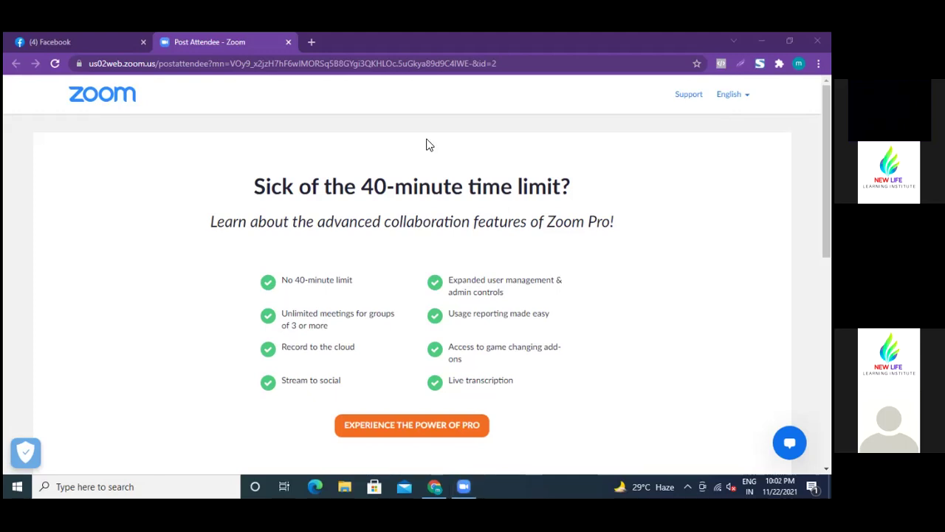
Close the Zoom post-meeting page and the open group chat window over the Facebook feed
key("ctrl+w")
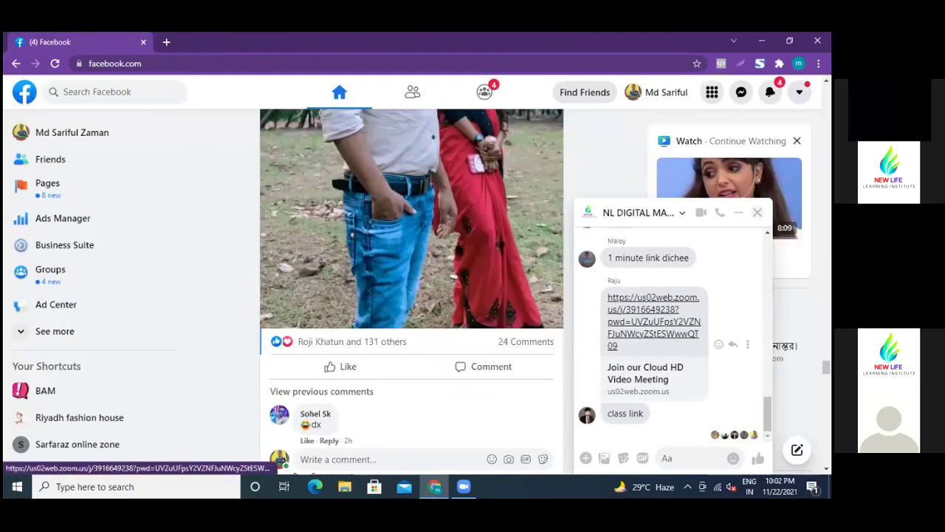
left_click(757, 212)
scroll(525, 372, "up", 2)
scroll(535, 370, "up", 10)
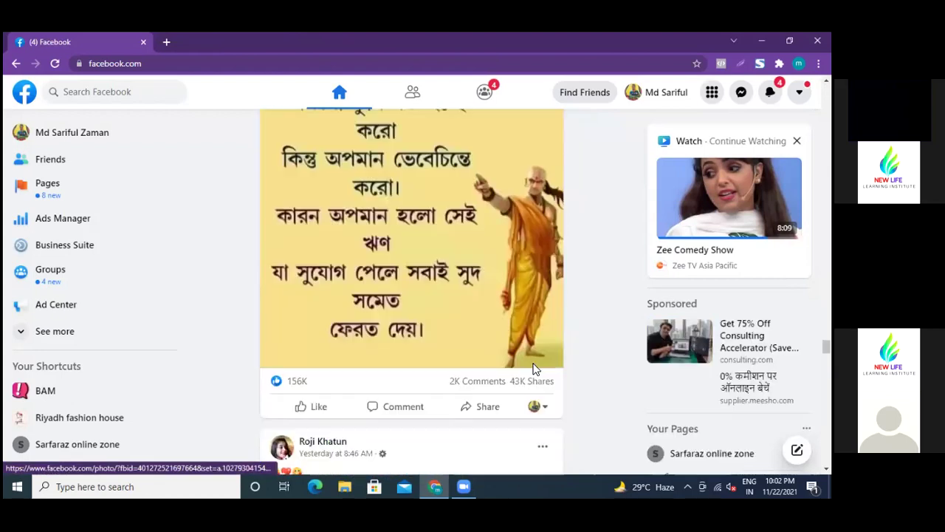
scroll(535, 369, "up", 10)
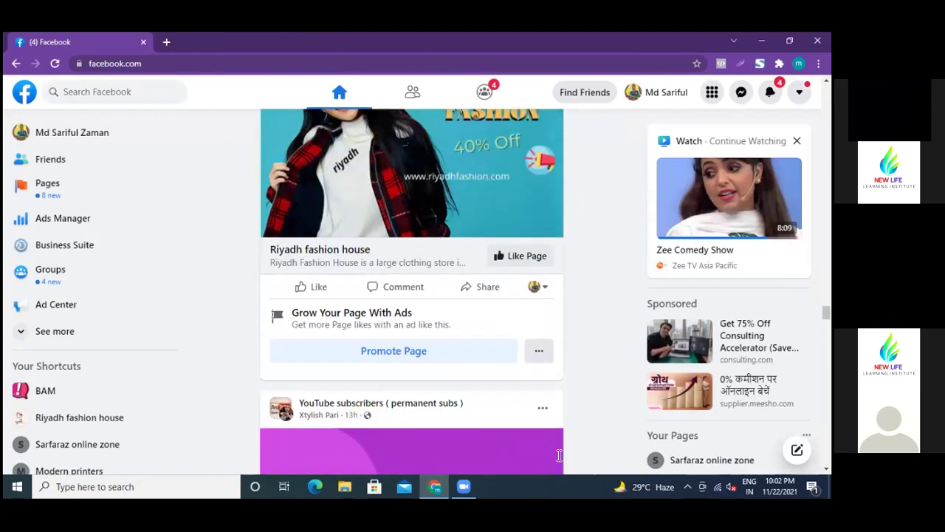
Start creating a Facebook ad, switch to Ads Manager for the advanced tools, and dismiss the advertising changes notice
left_click(712, 92)
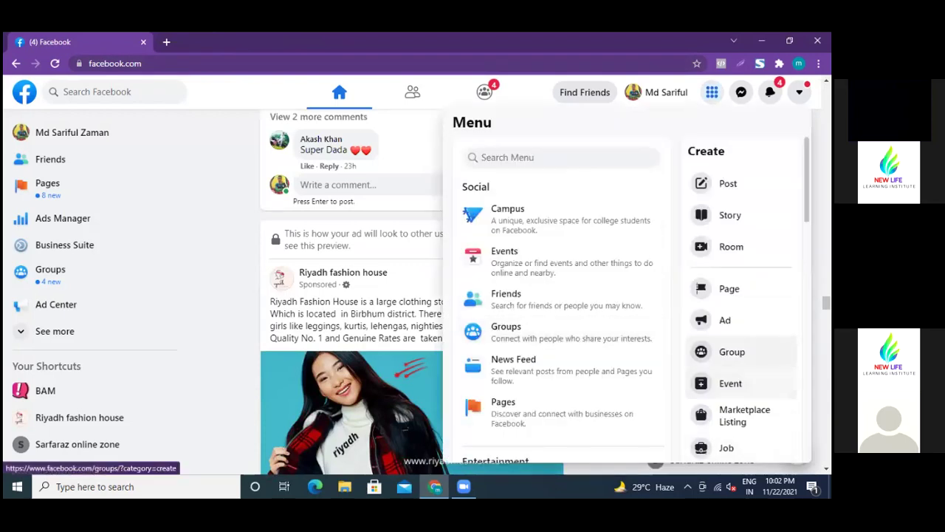
left_click(725, 319)
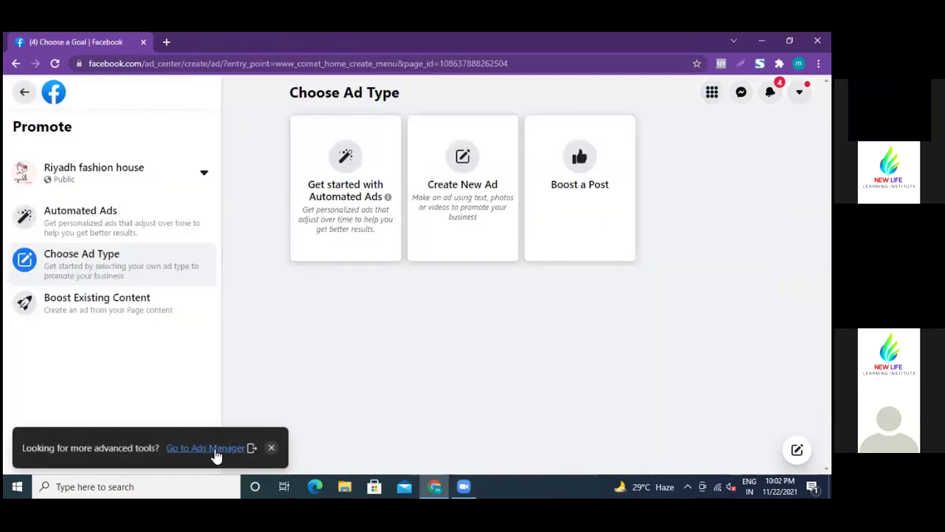
left_click(214, 448)
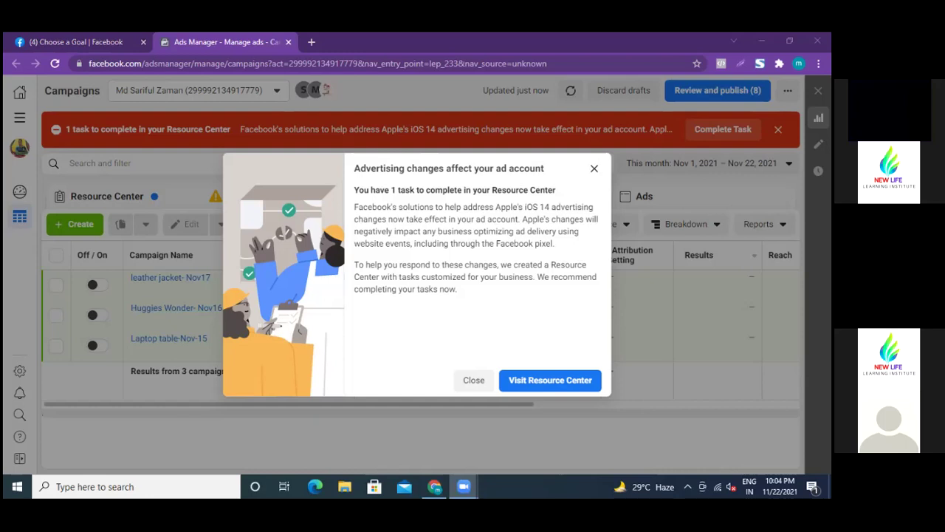
left_click(470, 295)
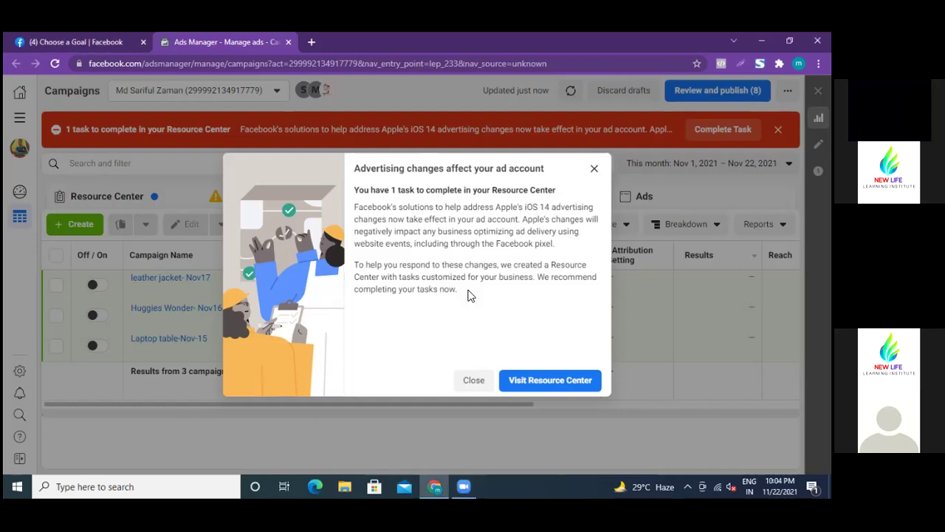
left_click(594, 169)
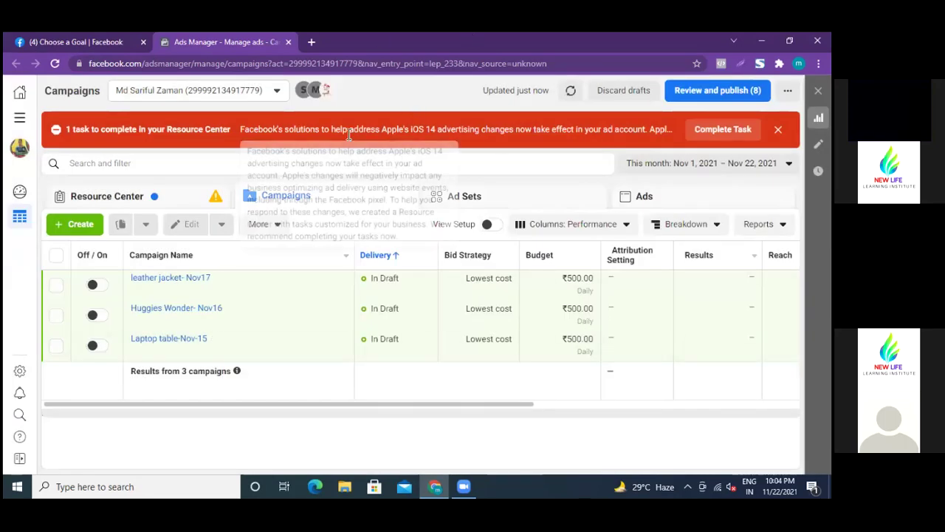
Create a new campaign with Engagement as the campaign objective
left_click(78, 224)
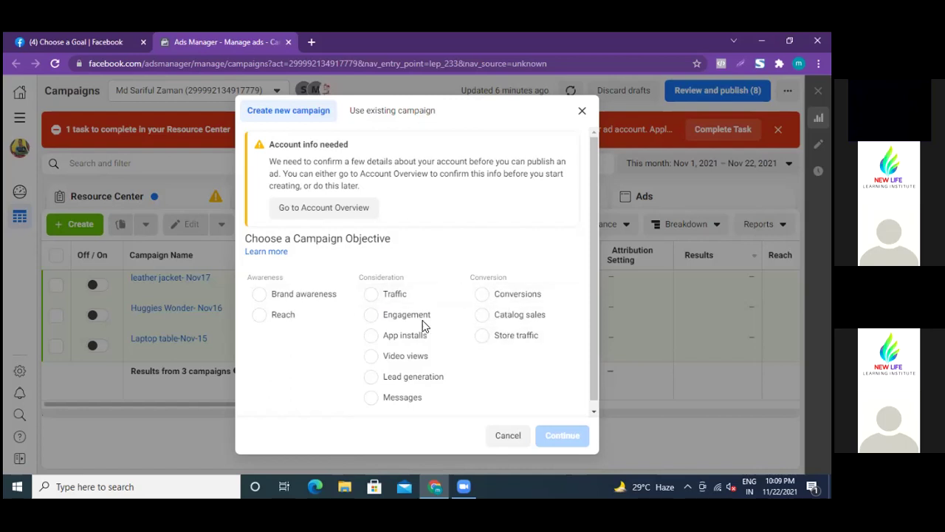
left_click(372, 316)
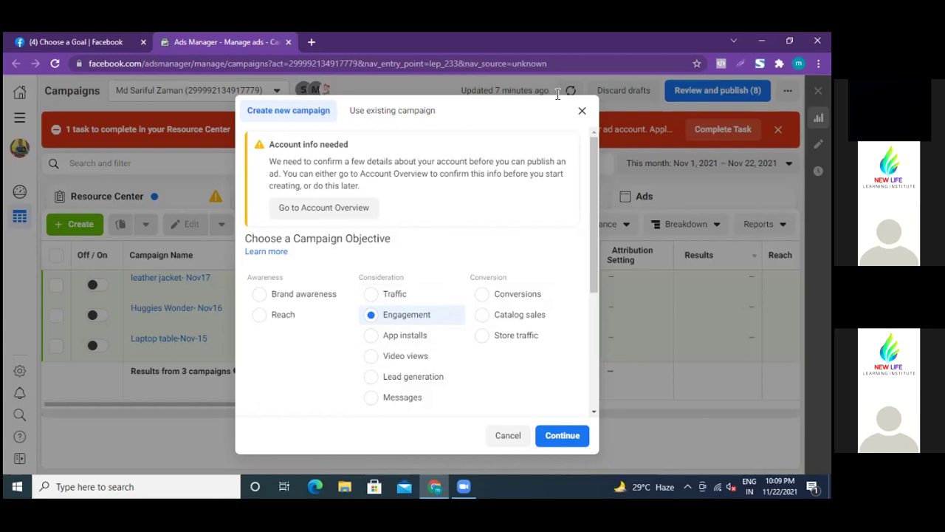
left_click(560, 435)
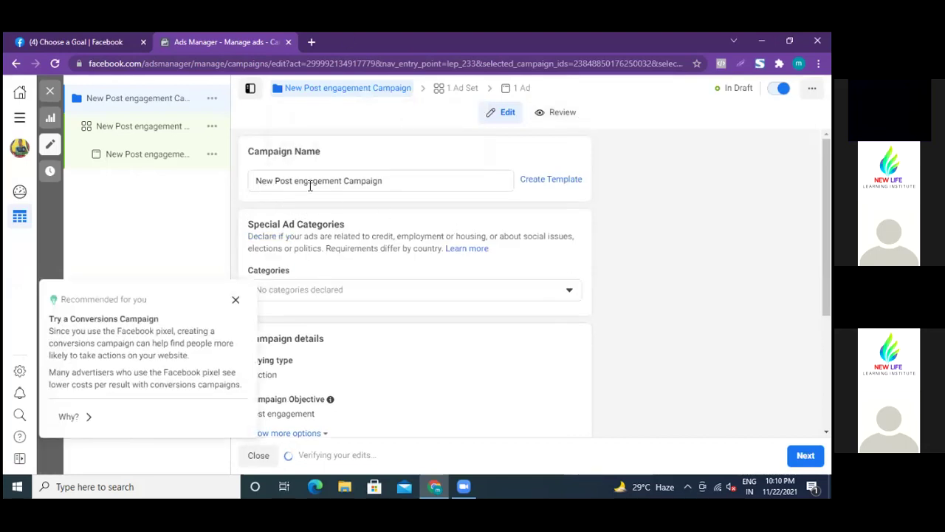
Rename the campaign as "New Post engagement Campaign 22/11" and review its objective in the campaign details
left_click(386, 183)
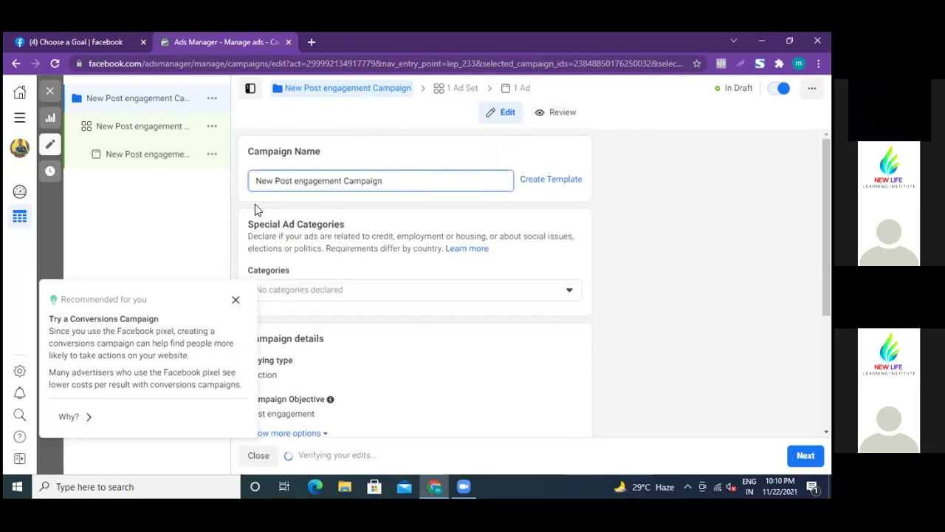
left_click(236, 299)
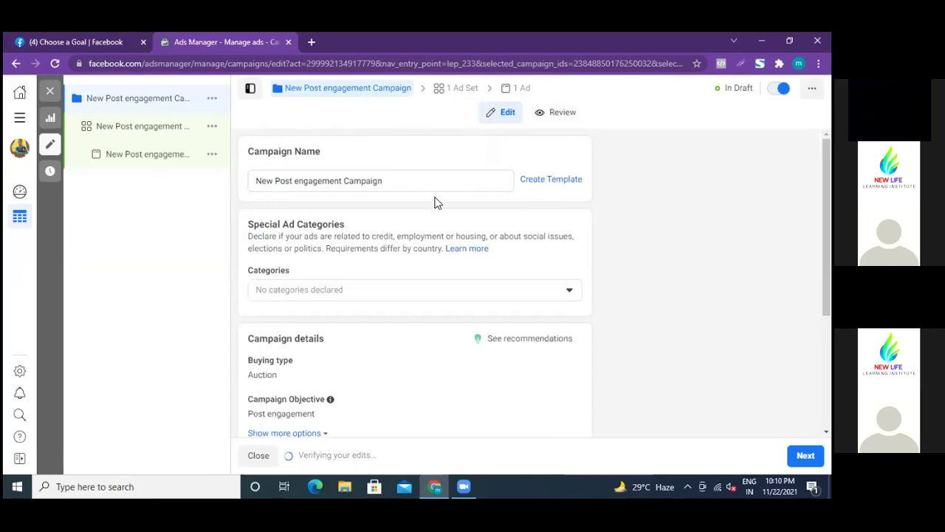
left_click(383, 182)
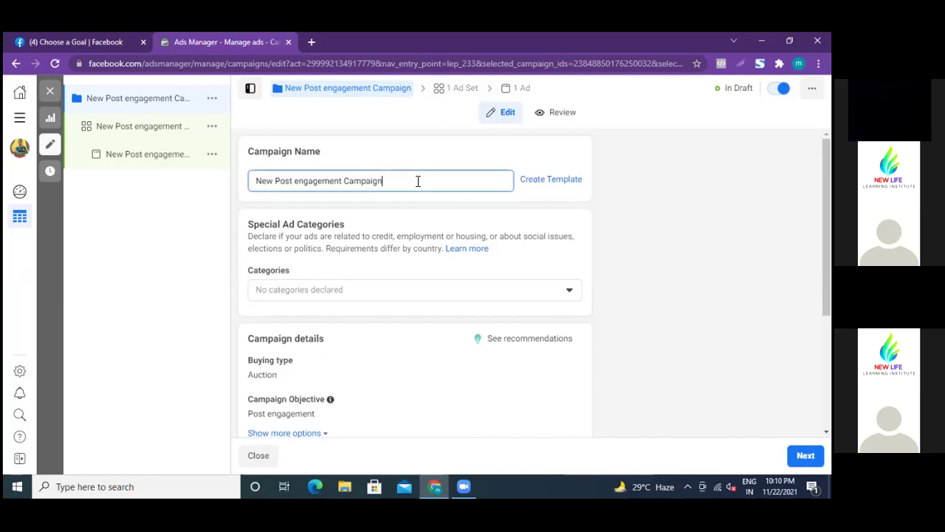
type("11")
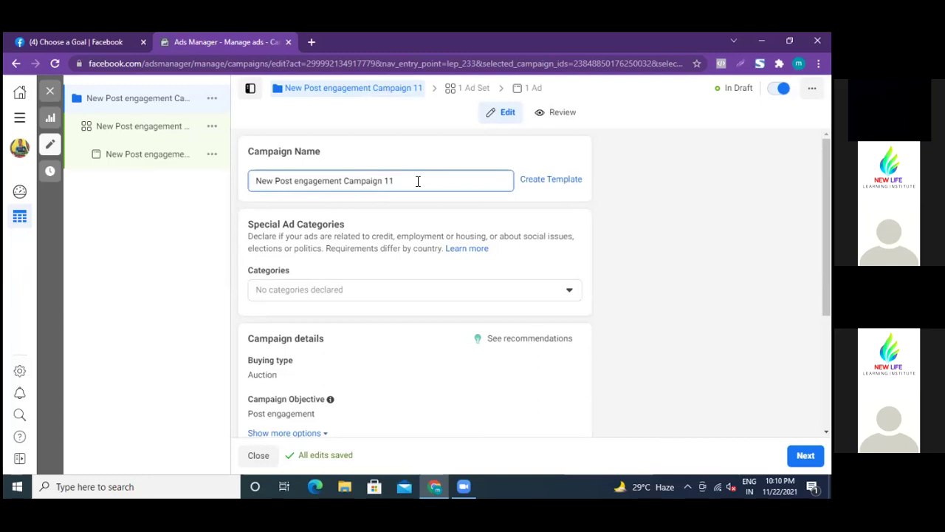
key("BackSpace")
key("BackSpace")
type("2")
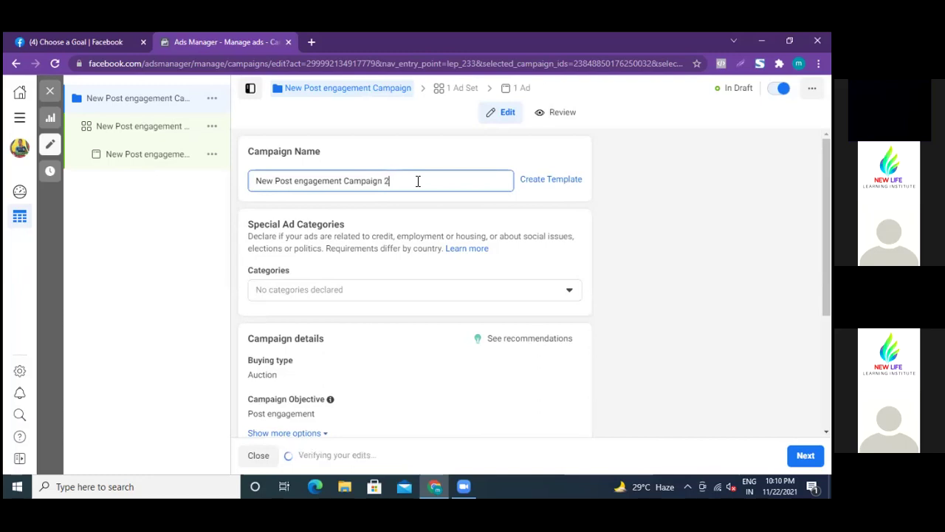
type("2/11")
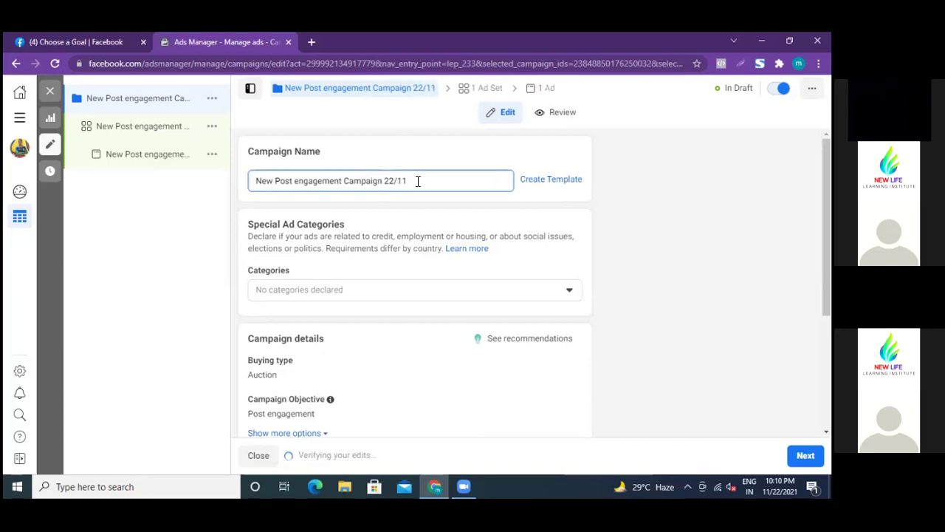
scroll(385, 254, "down", 3)
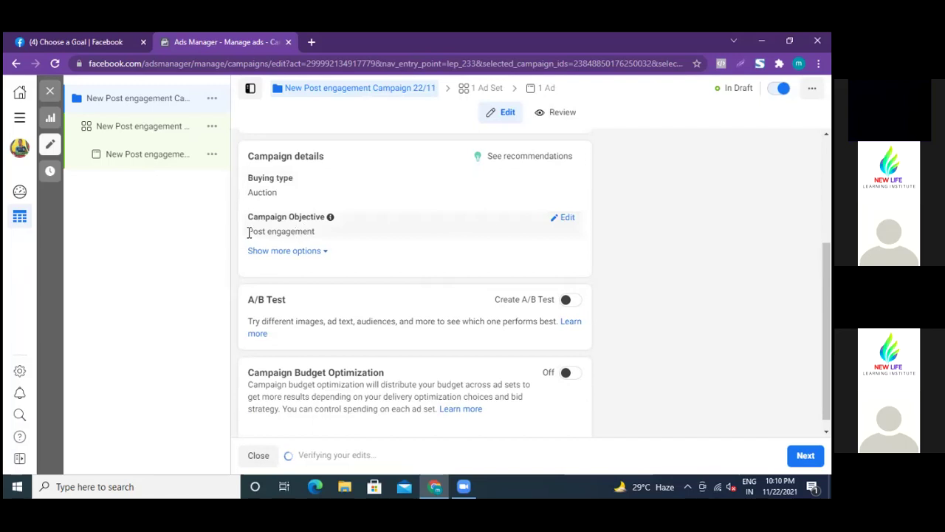
left_click_drag(251, 232, 318, 229)
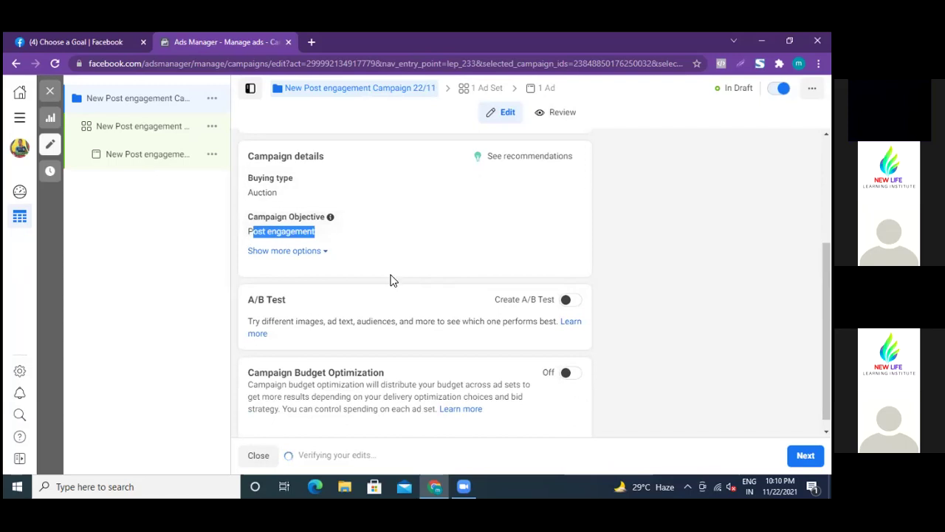
scroll(344, 287, "up", 1)
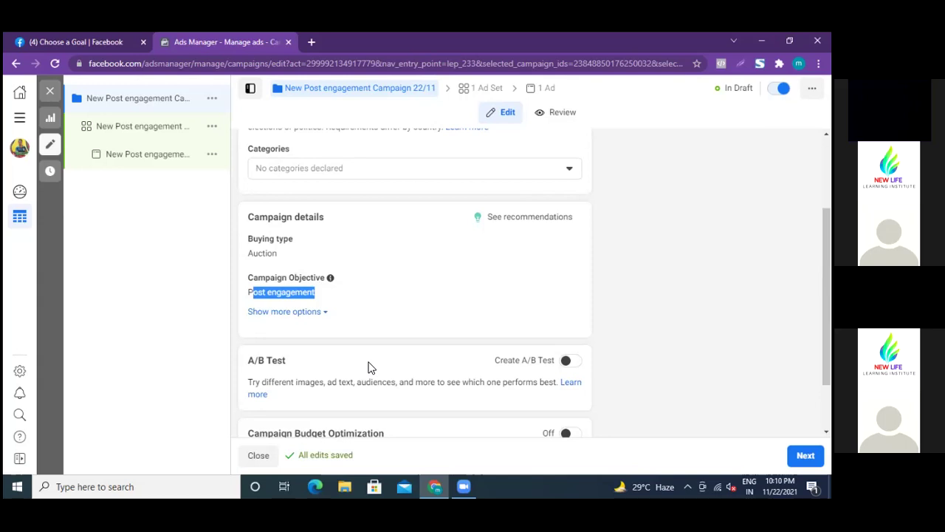
Search Google for "facebook ab test" in a new browser tab
left_click(310, 41)
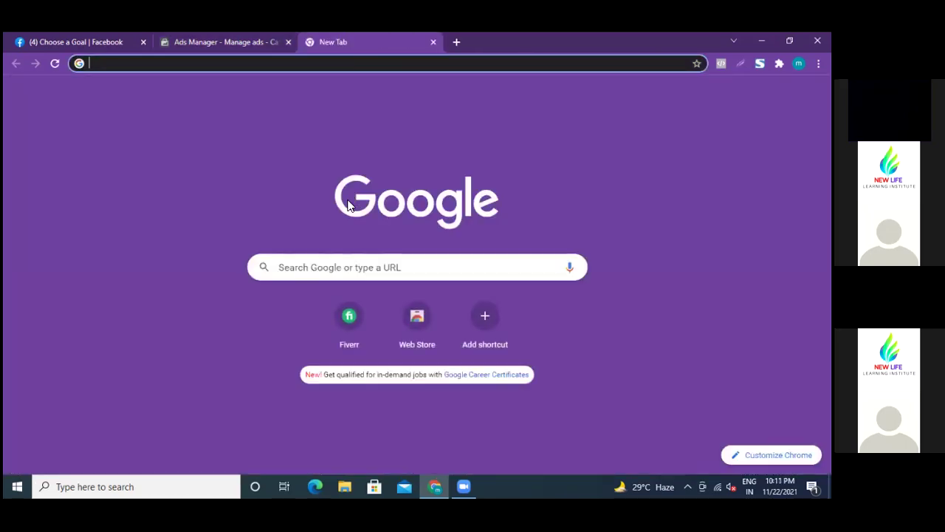
left_click(348, 269)
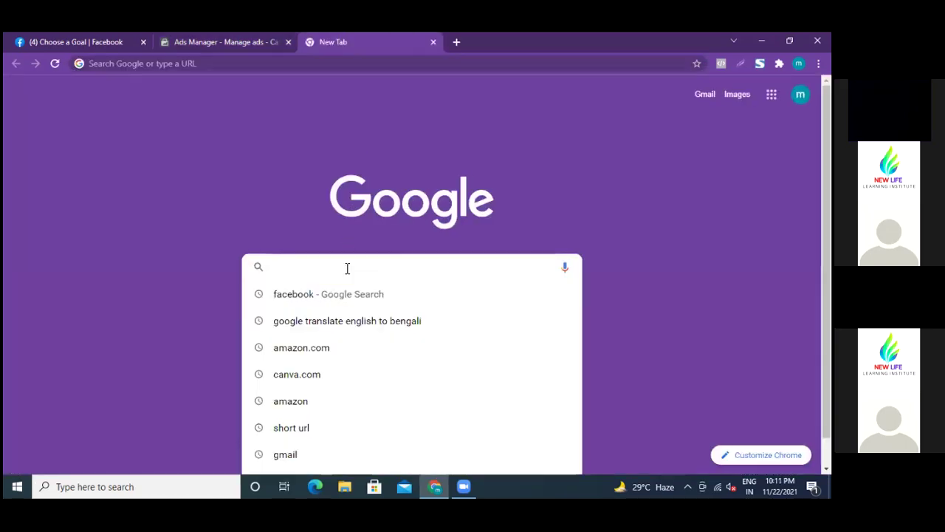
type("faceboo")
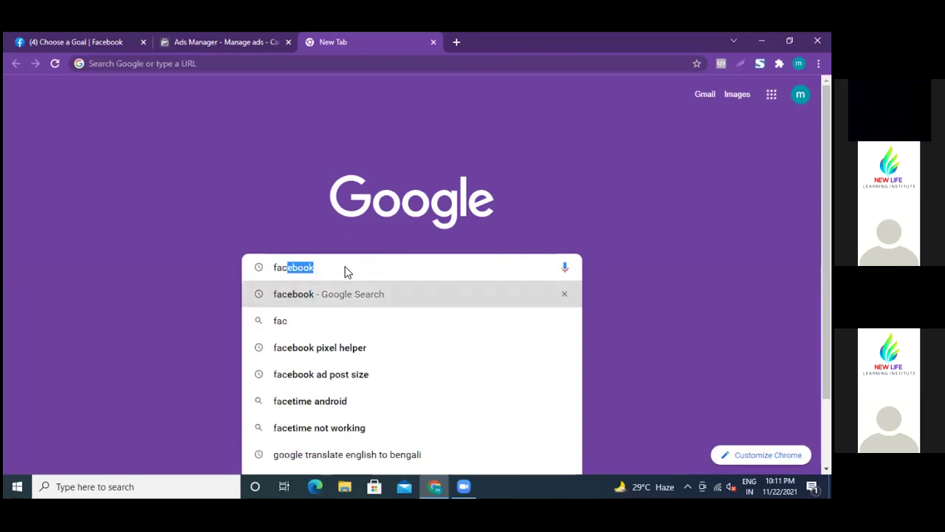
type("k ab th")
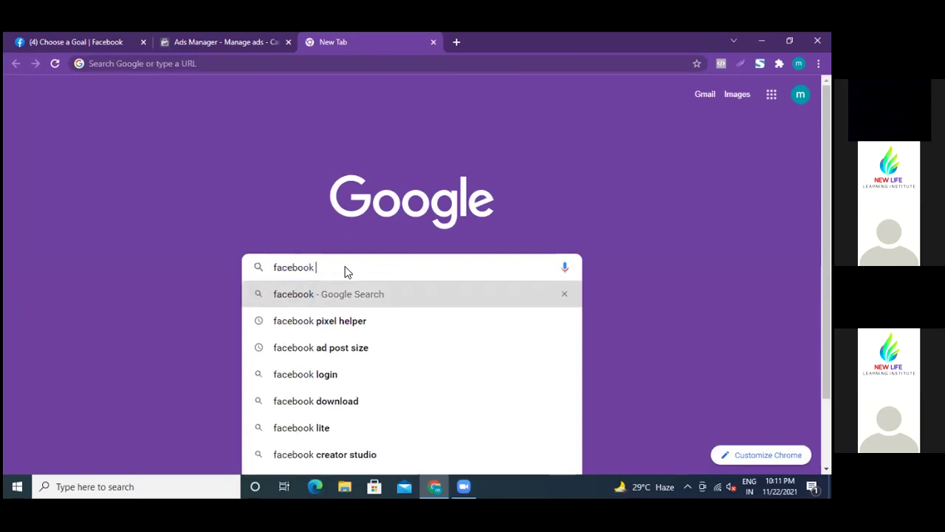
key("BackSpace")
key("BackSpace")
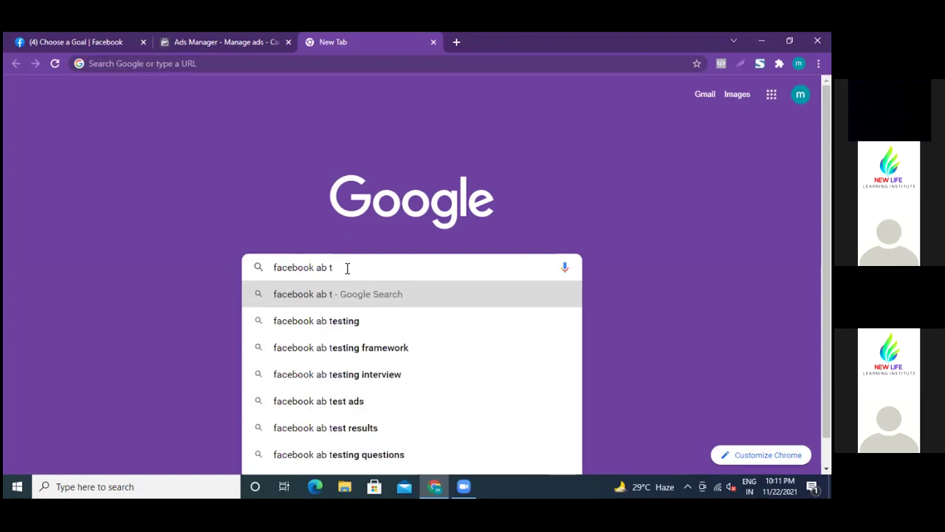
type("test")
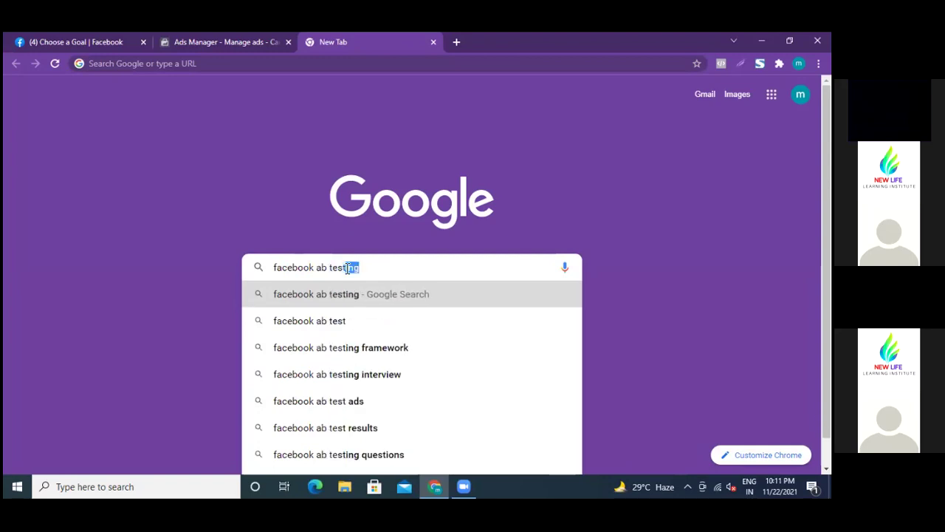
left_click(327, 326)
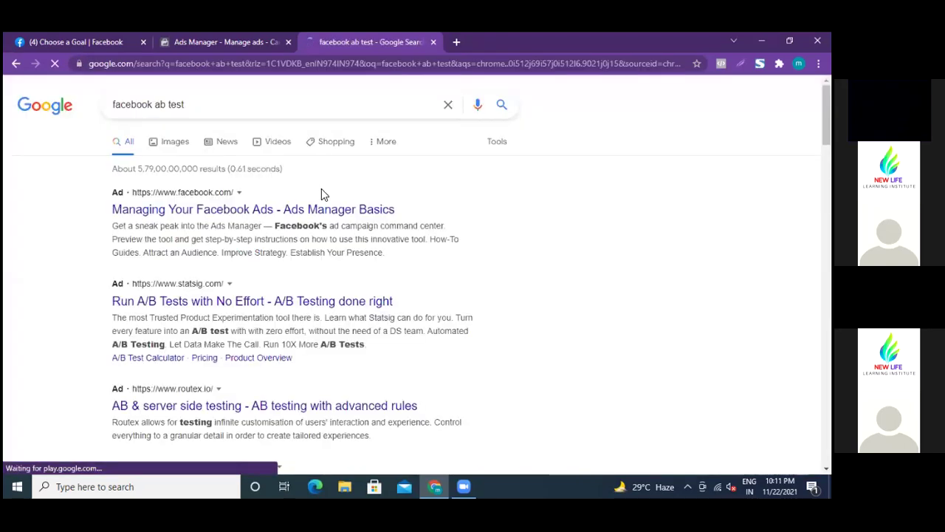
Browse the image results for the A/B test search and preview the Webics picture comparing versions A and B
left_click(169, 142)
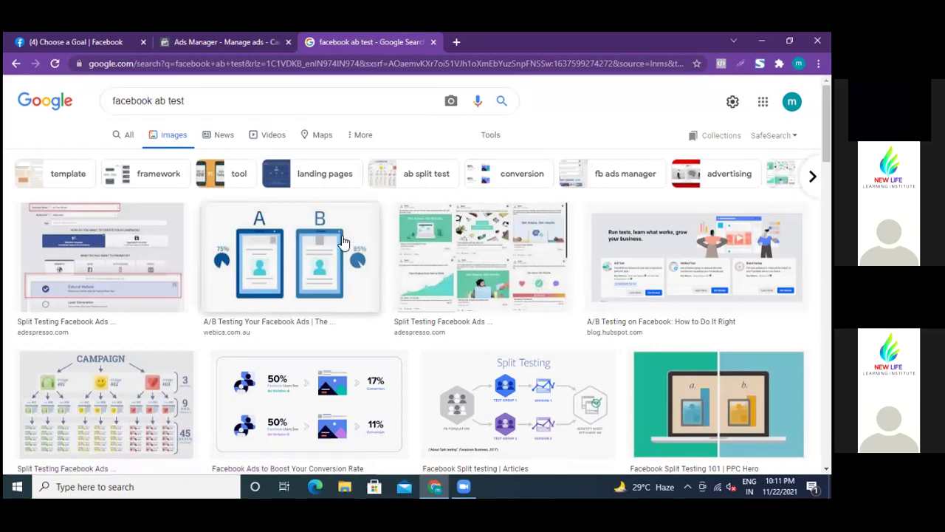
scroll(342, 241, "down", 2)
scroll(342, 242, "down", 3)
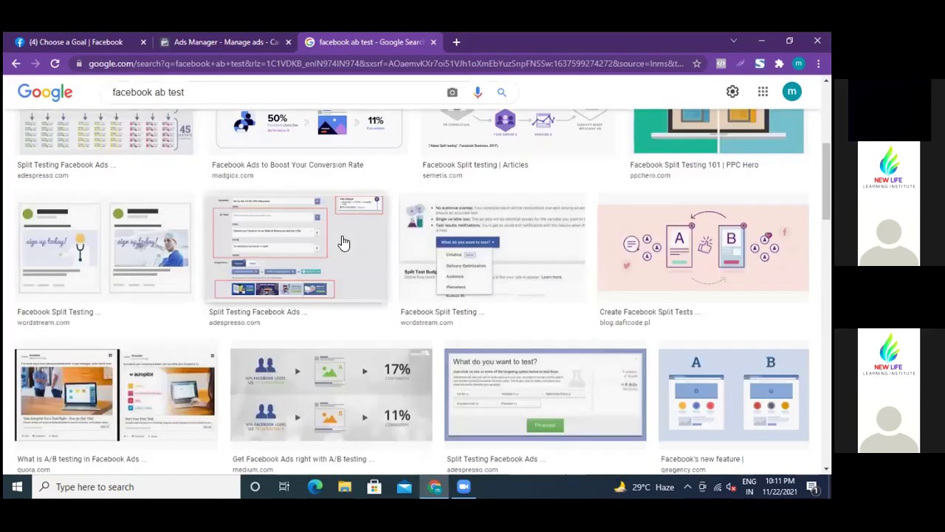
scroll(342, 241, "down", 2)
scroll(332, 235, "up", 5)
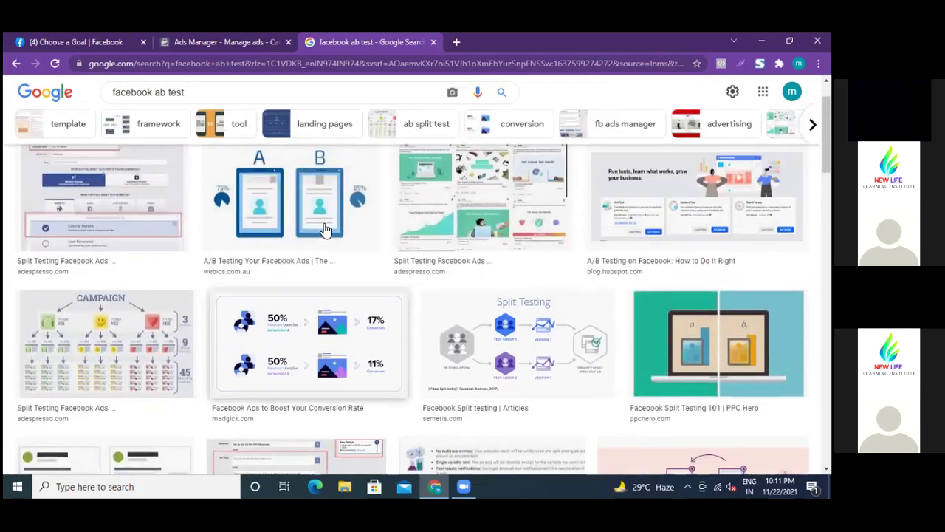
left_click(323, 232)
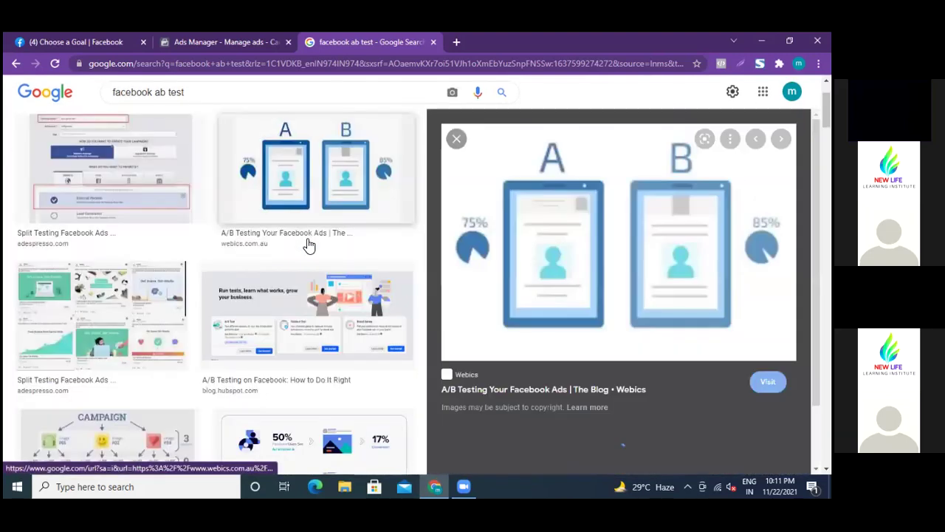
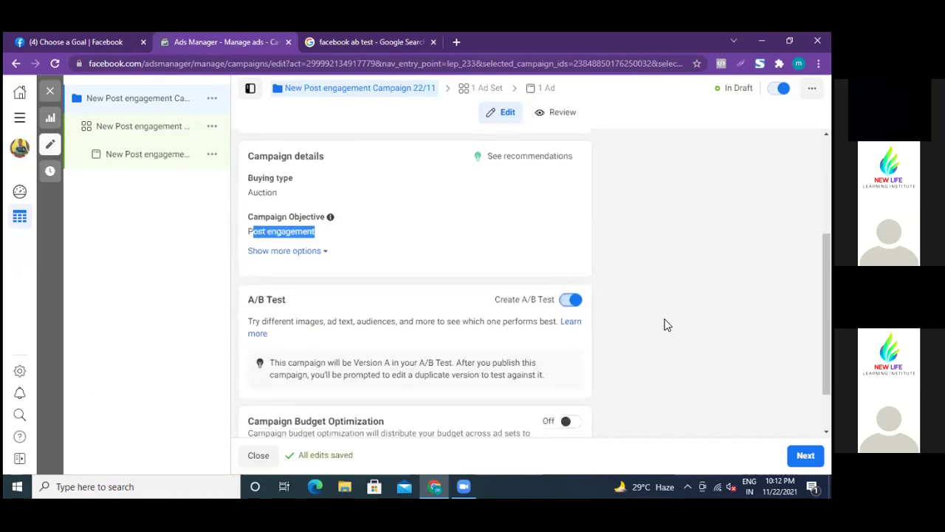
Turn off the Create A/B Test option for the campaign in Ads Manager
scroll(667, 324, "up", 1)
scroll(667, 325, "down", 2)
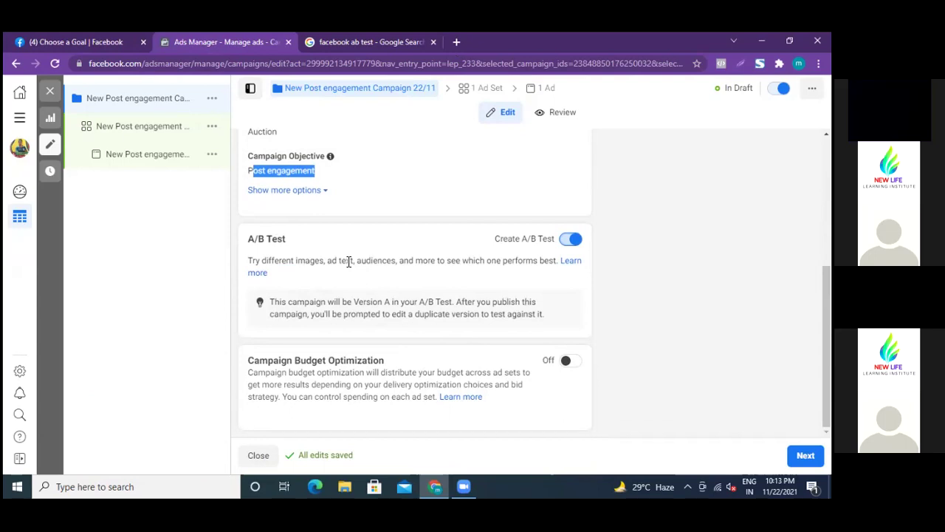
left_click(570, 239)
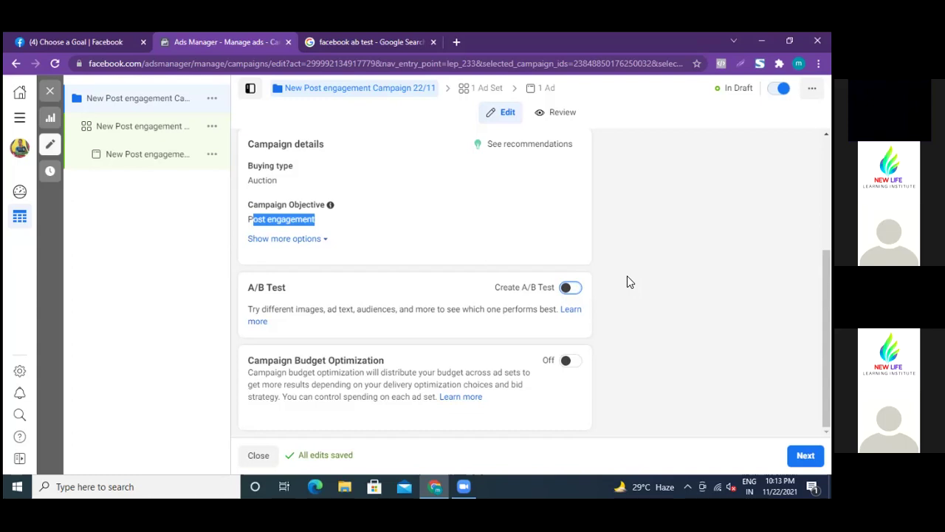
scroll(626, 278, "up", 1)
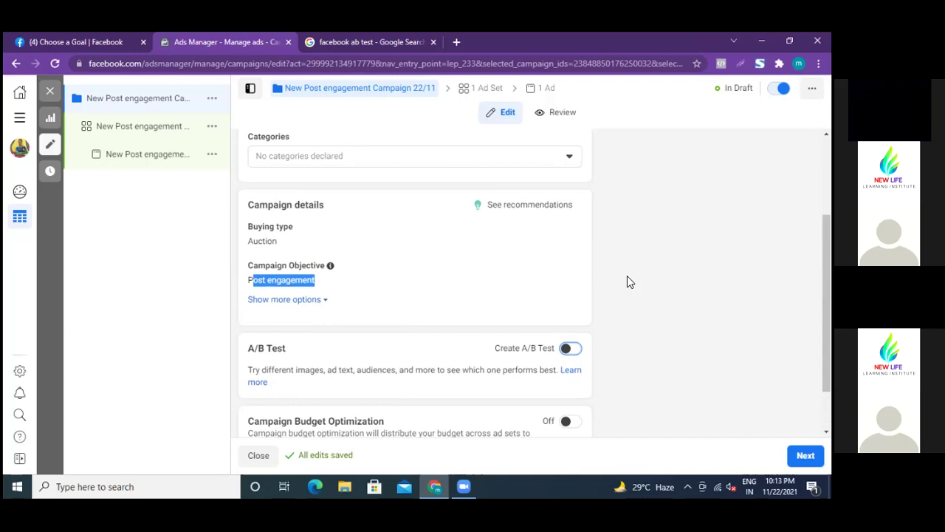
Turn on Campaign Budget Optimization for the campaign and review its budget and bid strategy settings
scroll(627, 282, "down", 1)
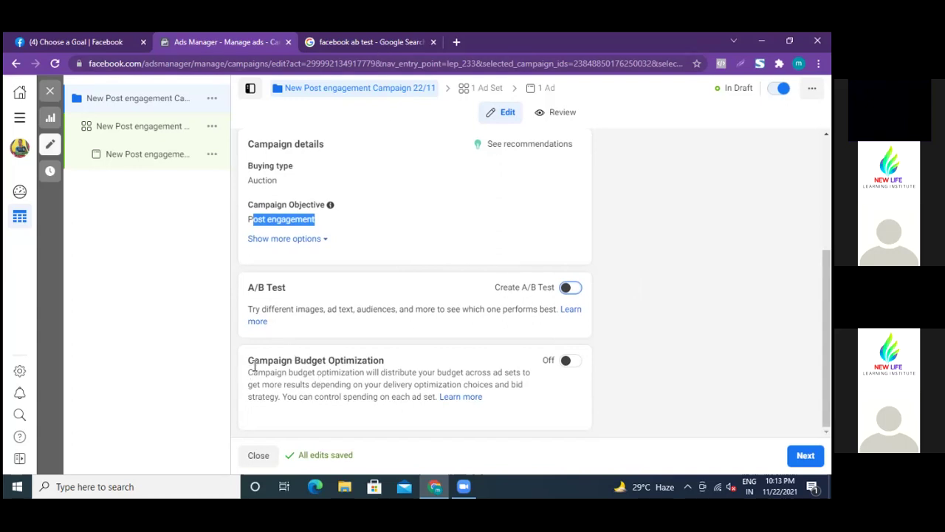
left_click_drag(256, 361, 391, 365)
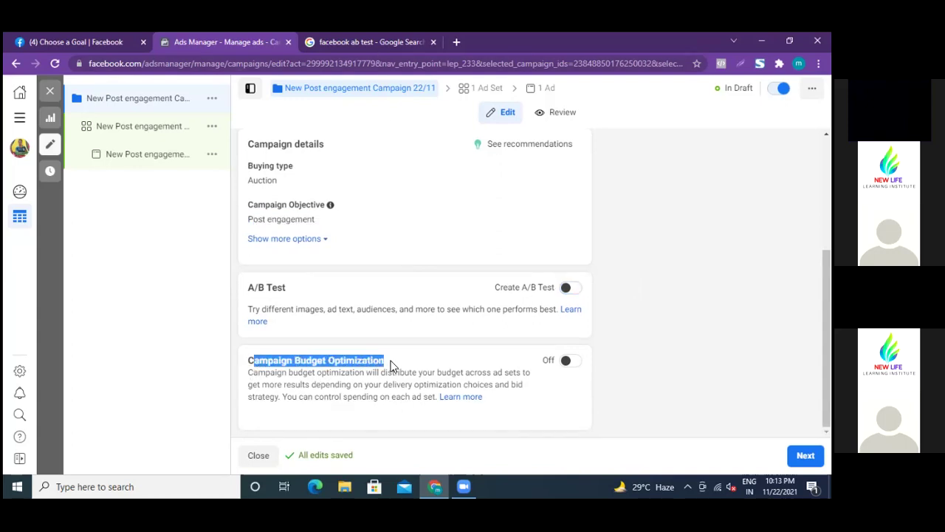
left_click(574, 362)
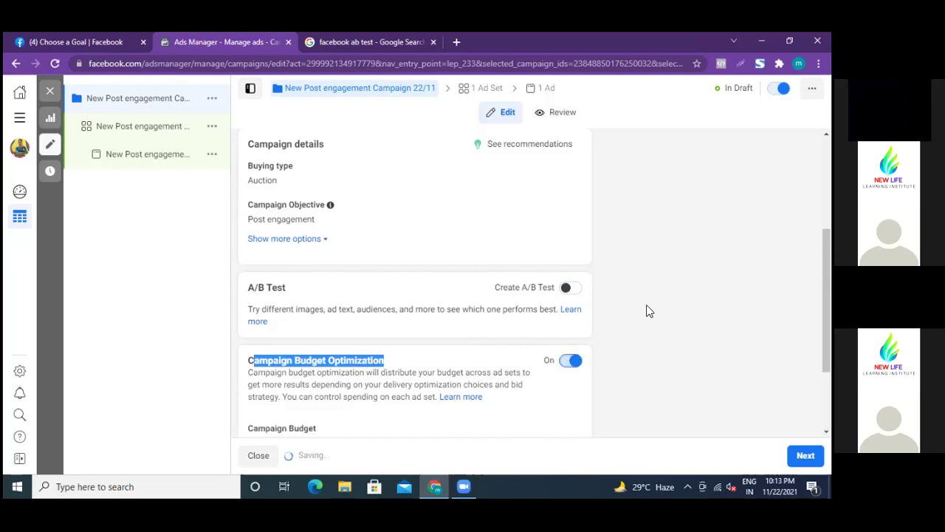
scroll(646, 311, "up", 2)
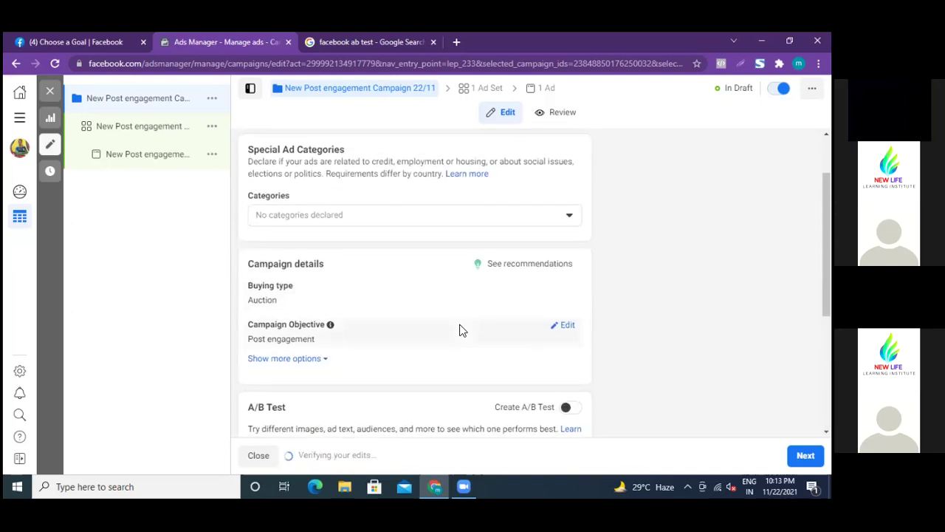
scroll(460, 329, "down", 3)
scroll(333, 281, "down", 1)
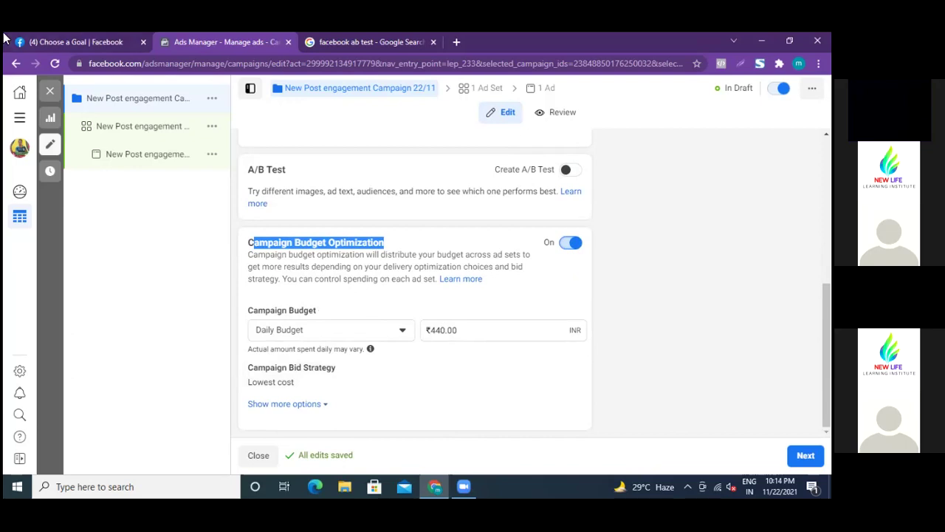
Go to the ad account's payment settings through Billing and start adding a payment method
left_click(19, 122)
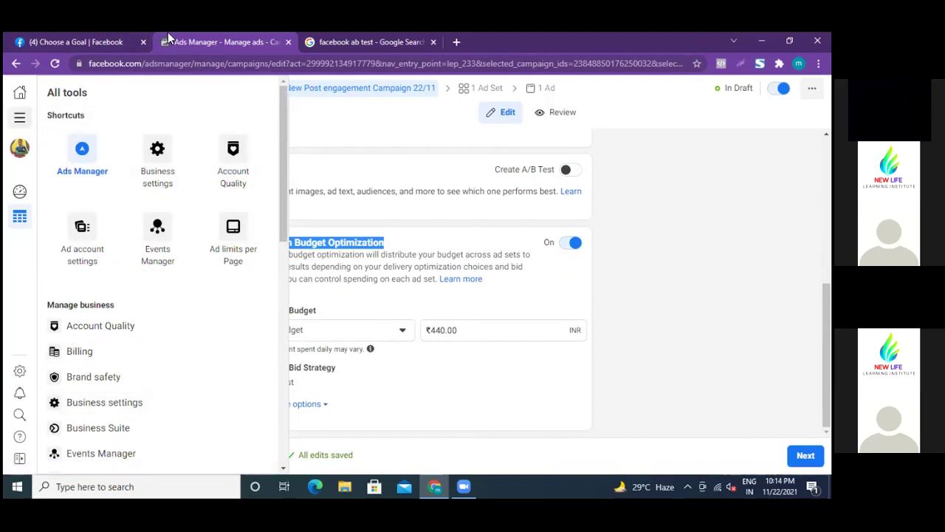
left_click(87, 354)
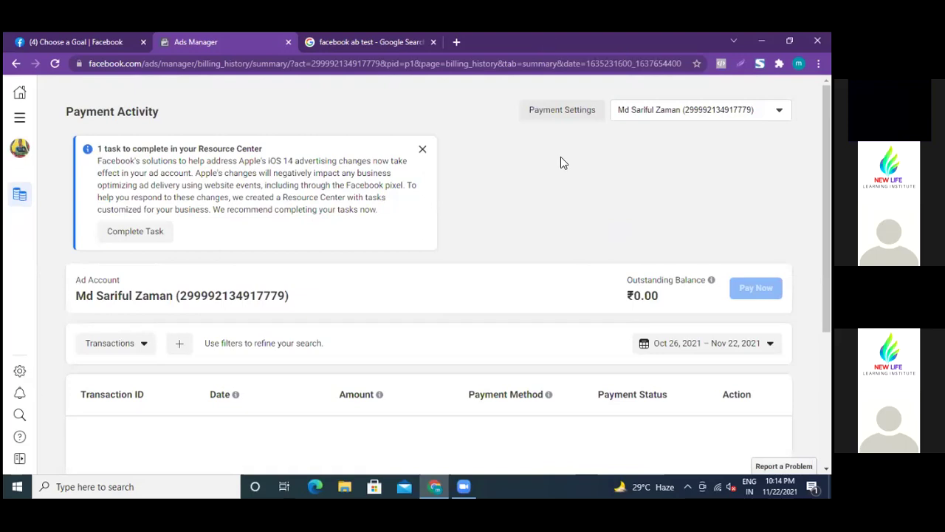
left_click(553, 118)
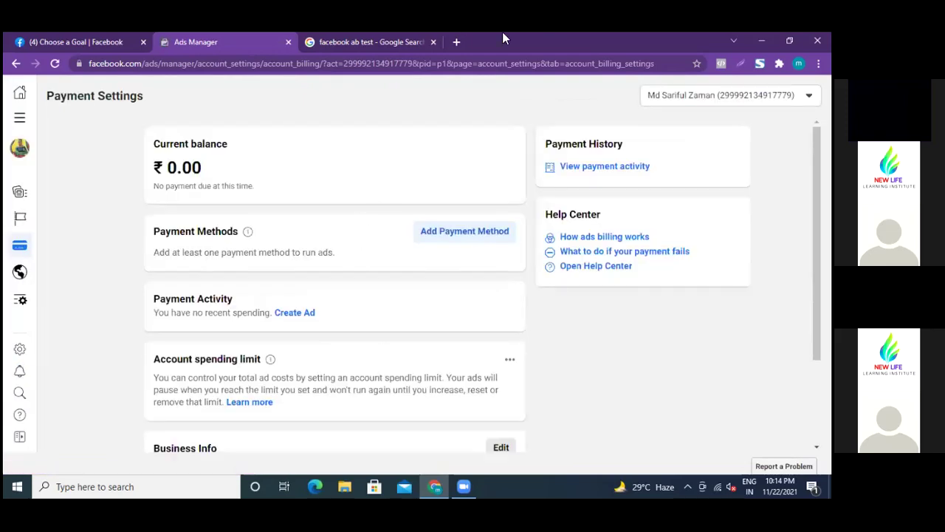
left_click(453, 230)
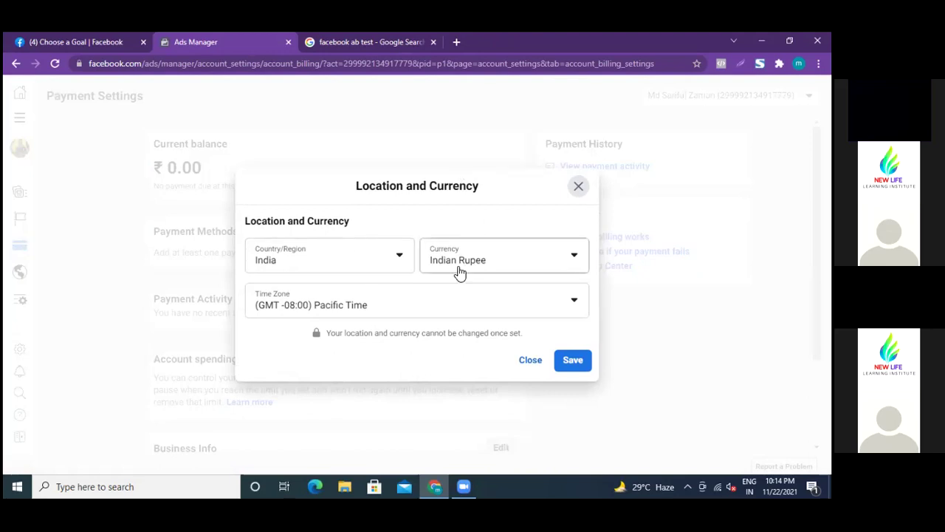
Examine the available countries and time zones for the ad account in the Location and Currency dialog
left_click(401, 258)
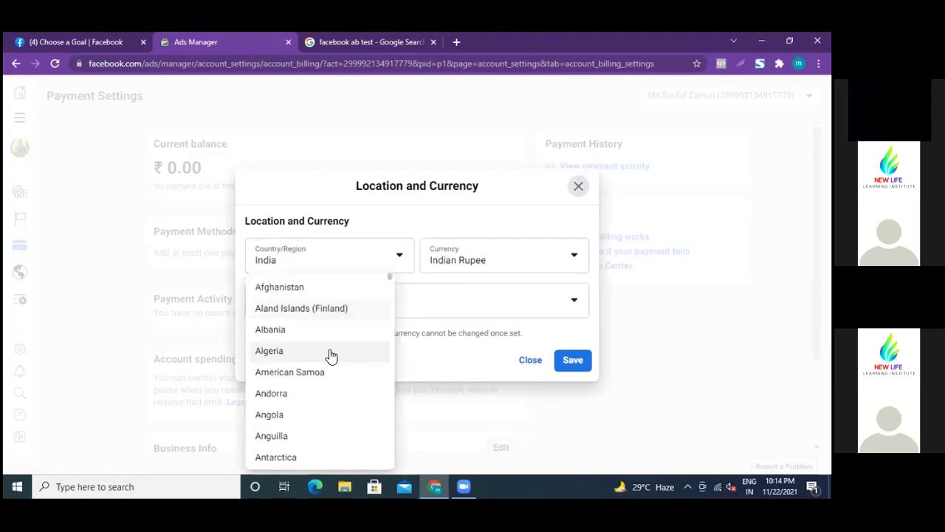
scroll(330, 347, "down", 3)
scroll(328, 345, "down", 2)
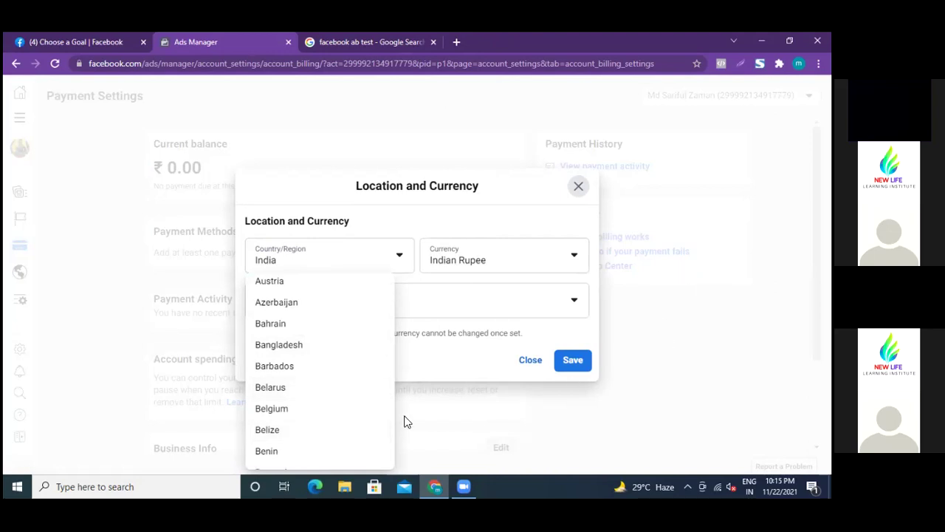
scroll(322, 344, "down", 2)
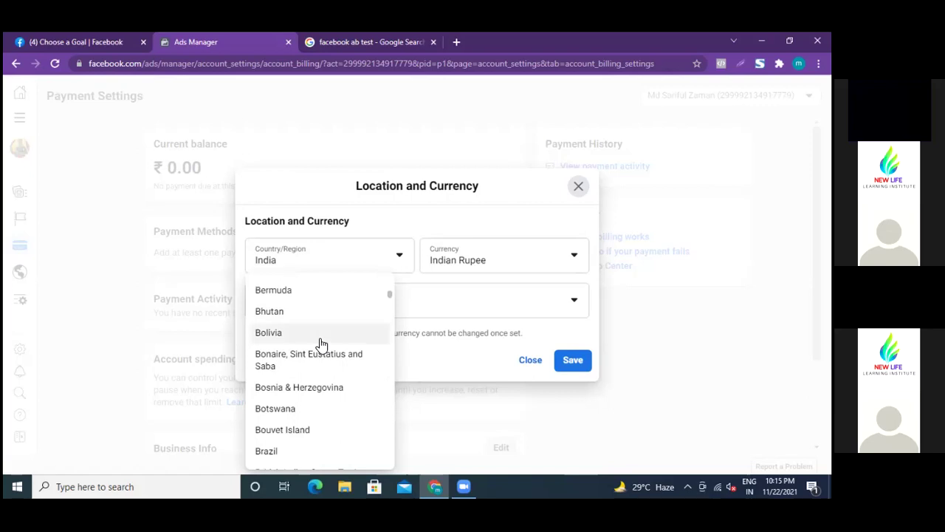
left_click(443, 307)
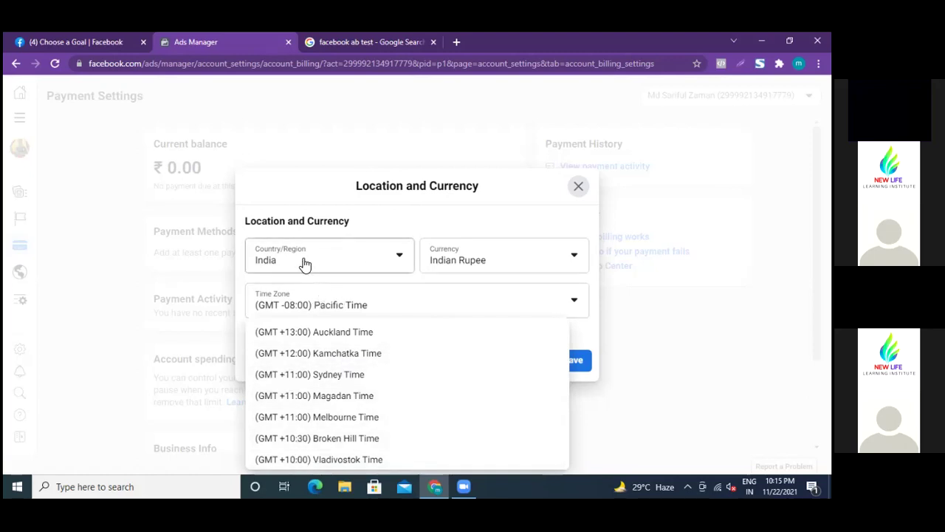
left_click(399, 258)
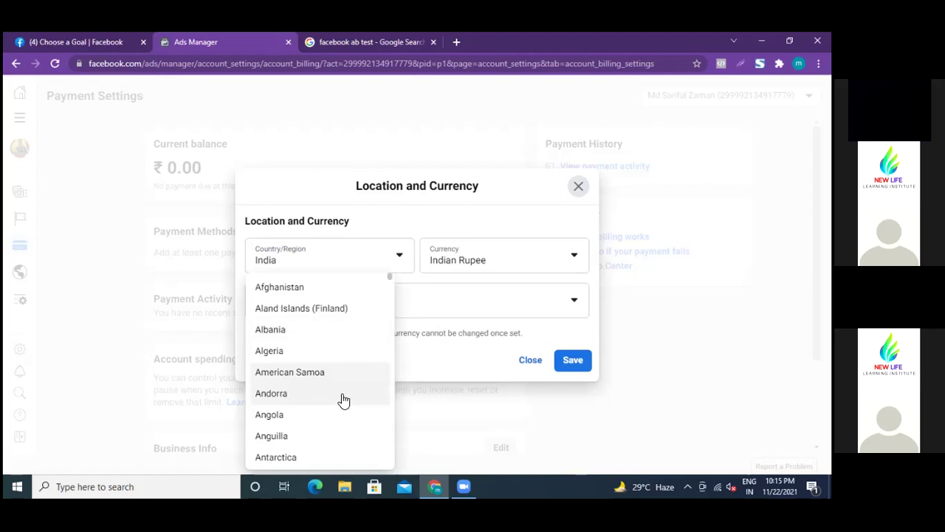
scroll(322, 419, "down", 3)
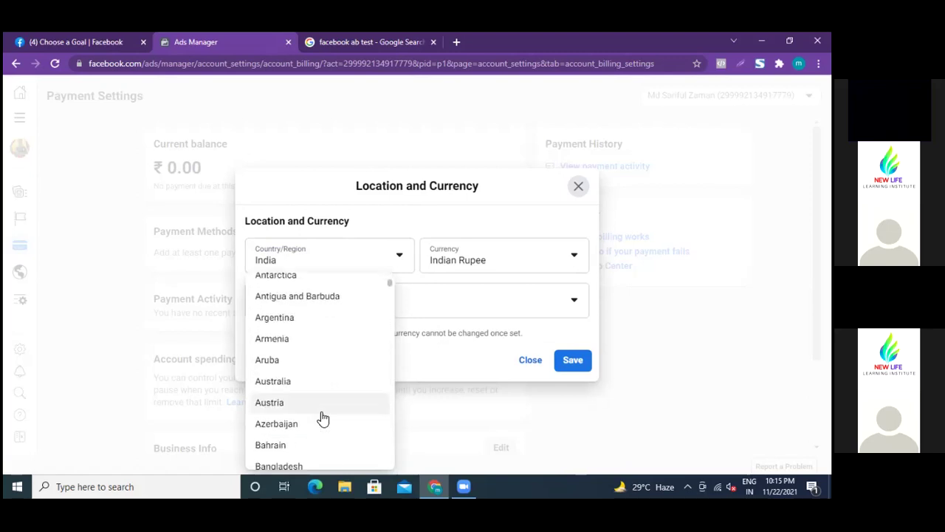
scroll(323, 420, "down", 2)
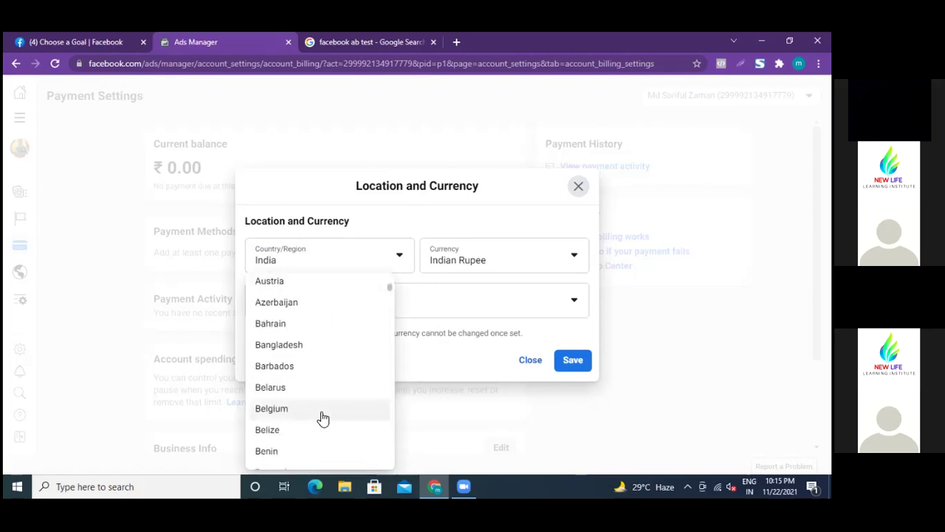
scroll(336, 332, "up", 3)
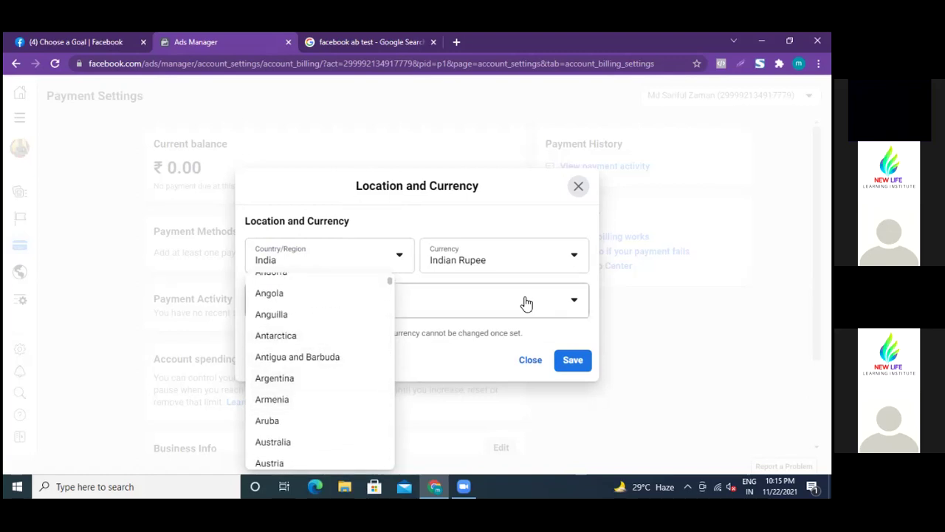
left_click(572, 301)
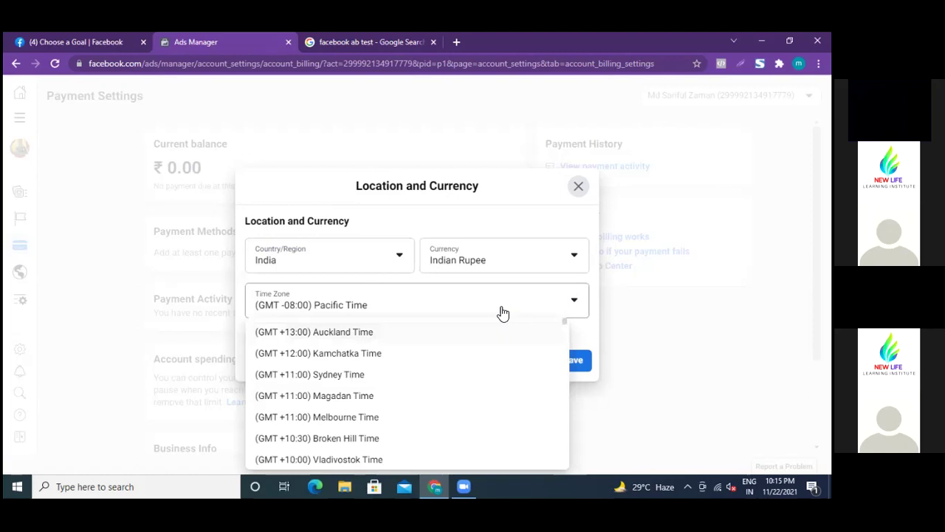
scroll(318, 381, "down", 10)
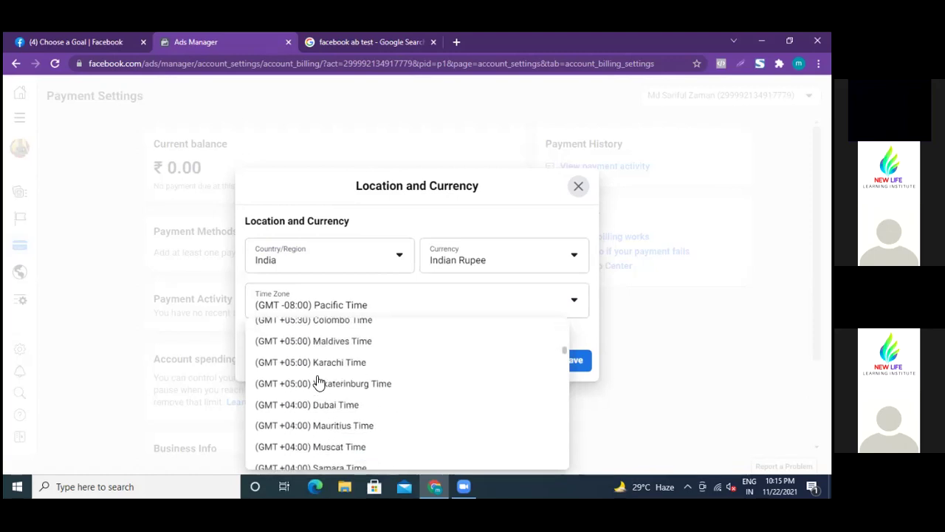
scroll(320, 358, "up", 1)
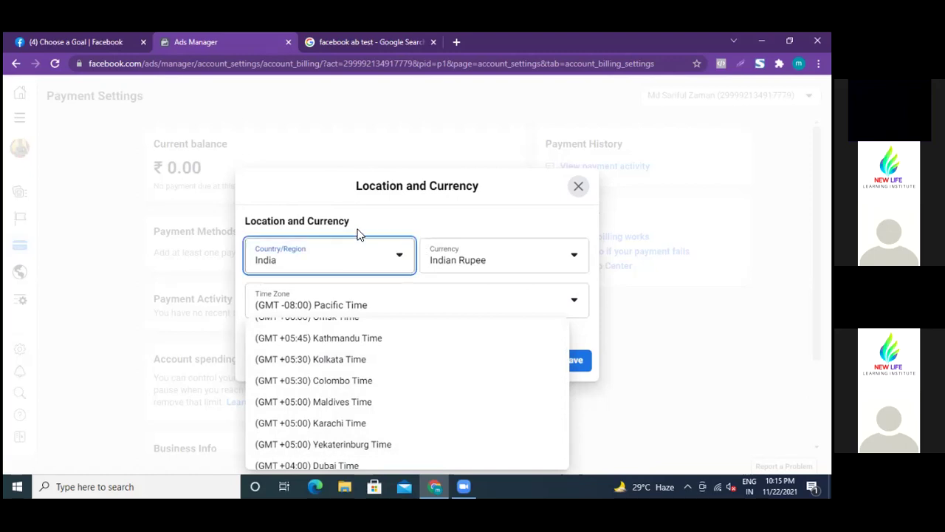
Set the ad account's country/region to Bangladesh
left_click(384, 260)
scroll(319, 359, "down", 3)
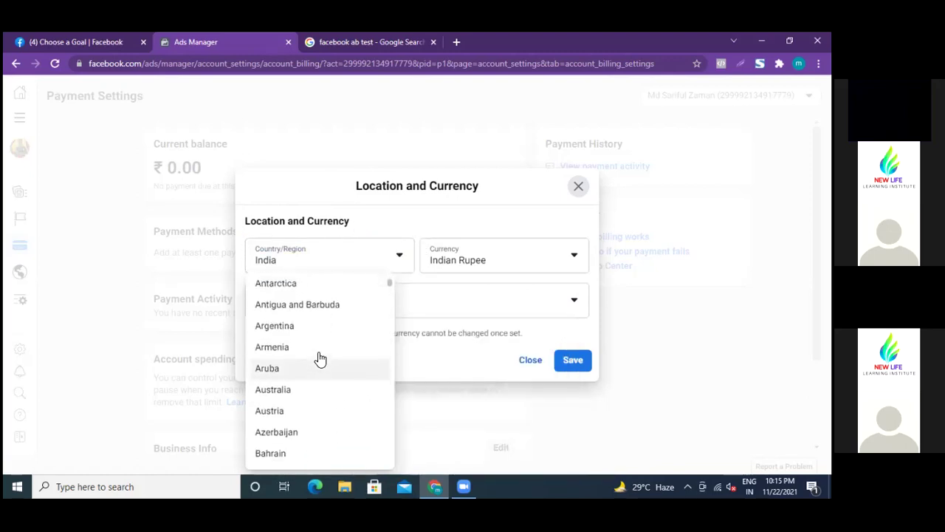
scroll(320, 358, "down", 2)
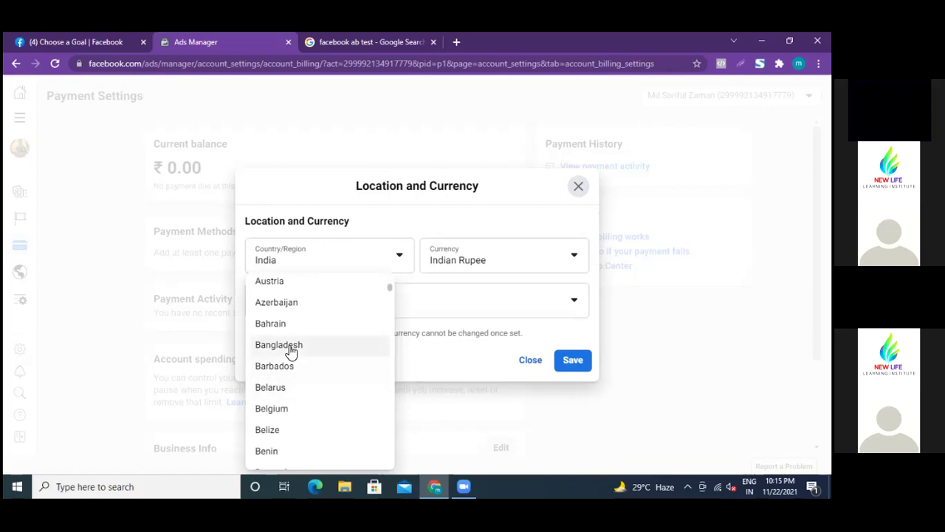
left_click(290, 350)
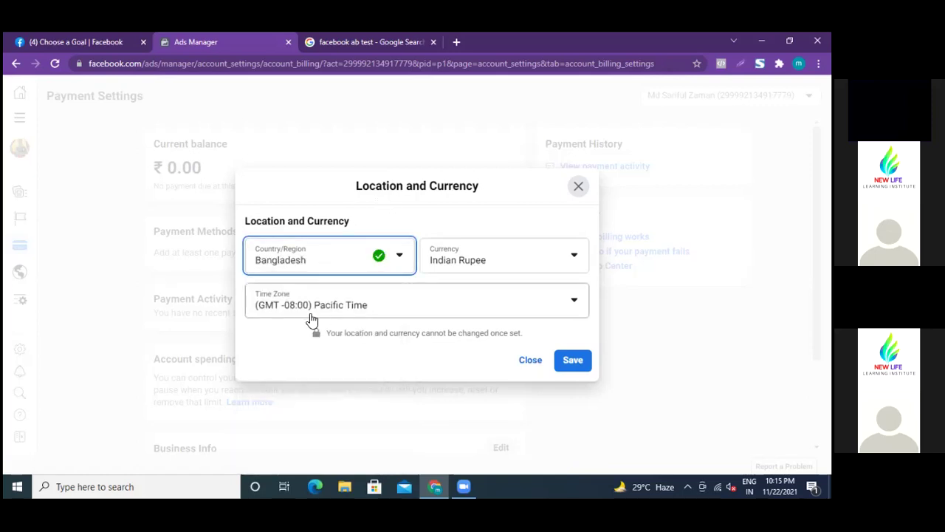
left_click(406, 42)
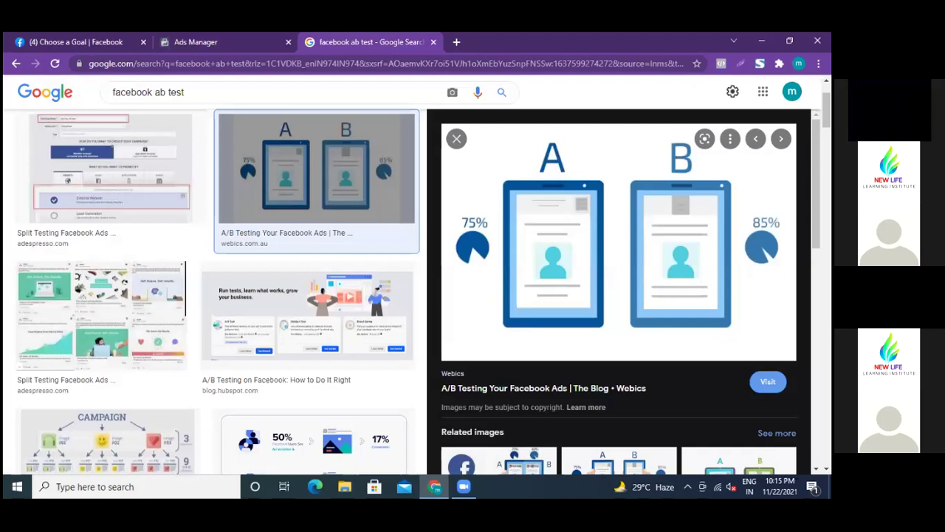
left_click(214, 90)
key("BackSpace")
key("BackSpace")
key("BackSpace")
key("BackSpace")
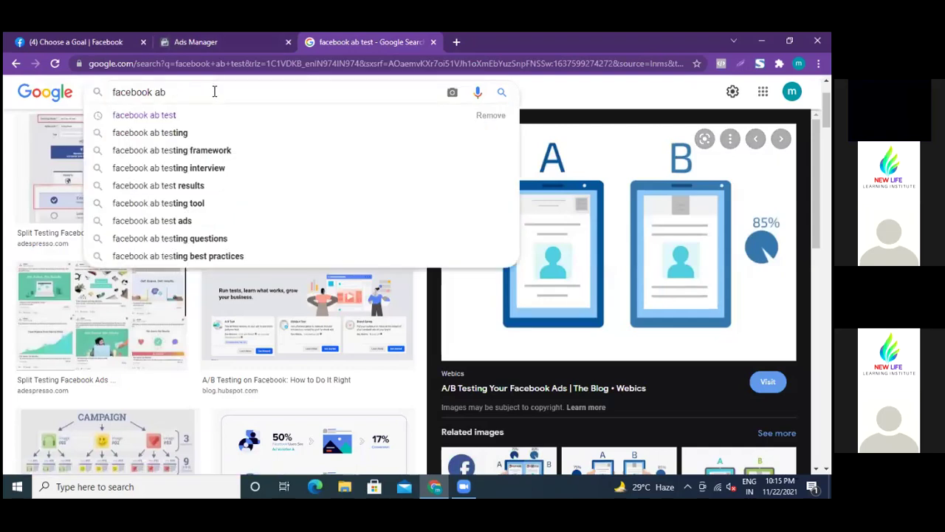
key("ctrl+BackSpace")
key("ctrl+BackSpace")
type("b")
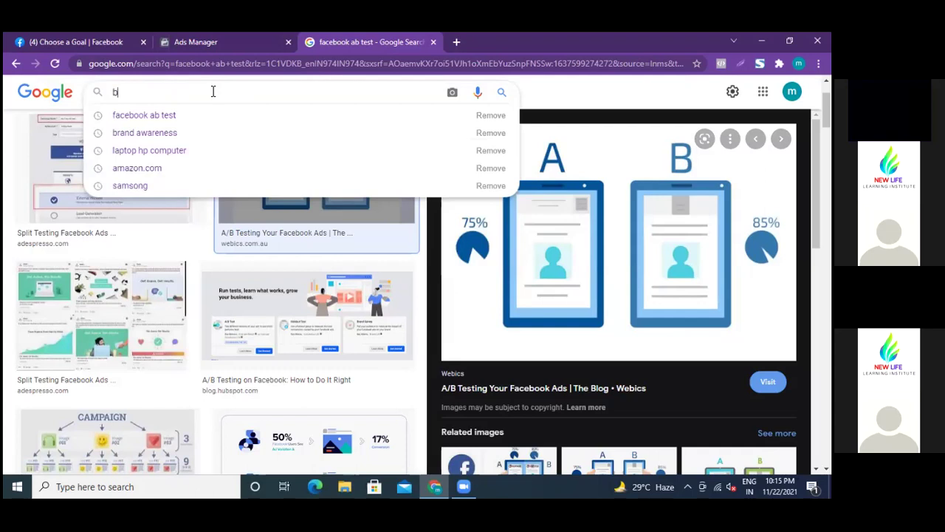
type("am")
key("BackSpace")
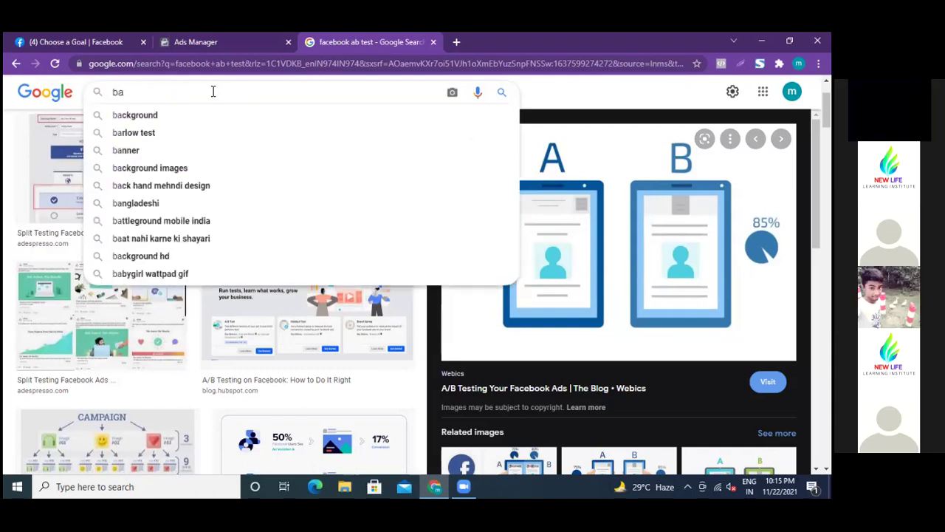
left_click(245, 41)
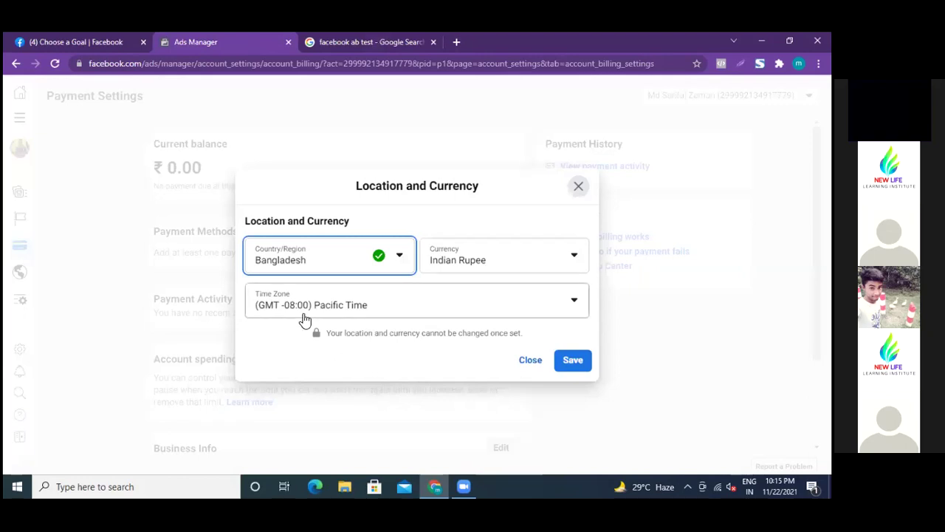
Set the ad account's time zone to (GMT +06:00) Dhaka Time
left_click(572, 300)
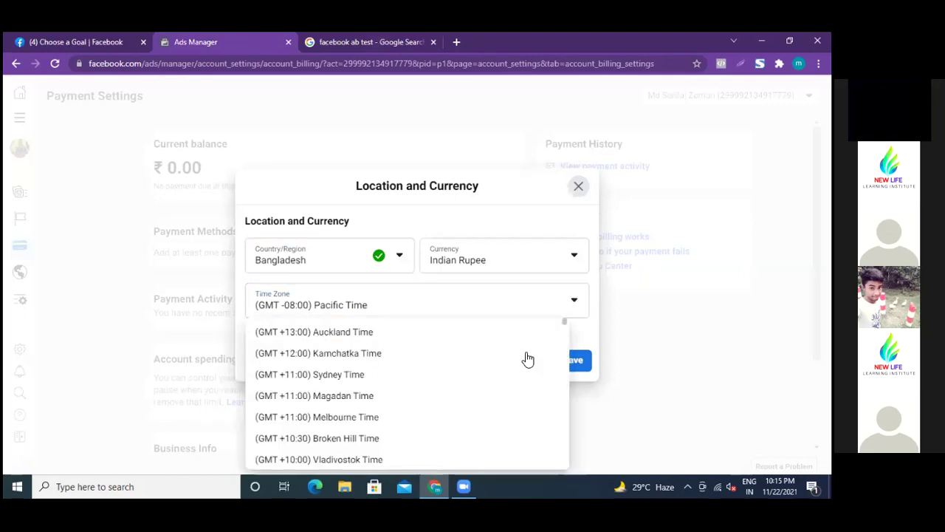
scroll(341, 332, "down", 2)
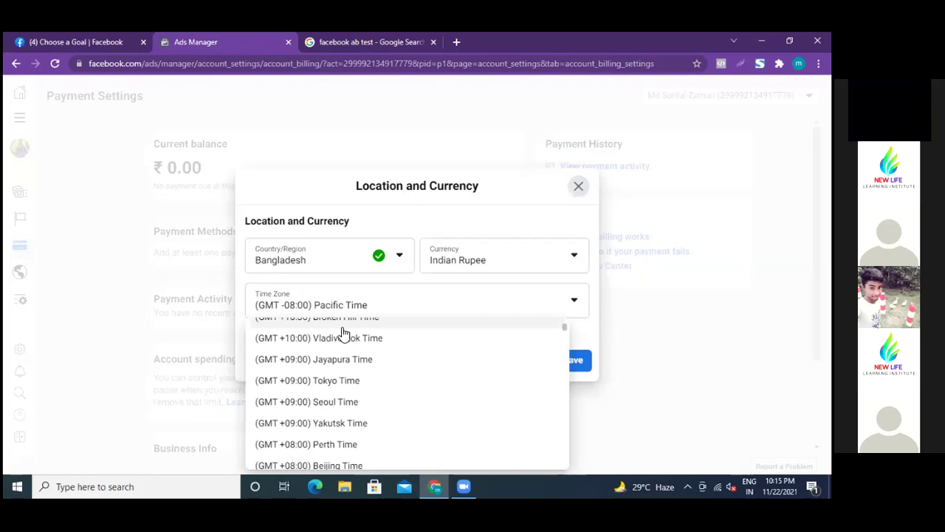
scroll(344, 333, "down", 1)
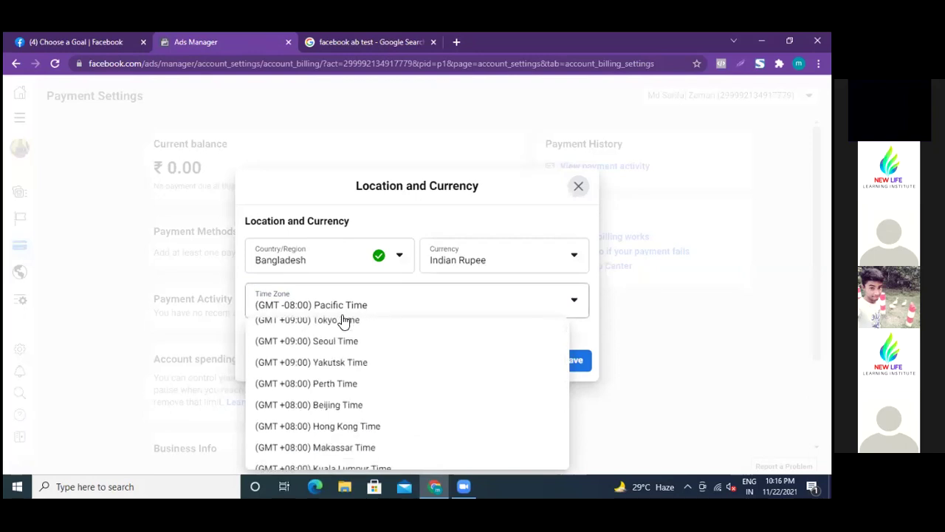
scroll(344, 388, "down", 3)
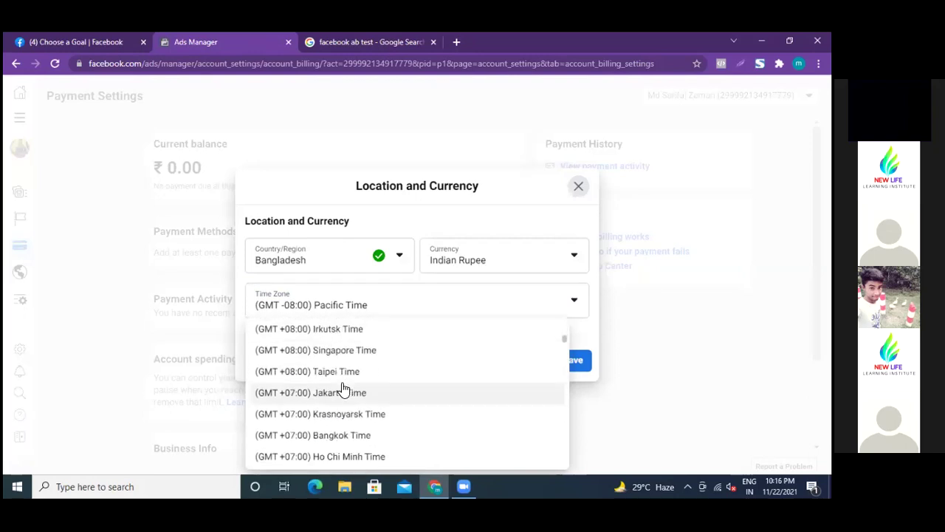
scroll(344, 388, "down", 3)
scroll(312, 362, "up", 1)
scroll(311, 361, "up", 1)
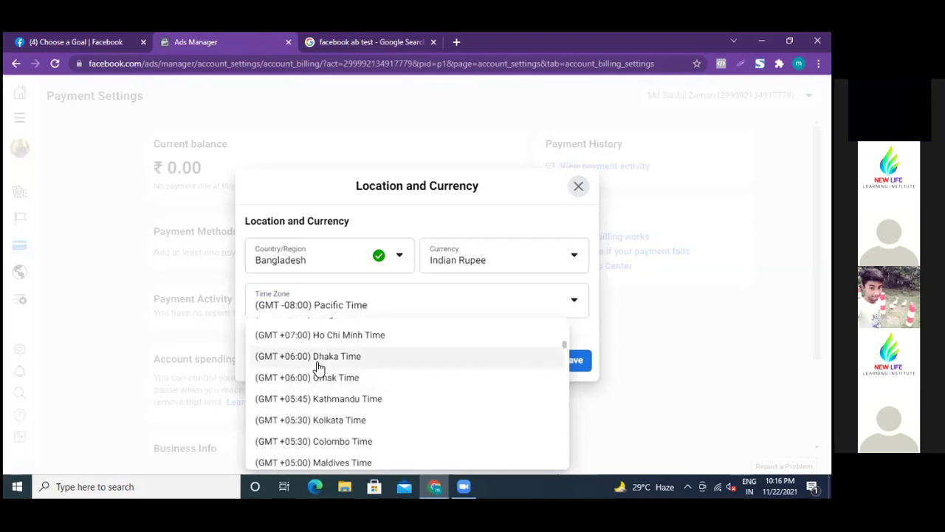
left_click(320, 358)
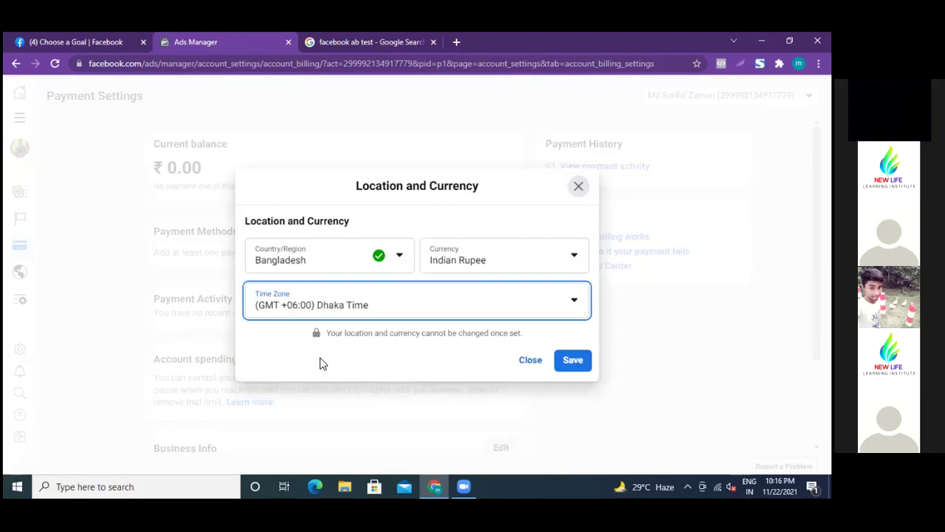
Set the ad account's currency to Bangladeshi Taka
left_click(575, 259)
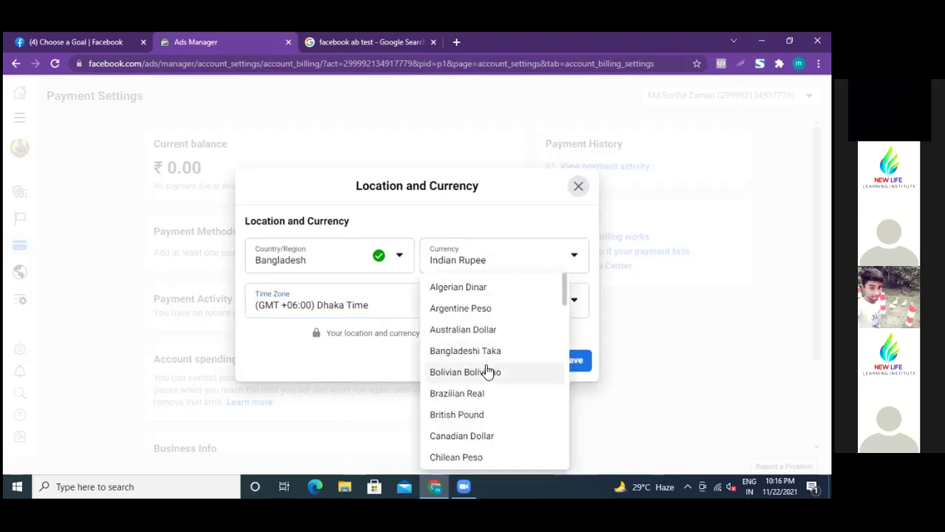
scroll(486, 369, "down", 1)
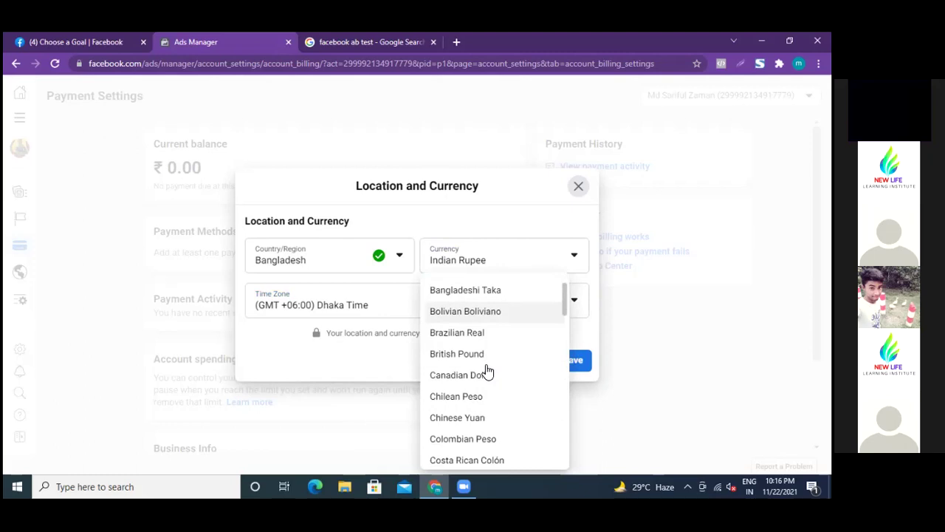
left_click(475, 290)
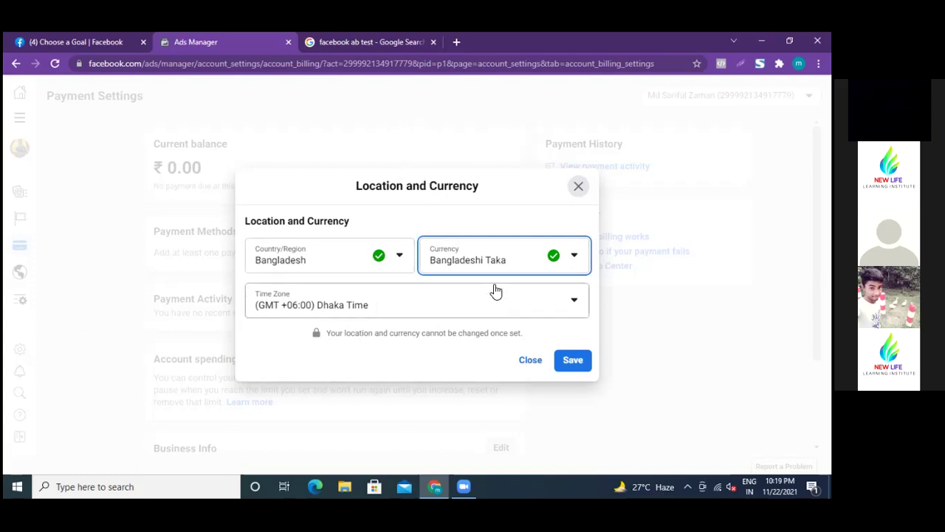
Change the ad account's country/region to India in the Location and Currency dialog
left_click(398, 260)
scroll(317, 347, "down", 2)
scroll(318, 347, "down", 6)
scroll(316, 347, "down", 3)
scroll(316, 347, "down", 6)
scroll(316, 347, "down", 5)
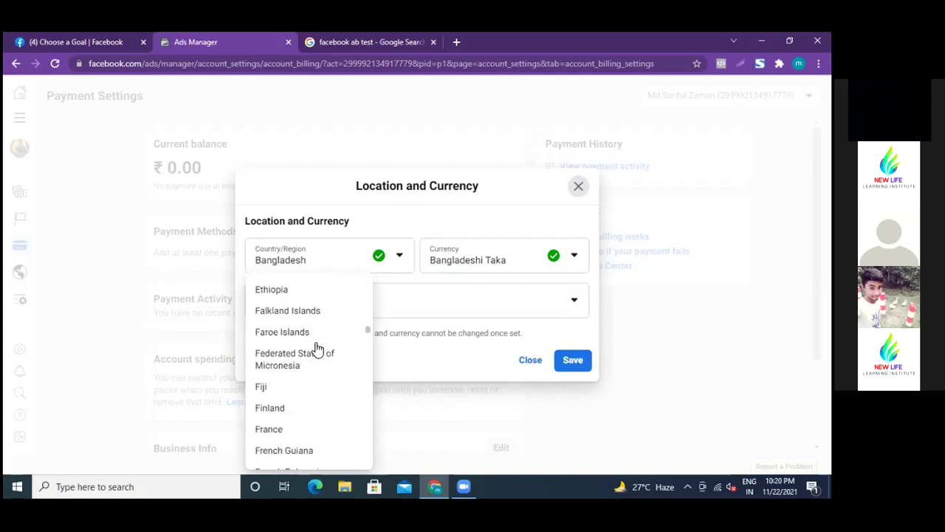
scroll(316, 347, "up", 5)
scroll(316, 347, "down", 5)
scroll(316, 347, "down", 5)
scroll(316, 347, "down", 5)
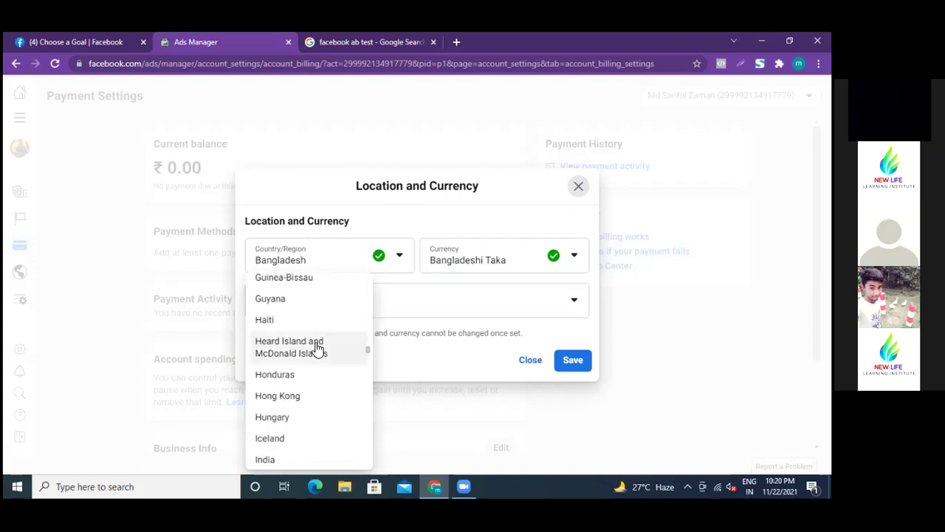
left_click(283, 461)
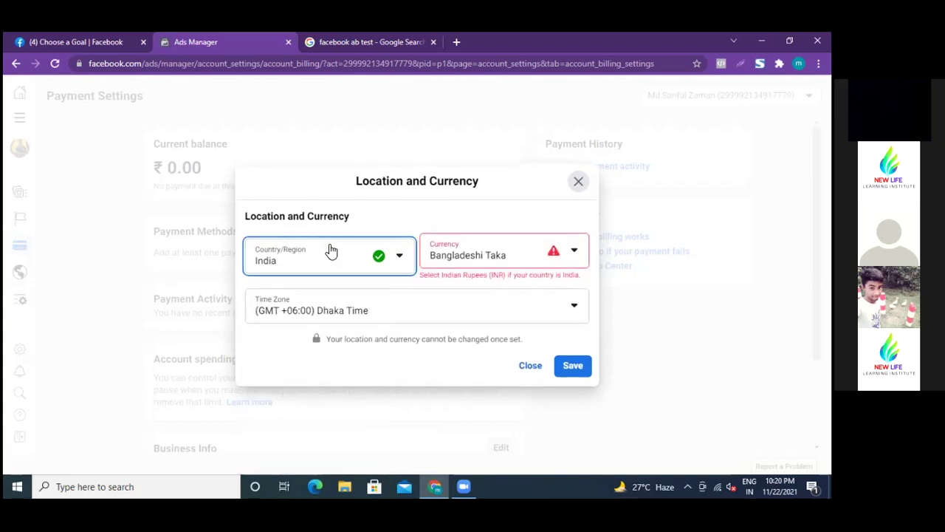
Change the ad account's currency to Indian Rupee and look through the first available time zones
left_click(576, 251)
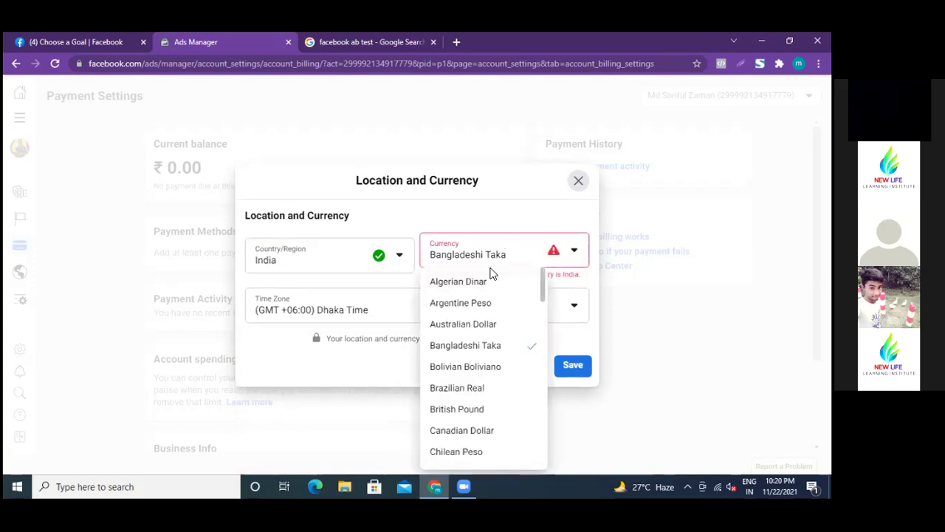
scroll(479, 336, "down", 5)
scroll(478, 339, "down", 3)
scroll(473, 334, "up", 1)
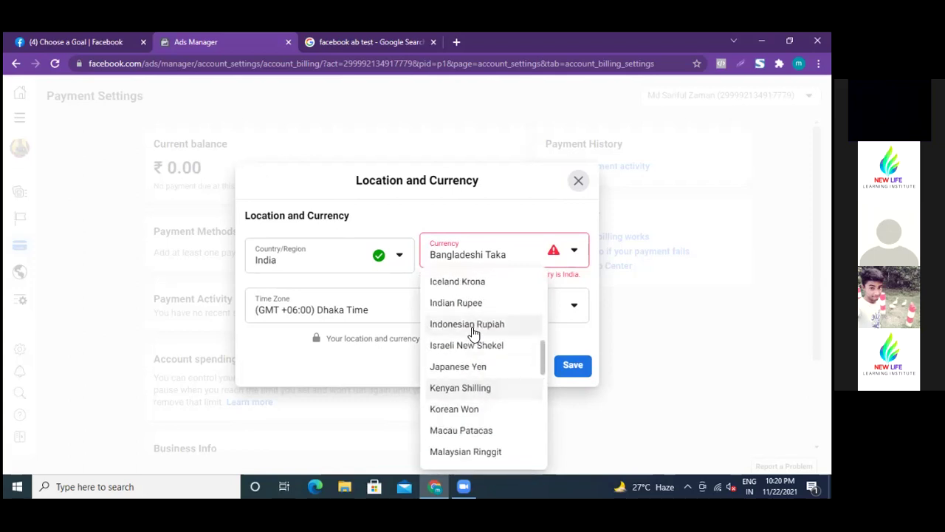
left_click(470, 302)
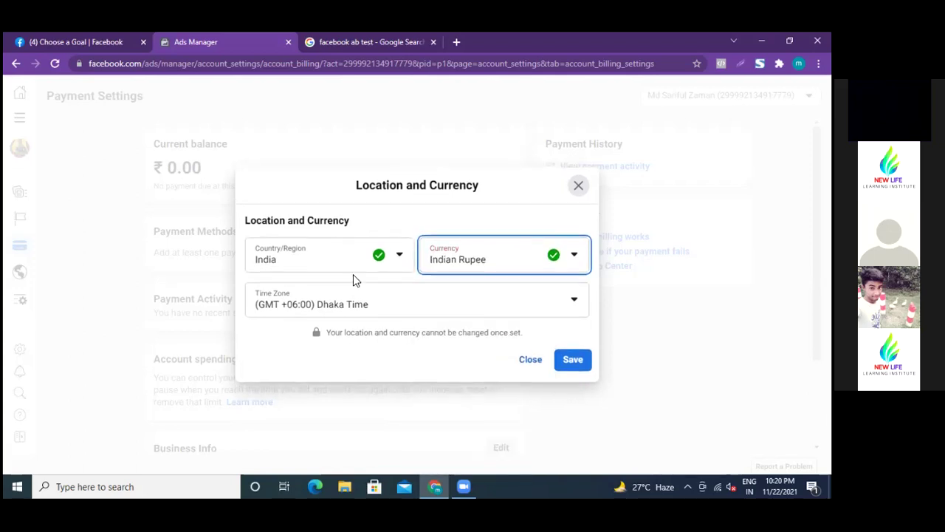
left_click(576, 303)
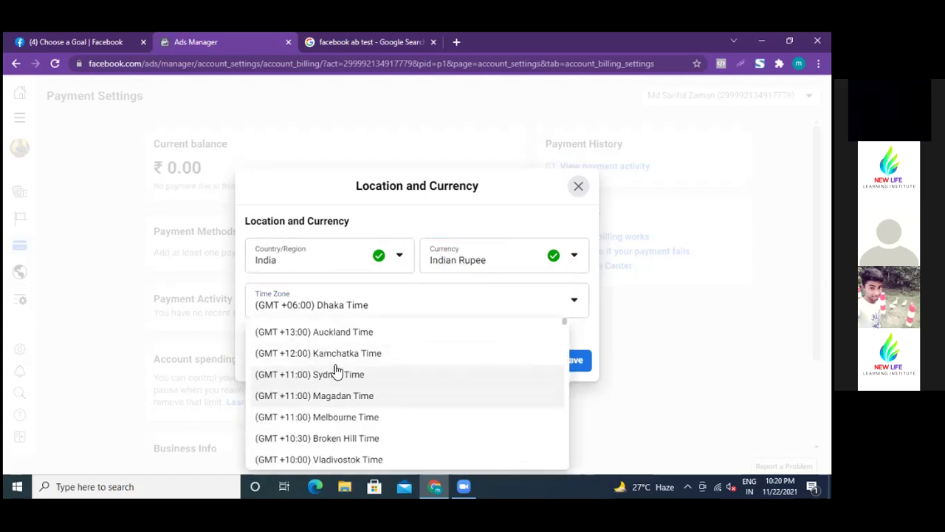
scroll(320, 379, "down", 2)
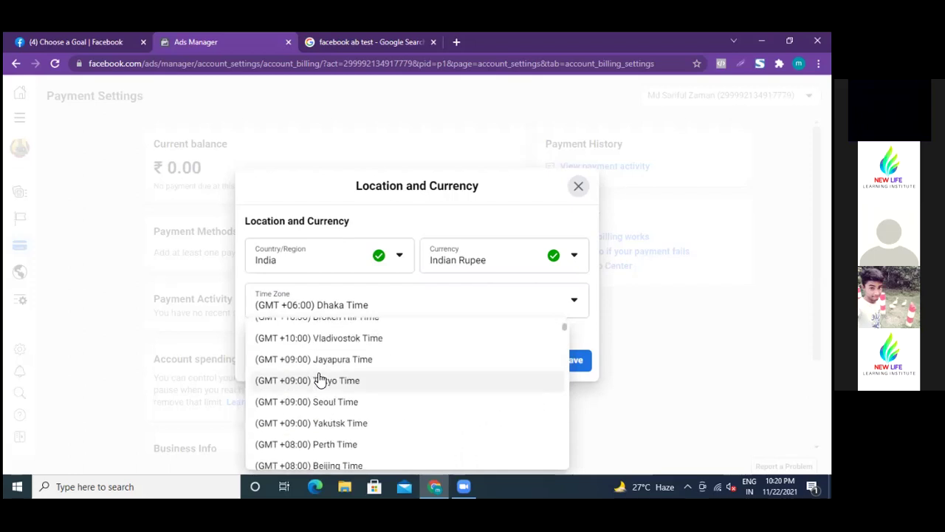
Set the ad account's country/region to United States of America
left_click(401, 258)
scroll(305, 353, "down", 3)
scroll(305, 353, "down", 2)
scroll(305, 353, "down", 2)
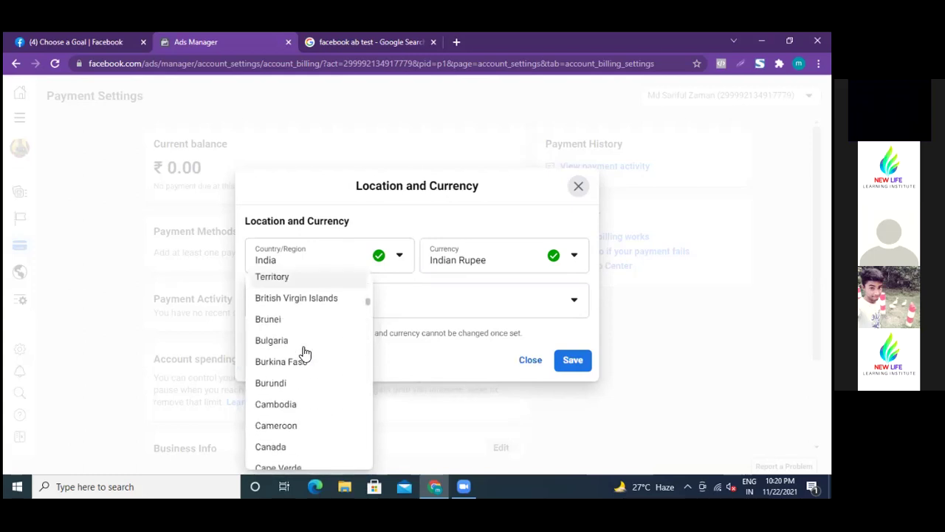
scroll(305, 353, "down", 4)
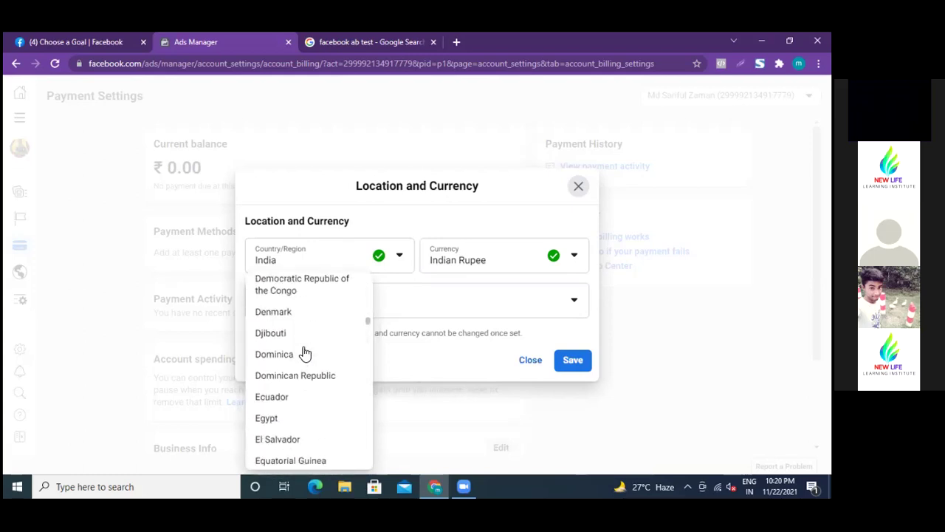
scroll(305, 353, "down", 3)
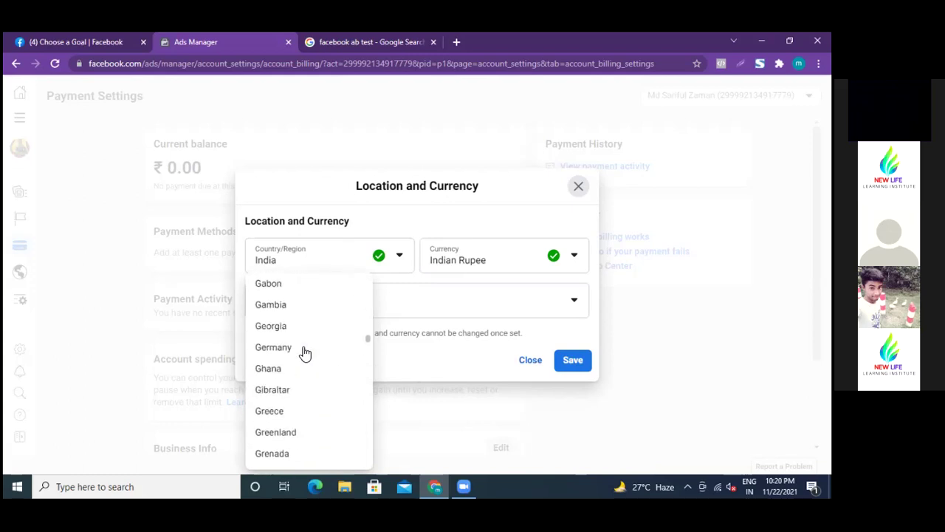
scroll(305, 375, "down", 2)
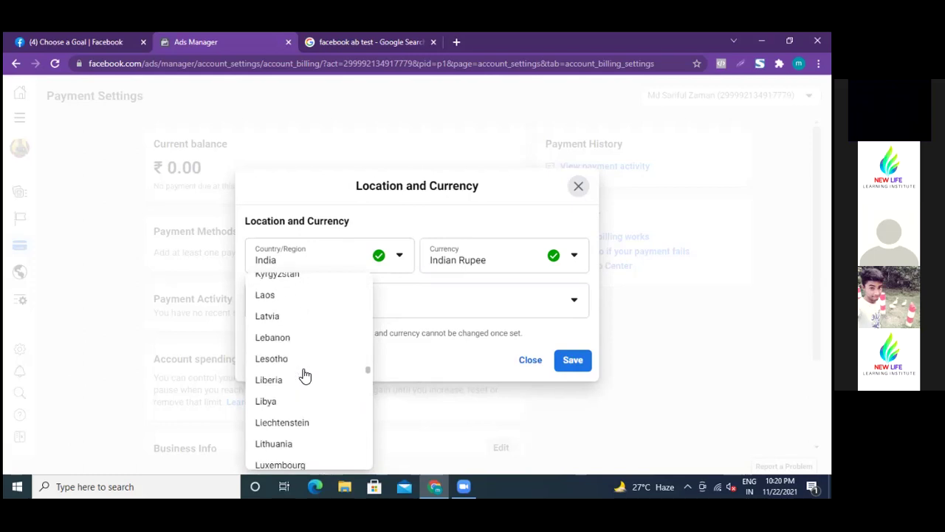
scroll(305, 375, "down", 5)
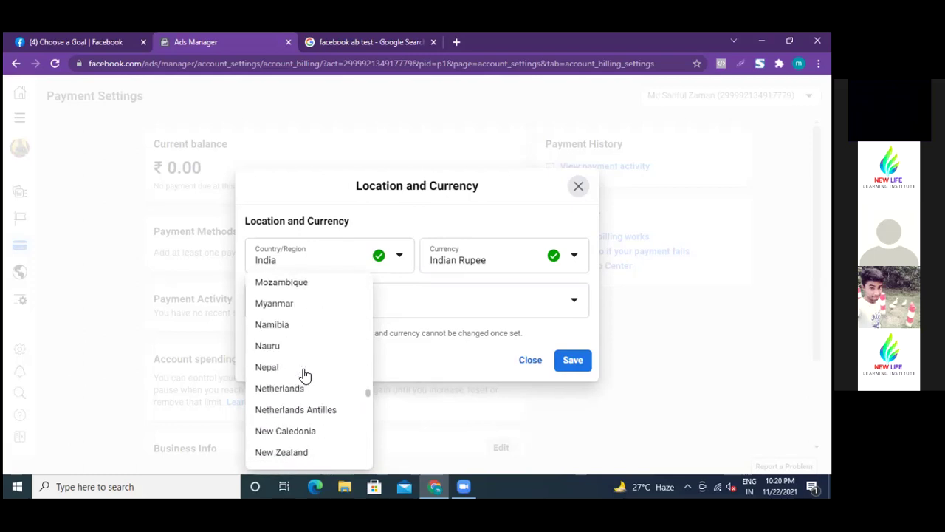
scroll(305, 376, "down", 9)
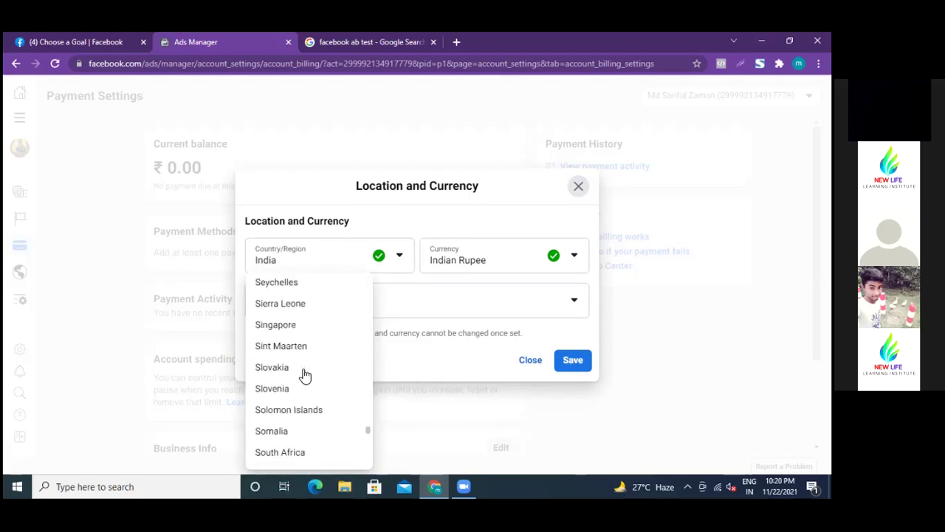
scroll(305, 376, "down", 7)
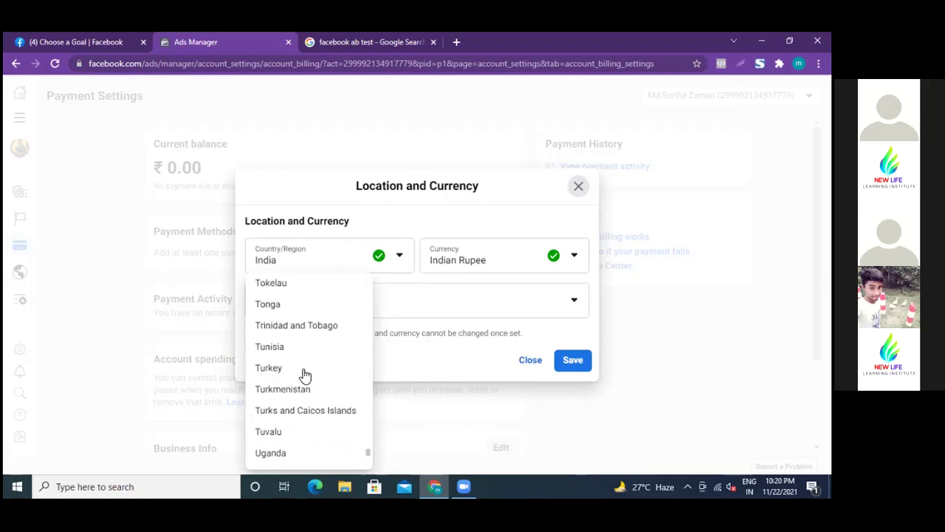
scroll(305, 376, "down", 5)
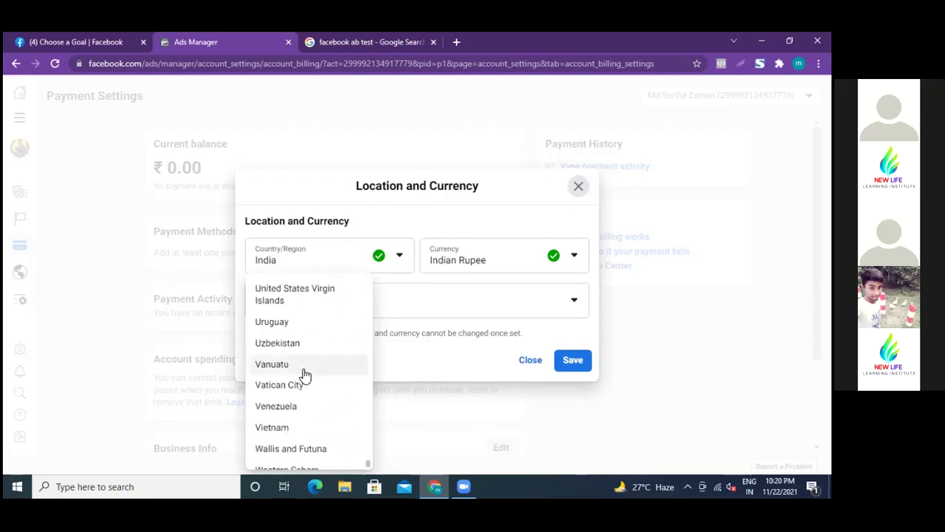
scroll(301, 318, "up", 3)
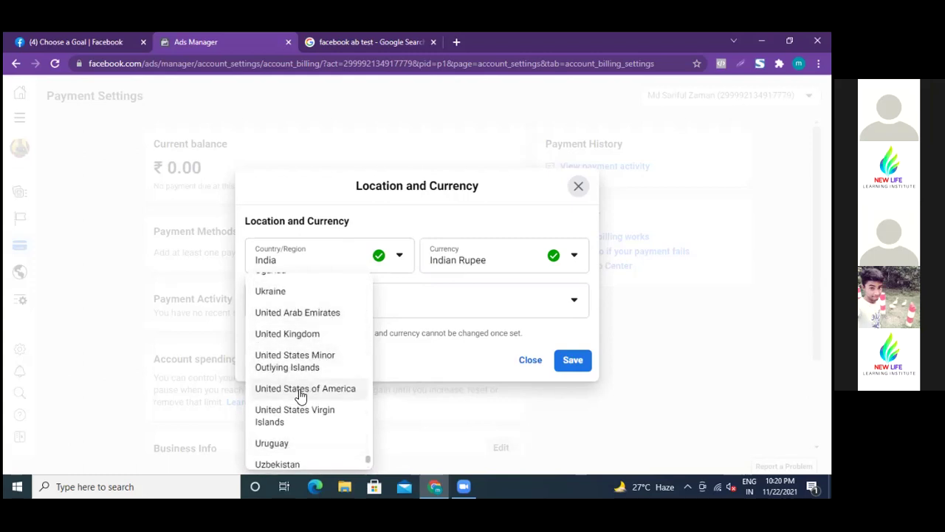
left_click(299, 390)
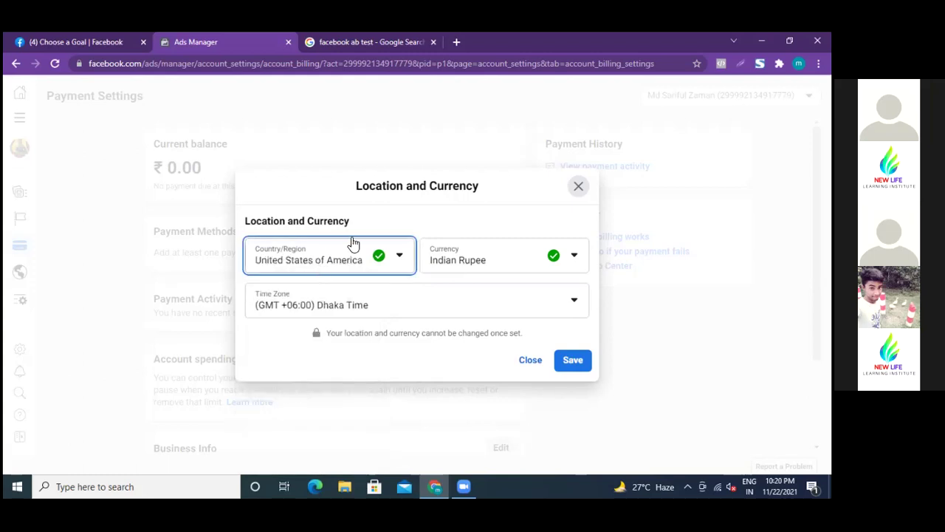
Set the ad account's currency to US Dollars
left_click(575, 262)
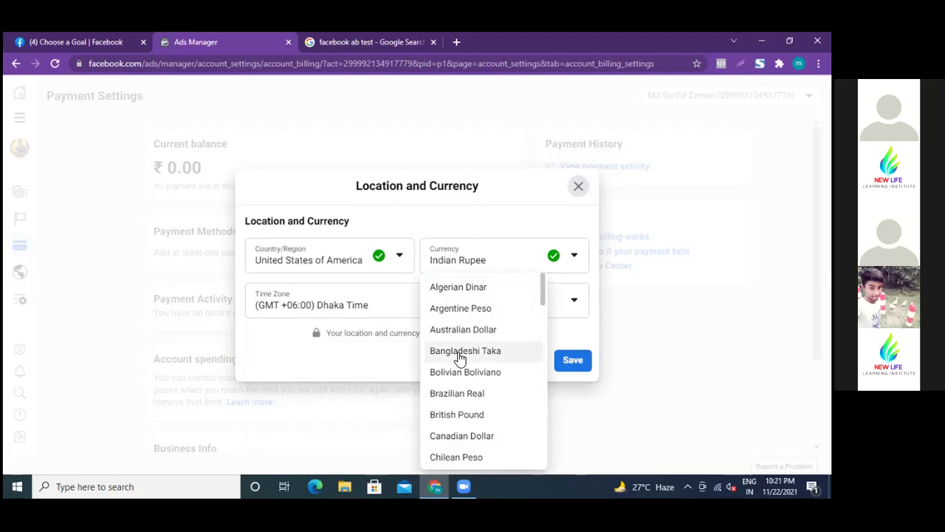
scroll(457, 359, "down", 2)
scroll(456, 373, "down", 1)
scroll(457, 377, "down", 9)
scroll(457, 376, "down", 2)
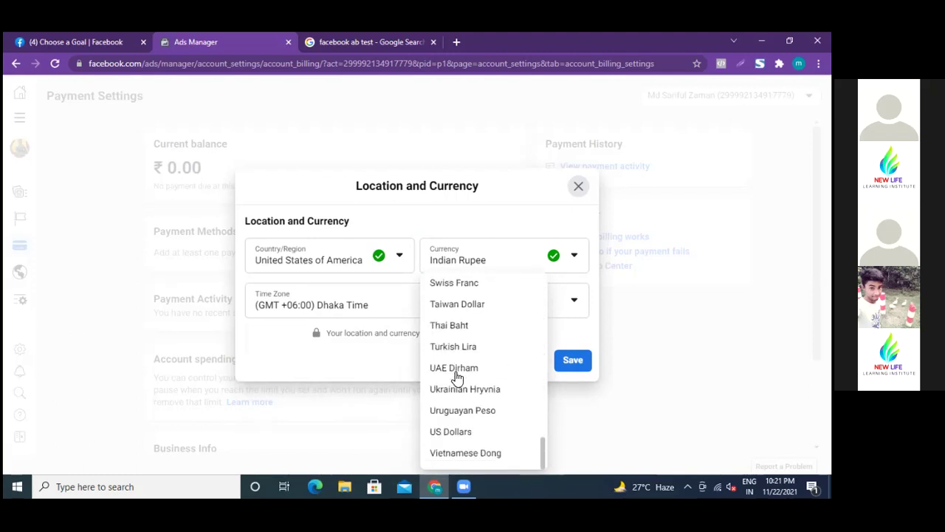
left_click(452, 434)
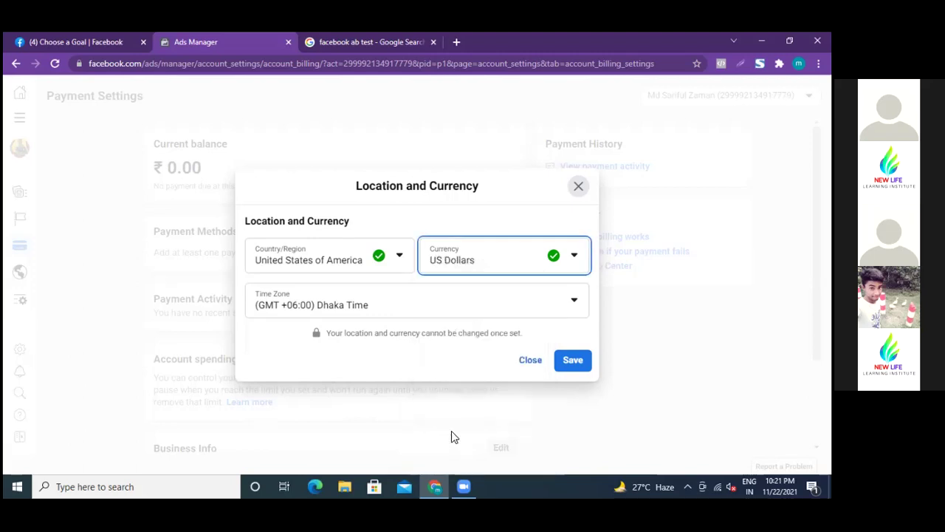
Examine the available time zones for one that suits the United States account
left_click(575, 305)
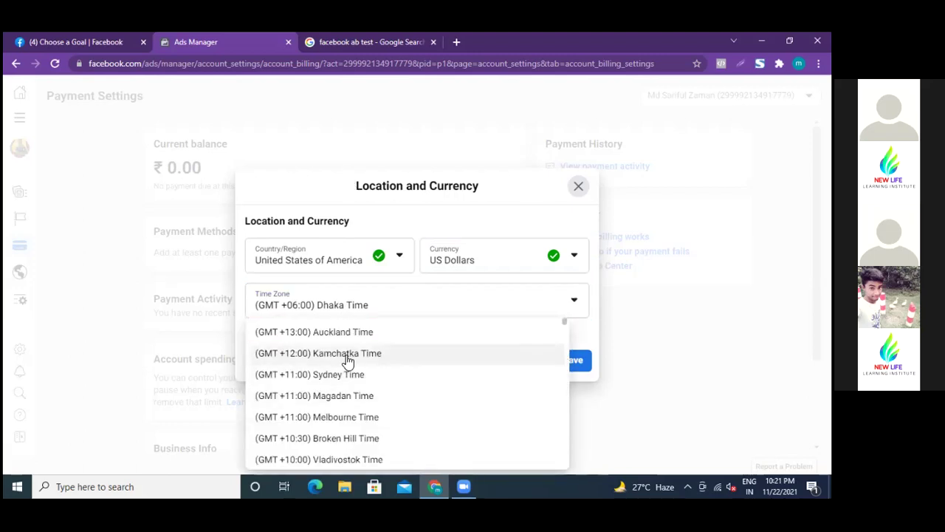
scroll(384, 434, "down", 10)
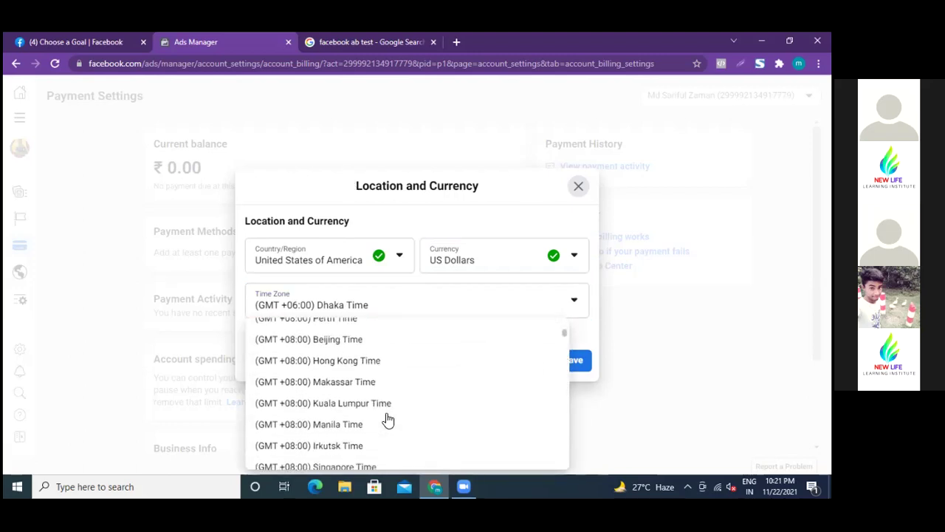
scroll(388, 420, "down", 4)
scroll(387, 417, "up", 1)
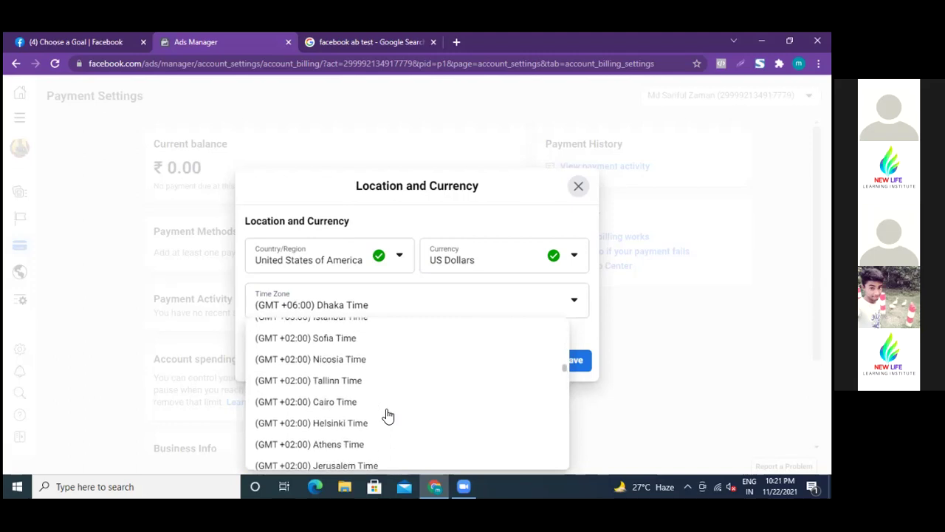
scroll(387, 416, "down", 5)
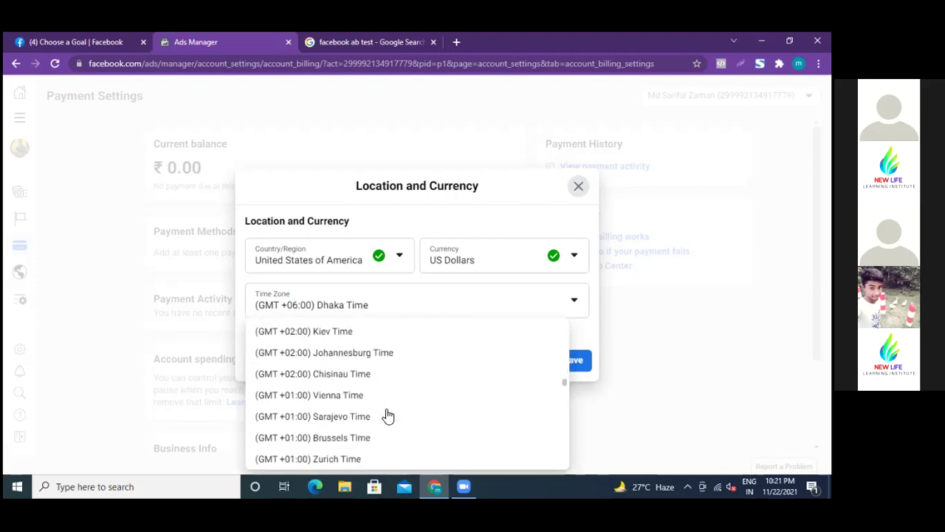
scroll(388, 415, "down", 4)
scroll(387, 413, "down", 4)
Search Google Images for "usa time zone" in the open search page, look at the results and return to the previous page
left_click(402, 38)
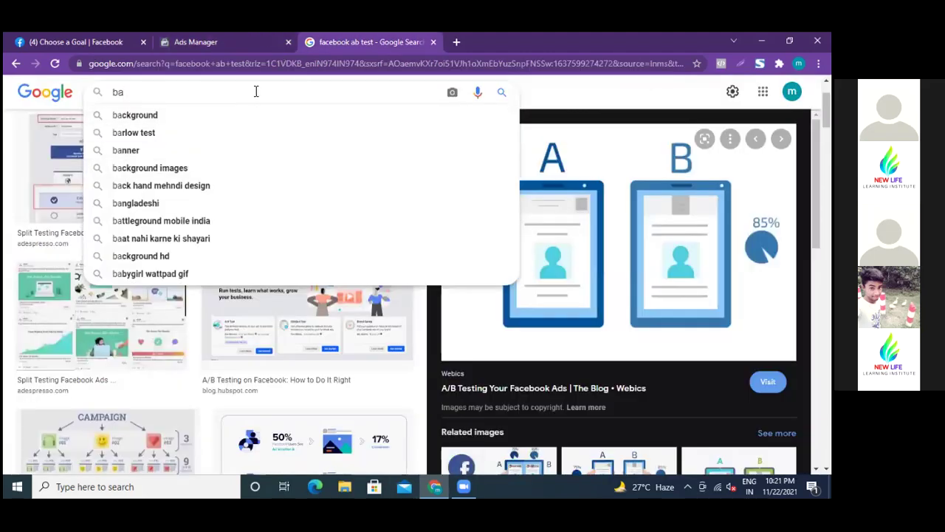
key("BackSpace")
key("BackSpace")
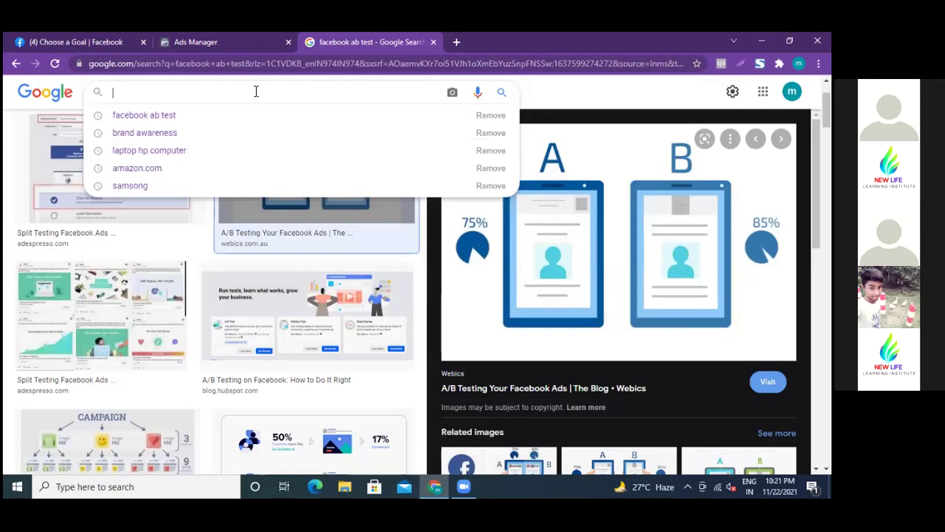
type("USA TIME")
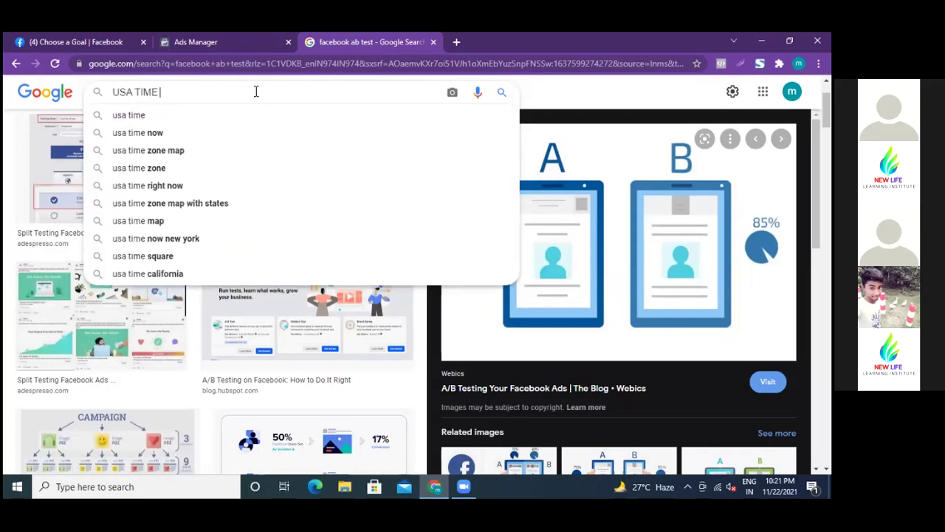
type(" X")
key("BackSpace")
type("ZO")
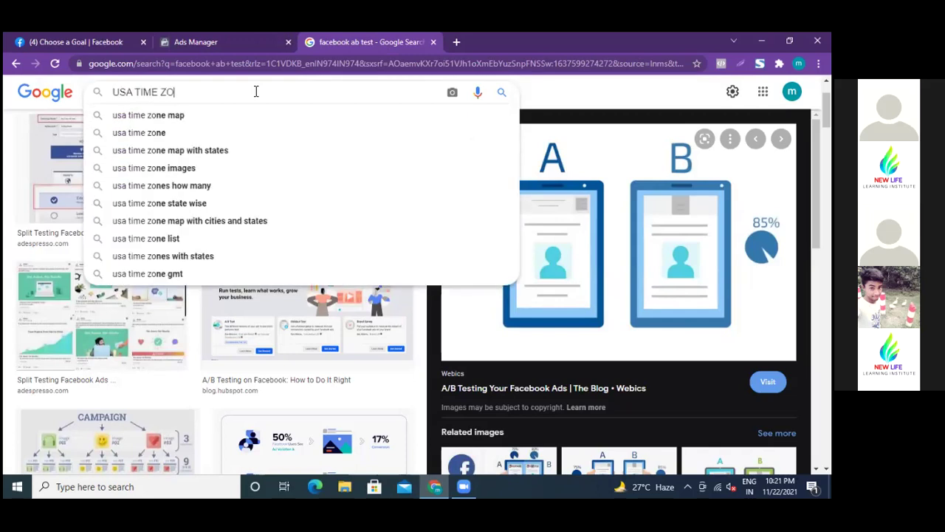
type("NE")
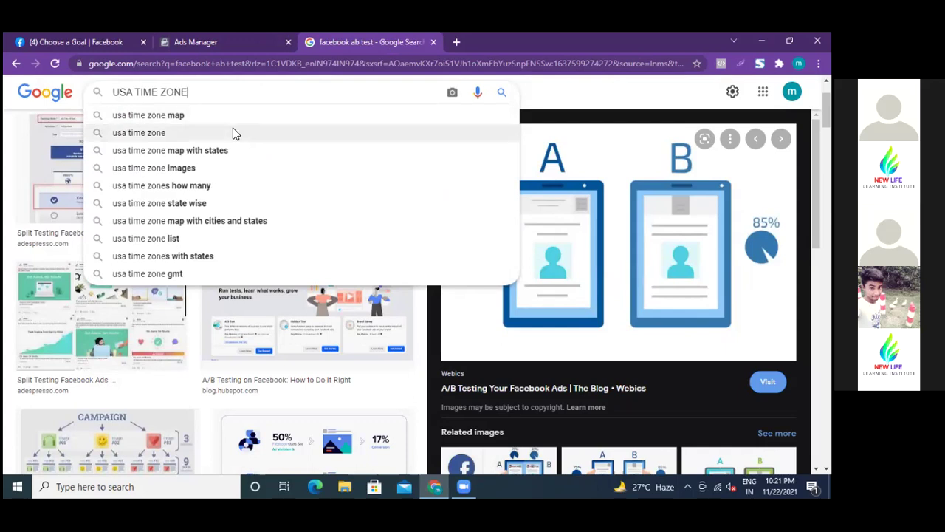
left_click(229, 132)
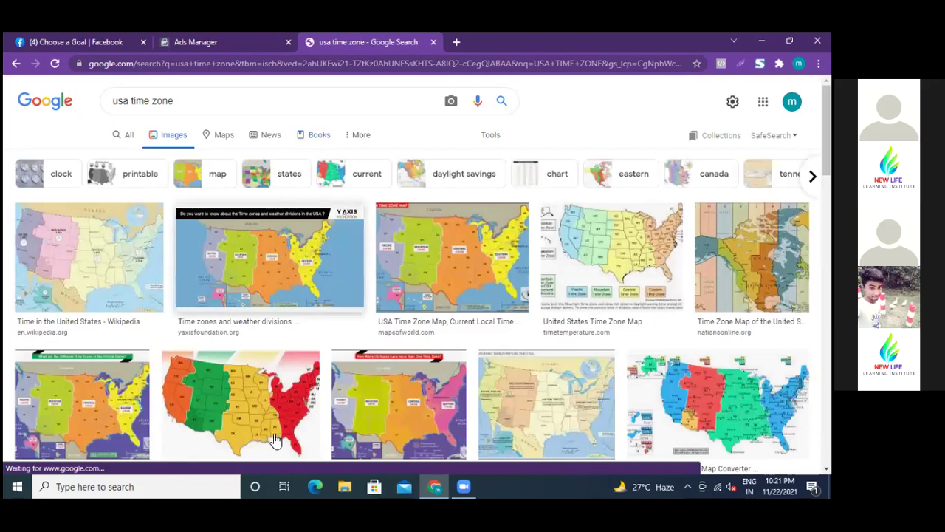
left_click(16, 66)
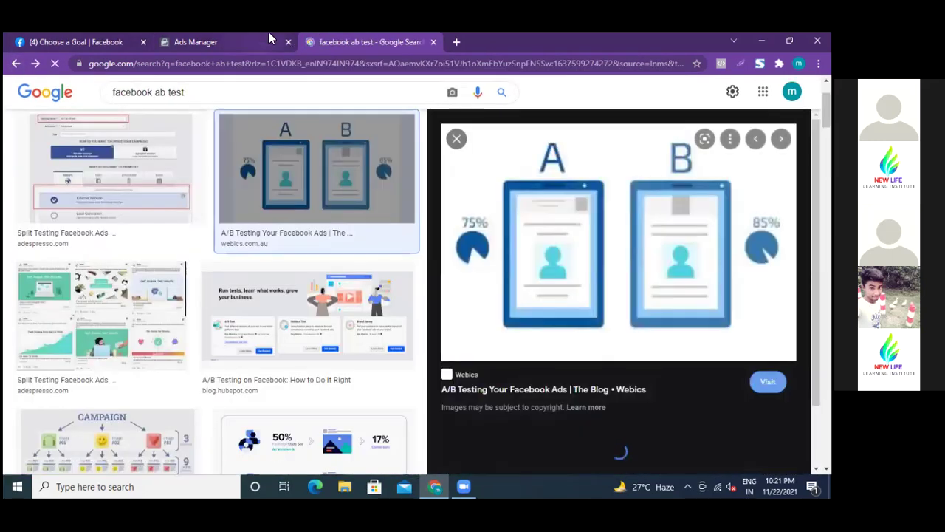
Return to the Ads Manager payment settings and set the ad account's time zone to (GMT -07:00) Mountain Standard Time (Arizona)
left_click(268, 39)
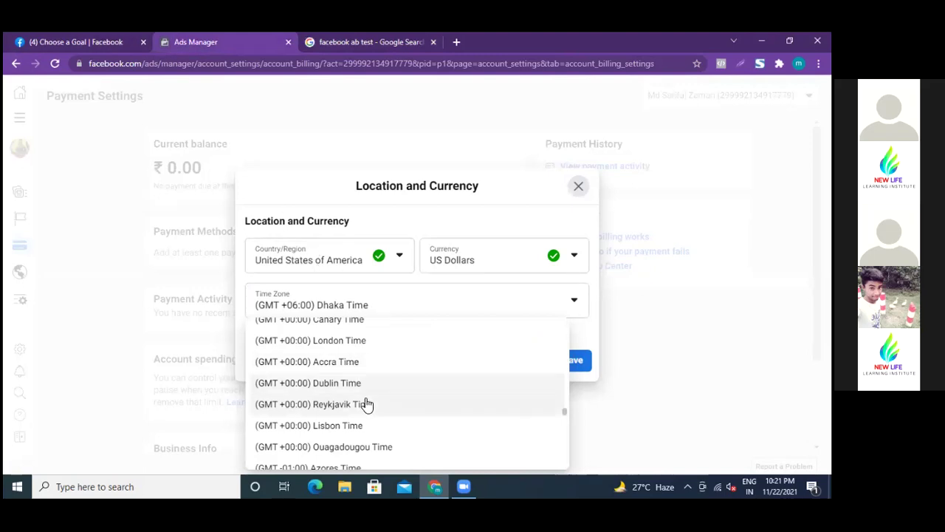
scroll(365, 401, "down", 1)
scroll(367, 403, "down", 4)
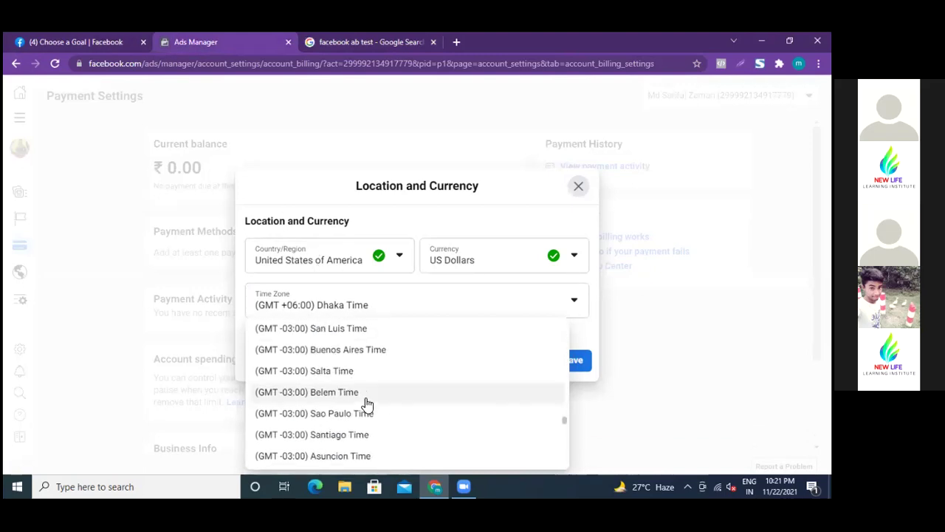
scroll(367, 402, "down", 5)
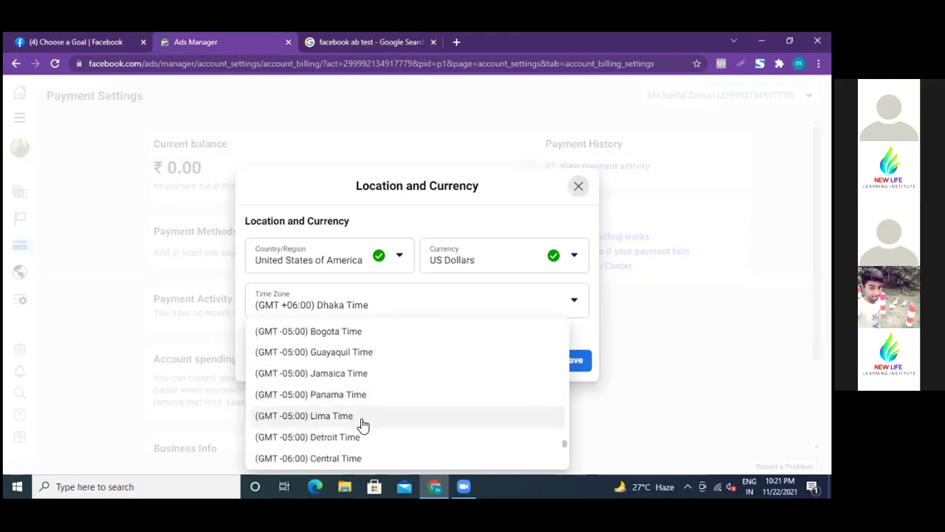
scroll(362, 402, "up", 3)
scroll(350, 356, "down", 1)
scroll(351, 358, "down", 7)
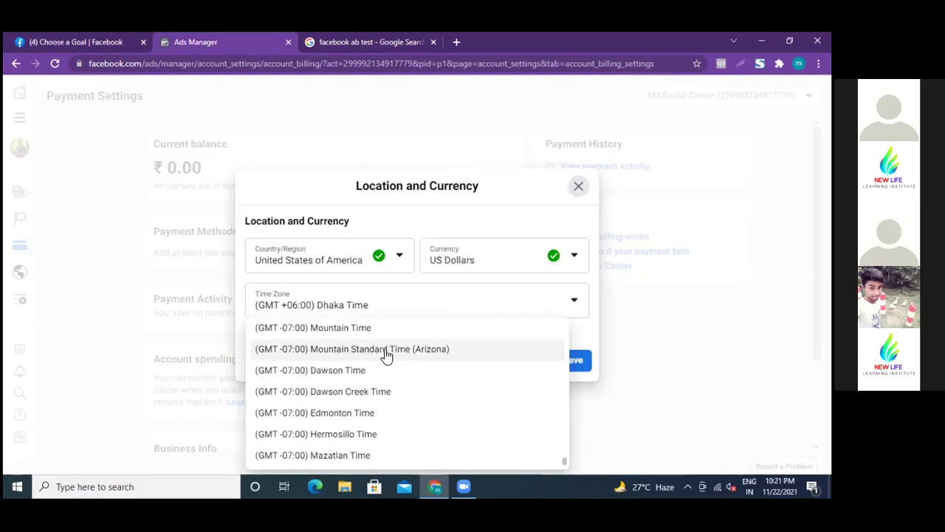
left_click(385, 350)
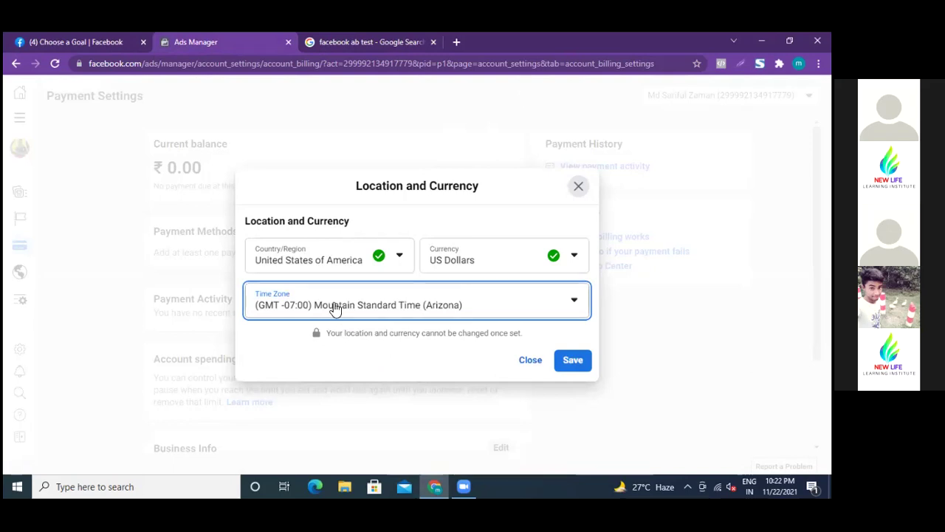
Examine the full range of time zones offered for the ad account, then close the choices without picking another one
left_click(572, 305)
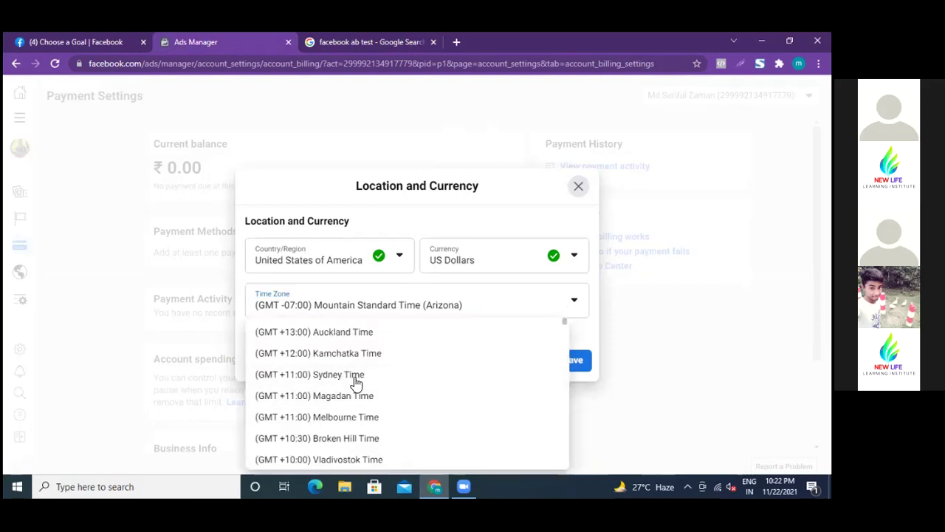
scroll(365, 380, "down", 3)
scroll(367, 380, "down", 5)
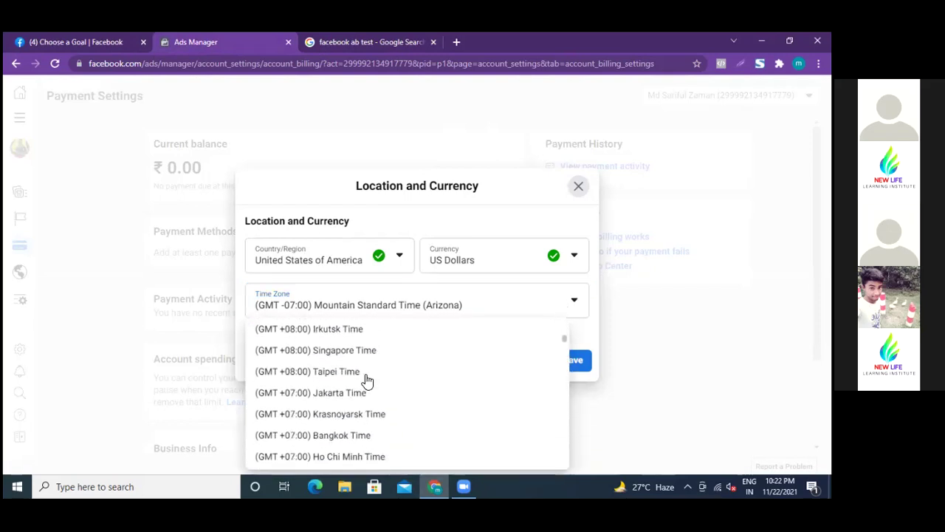
scroll(367, 380, "up", 1)
scroll(367, 380, "down", 3)
scroll(367, 380, "down", 5)
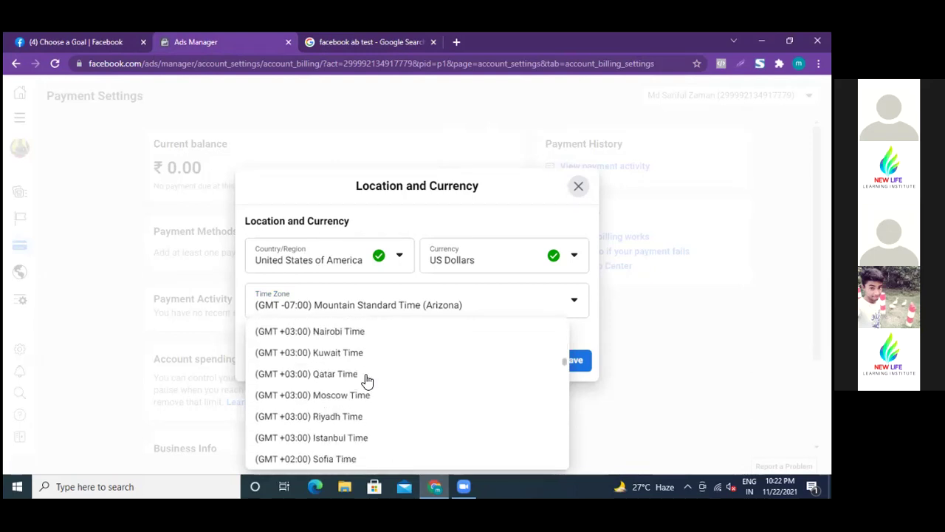
scroll(367, 380, "down", 4)
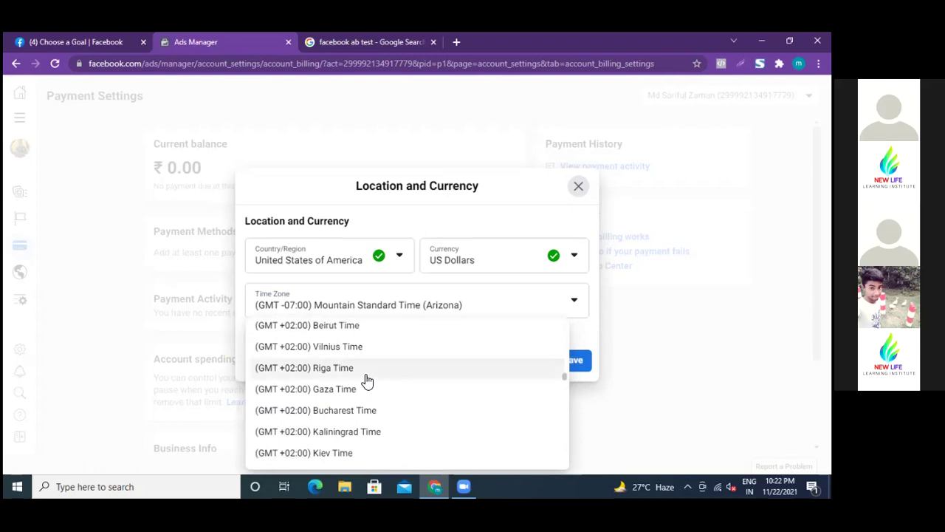
scroll(367, 381, "down", 2)
scroll(367, 380, "down", 5)
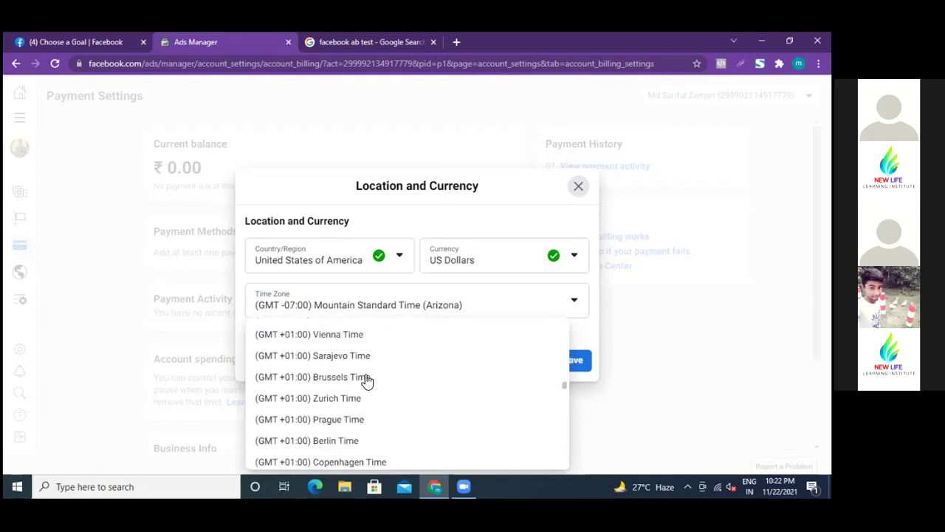
scroll(367, 380, "down", 7)
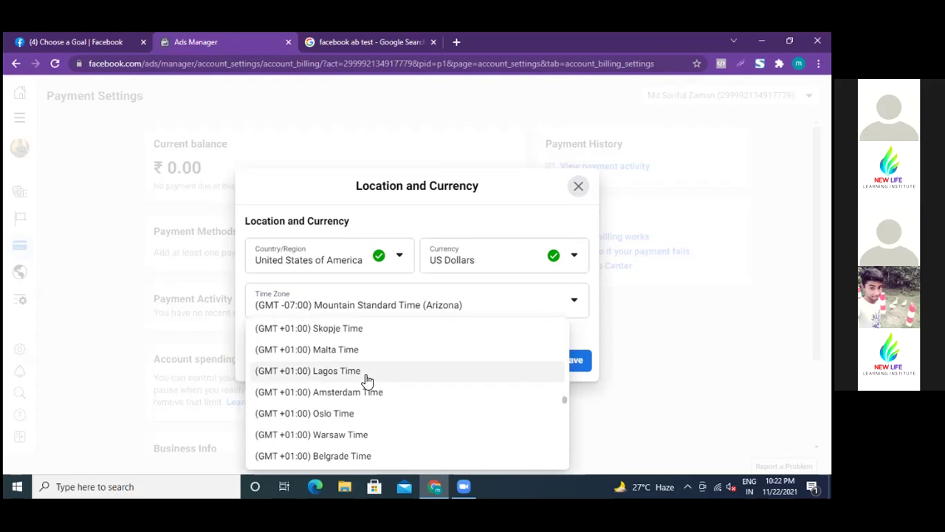
scroll(367, 381, "down", 5)
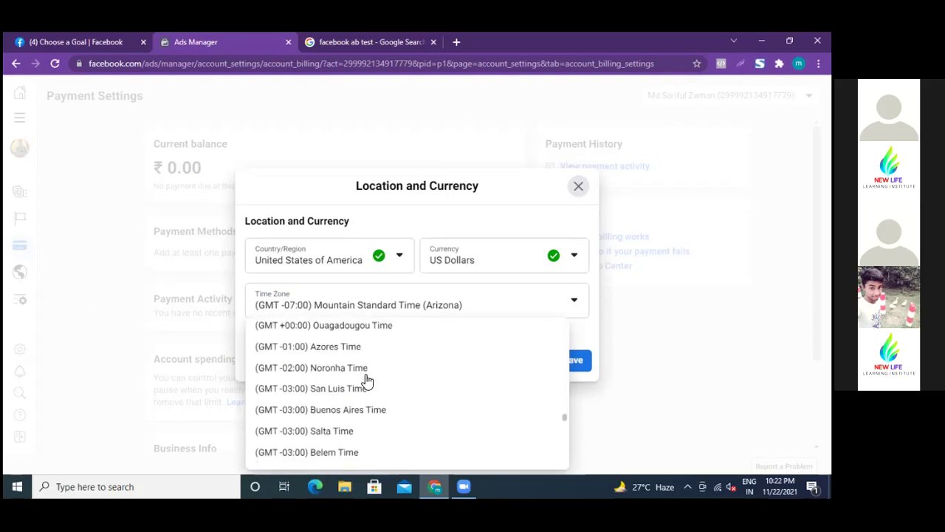
scroll(367, 380, "down", 3)
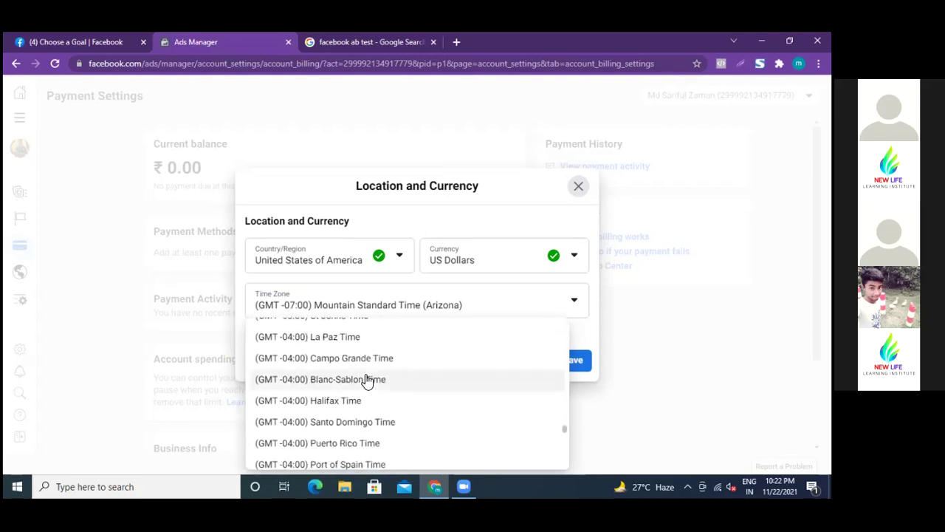
scroll(338, 445, "down", 1)
scroll(338, 445, "down", 5)
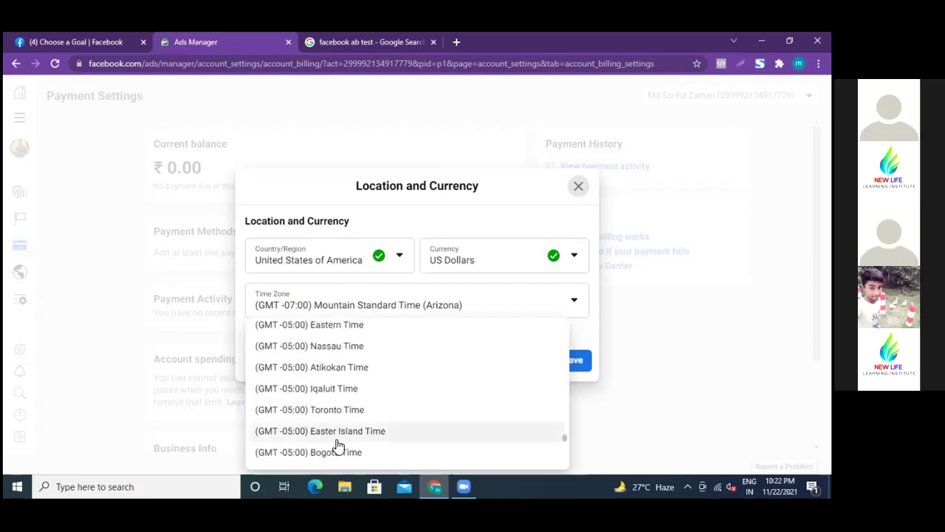
scroll(338, 446, "down", 2)
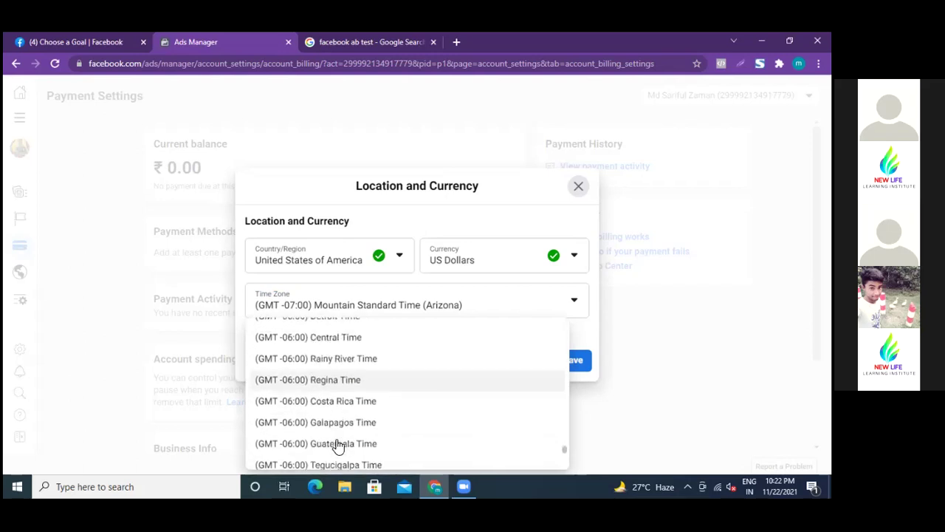
scroll(338, 445, "down", 4)
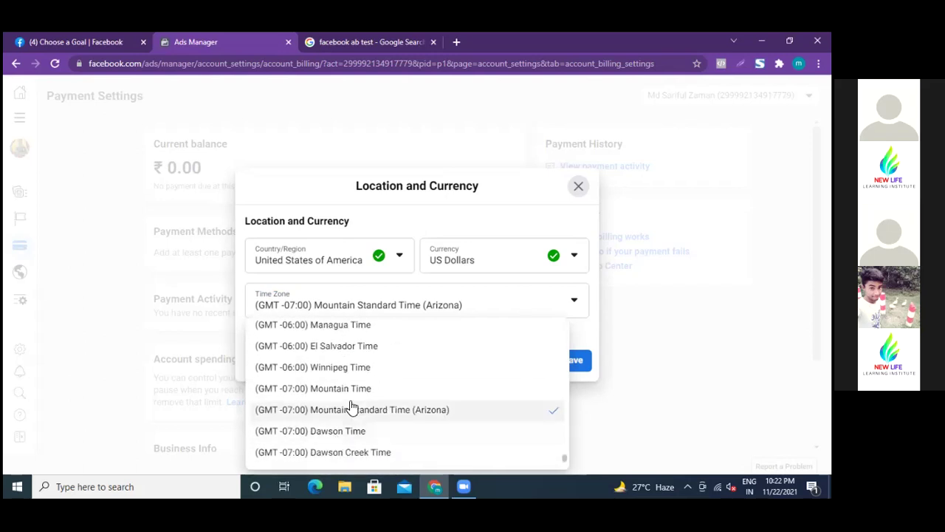
scroll(336, 417, "down", 5)
scroll(343, 432, "up", 3)
scroll(343, 432, "down", 4)
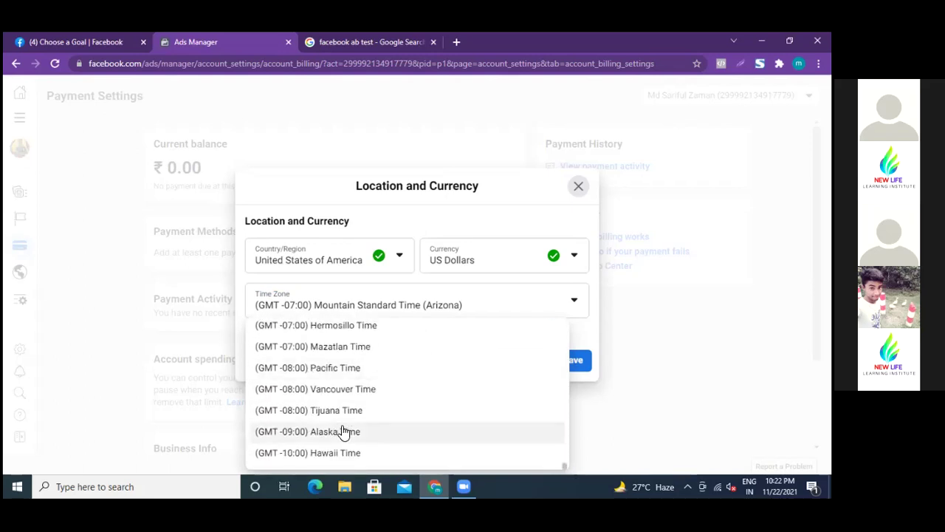
scroll(344, 396, "up", 3)
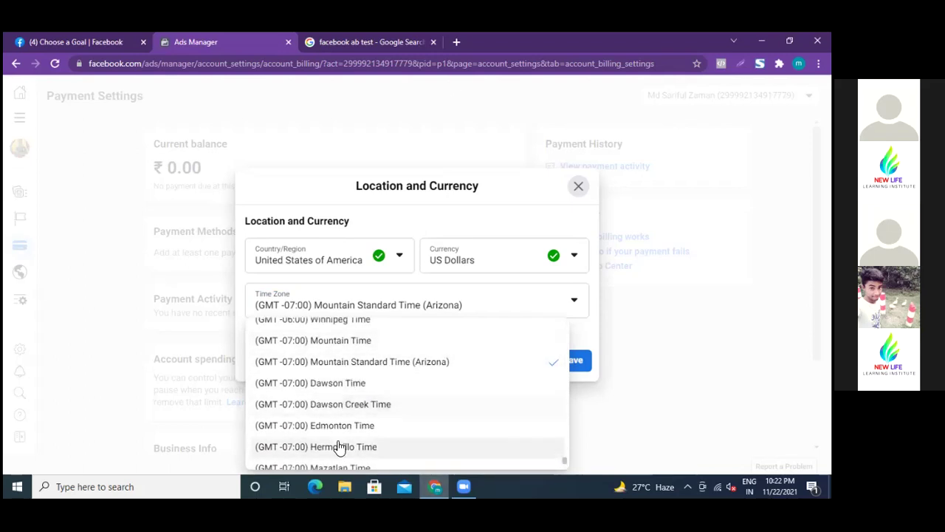
scroll(340, 439, "down", 3)
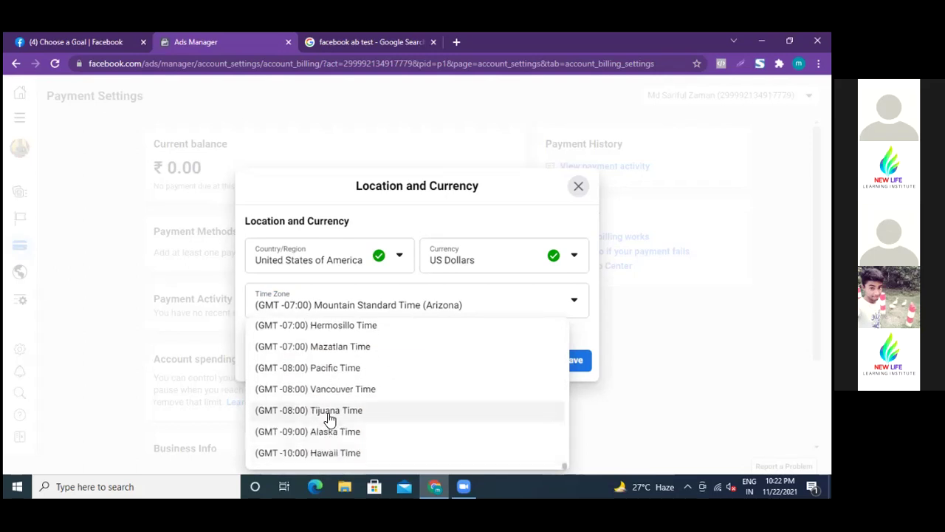
scroll(327, 421, "up", 5)
scroll(330, 422, "up", 10)
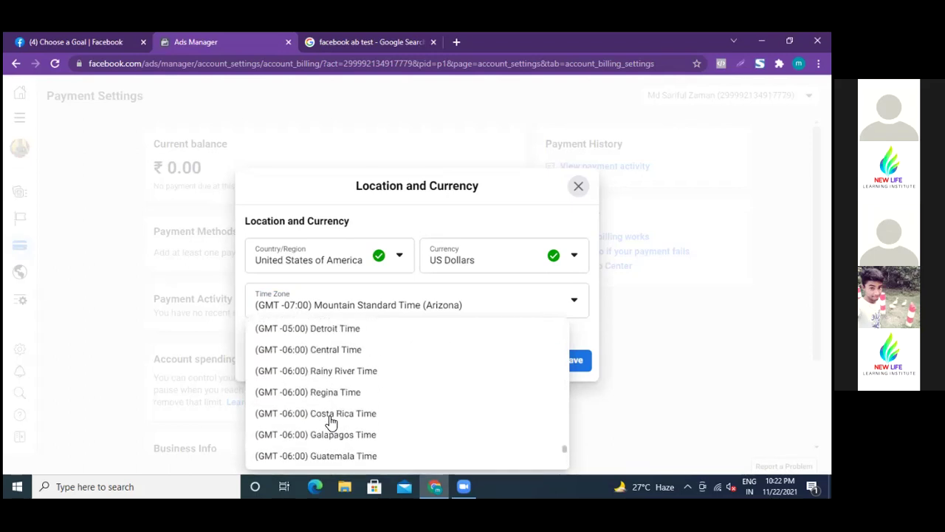
scroll(330, 422, "up", 10)
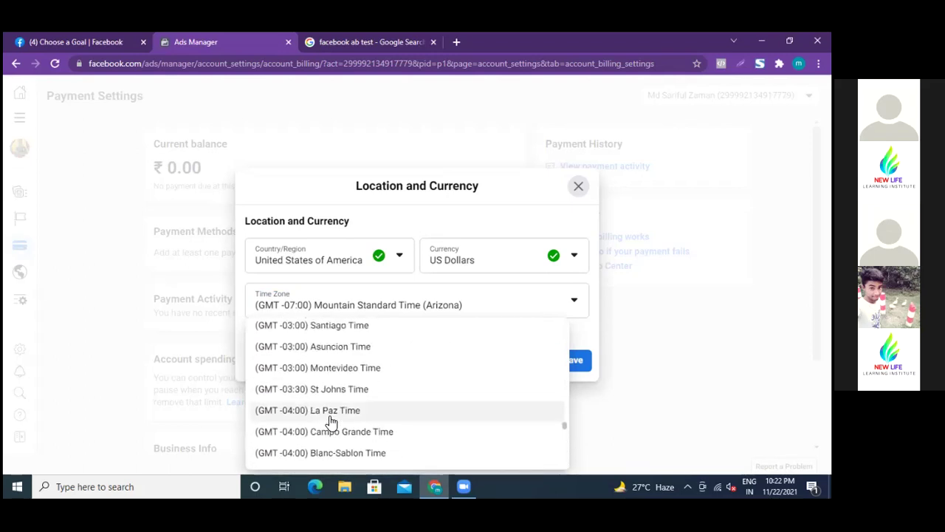
scroll(330, 422, "down", 8)
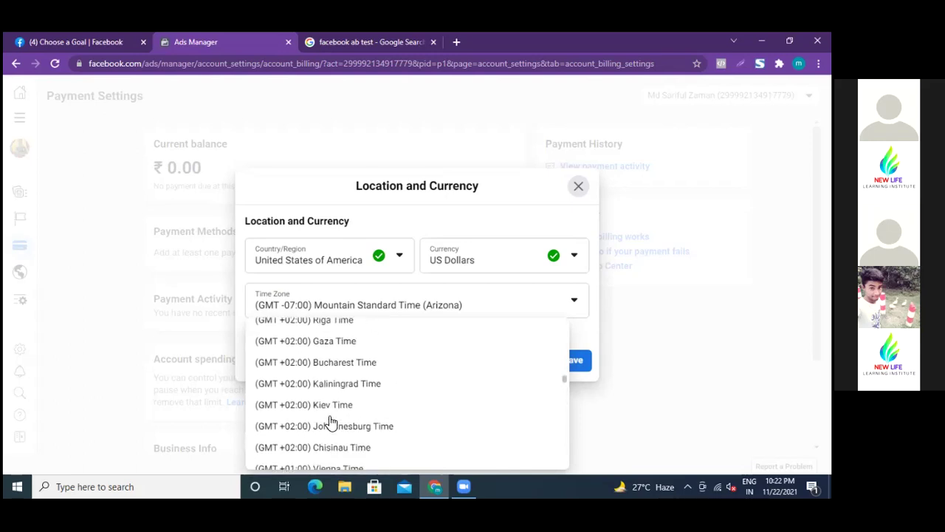
scroll(330, 422, "down", 10)
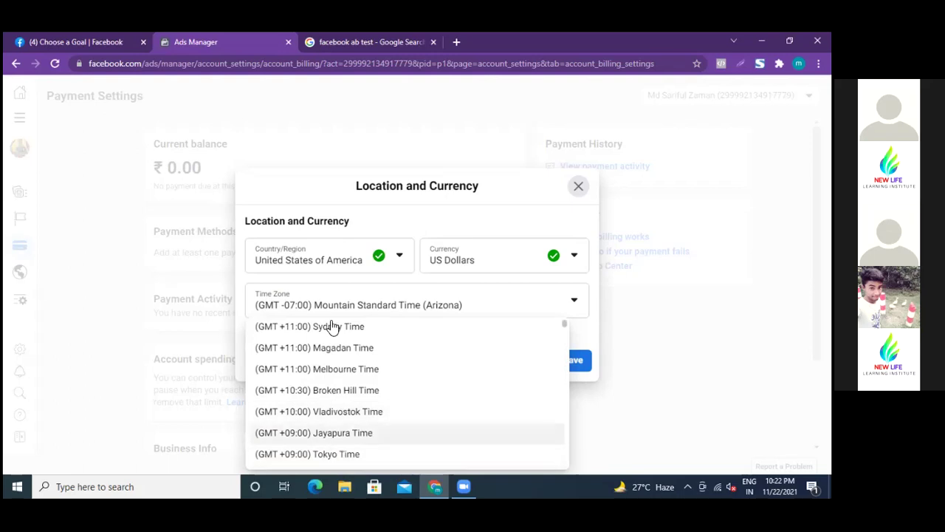
scroll(331, 428, "down", 4)
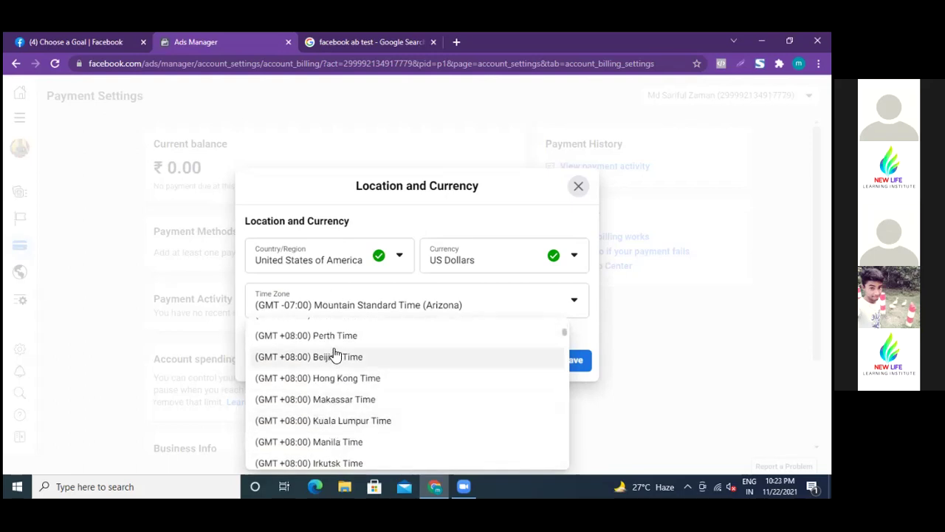
scroll(322, 384, "up", 3)
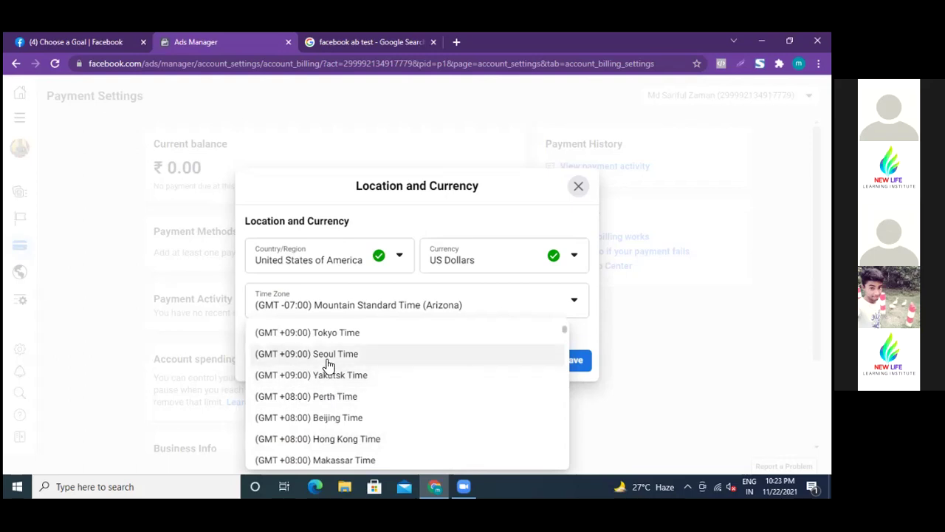
scroll(327, 365, "up", 1)
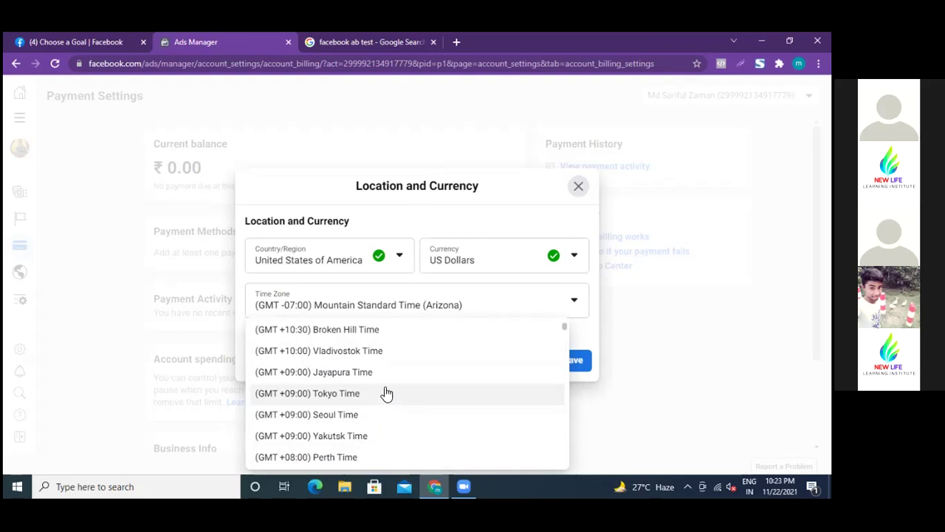
scroll(385, 393, "down", 2)
scroll(385, 393, "down", 12)
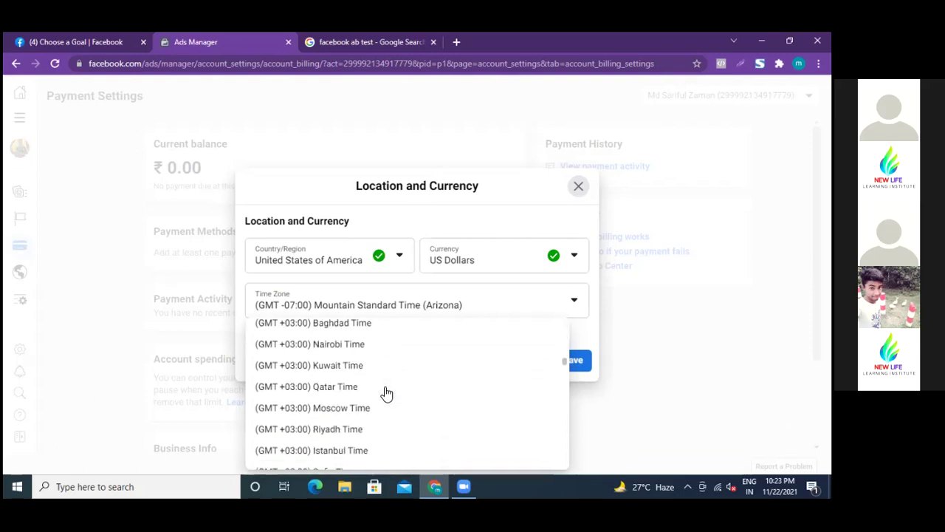
scroll(385, 393, "down", 12)
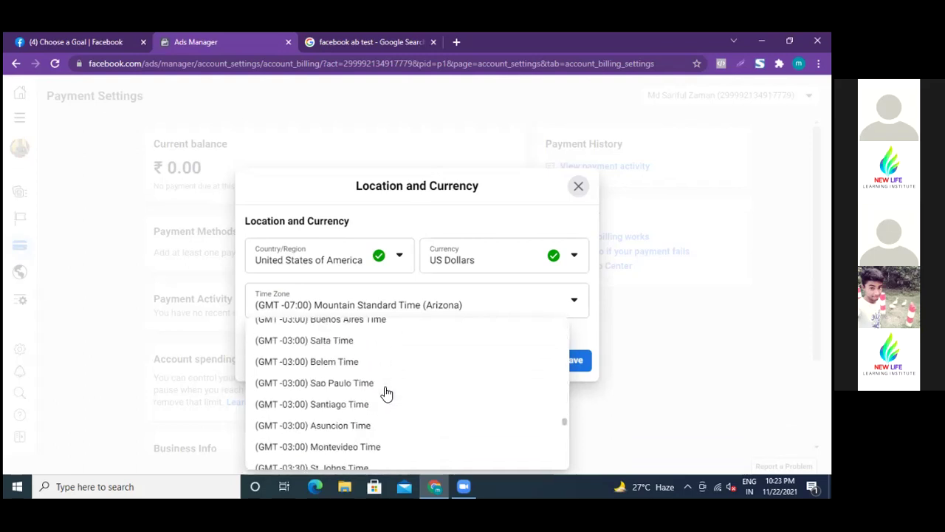
scroll(385, 392, "down", 4)
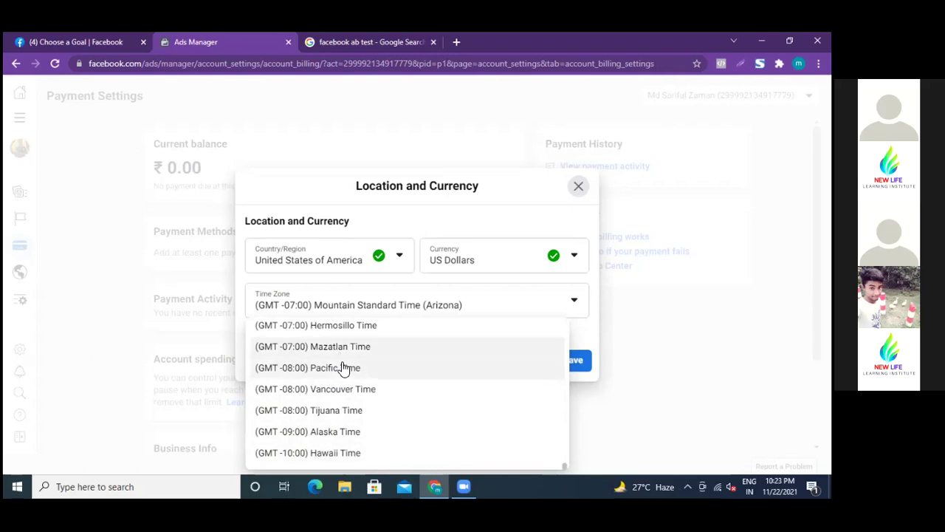
scroll(342, 338, "up", 2)
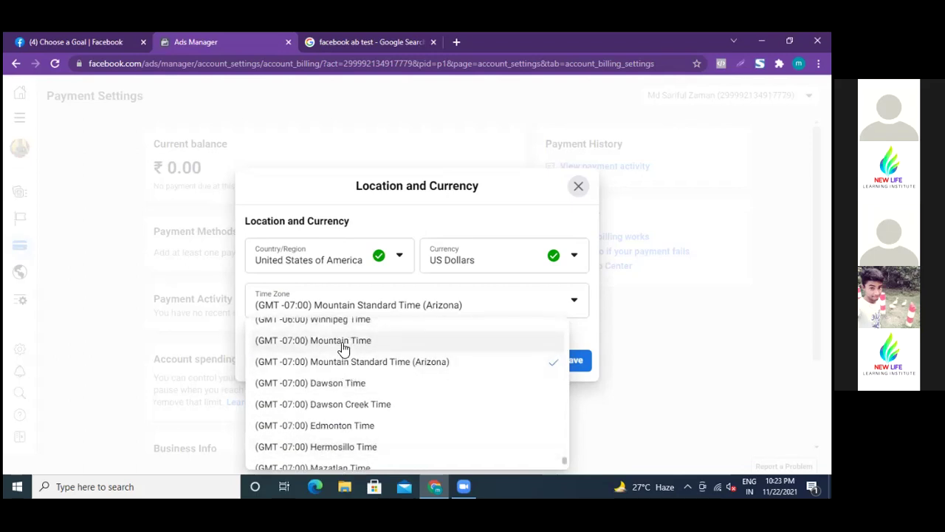
scroll(344, 354, "up", 2)
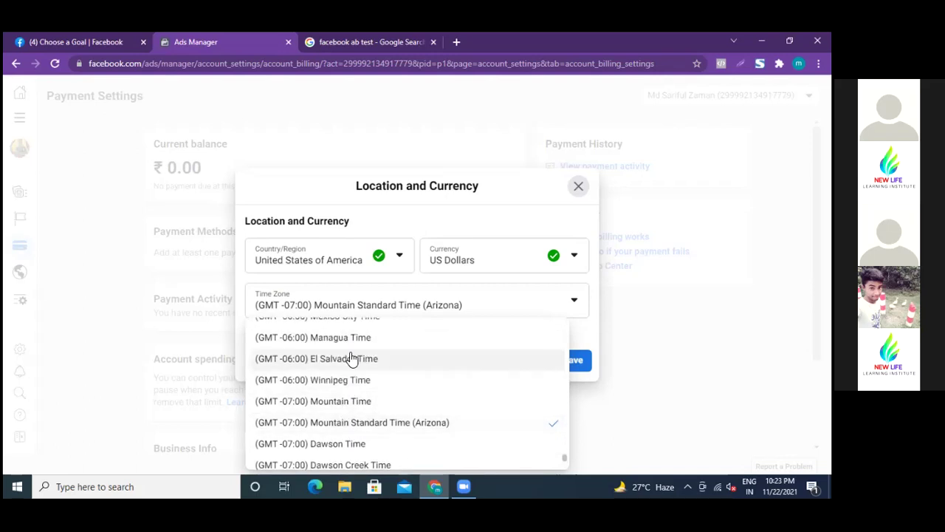
scroll(377, 414, "down", 2)
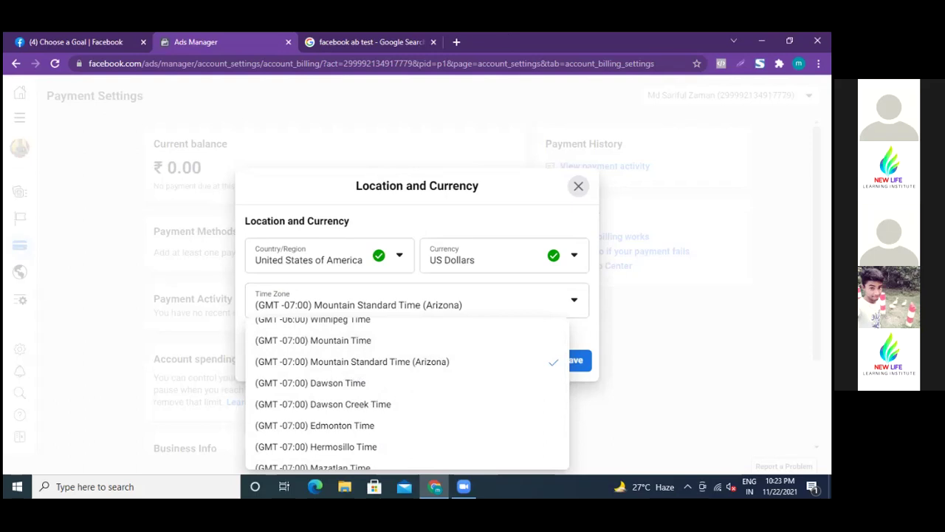
key("Escape")
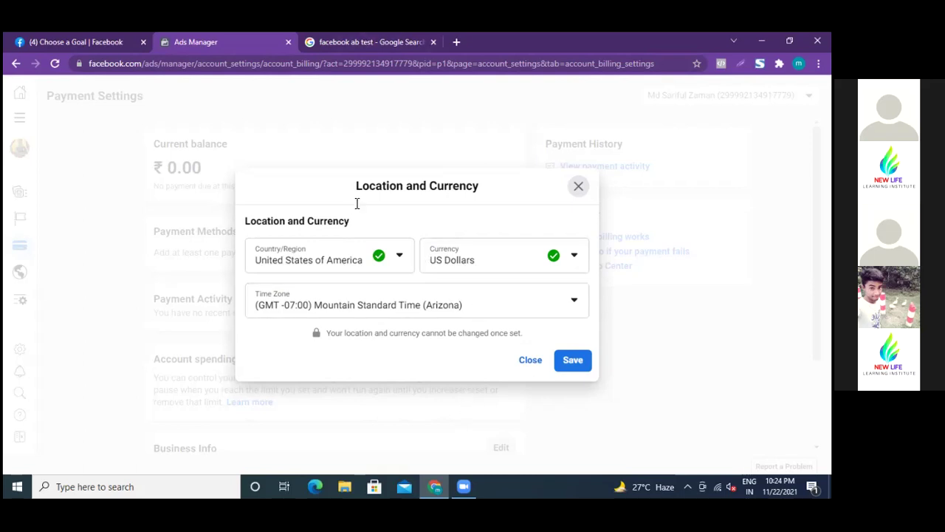
Change the ad account's payment country to India
left_click(399, 258)
scroll(273, 339, "down", 1)
scroll(273, 341, "down", 5)
scroll(272, 341, "down", 13)
scroll(272, 341, "down", 14)
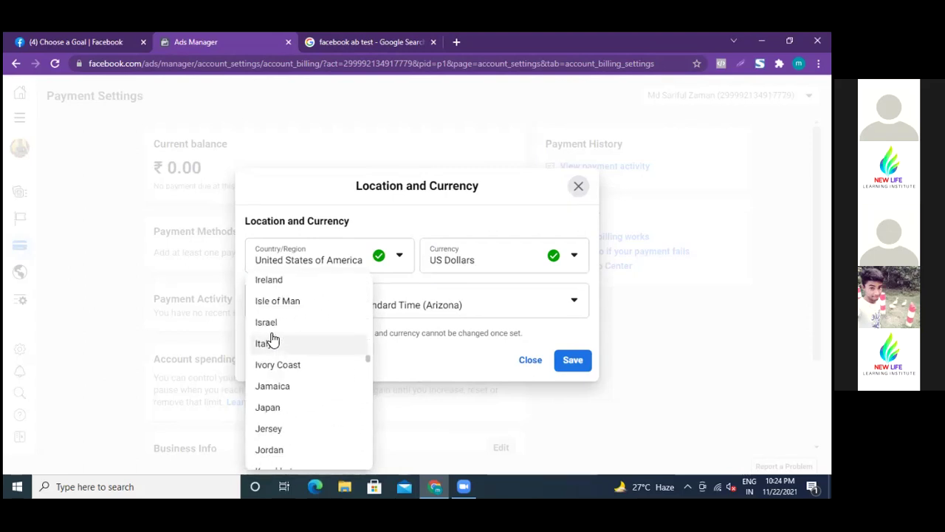
scroll(284, 336, "up", 2)
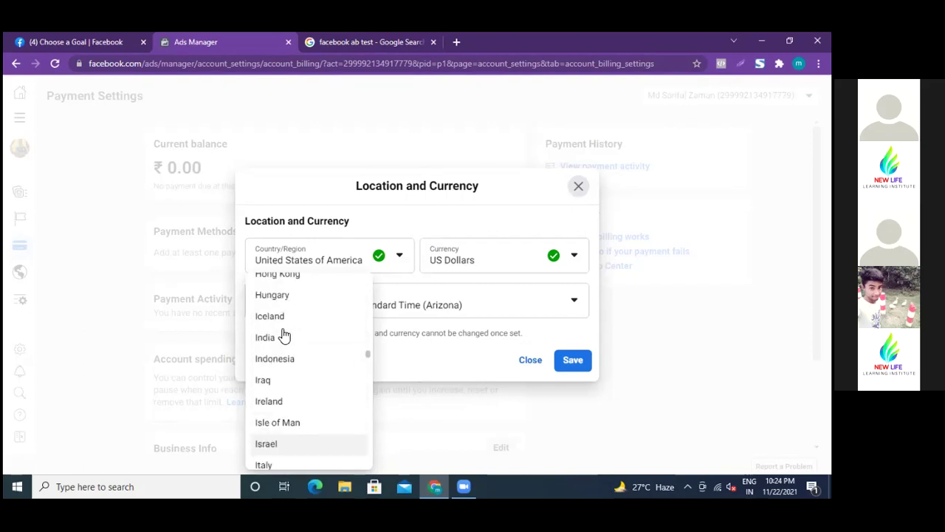
left_click(288, 338)
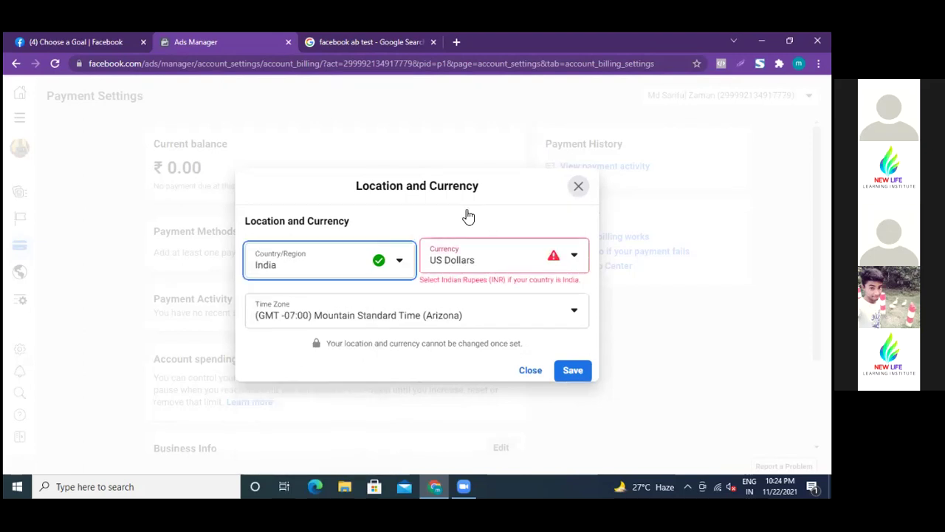
Change the ad account's currency to Indian Rupee
left_click(575, 251)
scroll(477, 346, "down", 3)
scroll(478, 345, "up", 1)
scroll(477, 345, "down", 4)
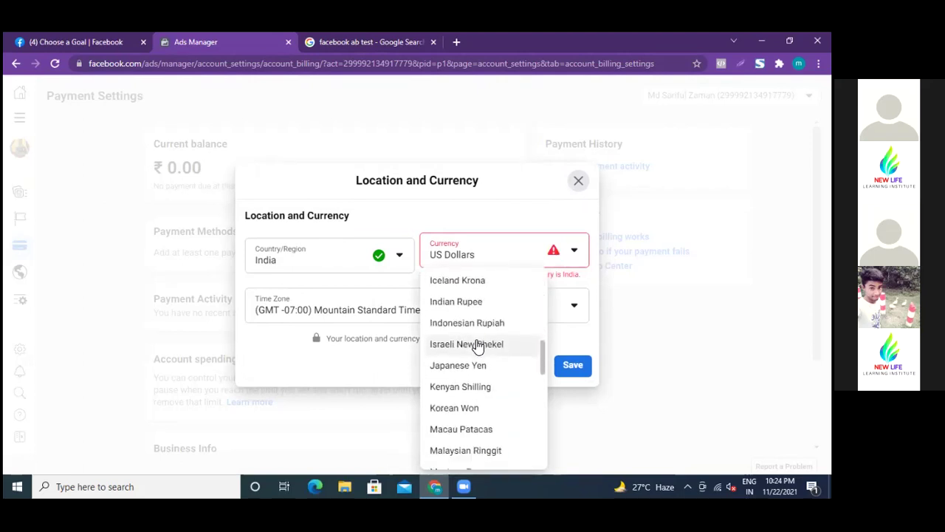
scroll(476, 345, "up", 1)
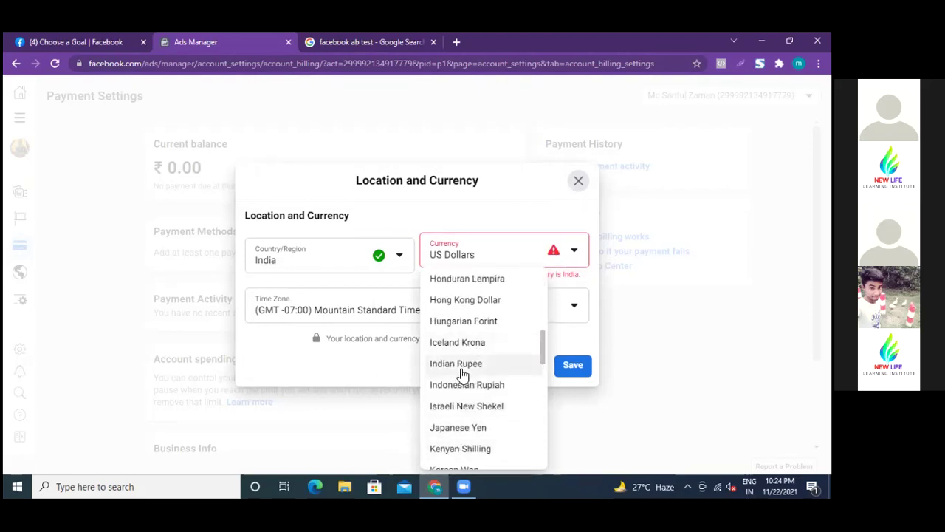
left_click(460, 371)
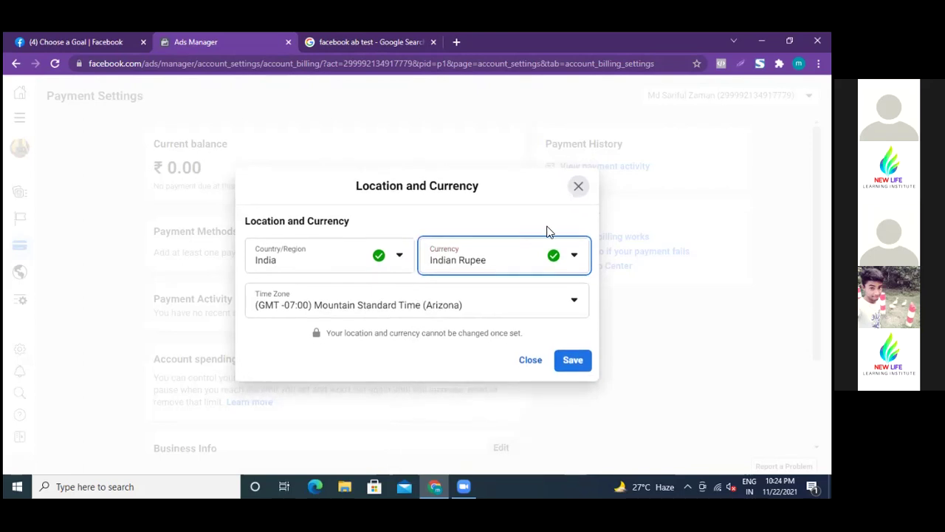
Try to save the location settings with the time zone (GMT +05:30) Kolkata Time, and close the dialog
left_click(576, 304)
scroll(362, 376, "down", 2)
scroll(362, 375, "down", 10)
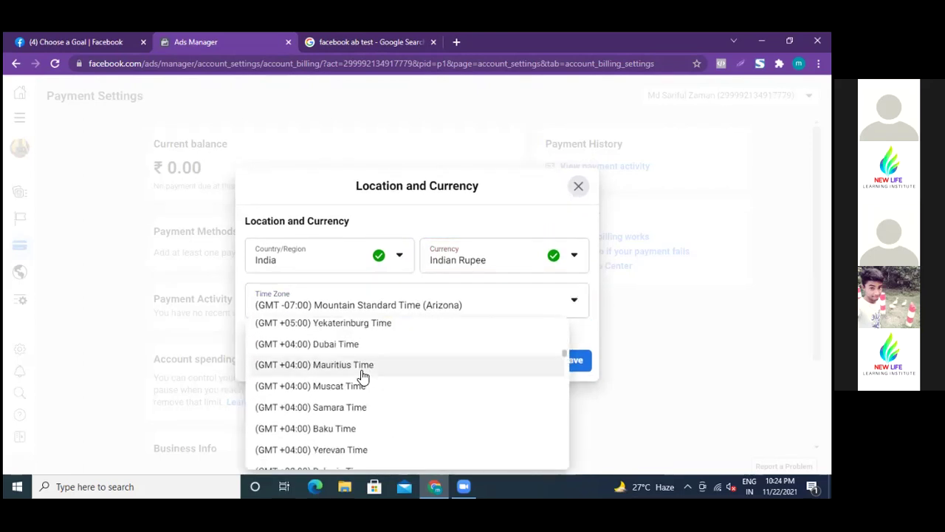
scroll(362, 376, "up", 3)
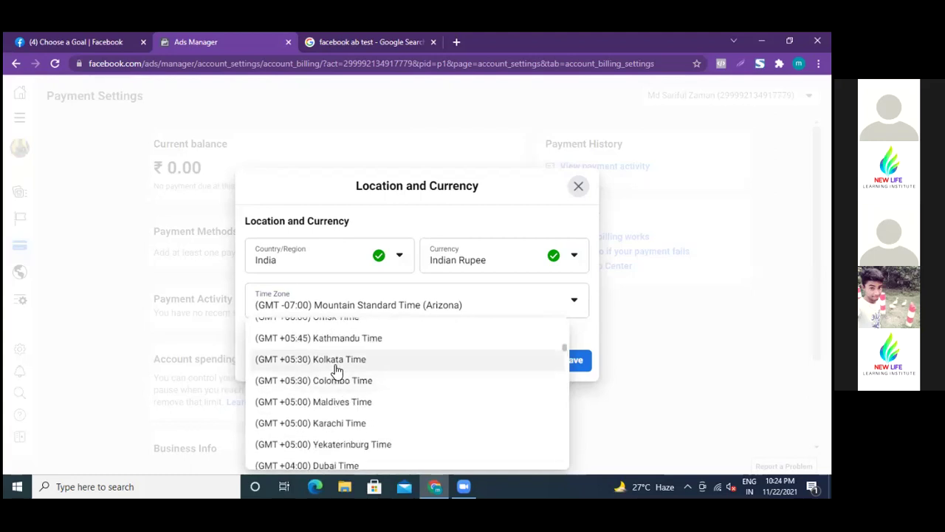
left_click(337, 362)
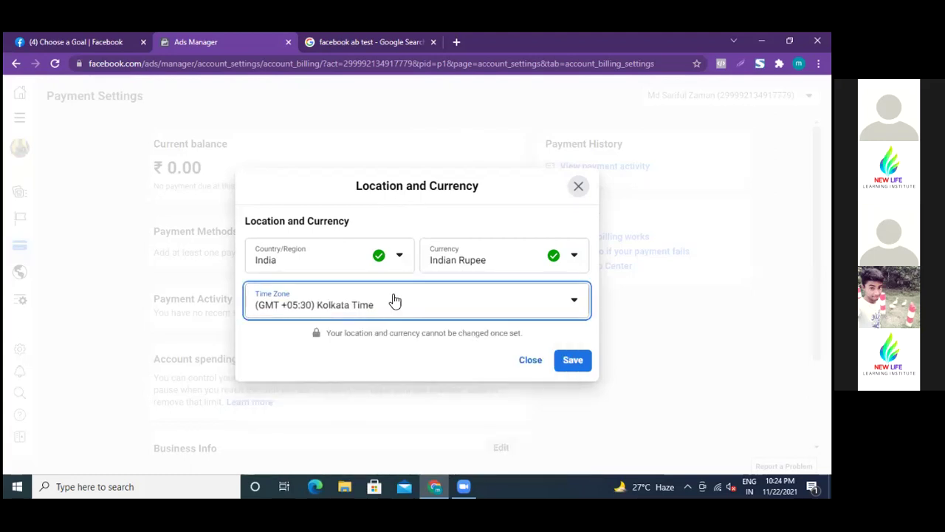
left_click(571, 362)
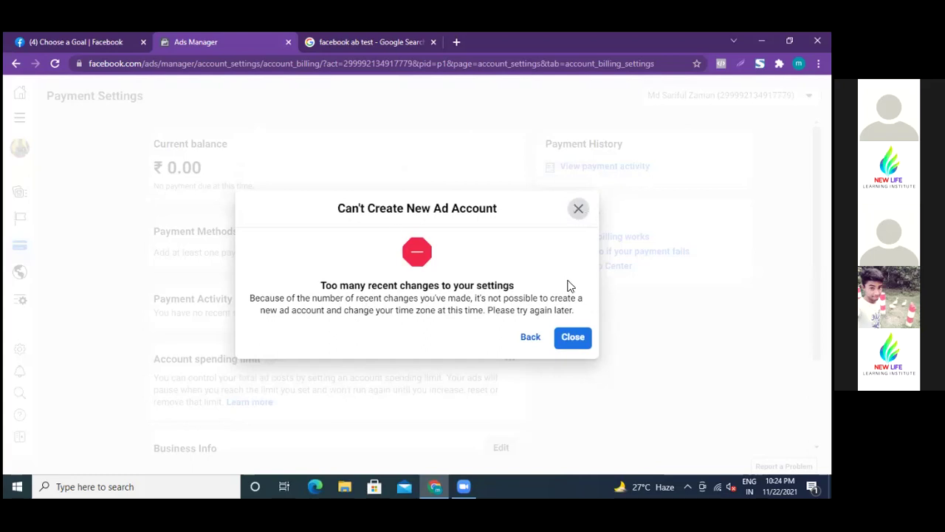
left_click(529, 339)
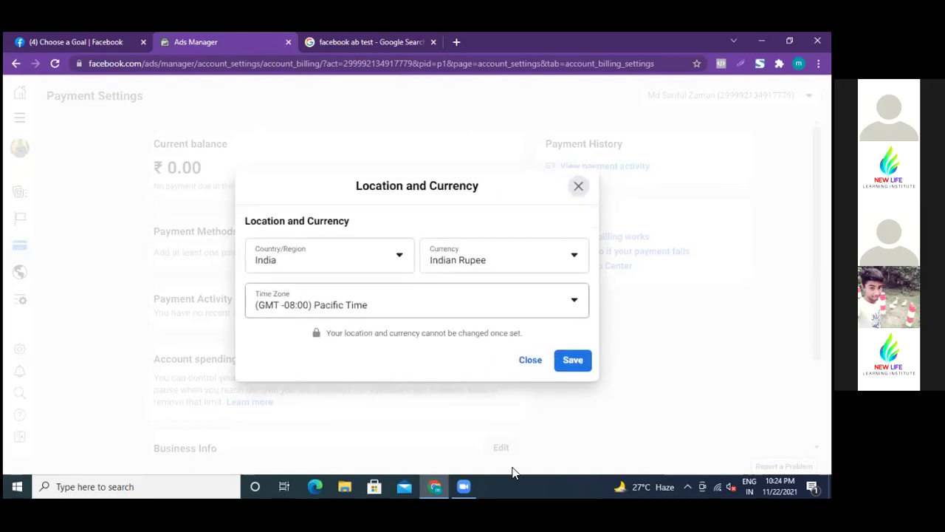
left_click(578, 188)
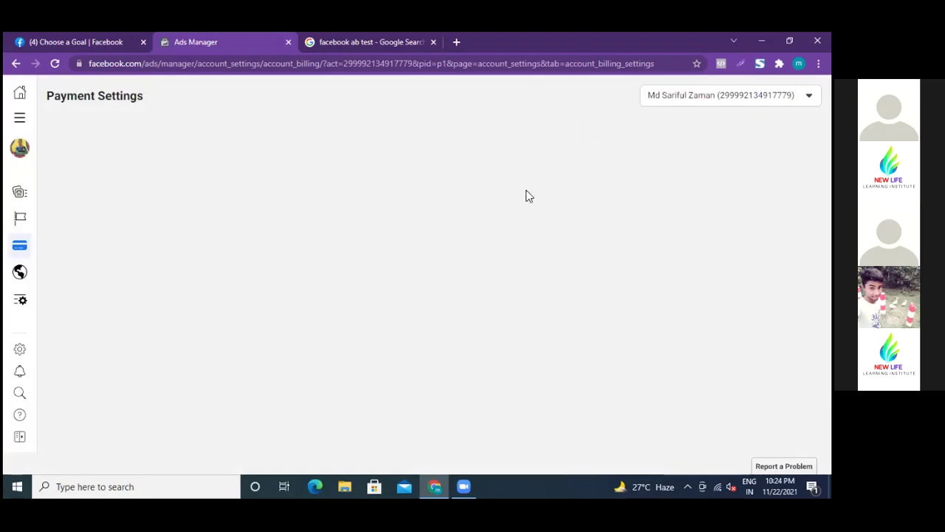
Start adding a payment method and retry saving the location settings with (GMT +05:30) Kolkata Time, leaving the dialog at the end
scroll(412, 244, "down", 3)
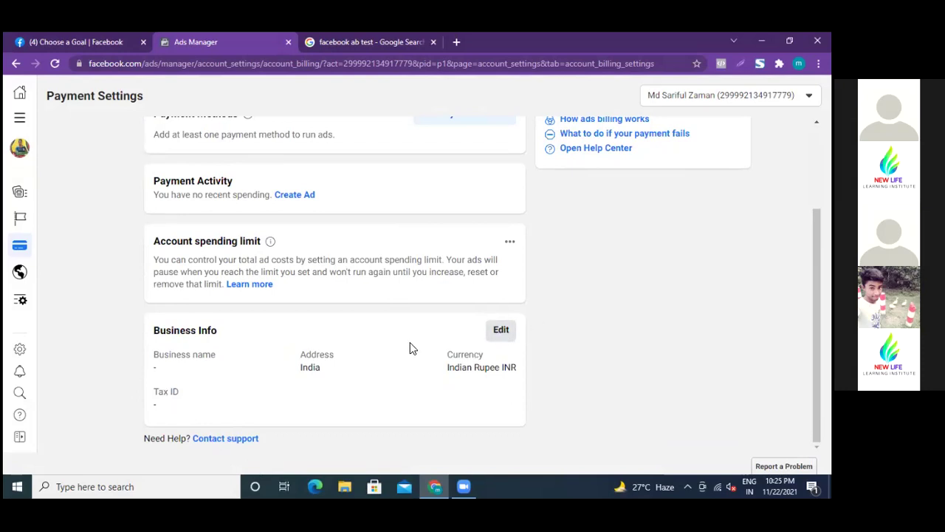
scroll(411, 347, "up", 3)
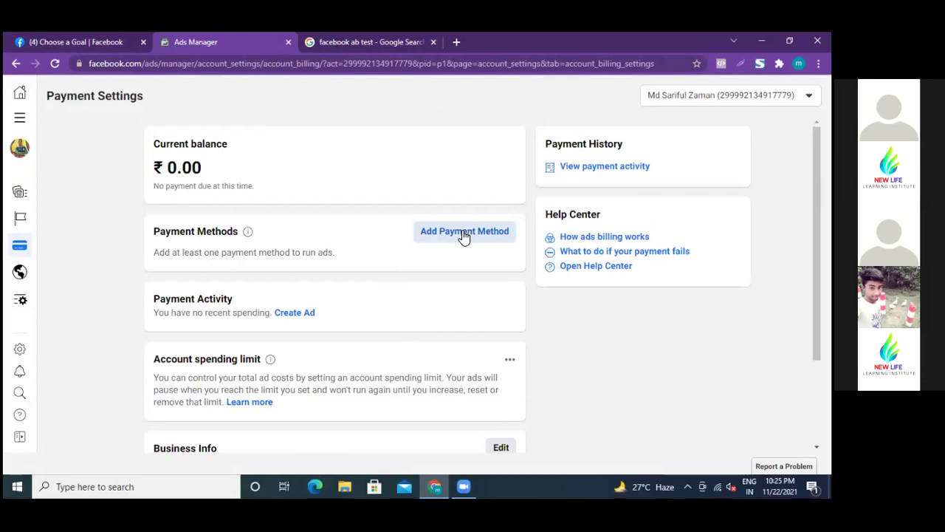
left_click(463, 233)
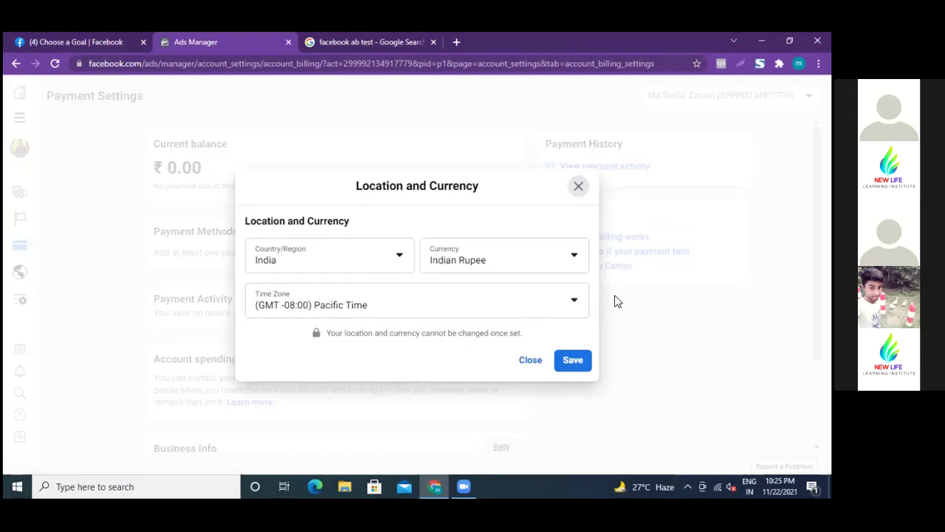
left_click(572, 300)
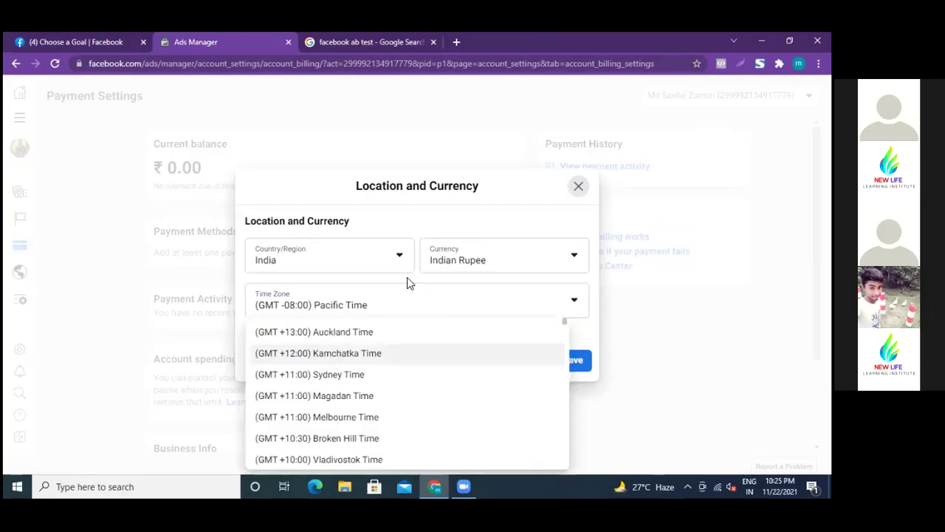
scroll(376, 369, "down", 6)
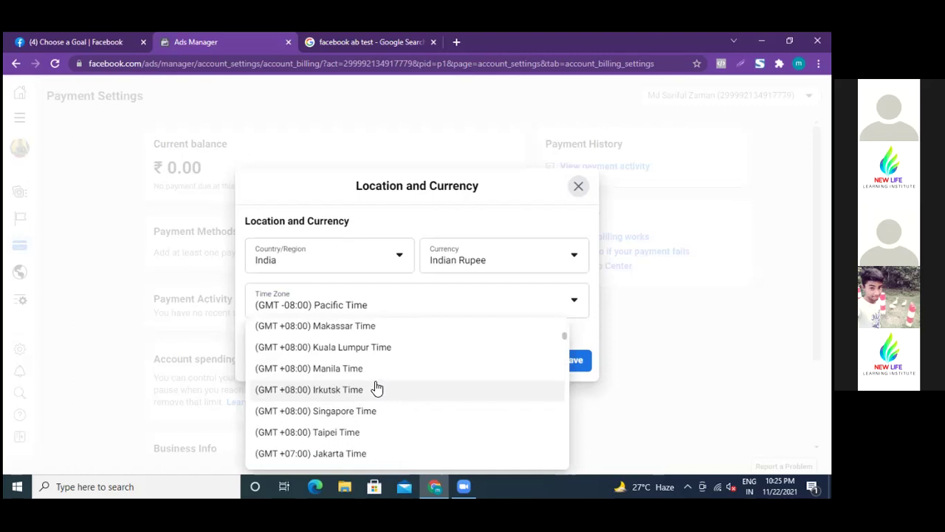
scroll(376, 387, "down", 4)
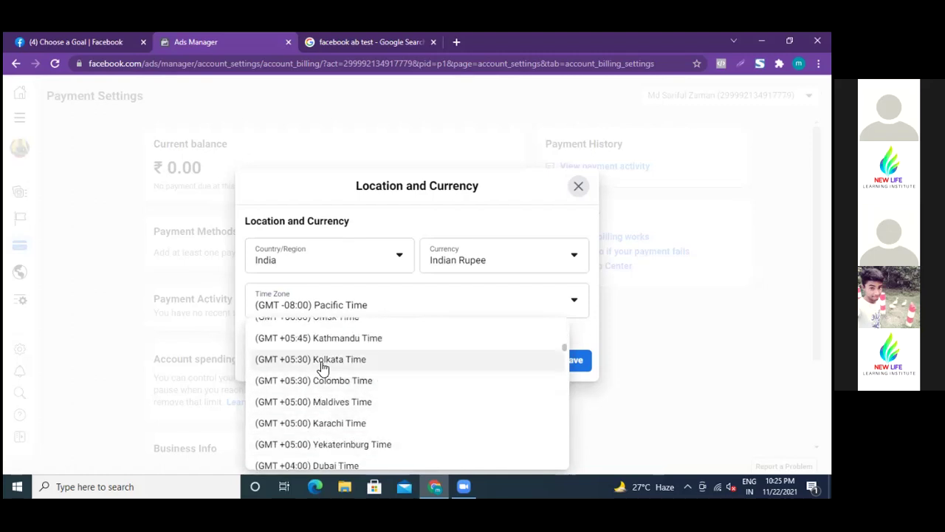
left_click(322, 361)
left_click(587, 363)
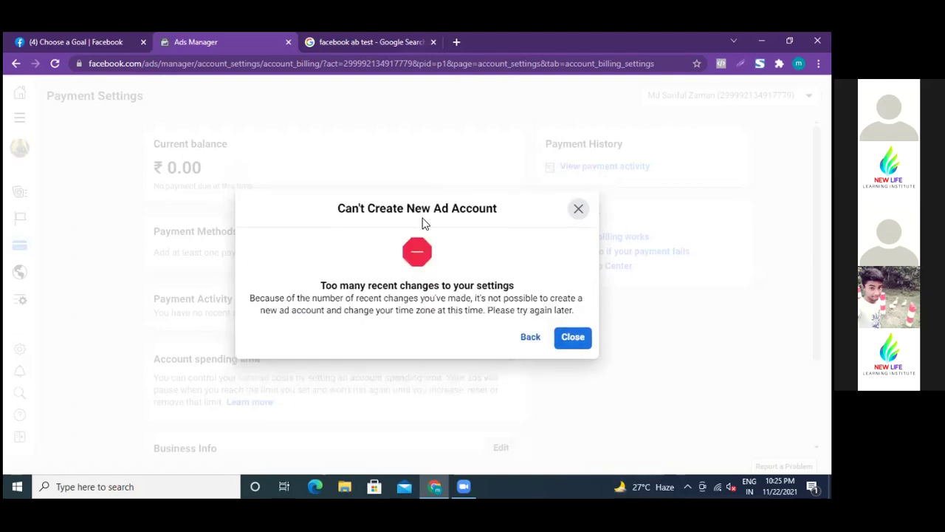
left_click(578, 211)
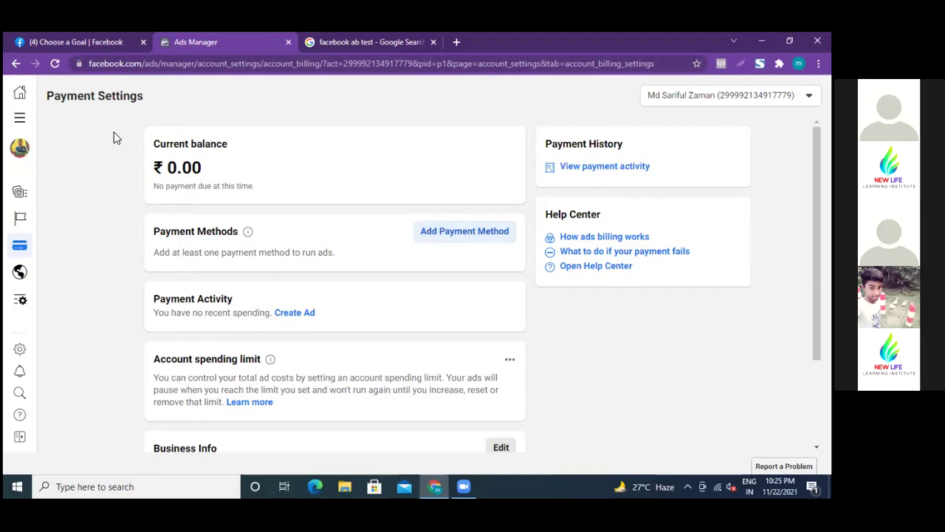
Return to editing New Post engagement Campaign 22/11 and briefly view where Billing is listed among all the tools
left_click(15, 65)
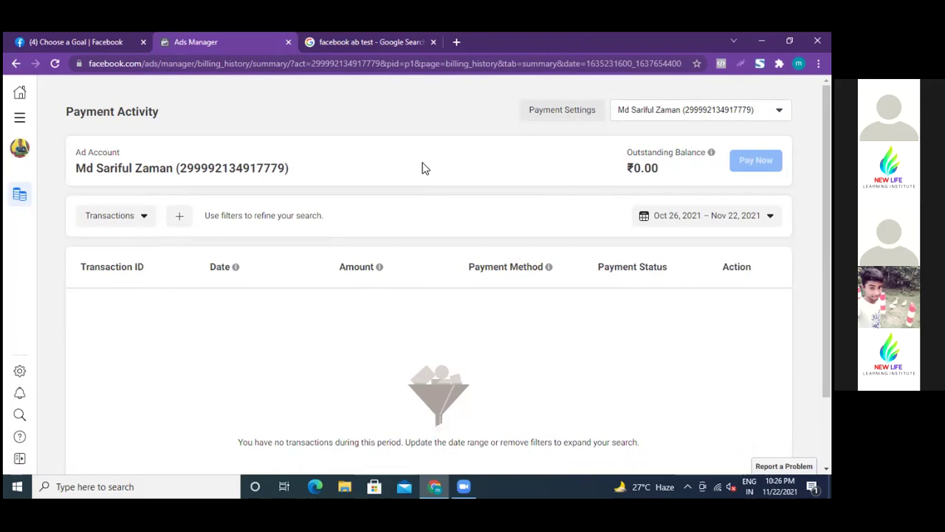
left_click(16, 64)
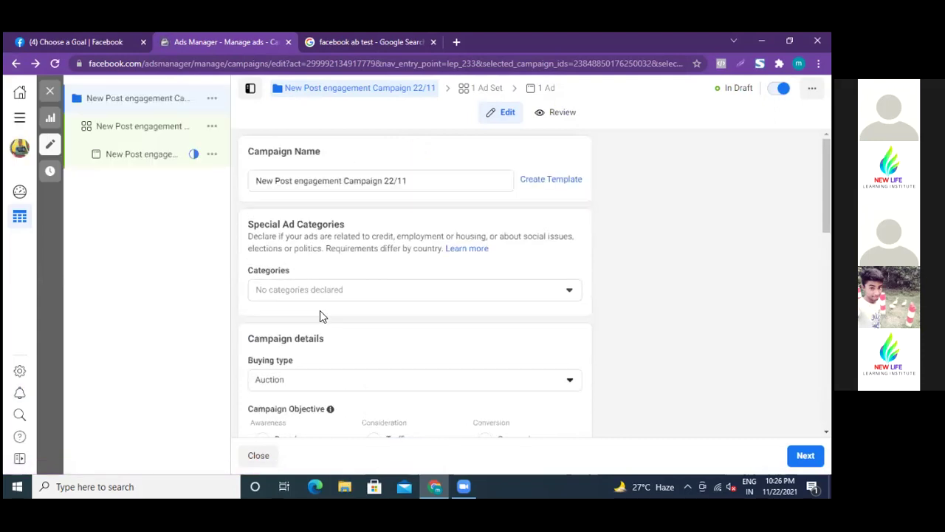
left_click(20, 120)
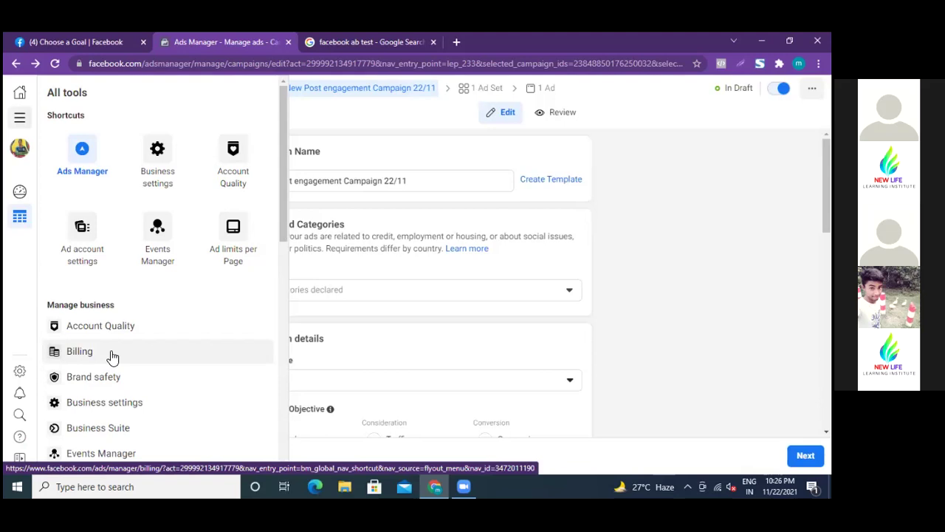
left_click(631, 299)
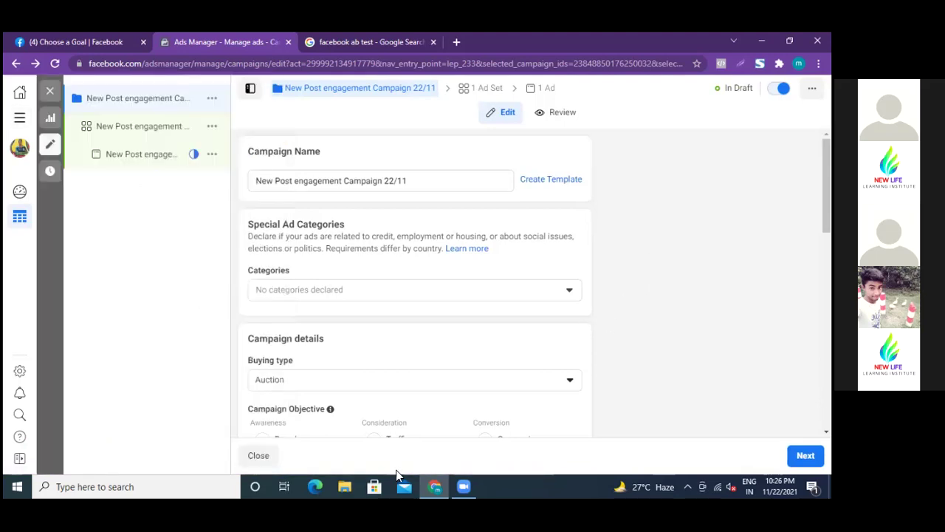
Set the daily campaign budget to 200 INR under Campaign Budget Optimization
scroll(539, 318, "down", 1)
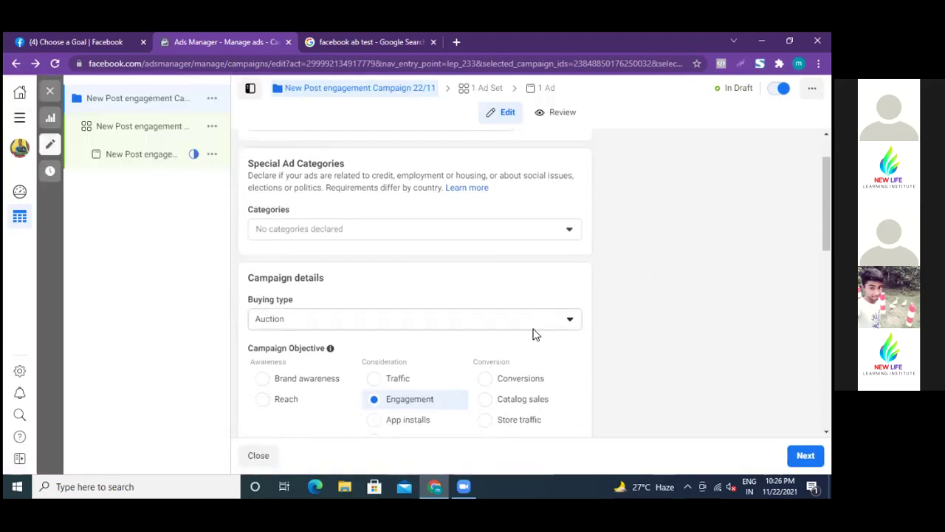
scroll(410, 291, "down", 3)
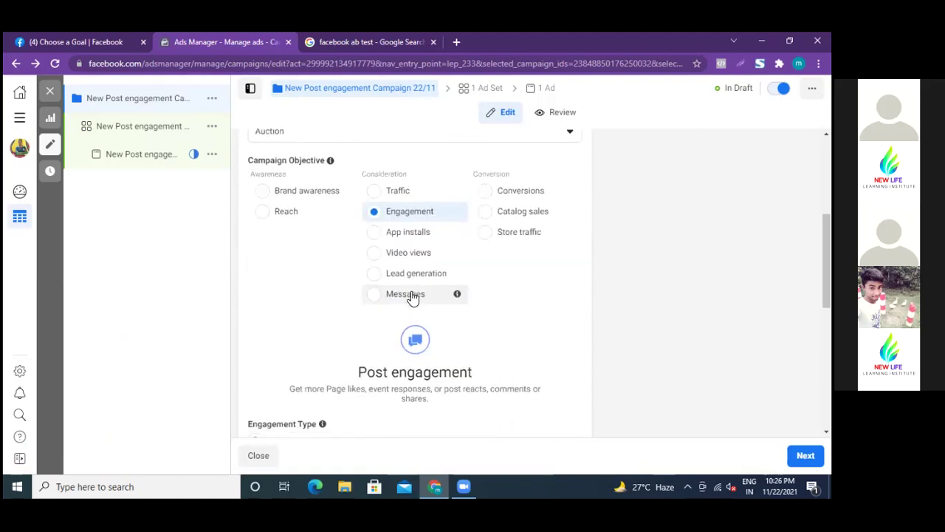
scroll(412, 295, "down", 3)
scroll(410, 291, "down", 3)
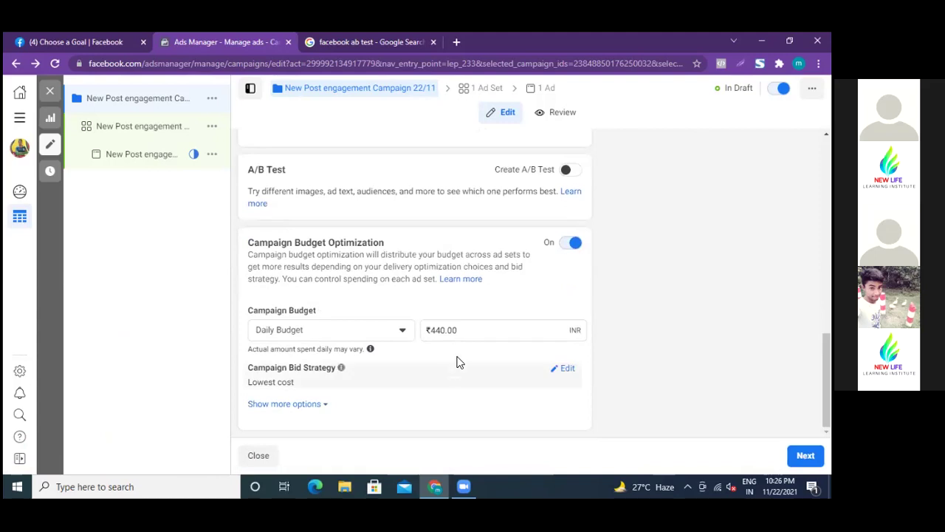
left_click(459, 329)
key("BackSpace")
key("BackSpace")
key("BackSpace")
key("BackSpace")
key("BackSpace")
type("200")
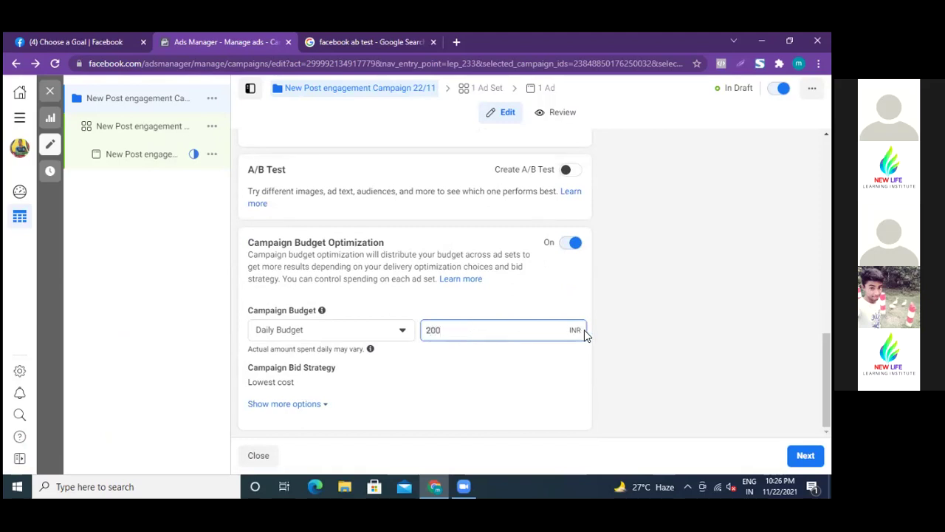
Replace the daily campaign budget amount with 3 and continue to the ad set settings
key("BackSpace")
key("BackSpace")
key("BackSpace")
type("3")
left_click(806, 455)
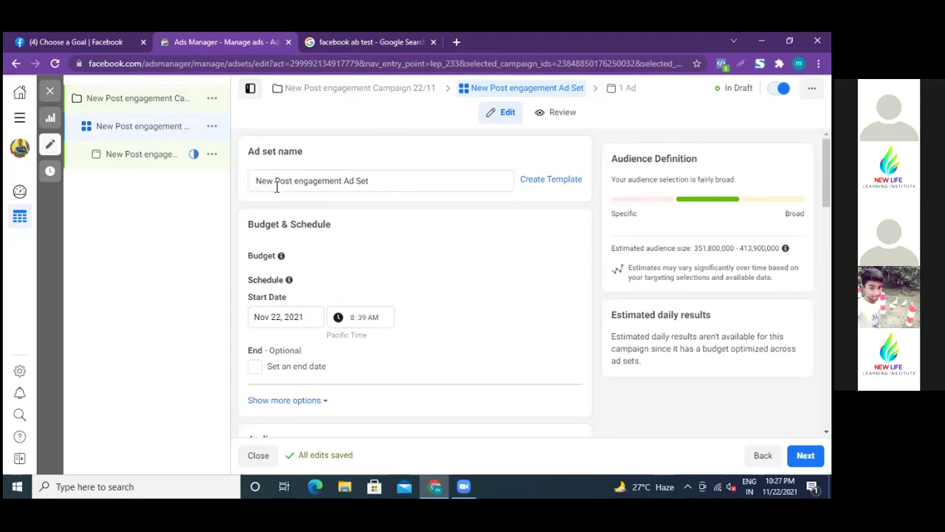
Rename the ad set as New Post engagement Ad Set-1
left_click(407, 181)
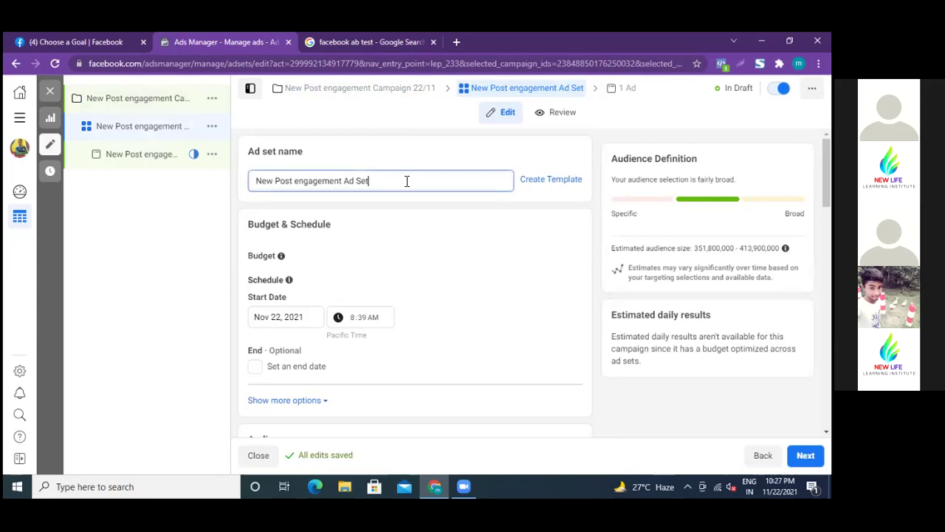
type("-")
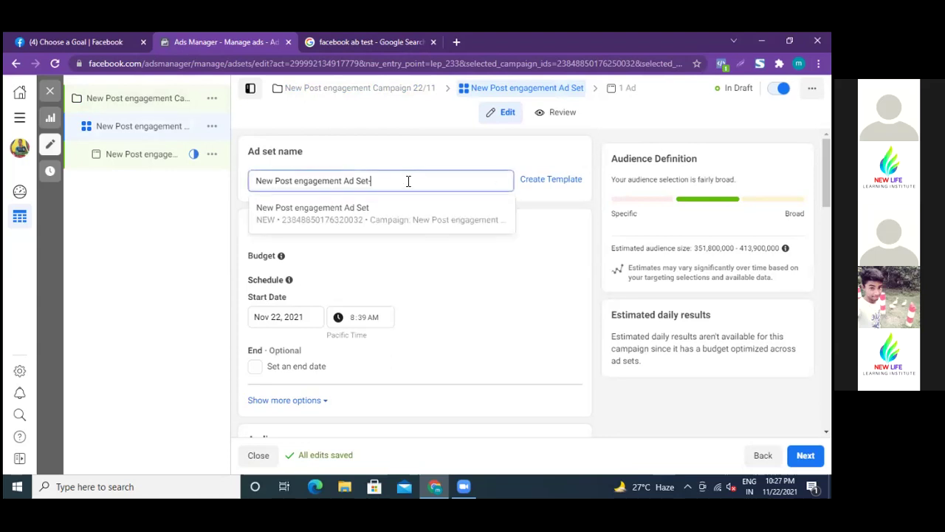
type("1")
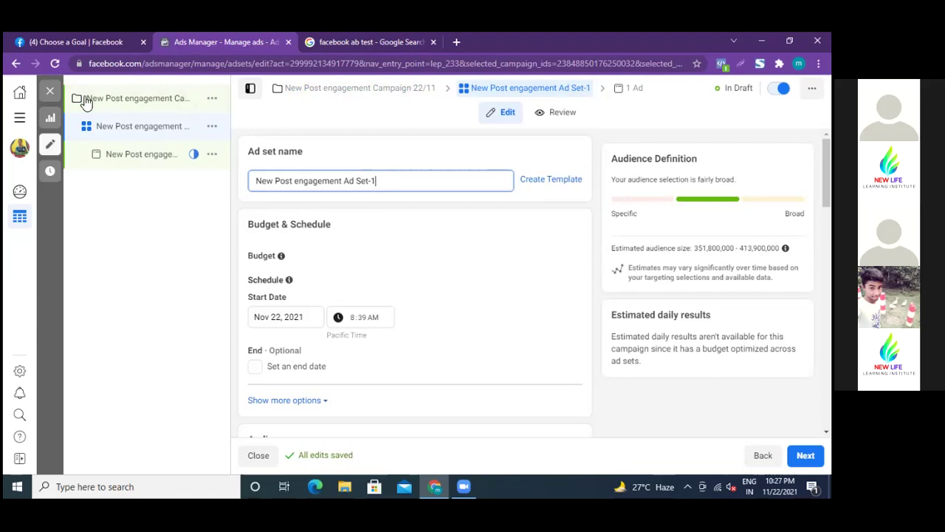
Review the name of the campaign New Post engagement Campaign 22/11 and the name of its ad set
left_click(132, 106)
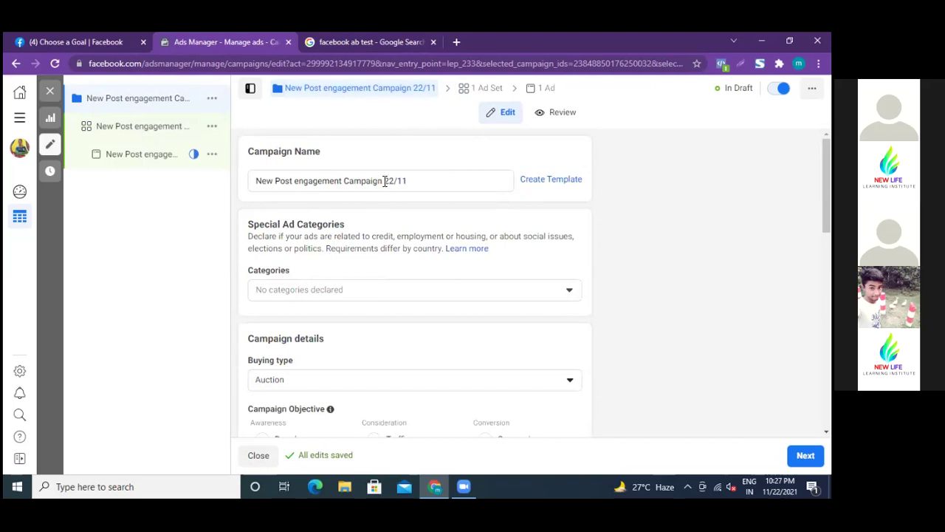
left_click_drag(383, 181, 416, 180)
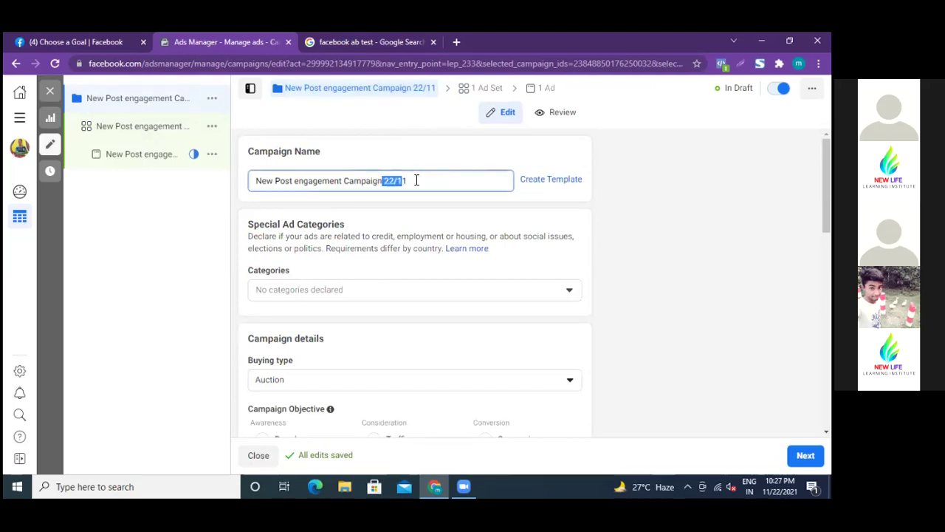
left_click(416, 181)
left_click_drag(266, 180, 429, 184)
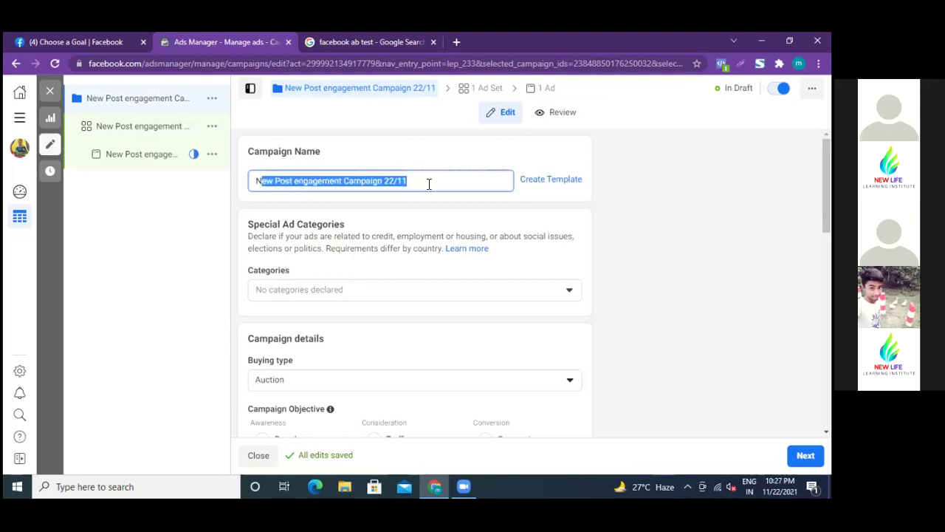
left_click(419, 178)
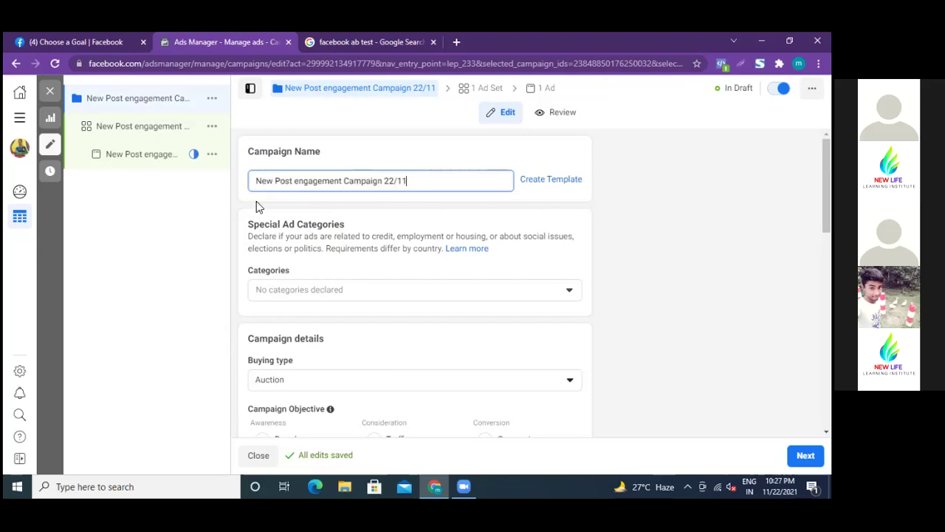
left_click(179, 133)
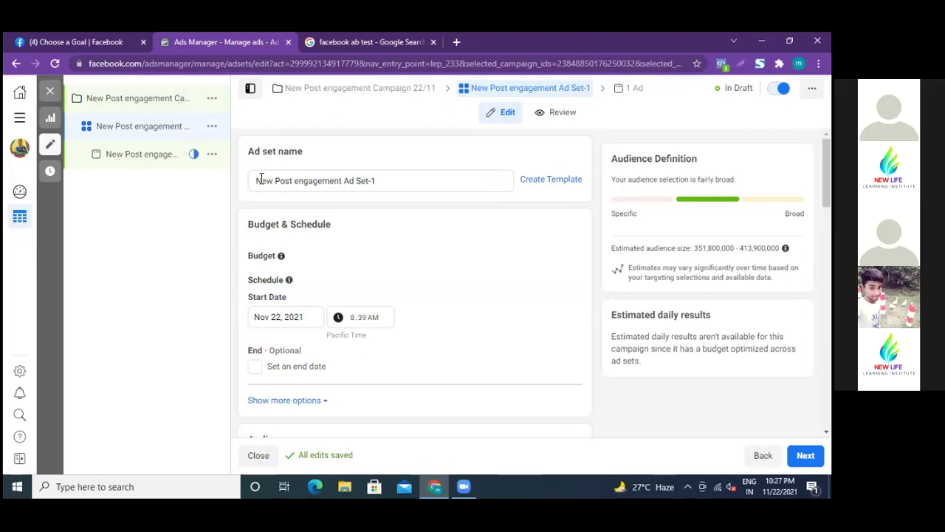
left_click_drag(257, 179, 386, 181)
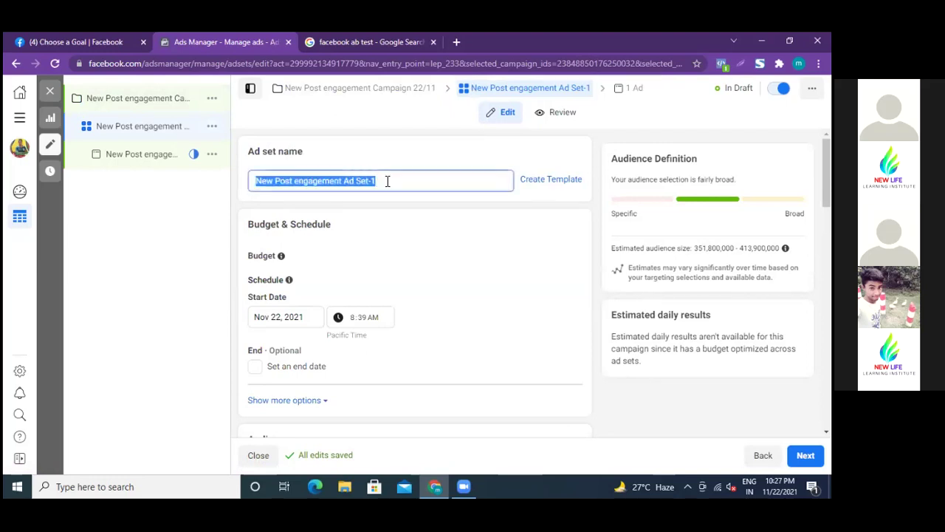
left_click(386, 181)
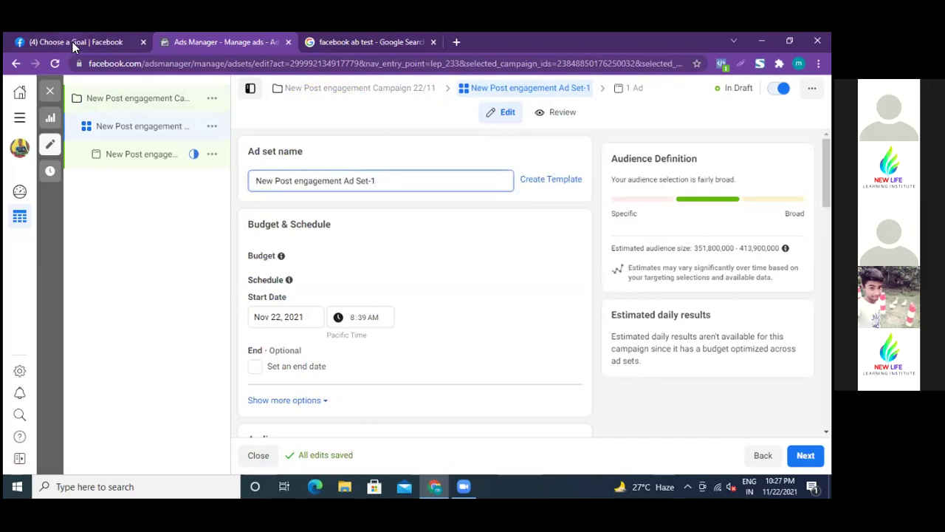
Switch to Facebook and open the Riyadh fashion house page from the list of managed pages
left_click(71, 42)
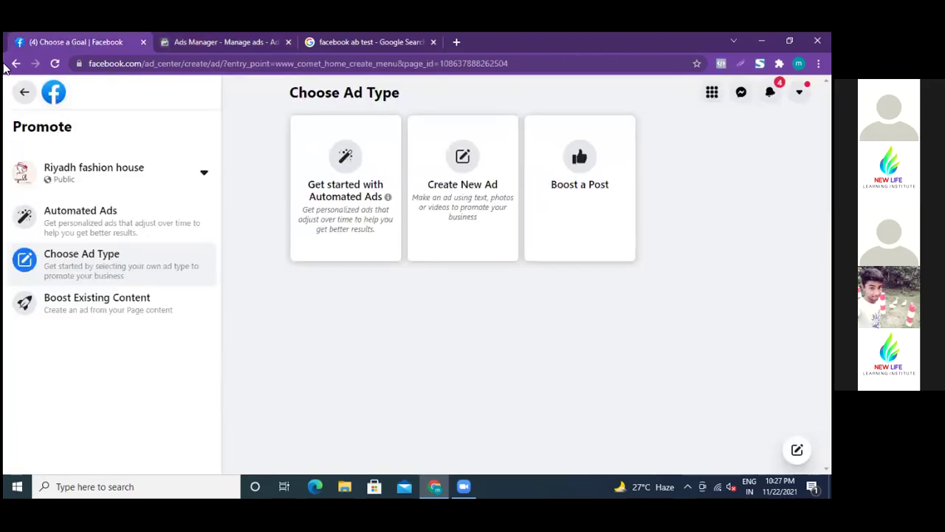
left_click(115, 173)
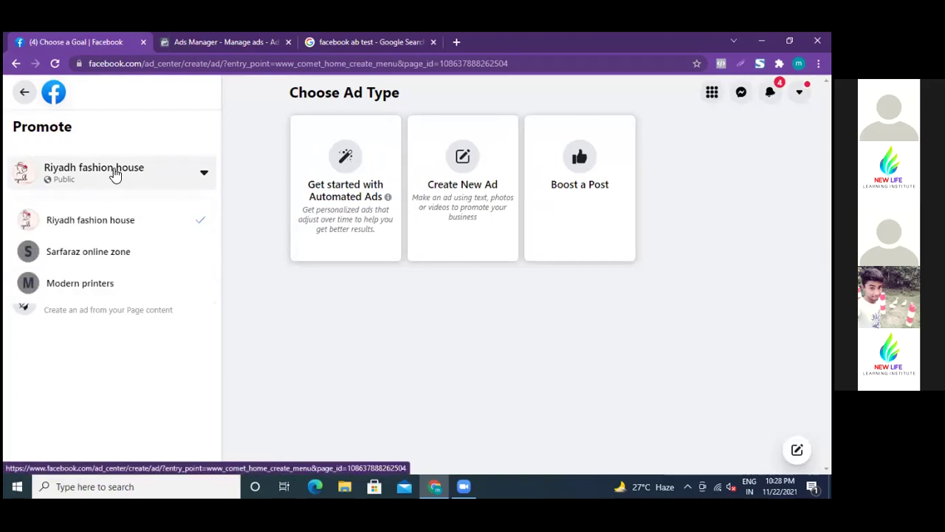
left_click(15, 65)
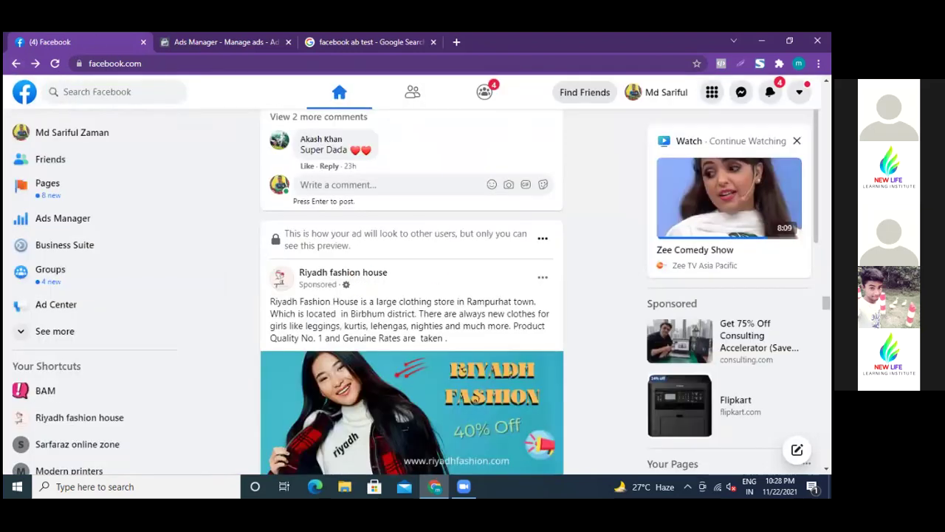
left_click(42, 188)
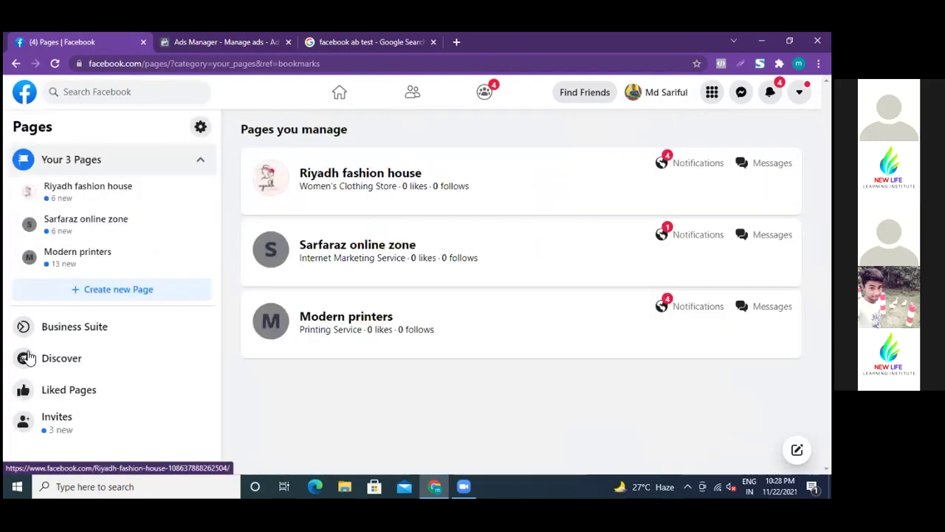
left_click(352, 179)
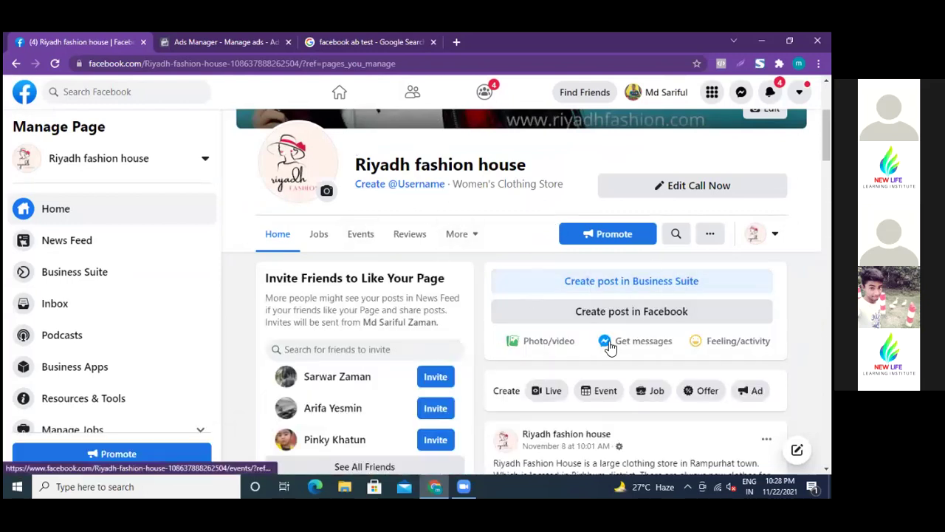
Examine the jacket posts on the Riyadh fashion house page, including the boost suggestion under the brown jacket
scroll(608, 341, "down", 3)
scroll(610, 347, "down", 1)
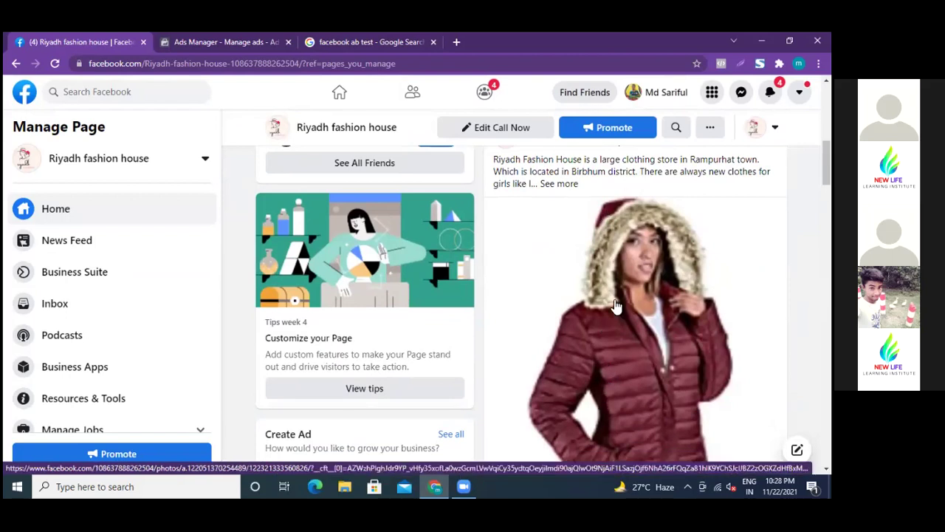
scroll(613, 306, "down", 5)
scroll(616, 305, "down", 3)
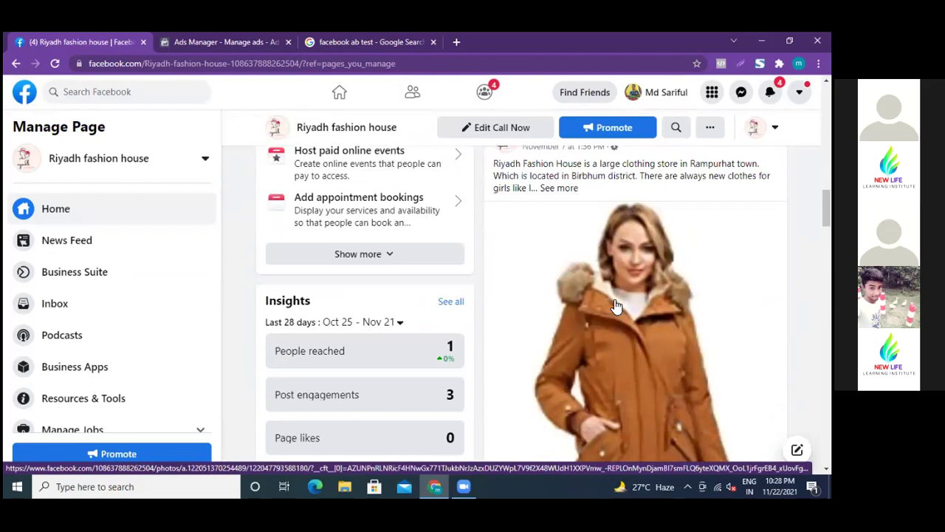
scroll(616, 305, "down", 2)
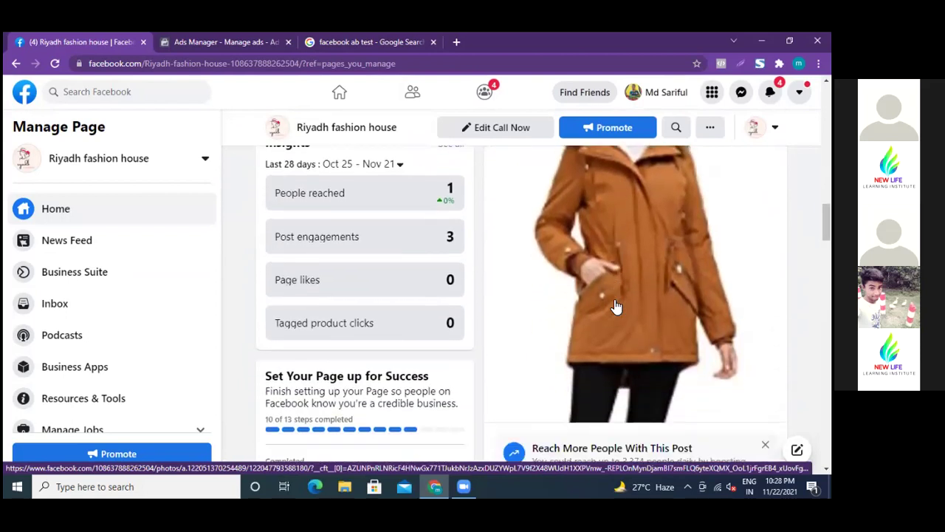
scroll(617, 305, "down", 1)
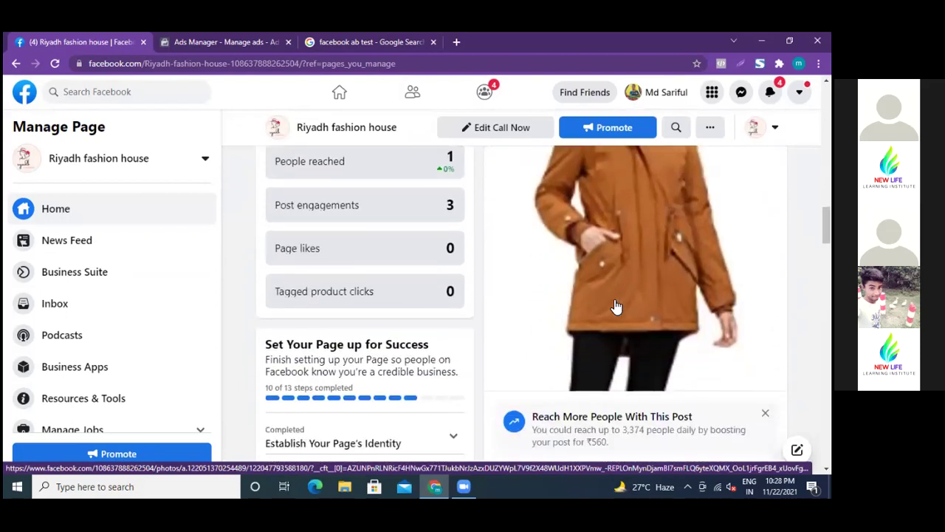
scroll(616, 304, "down", 4)
scroll(603, 239, "up", 4)
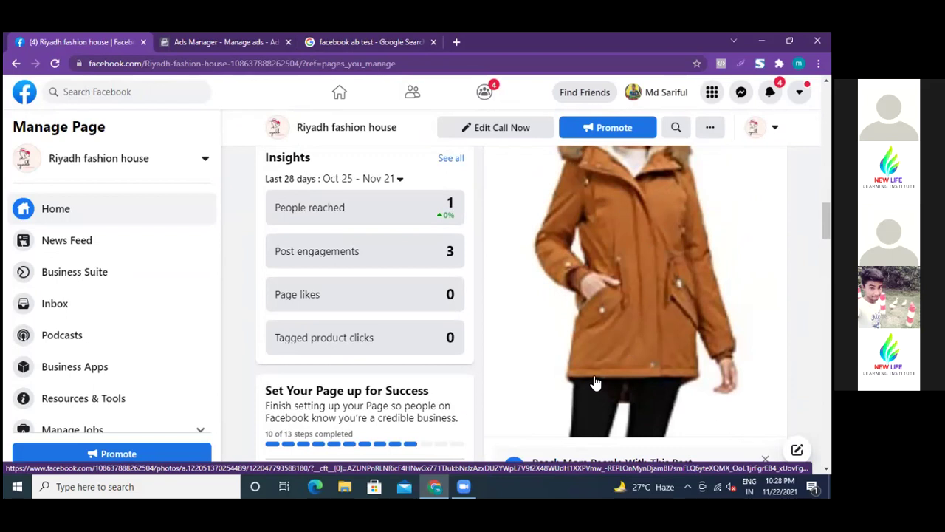
scroll(592, 373, "down", 2)
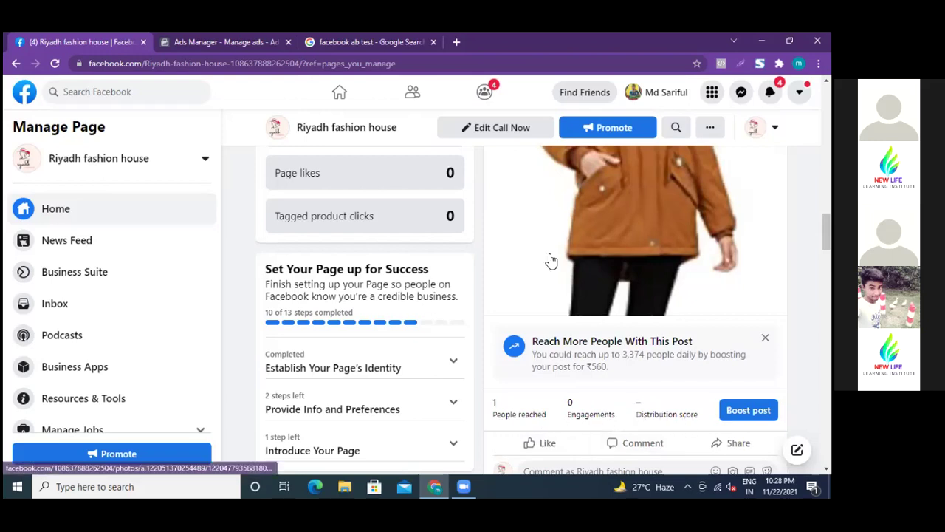
scroll(548, 263, "up", 3)
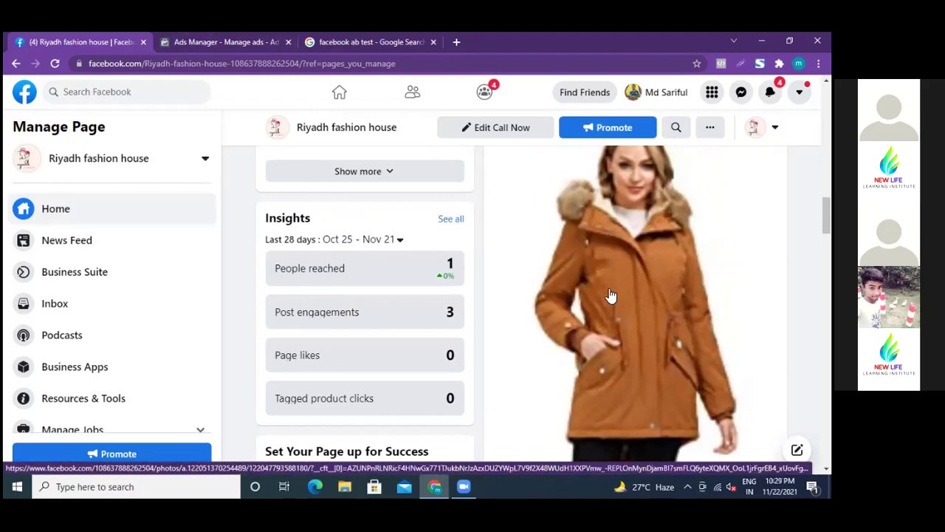
Return to the campaign settings in Ads Manager and shorten the campaign name to just 22/11
left_click(255, 42)
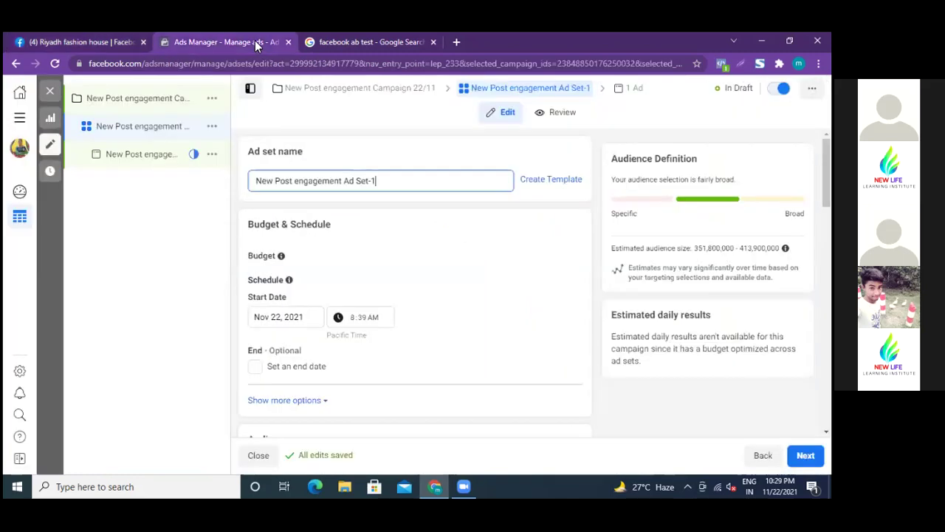
left_click(133, 102)
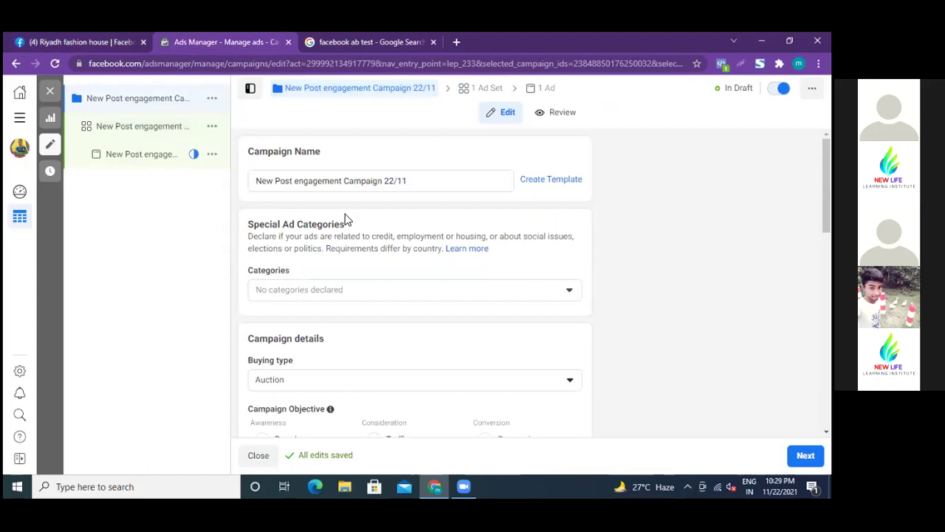
left_click(382, 183)
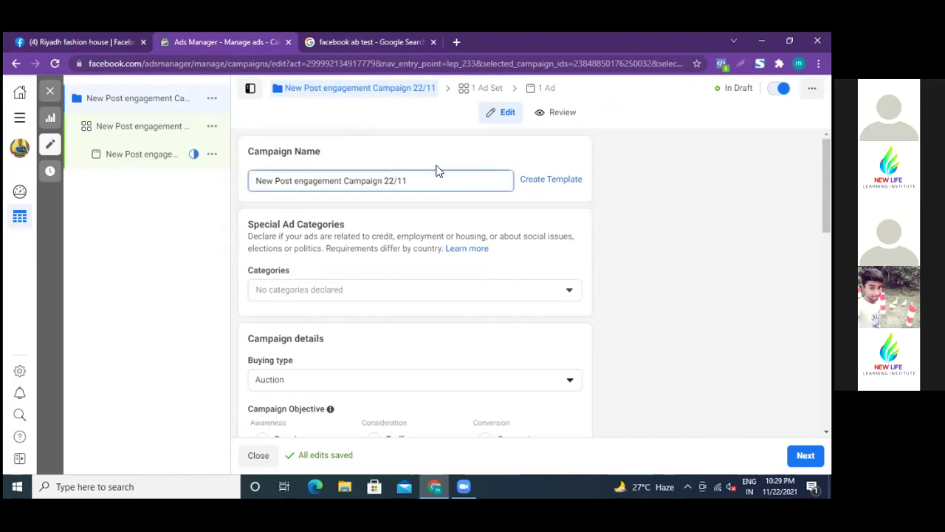
left_click(293, 185)
key("BackSpace")
key("BackSpace")
key("BackSpace")
key("BackSpace")
key("BackSpace")
key("BackSpace")
key("BackSpace")
key("BackSpace")
key("BackSpace")
key("BackSpace")
key("BackSpace")
key("BackSpace")
key("BackSpace")
key("BackSpace")
key("BackSpace")
key("BackSpace")
key("BackSpace")
key("BackSpace")
key("BackSpace")
key("BackSpace")
key("BackSpace")
key("BackSpace")
key("BackSpace")
key("BackSpace")
key("BackSpace")
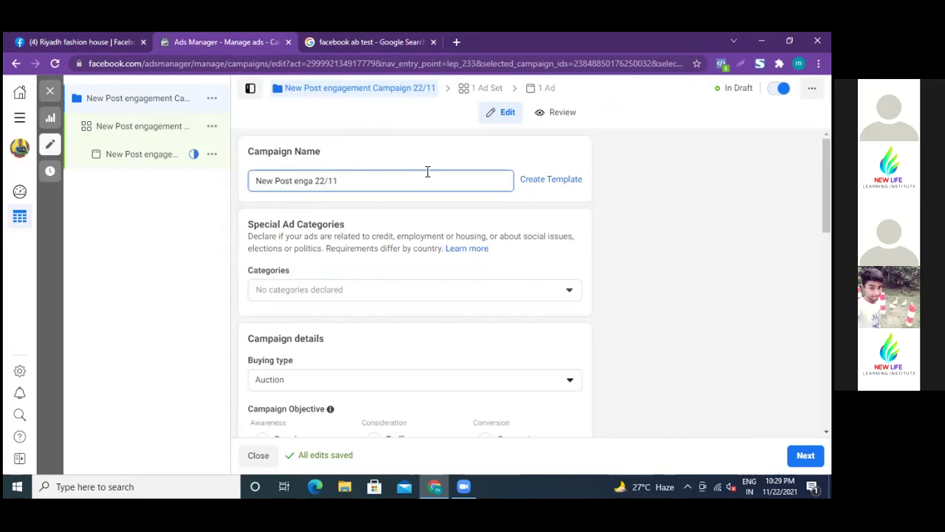
key("BackSpace")
key("BackSpace")
key("BackSpace")
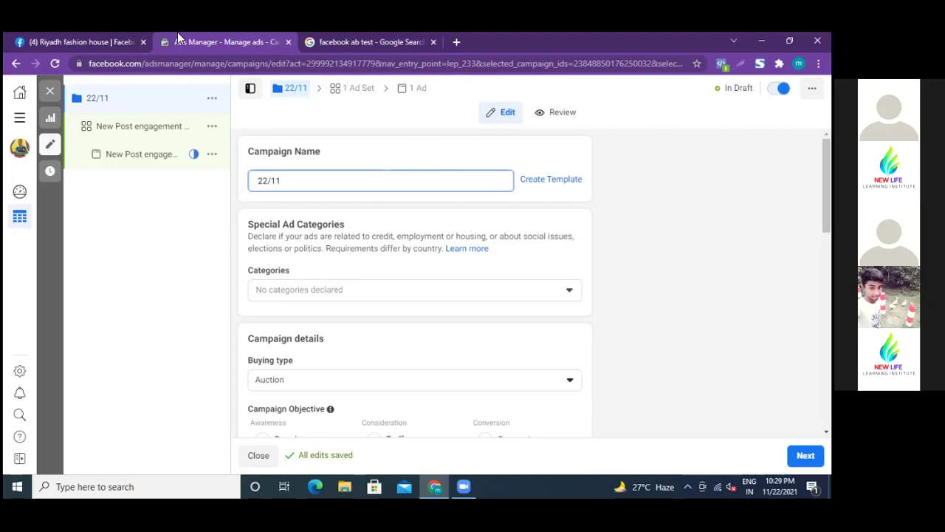
Glance at the brown jacket post on the Facebook page, and in Ads Manager complete the campaign name as Post Engagement 22/11
left_click(96, 44)
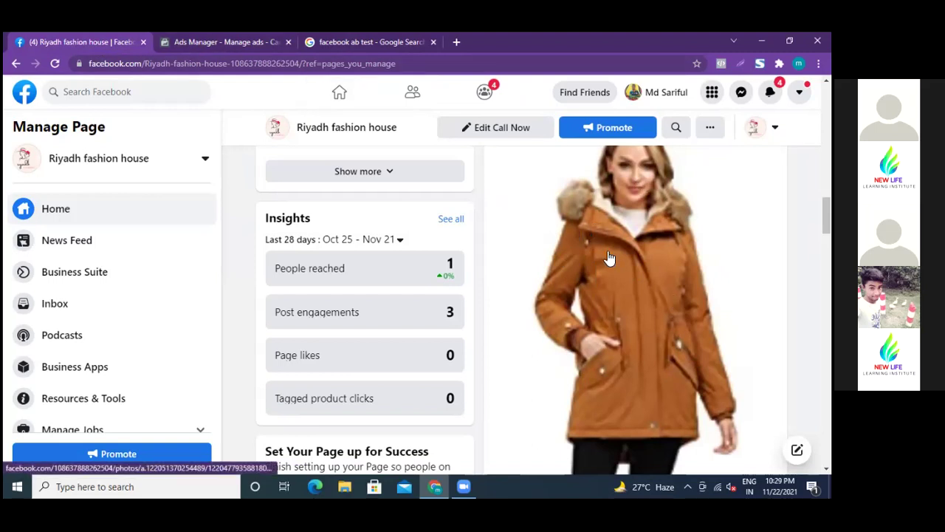
left_click(216, 43)
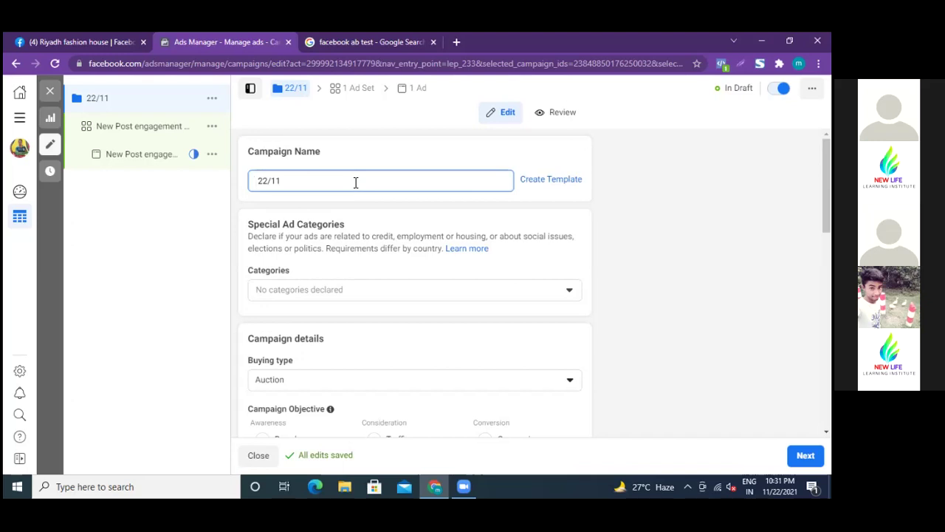
type("p")
key("BackSpace")
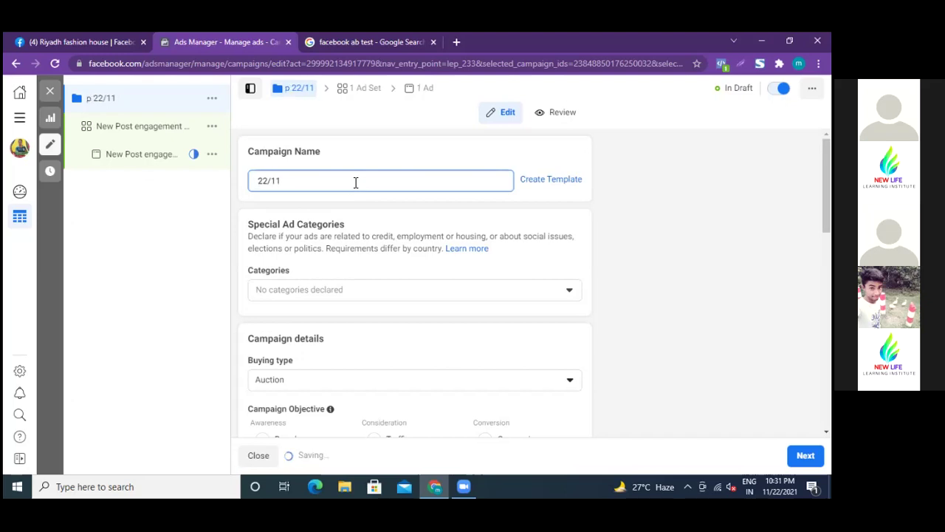
type("P ost")
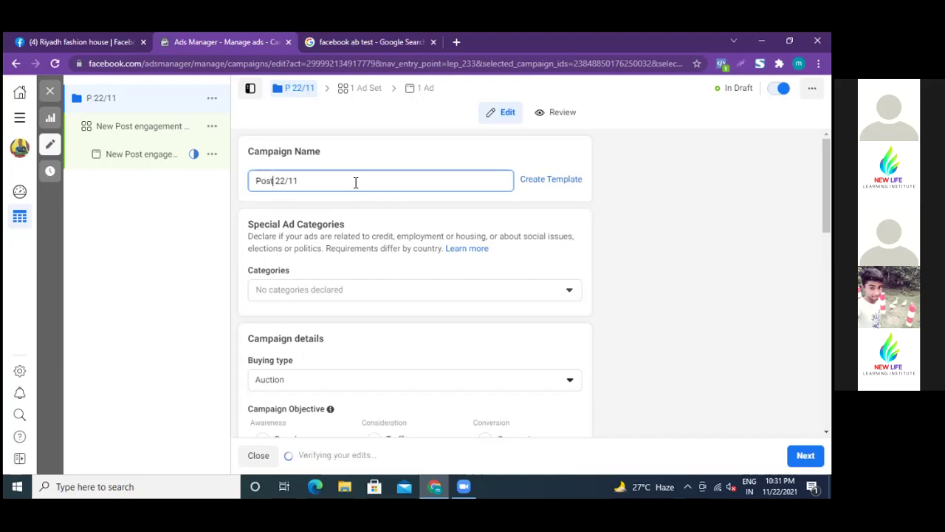
type(" E")
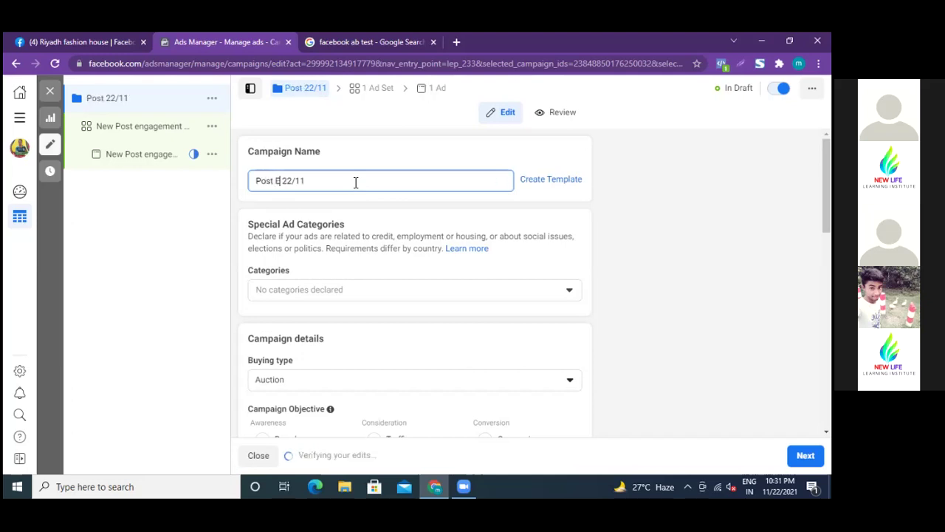
type("ngage")
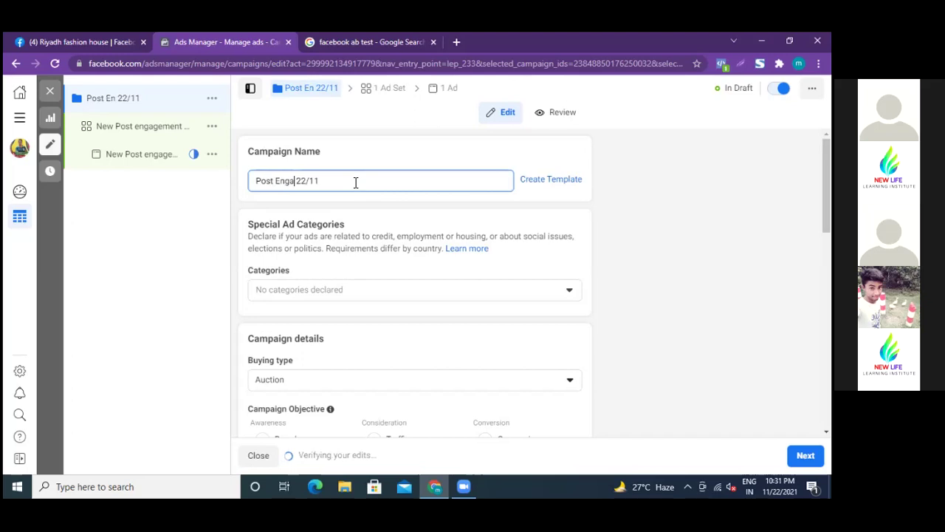
type("ment")
key("BackSpace")
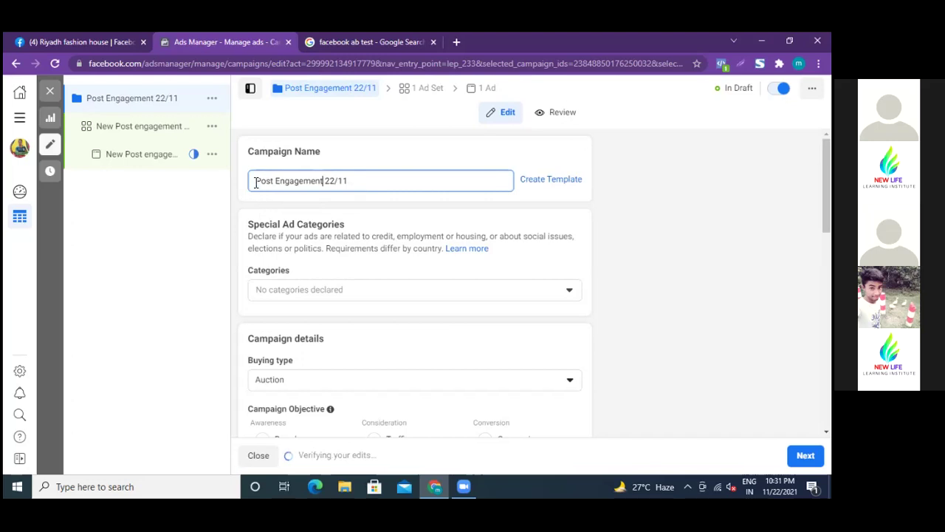
left_click_drag(256, 181, 382, 185)
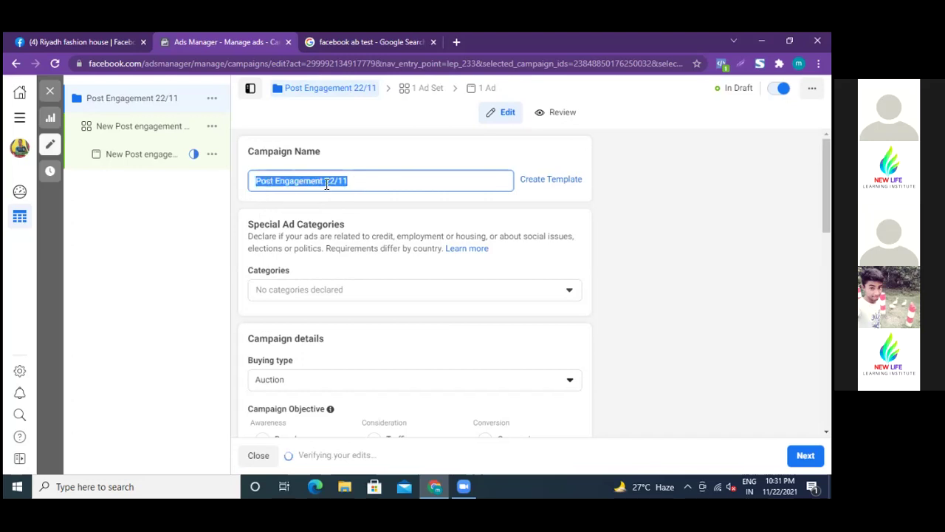
Continue to the ad set settings and rename the ad set as Post engagement Ad Set-1
scroll(414, 281, "down", 1)
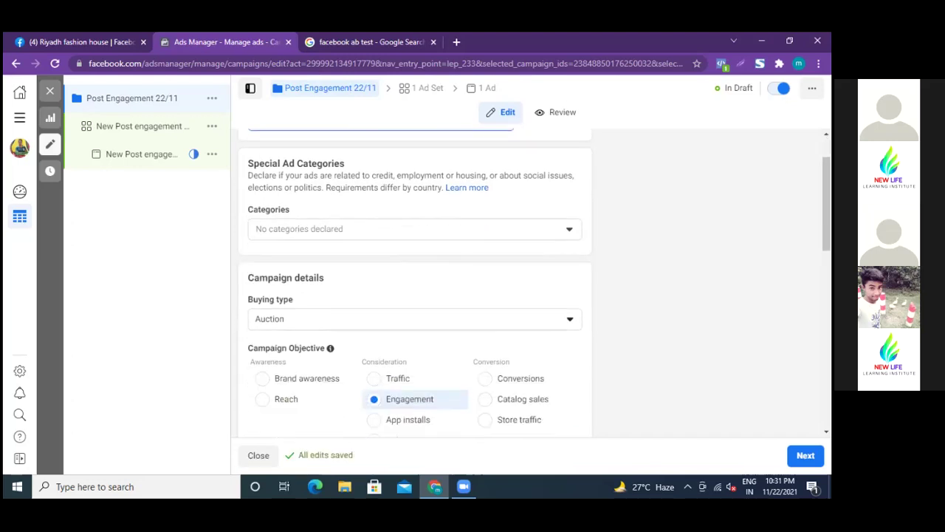
left_click(806, 454)
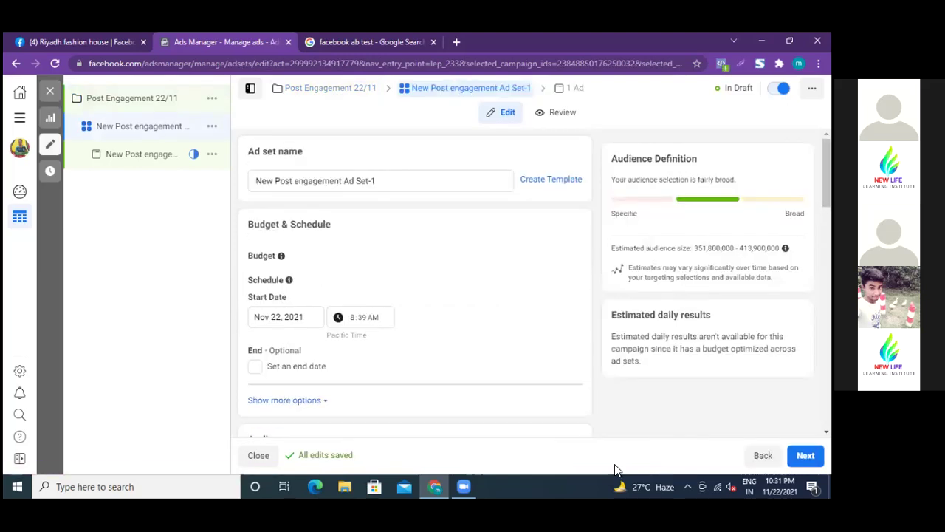
left_click(274, 182)
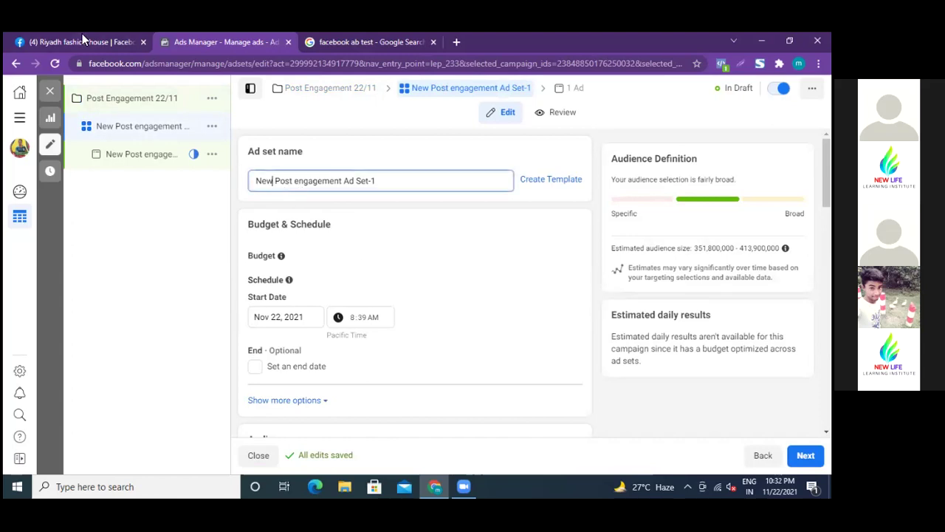
left_click(122, 99)
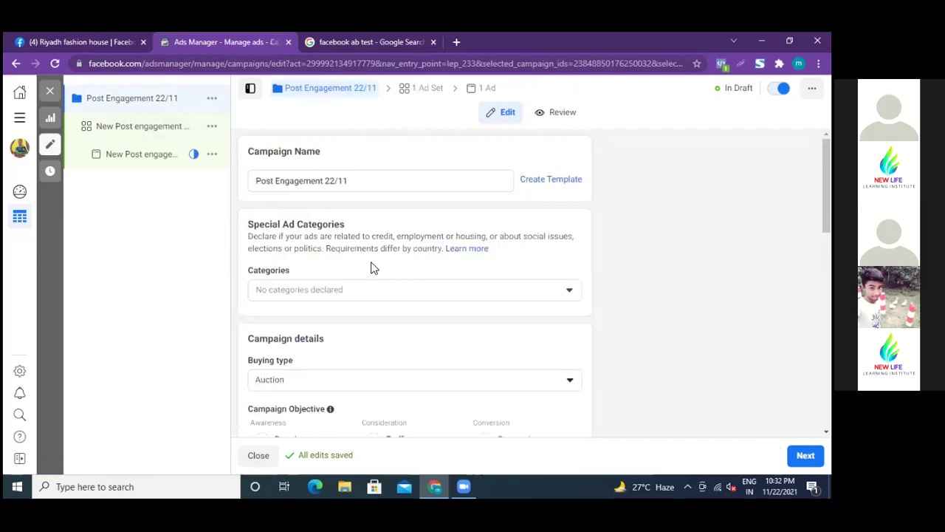
left_click(127, 131)
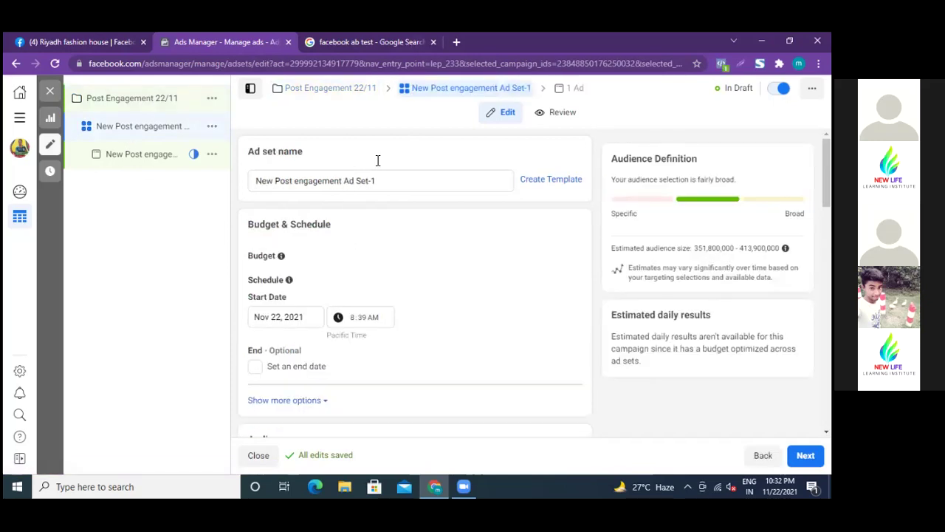
left_click(274, 181)
key("BackSpace")
key("BackSpace")
key("BackSpace")
key("BackSpace")
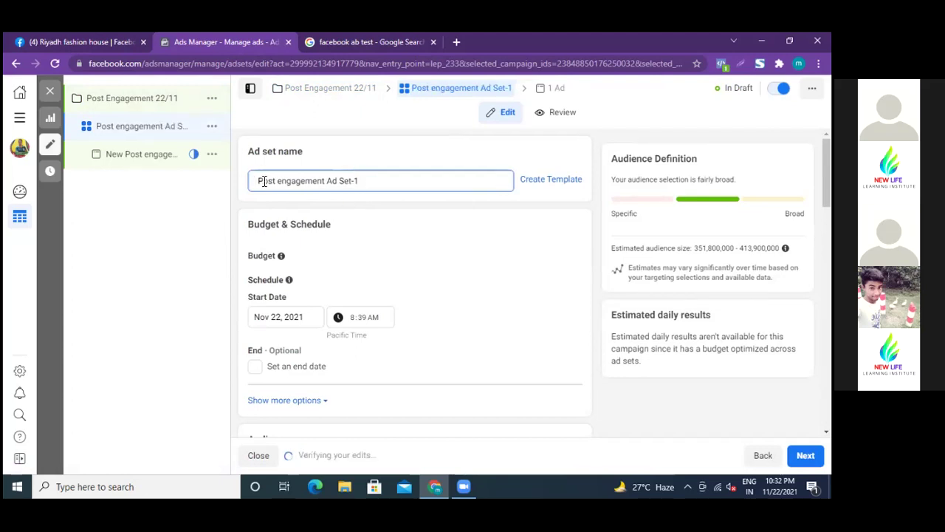
left_click_drag(261, 179, 375, 177)
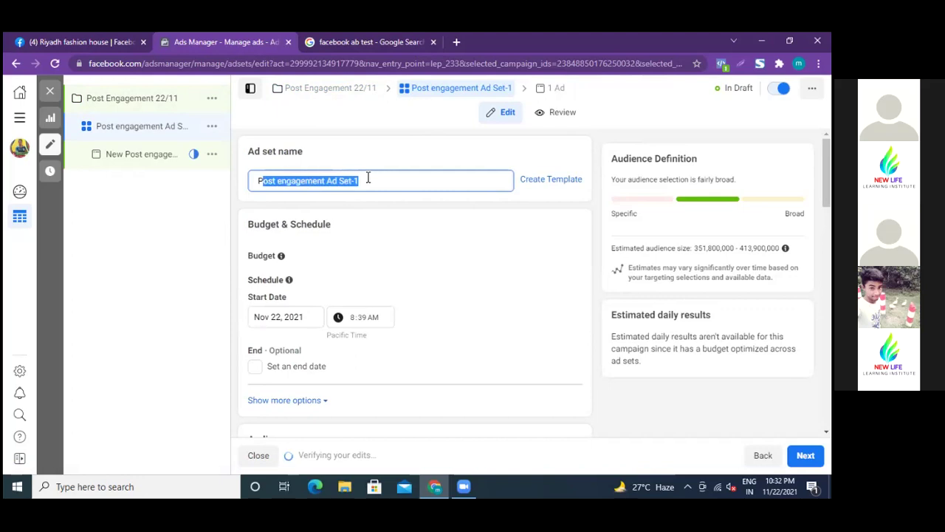
left_click(363, 179)
scroll(389, 266, "down", 2)
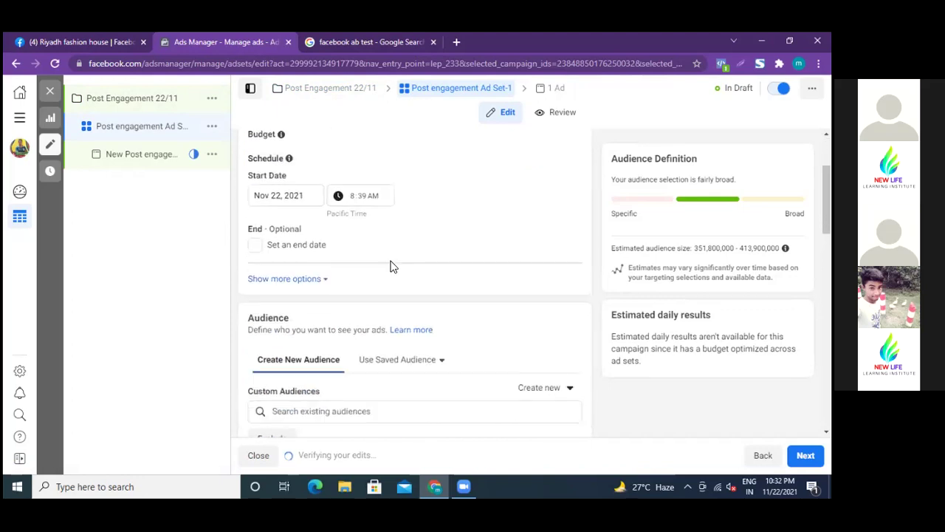
scroll(274, 148, "up", 2)
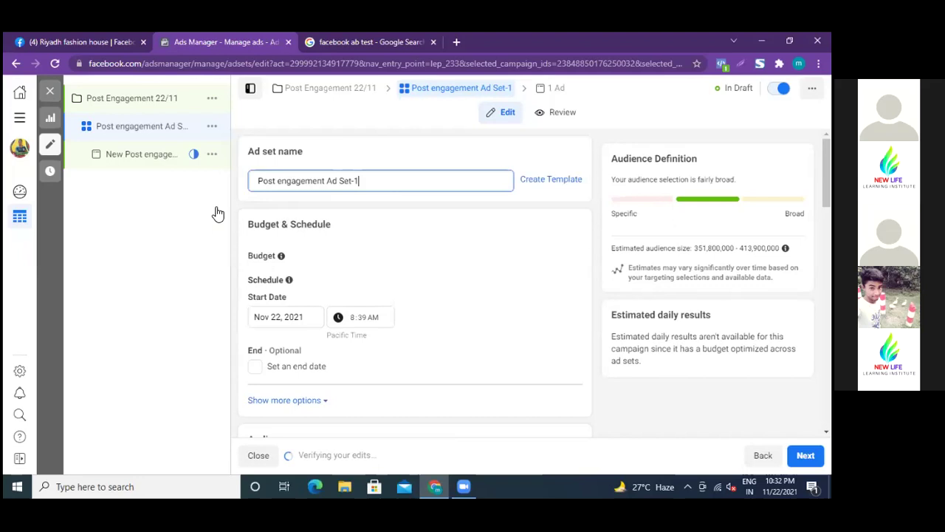
left_click(132, 99)
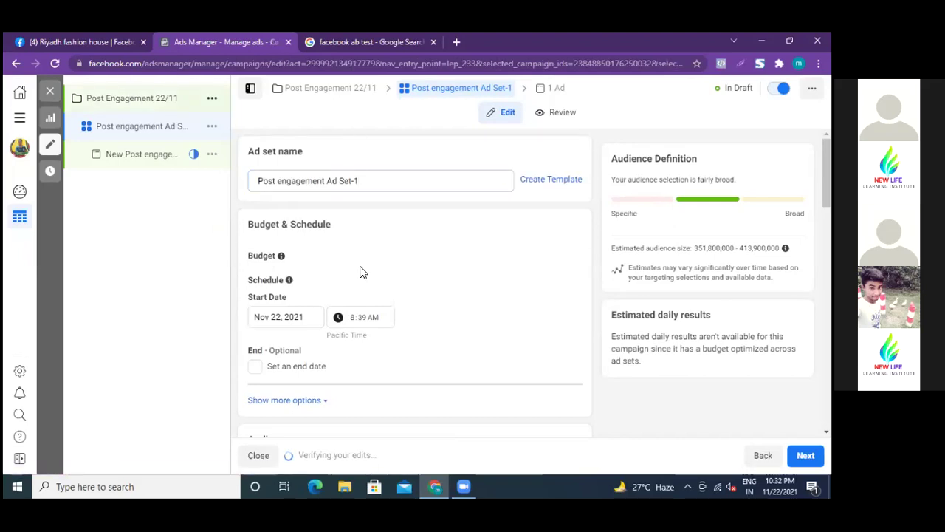
left_click(136, 131)
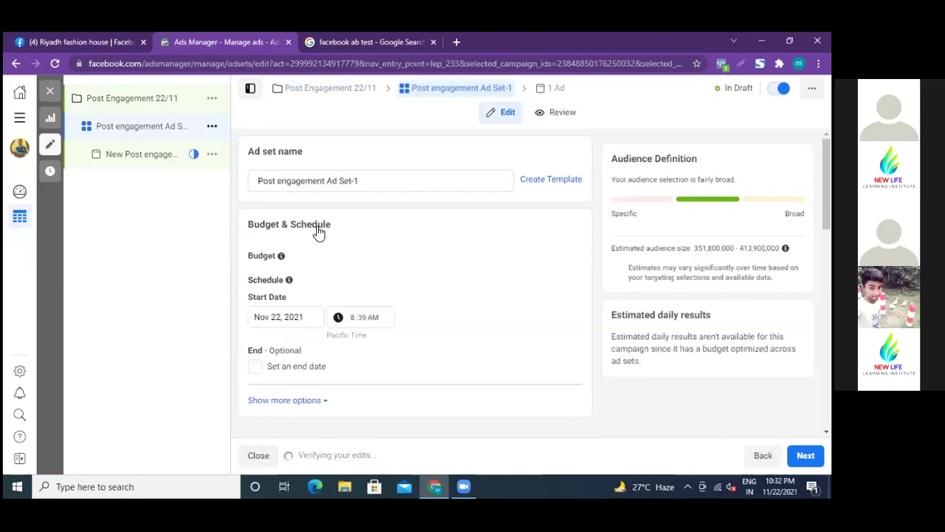
Give the ad set an end date of Nov 30, 2021 and dismiss the start date warning
scroll(336, 263, "down", 1)
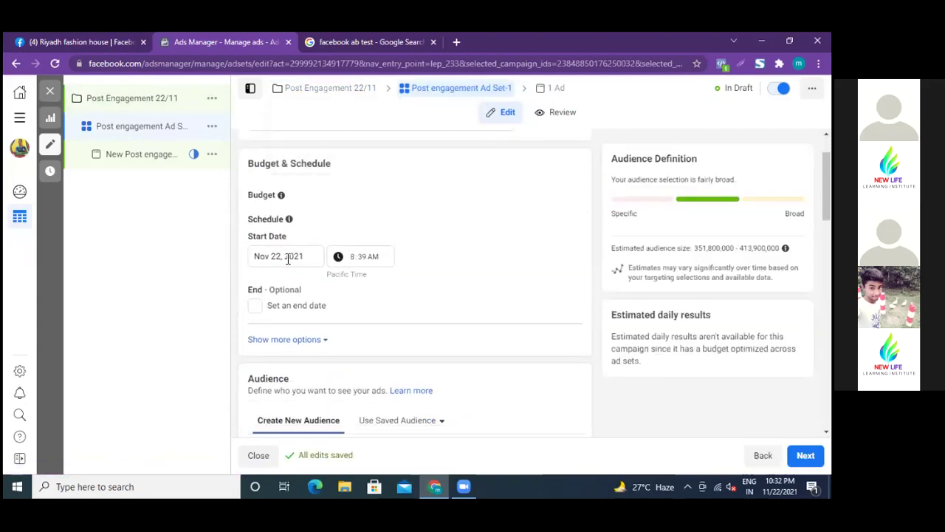
left_click(254, 307)
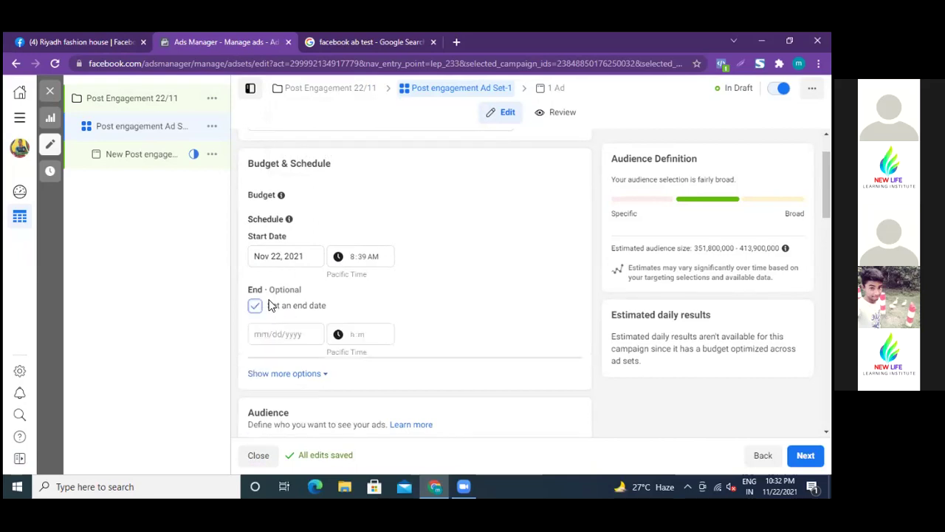
scroll(372, 251, "down", 1)
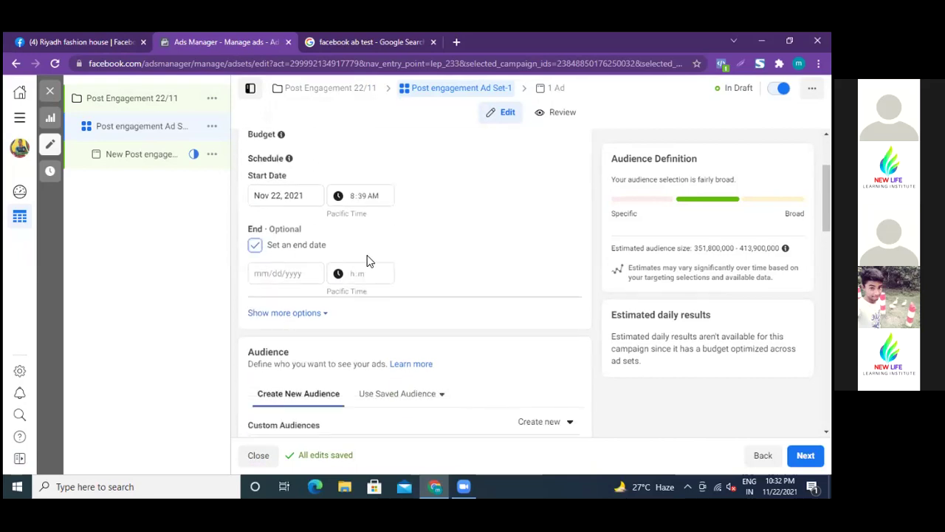
left_click(292, 274)
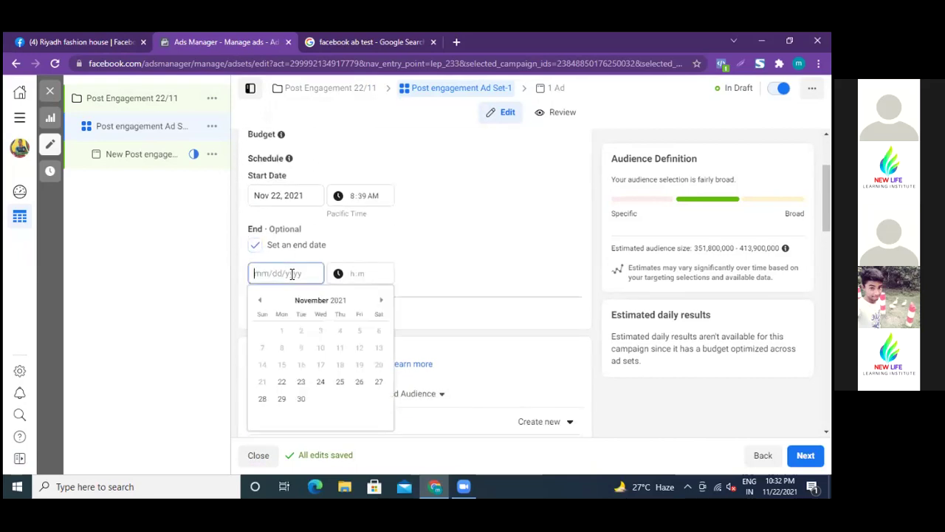
left_click(301, 399)
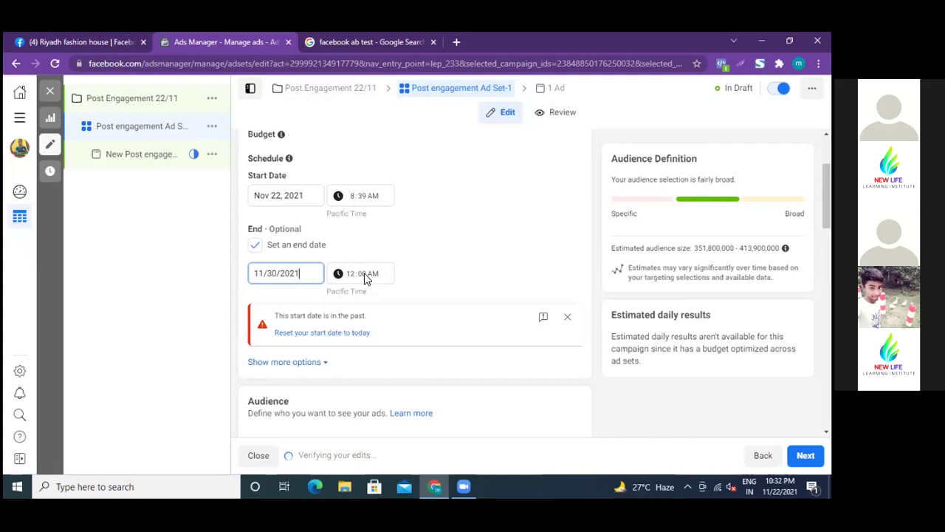
left_click(567, 317)
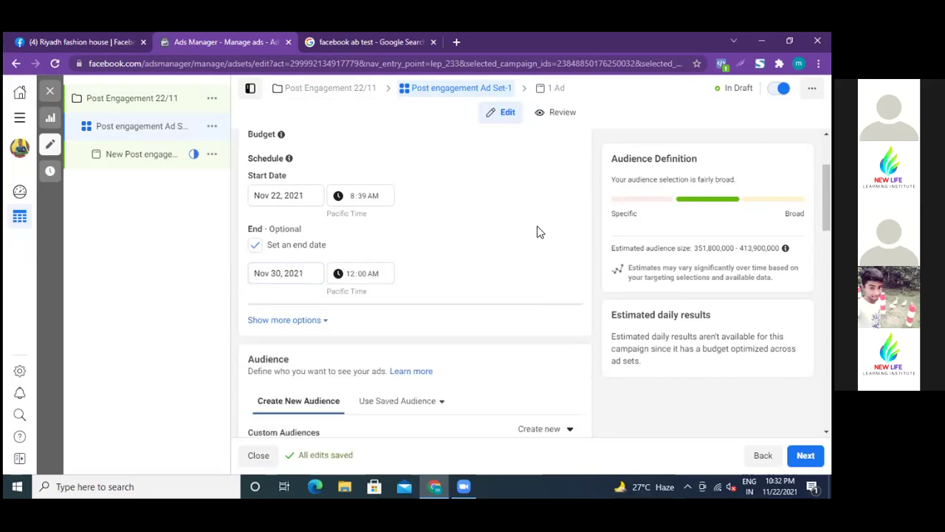
Check the saved audience list and the options for creating a new custom or lookalike audience
scroll(473, 238, "down", 2)
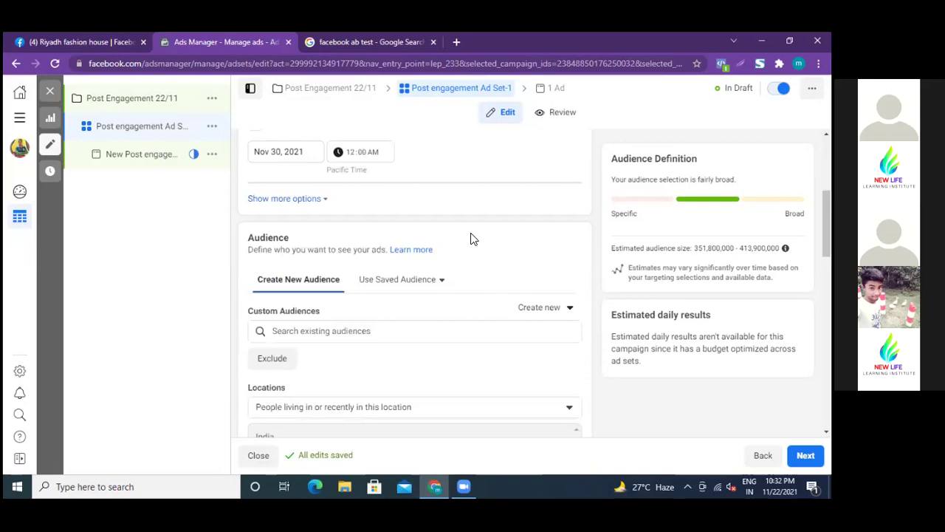
scroll(472, 237, "down", 1)
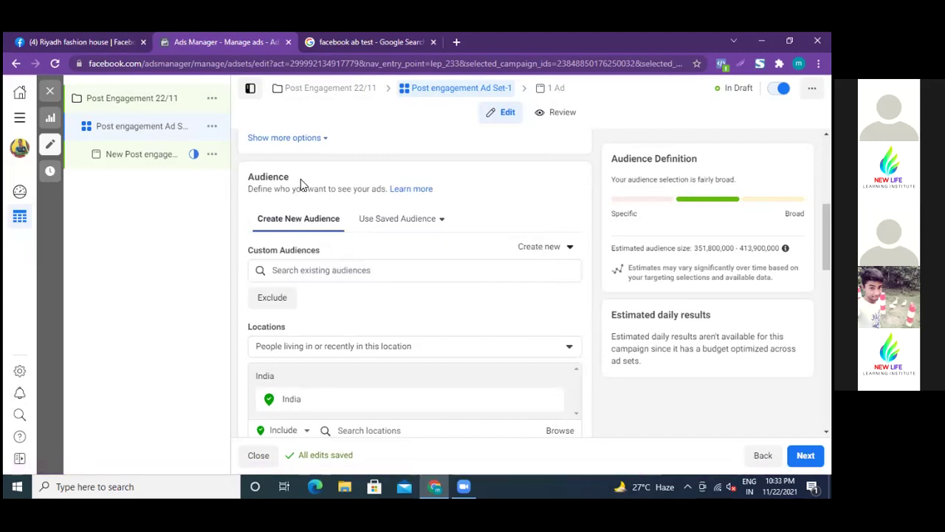
left_click(441, 221)
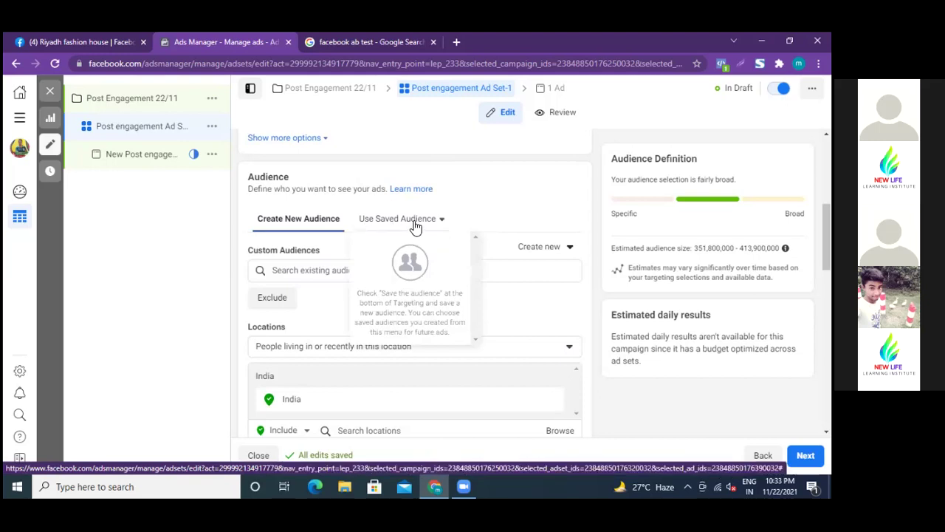
left_click(475, 194)
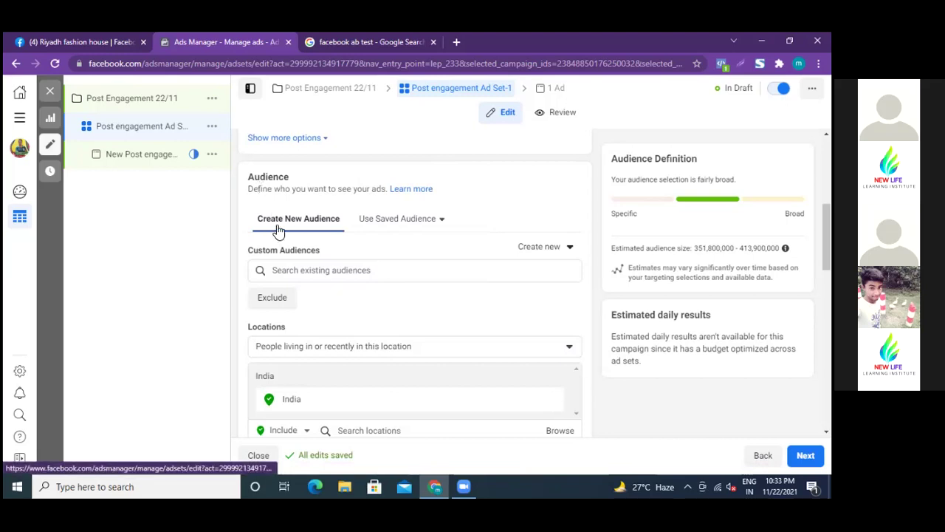
left_click(568, 250)
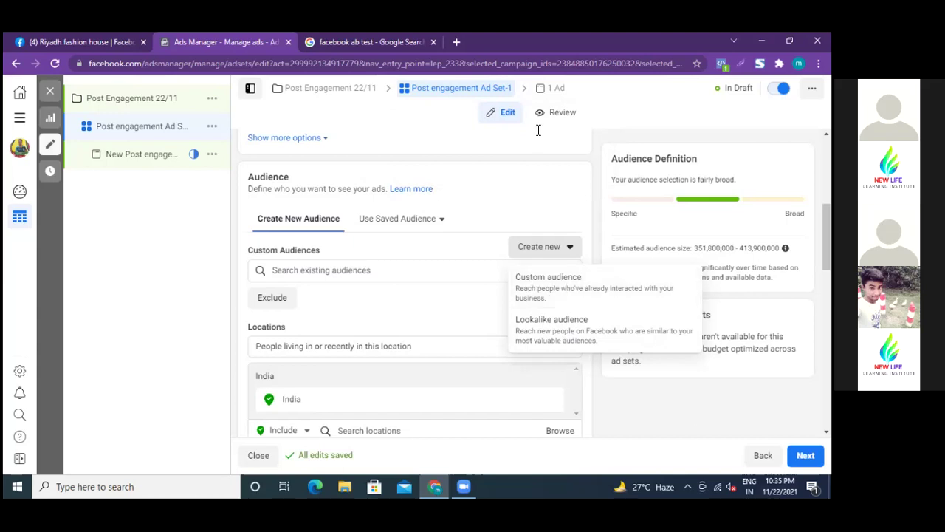
left_click(238, 338)
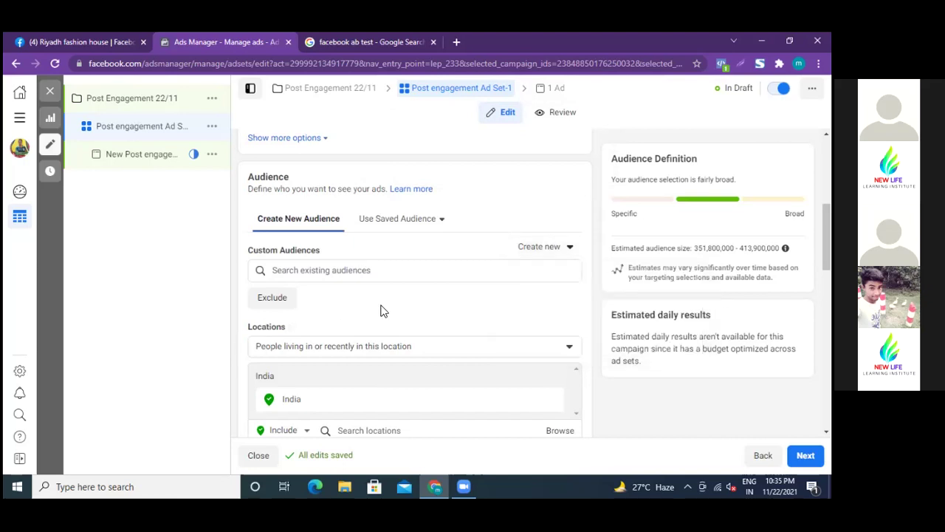
Review the ad set's audience settings and remove India from the targeted locations
scroll(382, 310, "down", 1)
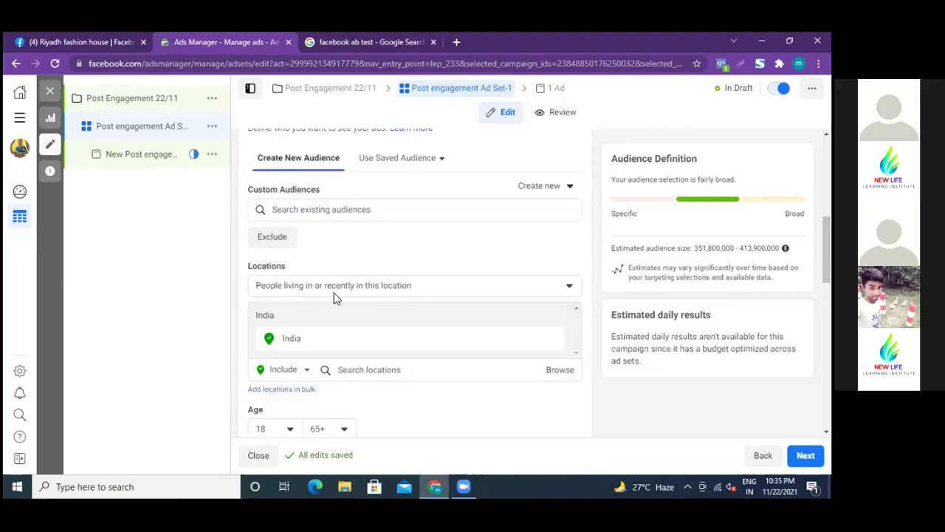
scroll(398, 273, "up", 3)
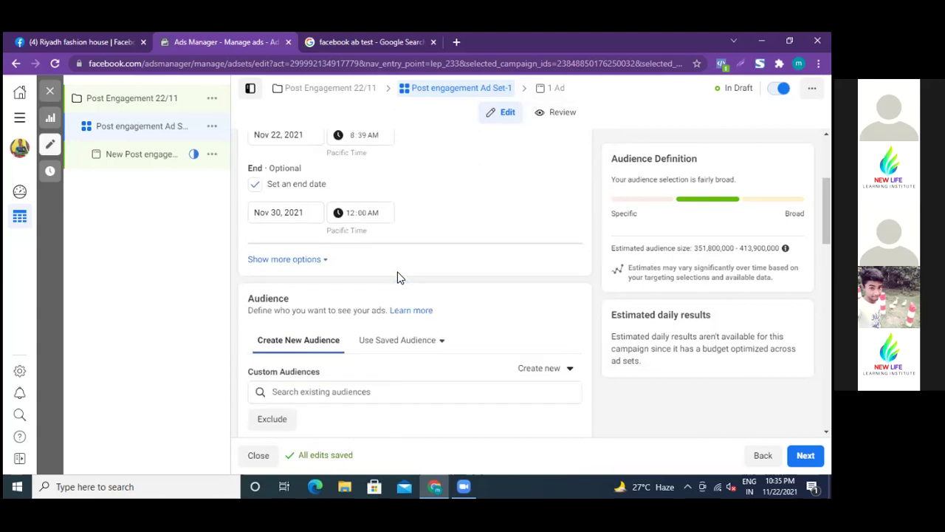
scroll(397, 296, "down", 3)
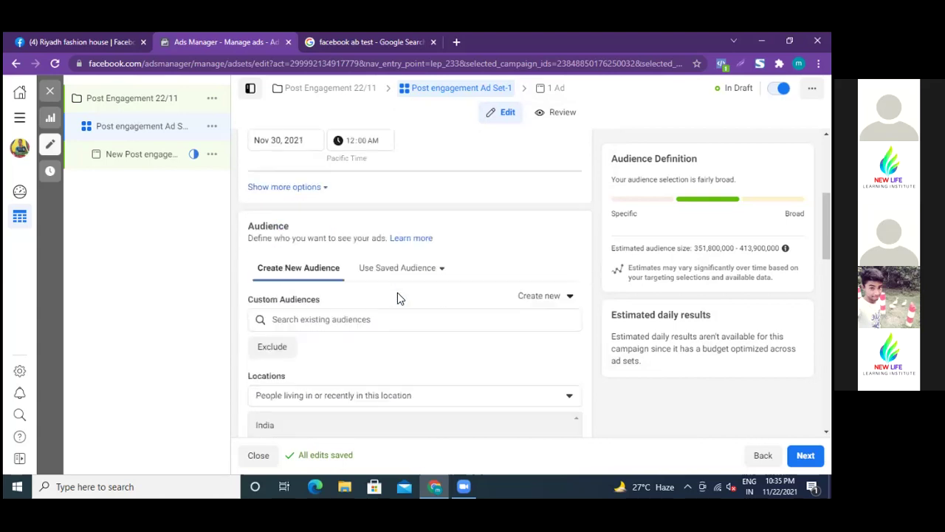
scroll(397, 296, "down", 3)
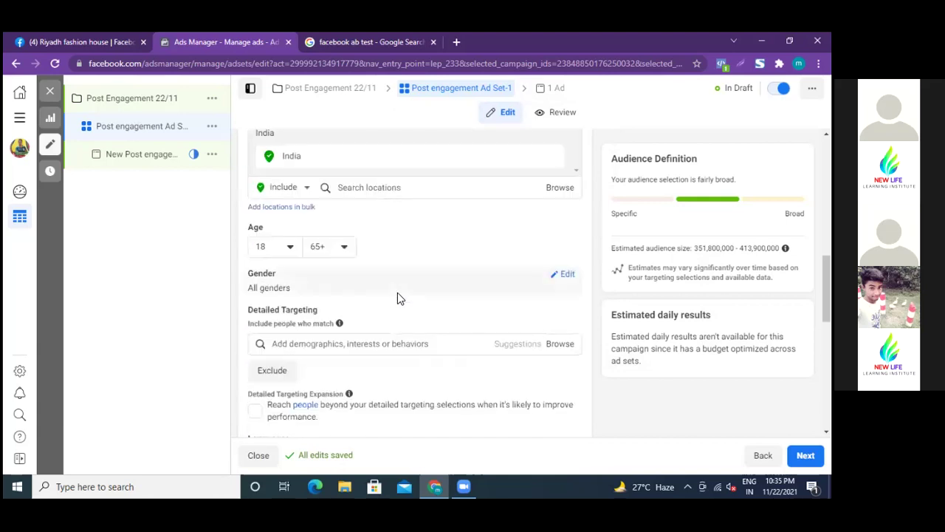
scroll(391, 244, "up", 1)
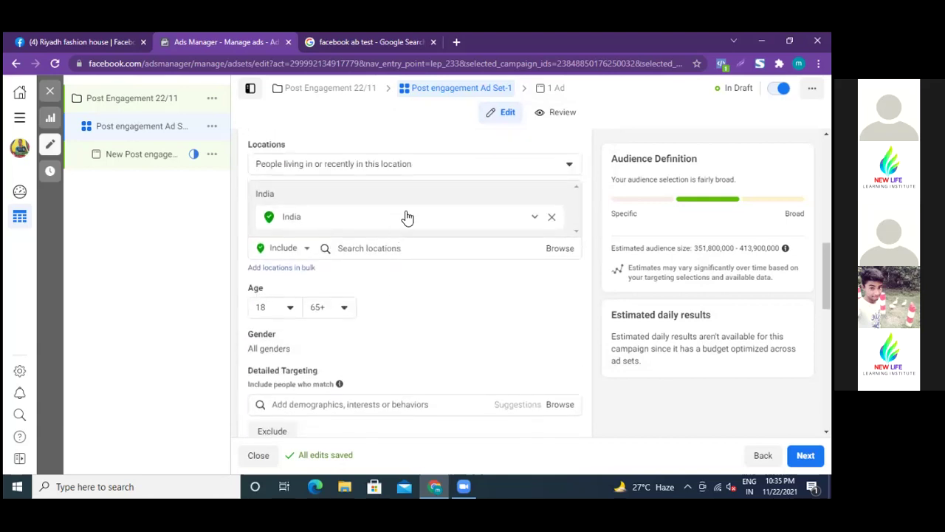
left_click(371, 42)
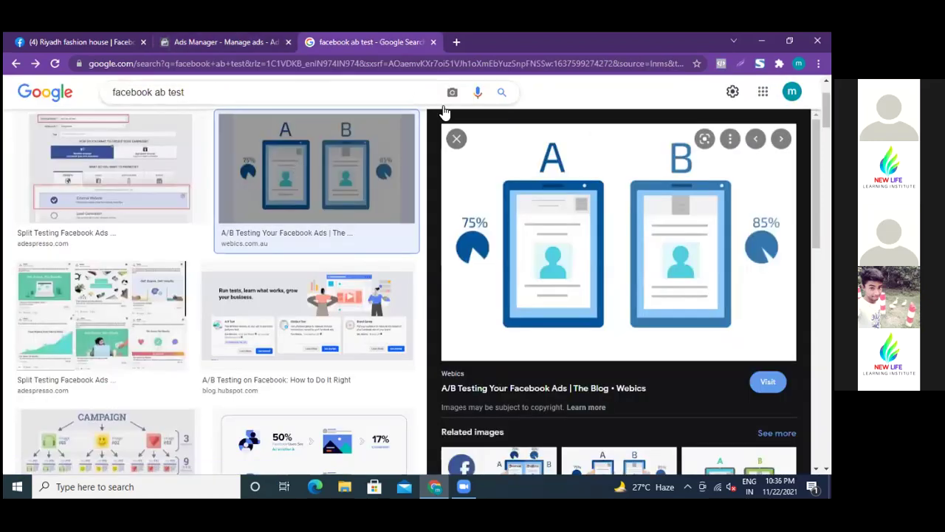
left_click(247, 42)
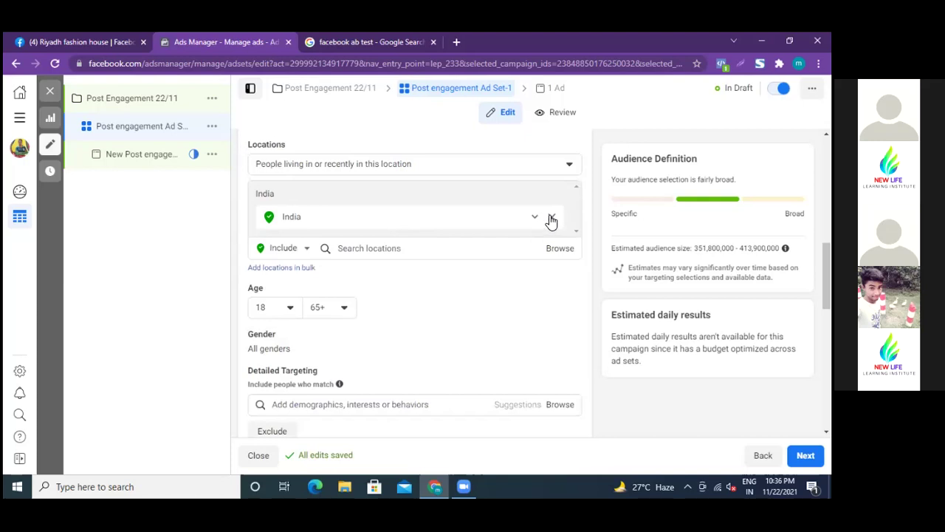
left_click(552, 217)
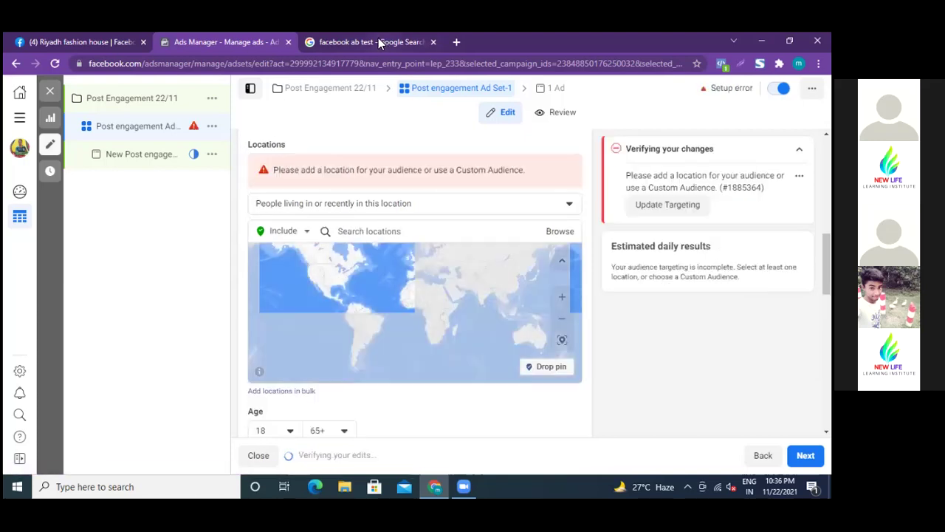
Switch to the Google Images page, search for bangladesh all city name, and open Wikipedia's map of cities and towns
left_click(380, 41)
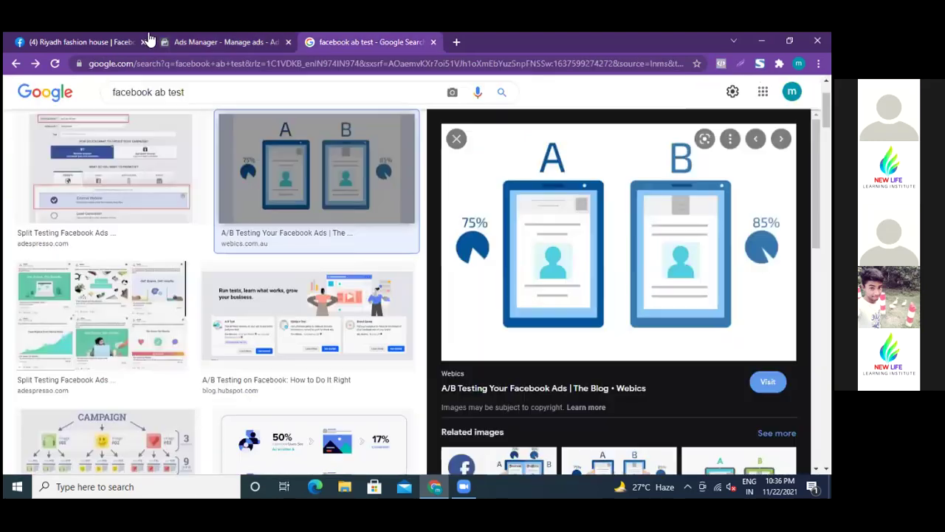
left_click(15, 65)
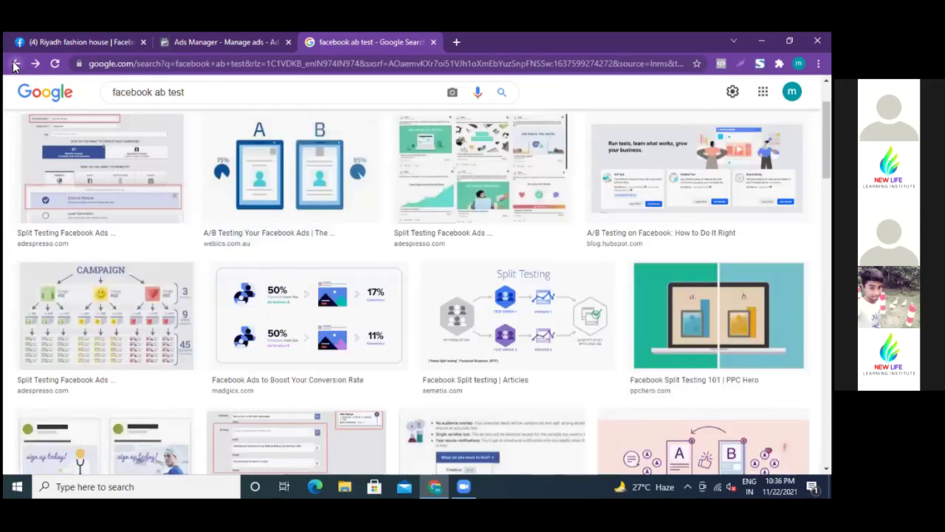
left_click(220, 91)
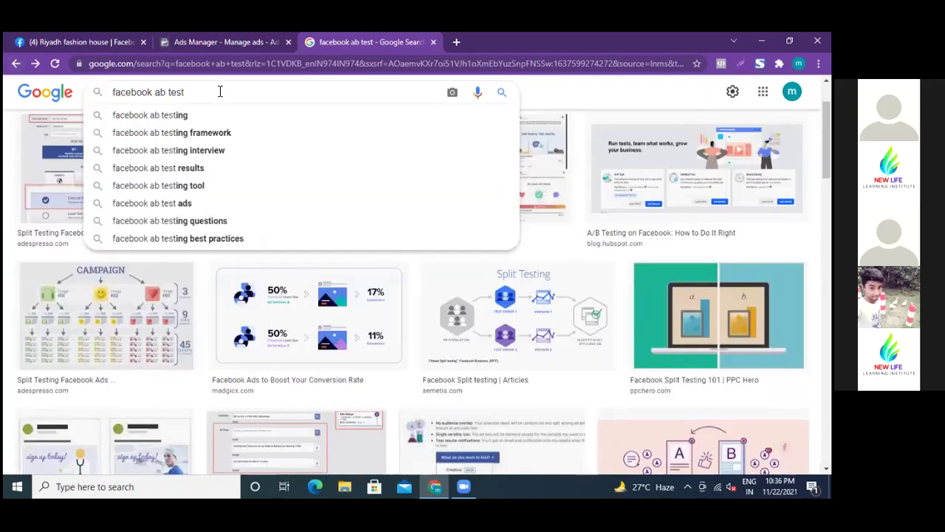
key("BackSpace")
key("BackSpace")
key("BackSpace")
key("BackSpace")
key("BackSpace")
key("BackSpace")
key("BackSpace")
key("BackSpace")
key("BackSpace")
key("BackSpace")
key("BackSpace")
key("BackSpace")
key("BackSpace")
key("BackSpace")
key("BackSpace")
key("BackSpace")
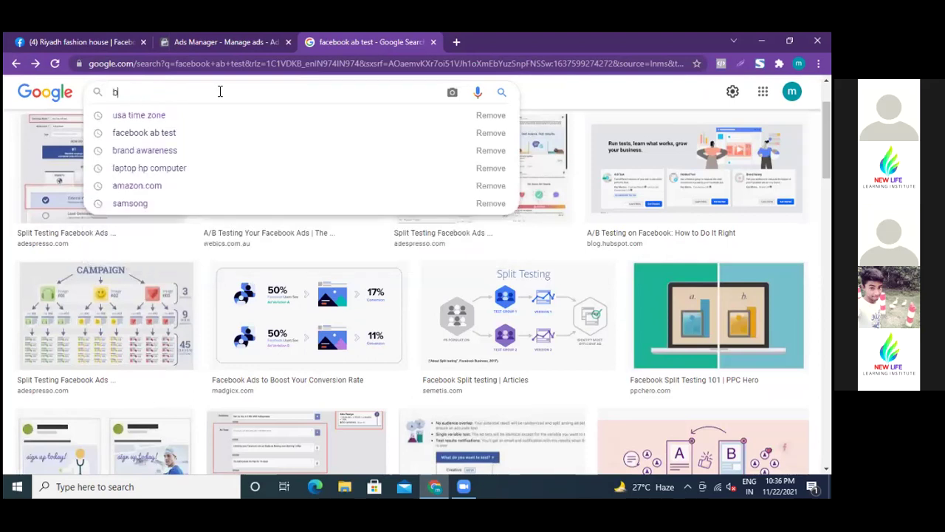
type("anglades")
key("BackSpace")
key("BackSpace")
key("BackSpace")
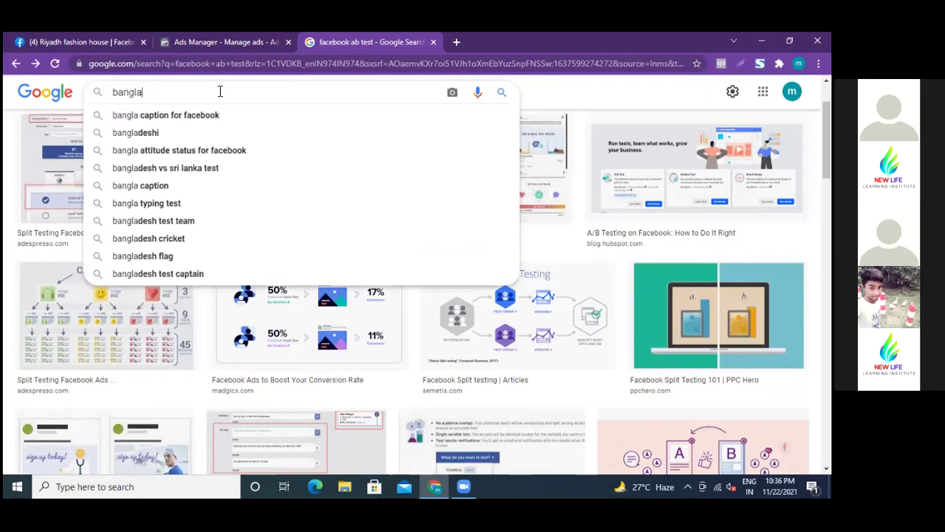
type("desh")
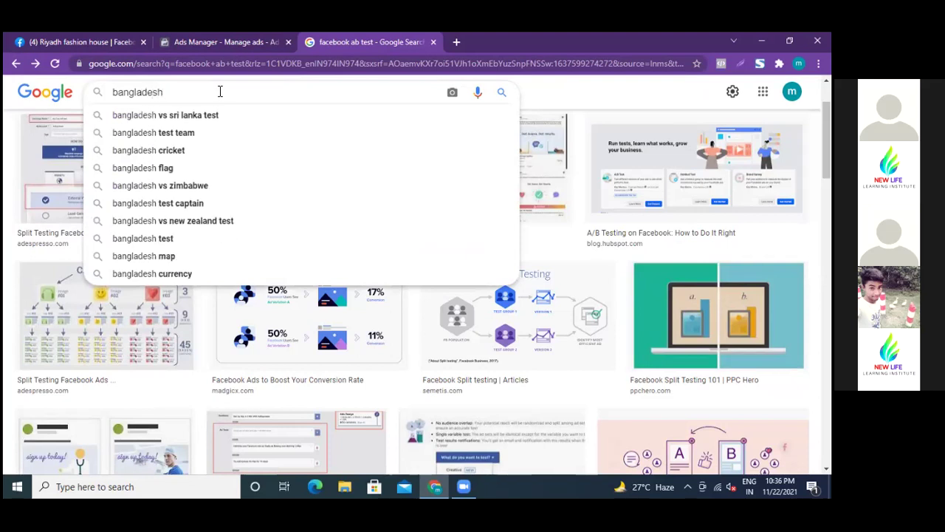
type(" cit")
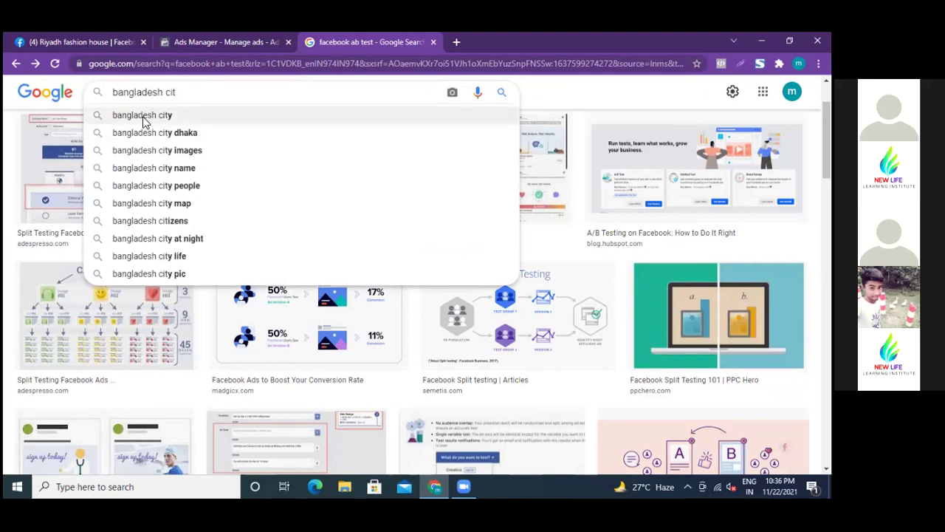
type("y name")
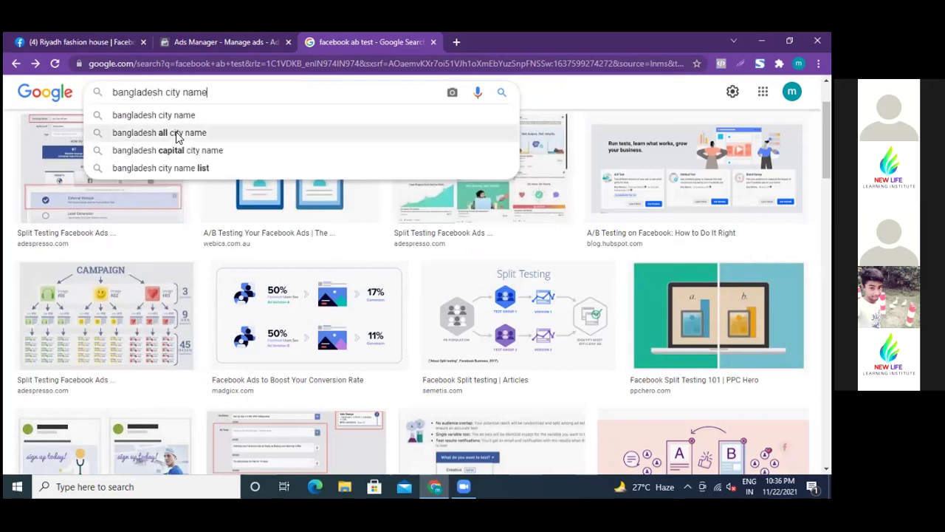
left_click(176, 136)
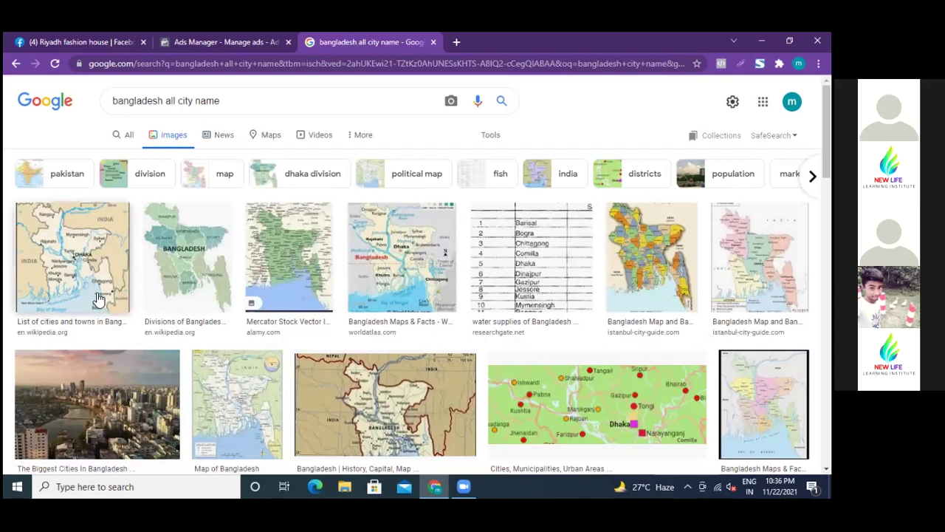
left_click(124, 141)
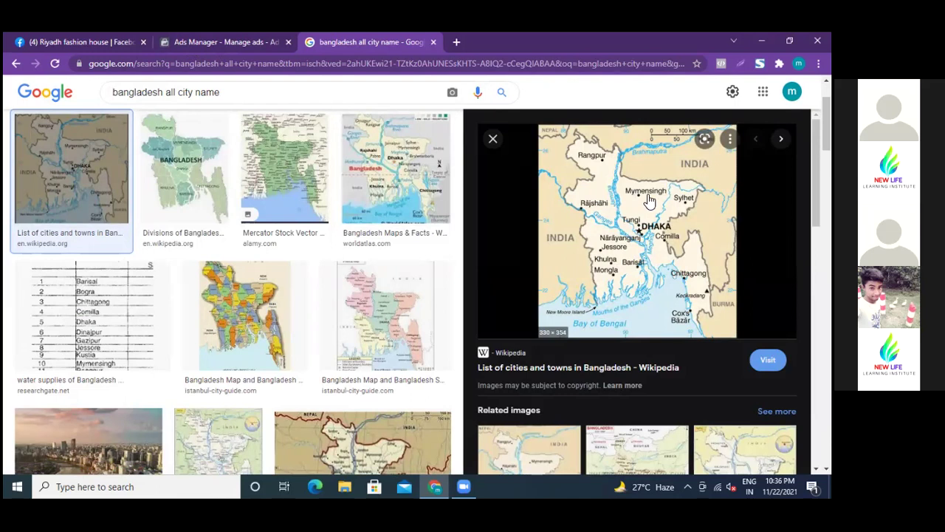
Return to Ads Manager and review the ad set's name, schedule and location settings
left_click(202, 41)
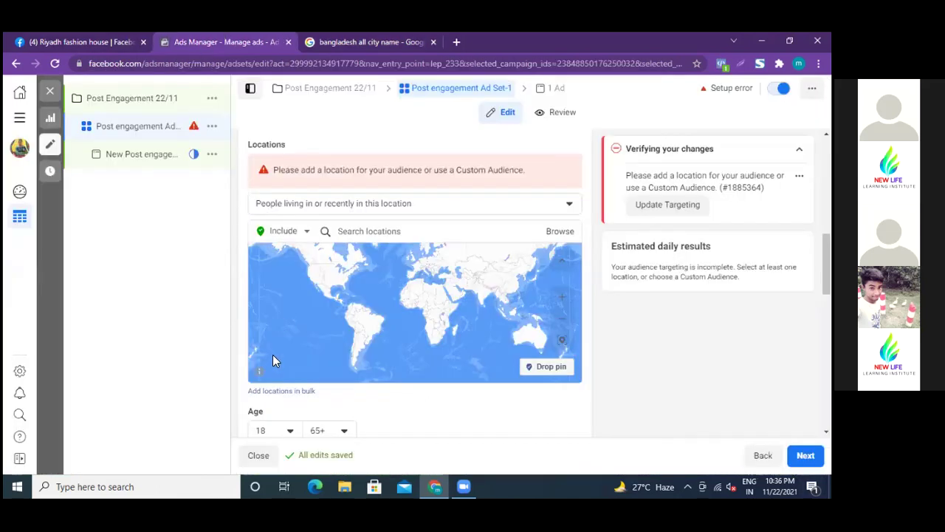
scroll(236, 291, "up", 10)
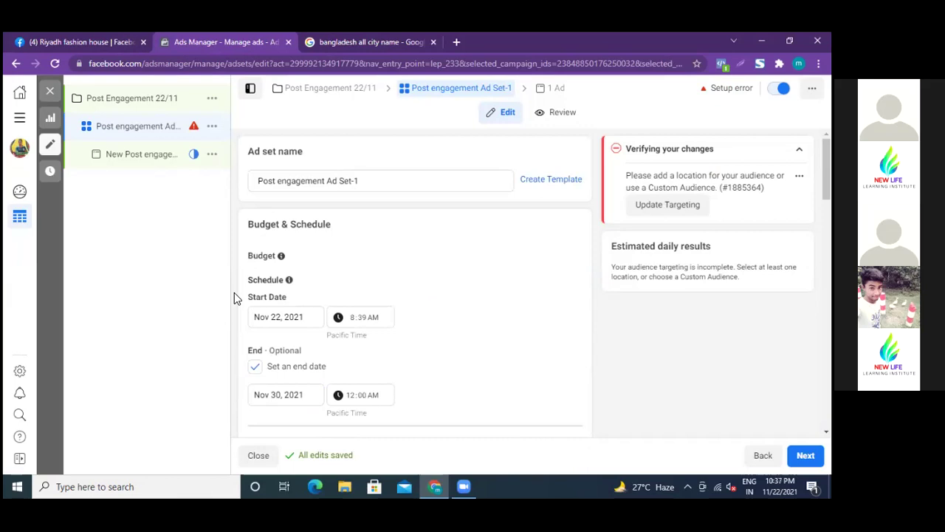
left_click_drag(260, 181, 359, 184)
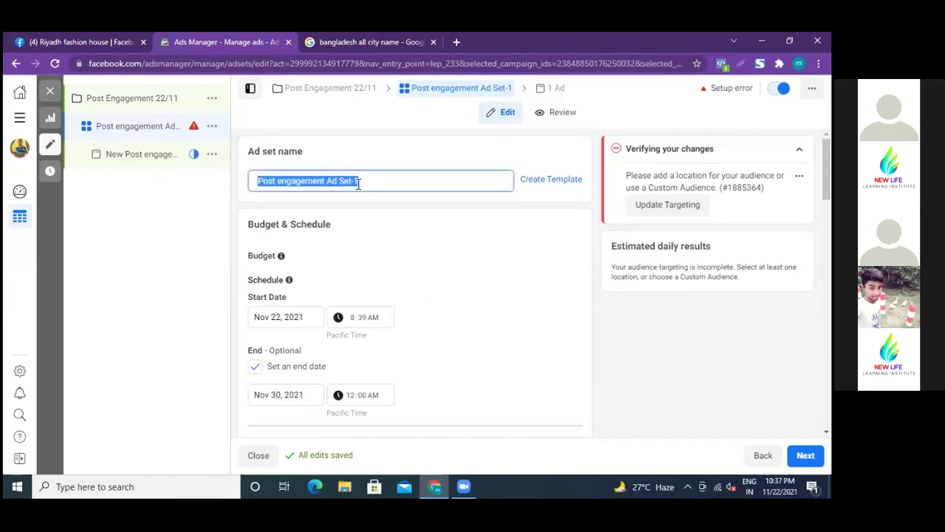
left_click(363, 181)
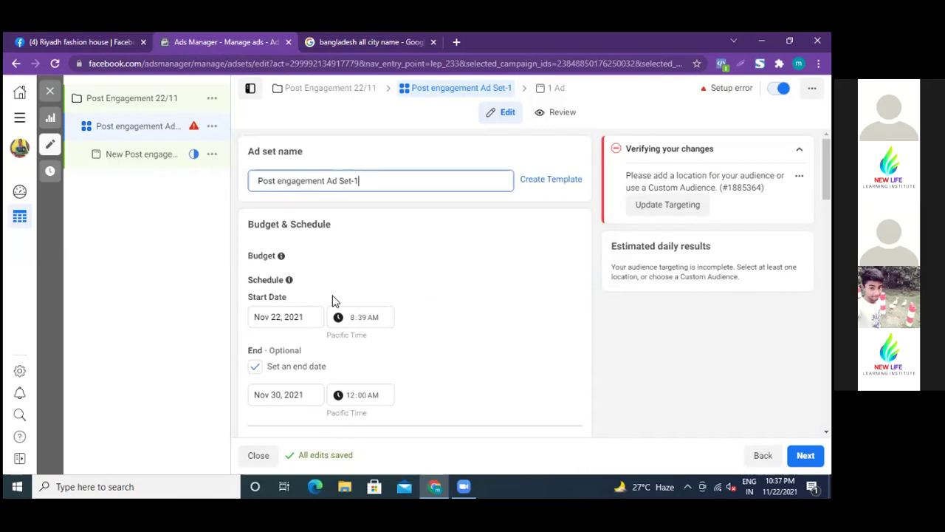
scroll(389, 272, "down", 3)
scroll(389, 269, "down", 3)
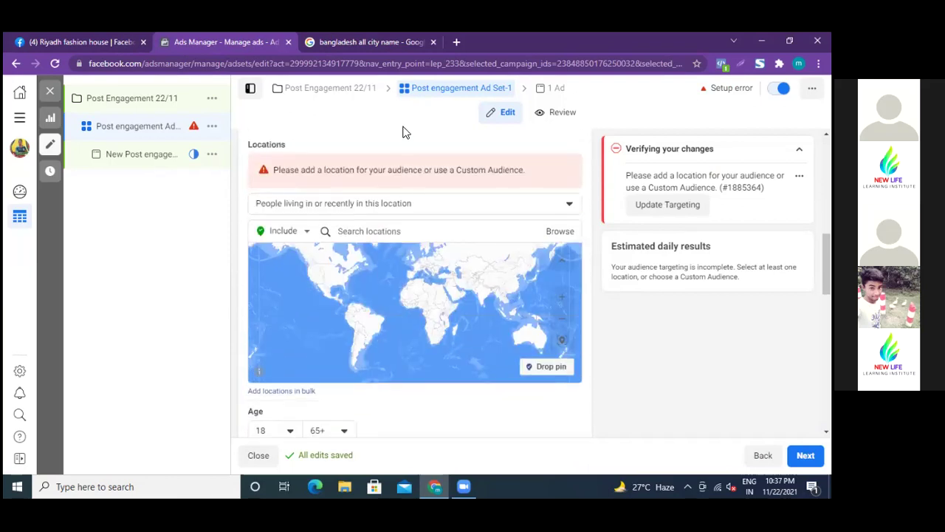
Consult the Bangladesh city map and add Rangpur Division, Bangladesh to the ad set's included locations
left_click(369, 42)
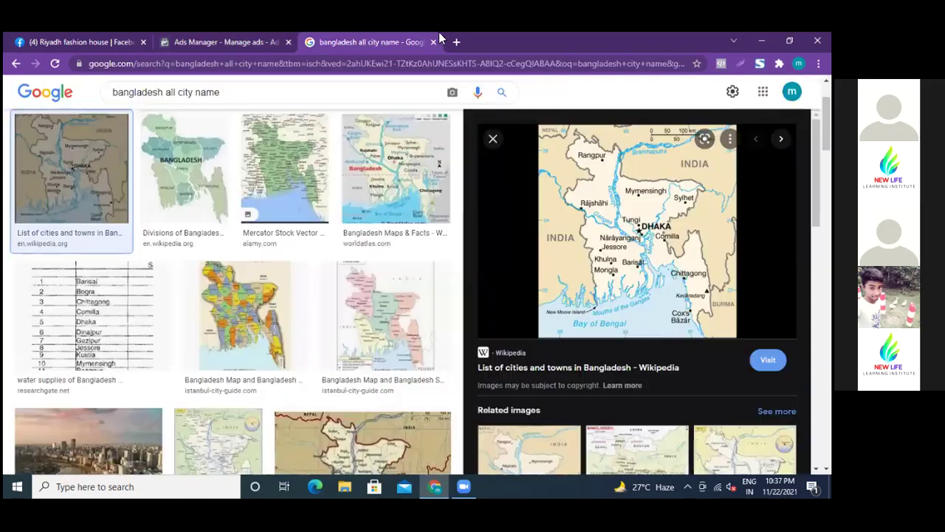
left_click(215, 41)
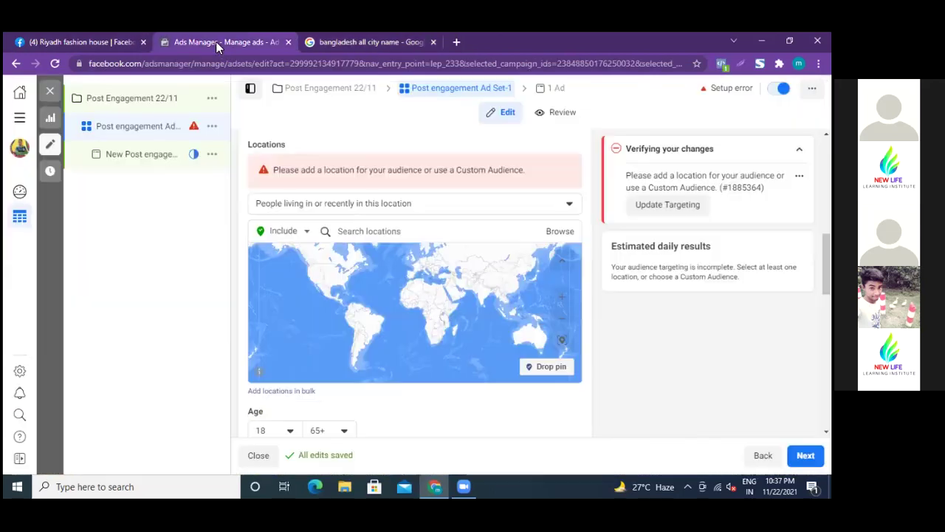
left_click(350, 232)
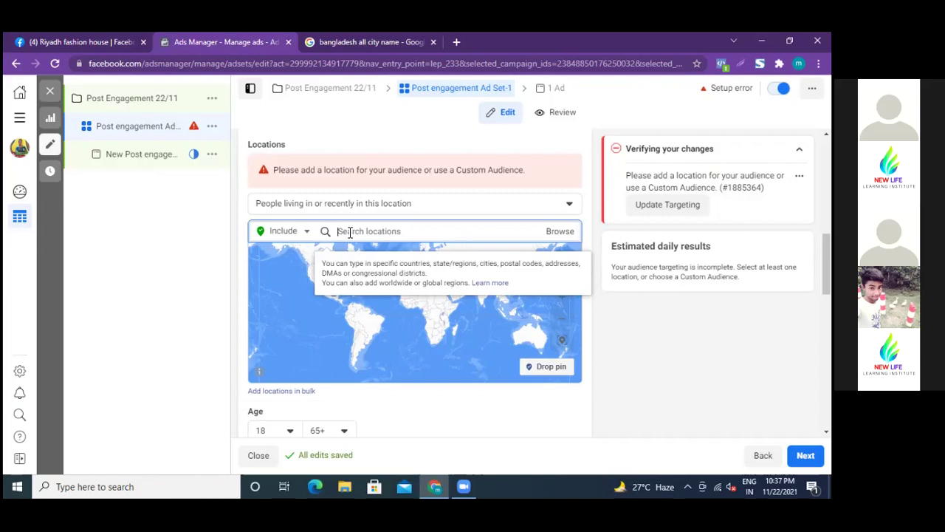
type("ran")
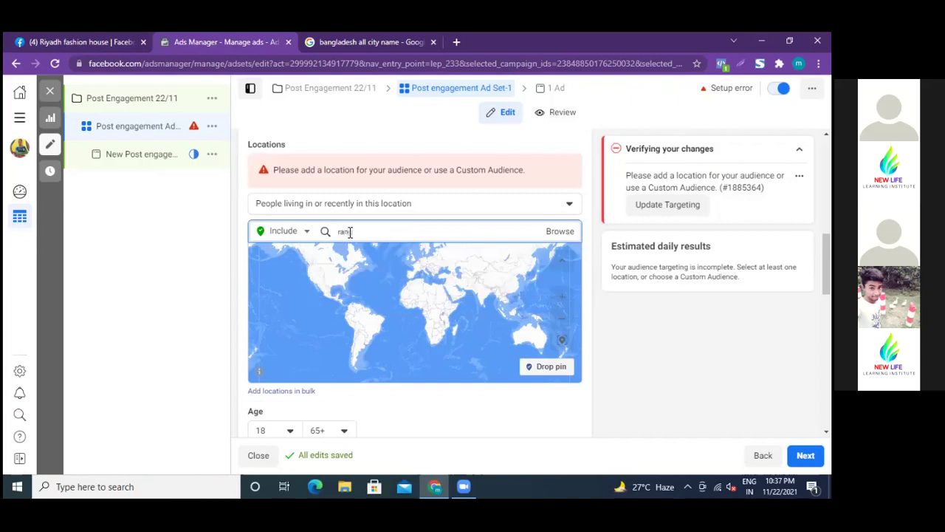
type("gpur")
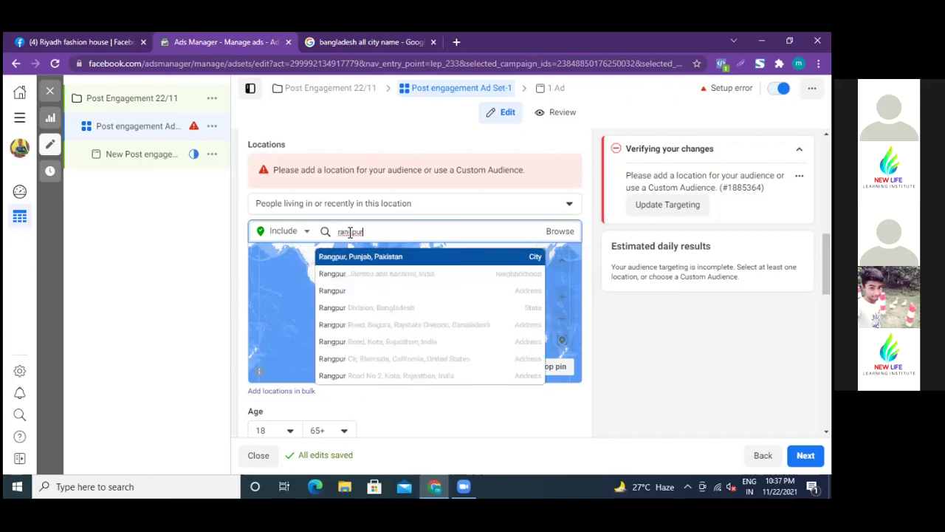
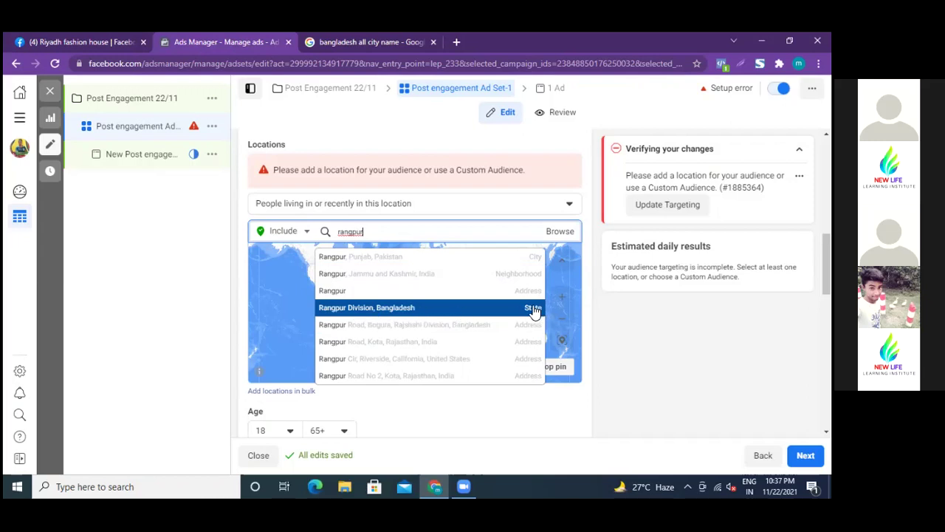
left_click(367, 311)
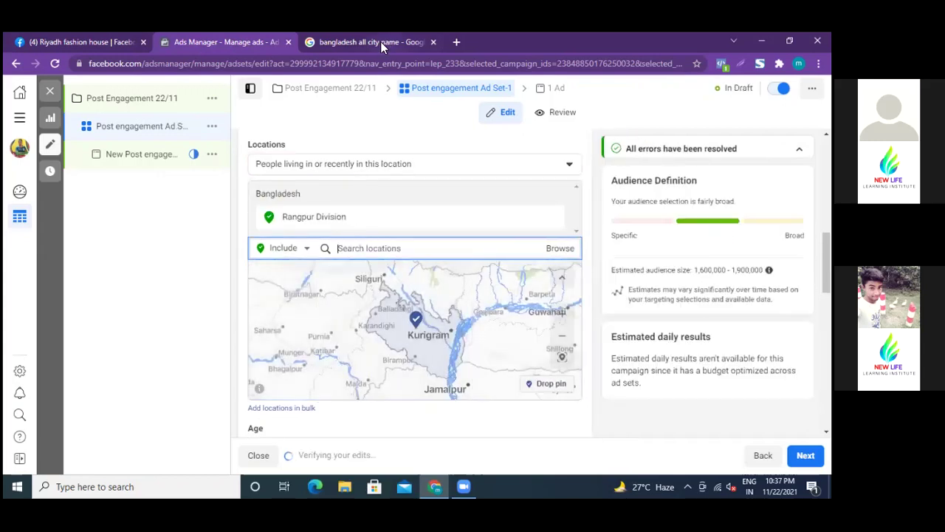
Pick another city from the Bangladesh map and include Rajshahi, Rajshahi Division, Bangladesh in the targeted locations
left_click(380, 41)
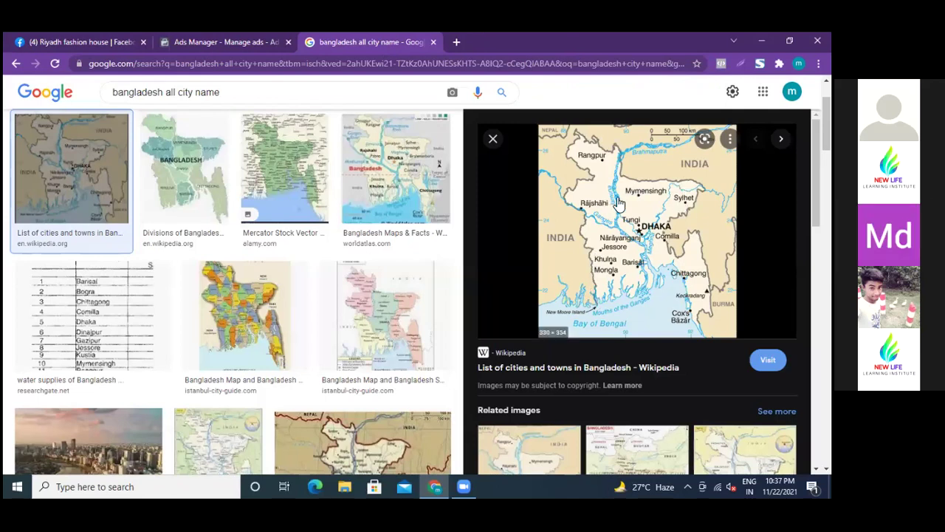
left_click(206, 41)
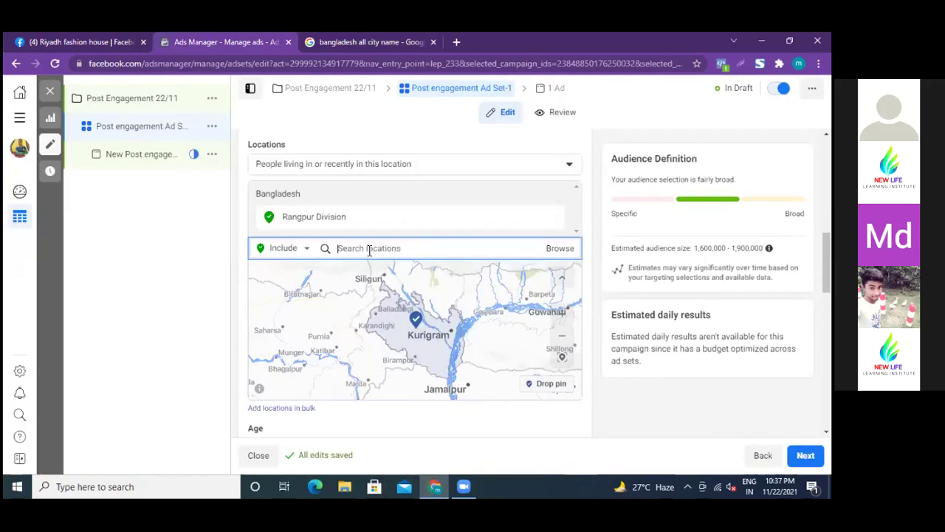
left_click(358, 43)
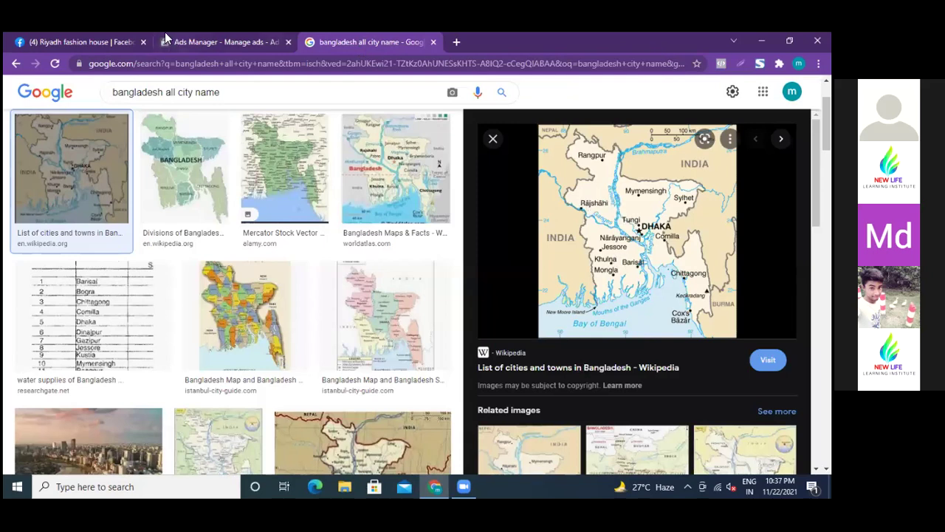
left_click(213, 44)
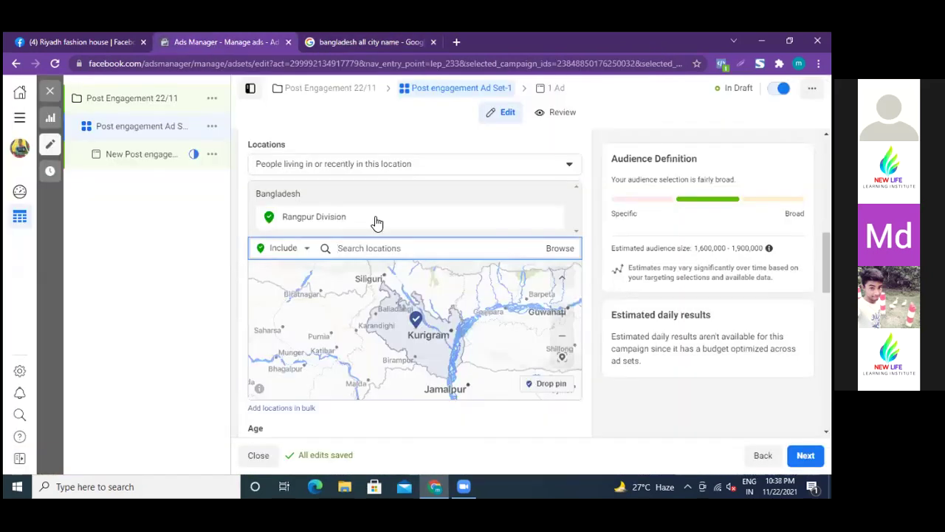
left_click(366, 44)
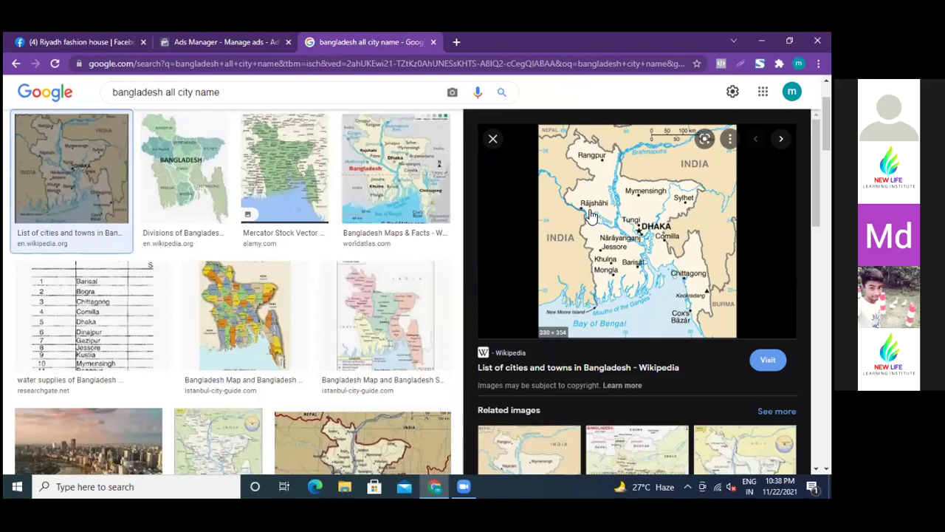
left_click(209, 44)
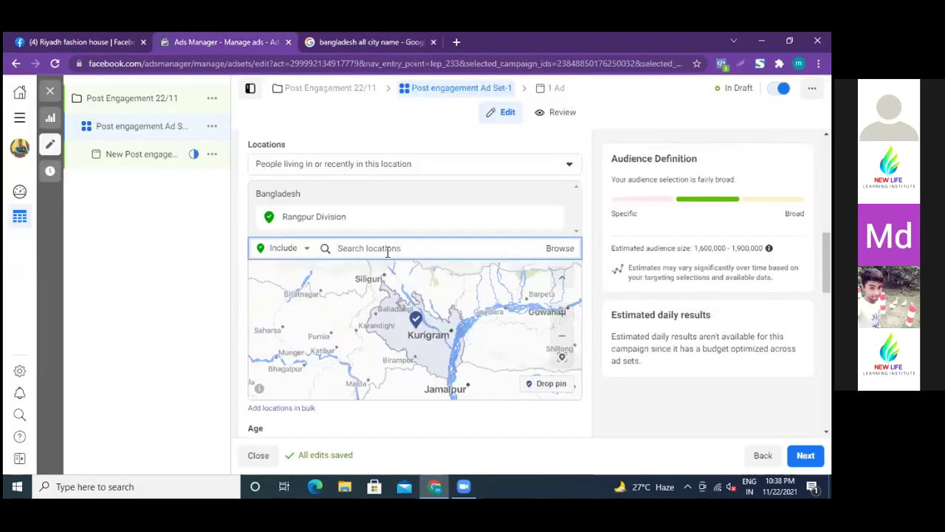
type("rajshahi")
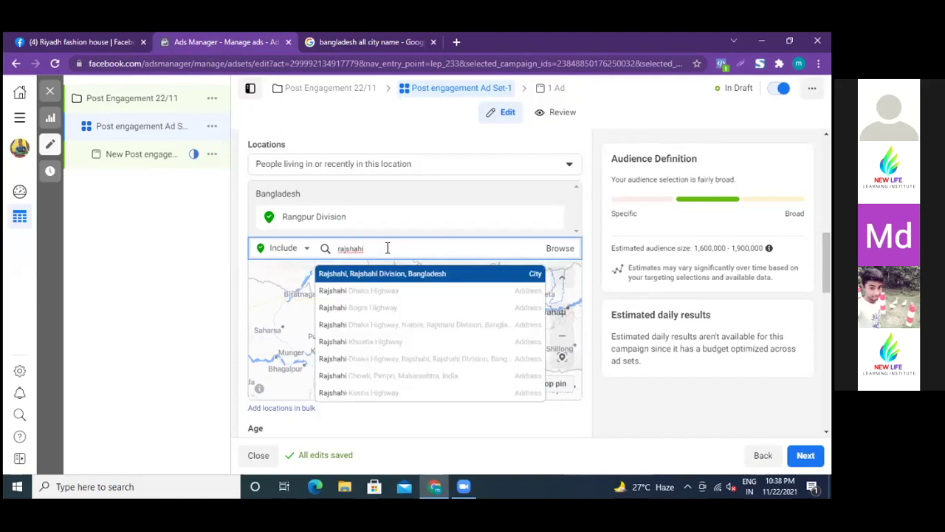
left_click(362, 281)
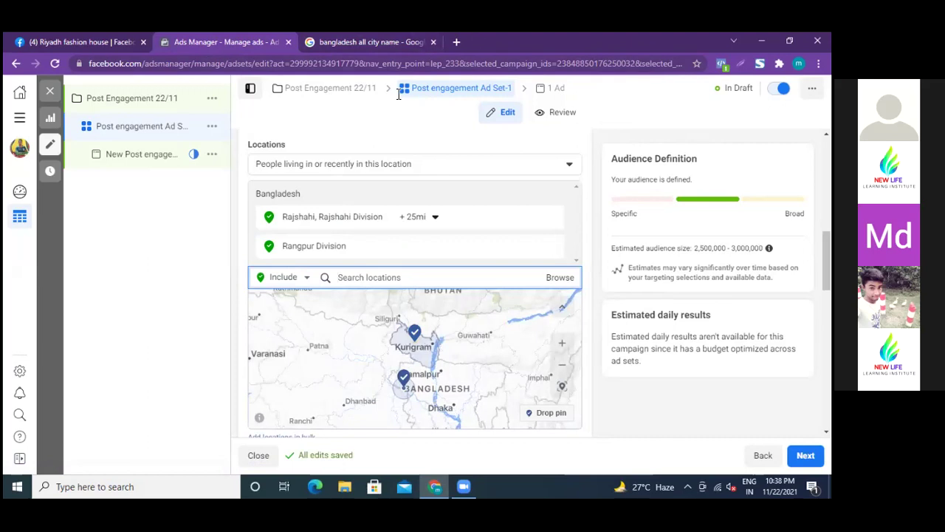
Consult the Bangladesh city map and try to find tungi in the ad set's location search
left_click(372, 41)
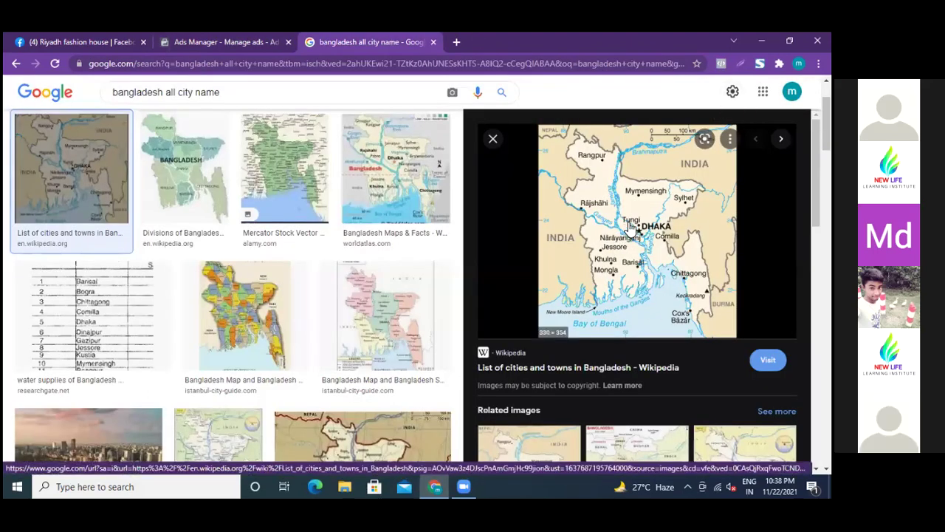
left_click(201, 44)
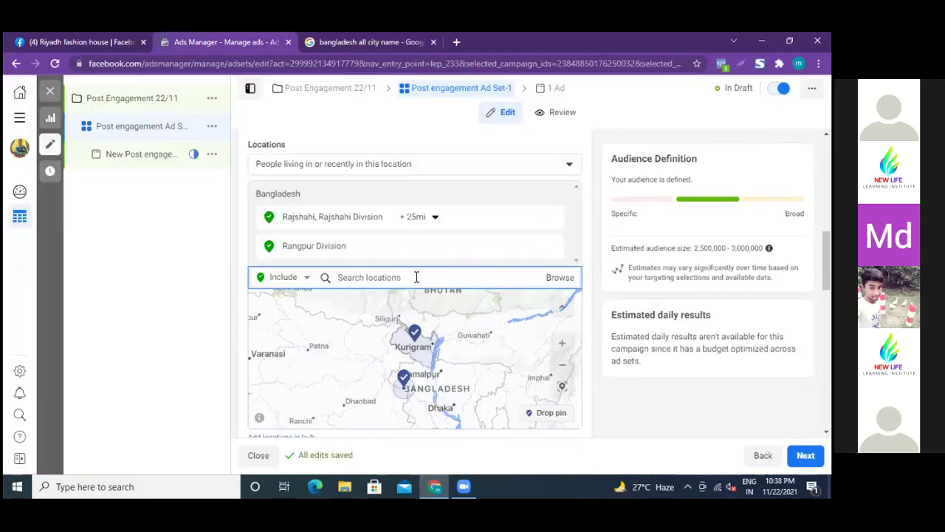
type("tur")
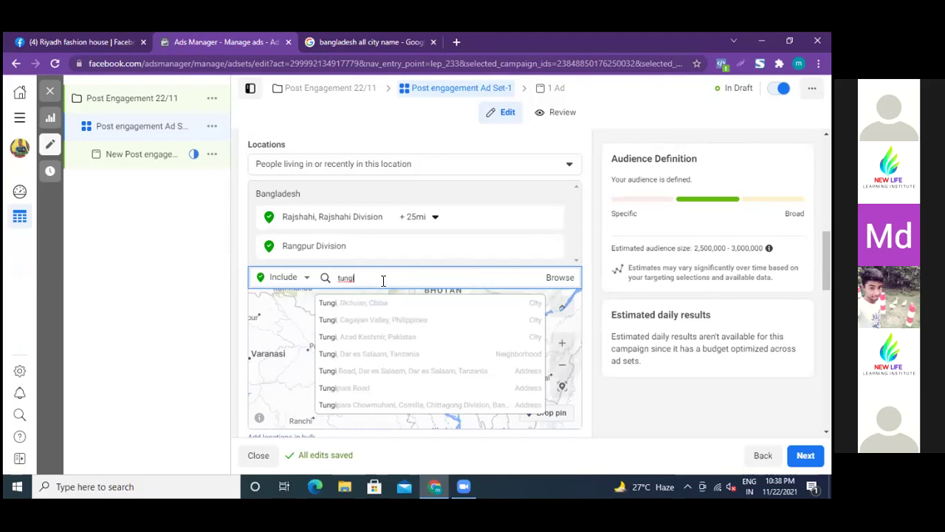
Check the Bangladesh map again, clear the tungi search and include Khulna, Khulna Division, Bangladesh in the targeted locations
left_click(376, 45)
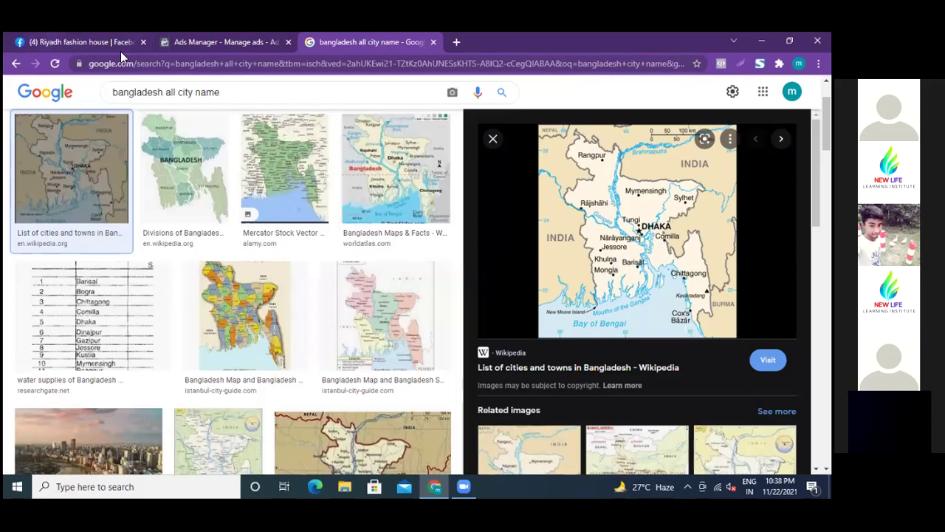
left_click(234, 43)
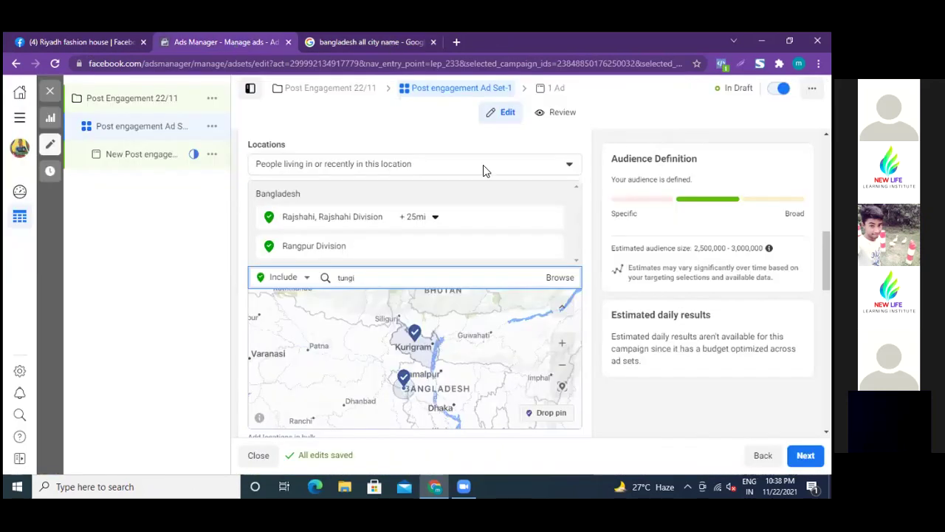
key("BackSpace")
key("BackSpace")
key("BackSpace")
key("BackSpace")
key("BackSpace")
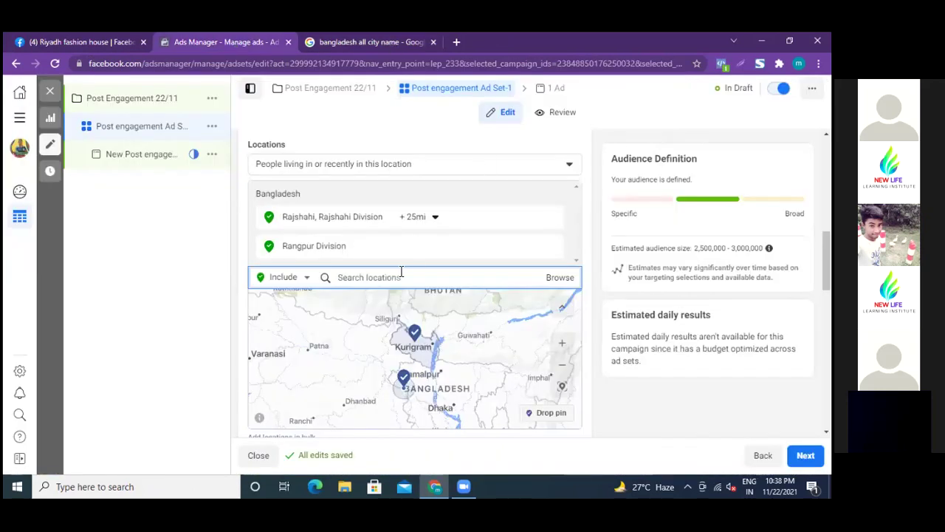
type("khulna")
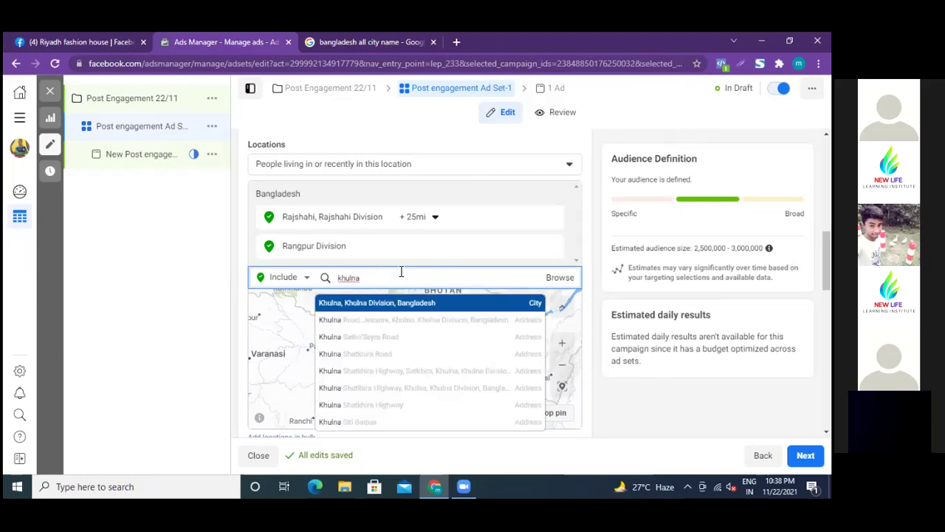
left_click(371, 308)
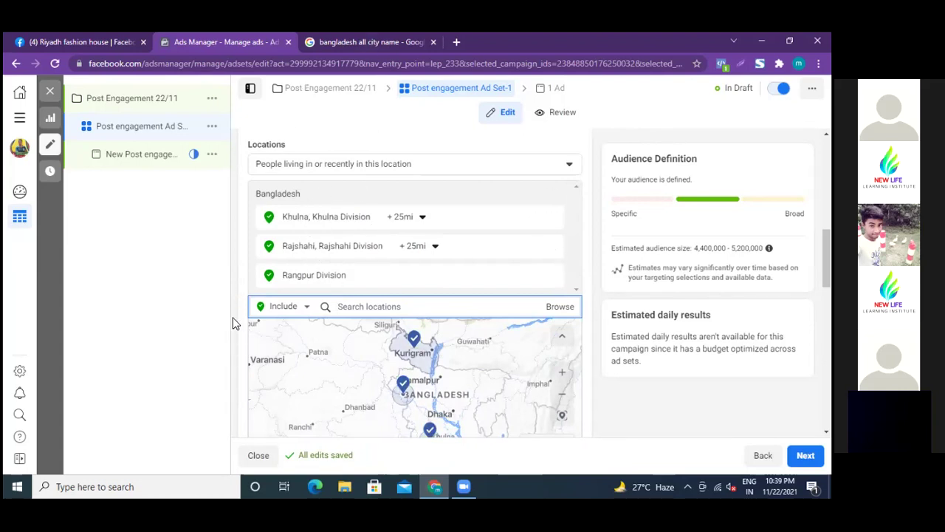
Set the targeting radius around Khulna, Khulna Division to 41 mi
scroll(233, 322, "down", 1)
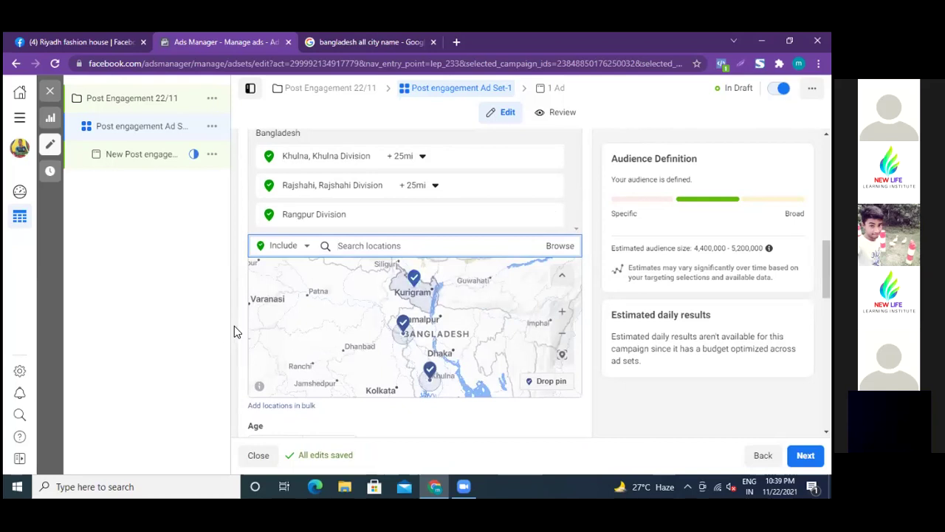
scroll(234, 326, "up", 10)
scroll(234, 326, "down", 3)
scroll(235, 325, "up", 3)
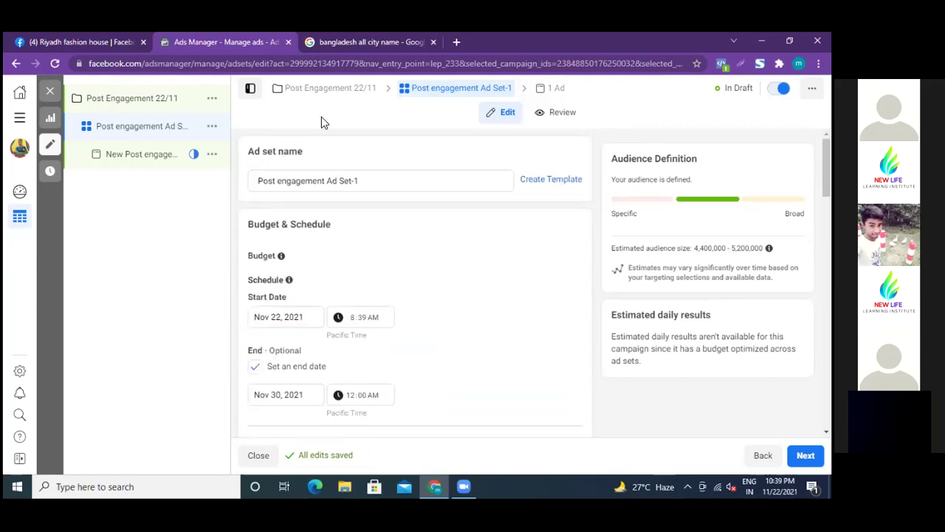
scroll(236, 314, "down", 3)
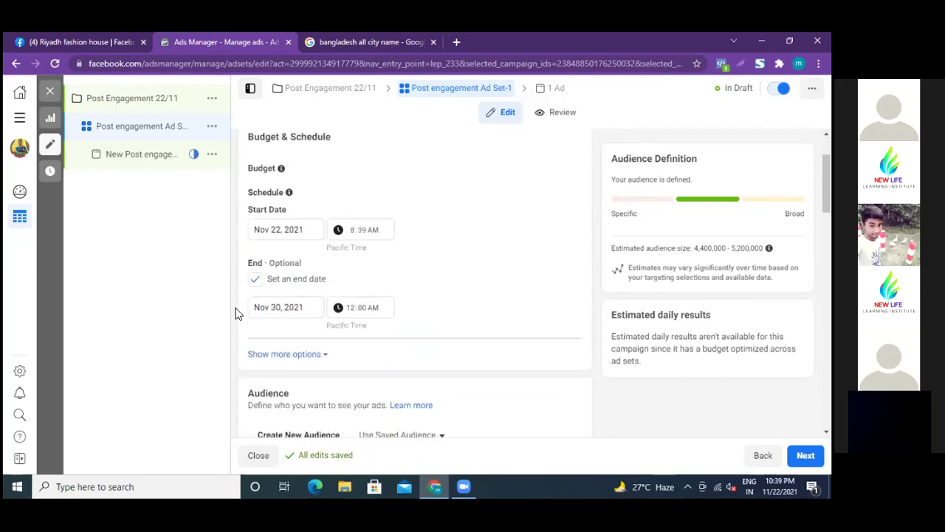
scroll(236, 314, "down", 2)
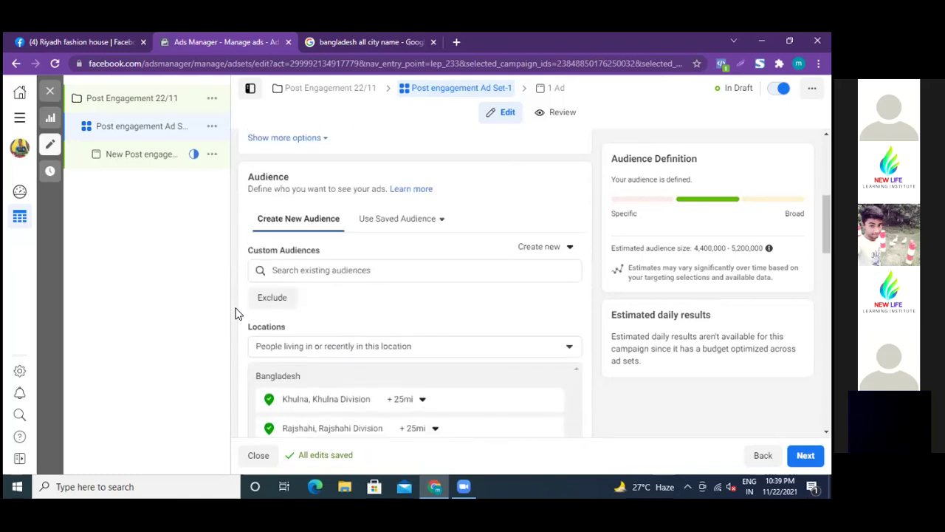
scroll(236, 313, "down", 2)
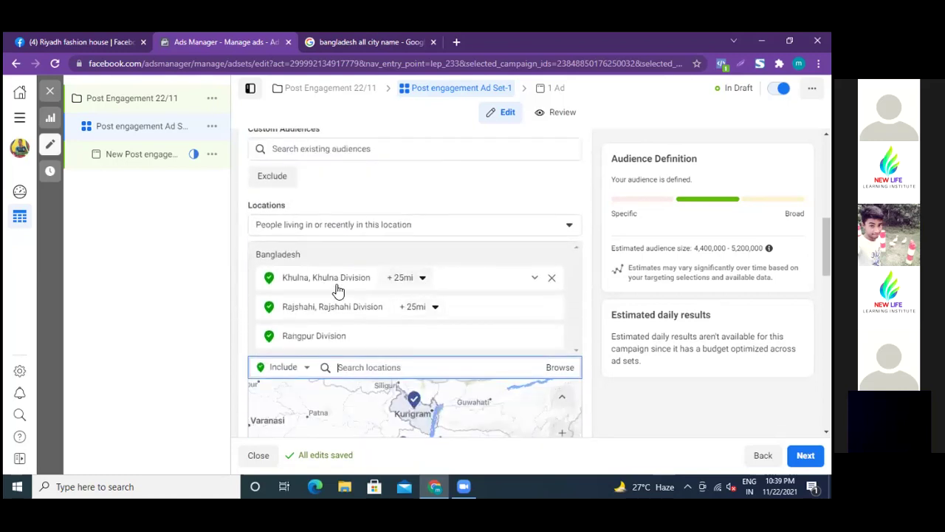
left_click(421, 278)
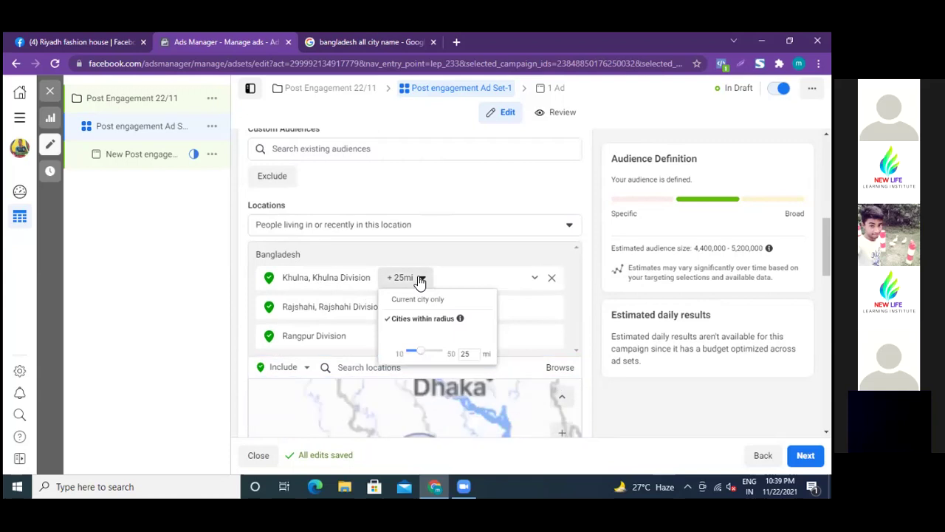
left_click_drag(420, 353, 437, 355)
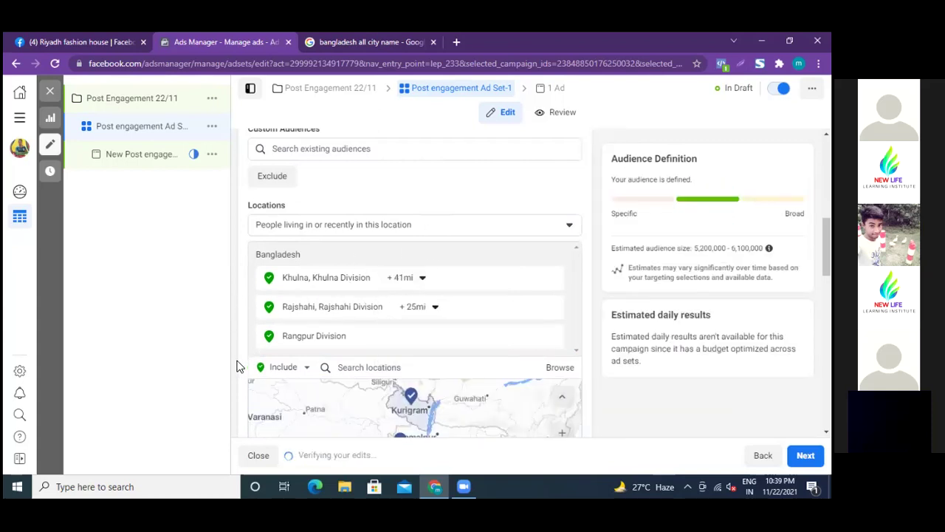
Set the targeting radius around Rajshahi, Rajshahi Division to 41 mi
scroll(238, 365, "down", 2)
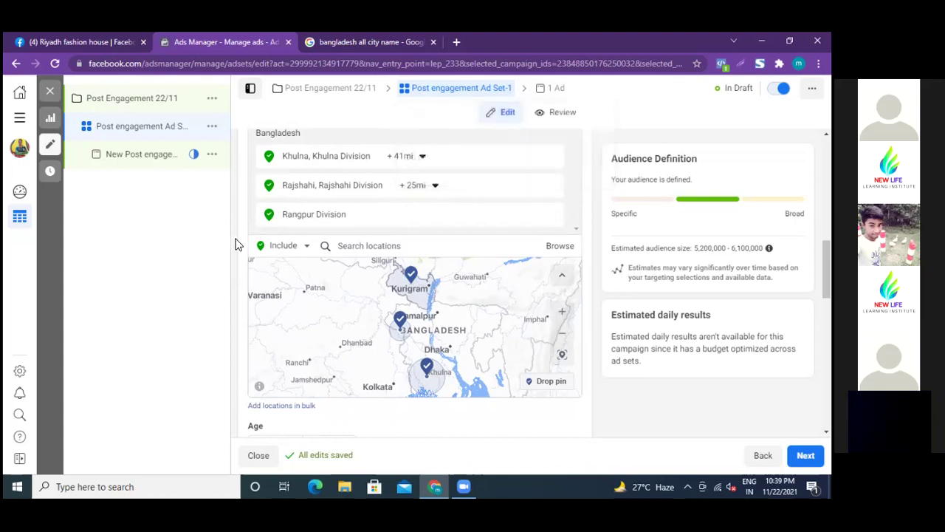
left_click(436, 186)
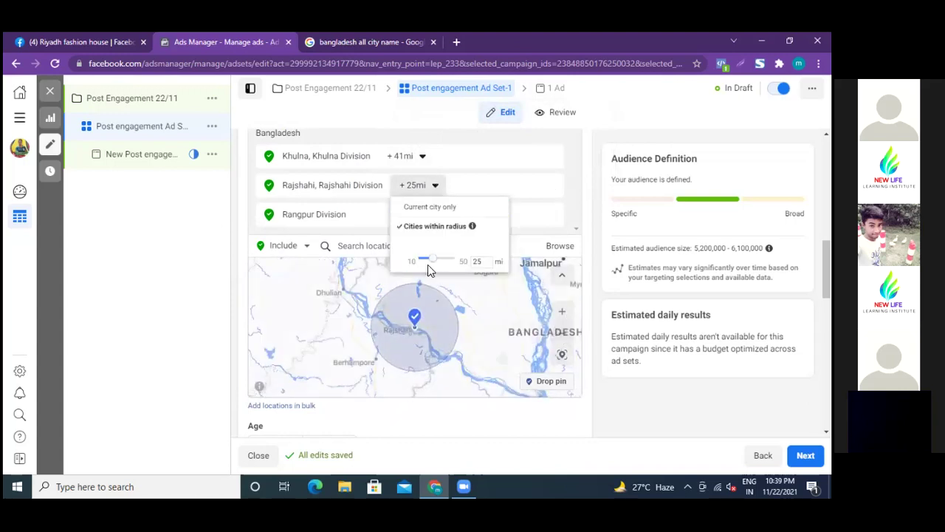
left_click_drag(434, 265, 451, 263)
left_click(237, 160)
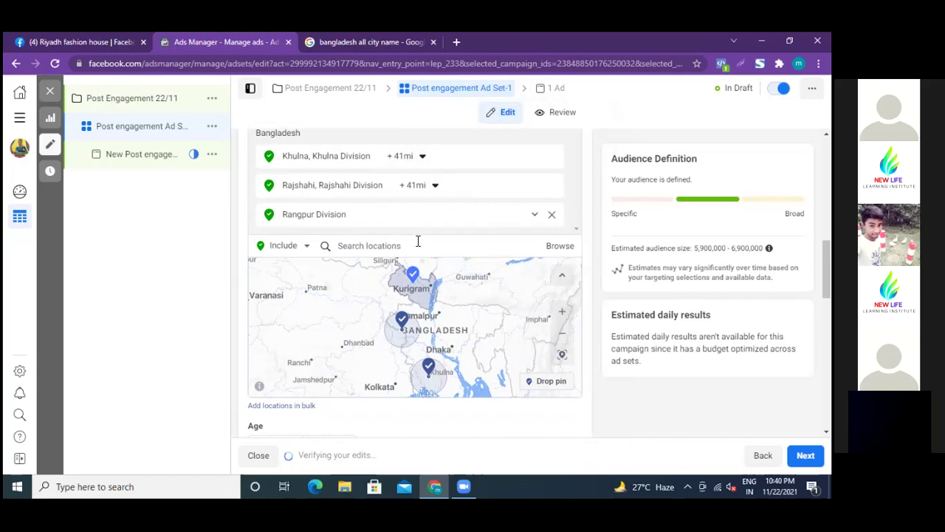
Check the options available for the Rangpur Division location and review the ad set's schedule and targeted locations
left_click(536, 217)
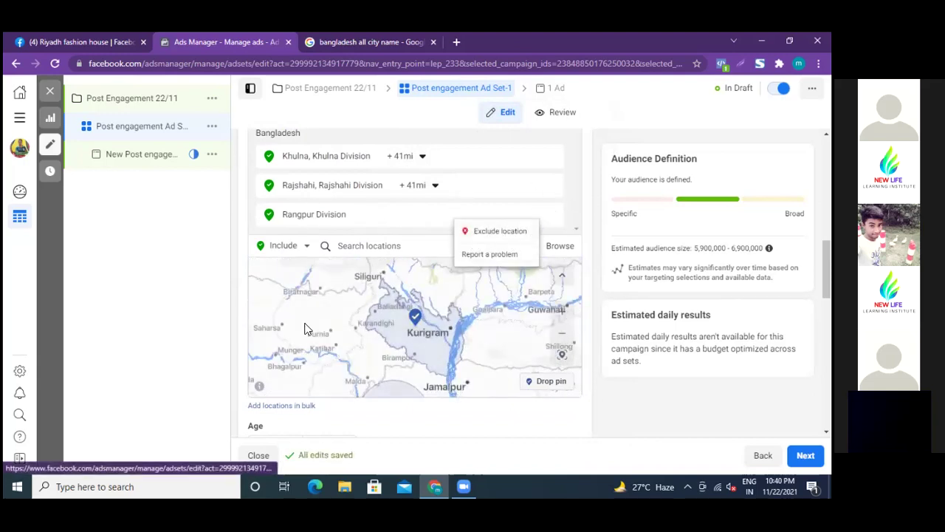
left_click(239, 279)
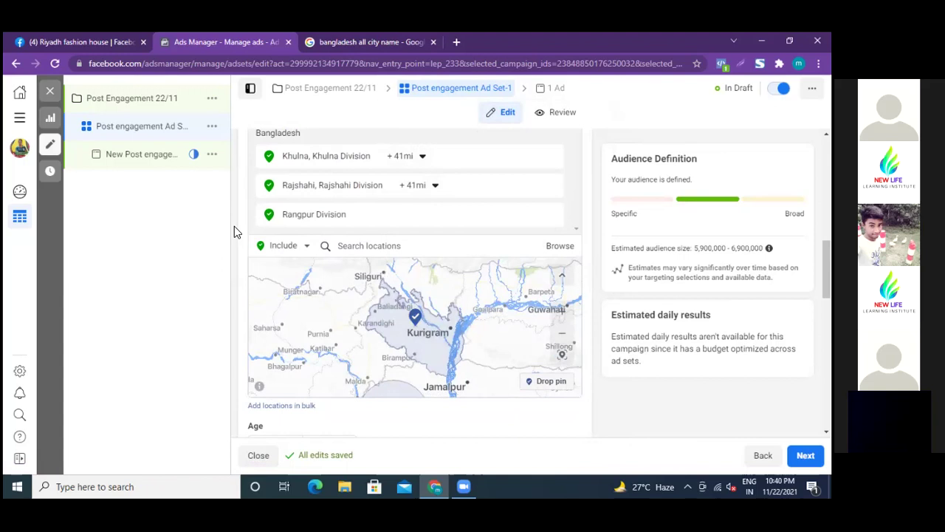
scroll(234, 229, "up", 3)
scroll(234, 228, "up", 4)
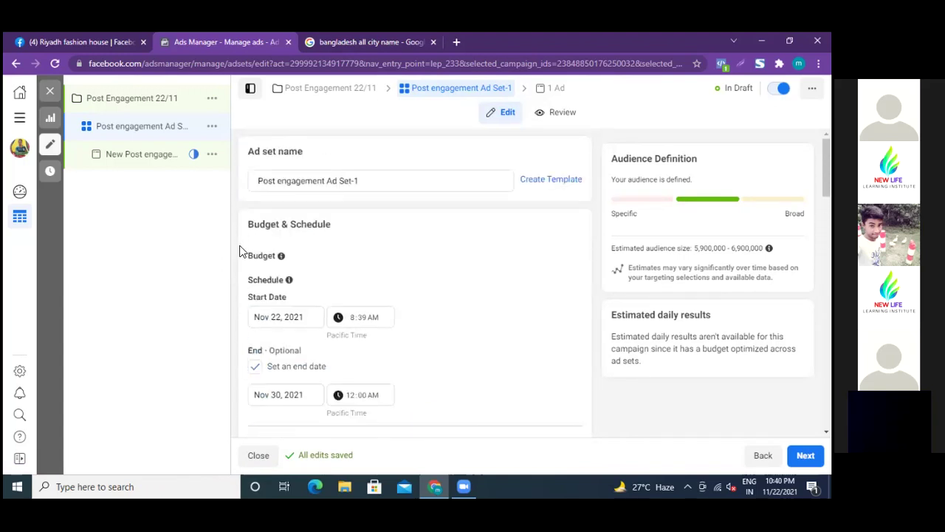
scroll(239, 247, "down", 3)
scroll(239, 251, "down", 4)
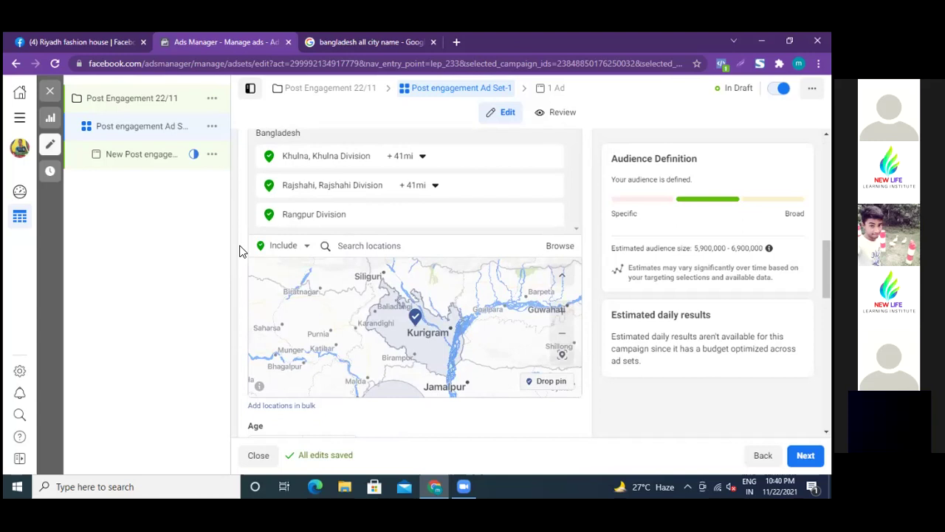
scroll(239, 251, "up", 4)
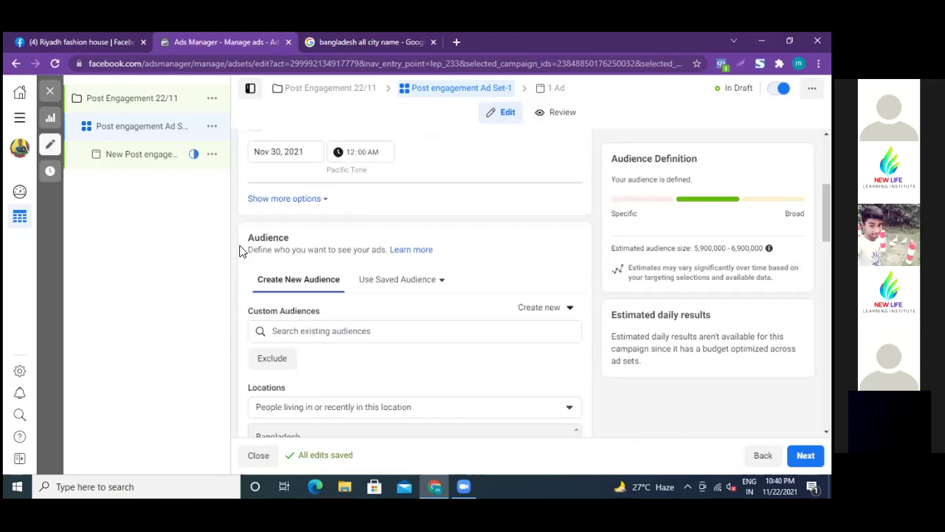
scroll(239, 251, "down", 4)
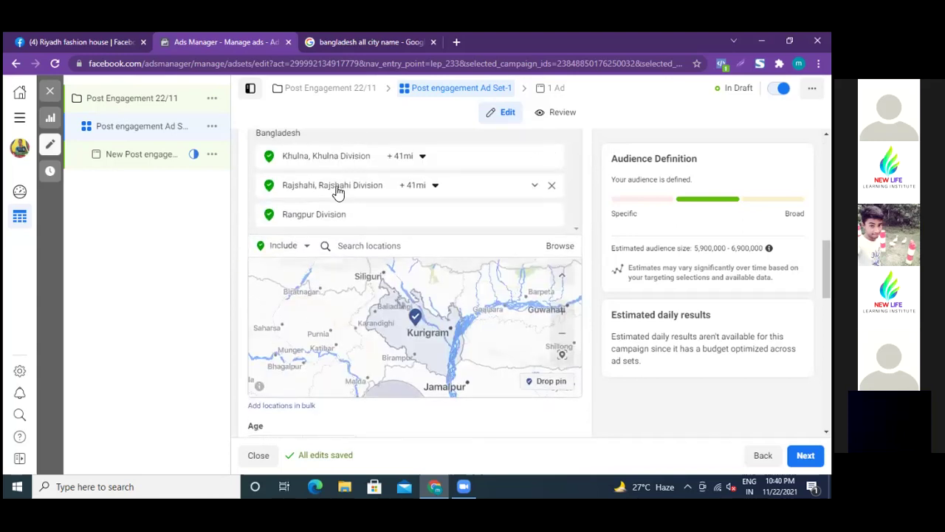
Go through the ad set from its name down to the age, gender, detailed targeting and language settings
scroll(238, 245, "up", 10)
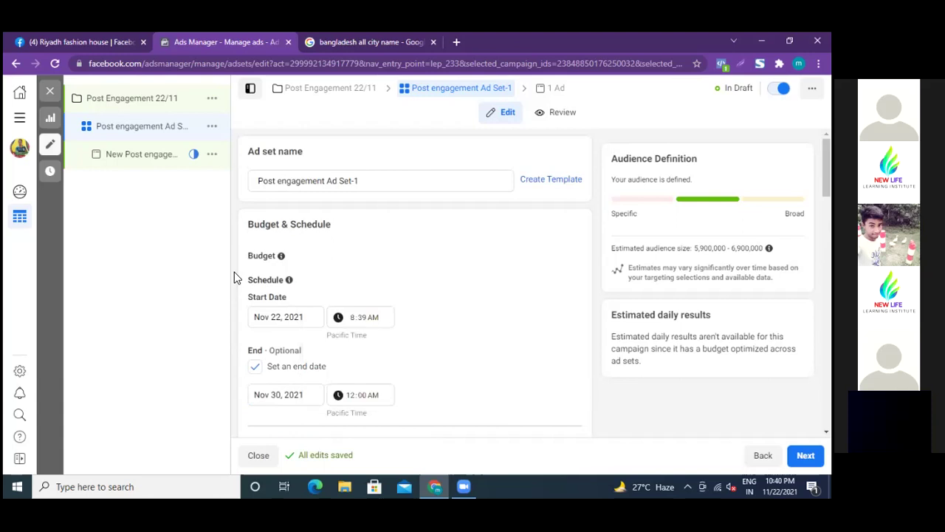
scroll(234, 272, "down", 1)
scroll(234, 272, "down", 5)
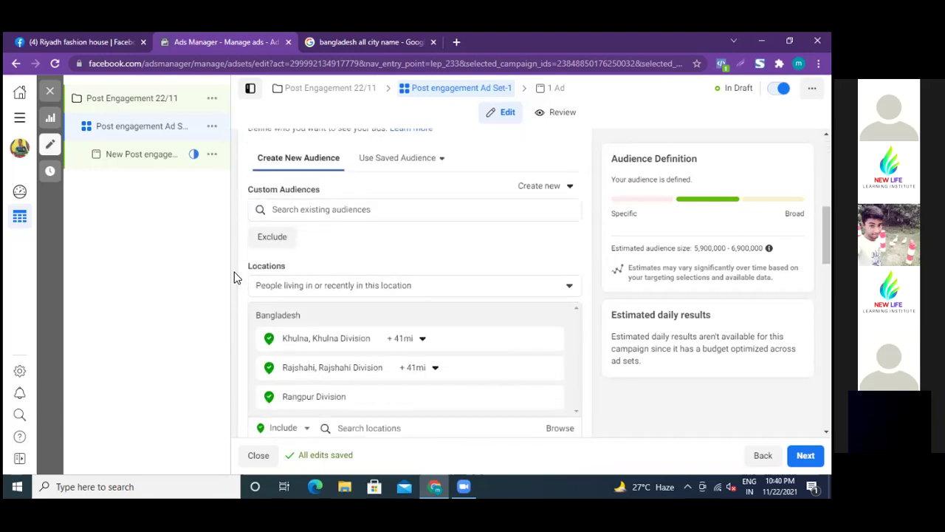
scroll(234, 272, "down", 7)
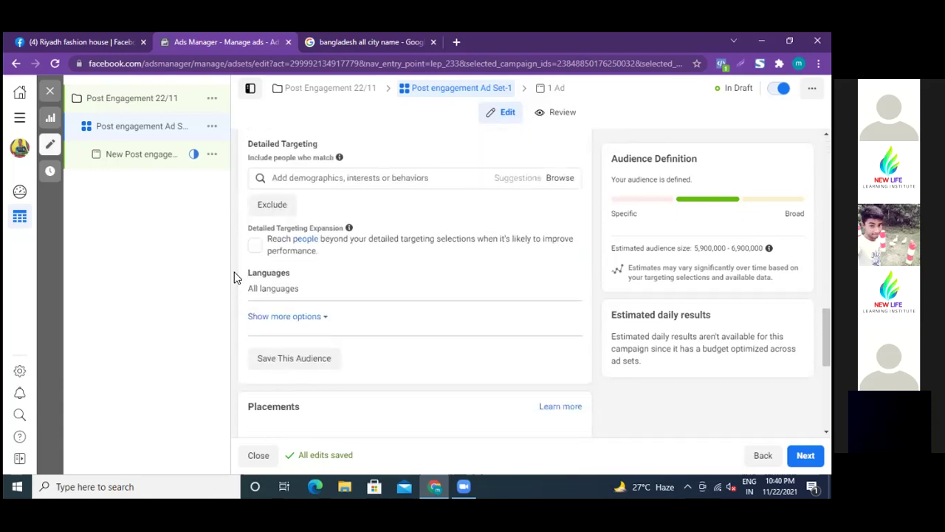
scroll(235, 272, "up", 1)
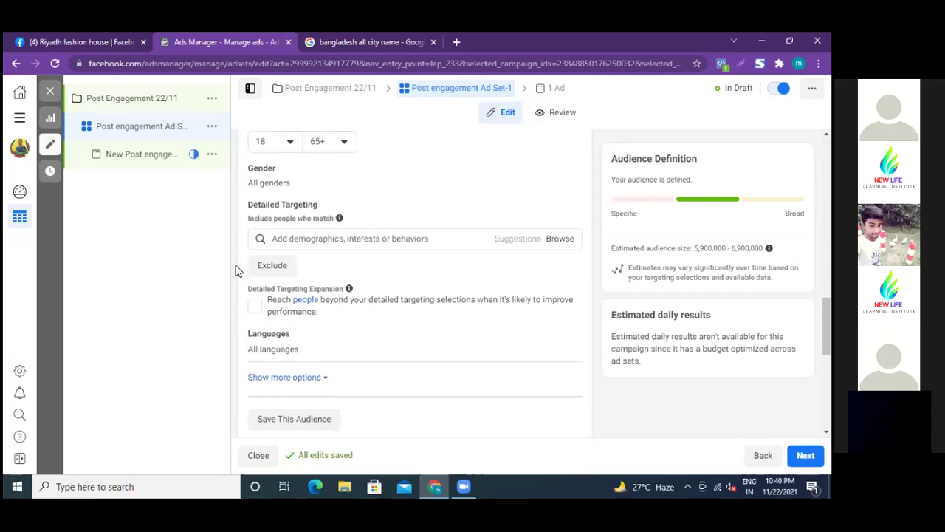
scroll(235, 271, "up", 1)
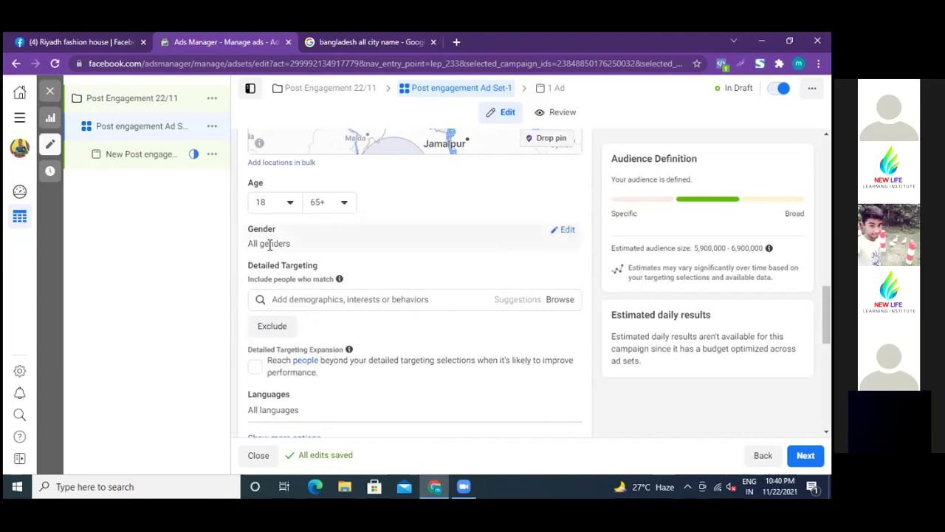
Check the jacket post on the Riyadh fashion house Page and set the ad set's audience gender to Women
scroll(237, 331, "down", 2)
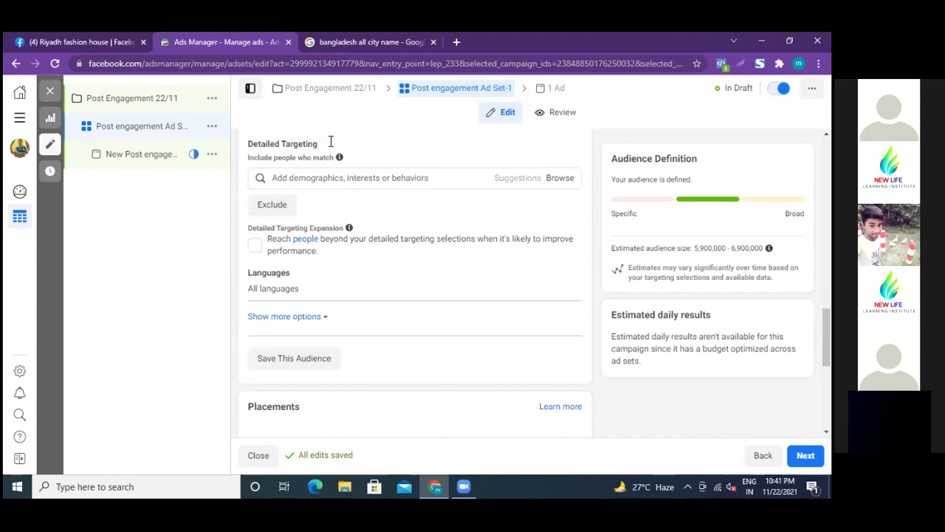
left_click(76, 42)
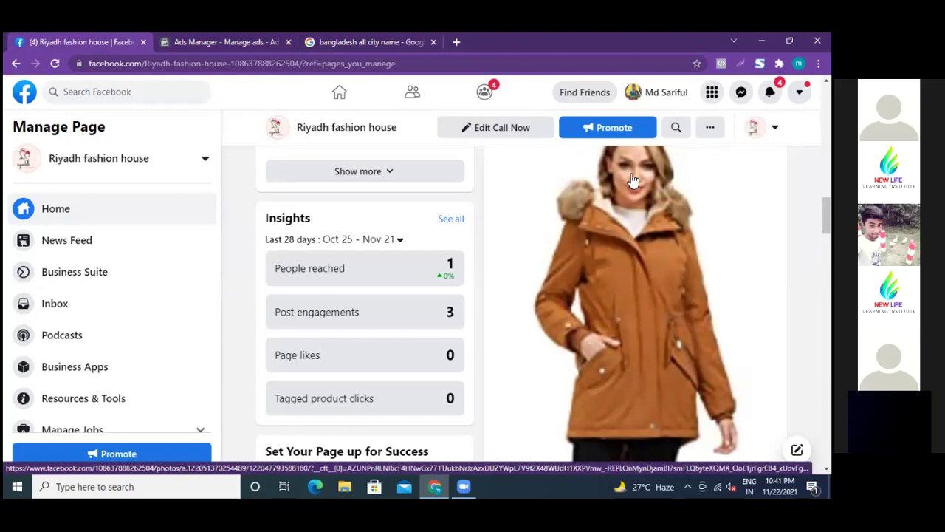
left_click(250, 41)
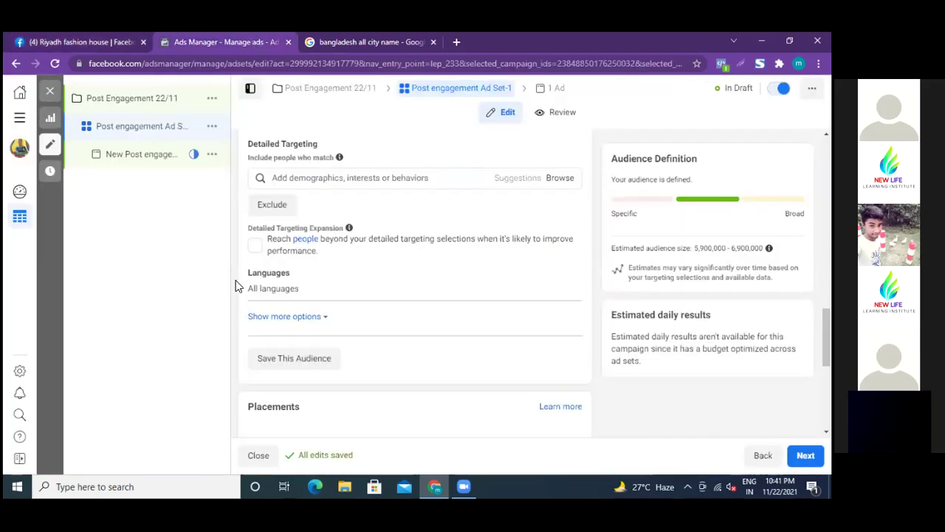
scroll(236, 281, "up", 2)
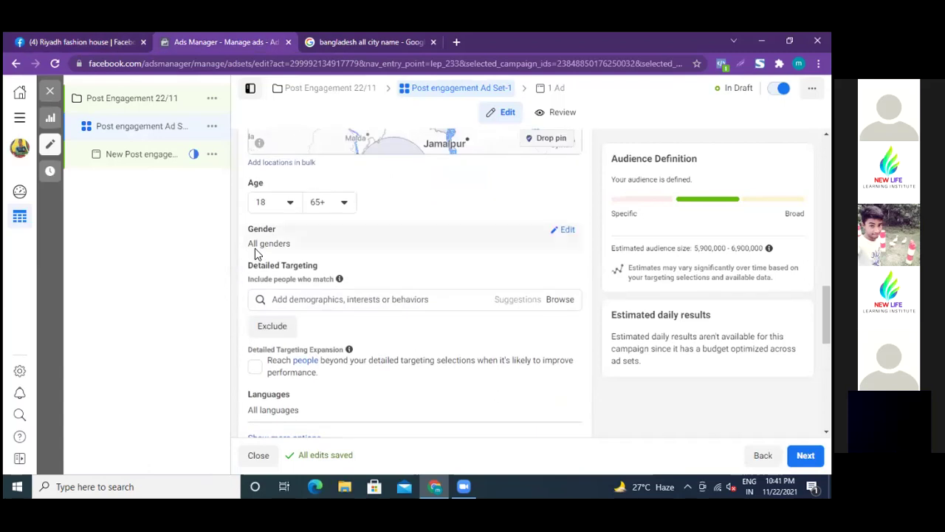
left_click(568, 231)
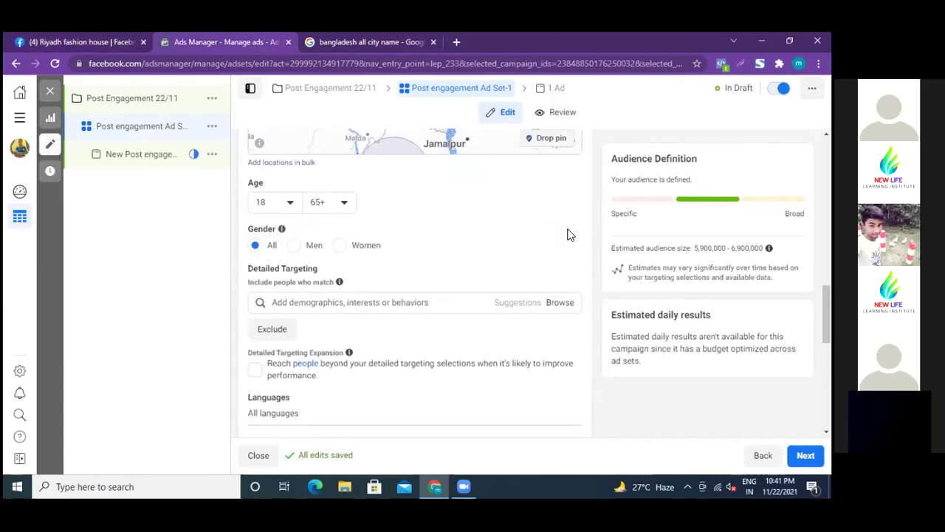
left_click(338, 246)
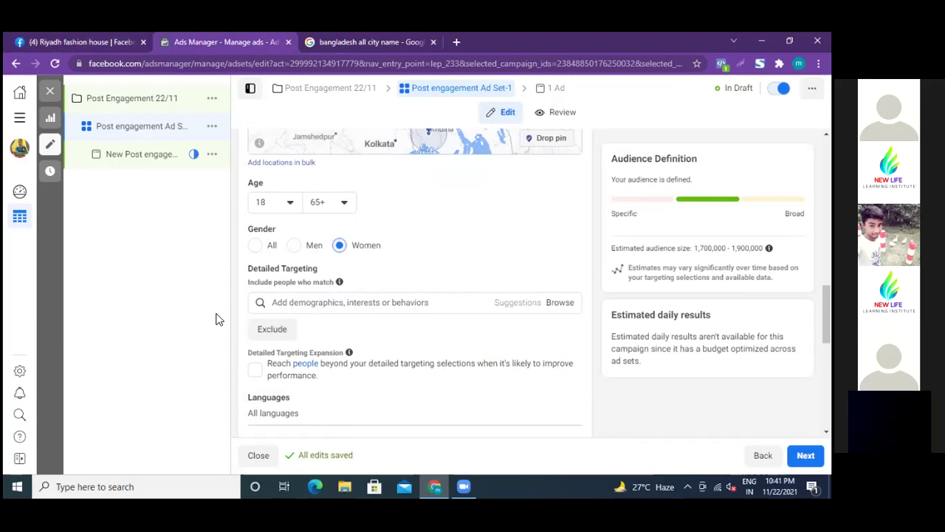
Compare the jacket photo on the Riyadh fashion house Page with the ad set's age and gender targeting
left_click(99, 41)
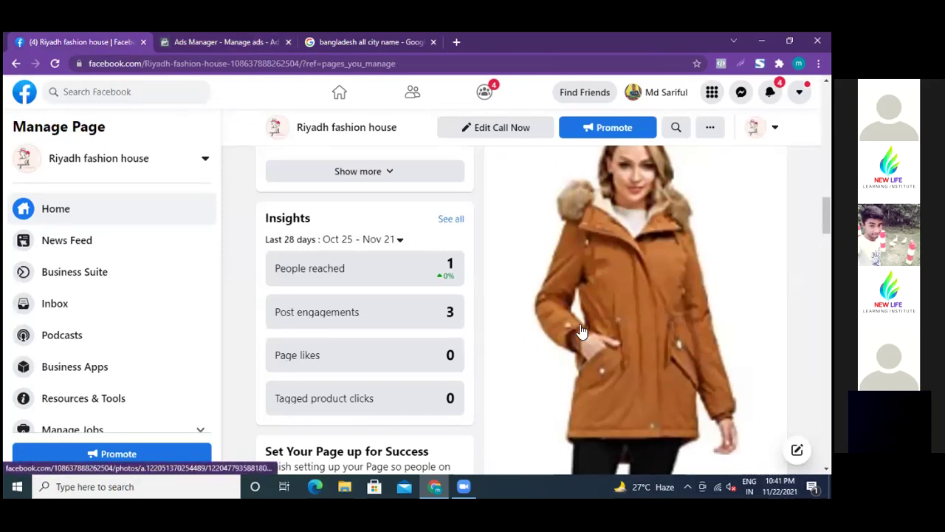
left_click(228, 45)
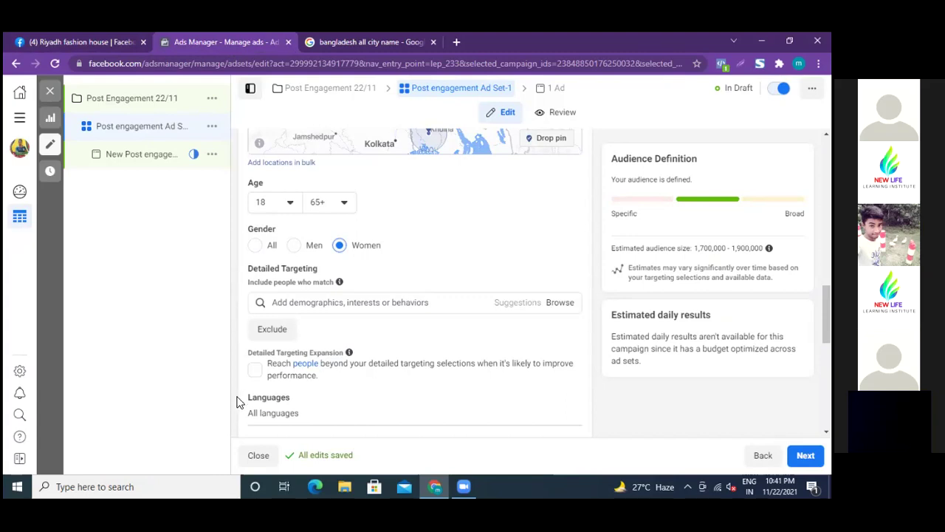
left_click(95, 44)
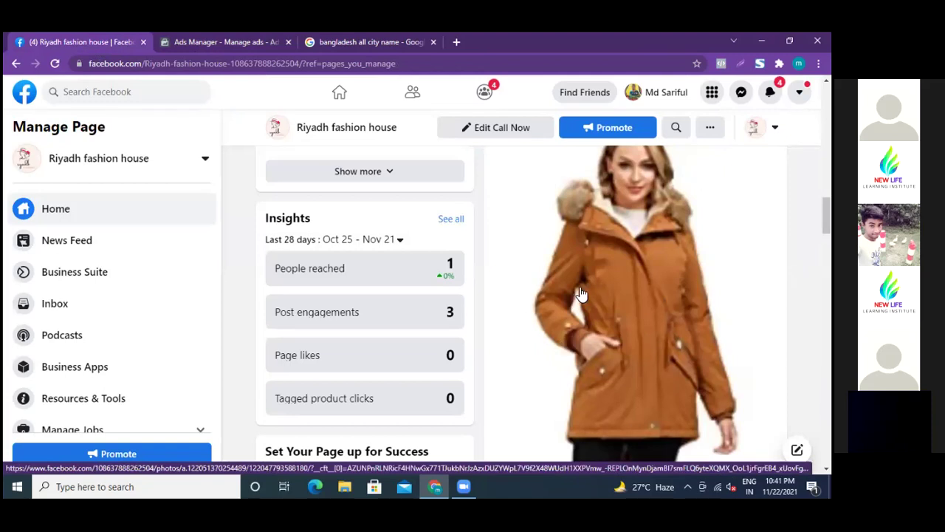
left_click(226, 45)
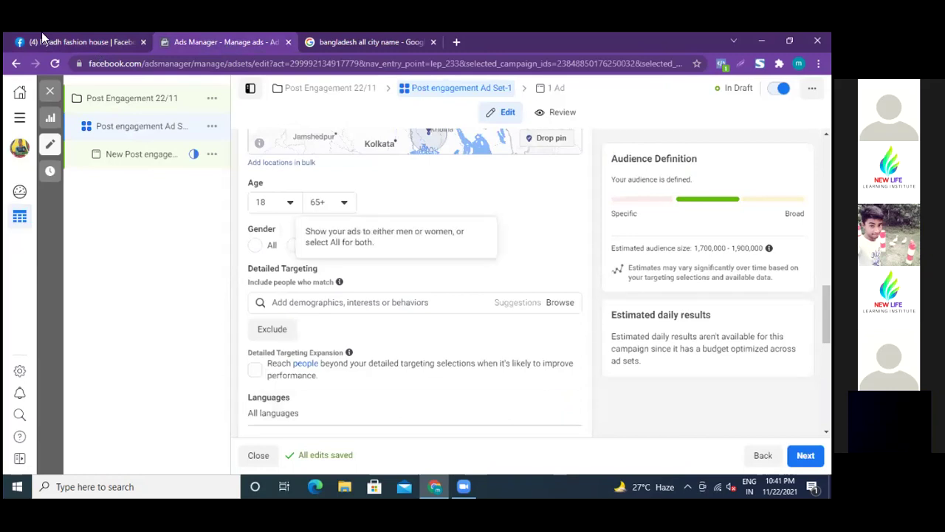
left_click(65, 41)
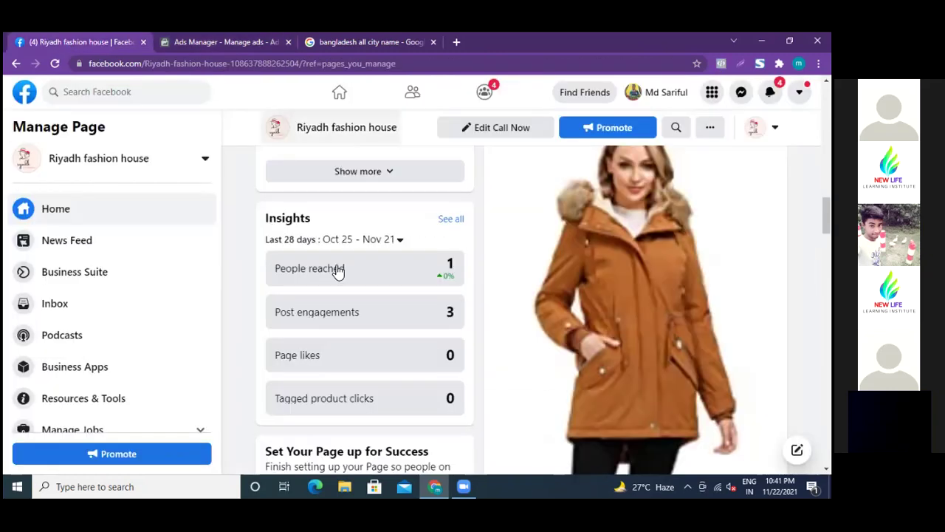
left_click(225, 38)
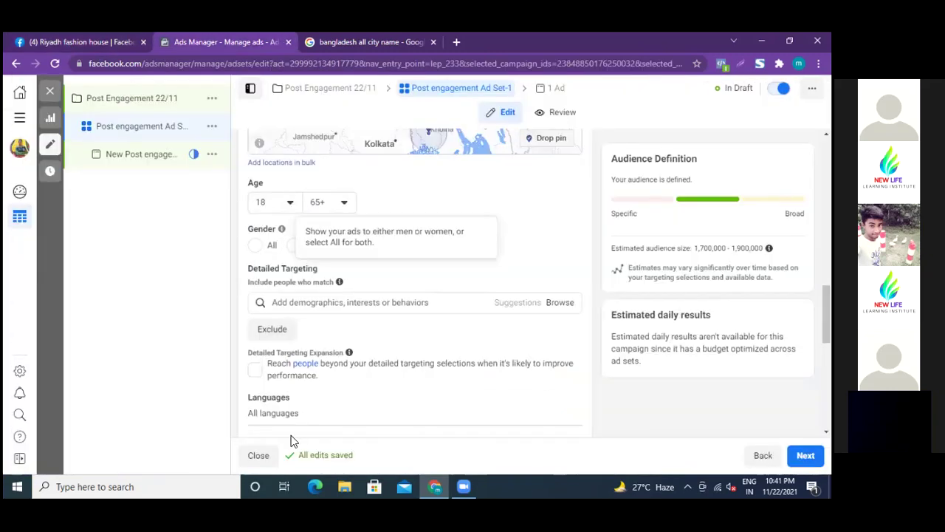
left_click(86, 44)
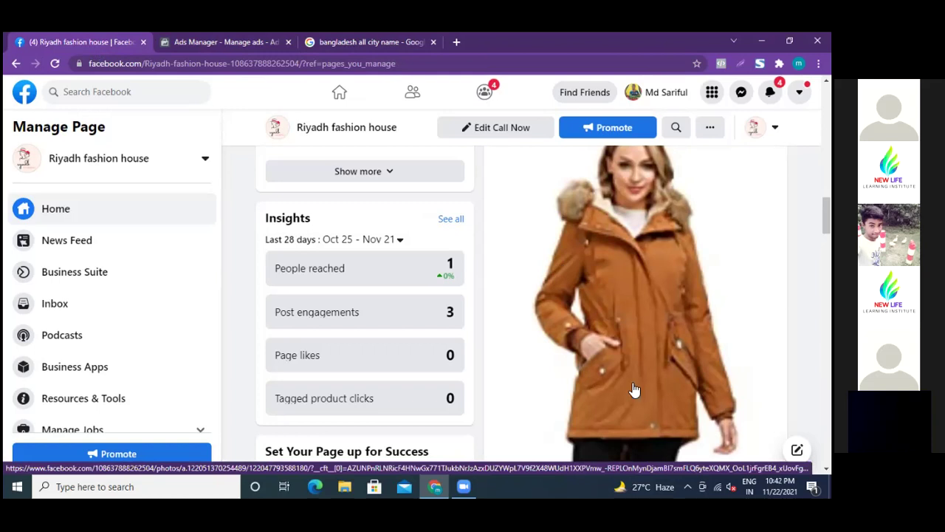
left_click(228, 43)
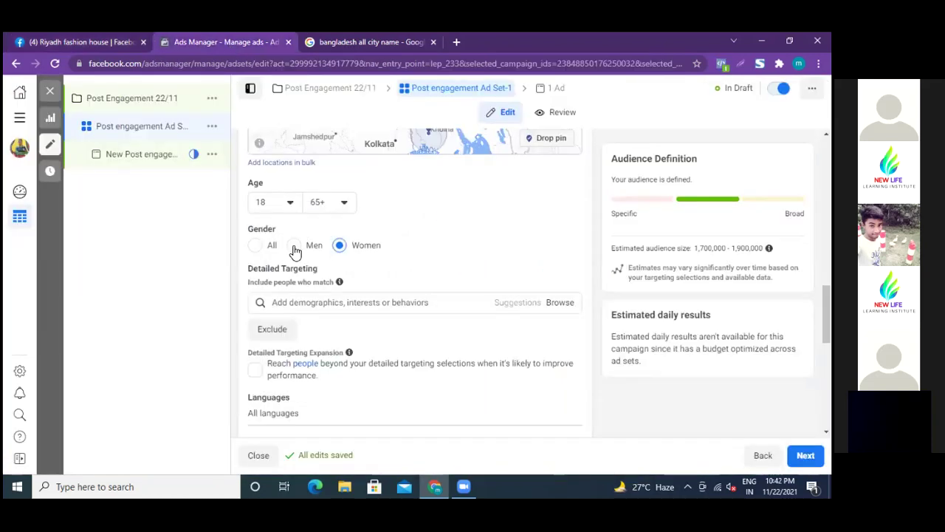
Set the maximum age of the ad set's audience to 40
left_click(344, 206)
scroll(333, 313, "up", 3)
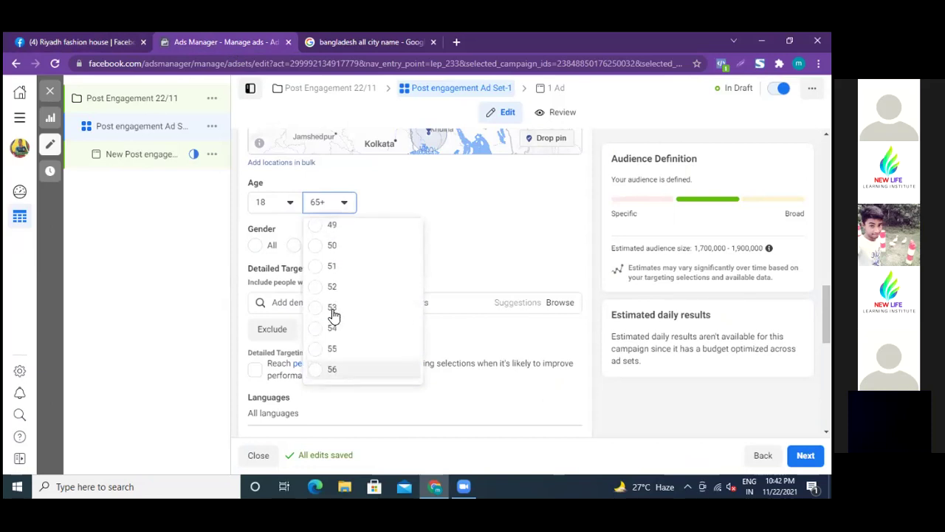
scroll(334, 302, "up", 1)
scroll(334, 300, "up", 2)
scroll(334, 300, "up", 2)
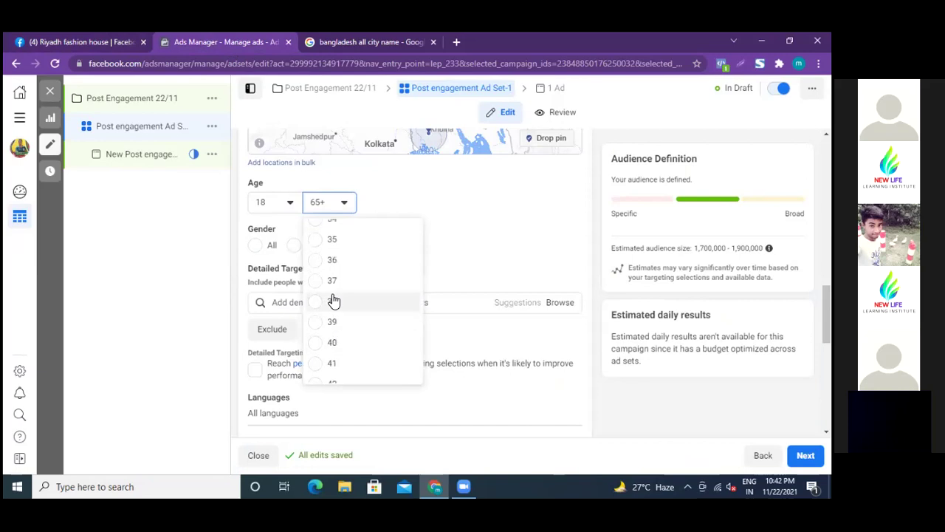
left_click(313, 341)
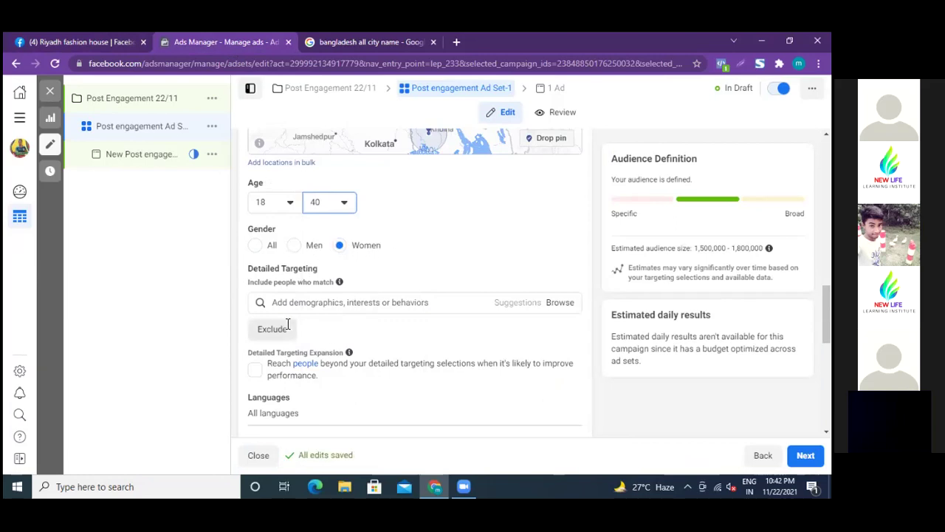
Add the "Online shopping" interest to the ad set's detailed targeting
scroll(233, 299, "down", 1)
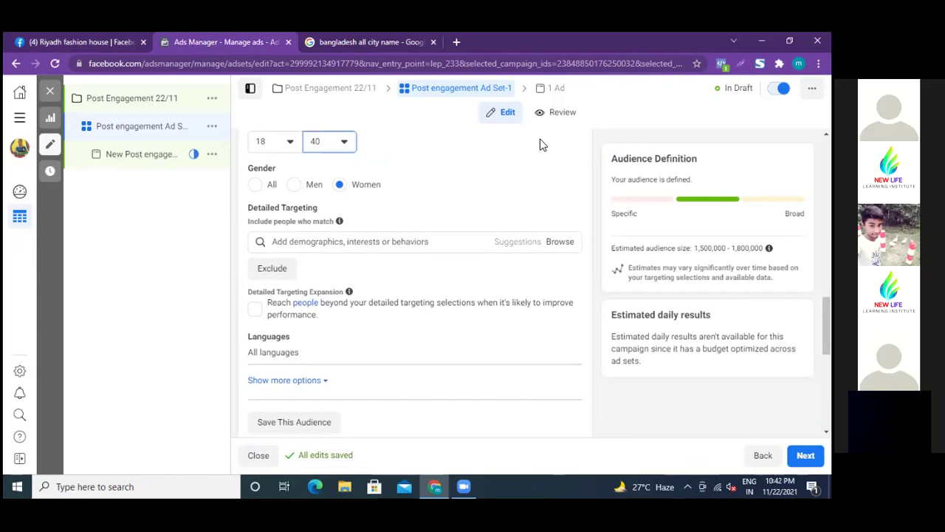
left_click(365, 241)
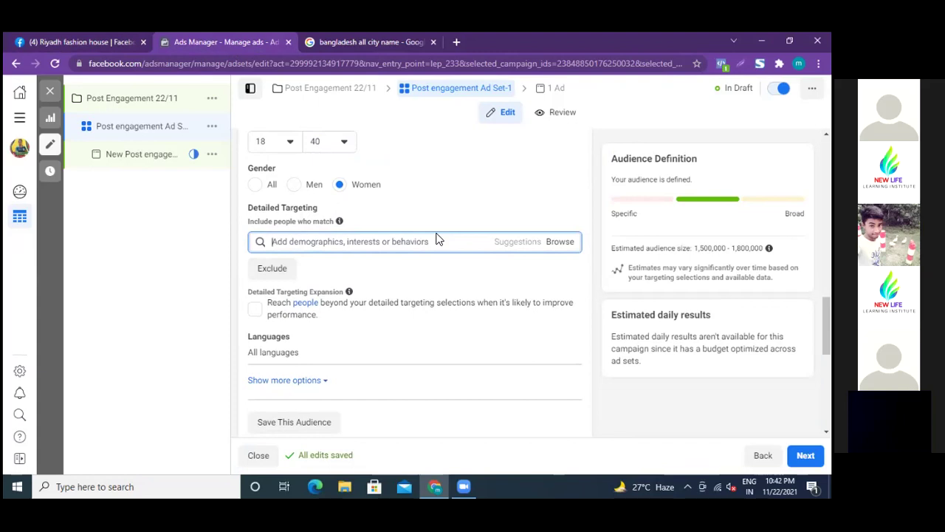
type("online sh")
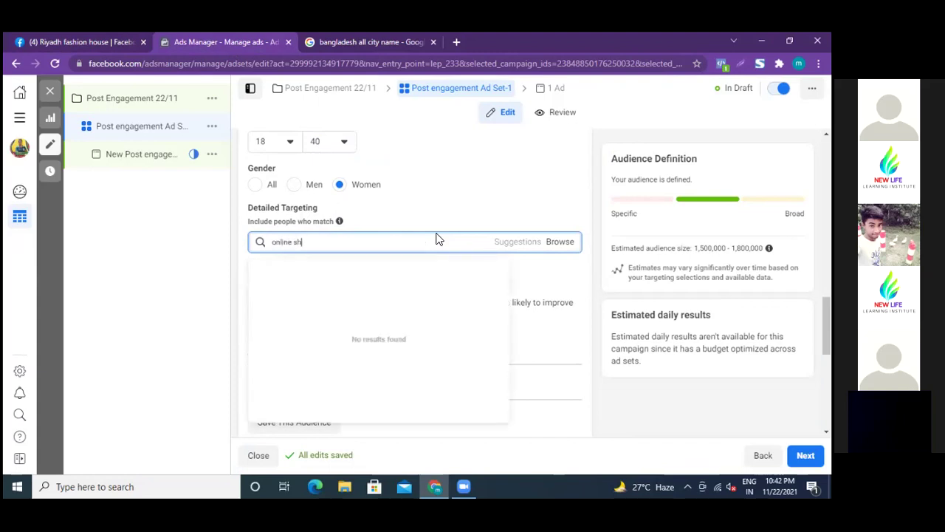
type("oping")
key("BackSpace")
key("BackSpace")
type("ng")
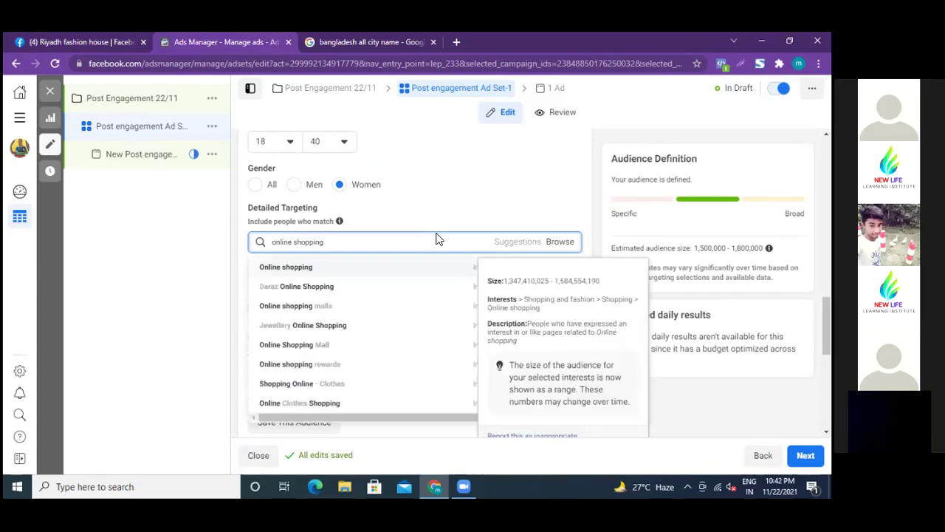
left_click(287, 269)
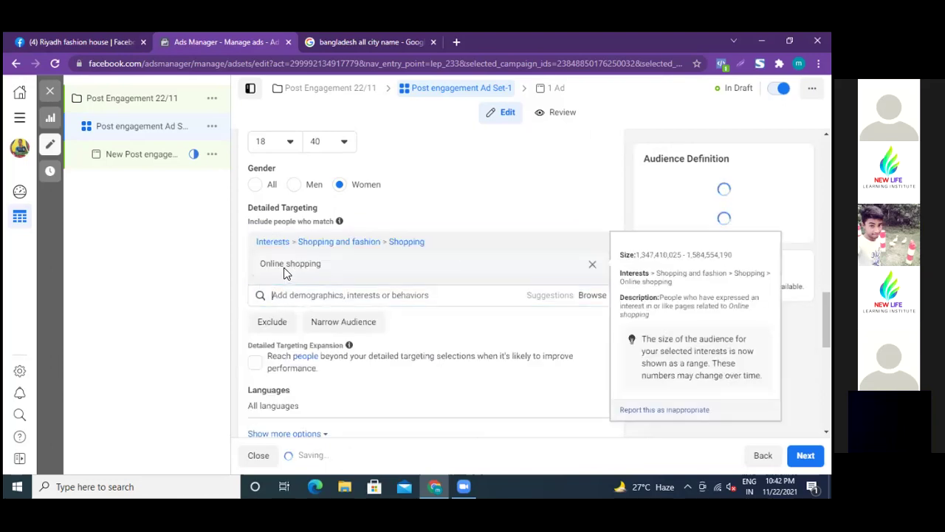
Find "online shopping" interests again and add "Daraz Online Shopping" to the detailed targeting
left_click(316, 297)
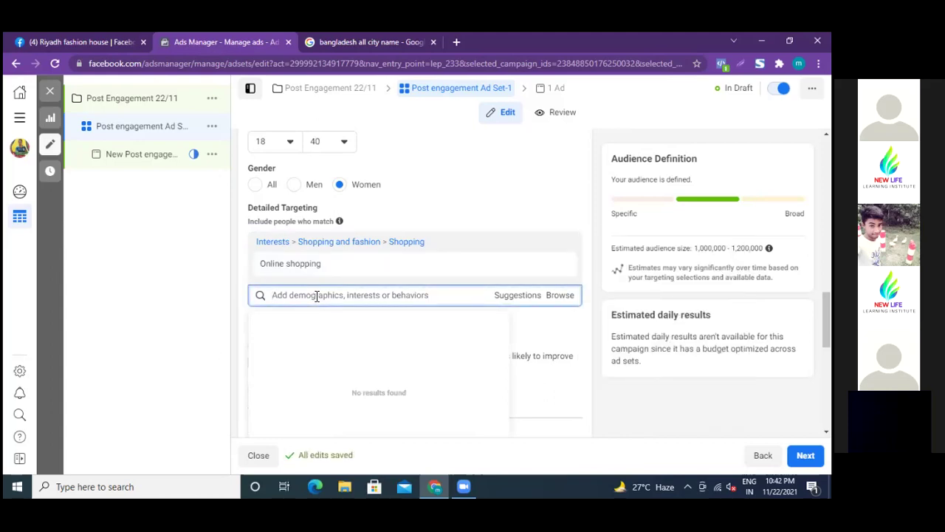
type("online shopping")
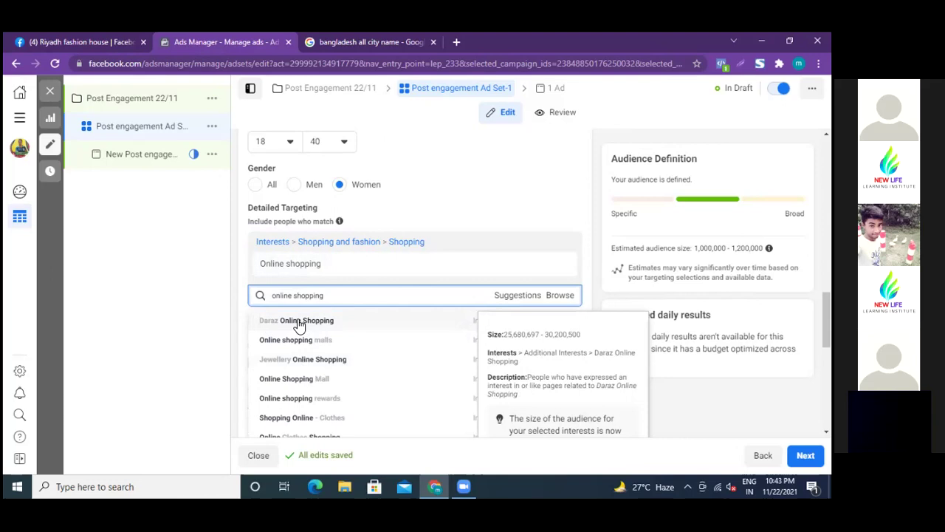
mouse_move(329, 327)
left_click(329, 327)
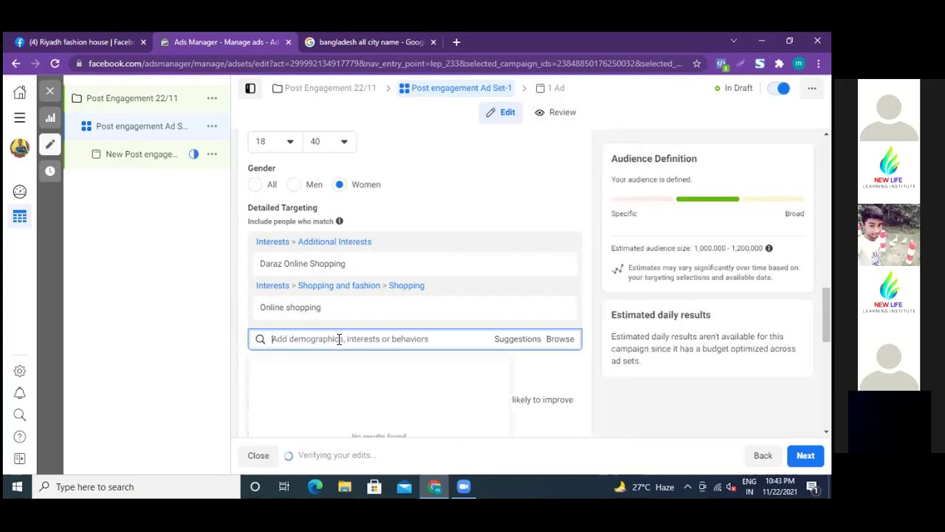
Try searching the detailed targeting options for "women jacket" and clear the search term
type("women")
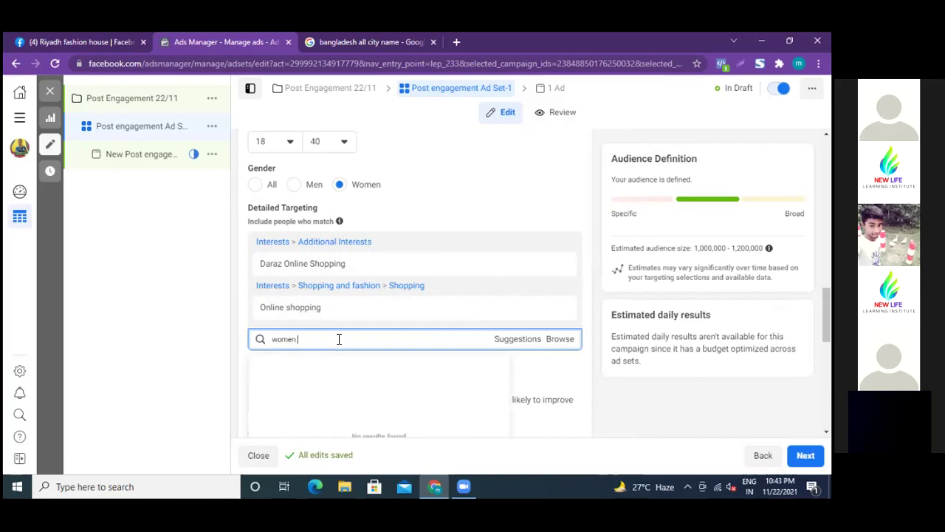
type(" jacket")
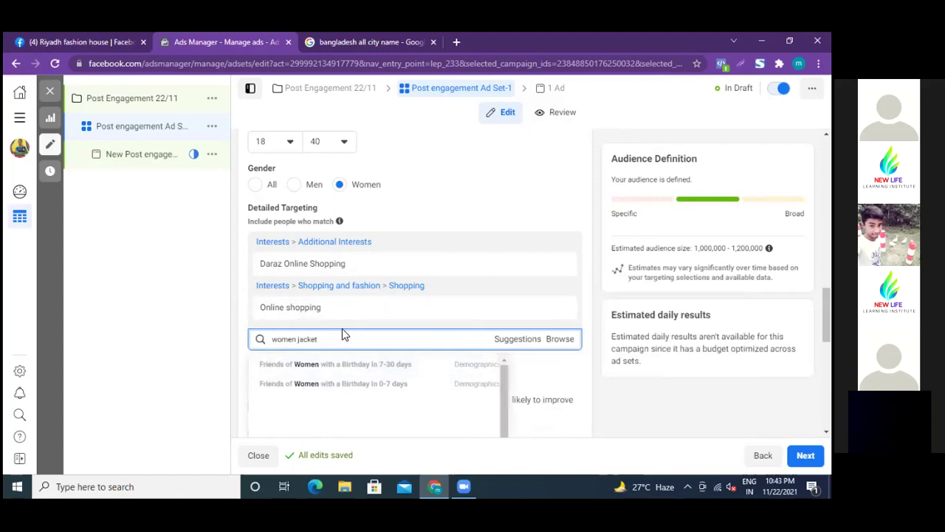
triple_click(390, 339)
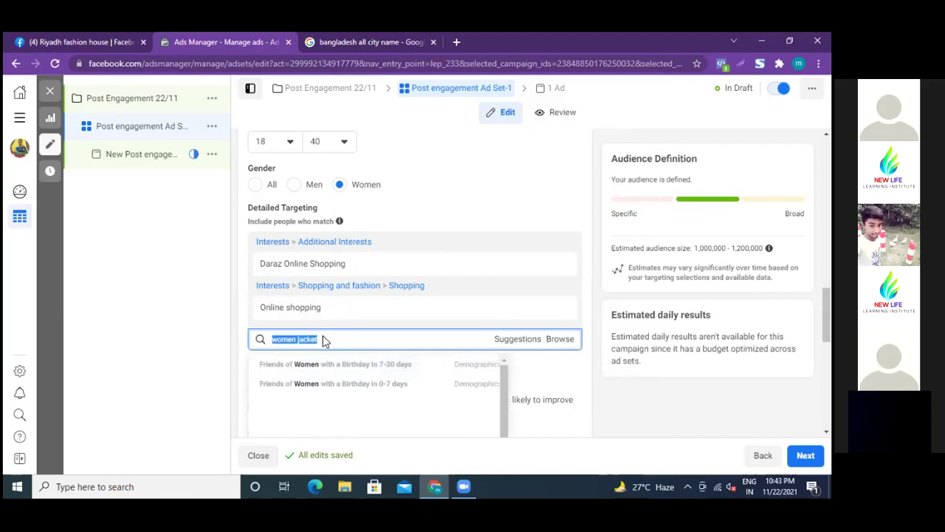
left_click(367, 339)
key("BackSpace")
key("BackSpace")
key("BackSpace")
key("BackSpace")
key("BackSpace")
key("BackSpace")
key("BackSpace")
key("BackSpace")
key("BackSpace")
key("BackSpace")
key("BackSpace")
key("BackSpace")
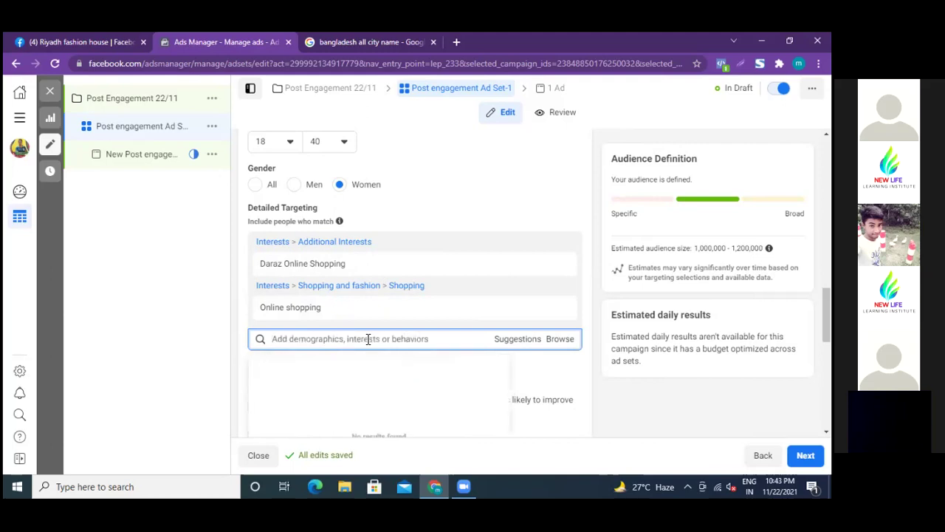
Search the detailed targeting options for "winter jacket" and shorten the search term to "winter"
type("winter")
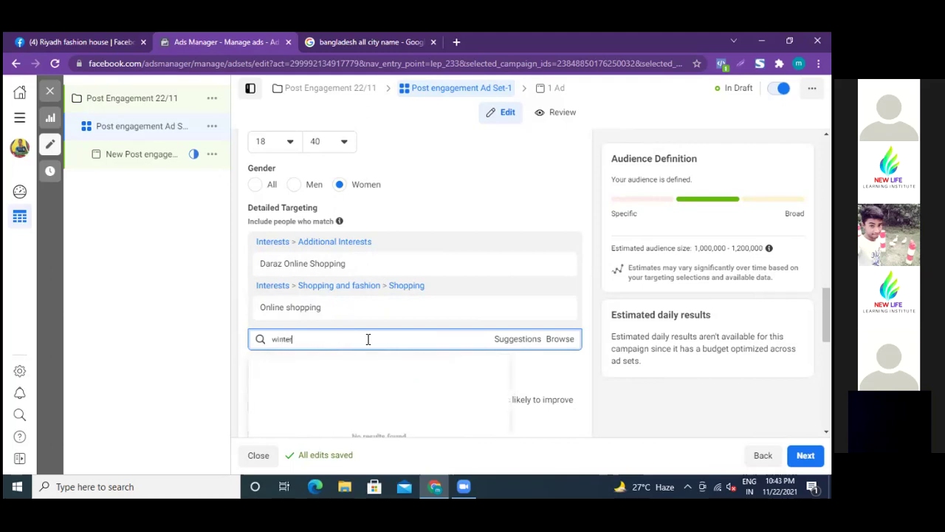
type(" jacket")
key("BackSpace")
key("BackSpace")
key("BackSpace")
key("BackSpace")
key("BackSpace")
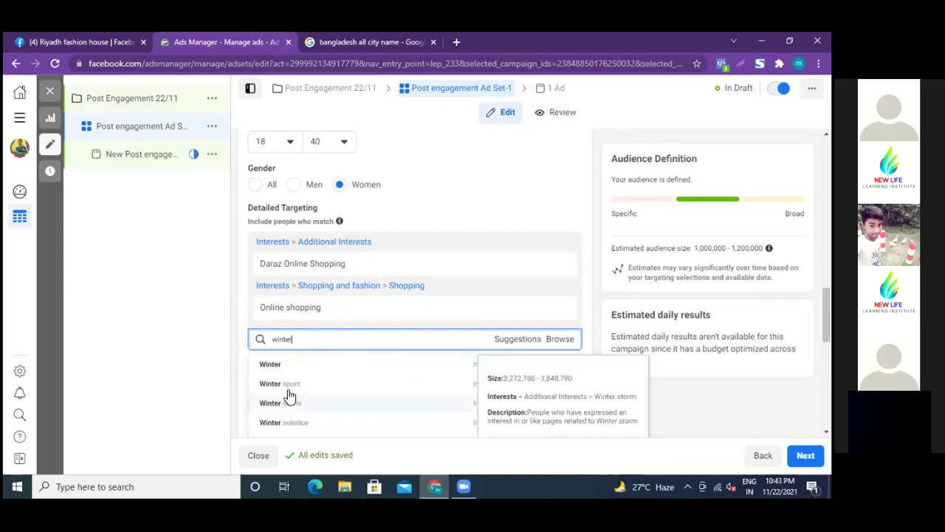
Add the "Winter clothing" interest from the matching suggestions to the ad set's detailed targeting
scroll(356, 408, "down", 1)
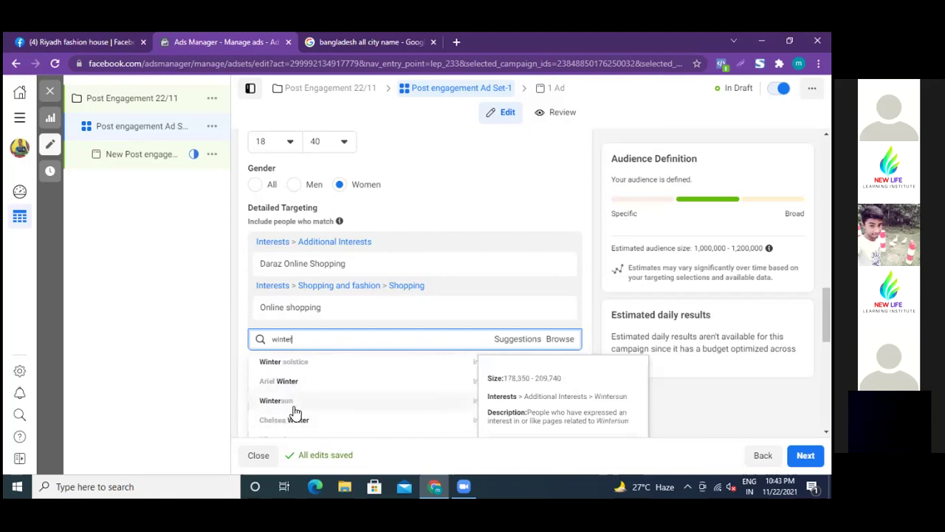
scroll(323, 407, "up", 1)
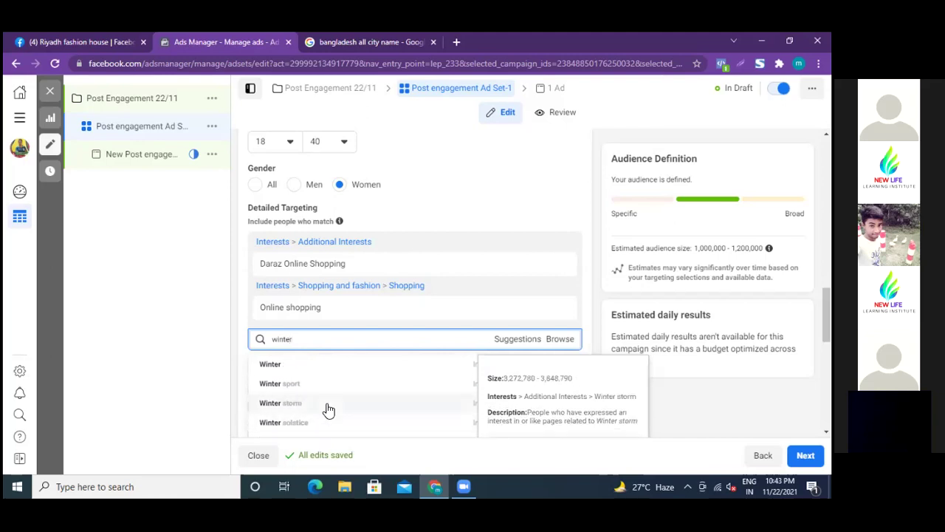
scroll(329, 409, "down", 1)
scroll(329, 409, "down", 1)
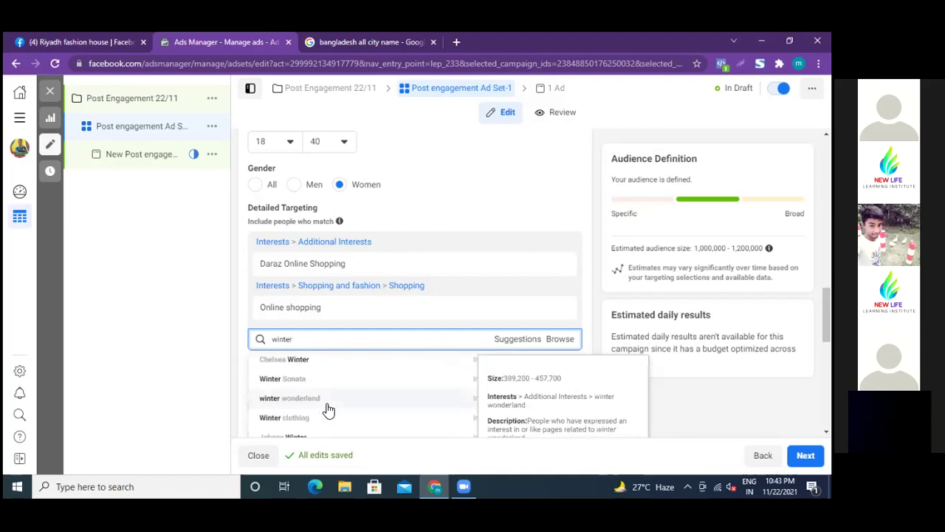
scroll(329, 410, "down", 1)
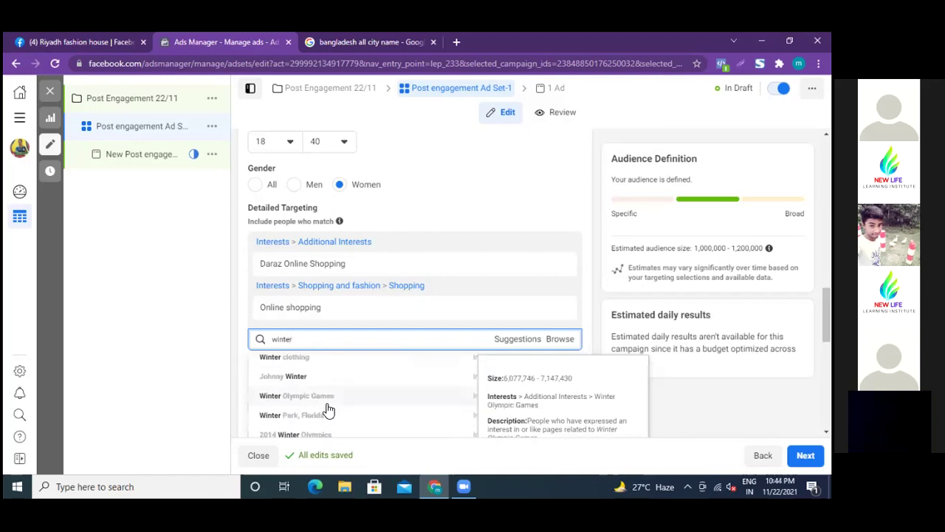
scroll(329, 410, "up", 1)
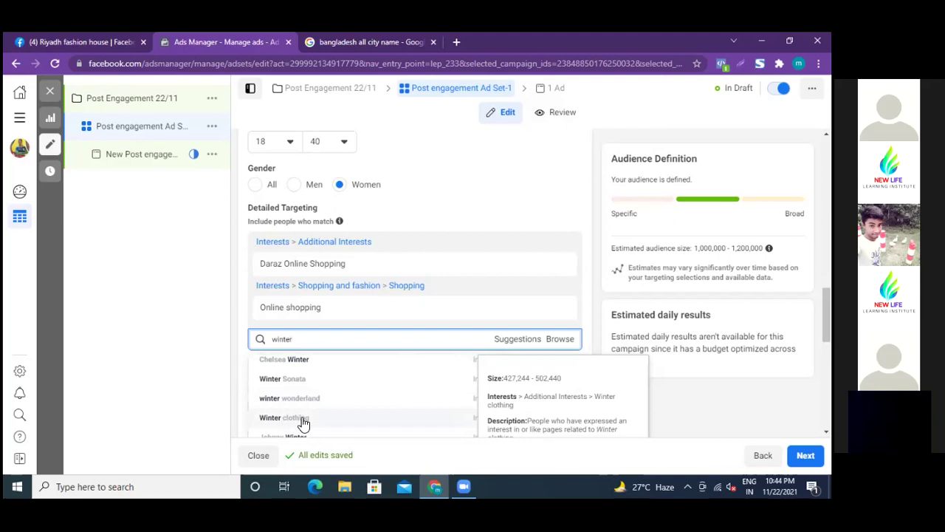
left_click(302, 419)
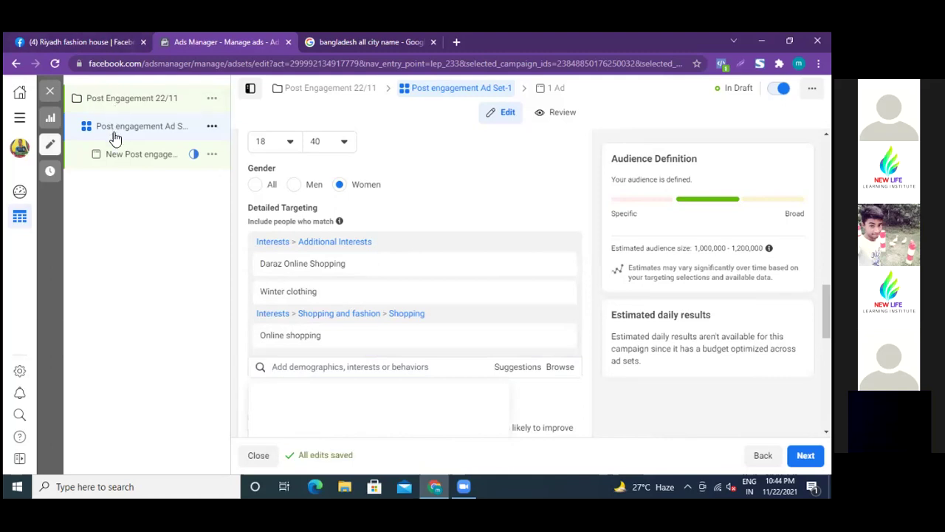
Check the jacket photo on the Riyadh fashion house page and review the interests already selected in the ad set's detailed targeting
left_click(80, 44)
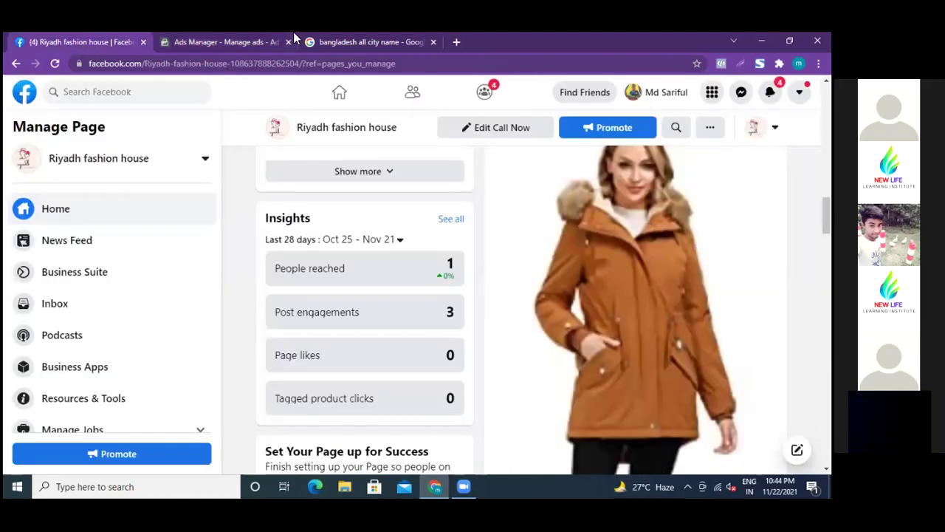
left_click(226, 45)
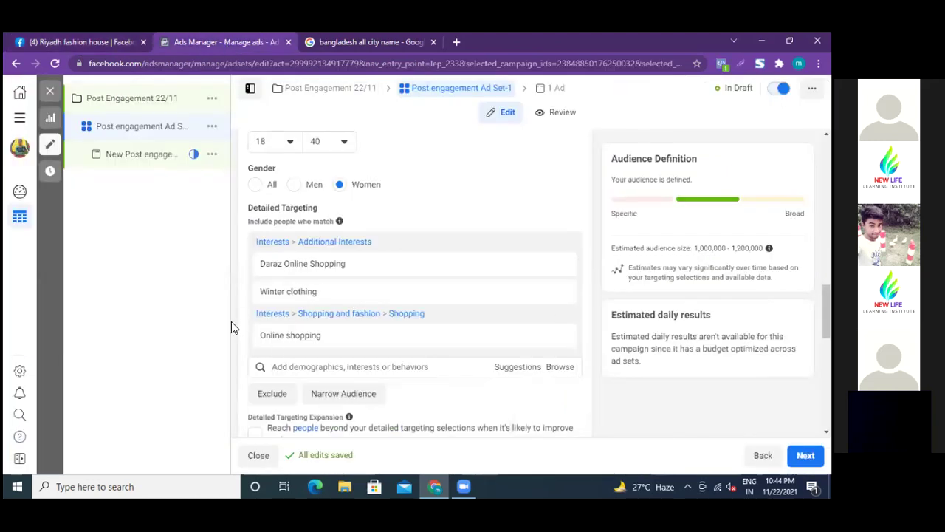
scroll(232, 327, "down", 1)
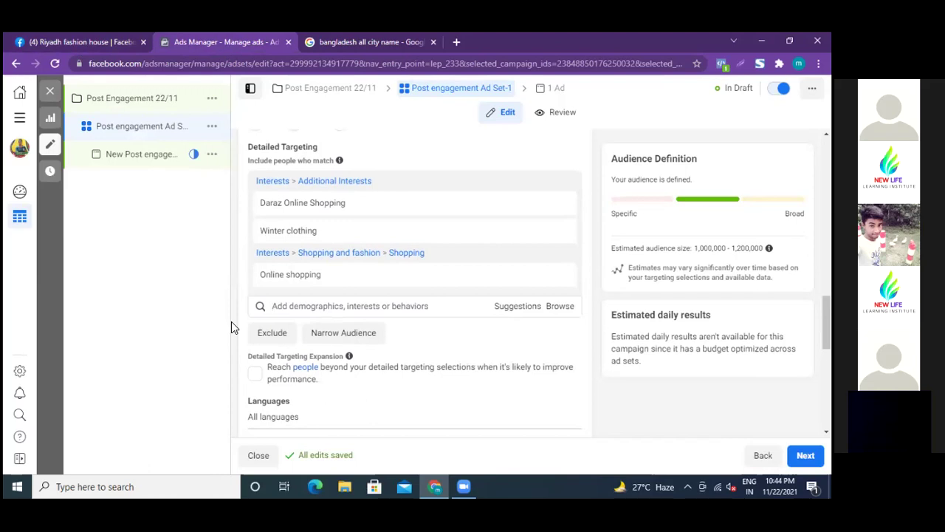
left_click(318, 307)
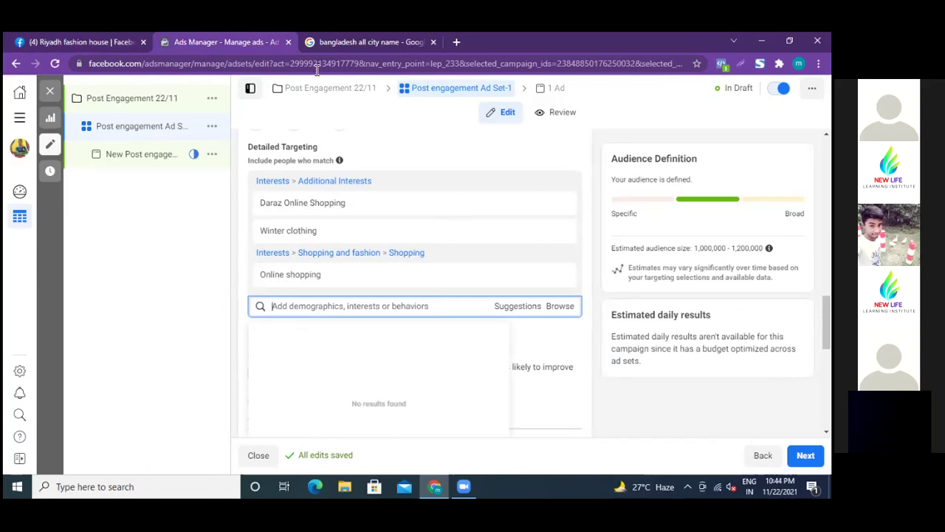
mouse_move(280, 205)
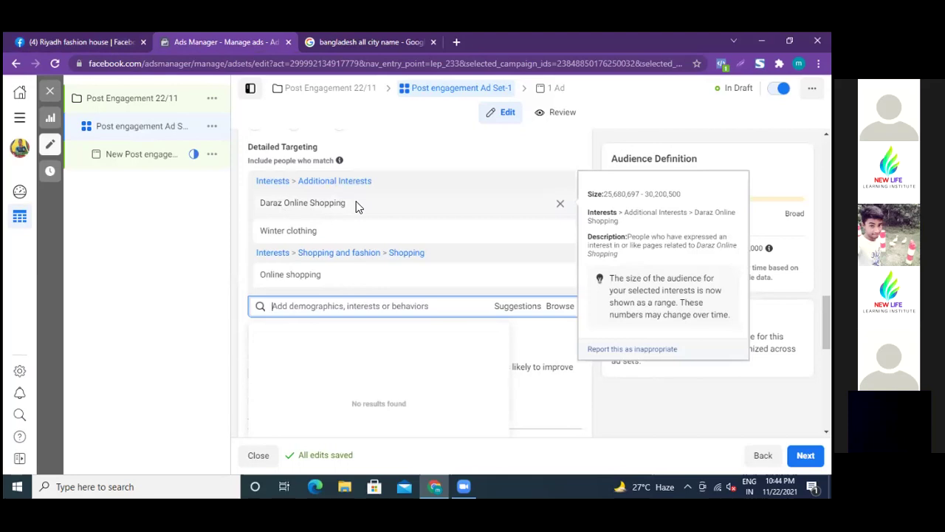
mouse_move(267, 278)
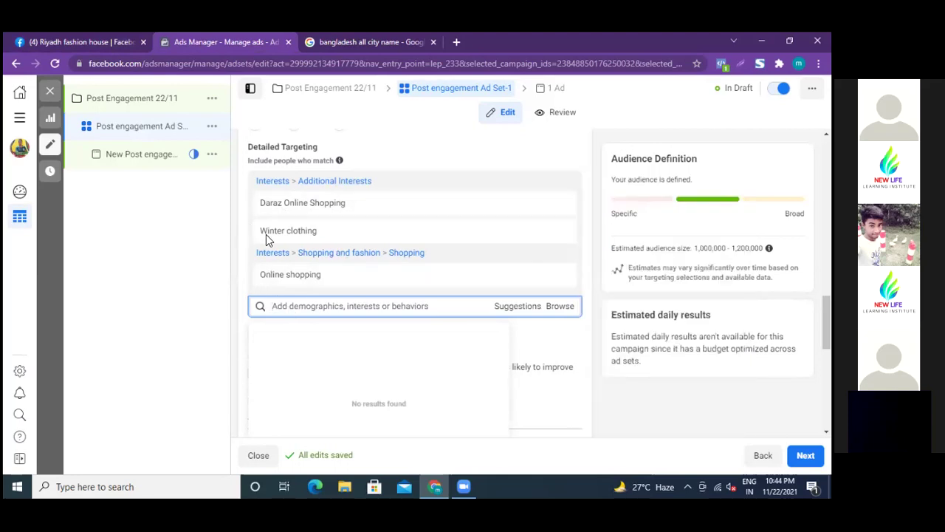
mouse_move(265, 234)
type("w")
key("BackSpace")
type("clithing")
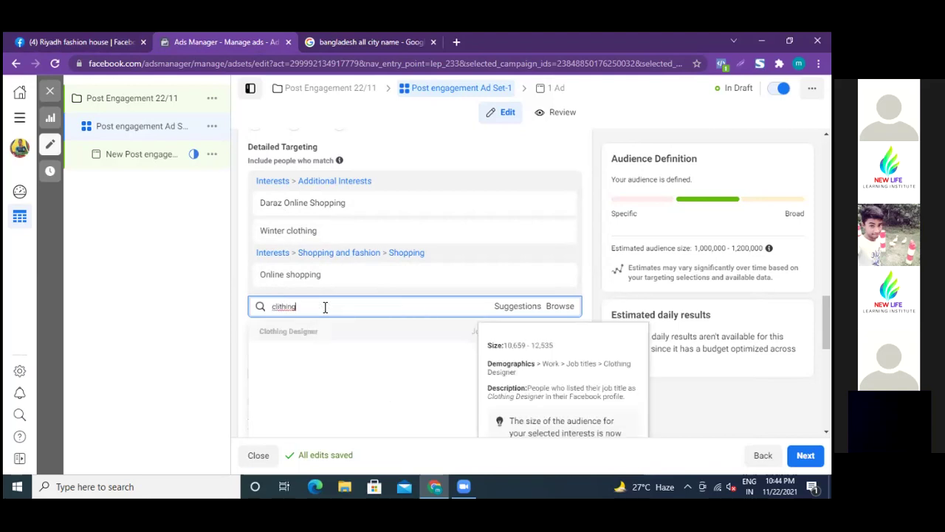
key("BackSpace")
key("BackSpace")
key("BackSpace")
key("BackSpace")
key("BackSpace")
key("BackSpace")
key("BackSpace")
key("BackSpace")
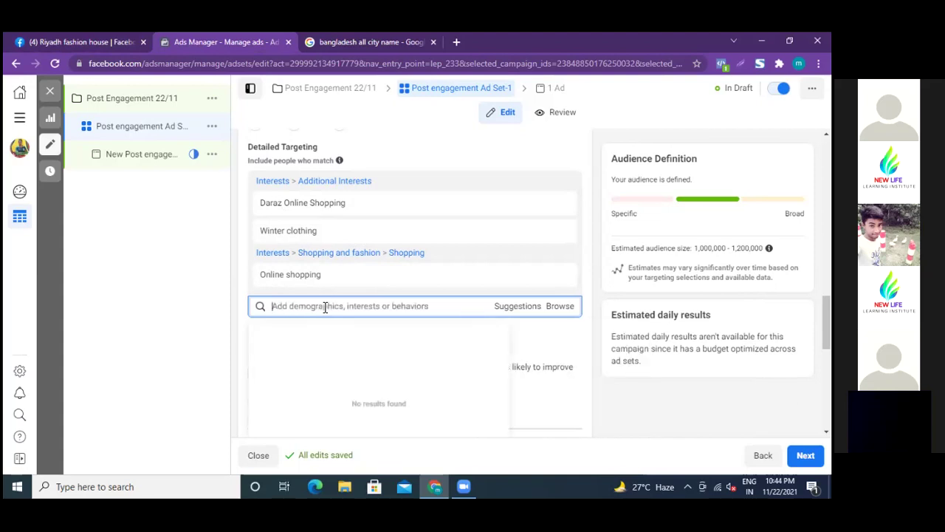
Search the detailed targeting options for "cloth" and add the "Women's clothing" interest
type("cloth")
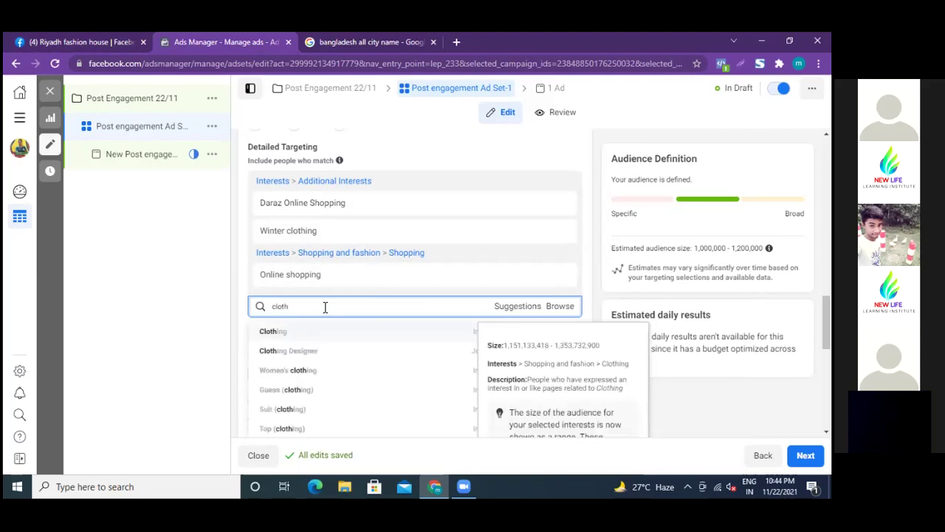
left_click(297, 375)
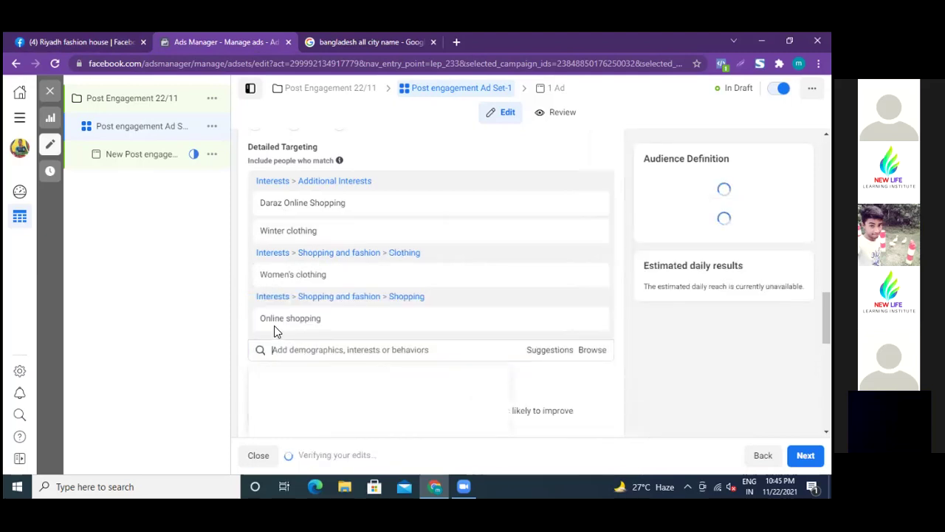
Find "cloth" suggestions again and add the "Coat (clothing)" interest to the detailed targeting
left_click(354, 349)
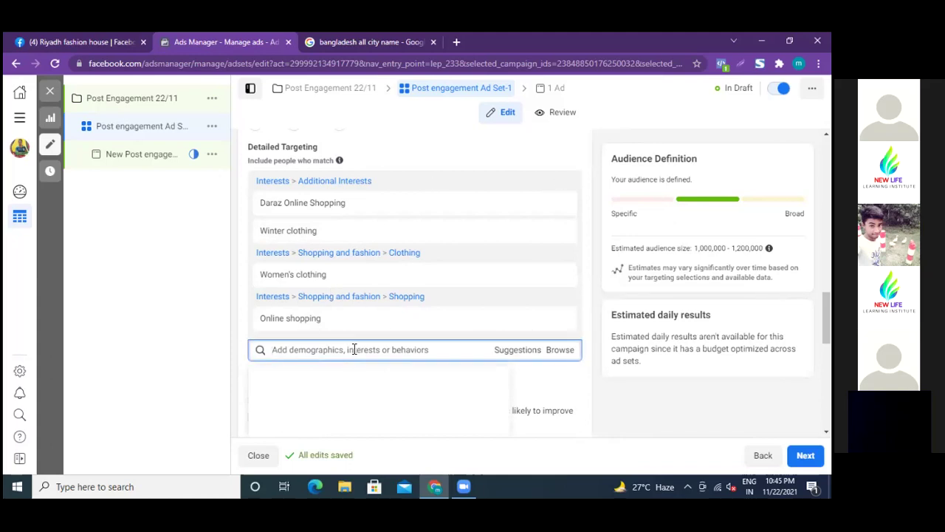
type("cloth")
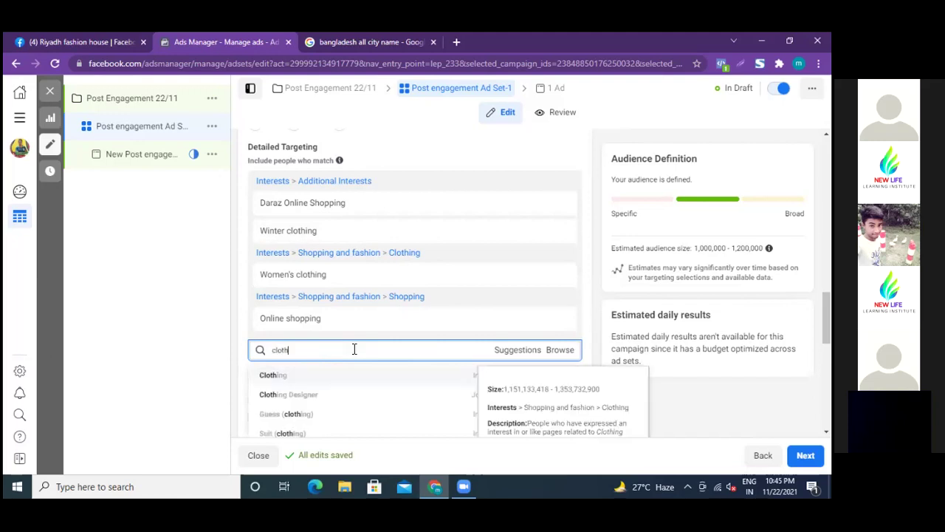
scroll(337, 396, "up", 1)
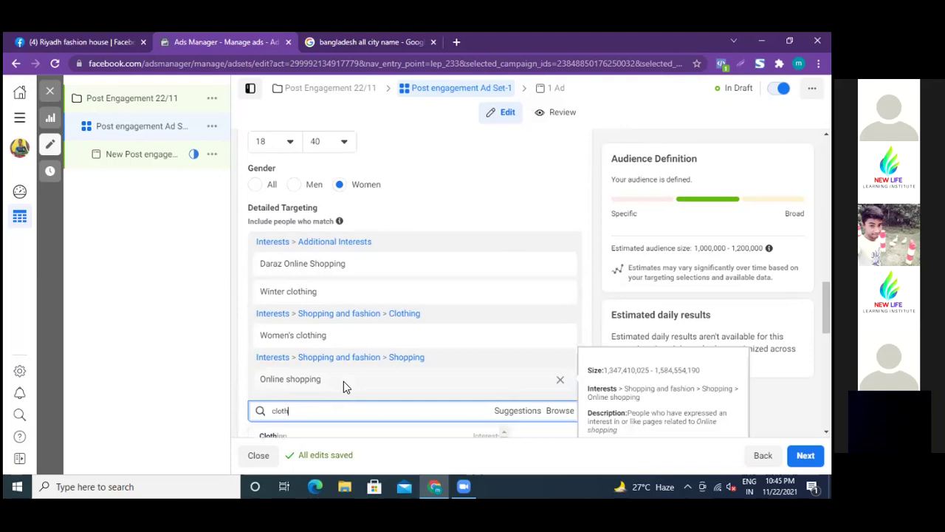
scroll(237, 356, "down", 1)
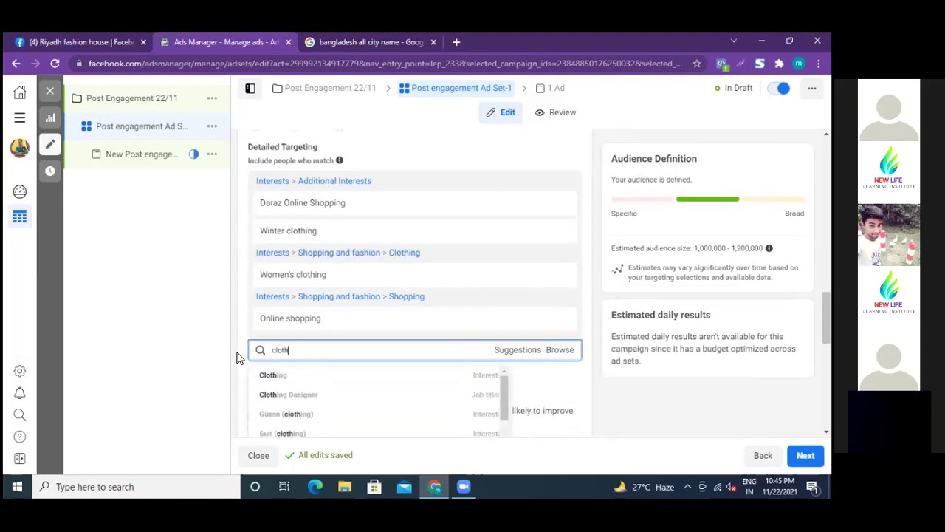
scroll(238, 357, "down", 1)
scroll(238, 357, "down", 1)
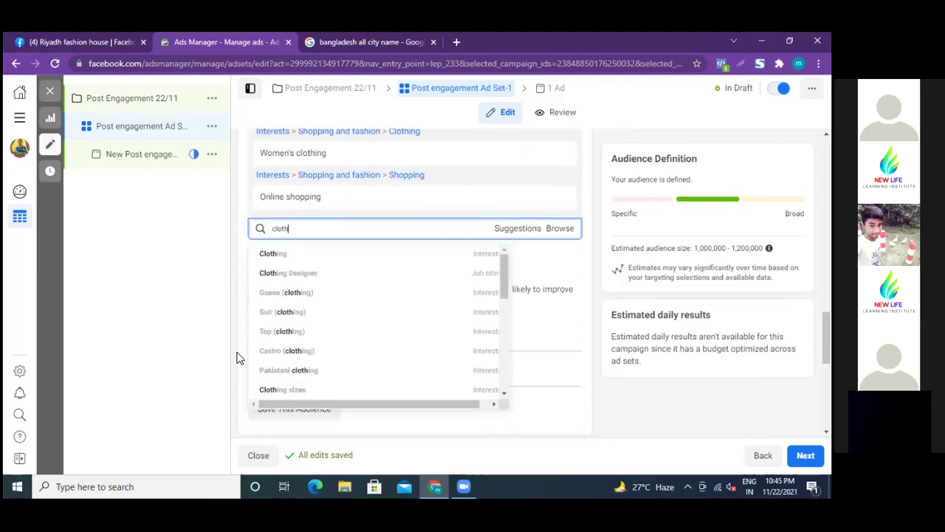
mouse_move(327, 348)
scroll(327, 348, "down", 1)
scroll(328, 348, "down", 1)
scroll(329, 348, "down", 1)
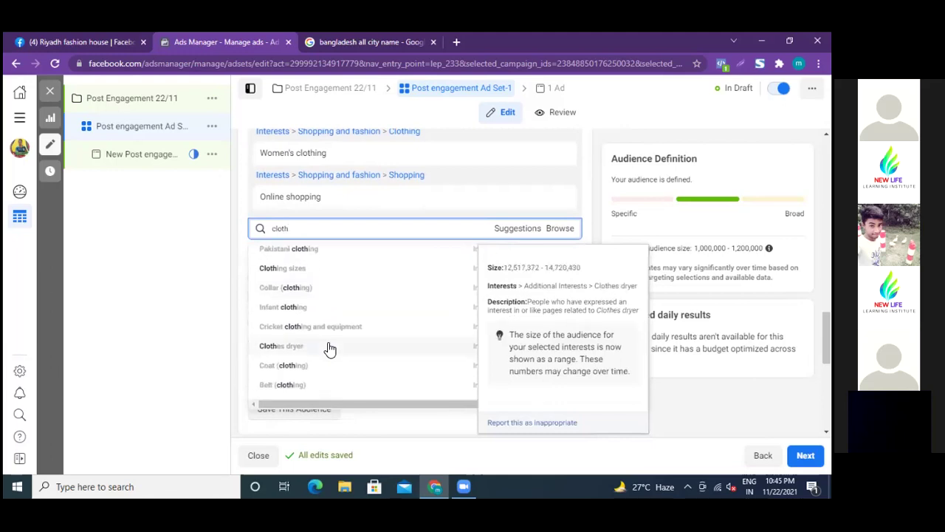
scroll(329, 349, "down", 3)
scroll(329, 348, "up", 3)
scroll(329, 348, "up", 3)
scroll(329, 348, "down", 3)
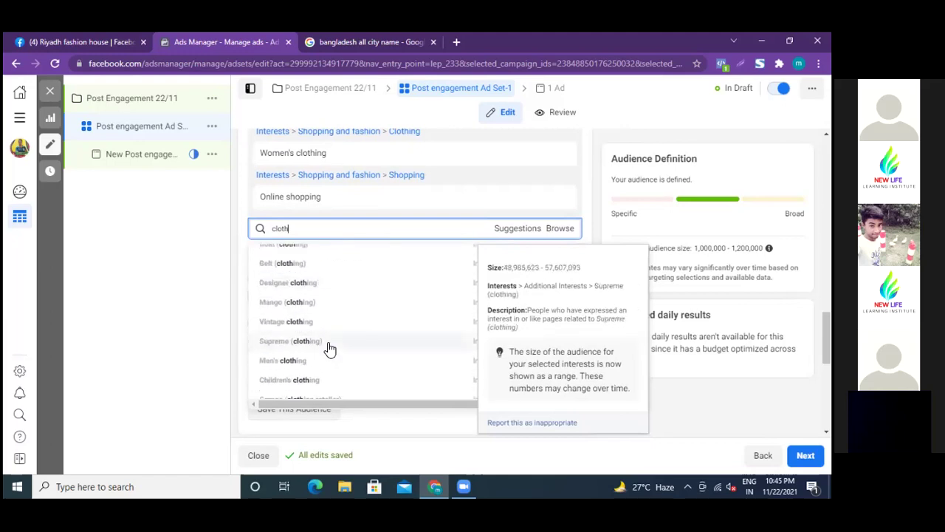
scroll(330, 348, "up", 2)
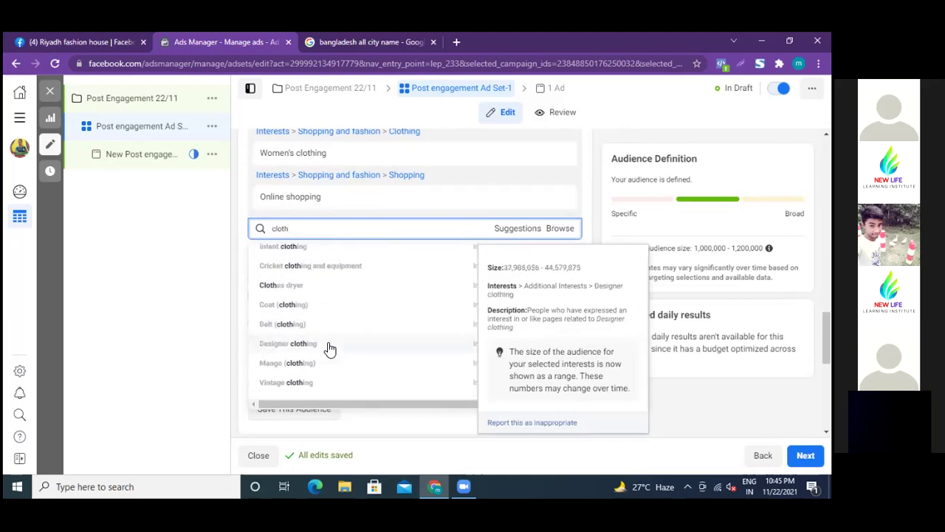
left_click(301, 308)
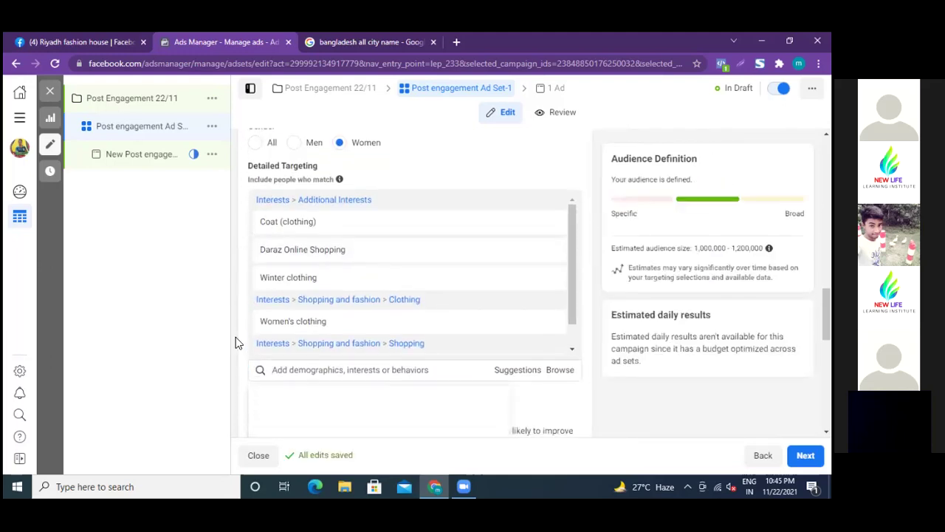
Search the detailed targeting options for "coat" and check the jacket photo on the Riyadh fashion house page
scroll(438, 298, "down", 1)
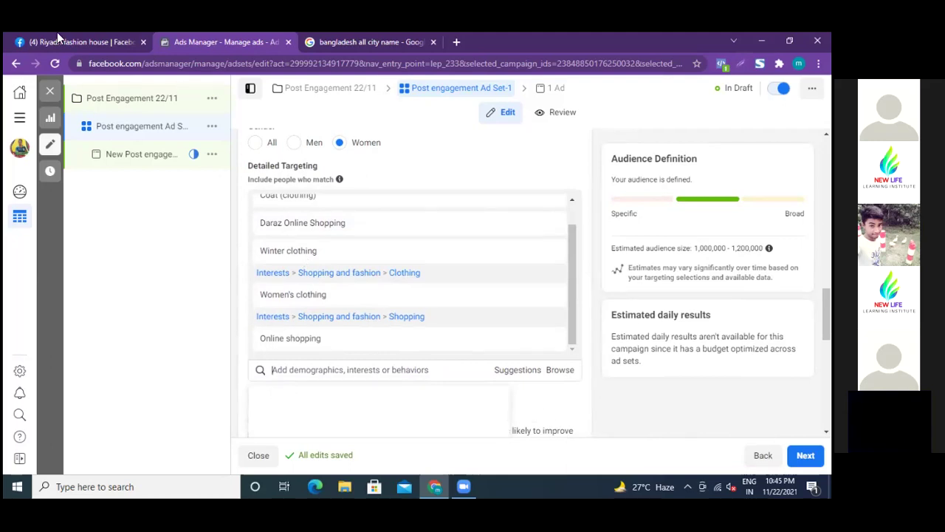
left_click(318, 369)
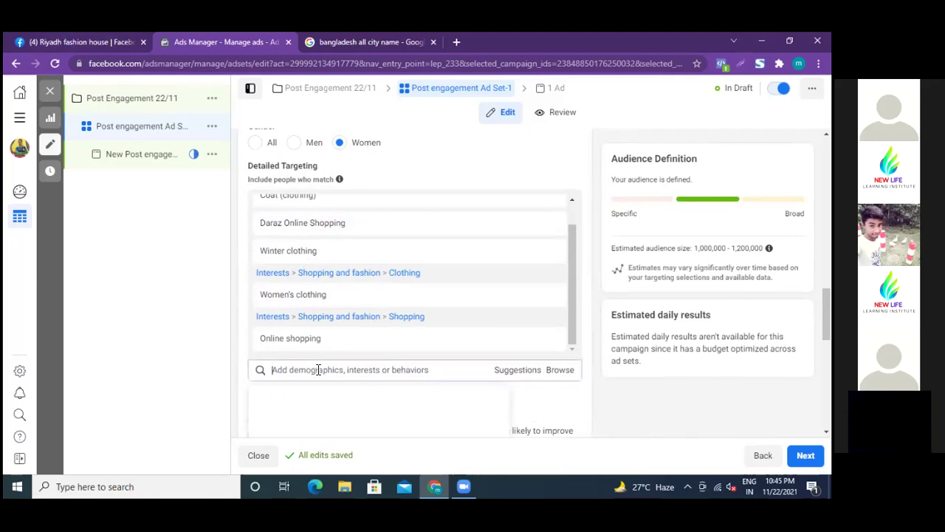
type("coat")
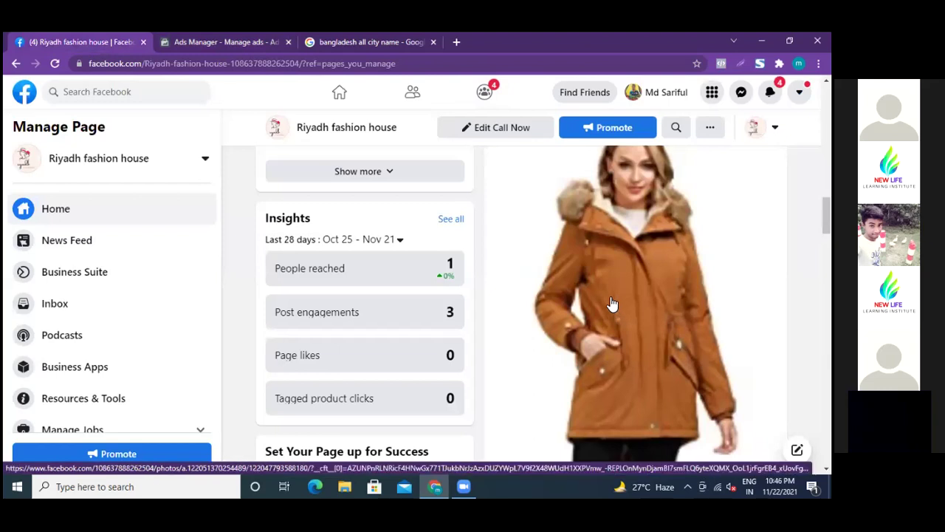
scroll(612, 304, "down", 1)
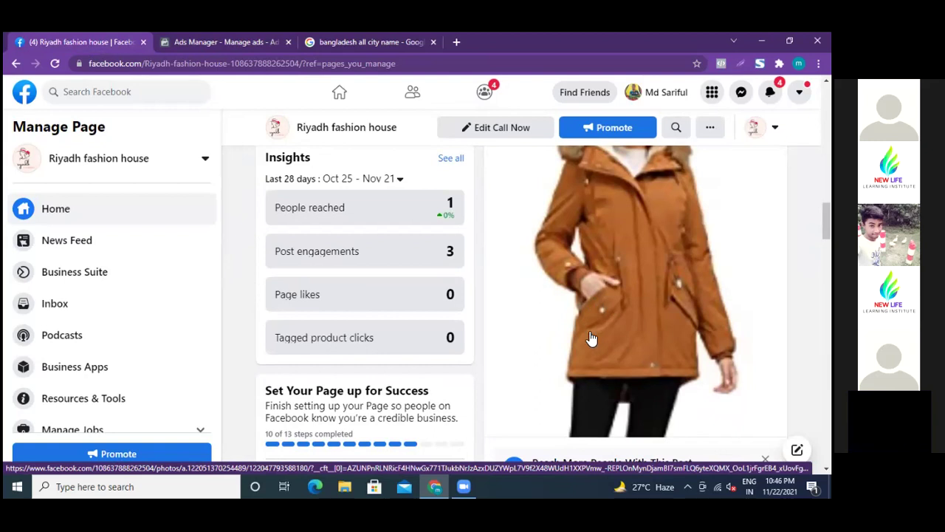
left_click(227, 44)
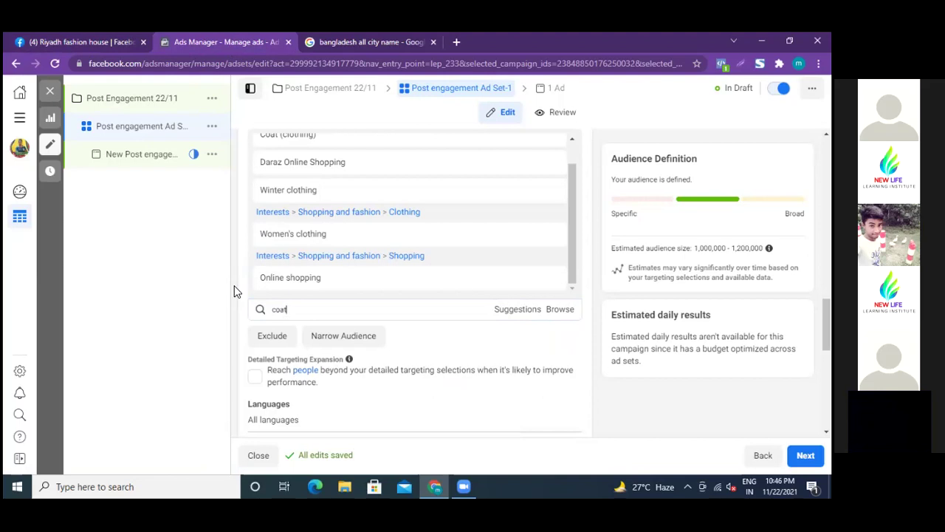
Search the detailed targeting options for "coat" again and look through the suggested interests for ones that suit the jacket
double_click(322, 307)
type("coat")
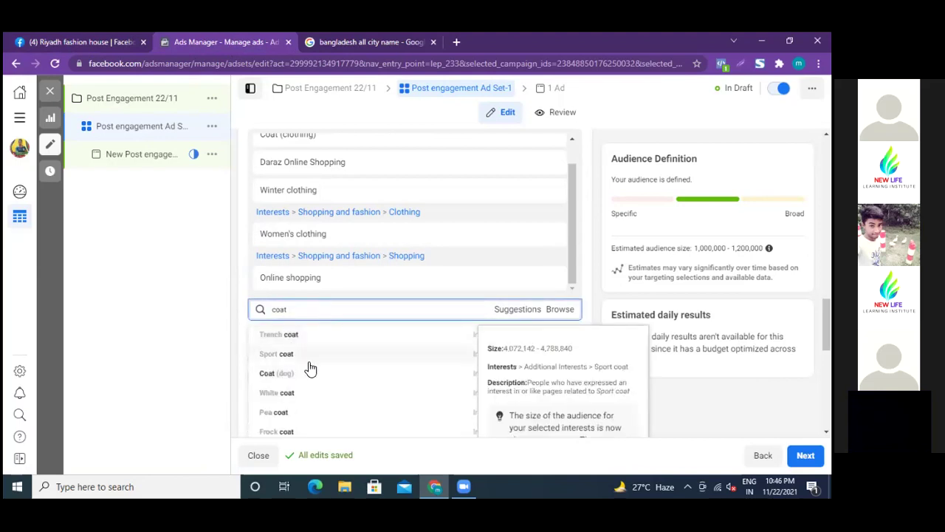
scroll(308, 359, "up", 1)
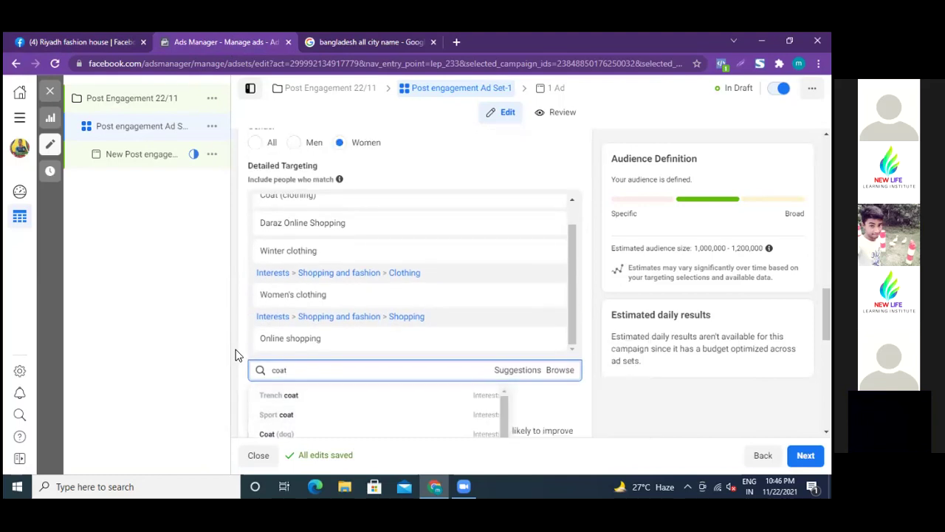
scroll(236, 352, "down", 2)
mouse_move(321, 379)
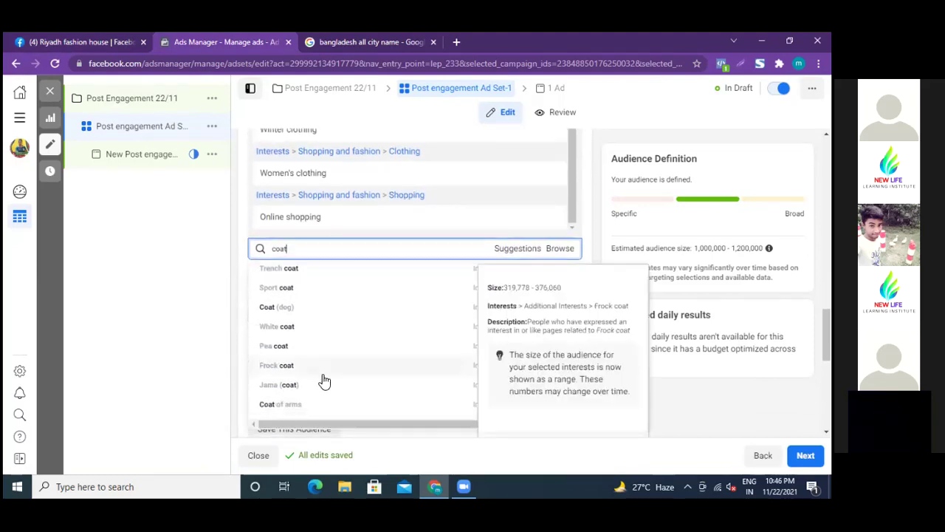
scroll(323, 379, "down", 1)
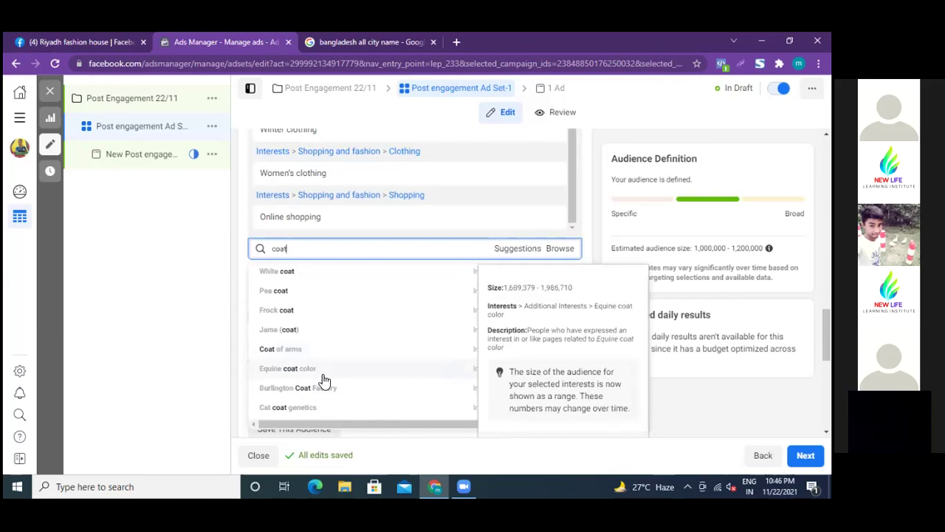
scroll(332, 373, "down", 3)
scroll(338, 370, "down", 3)
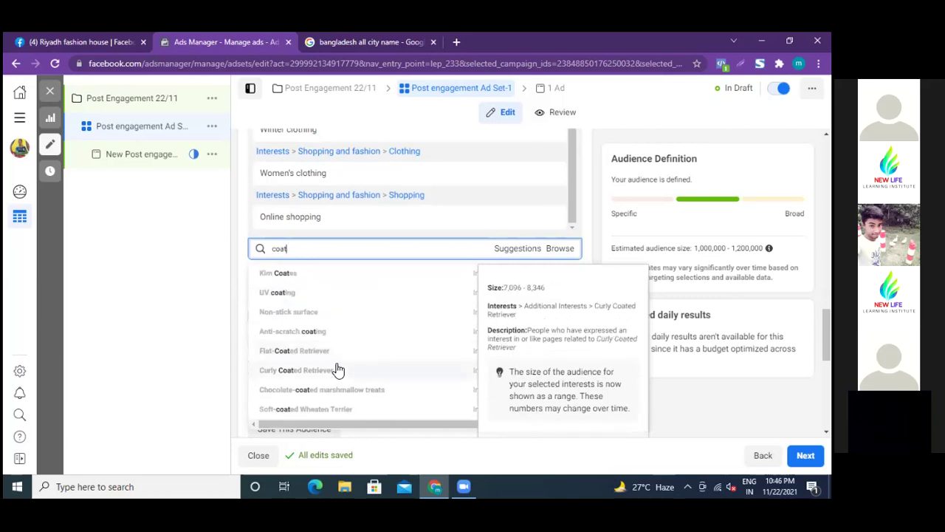
left_click(234, 323)
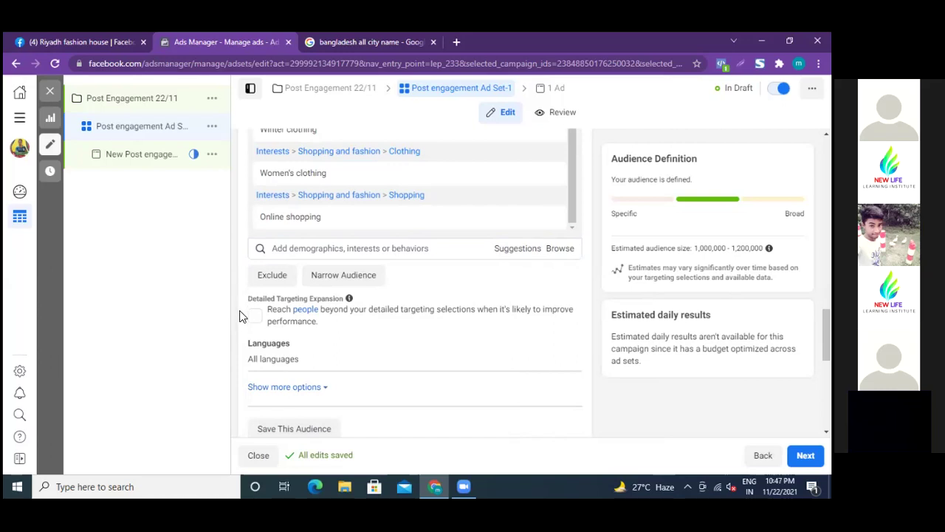
Review the interests selected in the detailed targeting, checking the details of the coat, Daraz, winter clothing, women's clothing and online shopping entries
scroll(239, 317, "up", 3)
scroll(244, 332, "down", 1)
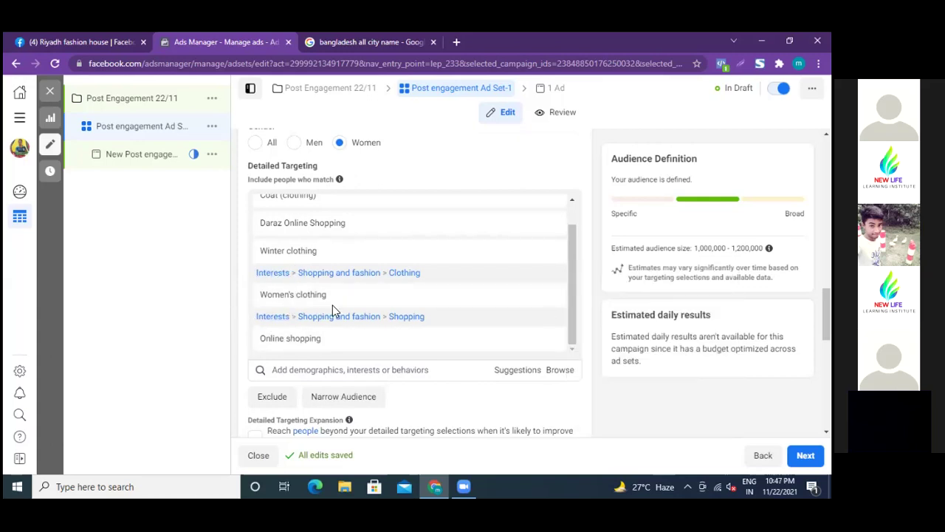
scroll(332, 305, "down", 2)
scroll(242, 331, "up", 2)
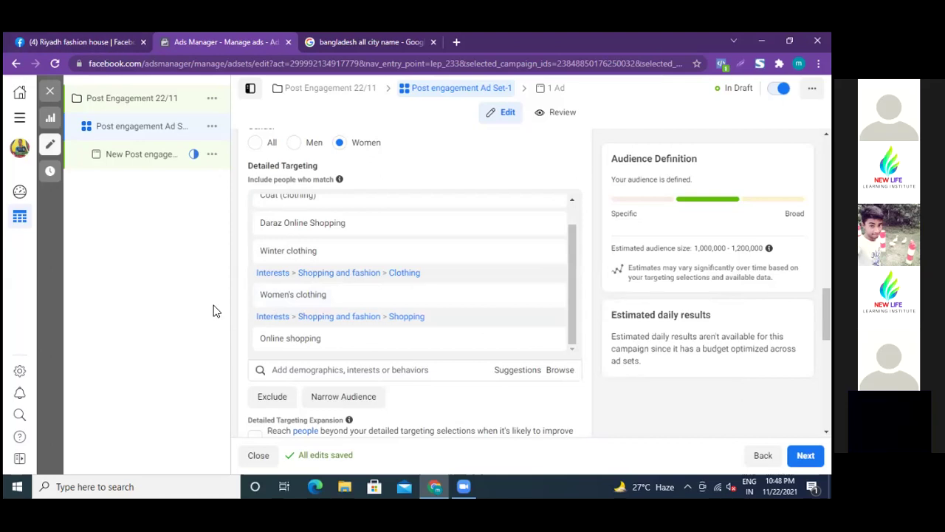
mouse_move(316, 340)
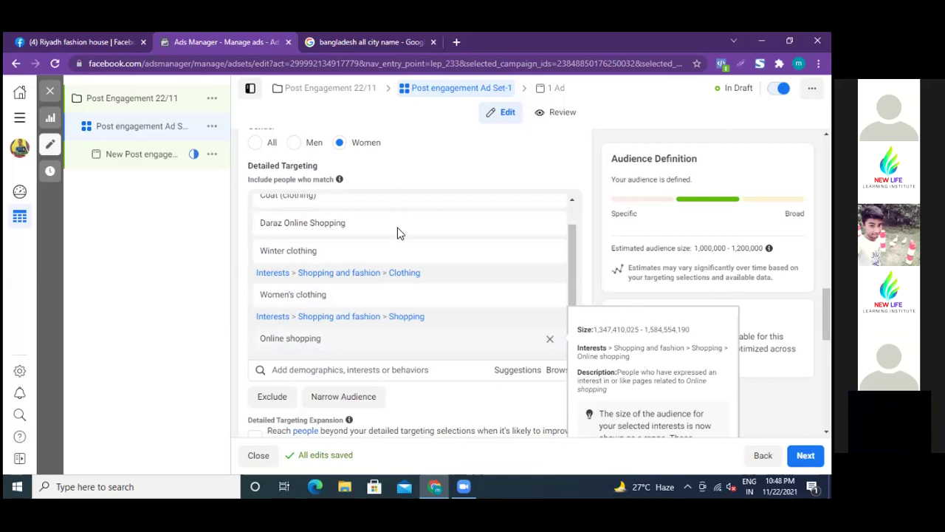
scroll(348, 337, "up", 1)
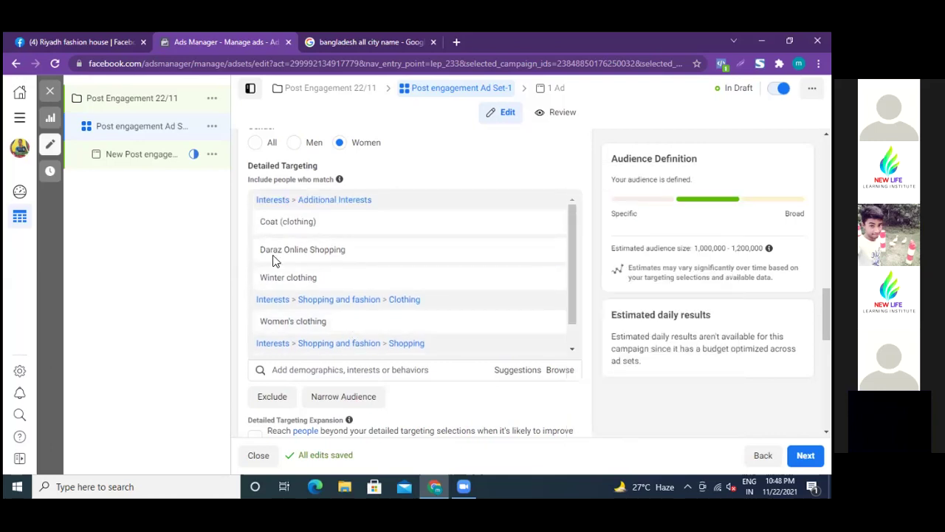
mouse_move(329, 267)
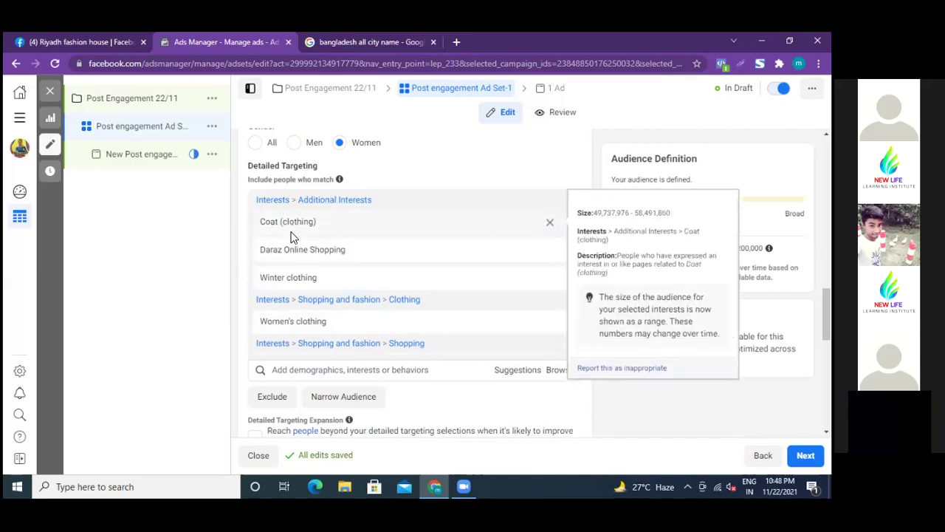
mouse_move(267, 230)
mouse_move(278, 259)
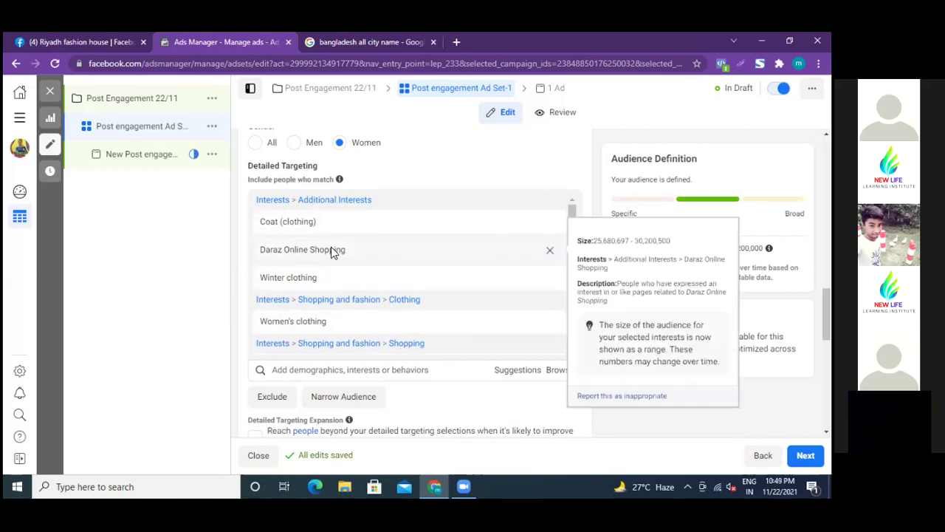
mouse_move(302, 284)
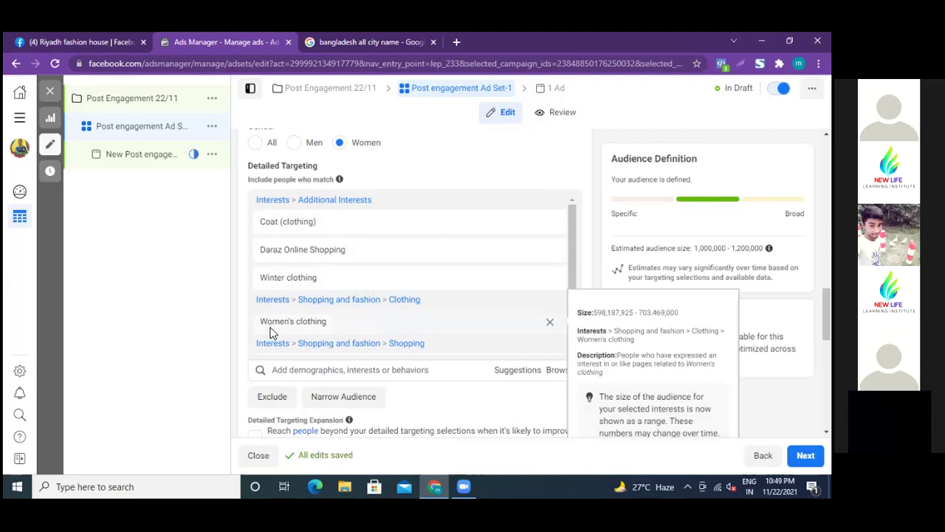
scroll(372, 324, "down", 1)
mouse_move(288, 344)
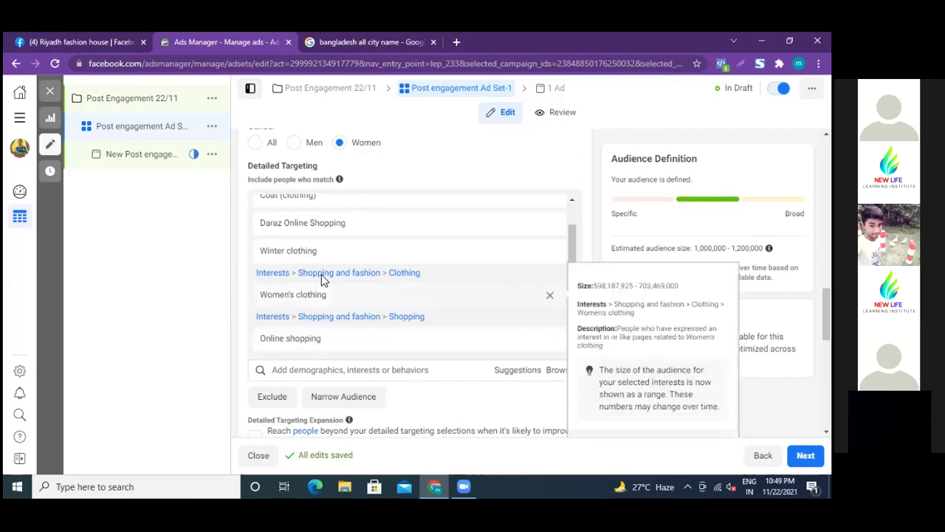
scroll(321, 279, "up", 1)
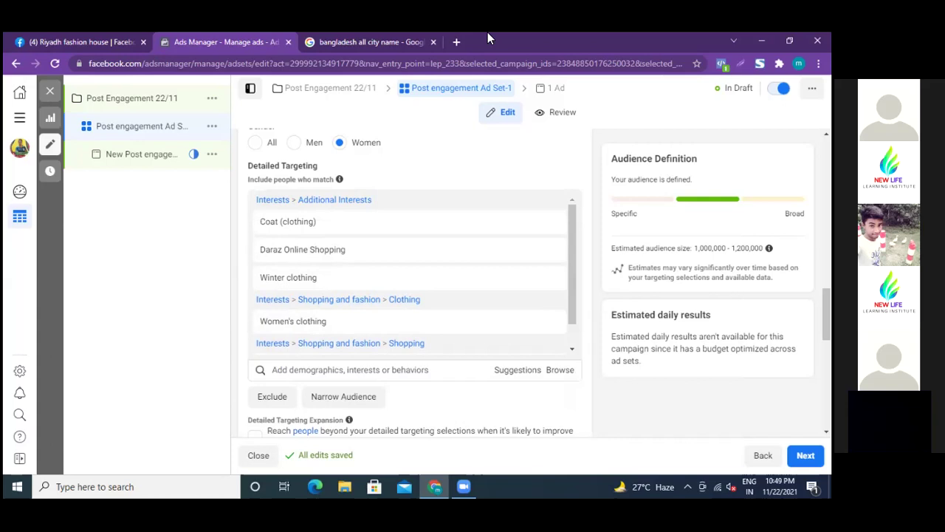
mouse_move(350, 288)
mouse_move(392, 231)
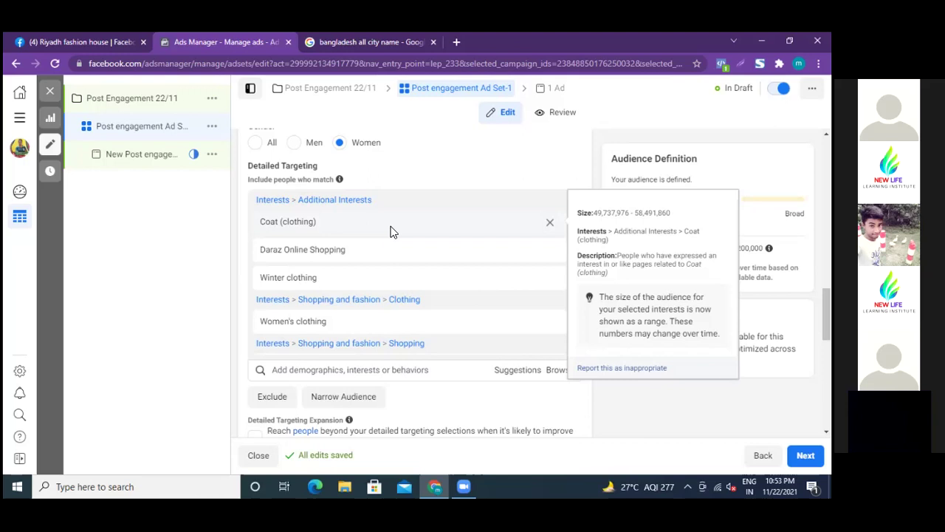
Switch to the Google search page, go back to the "facebook ab test" results and search for "what is algorithm" instead
left_click(377, 42)
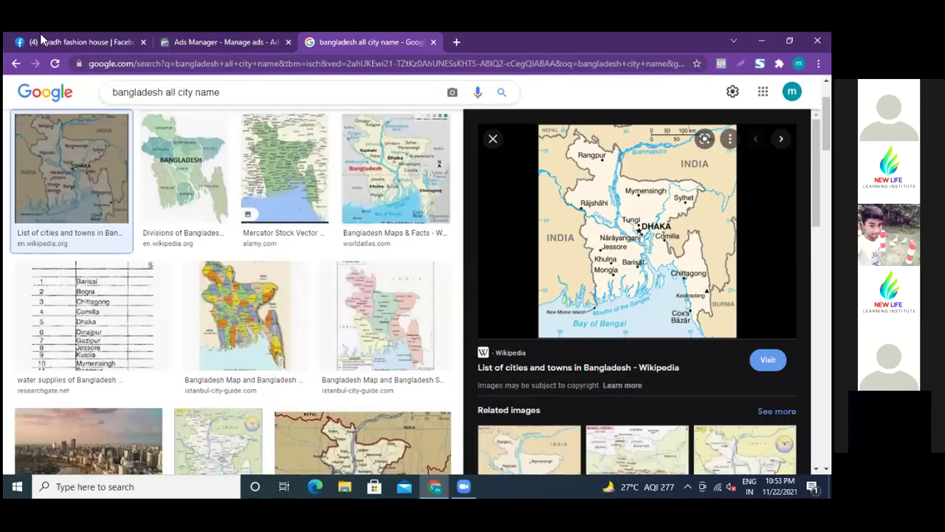
left_click(15, 63)
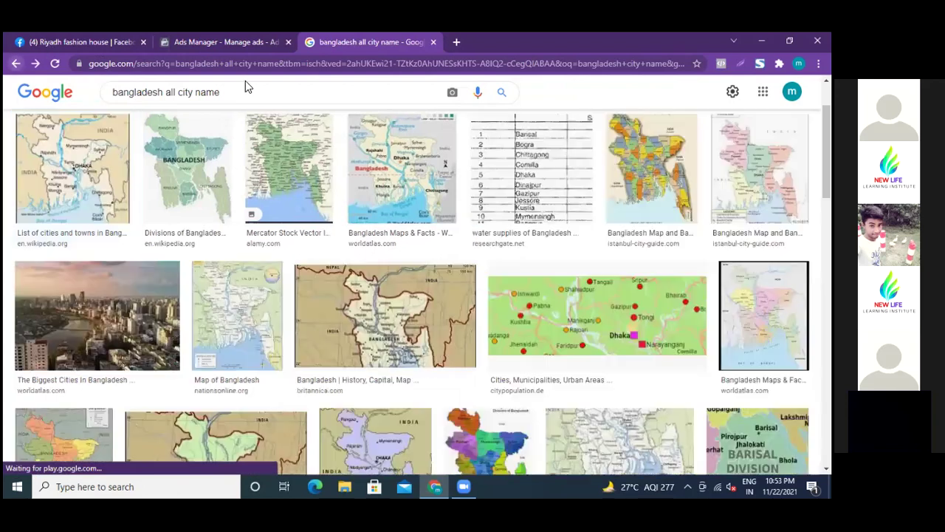
left_click(15, 63)
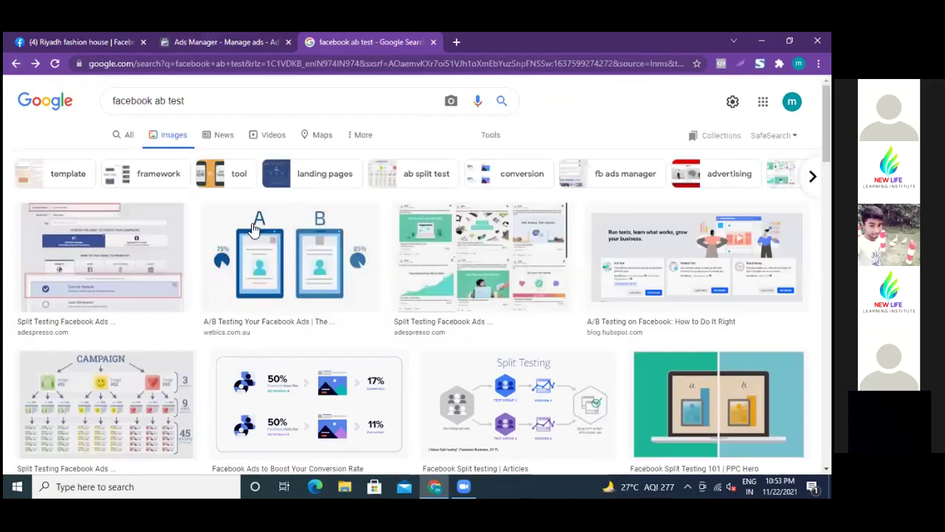
left_click(15, 63)
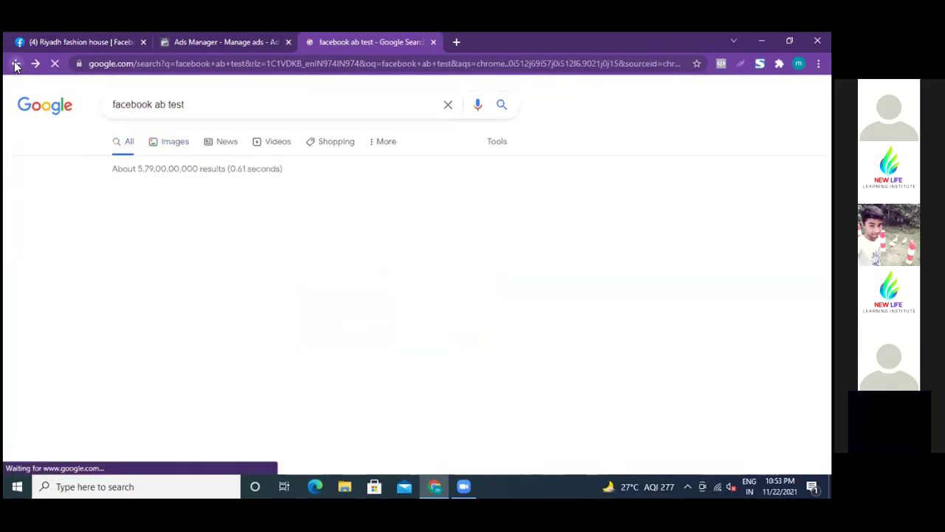
left_click(194, 105)
key("BackSpace")
key("BackSpace")
key("BackSpace")
key("BackSpace")
key("BackSpace")
key("BackSpace")
key("BackSpace")
key("BackSpace")
key("BackSpace")
key("BackSpace")
key("BackSpace")
key("BackSpace")
key("BackSpace")
key("BackSpace")
key("BackSpace")
key("BackSpace")
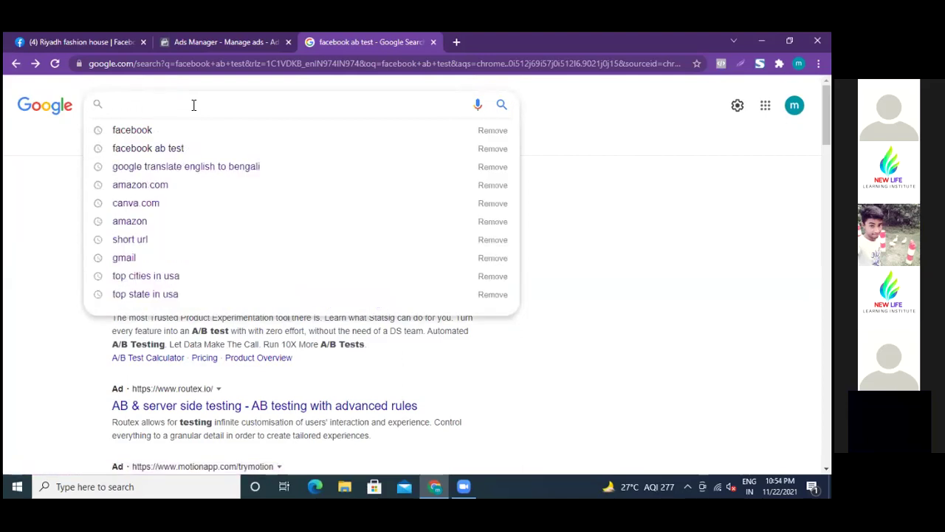
type("what ")
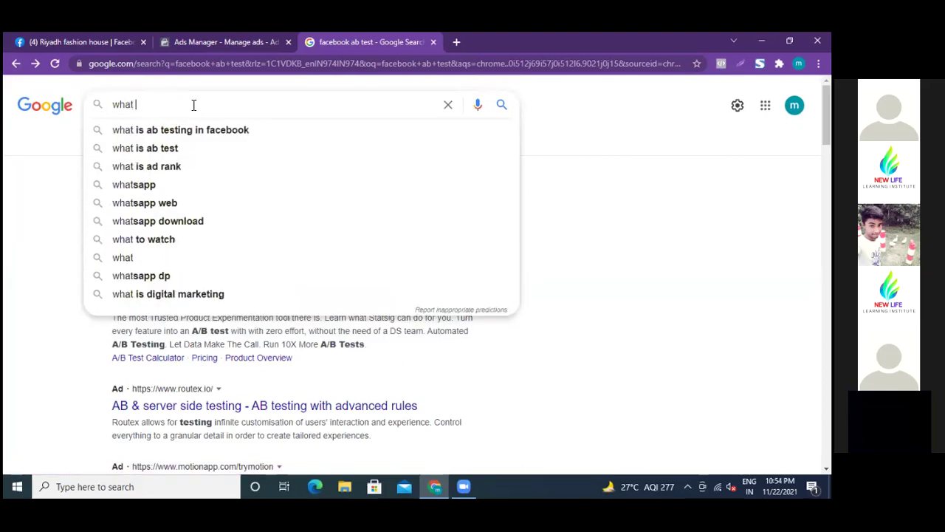
type("is")
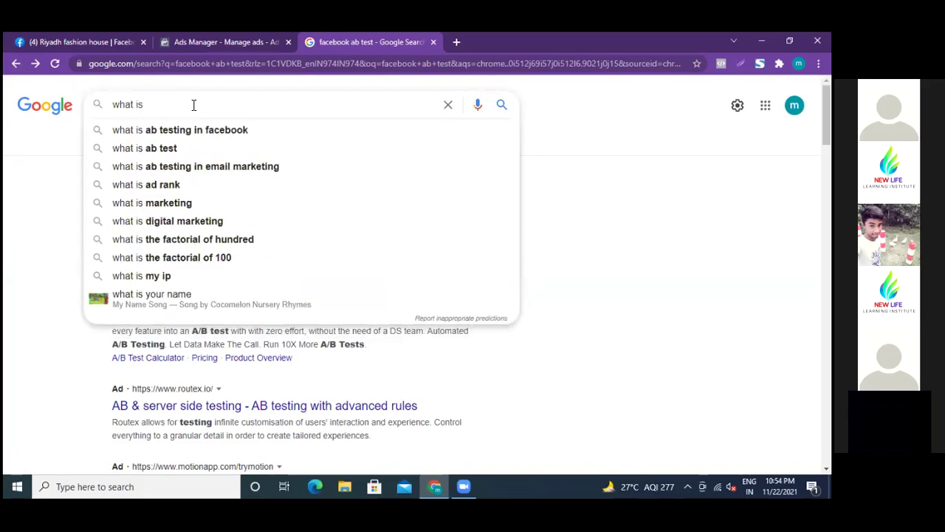
type("  algo")
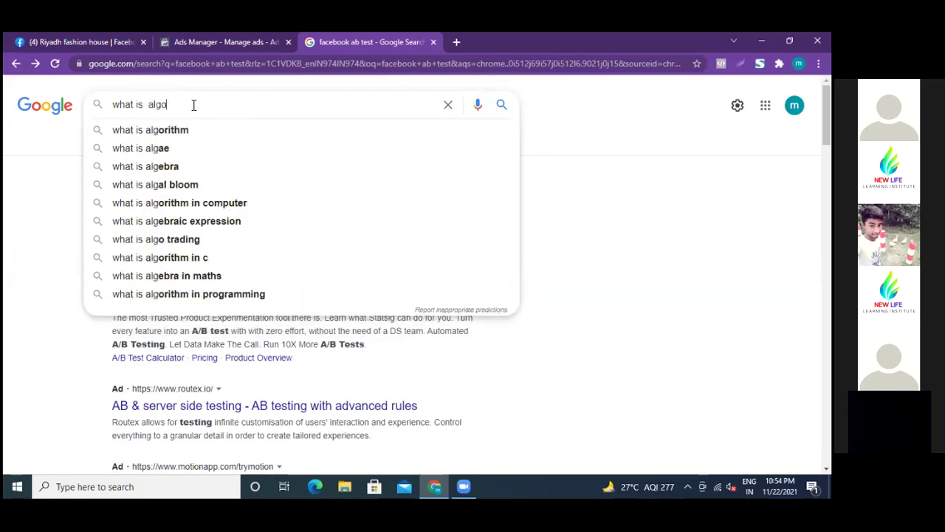
type("ritham")
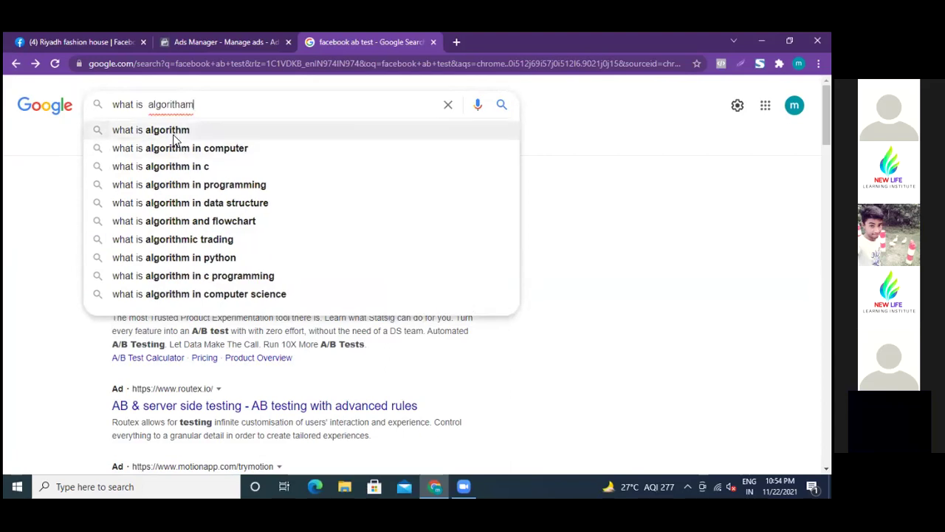
left_click(174, 130)
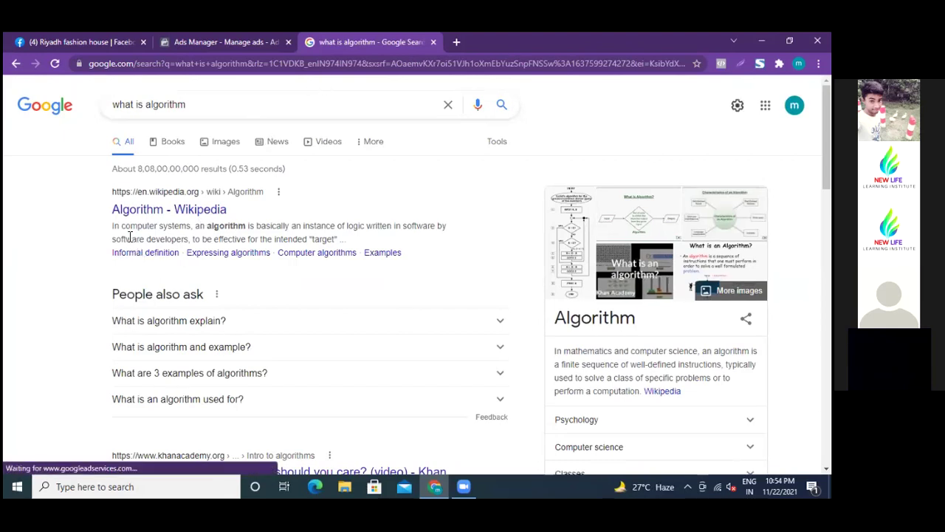
Open the Wikipedia article on algorithms and examine its introduction, flowchart, contents list and History section
left_click(209, 214)
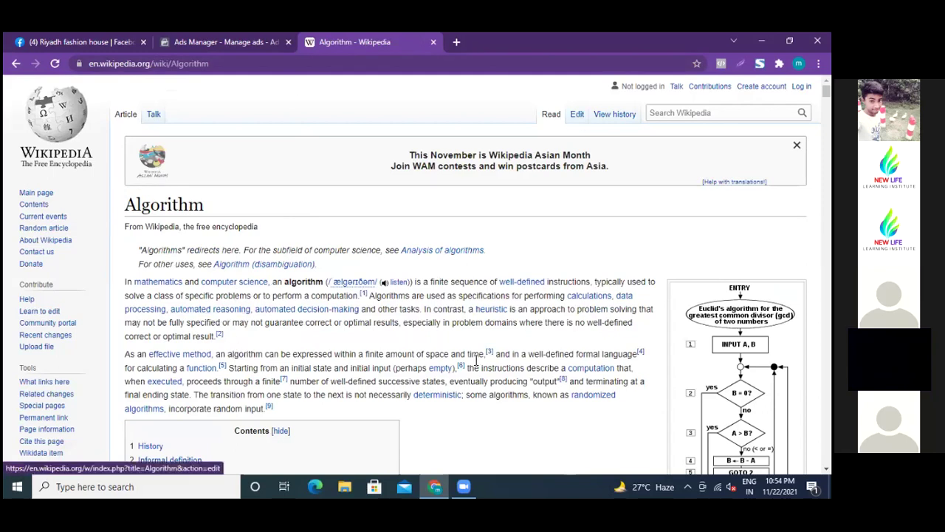
scroll(475, 330, "down", 1)
scroll(475, 329, "down", 5)
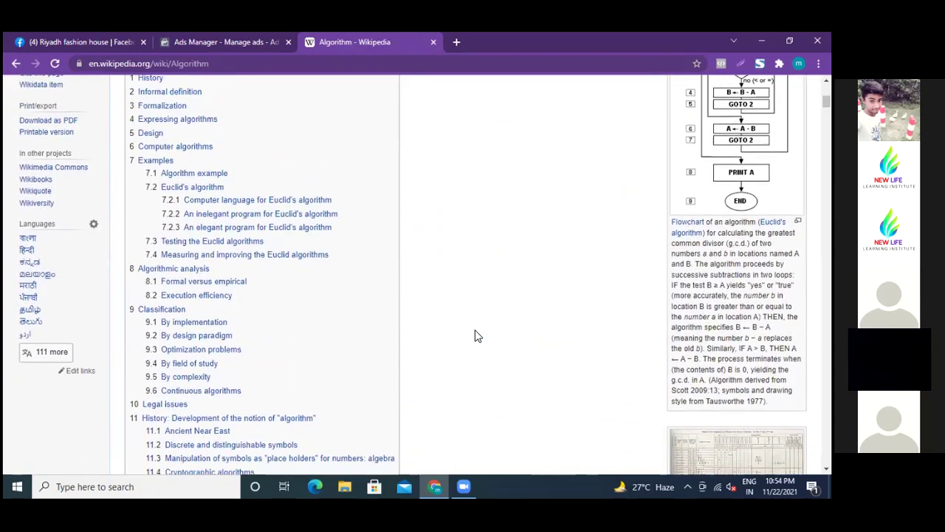
scroll(475, 330, "down", 2)
scroll(475, 336, "down", 3)
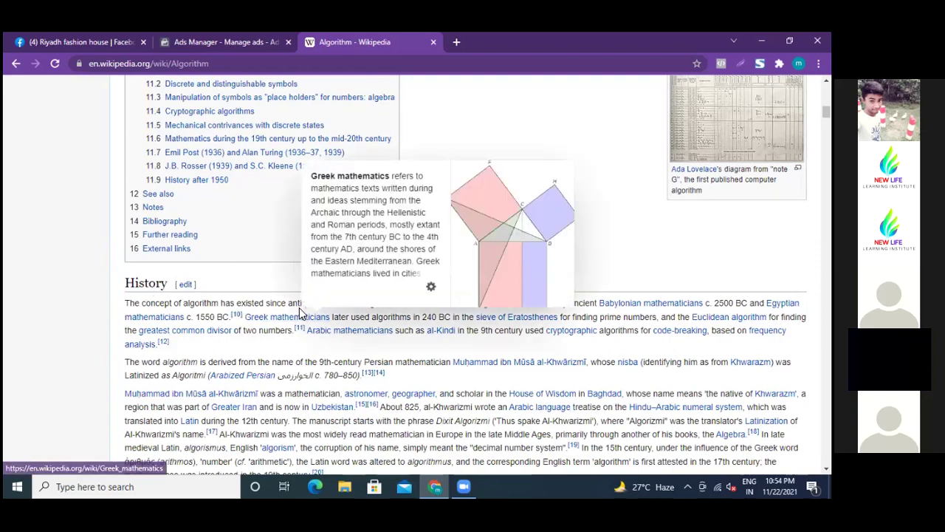
scroll(475, 272, "up", 3)
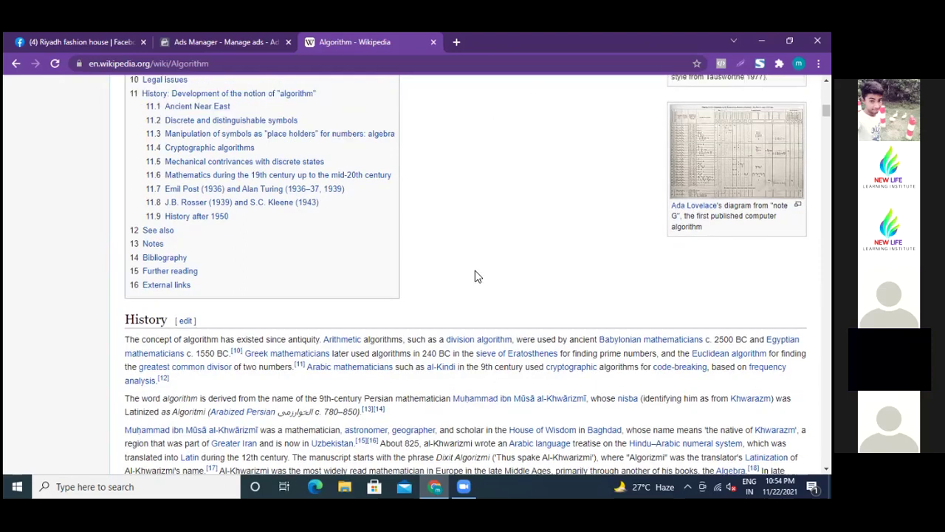
scroll(475, 273, "up", 6)
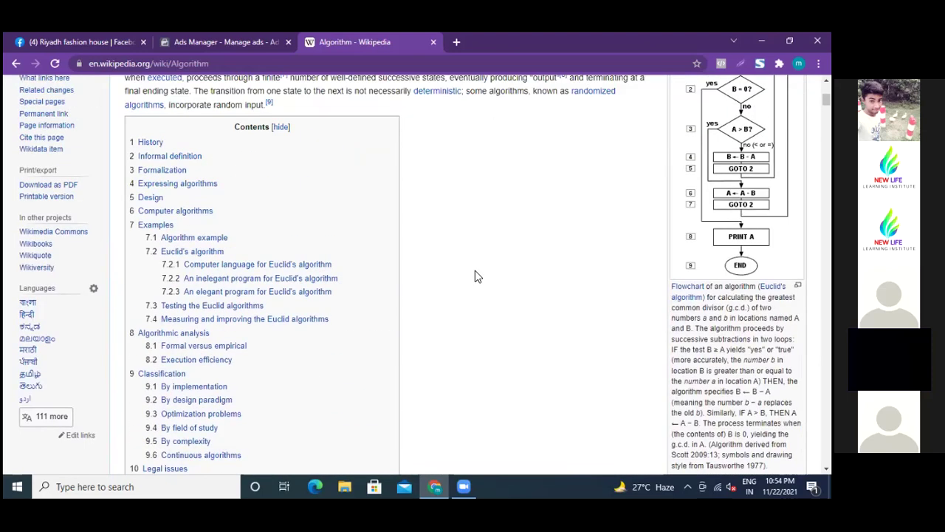
scroll(476, 272, "up", 2)
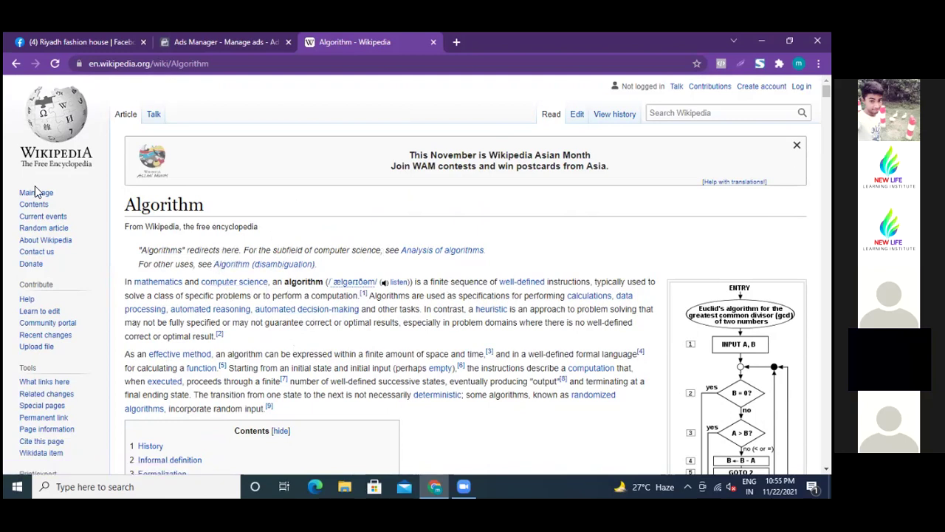
Return to the "what is algorithm" results and highlight the key words "systems" and "logic" in the Wikipedia snippet
left_click(15, 63)
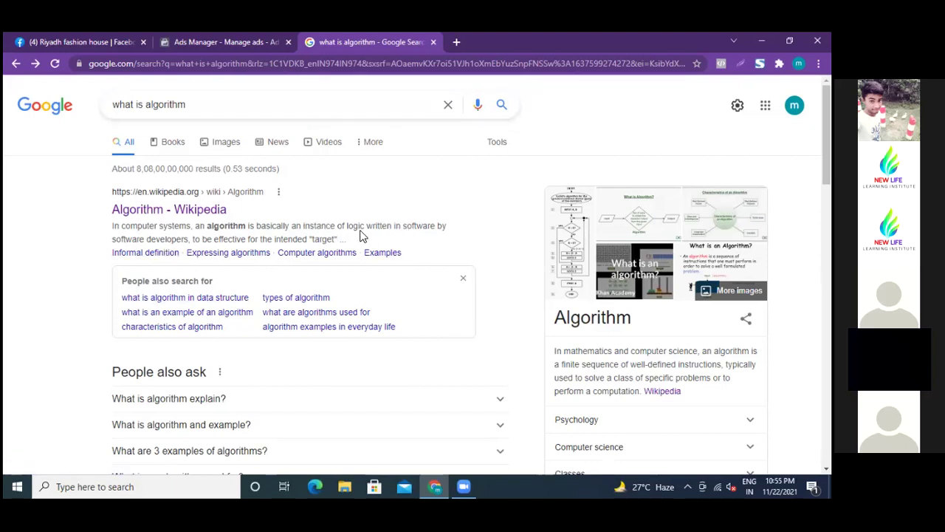
left_click_drag(347, 225, 364, 225)
left_click_drag(158, 226, 193, 229)
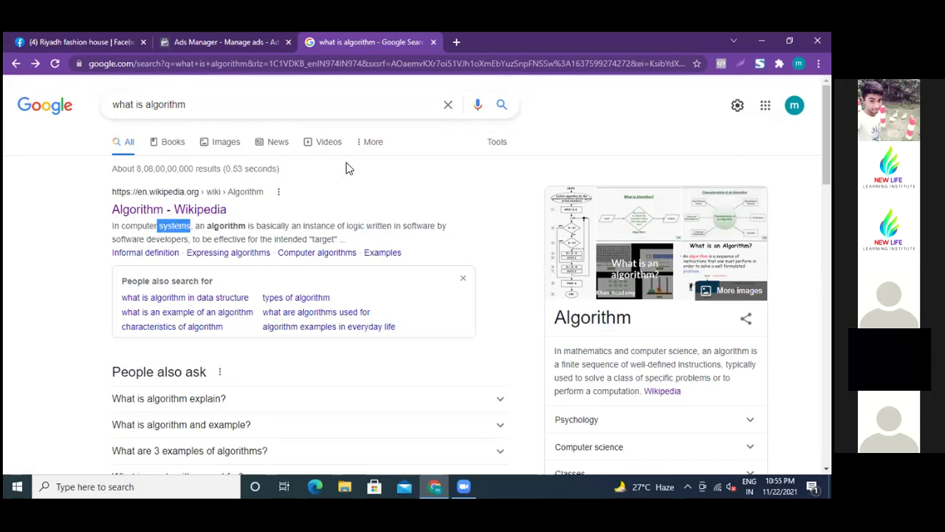
left_click_drag(347, 226, 361, 226)
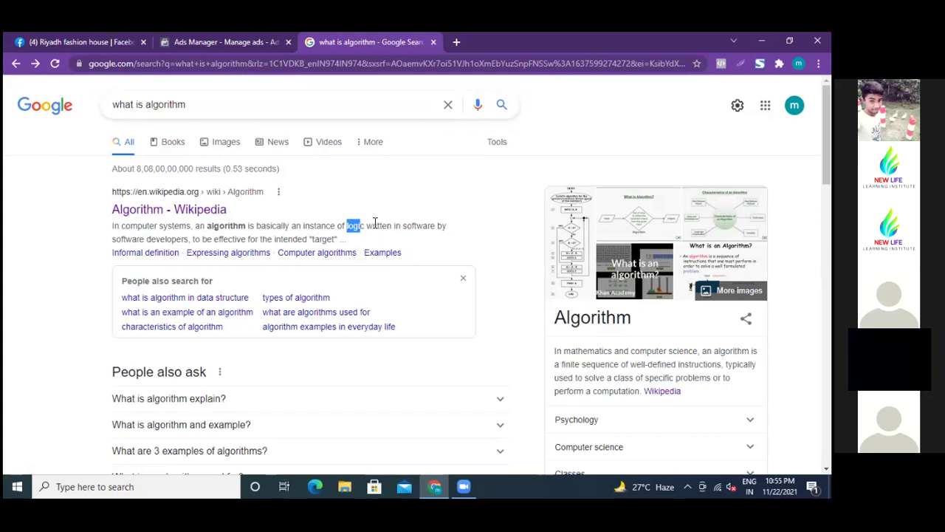
Highlight "solve a class of specific problems" in the Algorithm definition and the word "systems" in the Wikipedia snippet
left_click(477, 231)
scroll(648, 347, "down", 2)
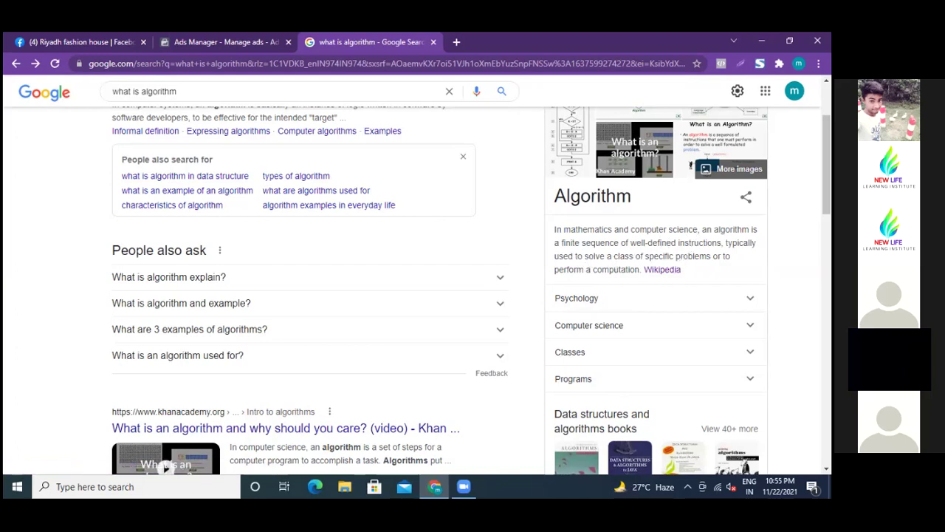
left_click_drag(711, 256, 583, 256)
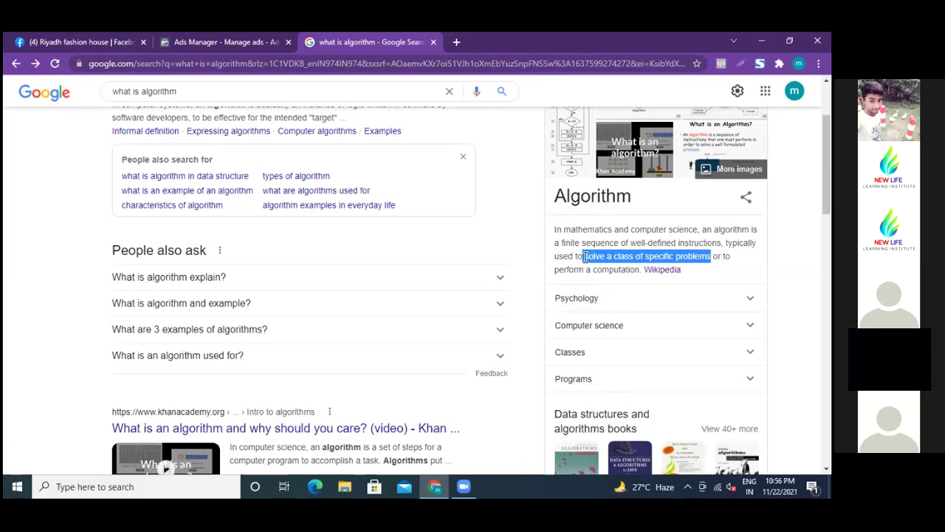
left_click(584, 256)
scroll(518, 246, "up", 1)
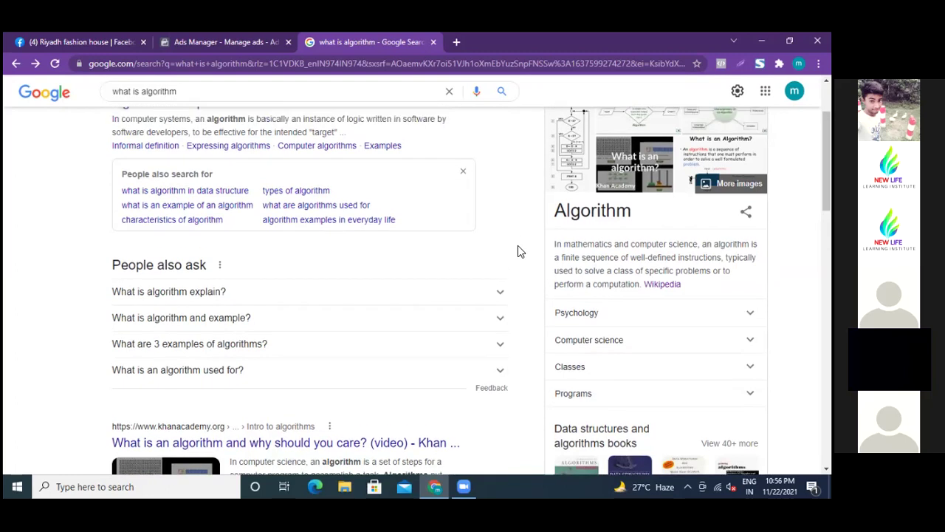
scroll(518, 245, "up", 3)
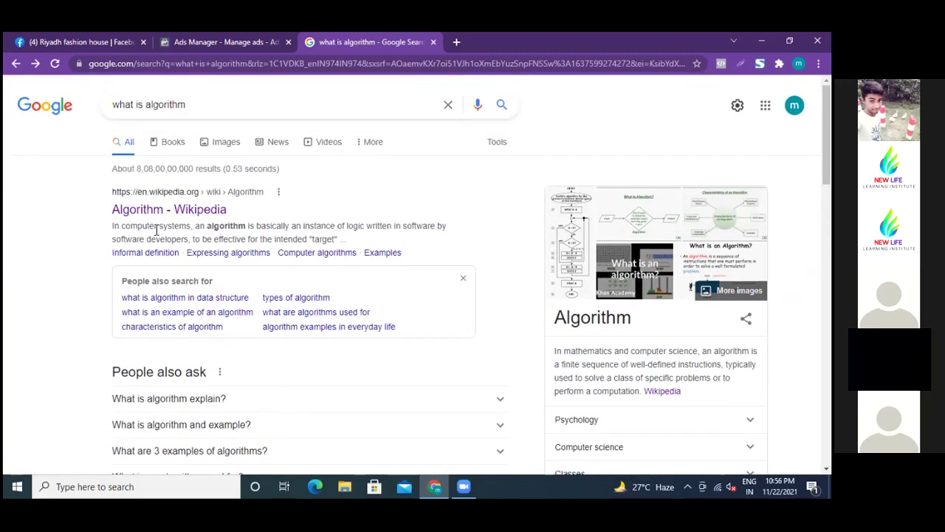
left_click_drag(159, 226, 191, 230)
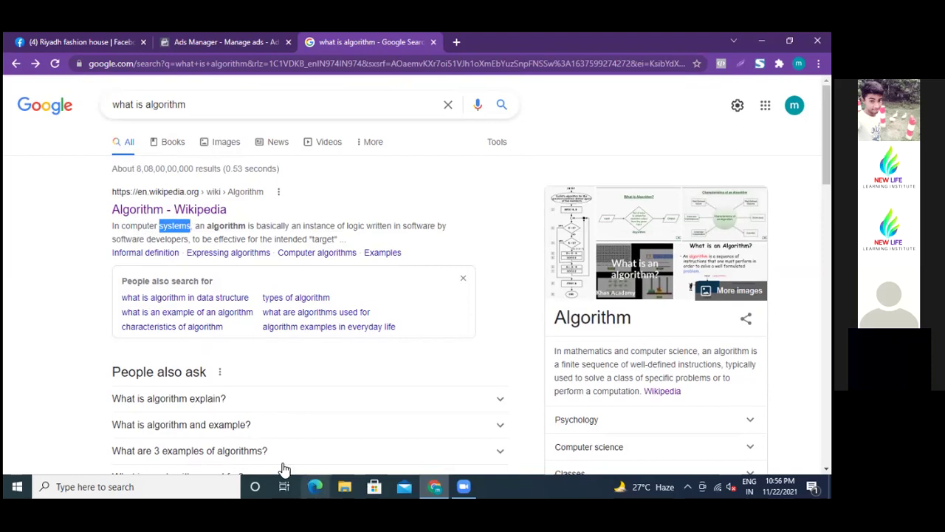
Replace the current query with a search for "google ranking factors"
left_click(192, 105)
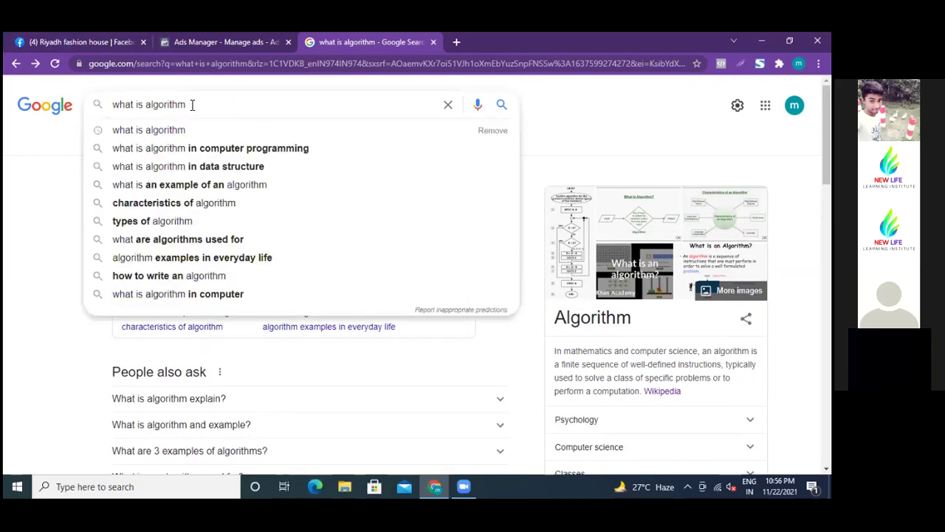
key("BackSpace")
key("BackSpace")
key("BackSpace")
key("BackSpace")
key("BackSpace")
key("BackSpace")
key("BackSpace")
key("BackSpace")
key("BackSpace")
key("BackSpace")
key("BackSpace")
key("BackSpace")
key("BackSpace")
key("BackSpace")
key("BackSpace")
key("BackSpace")
key("BackSpace")
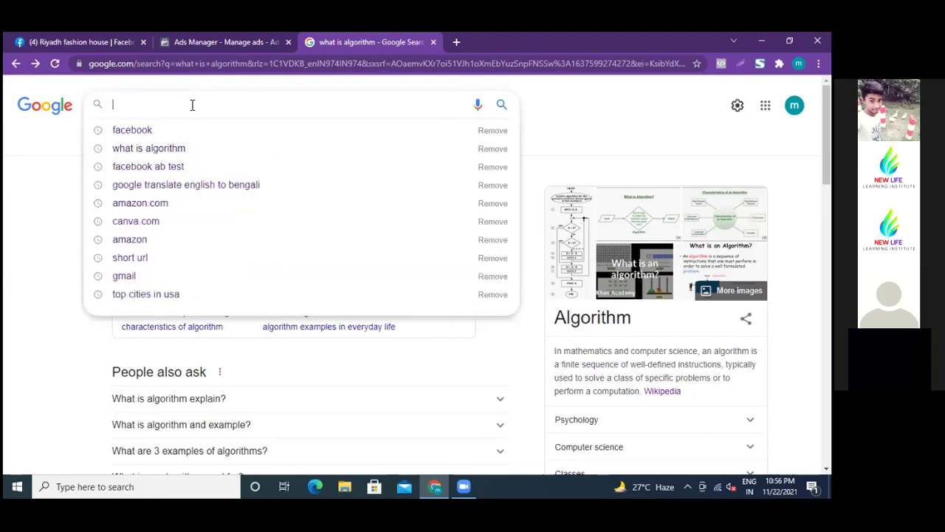
type("goog")
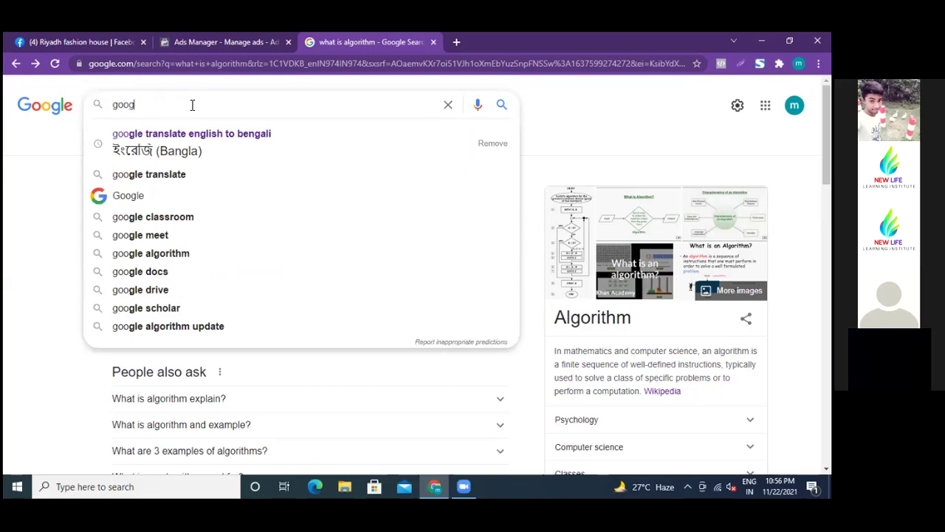
type("le ranking")
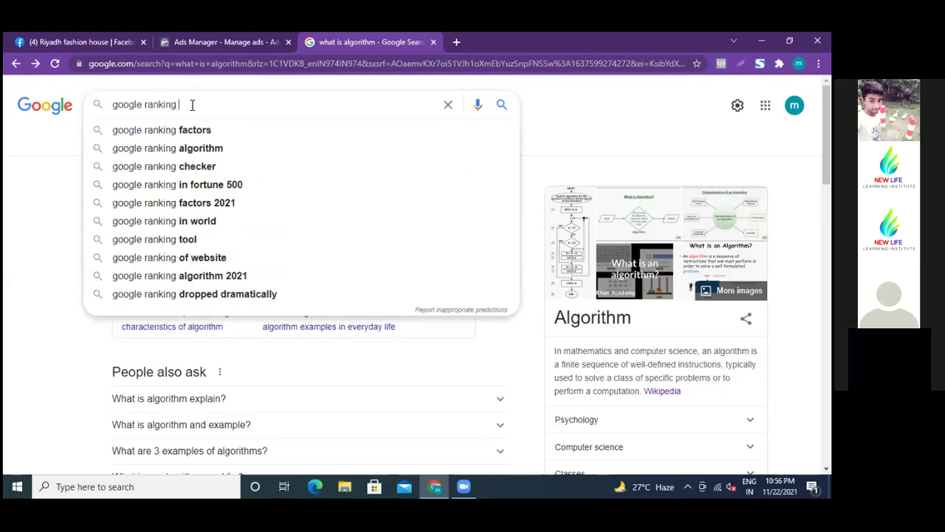
left_click(191, 131)
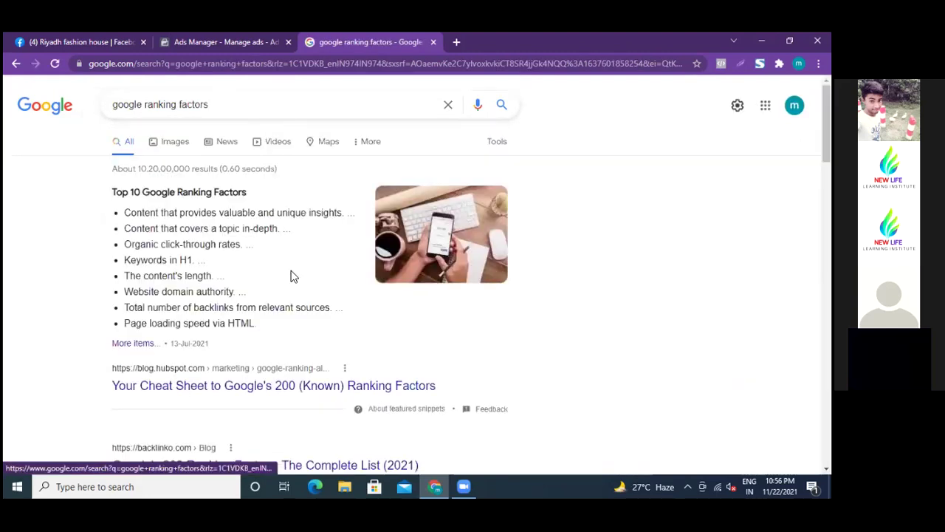
Open HubSpot's "Your Cheat Sheet to Google's 200 (Known) Ranking Factors" and read through to its list of top categories
scroll(291, 271, "down", 1)
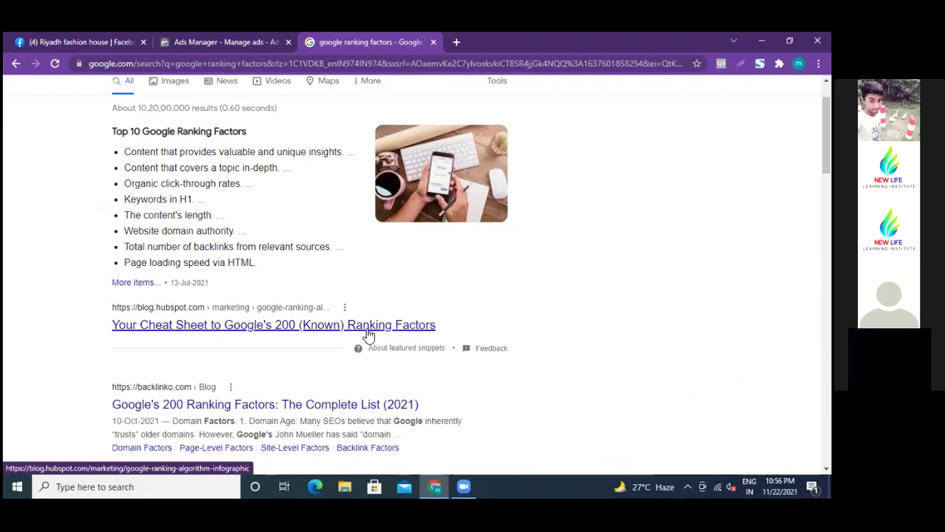
left_click(266, 329)
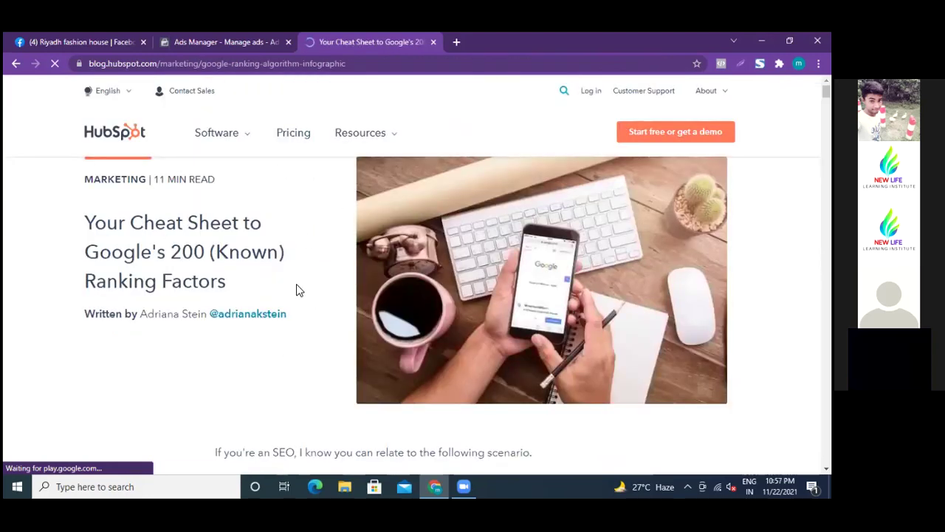
scroll(296, 284, "down", 5)
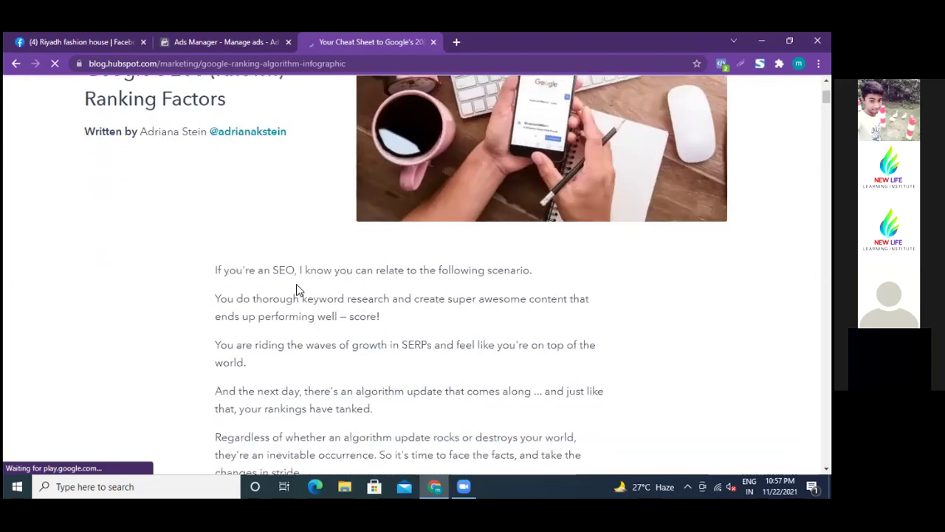
scroll(298, 286, "down", 7)
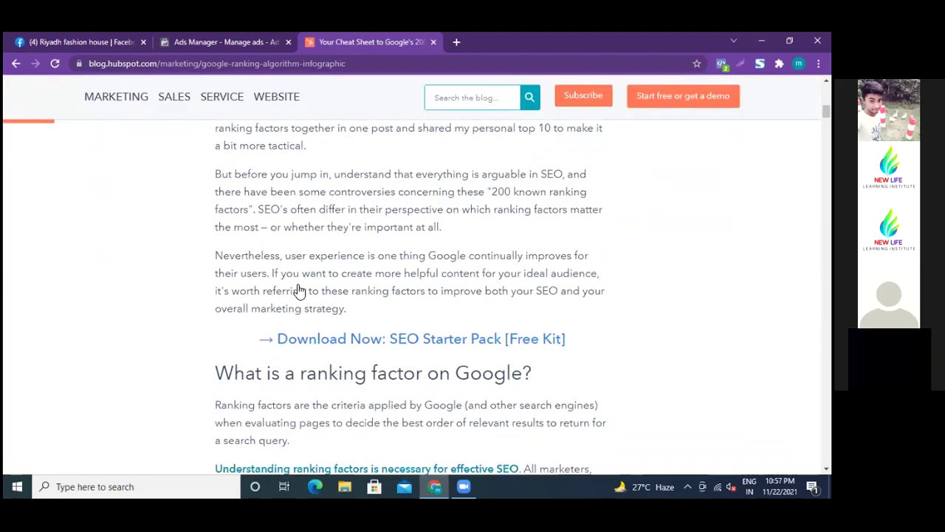
scroll(298, 288, "down", 4)
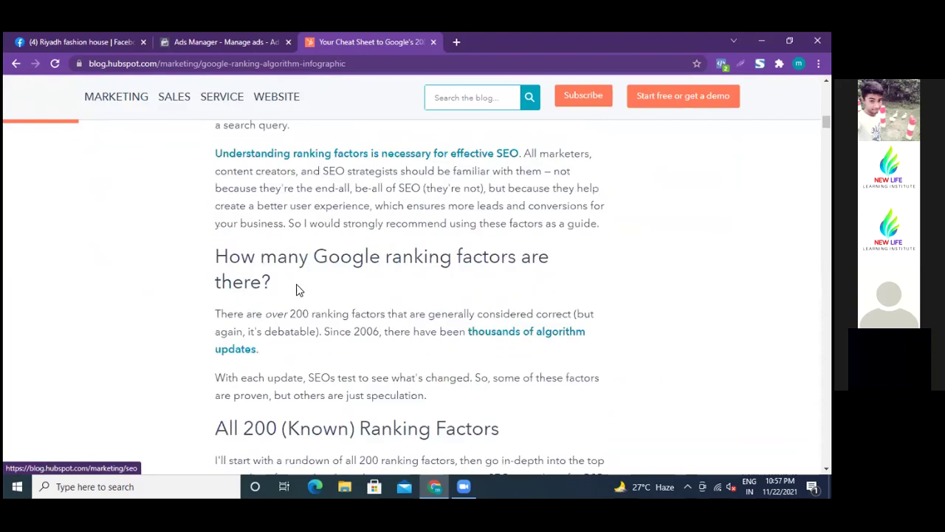
scroll(298, 288, "down", 3)
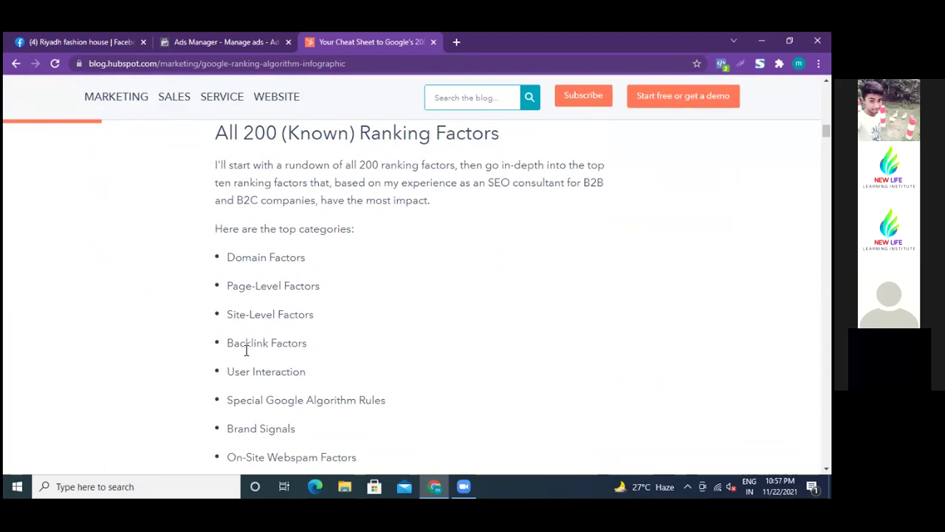
scroll(351, 370, "down", 1)
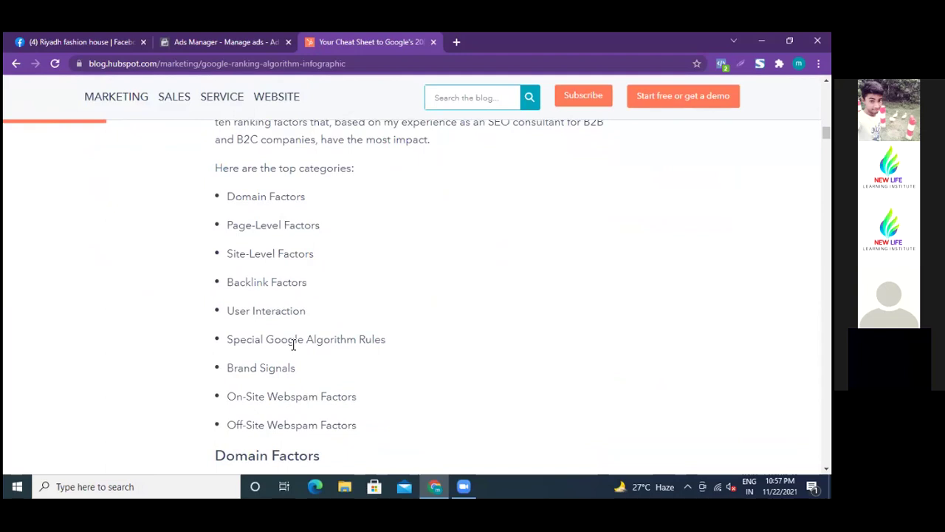
Examine the numbered Domain Factors and Page-Level Factors lists through to the start of the Site-level factors section
scroll(371, 374, "down", 3)
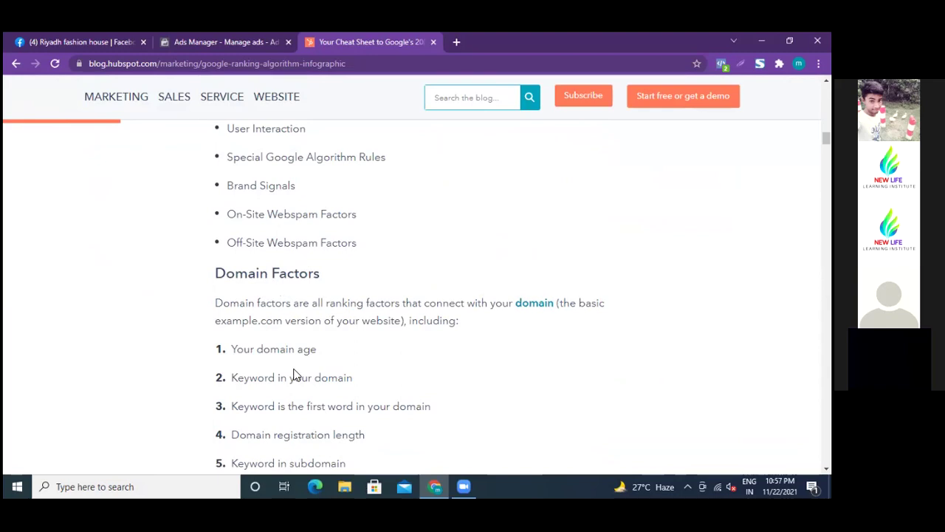
scroll(350, 384, "down", 2)
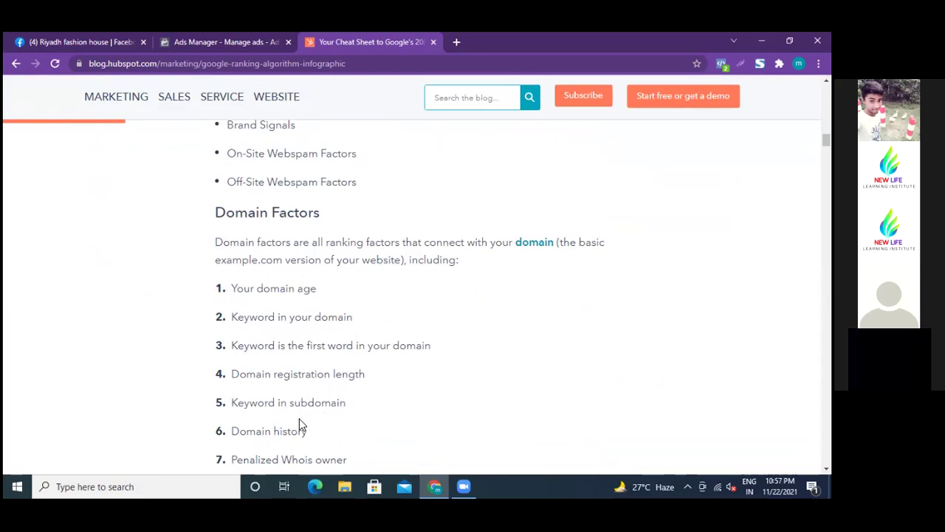
scroll(316, 409, "down", 3)
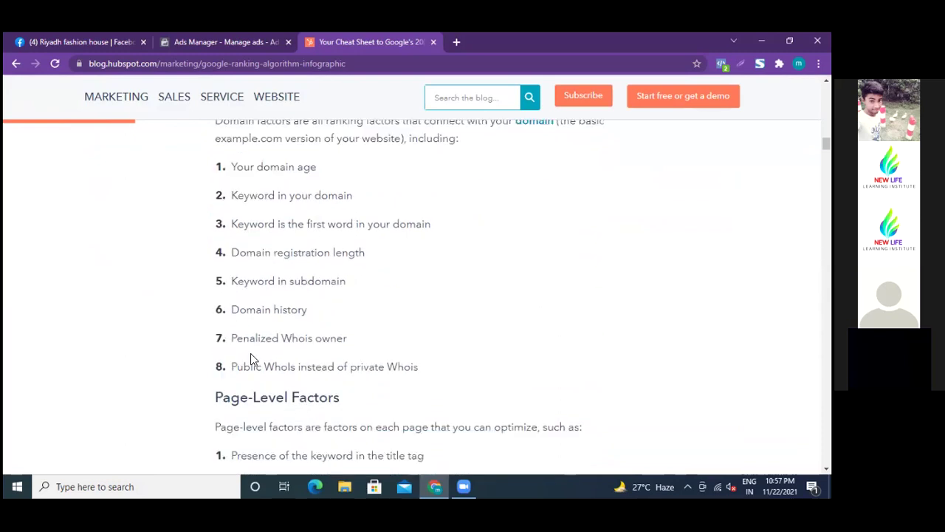
scroll(307, 402, "down", 3)
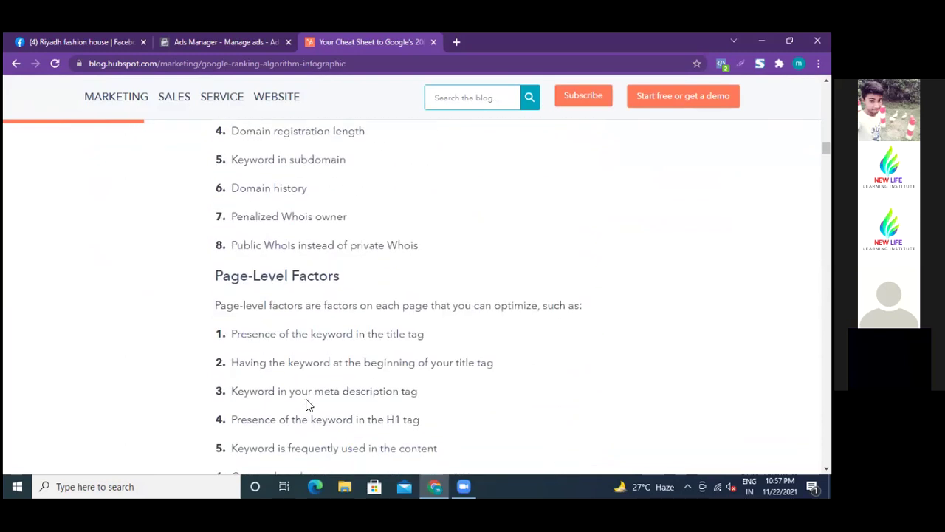
scroll(275, 376, "down", 6)
scroll(275, 377, "down", 9)
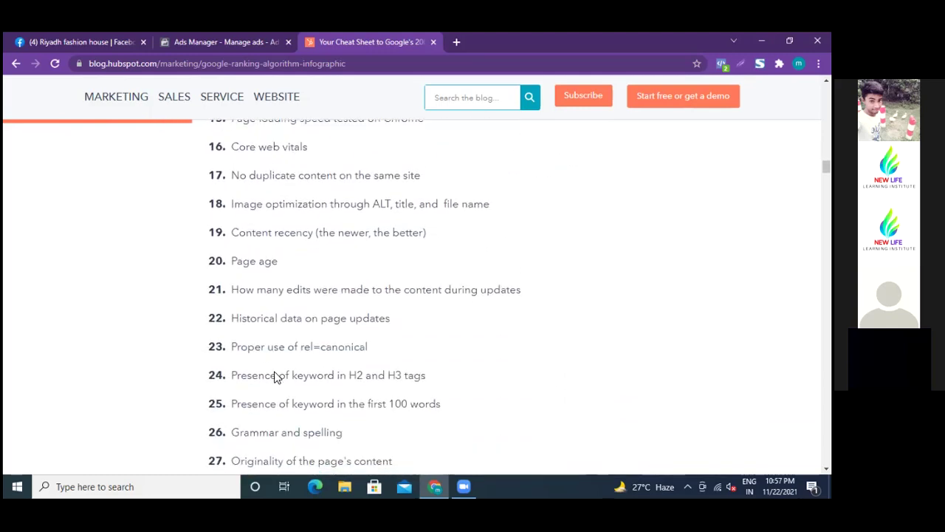
scroll(274, 376, "down", 10)
scroll(275, 374, "down", 15)
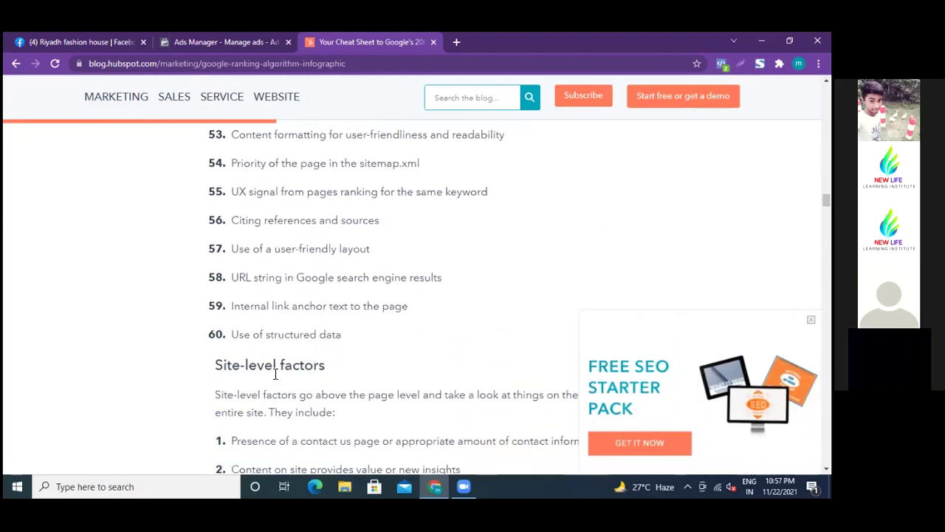
scroll(274, 375, "down", 2)
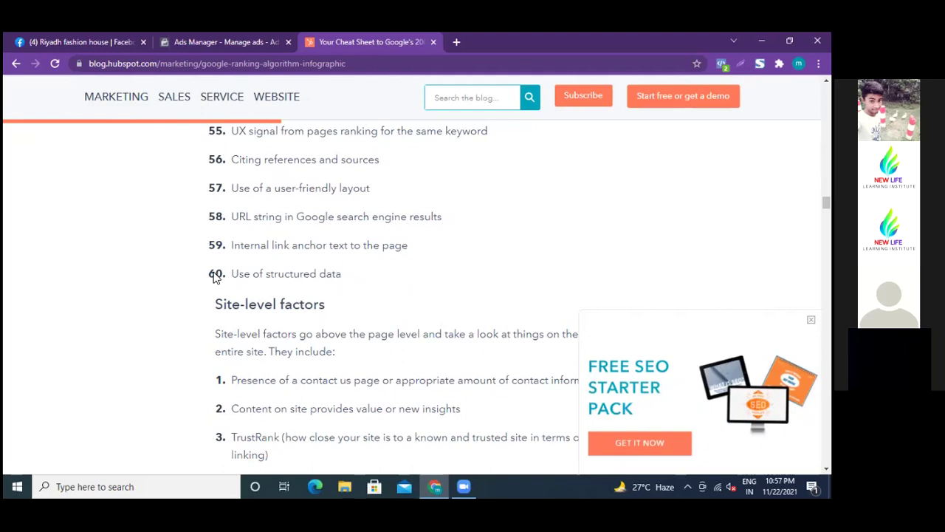
Return to the start of Page-Level Factors and highlight "title tag" in the first two items, "meta description tag" and "H1 tag"
scroll(305, 274, "up", 10)
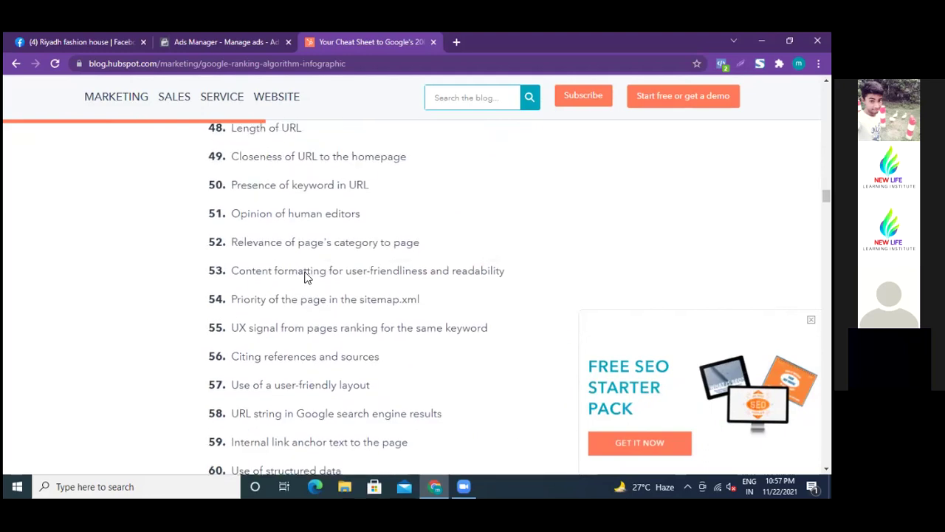
scroll(308, 274, "up", 12)
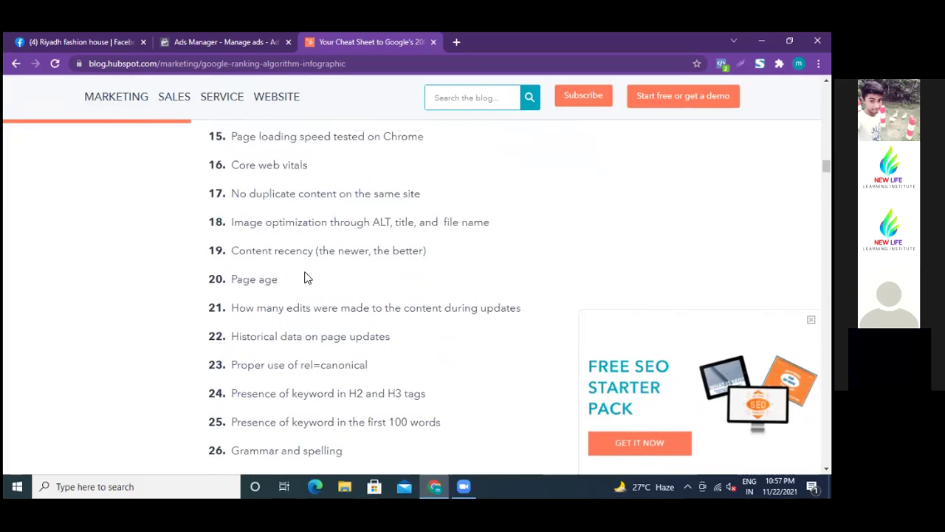
scroll(308, 273, "up", 4)
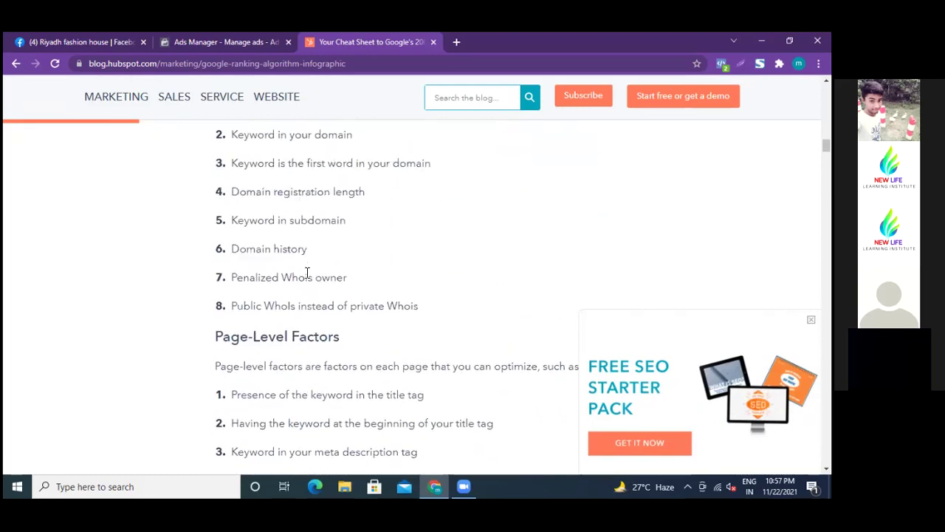
scroll(307, 273, "down", 2)
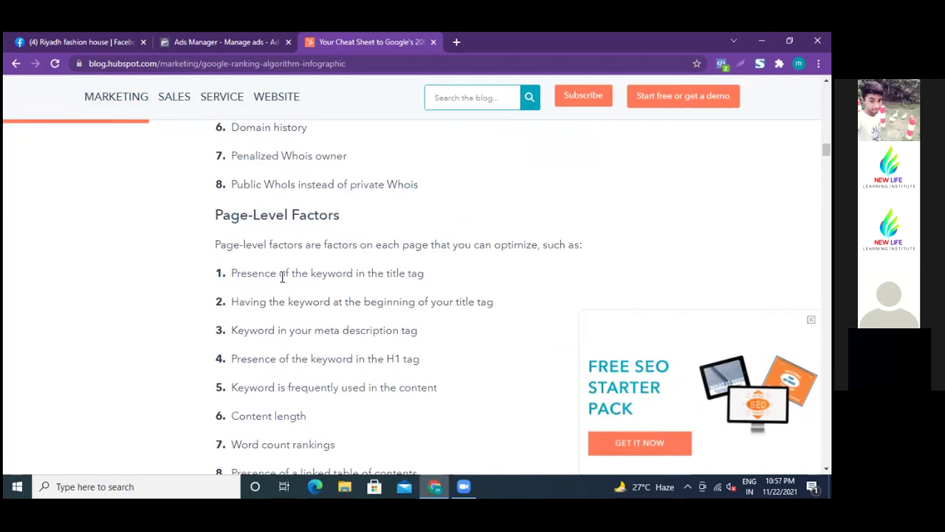
left_click_drag(386, 273, 425, 274)
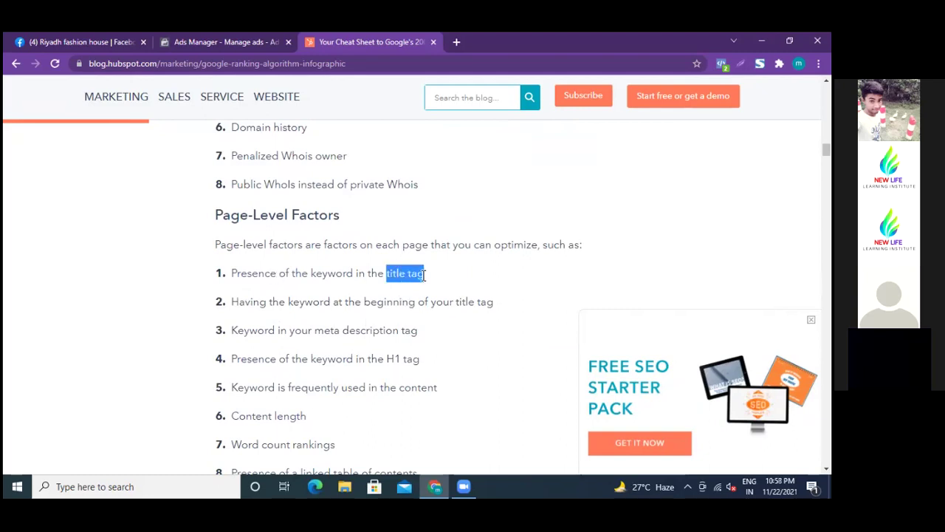
left_click(480, 275)
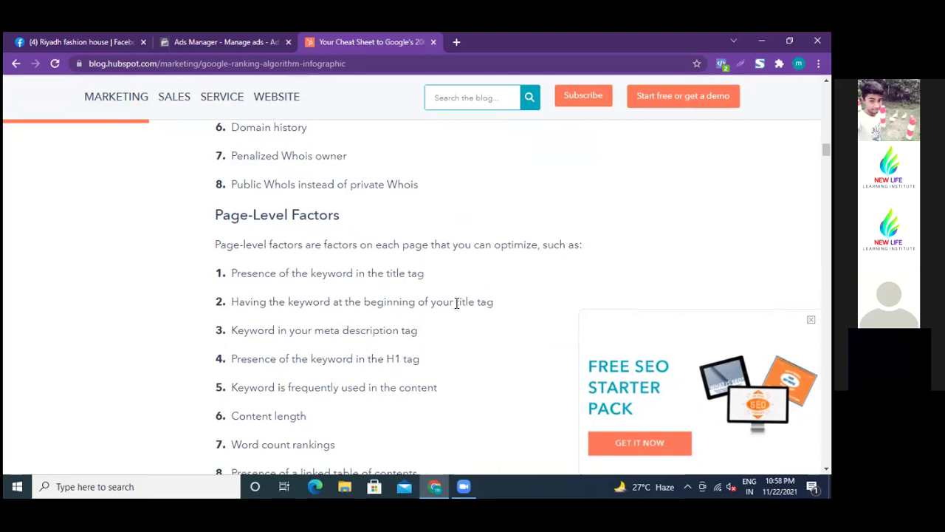
left_click_drag(456, 301, 481, 301)
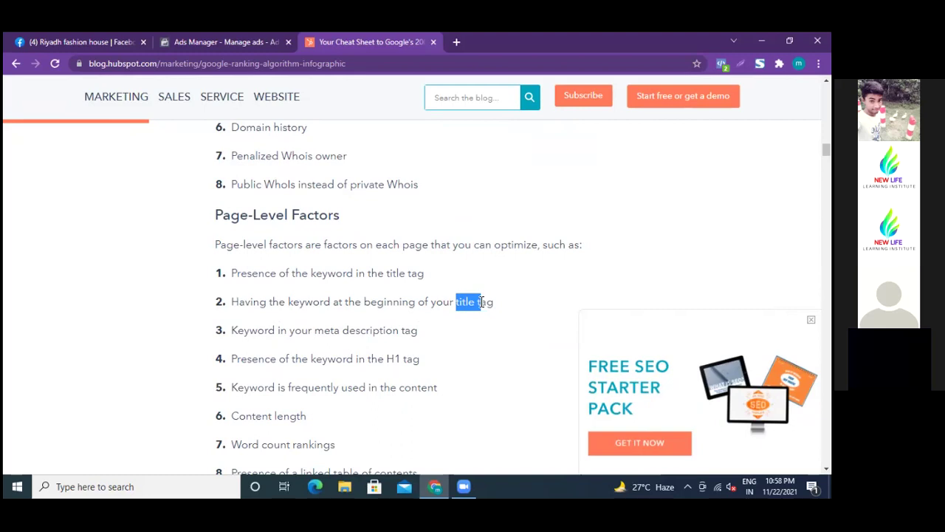
left_click(492, 348)
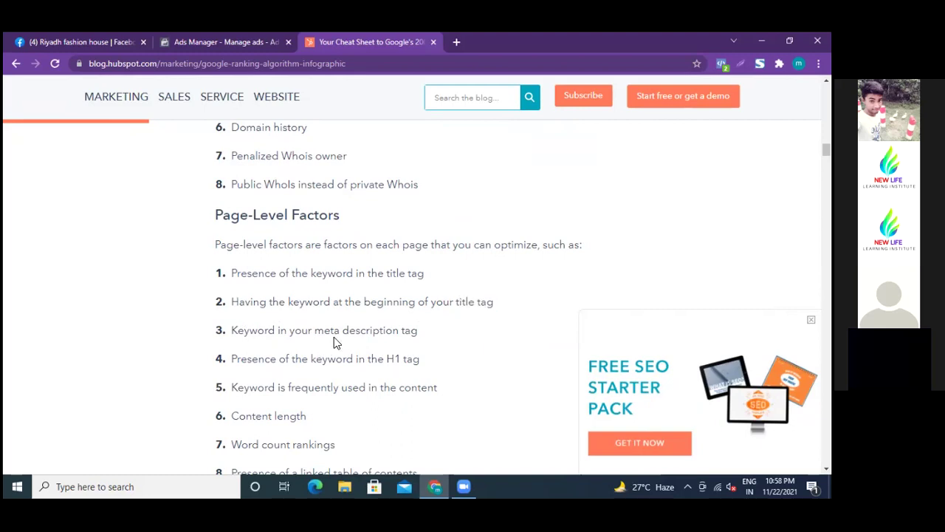
left_click_drag(317, 332, 418, 332)
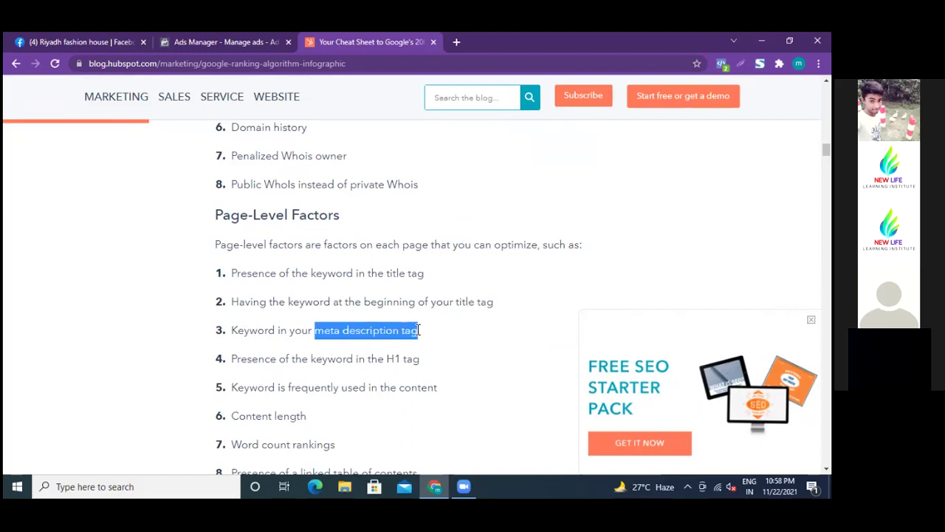
left_click(442, 335)
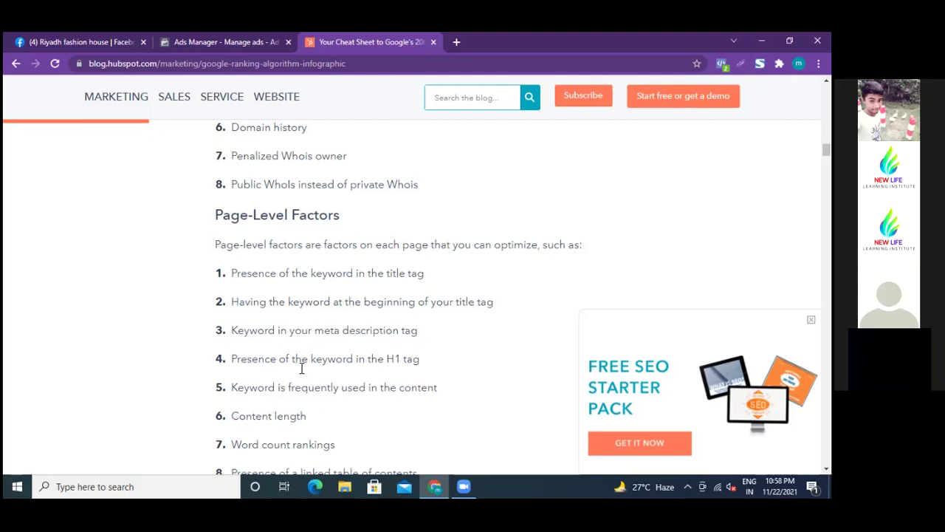
left_click_drag(387, 359, 438, 359)
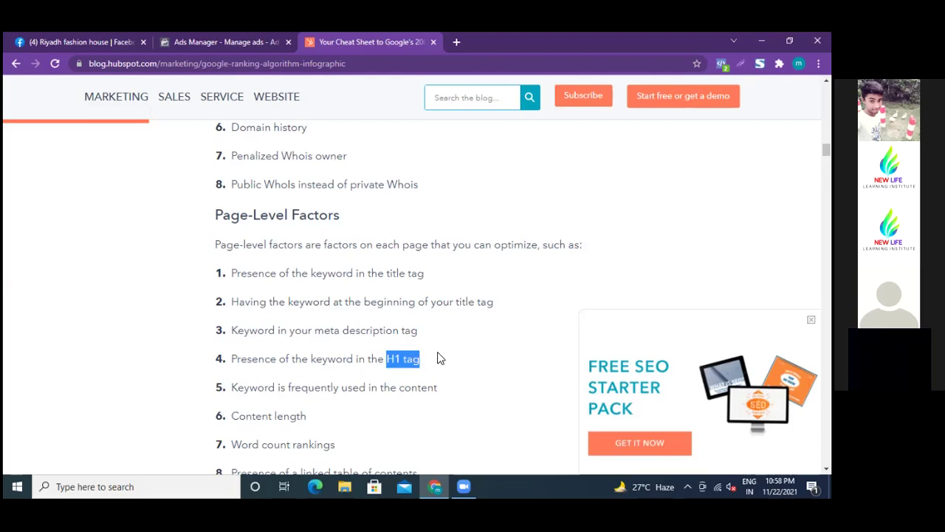
Examine the Page-Level Factors from keyword frequency in the content through to historical data on page updates
left_click(443, 357)
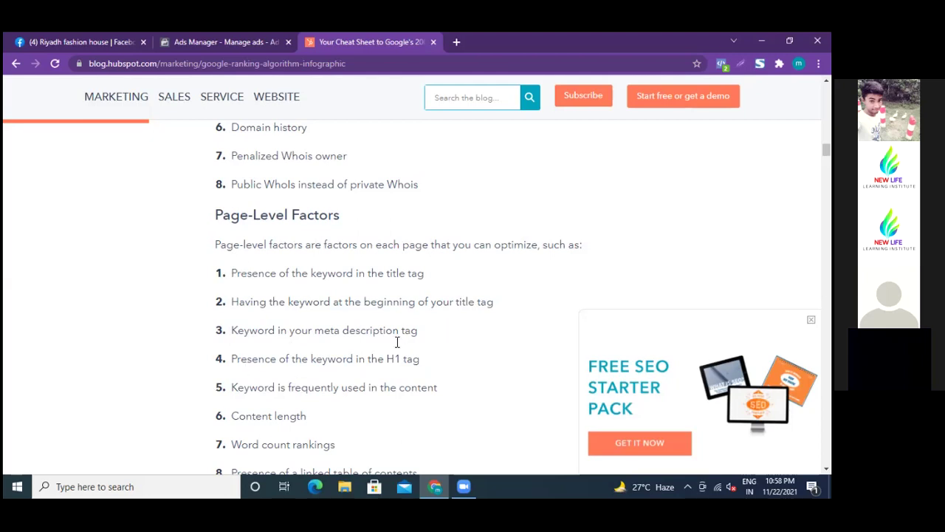
scroll(389, 334, "down", 1)
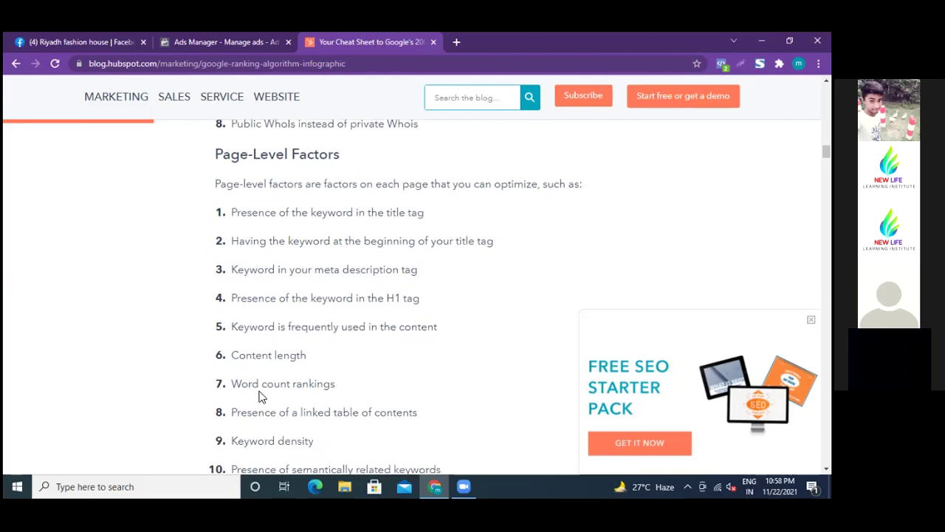
scroll(335, 386, "down", 1)
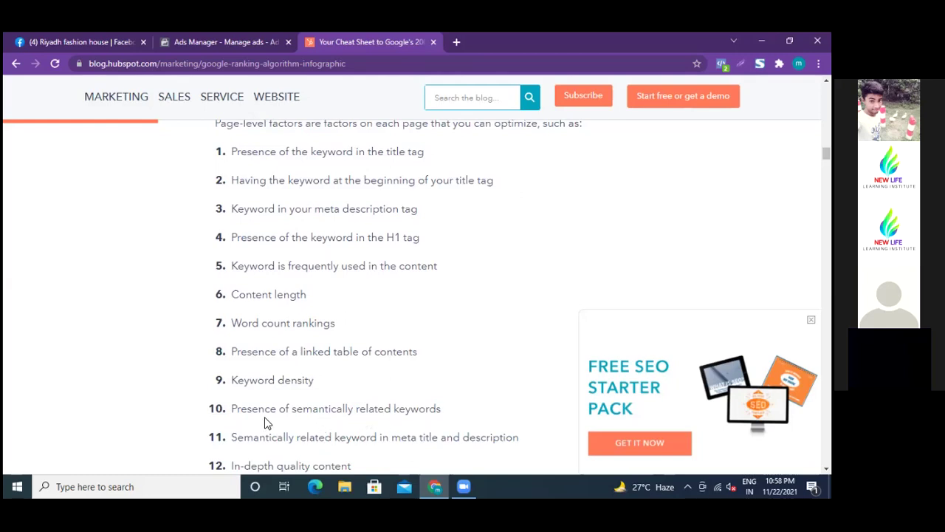
scroll(387, 395, "down", 2)
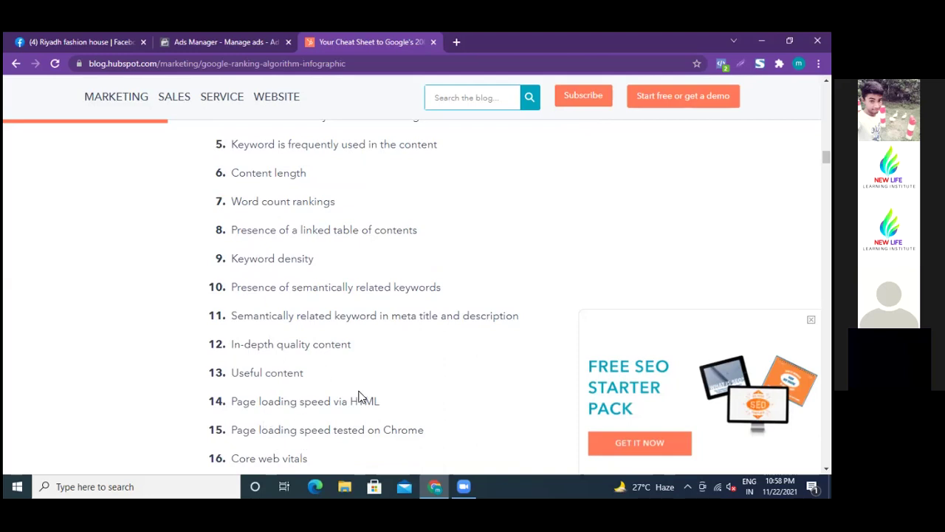
scroll(360, 396, "down", 1)
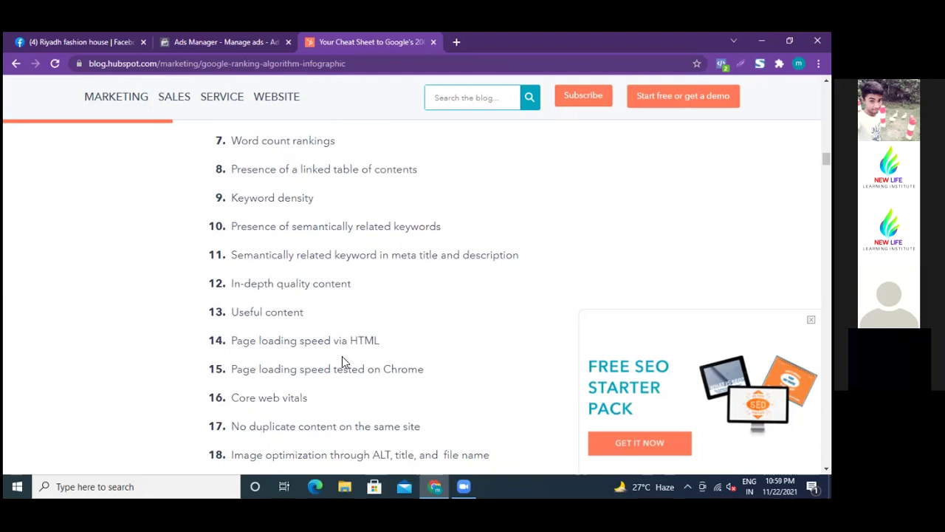
scroll(342, 356, "down", 2)
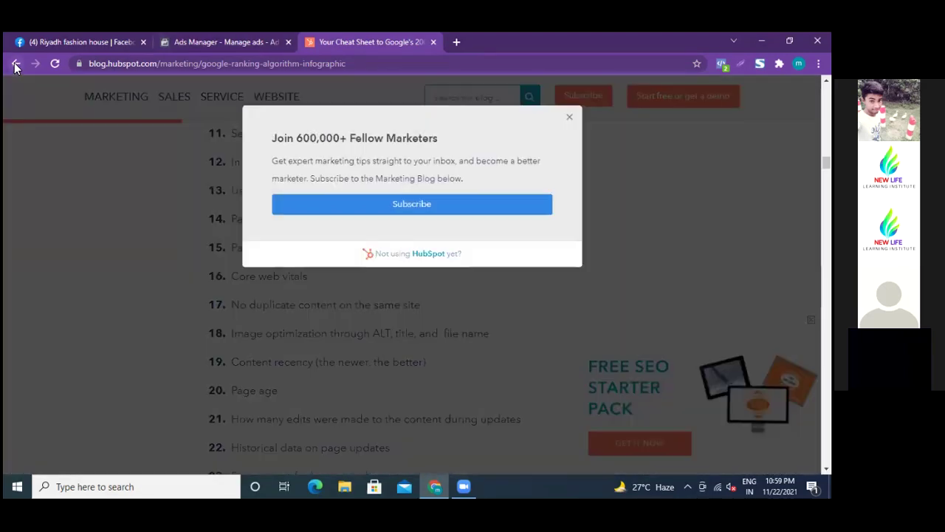
Return to the Google results and replace the query with the suggested search "google ranking algorithm 2021"
left_click(16, 64)
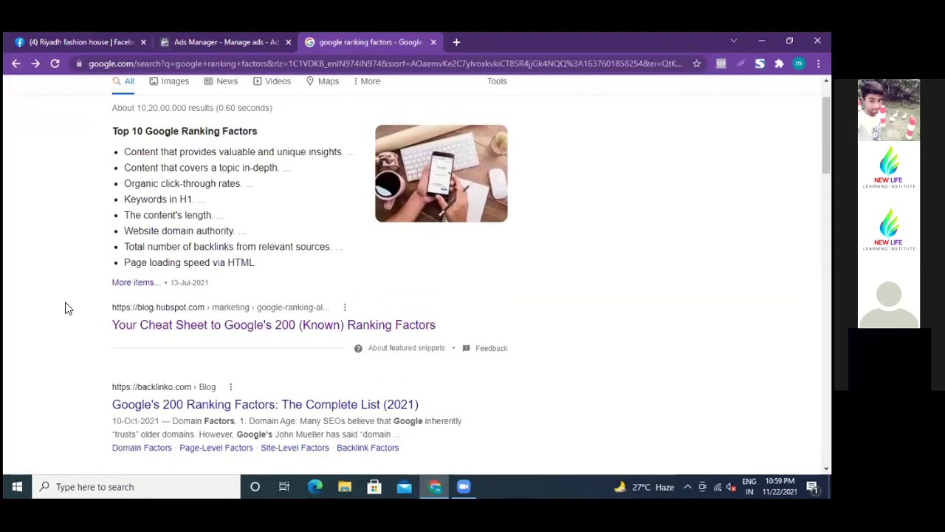
scroll(65, 308, "up", 2)
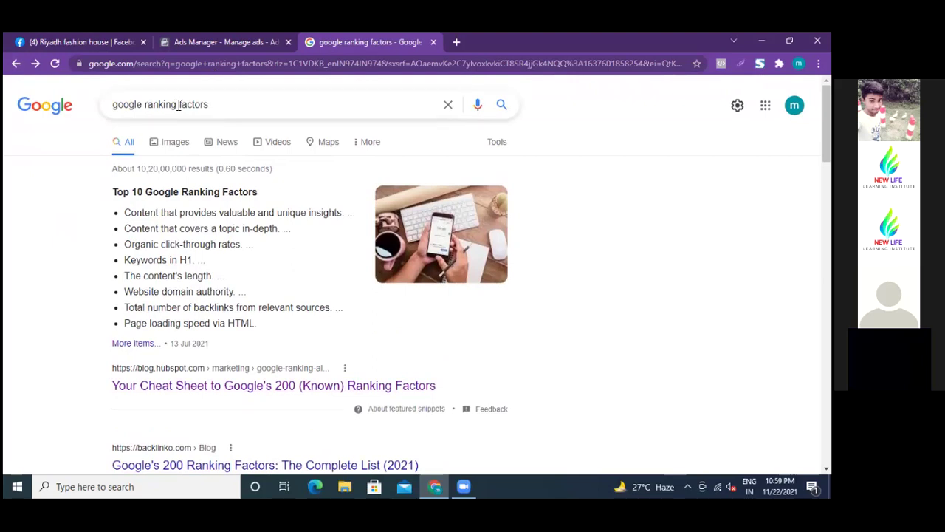
left_click(217, 104)
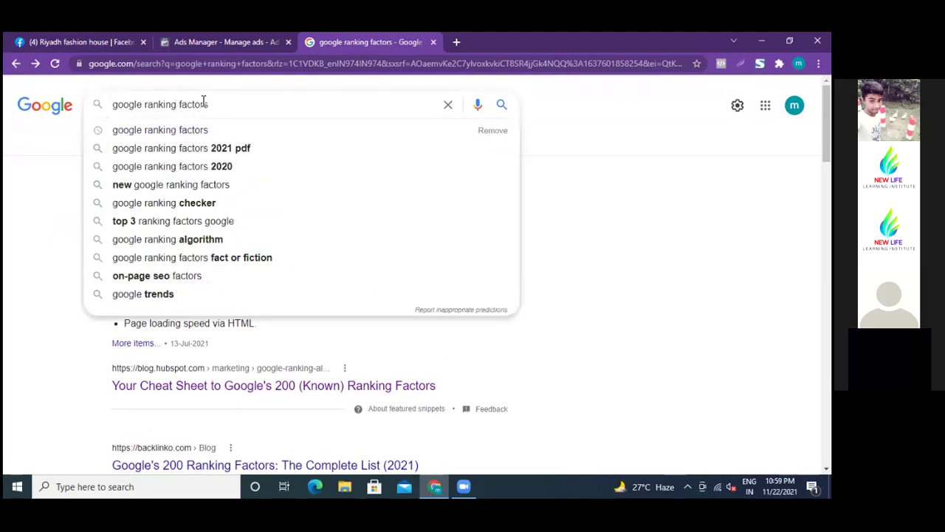
key("BackSpace")
key("BackSpace")
key("BackSpace")
key("BackSpace")
key("BackSpace")
key("BackSpace")
key("BackSpace")
key("BackSpace")
key("BackSpace")
key("BackSpace")
key("BackSpace")
key("BackSpace")
key("BackSpace")
key("BackSpace")
key("BackSpace")
key("BackSpace")
key("BackSpace")
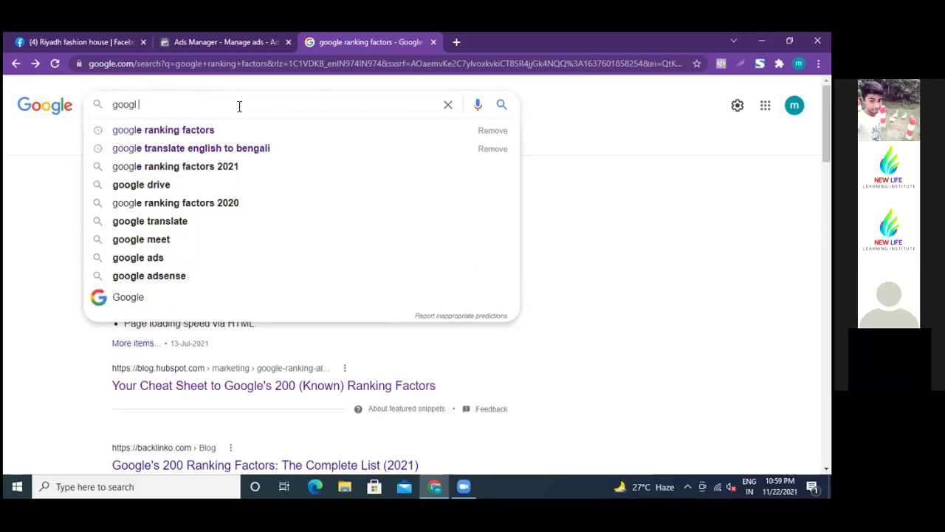
type("nking")
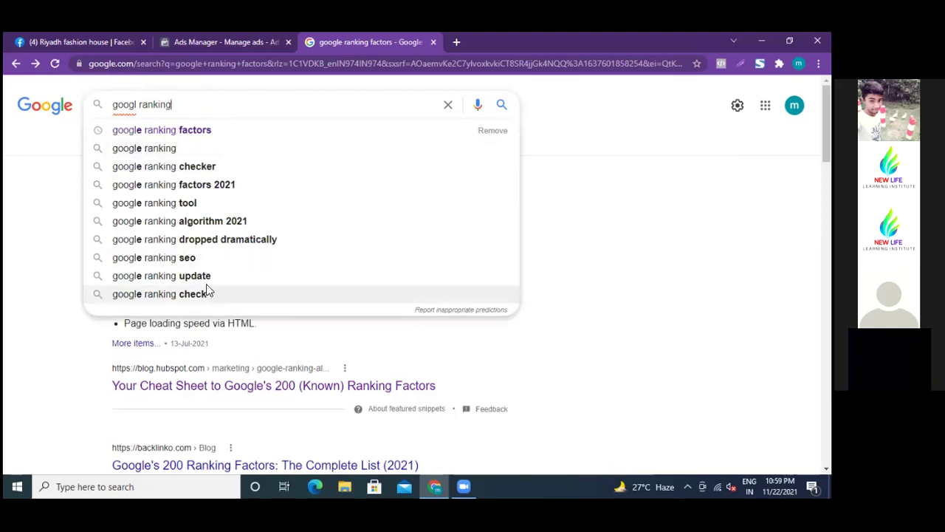
left_click(199, 222)
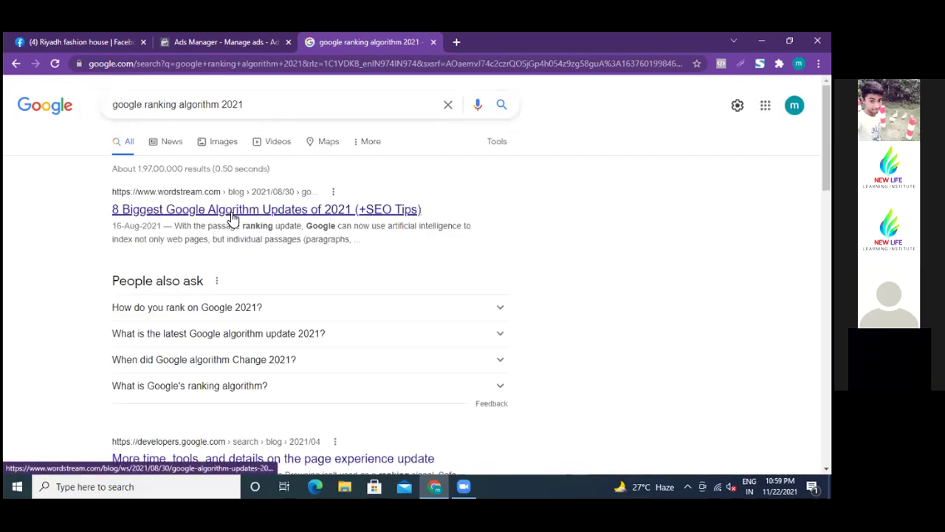
Open WordStream's "8 Biggest Google Algorithm Updates of 2021" article, skim its first sections and return to the numbered list of updates
left_click(364, 212)
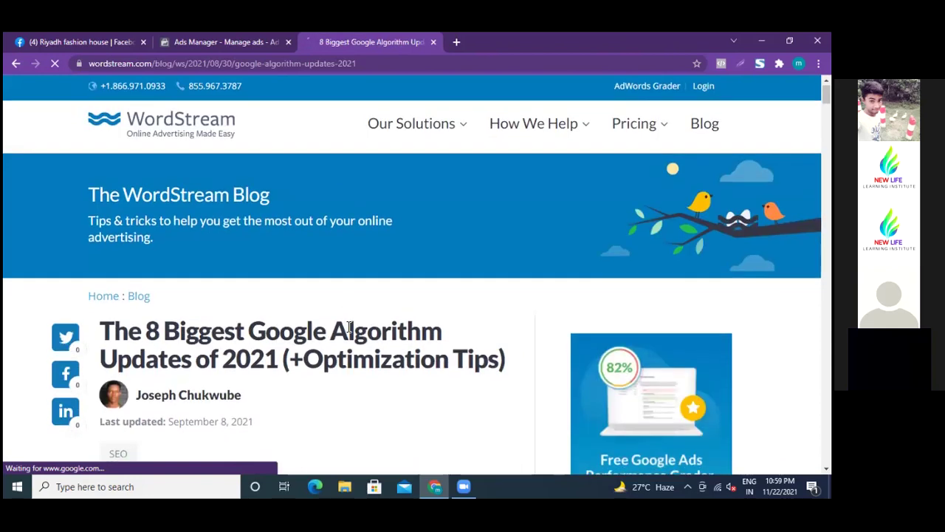
scroll(350, 327, "down", 3)
scroll(348, 328, "down", 5)
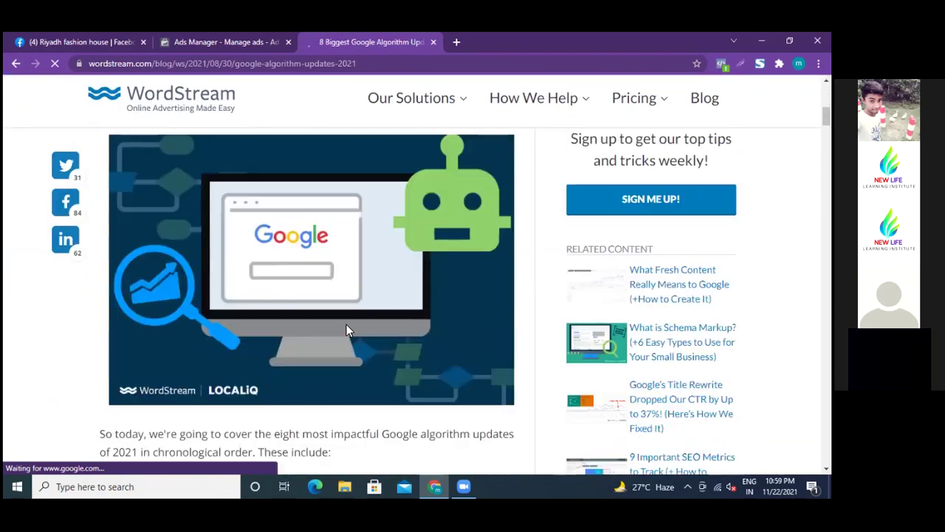
scroll(347, 324, "down", 3)
scroll(348, 327, "down", 3)
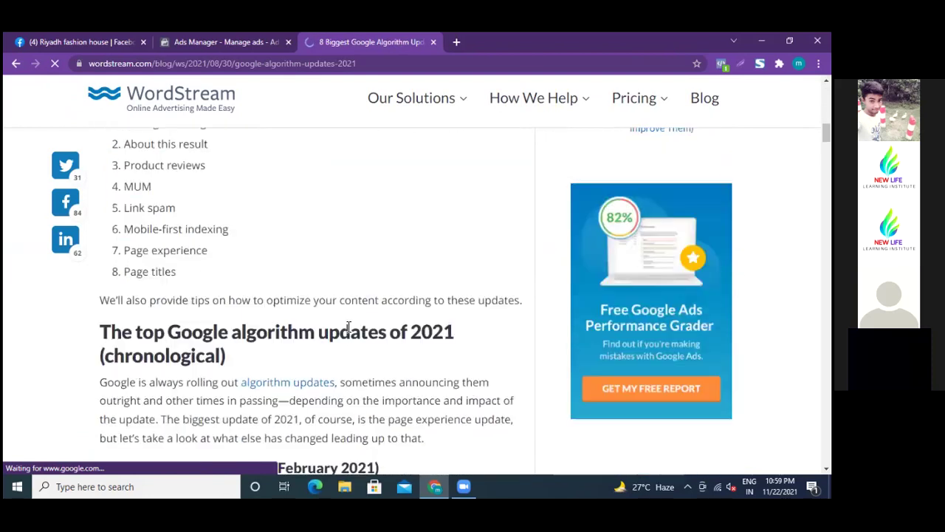
scroll(347, 327, "down", 8)
scroll(348, 330, "down", 2)
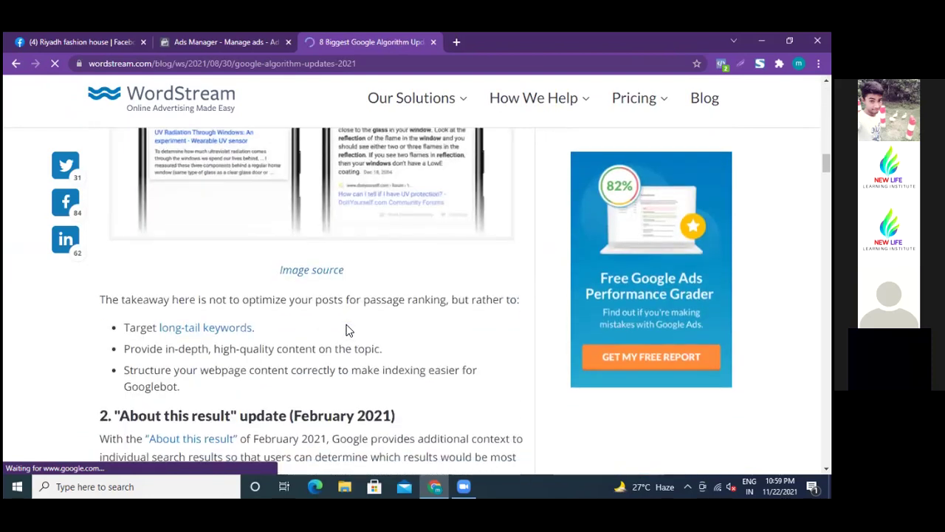
scroll(347, 329, "up", 2)
scroll(347, 326, "up", 5)
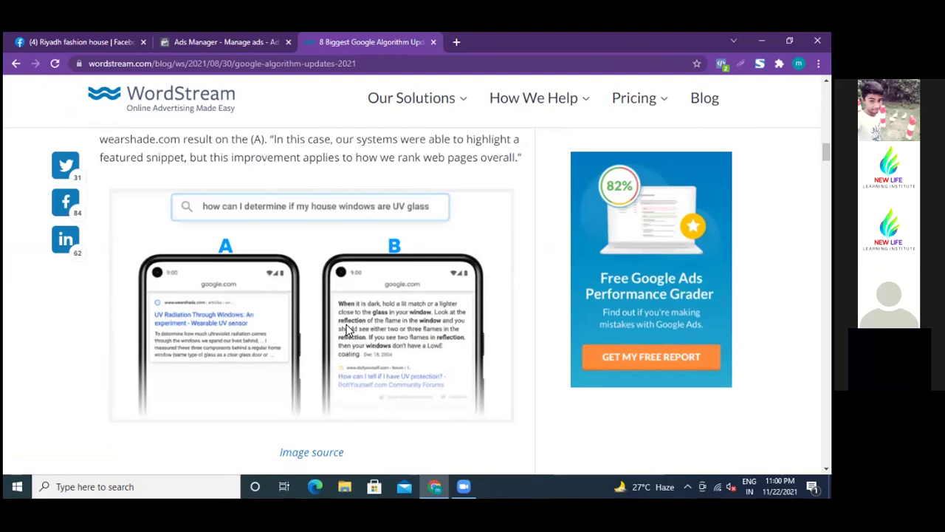
scroll(348, 327, "up", 3)
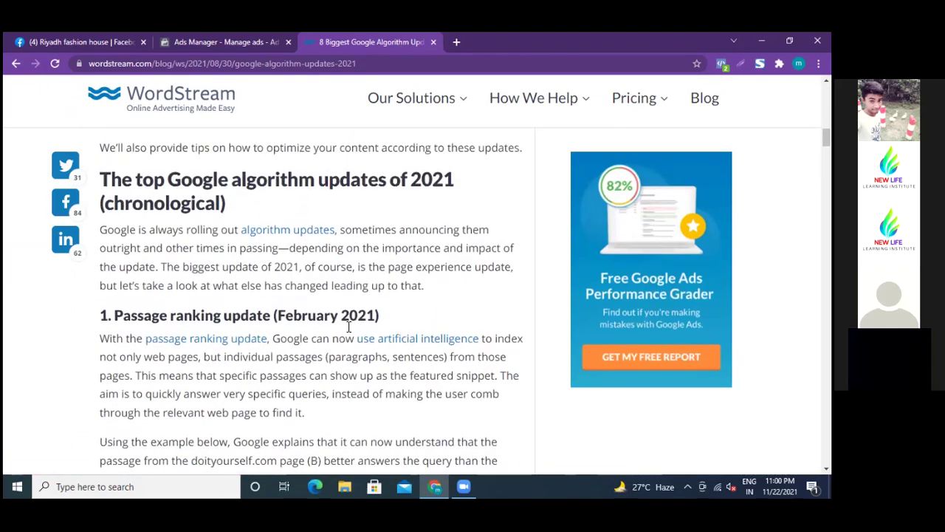
scroll(348, 327, "up", 2)
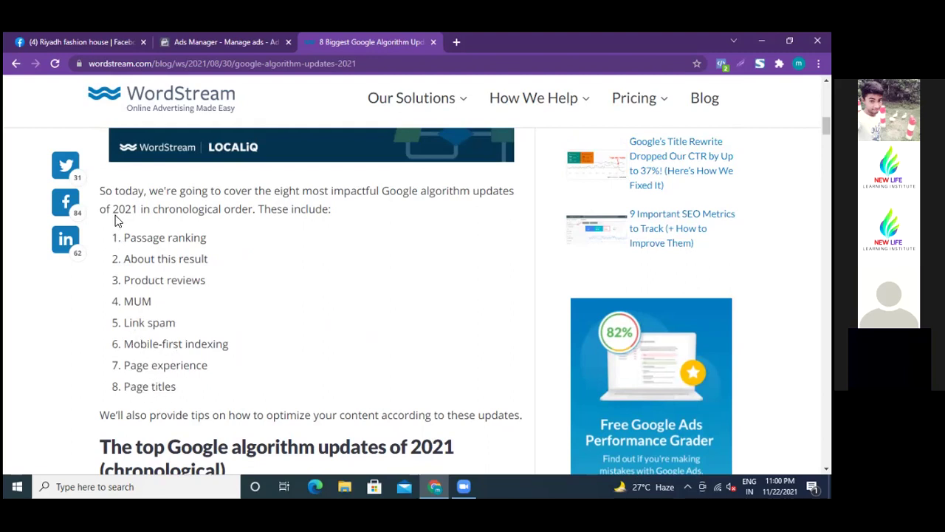
Highlight the numbered list of algorithm updates from "Passage ranking" to "Page titles"
left_click_drag(125, 235, 198, 390)
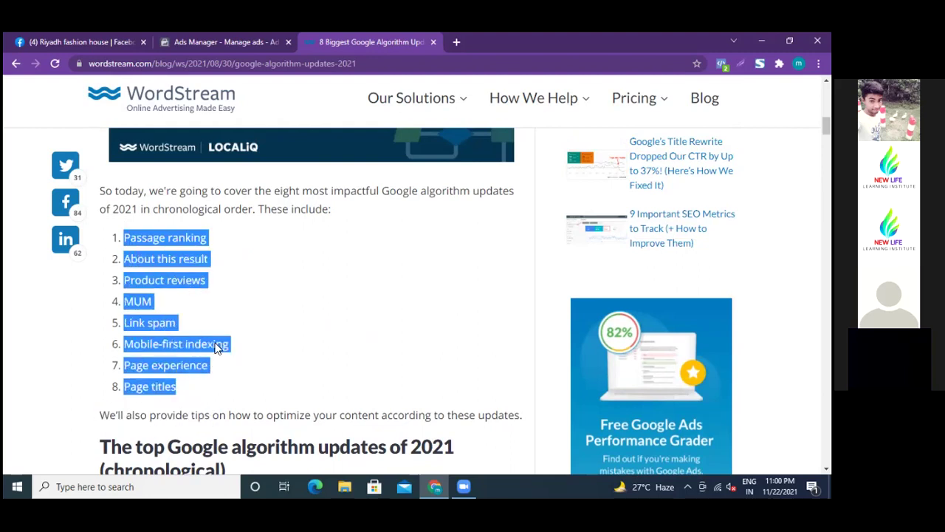
left_click(260, 249)
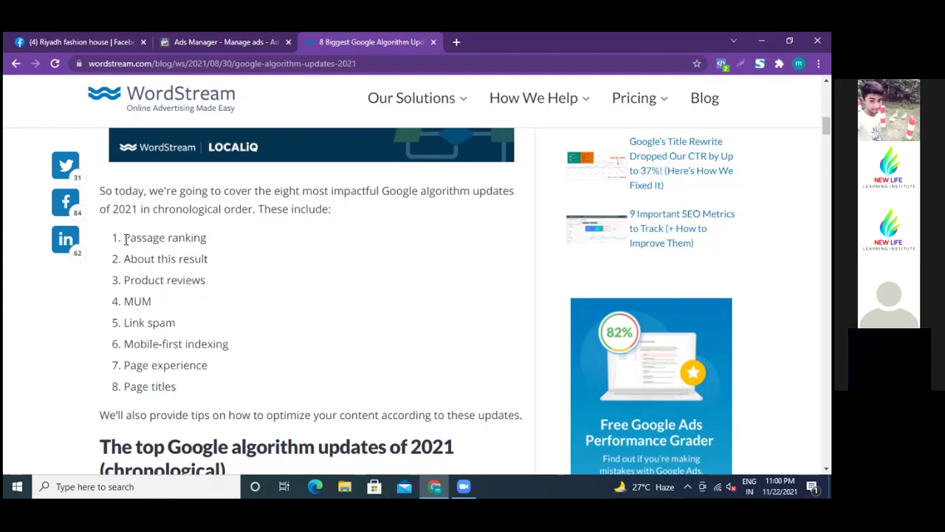
left_click_drag(126, 238, 207, 322)
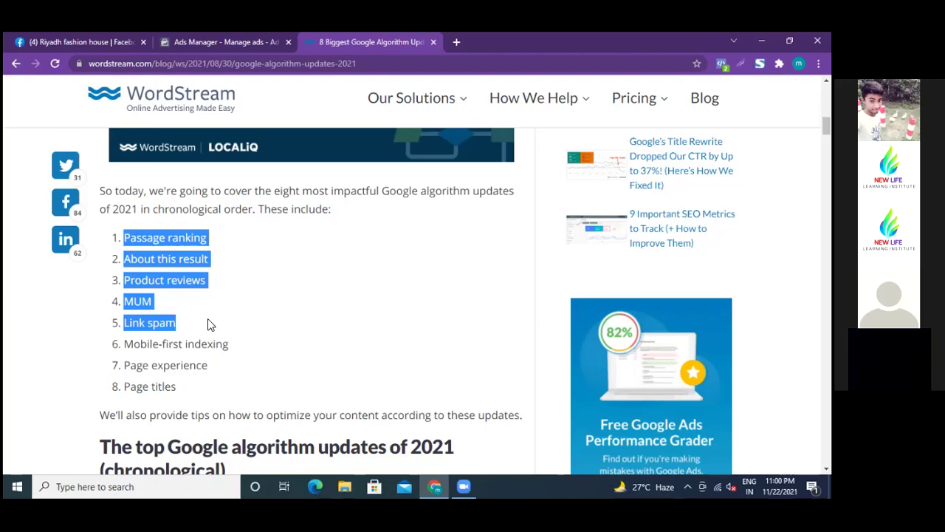
left_click(234, 262)
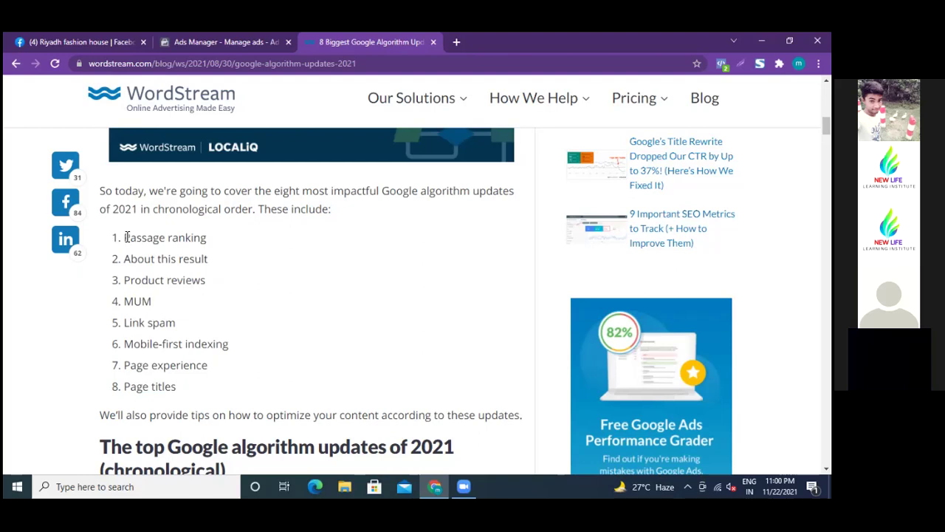
left_click_drag(126, 236, 255, 382)
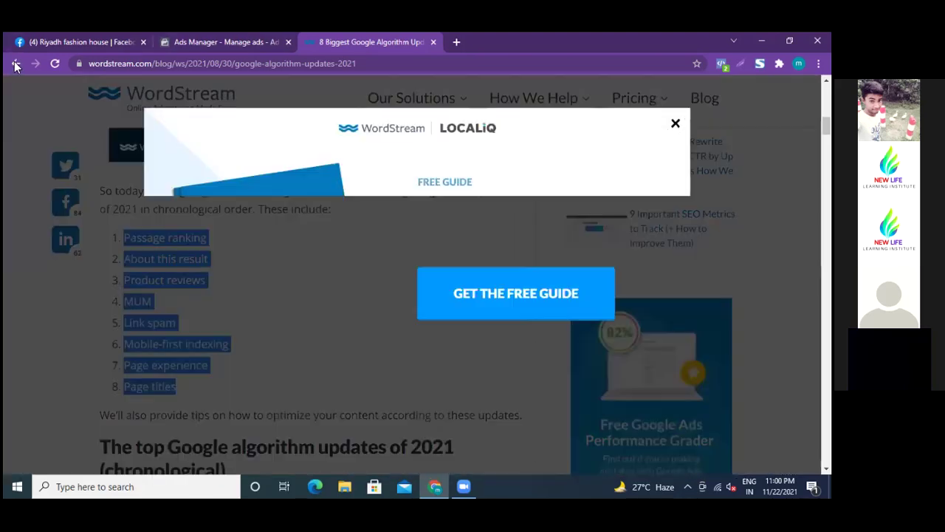
Go back to the Google results and replace the query with a search for "what is facebook algorithm"
left_click(15, 65)
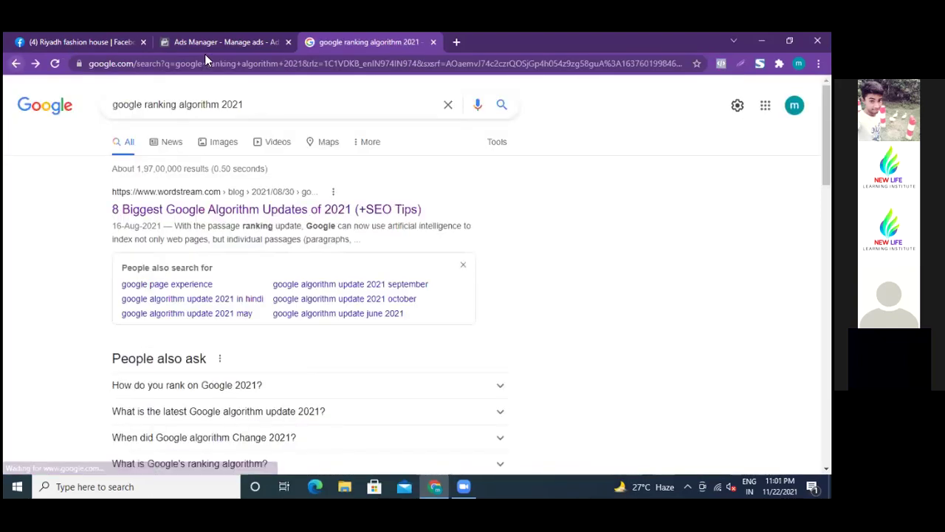
left_click(253, 104)
key("BackSpace")
key("BackSpace")
key("BackSpace")
key("BackSpace")
key("BackSpace")
key("BackSpace")
key("BackSpace")
key("BackSpace")
key("BackSpace")
key("BackSpace")
key("BackSpace")
key("BackSpace")
key("BackSpace")
key("BackSpace")
key("BackSpace")
key("BackSpace")
key("BackSpace")
key("BackSpace")
key("BackSpace")
key("BackSpace")
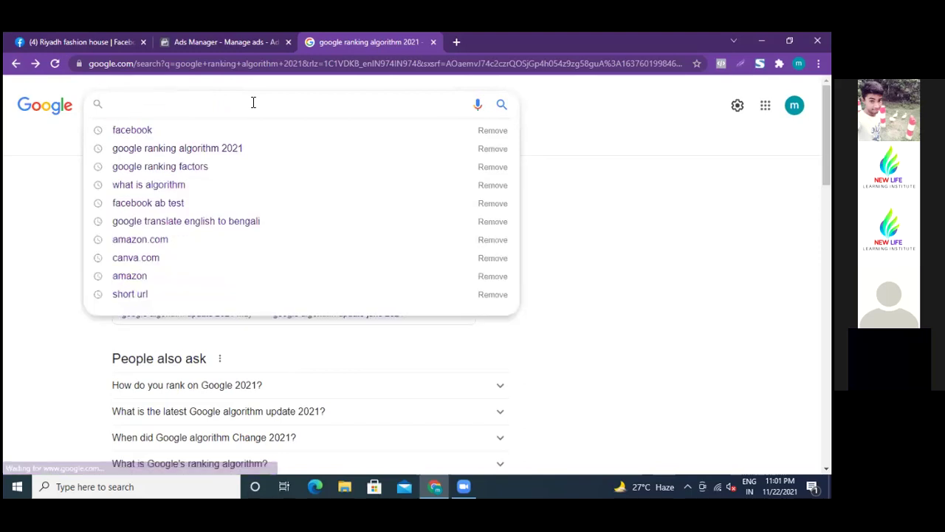
type("wh")
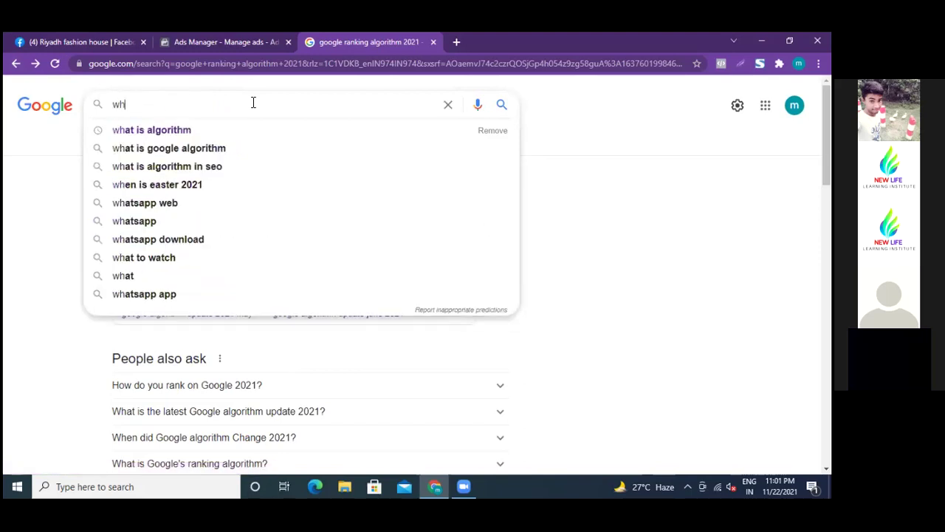
type("at is ")
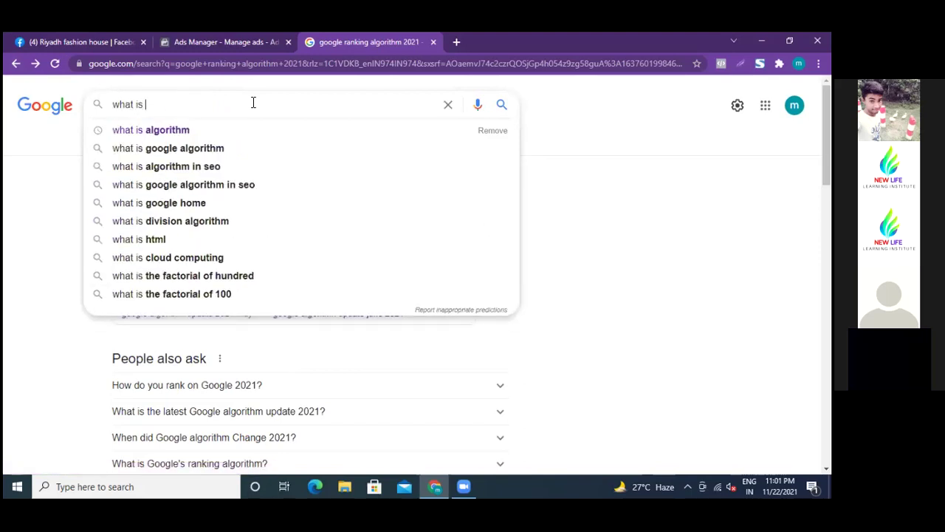
type("facebook al")
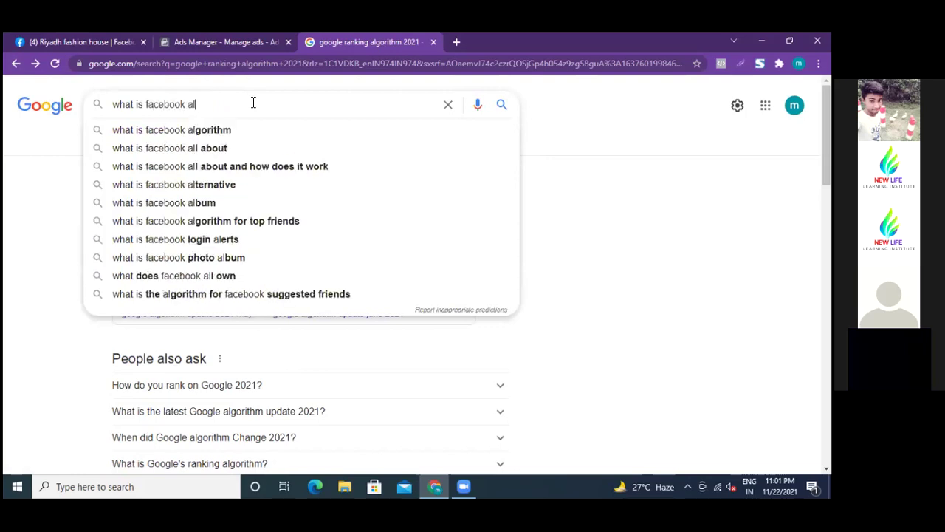
left_click(192, 131)
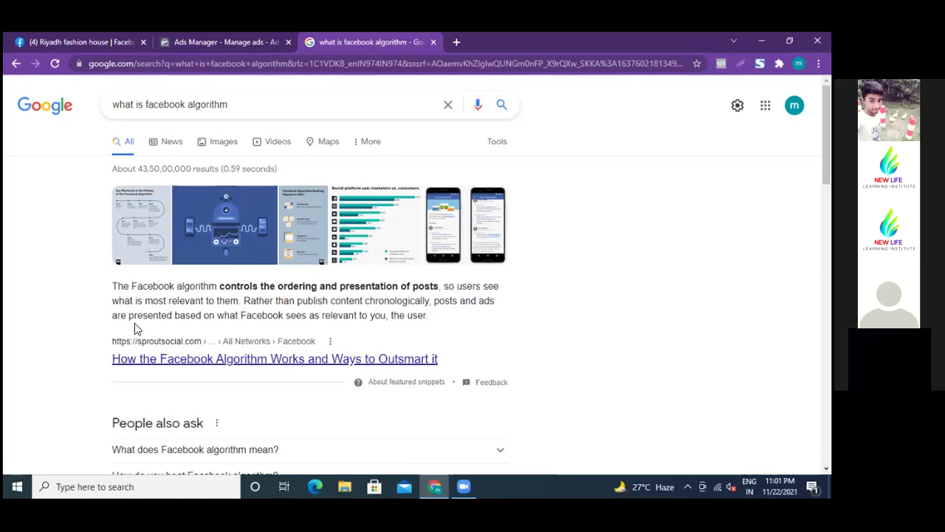
Read the featured snippet on the Facebook algorithm, highlighting "what is most" and "what Facebook sees as relevant to you"
left_click_drag(168, 301, 119, 304)
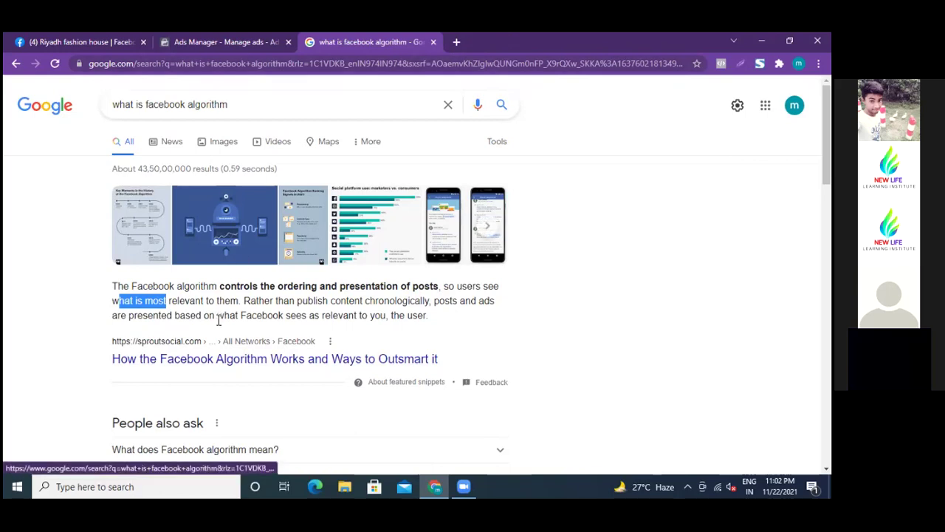
left_click_drag(217, 315, 386, 315)
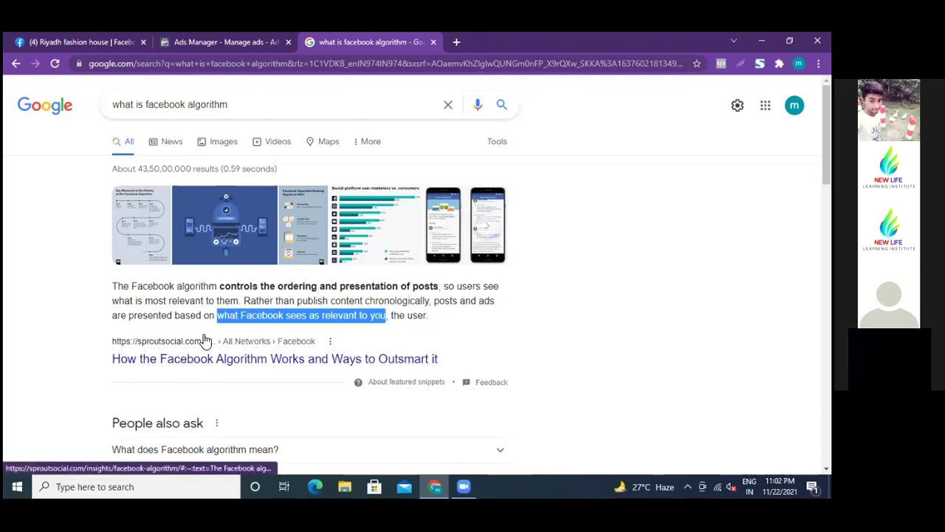
left_click(362, 335)
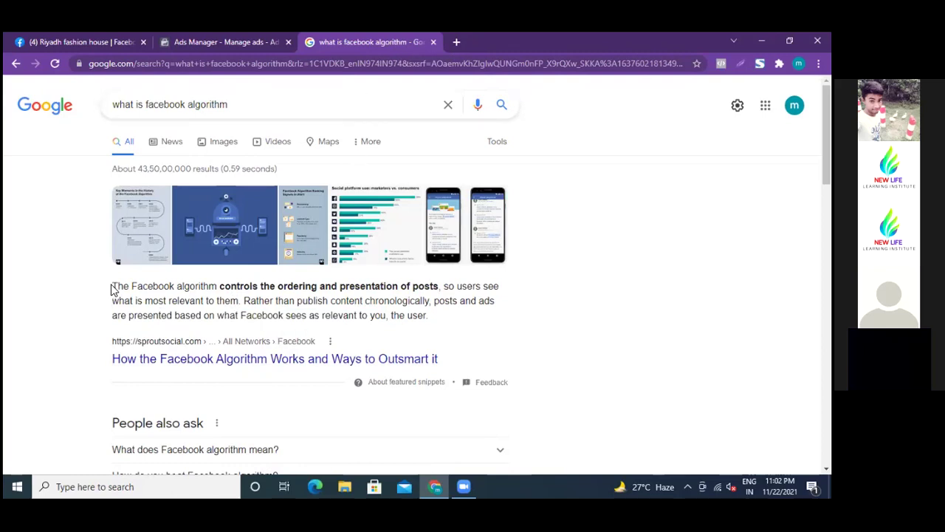
left_click_drag(113, 288, 129, 287)
Go back through the earlier searches to the results for "what is algorithm"
left_click(16, 64)
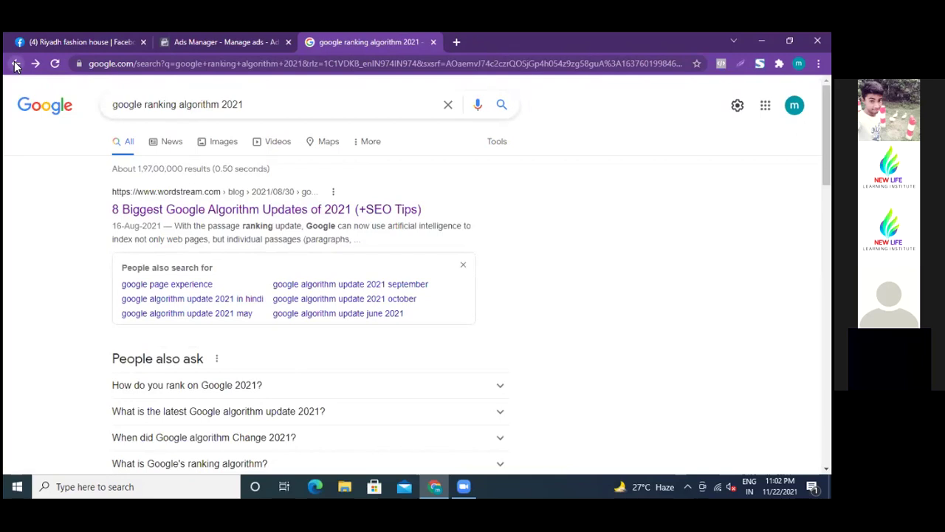
left_click(15, 65)
left_click(14, 65)
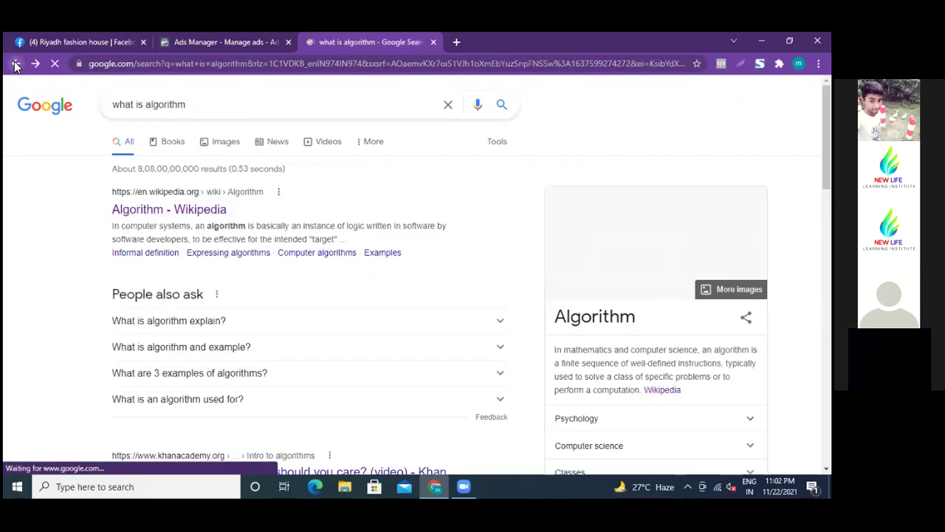
Leave the earlier Google searches back to the blank start page and switch to Ads Manager
left_click(15, 65)
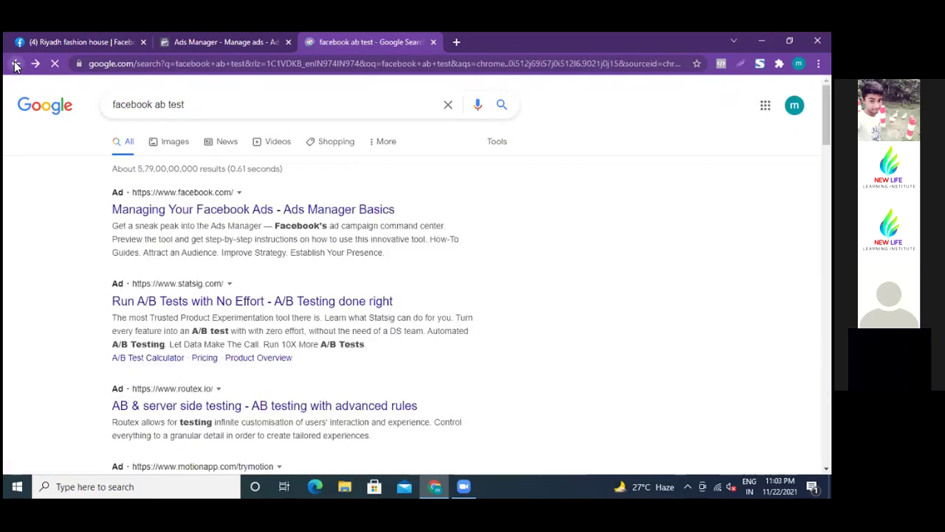
left_click(15, 65)
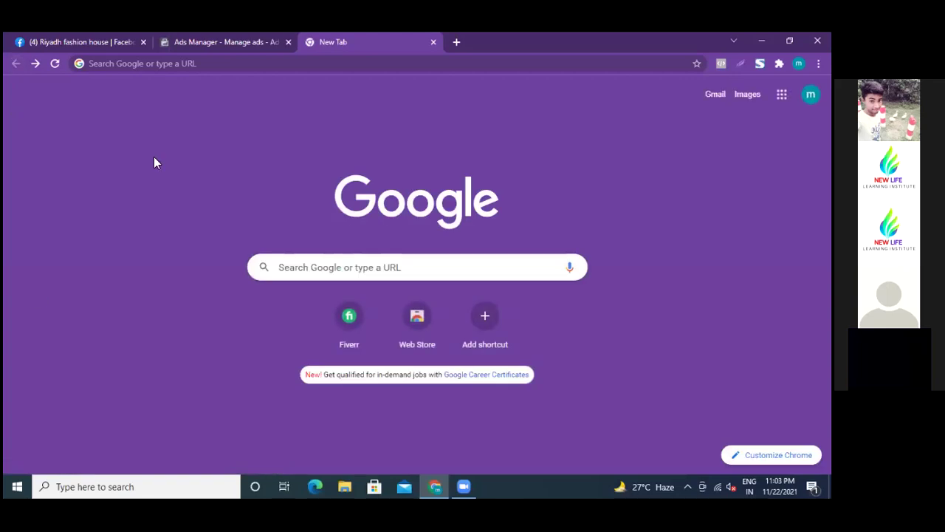
left_click(227, 42)
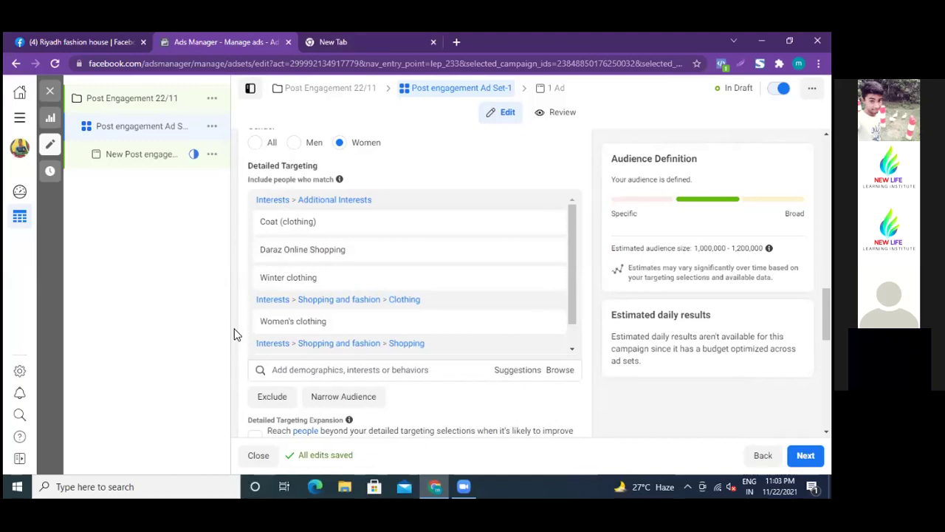
Review the ad set's audience settings, including locations, age, gender, detailed targeting interests and placements
scroll(233, 335, "up", 2)
scroll(234, 335, "down", 3)
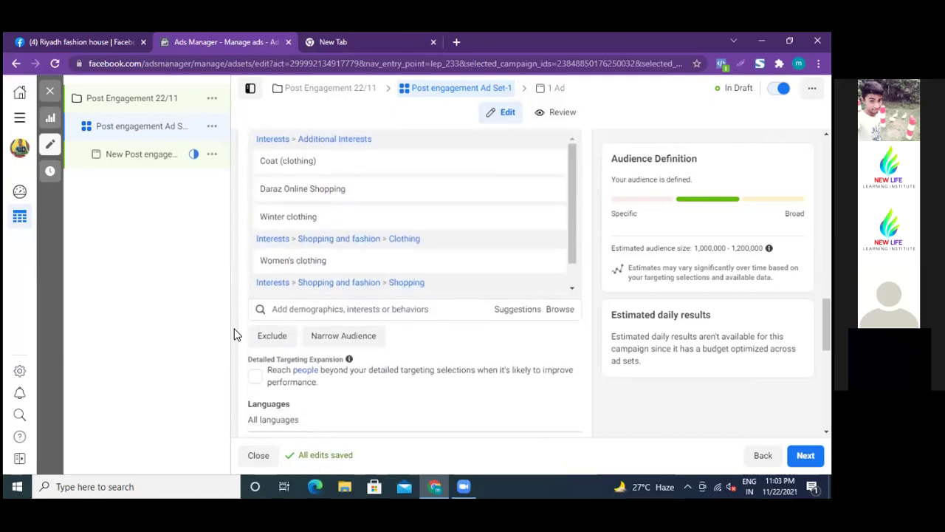
scroll(244, 308, "up", 1)
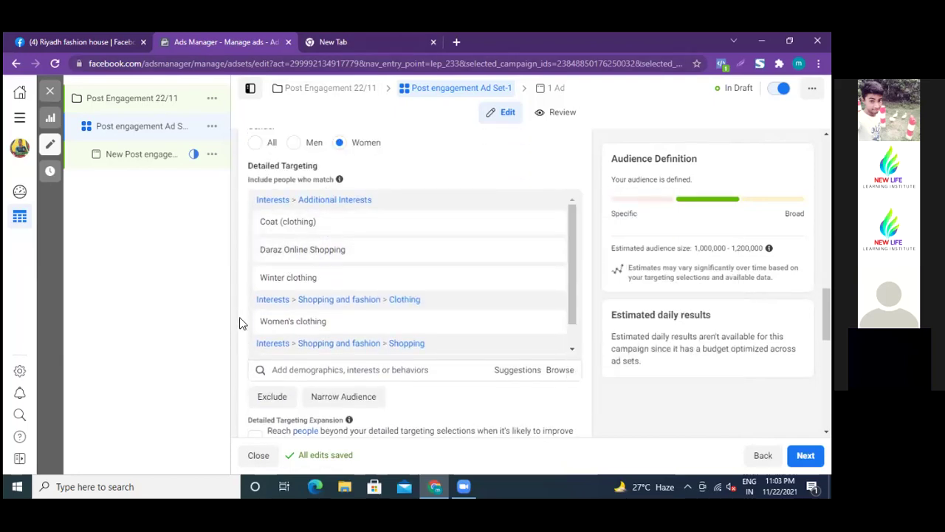
scroll(240, 322, "up", 1)
scroll(239, 322, "up", 10)
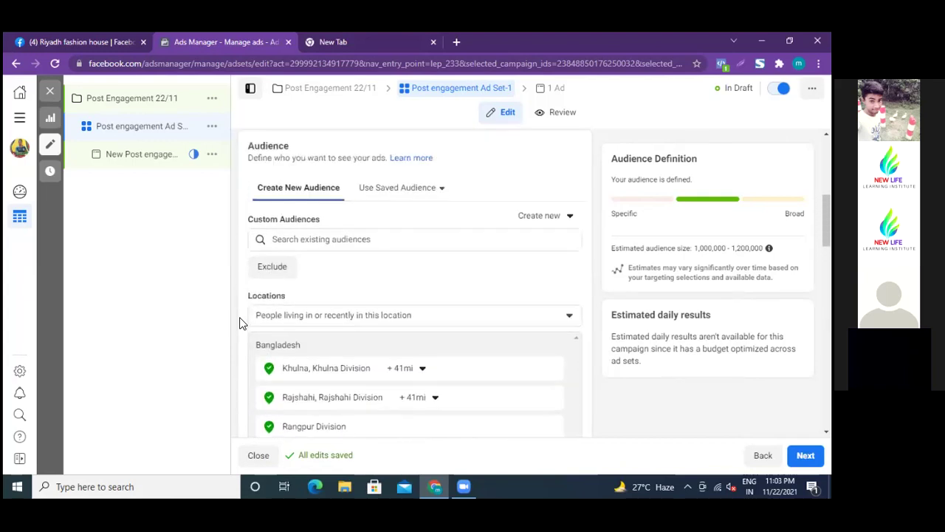
scroll(240, 322, "down", 5)
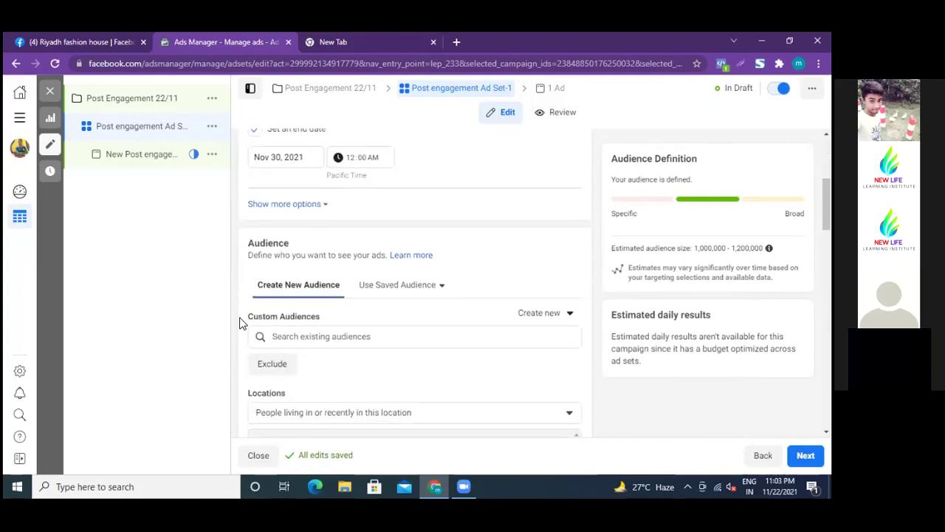
scroll(239, 323, "down", 2)
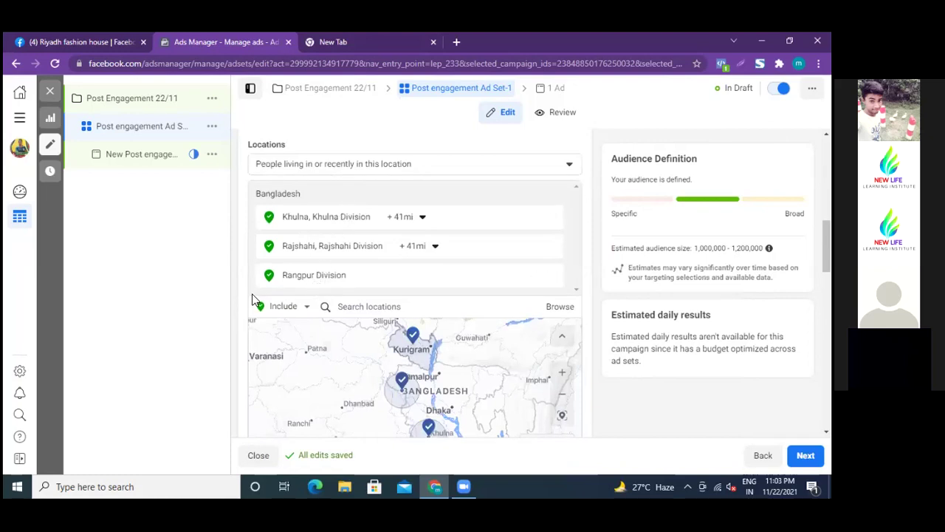
scroll(239, 311, "down", 5)
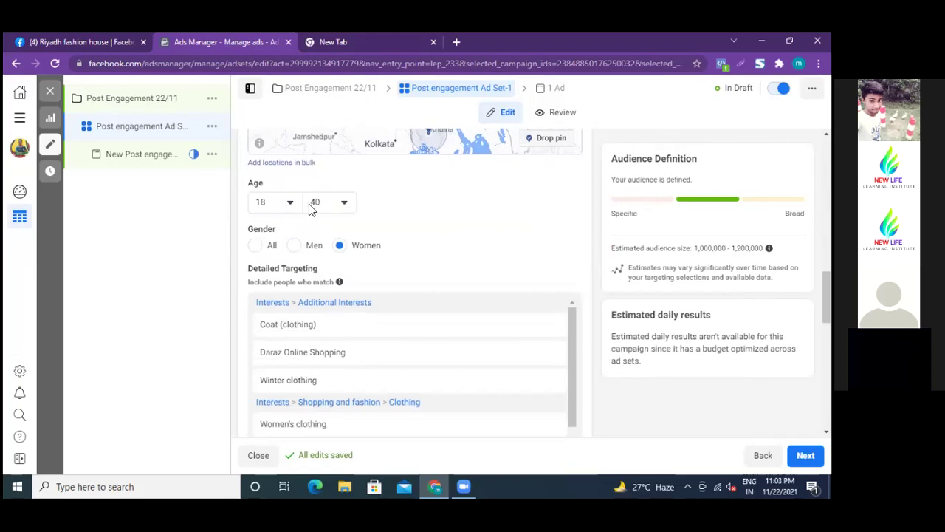
scroll(242, 334, "down", 2)
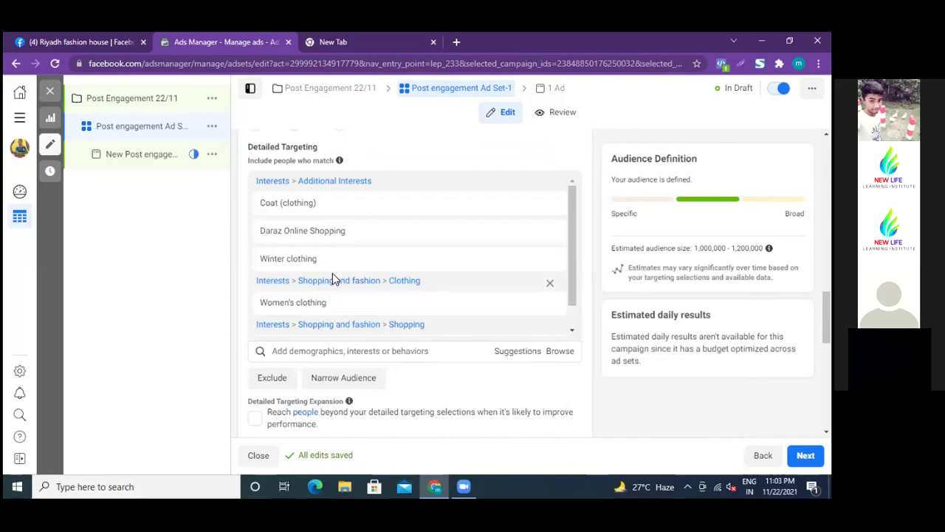
mouse_move(417, 257)
scroll(416, 258, "down", 1)
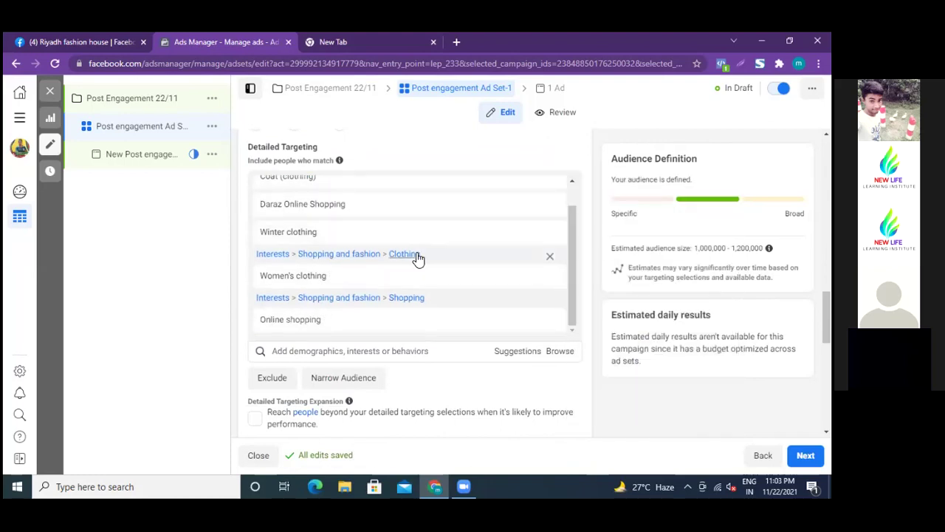
mouse_move(292, 329)
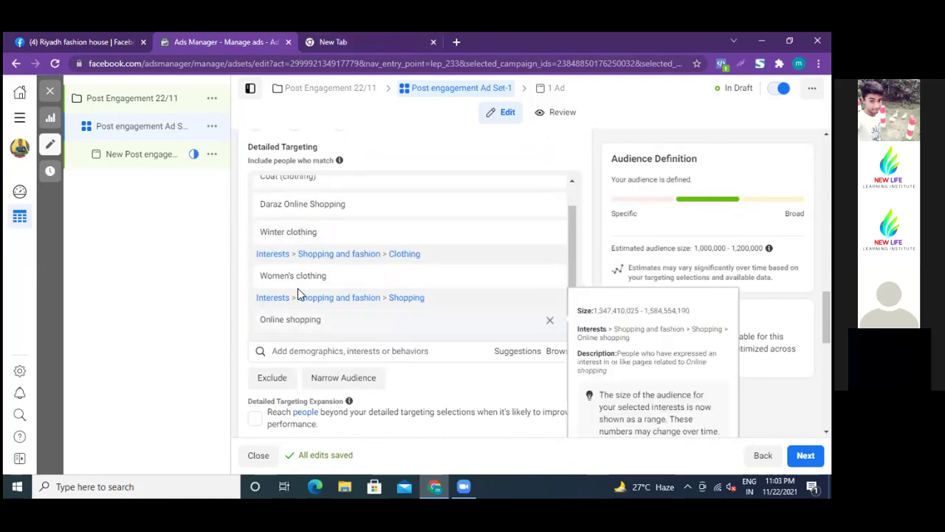
scroll(297, 229, "up", 1)
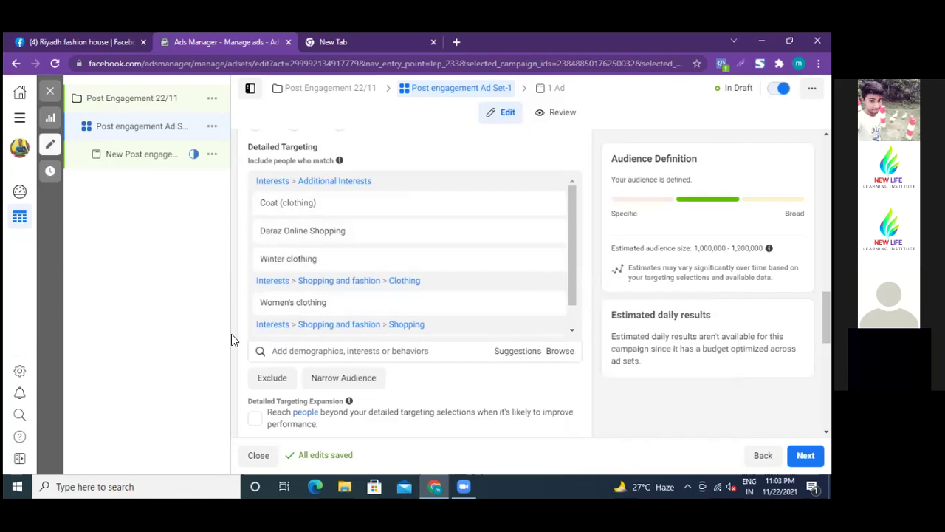
scroll(237, 331, "down", 3)
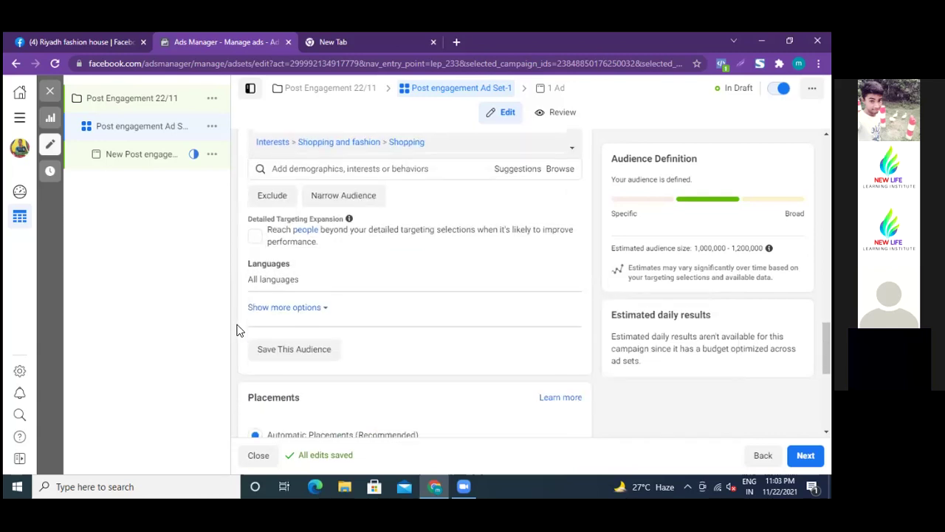
scroll(237, 330, "down", 2)
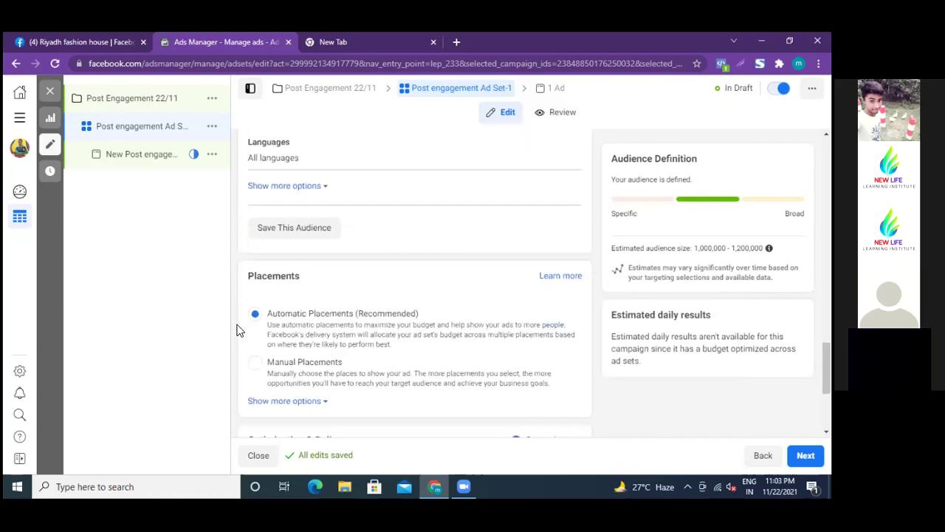
Try limiting the audience to Bengali speakers in the language setting and remove that language again
scroll(237, 331, "up", 2)
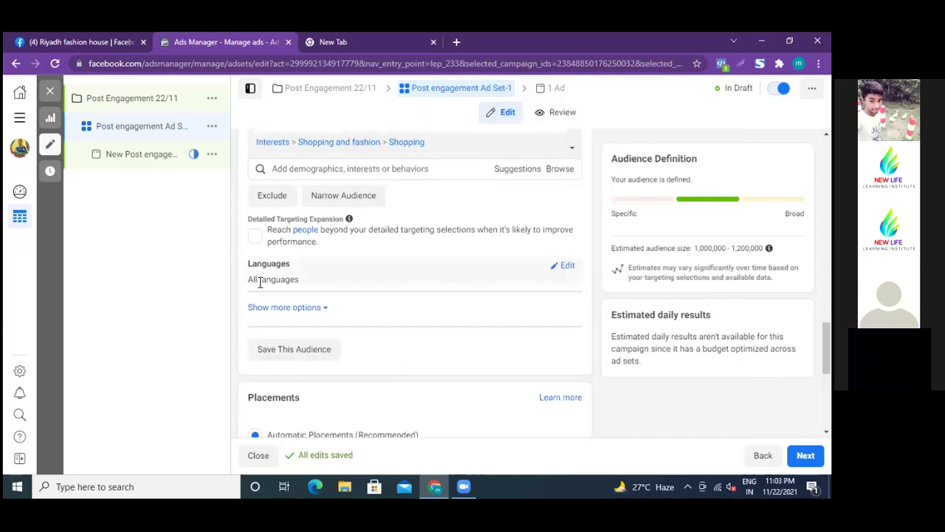
left_click(566, 267)
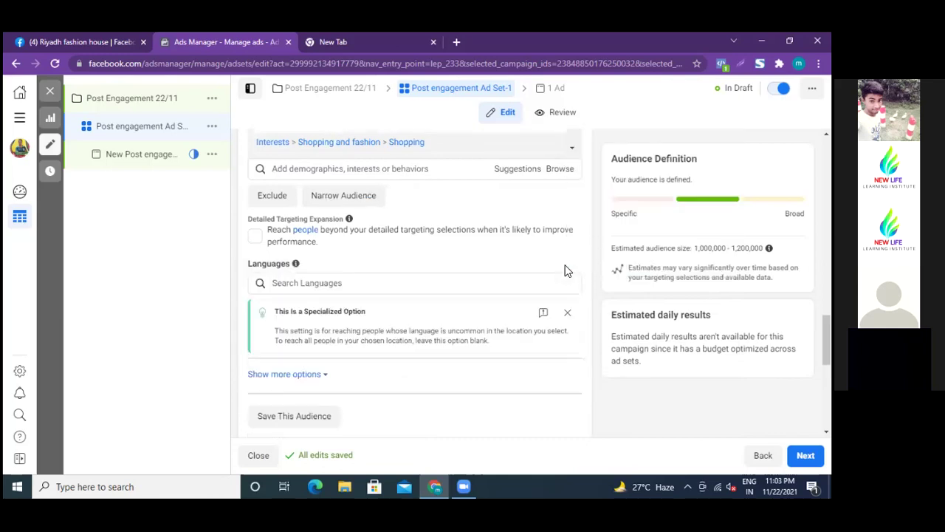
left_click(325, 291)
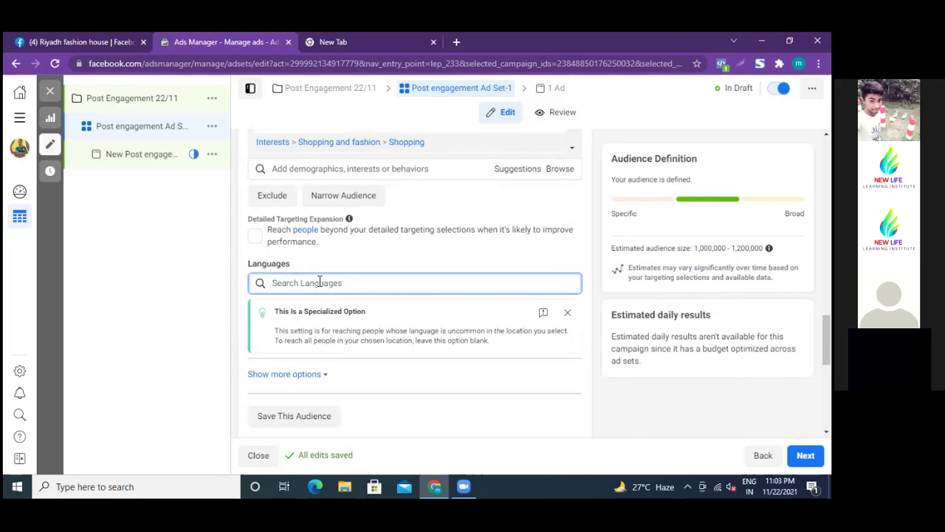
type("ben")
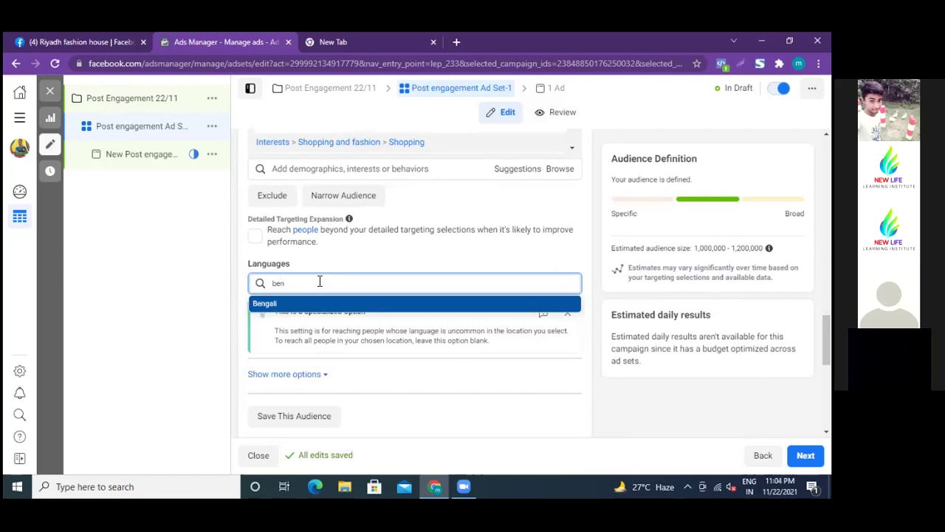
left_click(272, 305)
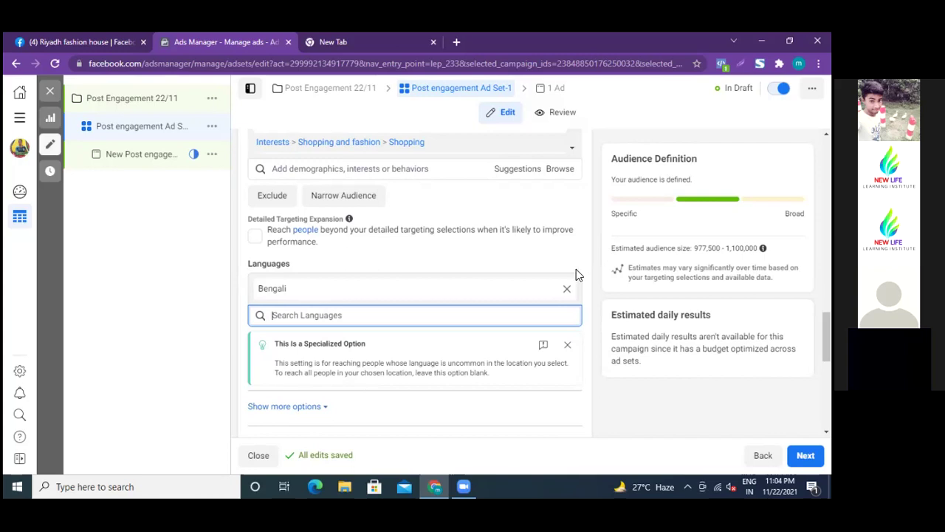
left_click(567, 289)
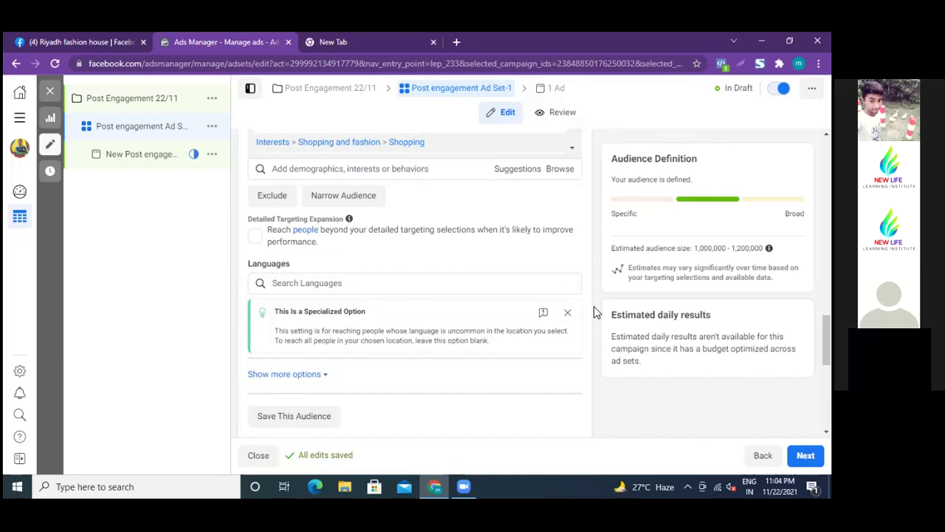
Try enabling Detailed Targeting Expansion below the listed interests and turn it off again
scroll(594, 305, "up", 3)
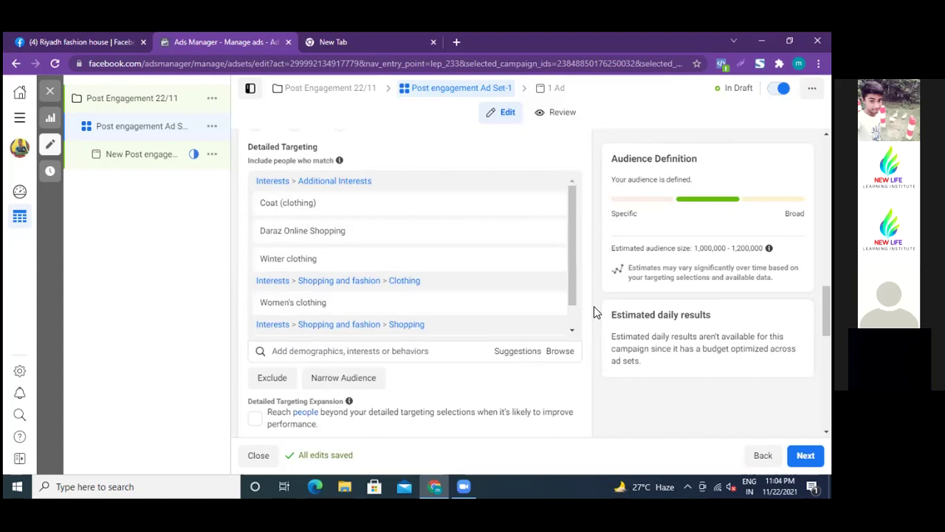
mouse_move(297, 212)
mouse_move(264, 236)
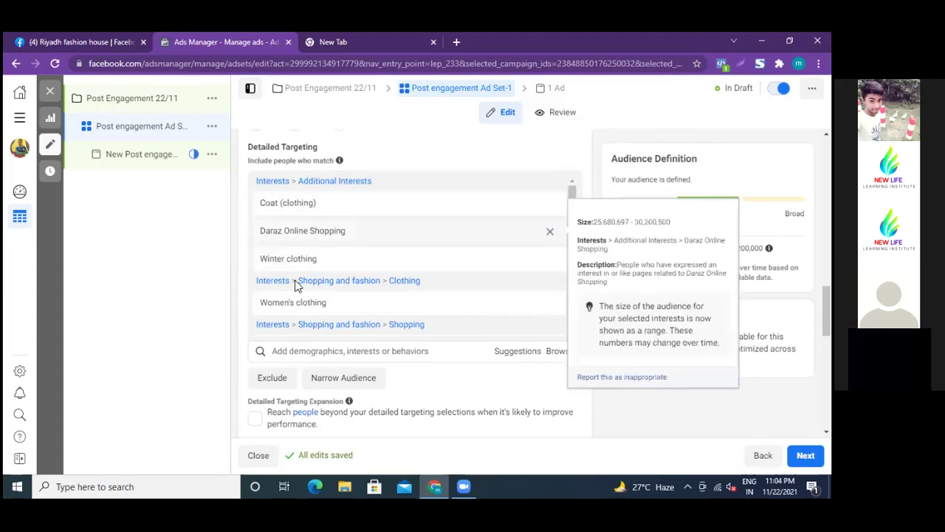
mouse_move(290, 265)
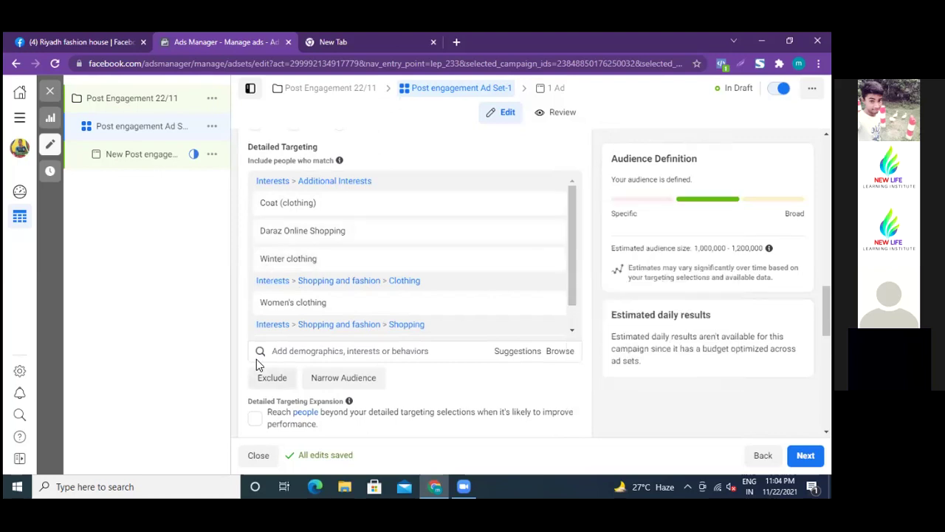
scroll(248, 378, "down", 1)
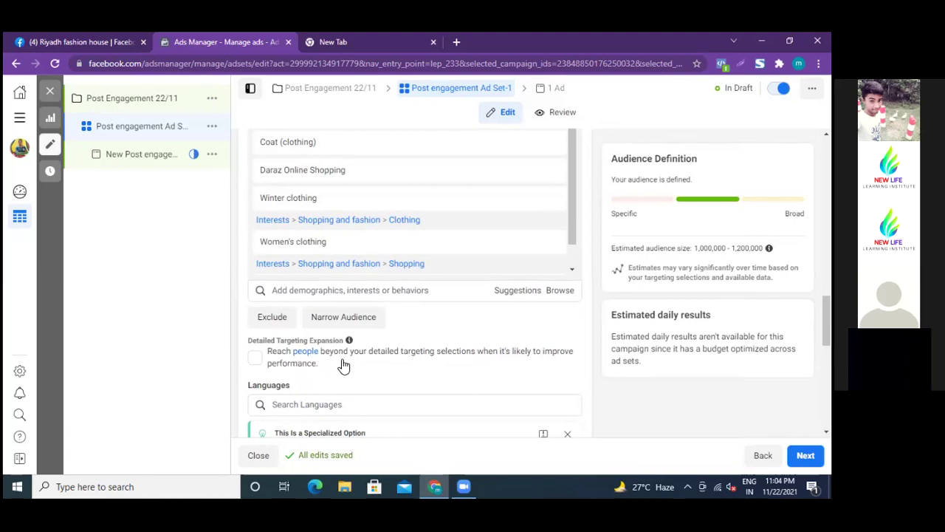
left_click(254, 359)
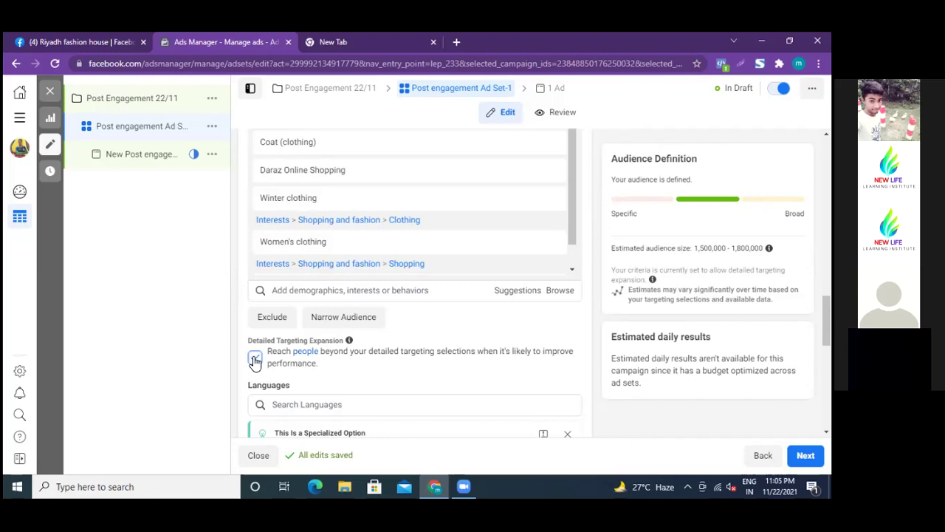
left_click(255, 359)
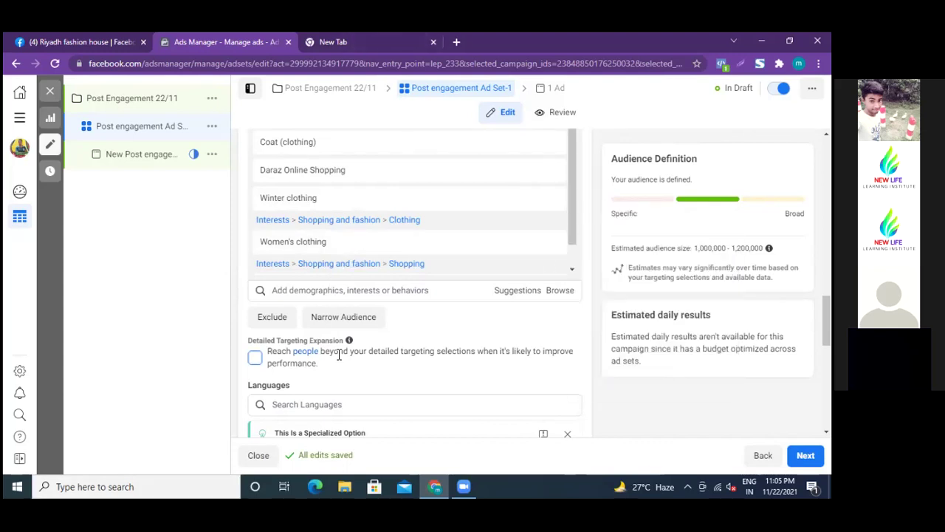
Try narrowing the audience with an additional must-also-match condition and remove the empty condition
left_click(338, 319)
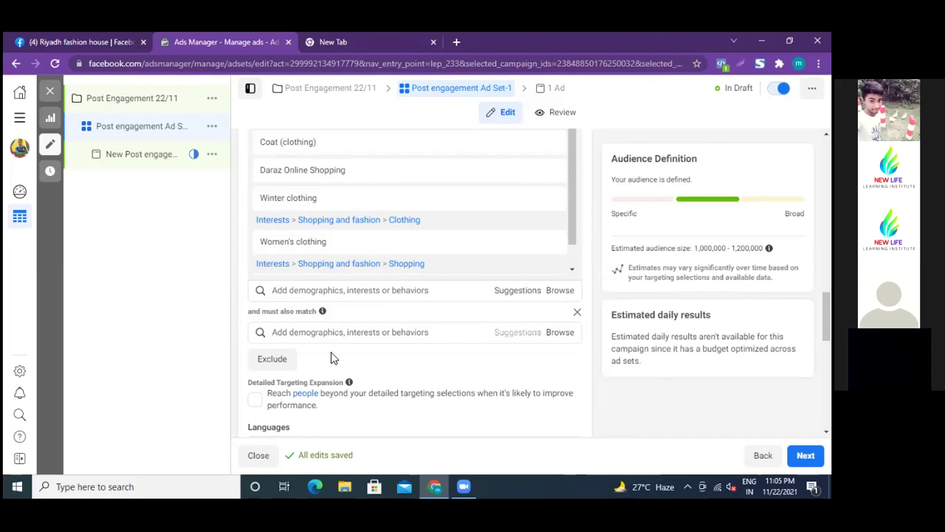
scroll(236, 281, "up", 2)
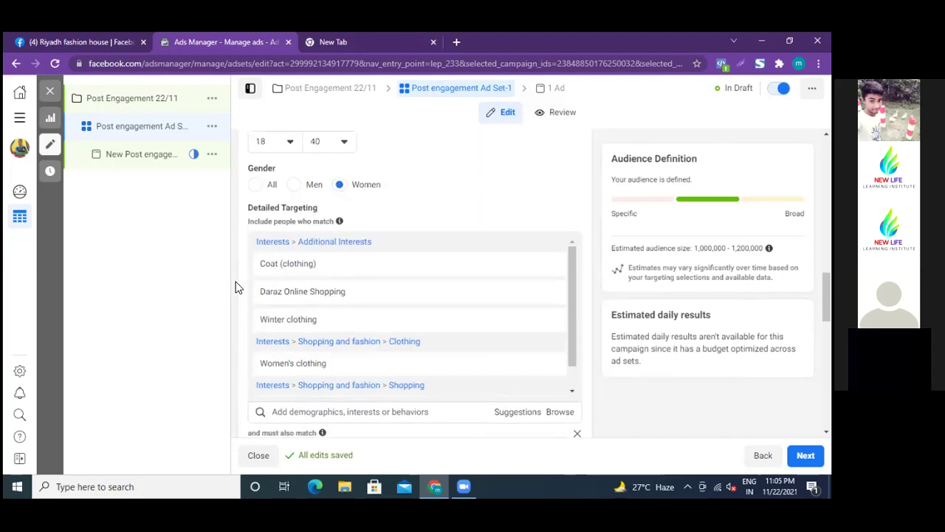
scroll(247, 281, "down", 1)
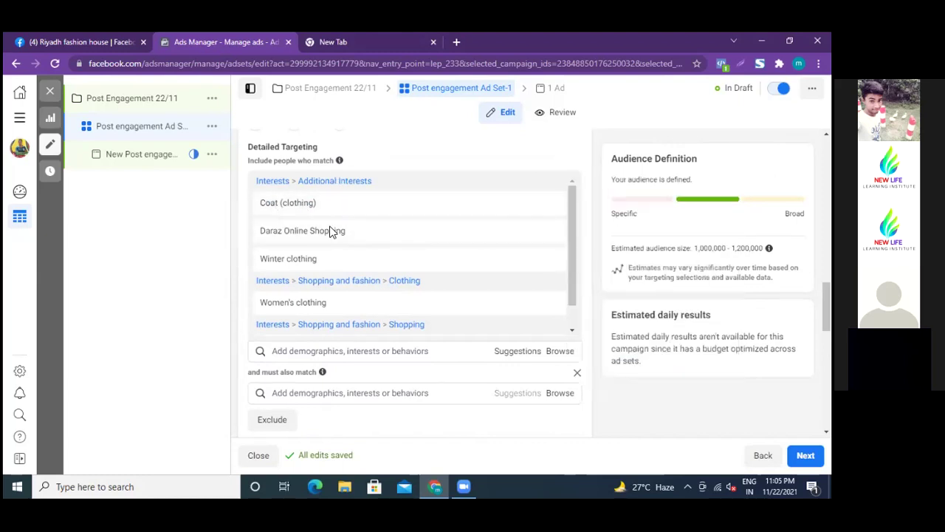
scroll(239, 309, "down", 1)
scroll(239, 309, "down", 1)
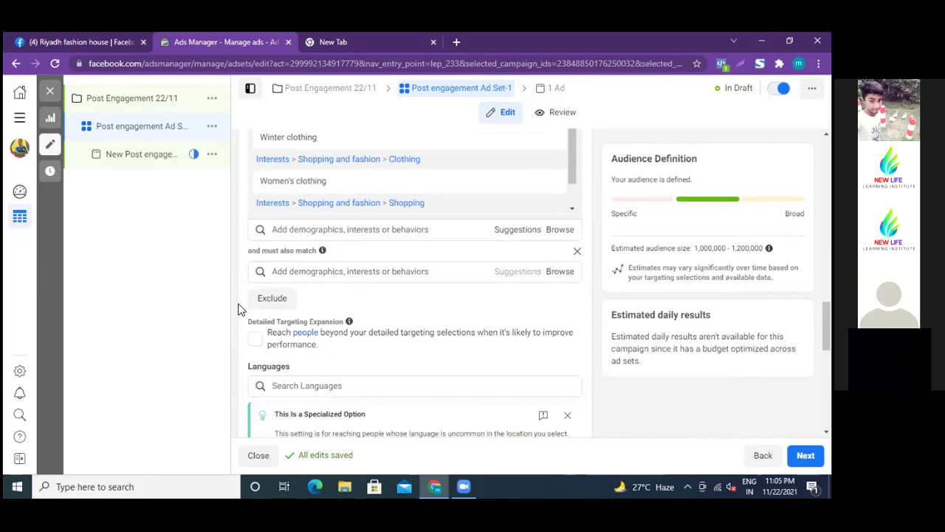
scroll(239, 308, "up", 1)
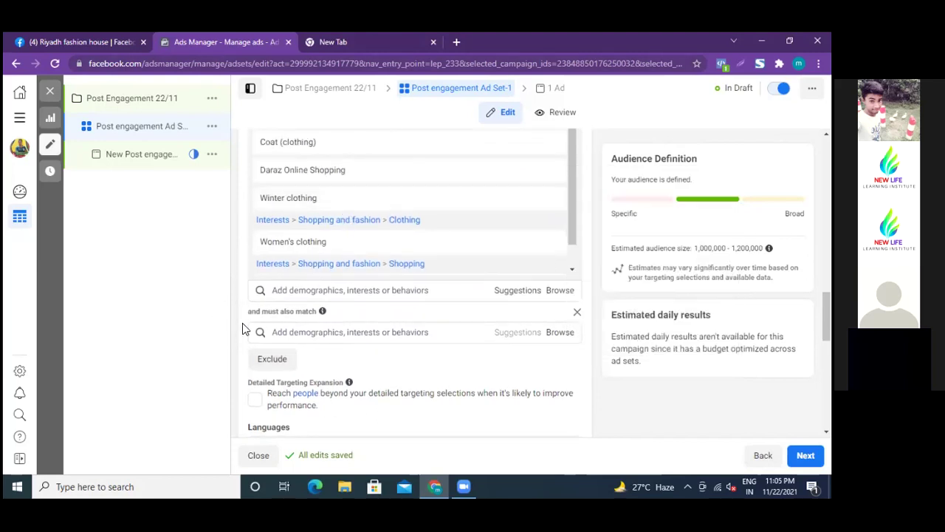
left_click(578, 313)
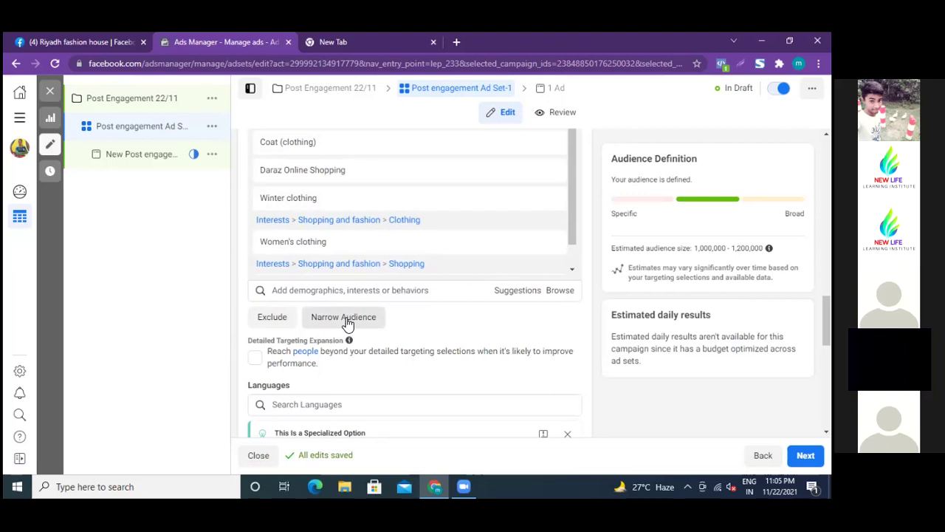
scroll(241, 291, "up", 1)
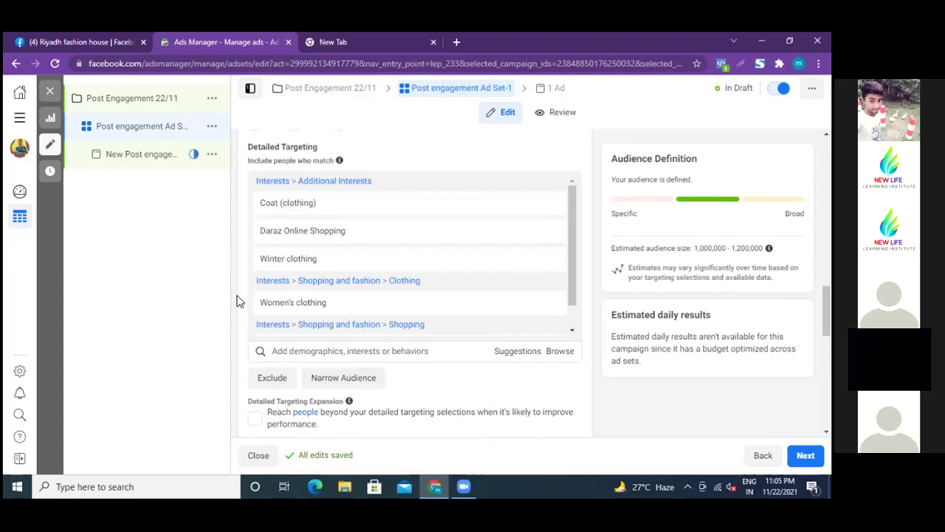
scroll(237, 301, "up", 3)
scroll(238, 300, "up", 2)
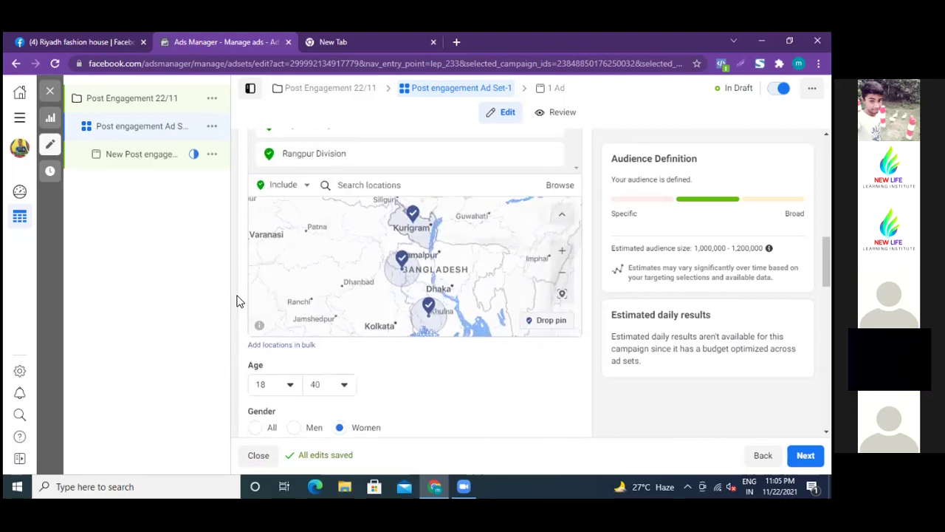
Review the ad set's locations, age range, gender, detailed targeting interests, targeting expansion and language settings
scroll(238, 300, "up", 3)
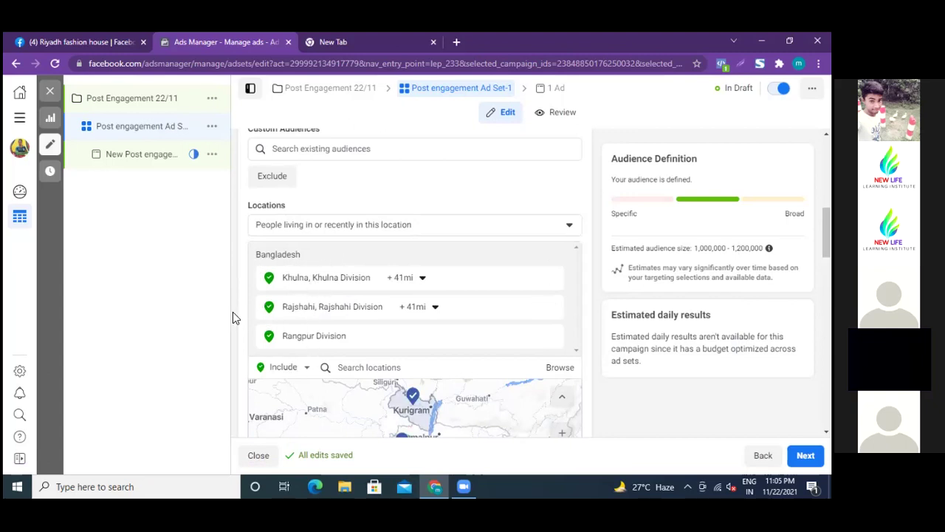
scroll(233, 311, "down", 6)
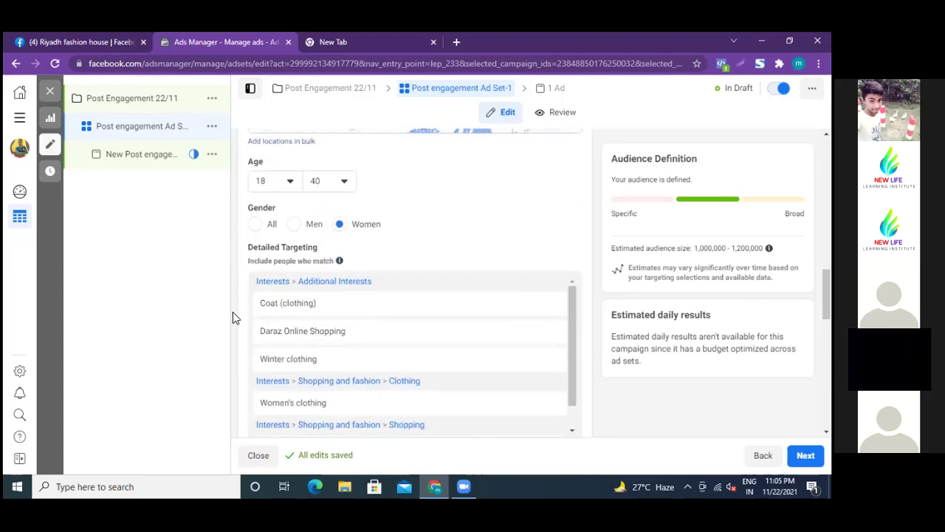
scroll(233, 344, "down", 2)
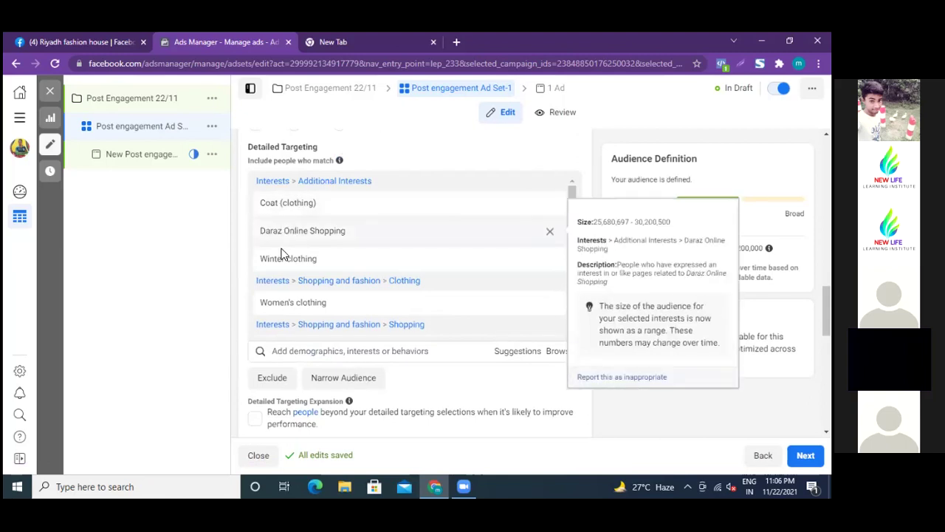
mouse_move(289, 260)
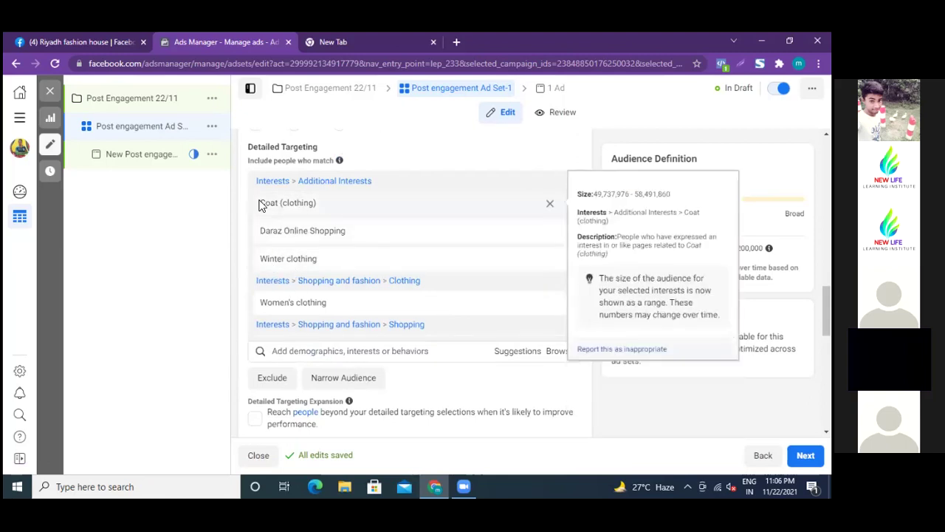
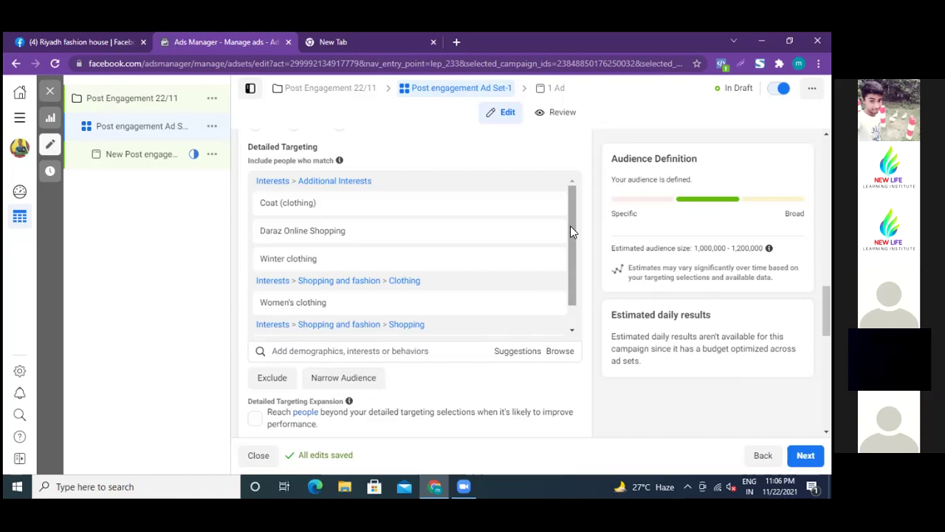
scroll(570, 225, "down", 1)
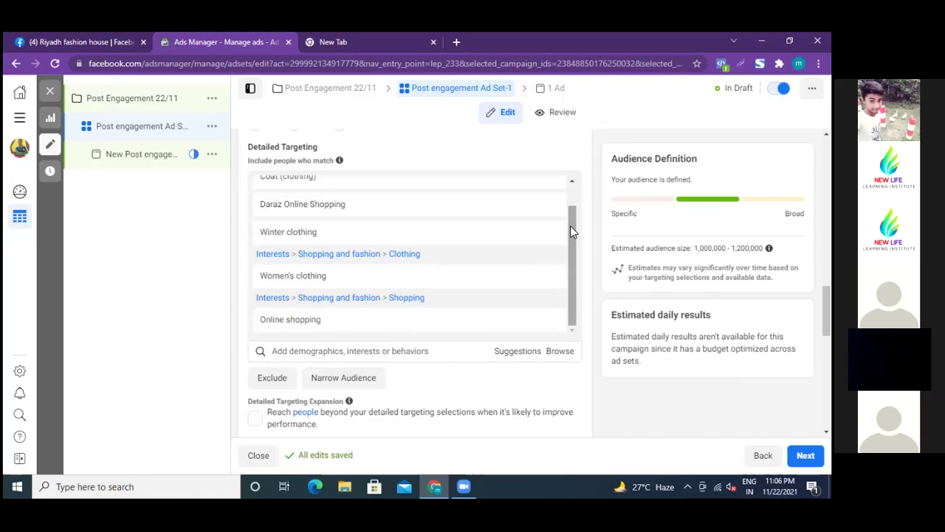
scroll(570, 232, "up", 1)
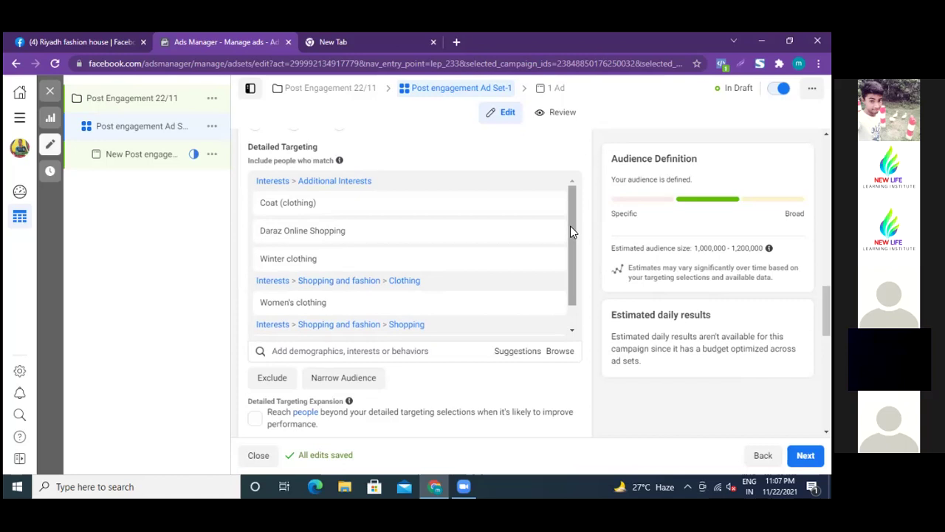
scroll(570, 225, "up", 1)
scroll(570, 225, "down", 2)
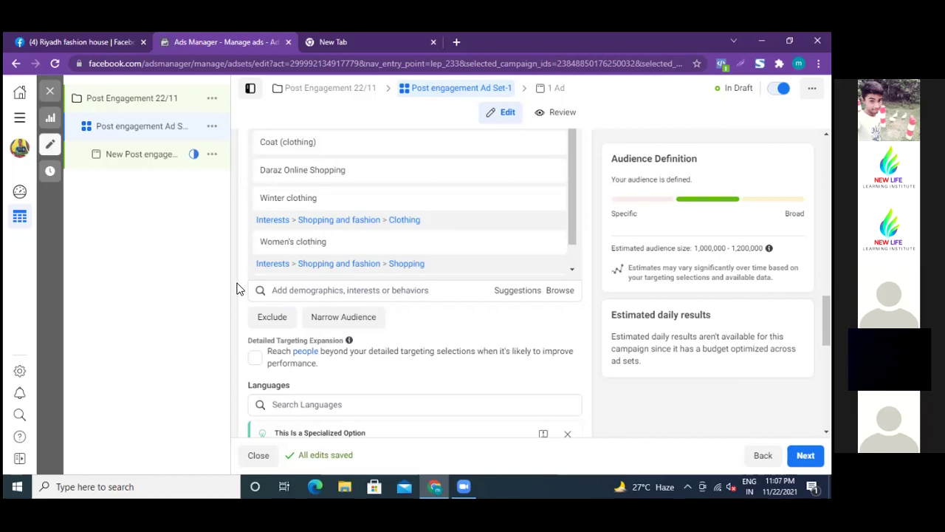
scroll(236, 288, "down", 2)
scroll(236, 288, "down", 4)
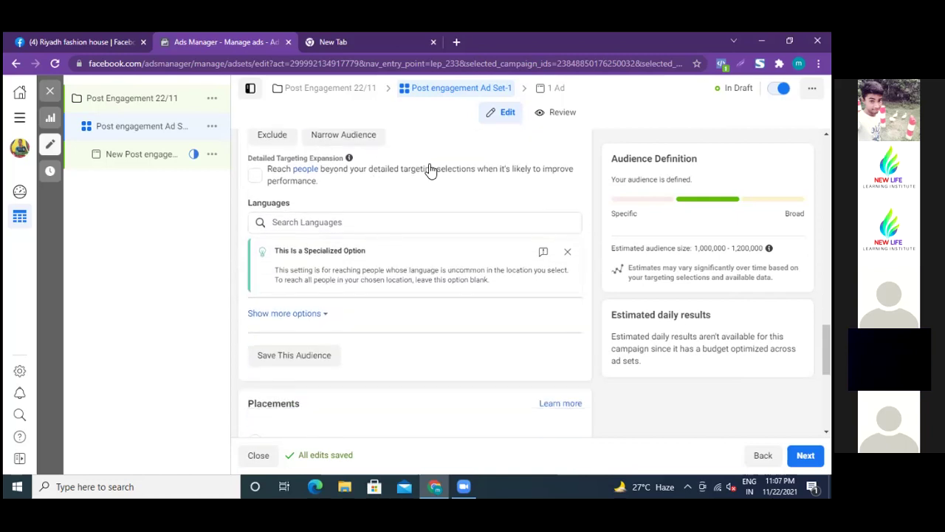
scroll(429, 163, "up", 2)
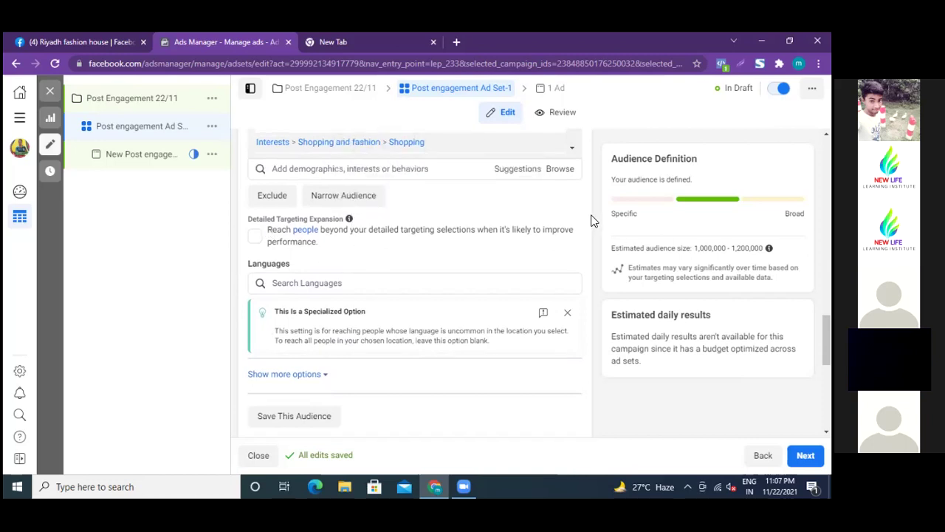
scroll(591, 221, "down", 1)
scroll(590, 221, "down", 1)
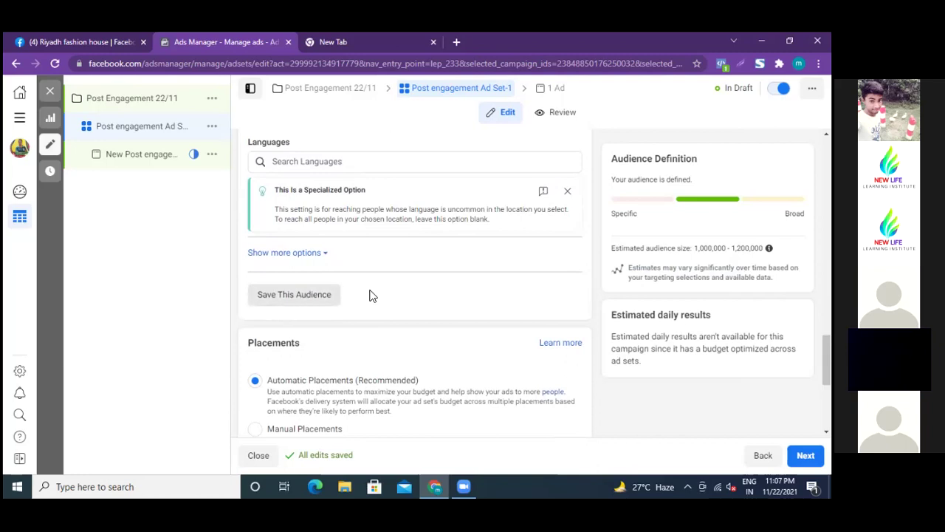
scroll(602, 297, "up", 6)
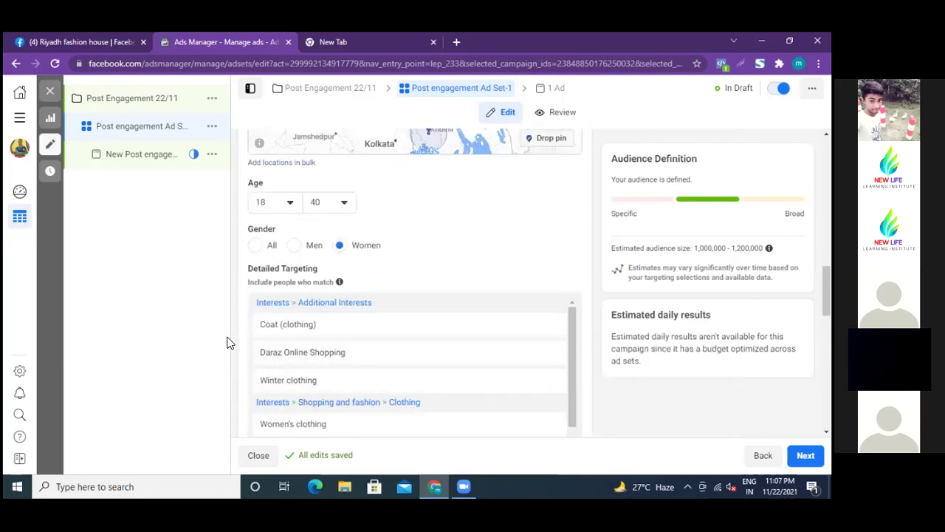
Save the defined audience under the name "Post engagement audience-1"
scroll(241, 343, "down", 1)
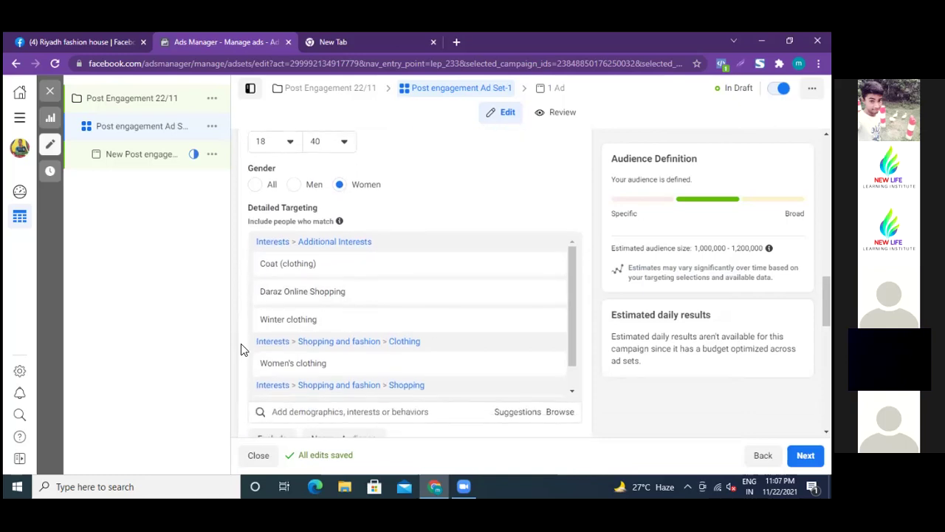
scroll(240, 344, "down", 3)
scroll(240, 343, "down", 3)
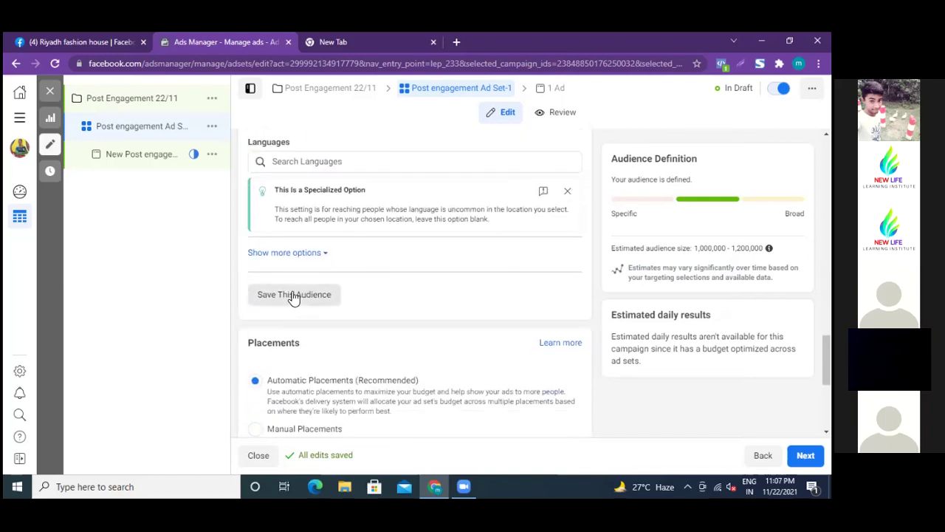
left_click(286, 294)
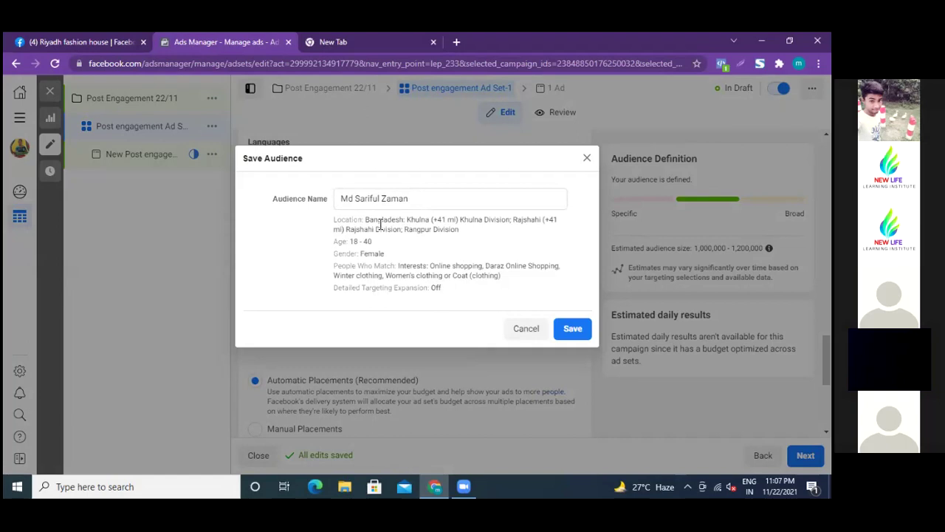
left_click_drag(367, 219, 458, 230)
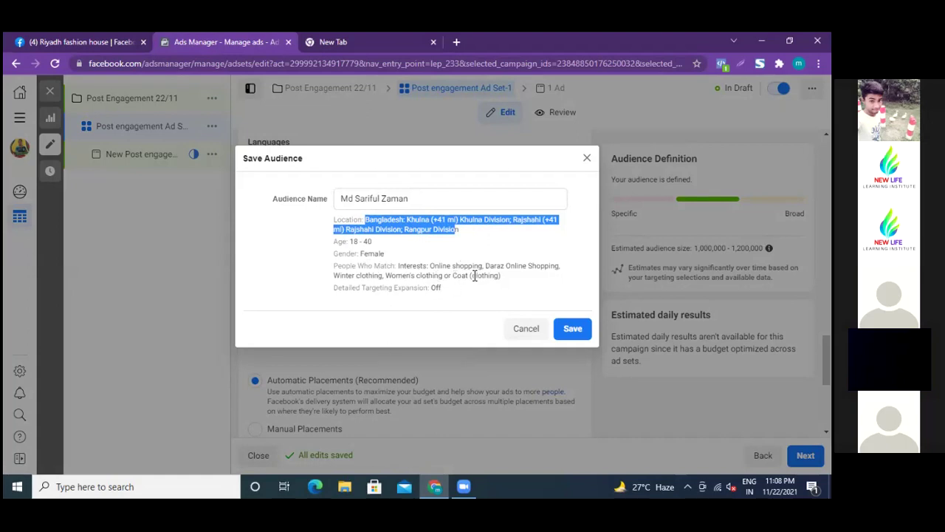
left_click(414, 196)
key("BackSpace")
key("BackSpace")
key("BackSpace")
key("BackSpace")
key("BackSpace")
key("BackSpace")
key("BackSpace")
key("BackSpace")
key("BackSpace")
key("BackSpace")
key("BackSpace")
key("BackSpace")
key("BackSpace")
key("BackSpace")
key("BackSpace")
key("BackSpace")
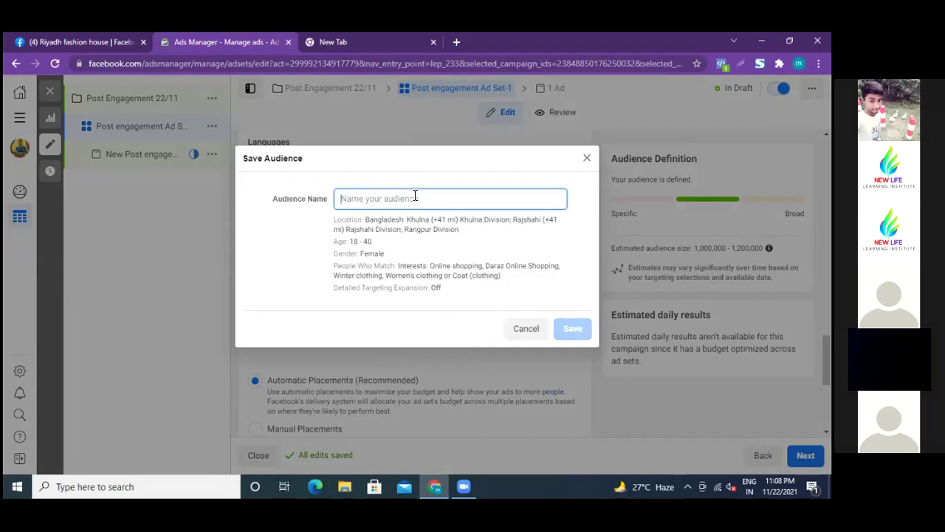
type("Post engage")
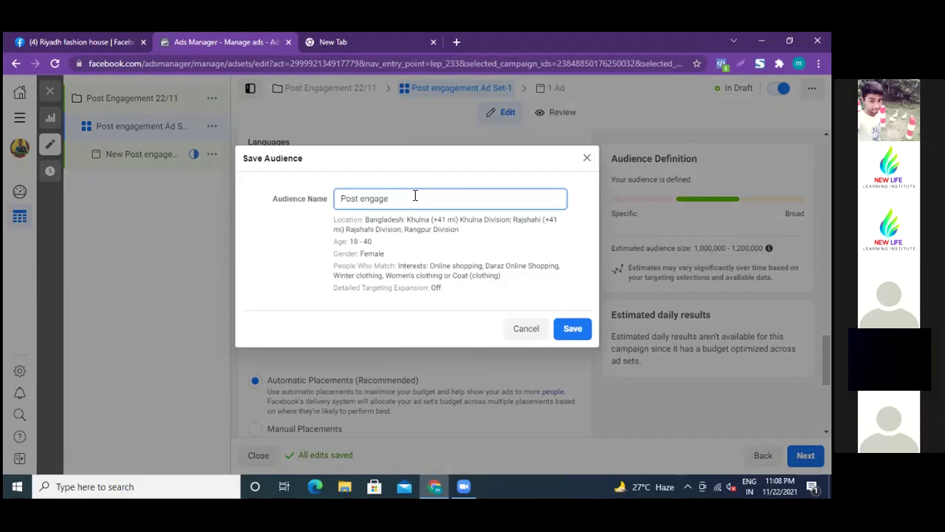
type("ment audience")
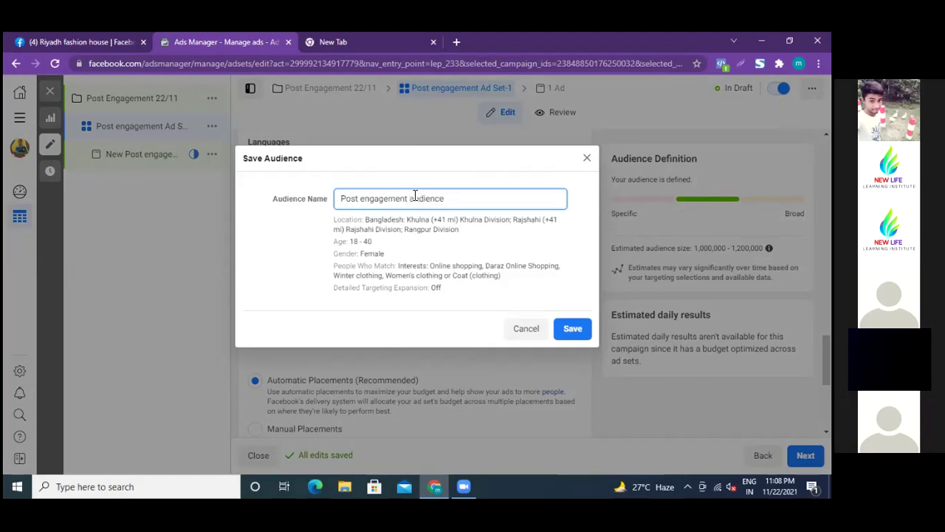
type("-1")
left_click(573, 330)
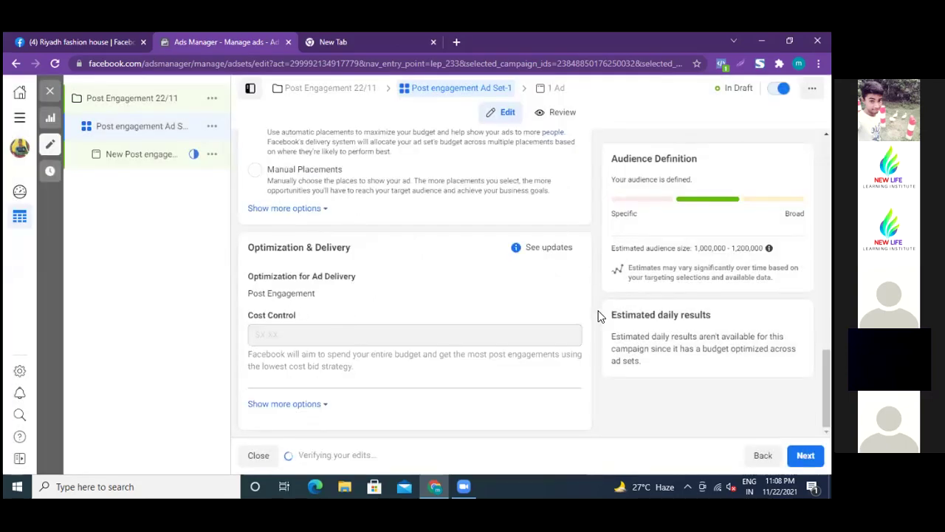
Check the ad set's placements and its optimization and delivery settings, and continue to the ad level
scroll(599, 315, "up", 3)
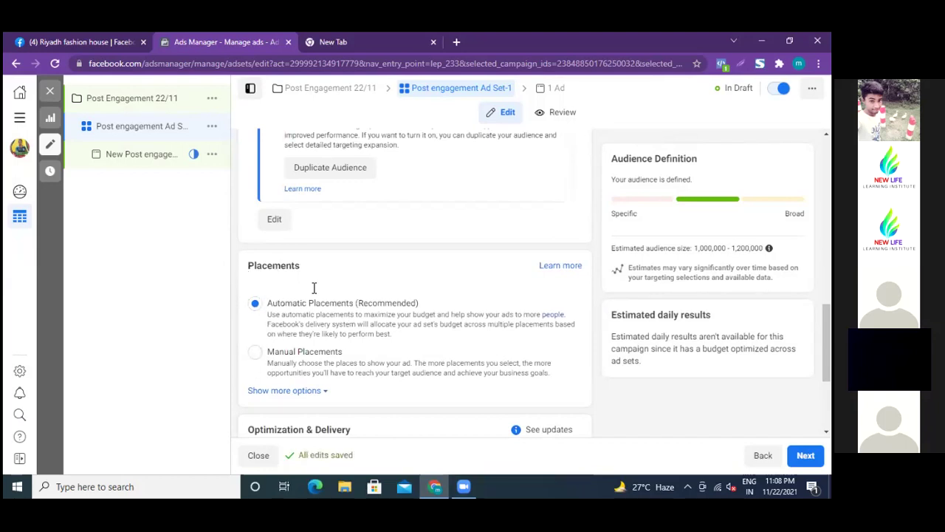
scroll(342, 319, "down", 2)
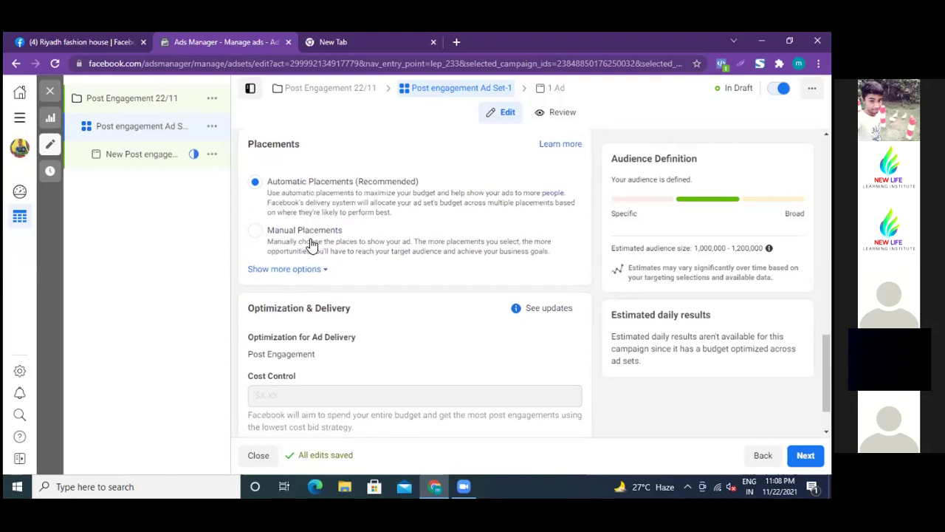
scroll(458, 251, "down", 1)
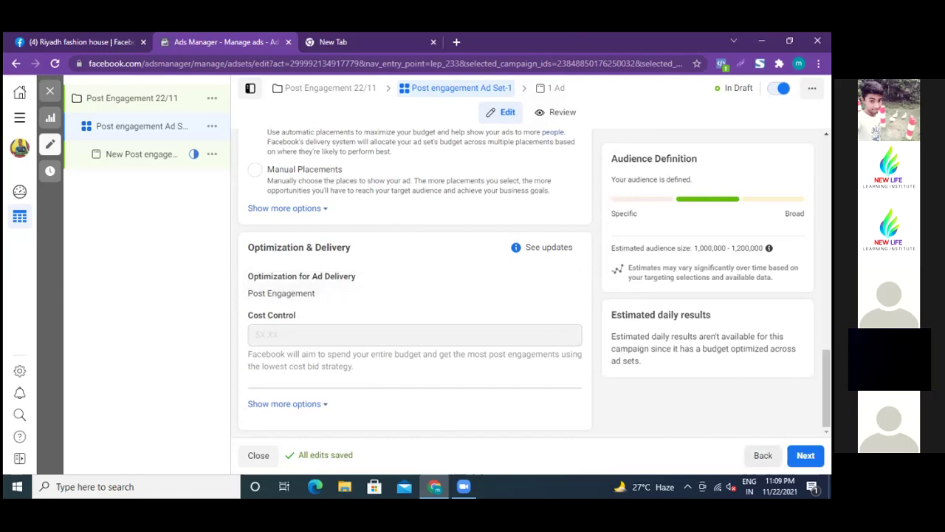
left_click(805, 455)
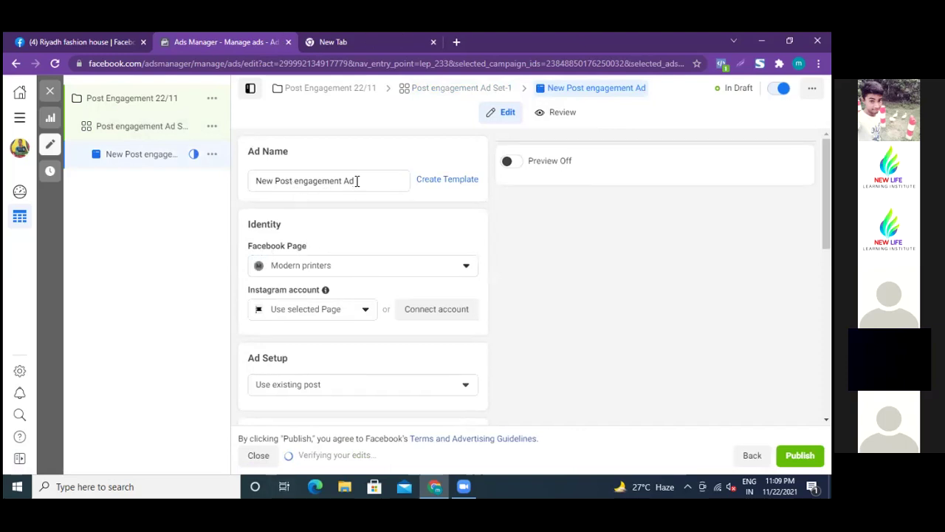
Rename the ad as "Post engagement Ad-1"
left_click(274, 181)
key("BackSpace")
key("BackSpace")
key("BackSpace")
key("BackSpace")
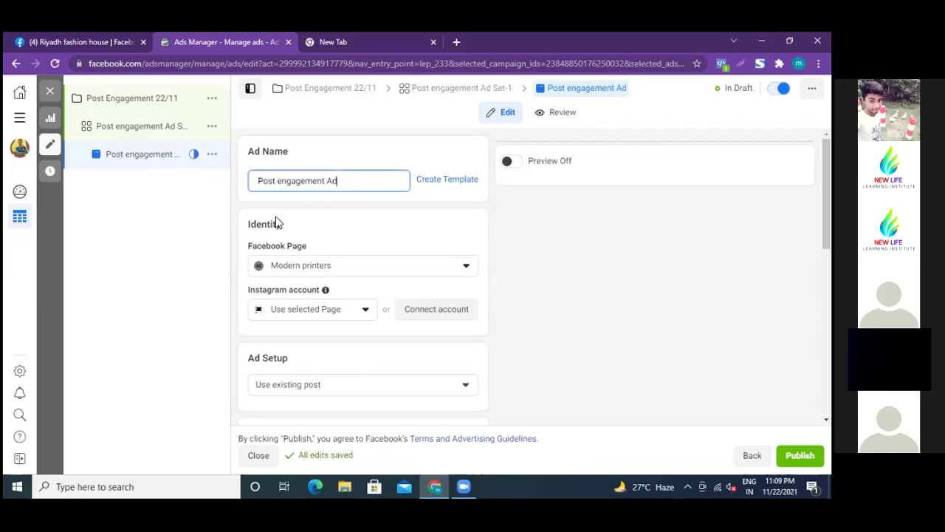
type("-1")
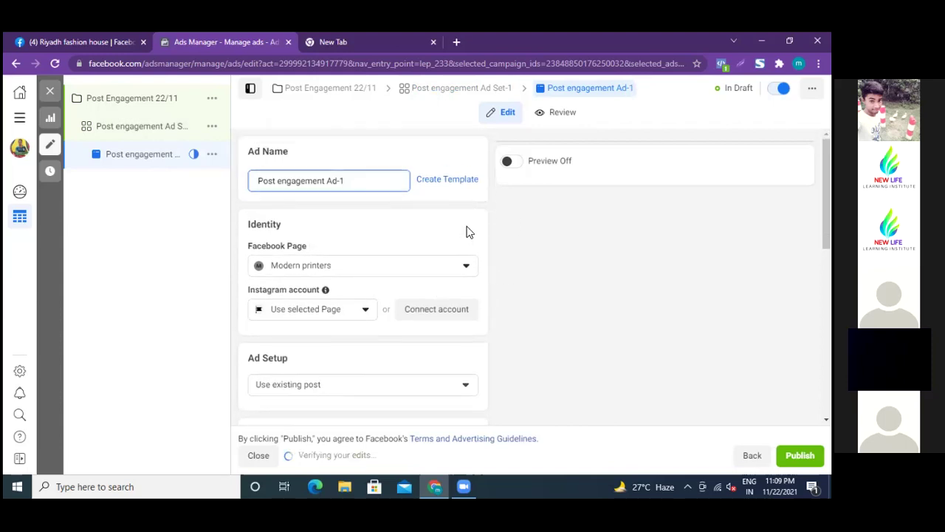
Set the ad's Facebook Page to Riyadh fashion house from the Riyadh fashion 40% discount group
left_click(466, 269)
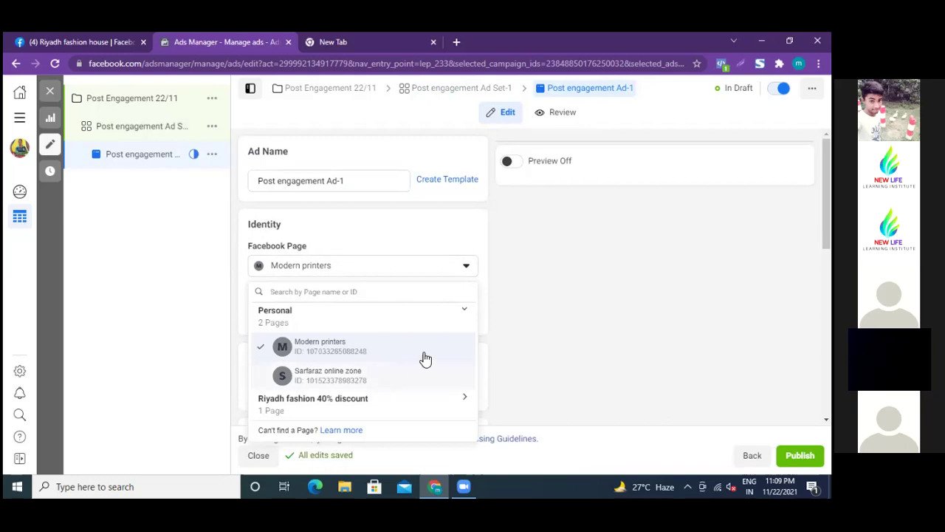
scroll(506, 332, "down", 2)
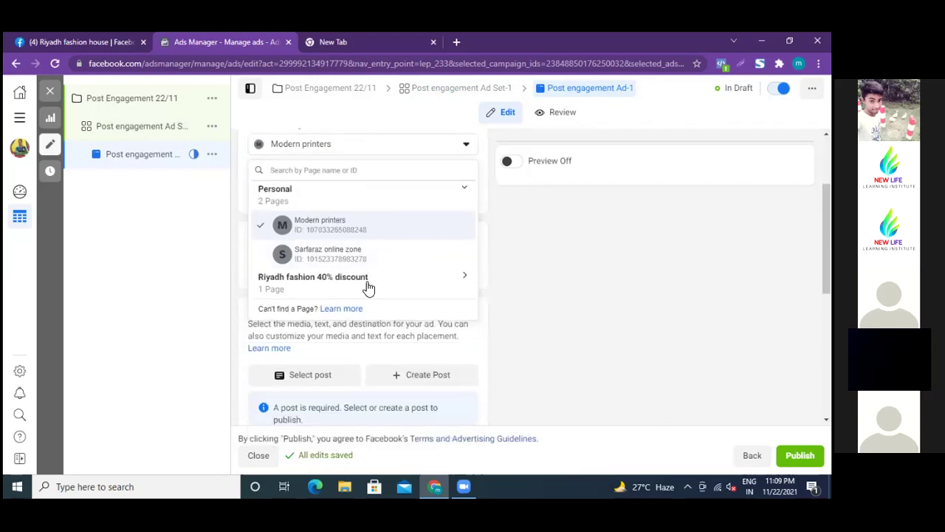
left_click(462, 277)
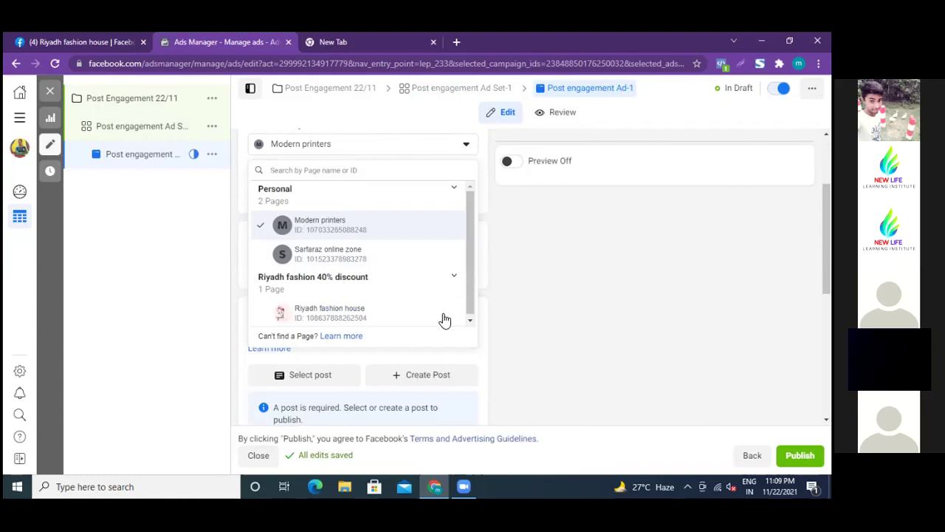
left_click(344, 314)
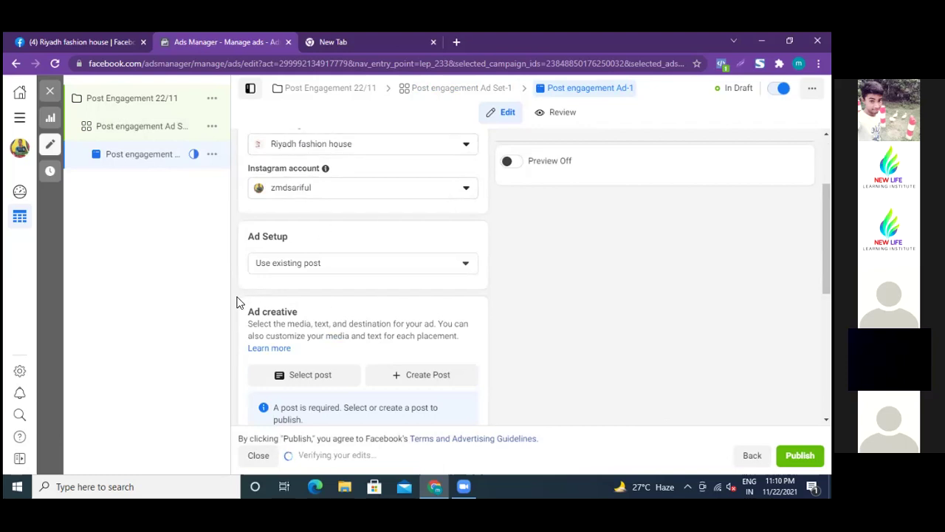
Open the selection of existing Facebook posts for the ad creative
scroll(237, 301, "down", 1)
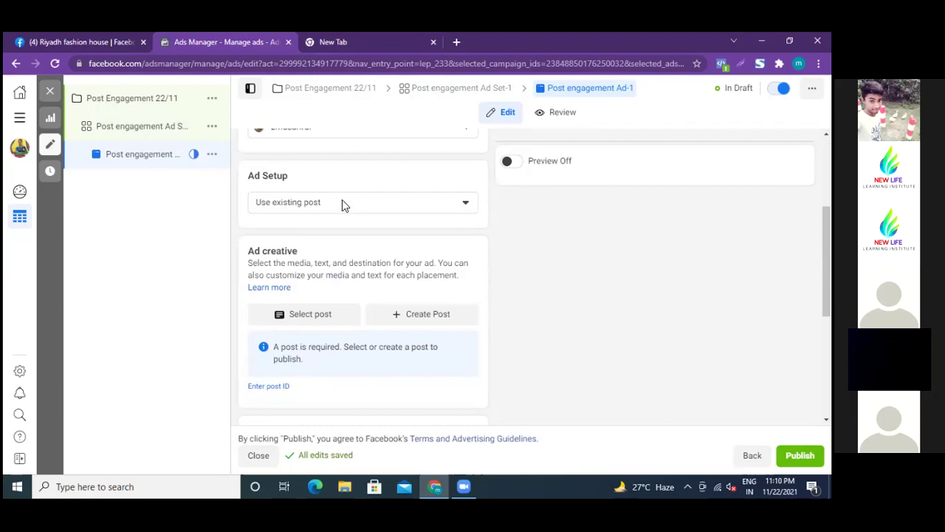
scroll(333, 262, "down", 2)
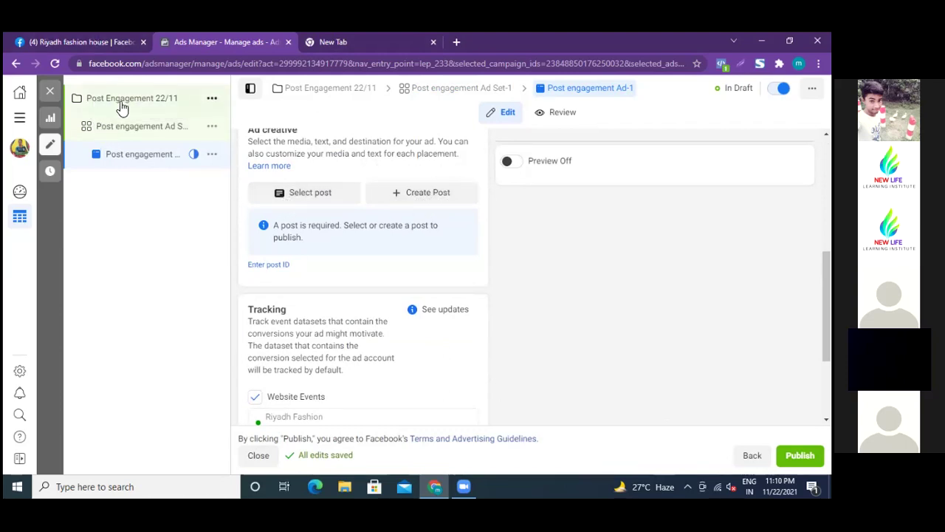
left_click(308, 195)
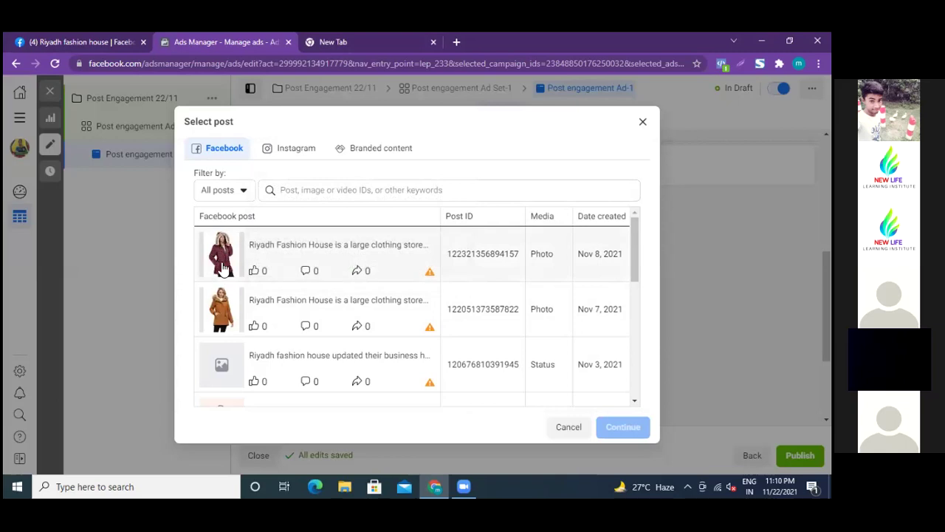
Switch to the Riyadh fashion house Facebook page and look at its published brown winter jacket post
left_click(71, 41)
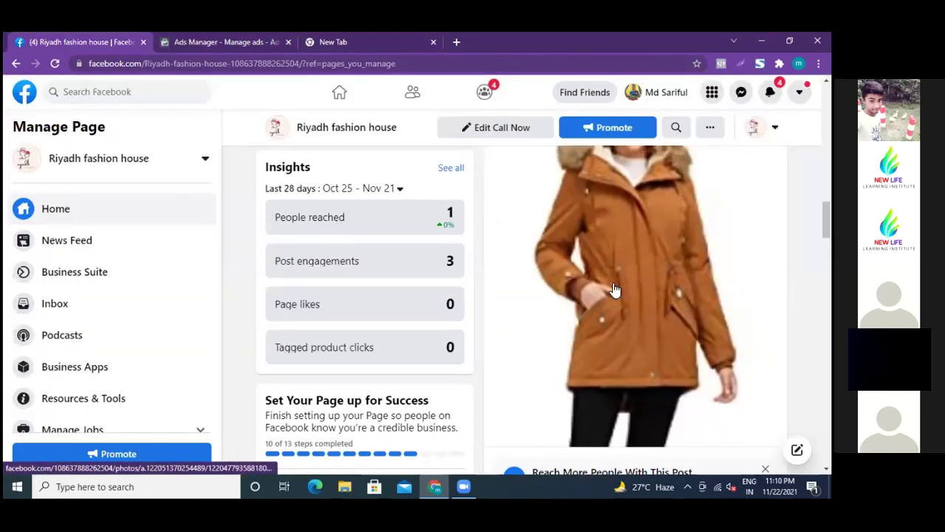
scroll(614, 289, "up", 3)
scroll(615, 289, "down", 3)
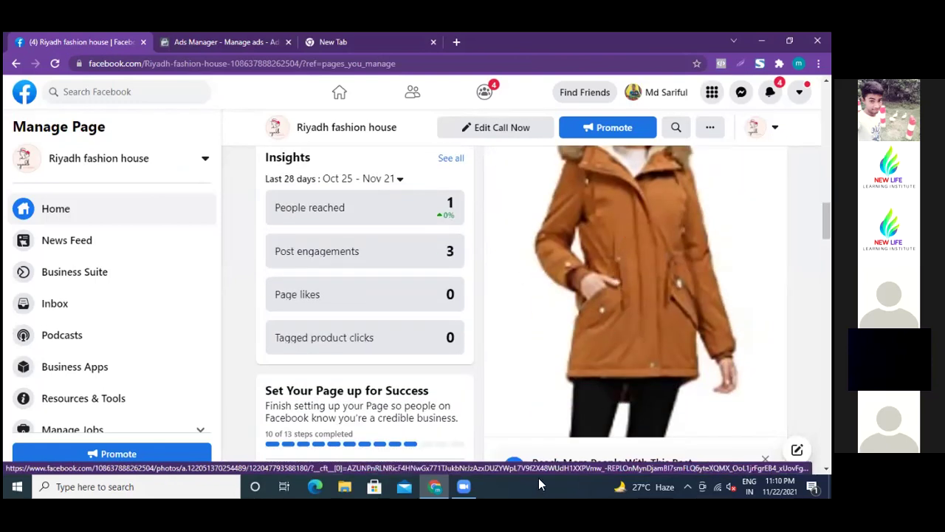
Return to Ads Manager and use the brown winter jacket post from Nov 7, 2021 as the ad creative
left_click(245, 42)
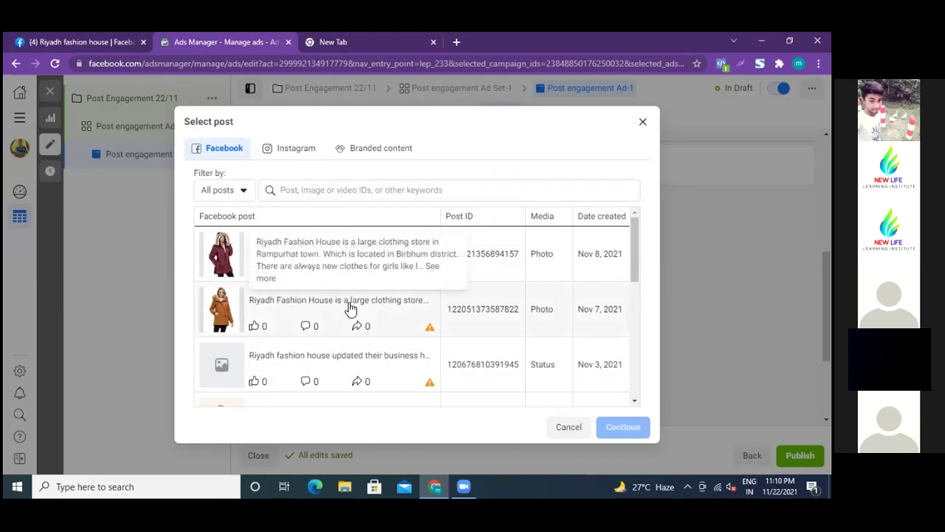
left_click(286, 305)
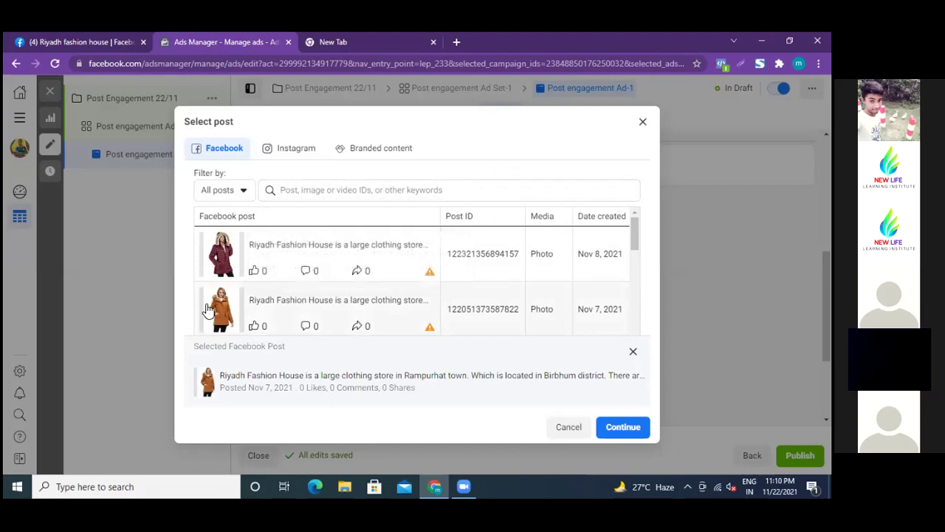
left_click(612, 429)
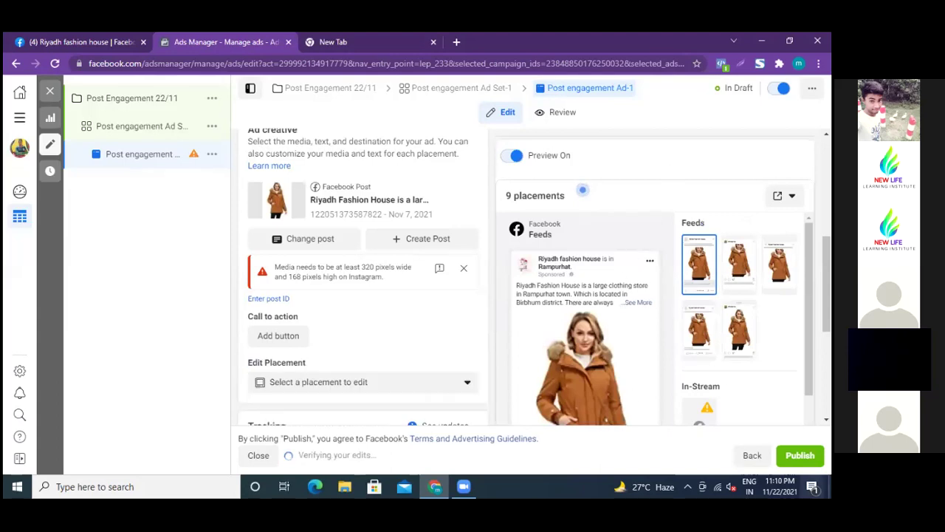
Start adding a call to action to the post and choose Shop now as its type
scroll(238, 324, "down", 1)
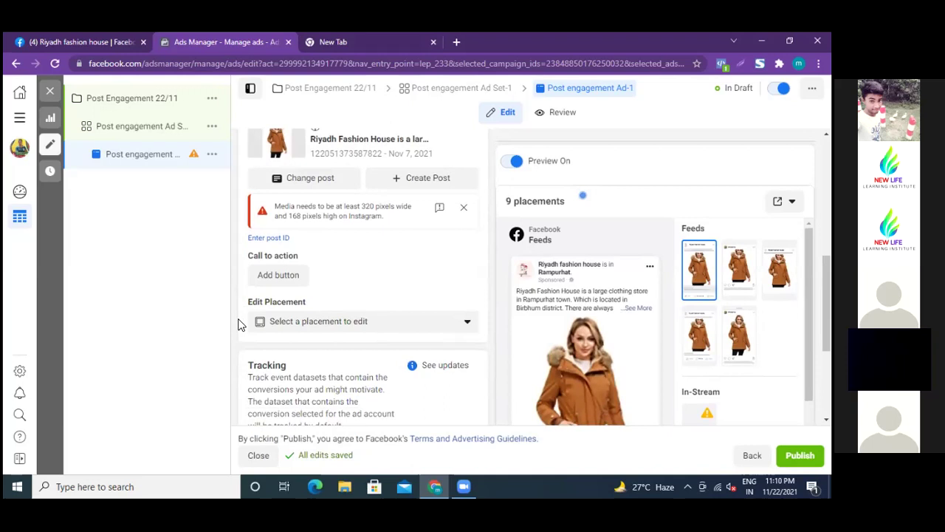
left_click(278, 275)
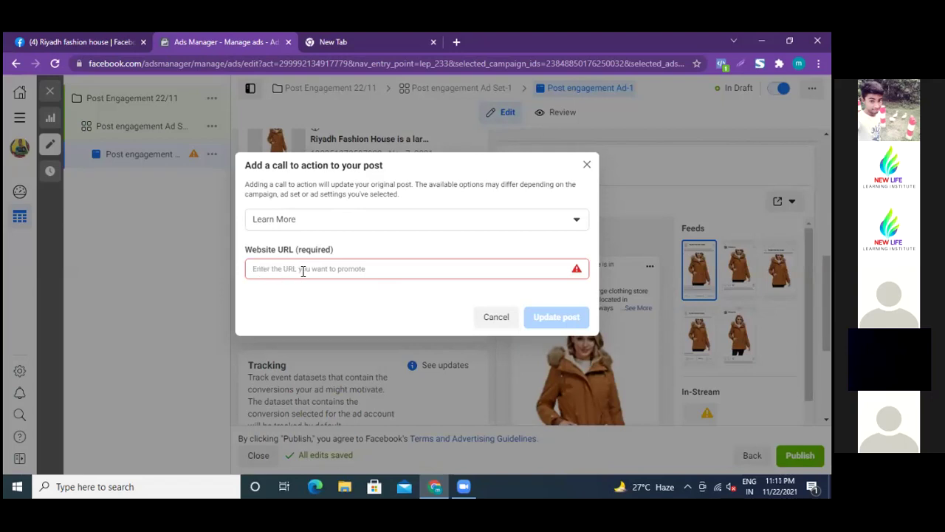
left_click(577, 222)
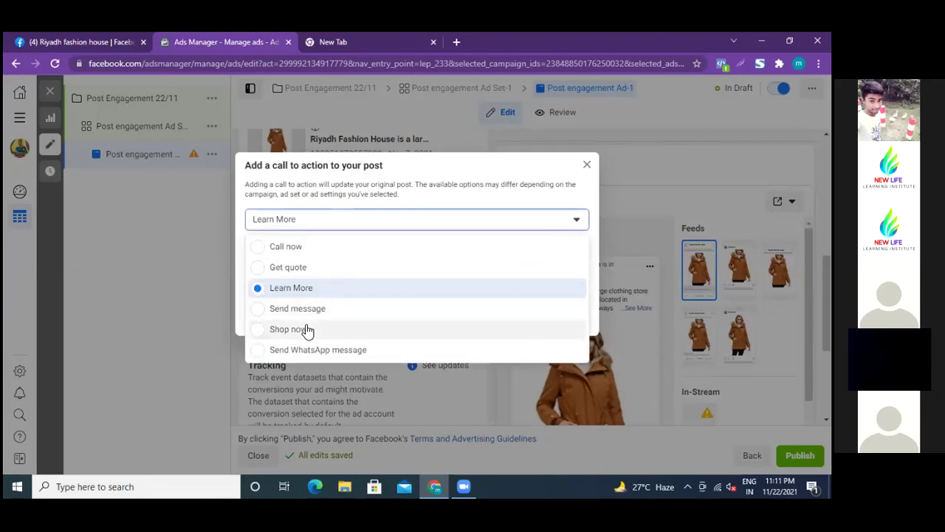
left_click(264, 330)
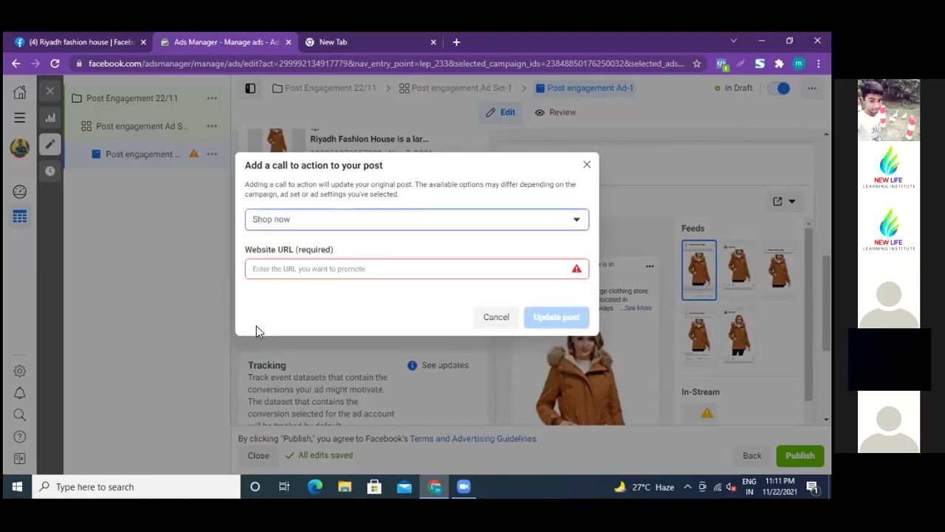
left_click(300, 269)
Switch to the empty browser tab and search Google for amazon.com
left_click(392, 41)
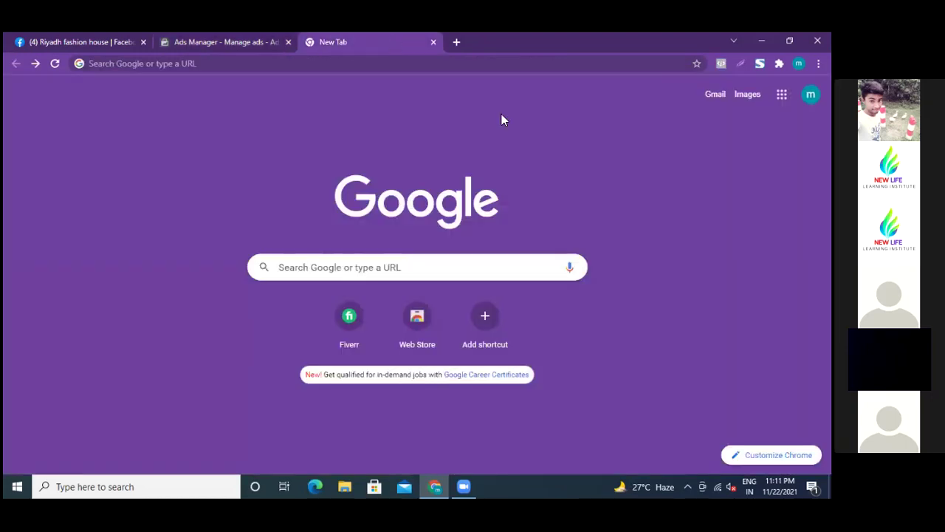
left_click(228, 42)
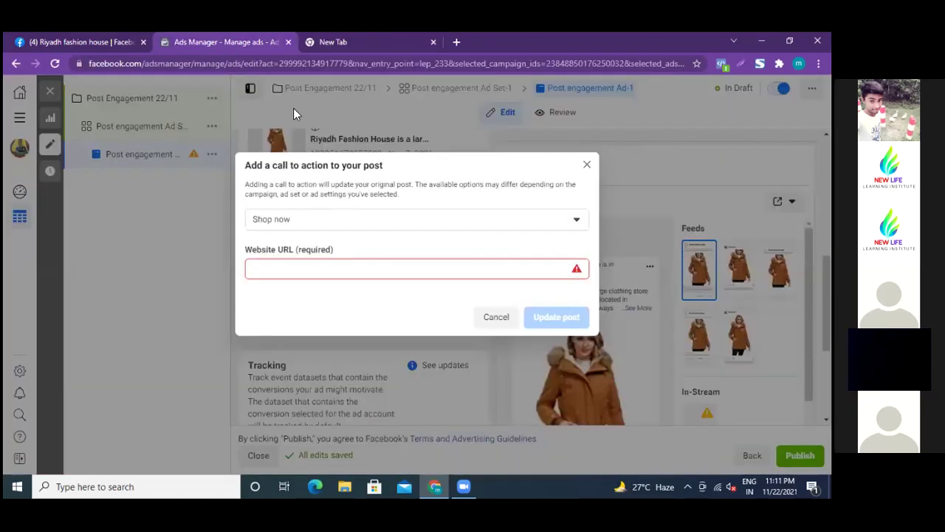
left_click(358, 44)
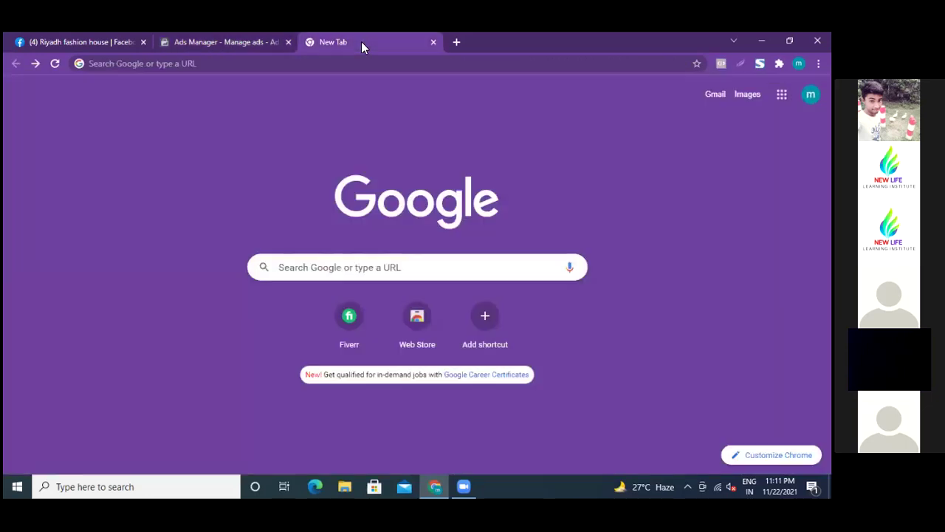
left_click(334, 267)
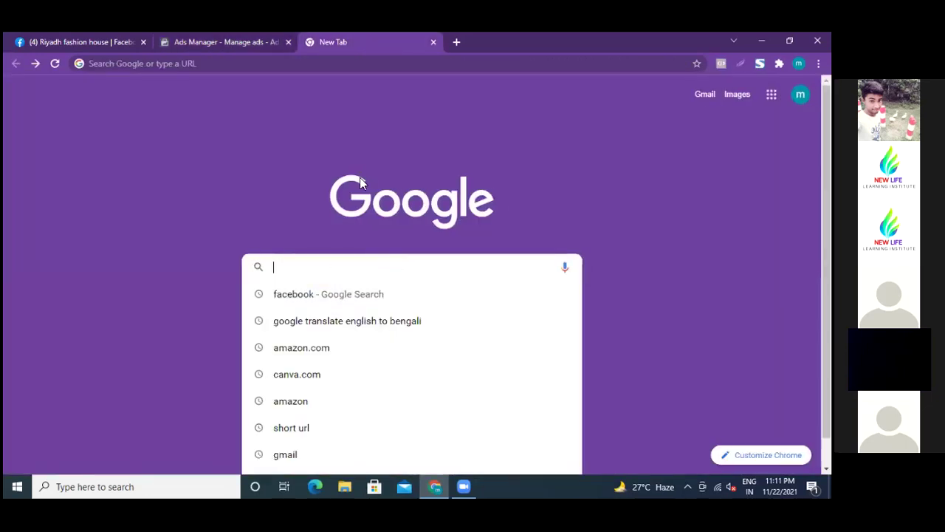
type("ama")
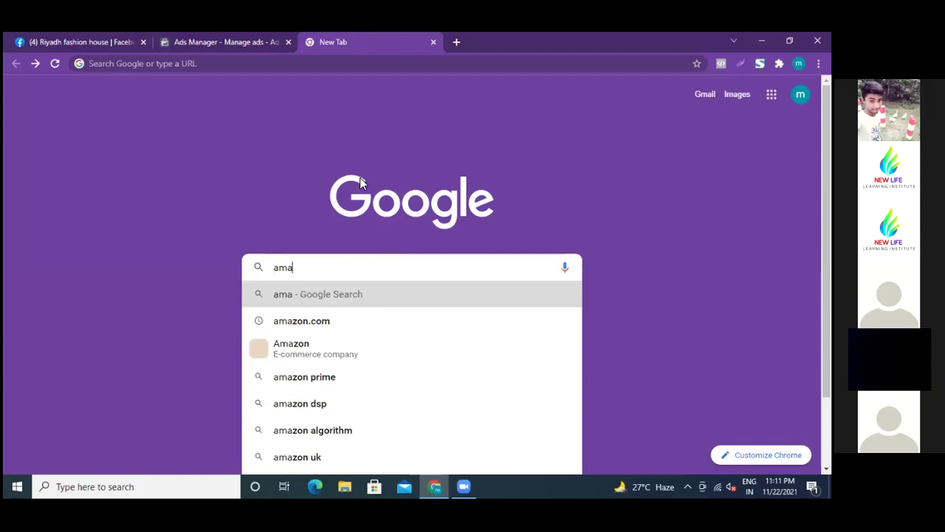
type("zon")
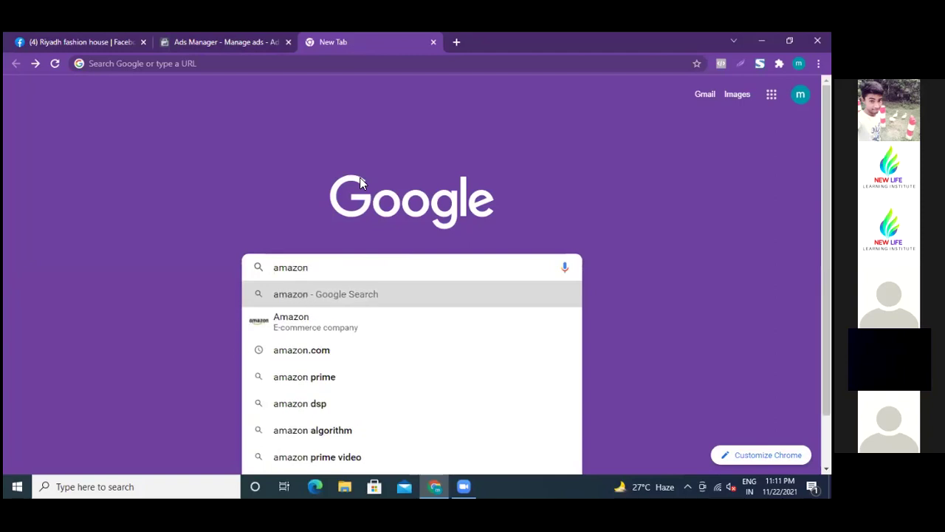
left_click(316, 355)
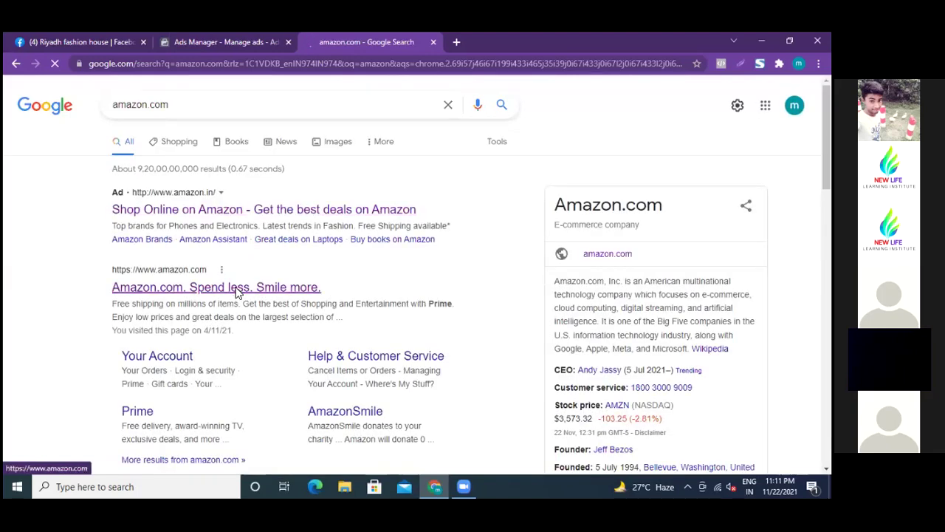
Open the Amazon.com search result in a separate tab and close the Google search tab
right_click(237, 293)
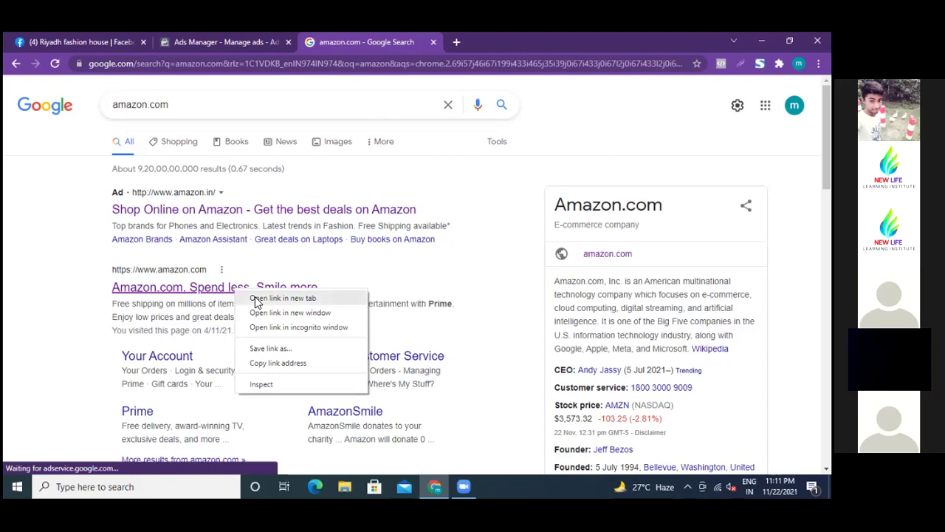
left_click(282, 298)
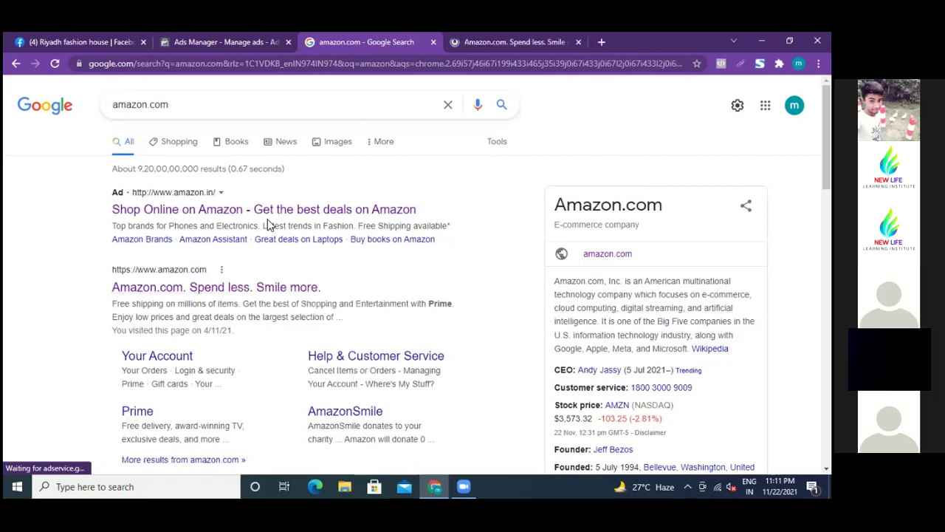
left_click(16, 64)
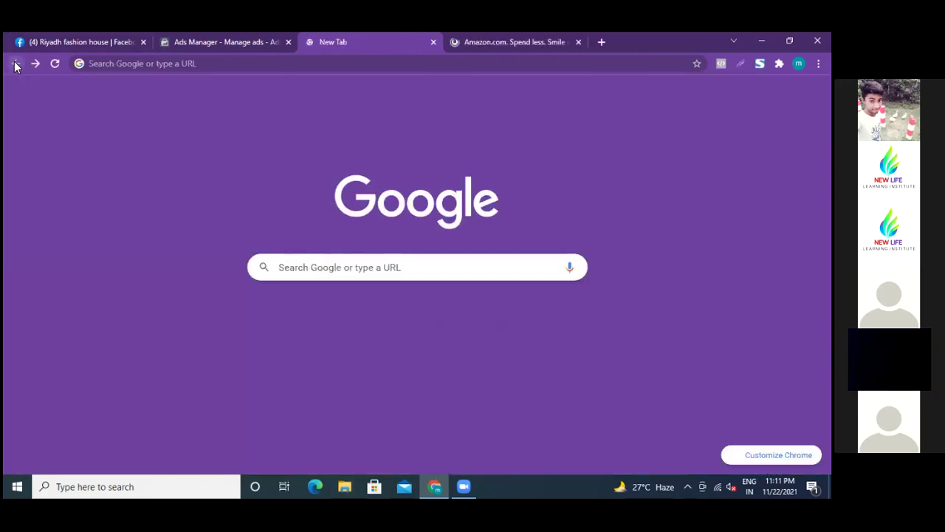
left_click(432, 41)
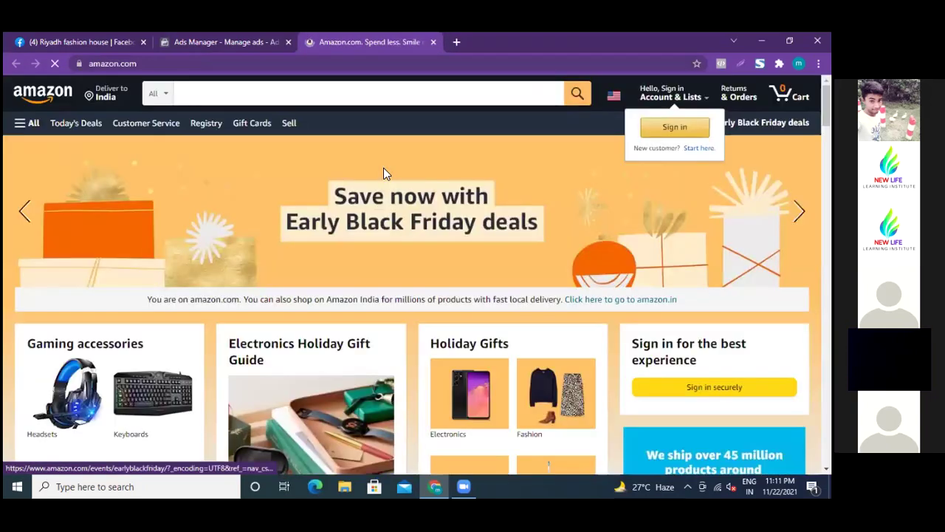
Look through the product categories and deals on the Amazon home page
scroll(391, 249, "down", 4)
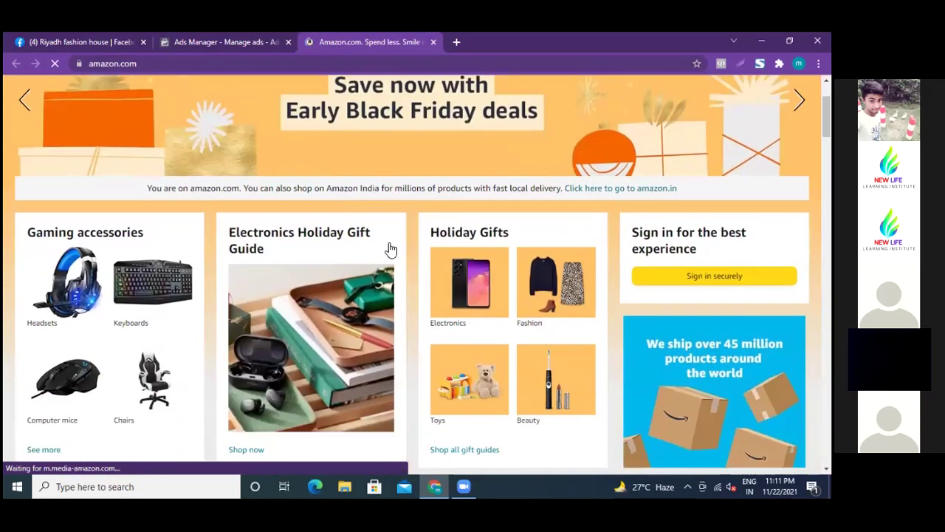
scroll(391, 250, "down", 5)
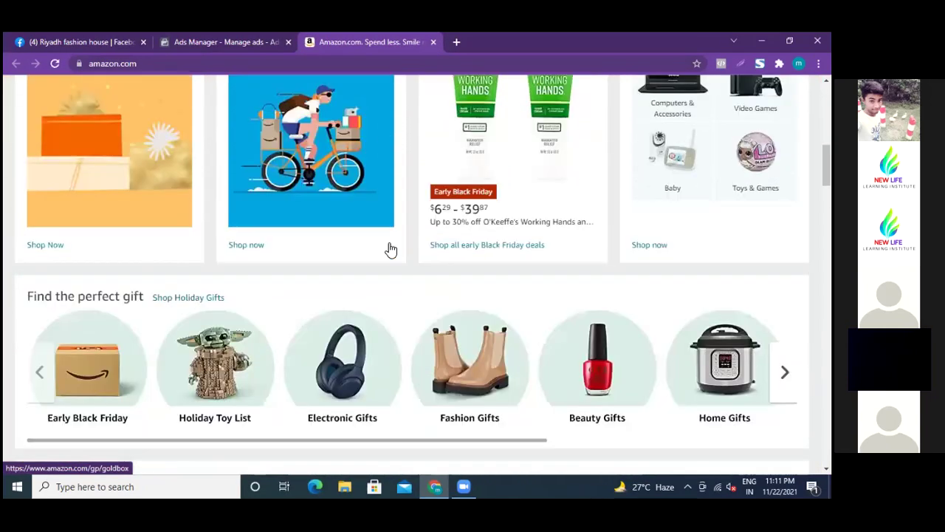
scroll(391, 250, "down", 3)
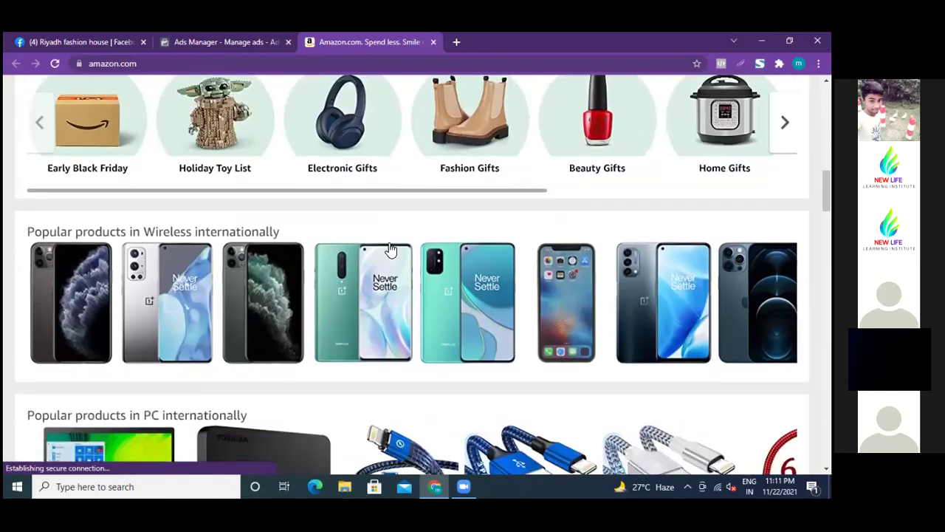
scroll(391, 250, "down", 3)
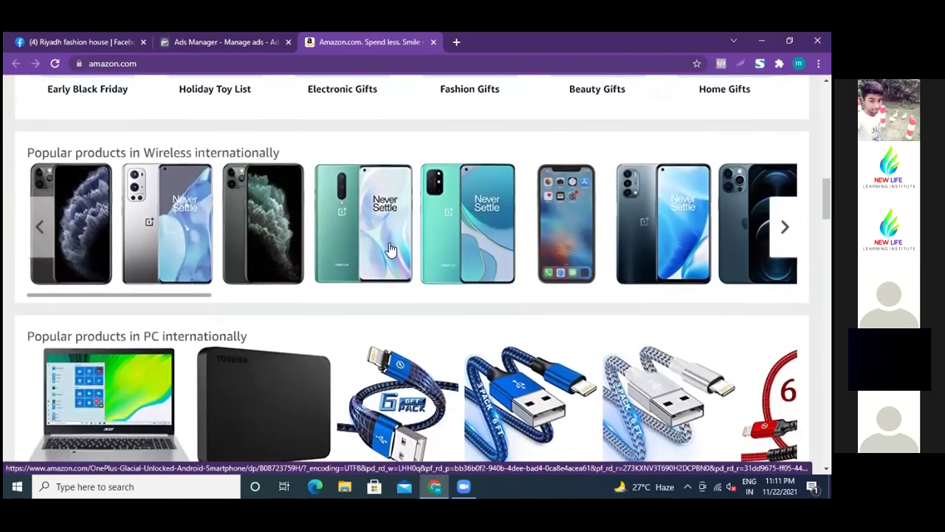
scroll(391, 250, "down", 3)
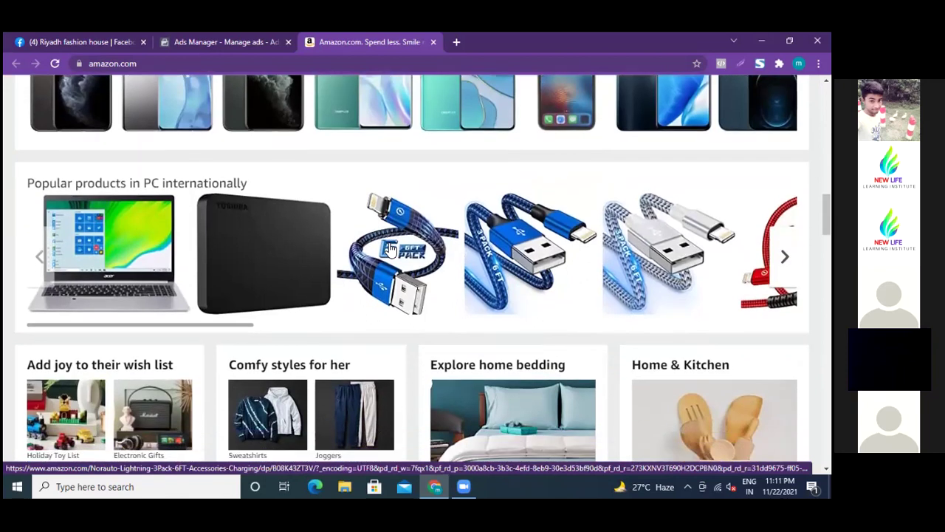
scroll(391, 250, "down", 6)
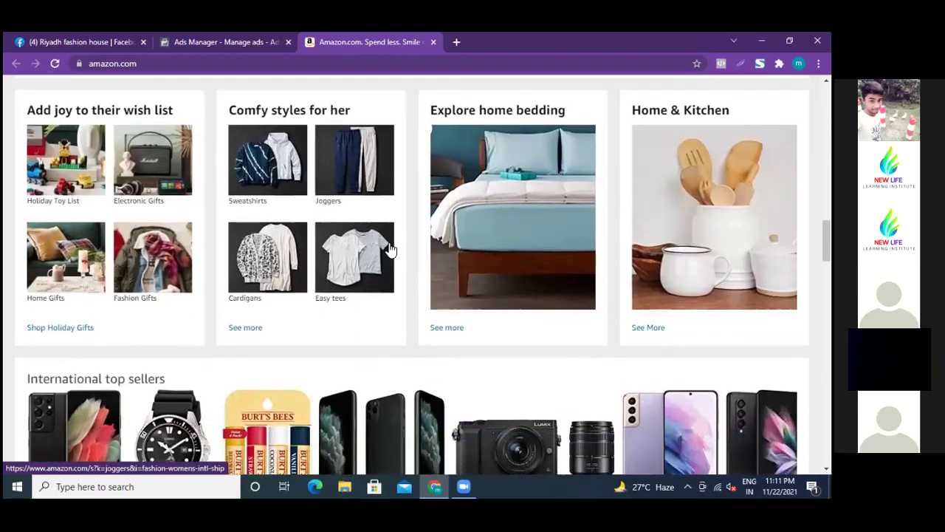
scroll(391, 250, "down", 3)
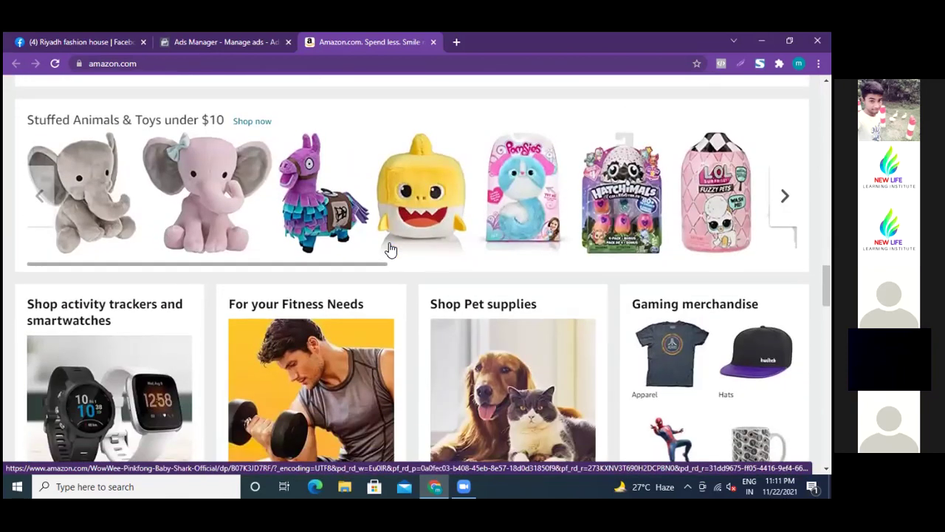
scroll(391, 250, "down", 3)
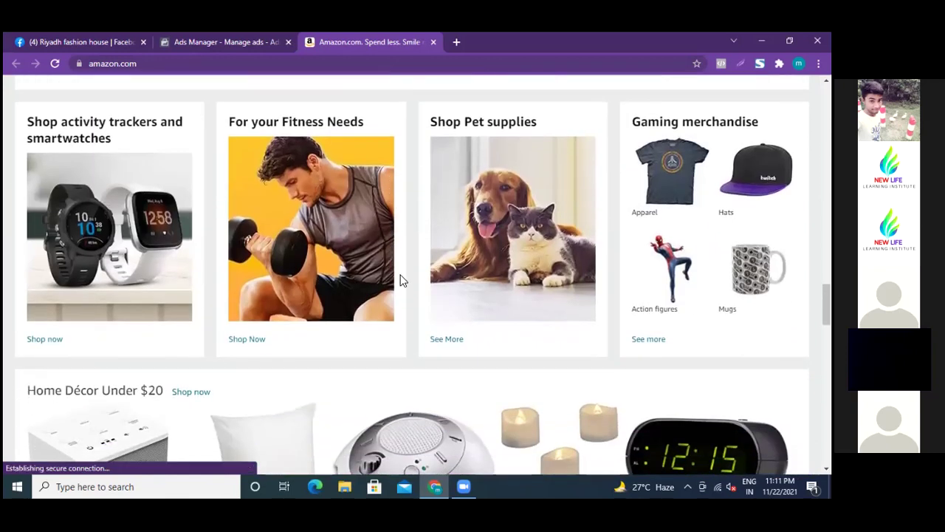
scroll(401, 280, "up", 1)
scroll(401, 281, "up", 1)
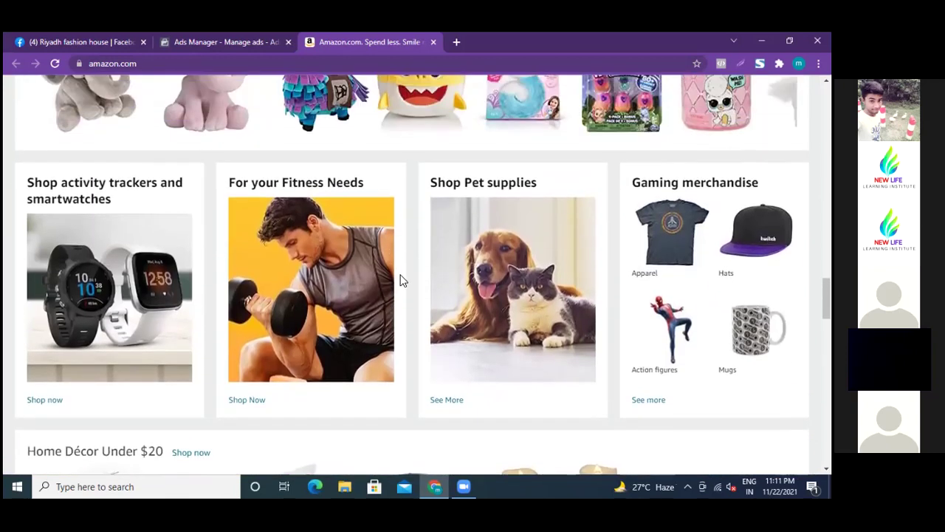
scroll(401, 281, "up", 3)
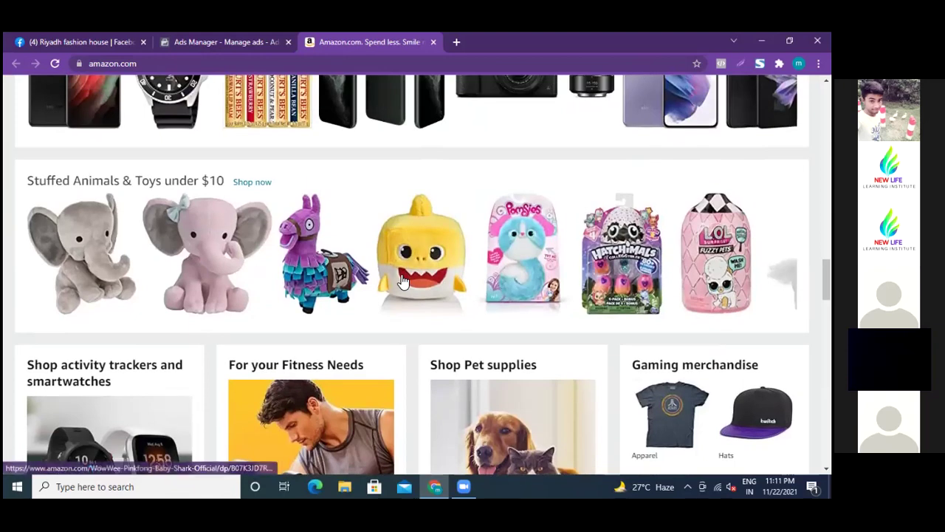
scroll(391, 285, "down", 2)
scroll(399, 292, "down", 2)
scroll(405, 297, "up", 5)
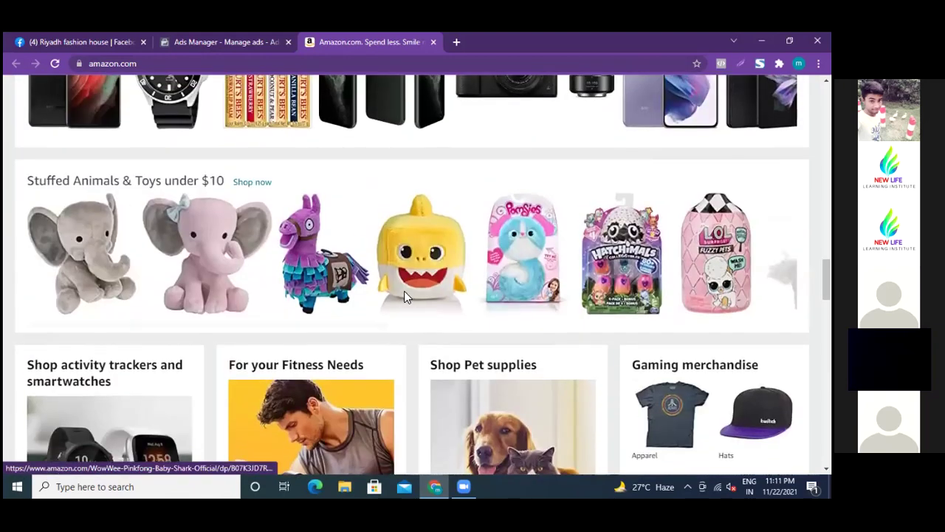
scroll(404, 297, "up", 15)
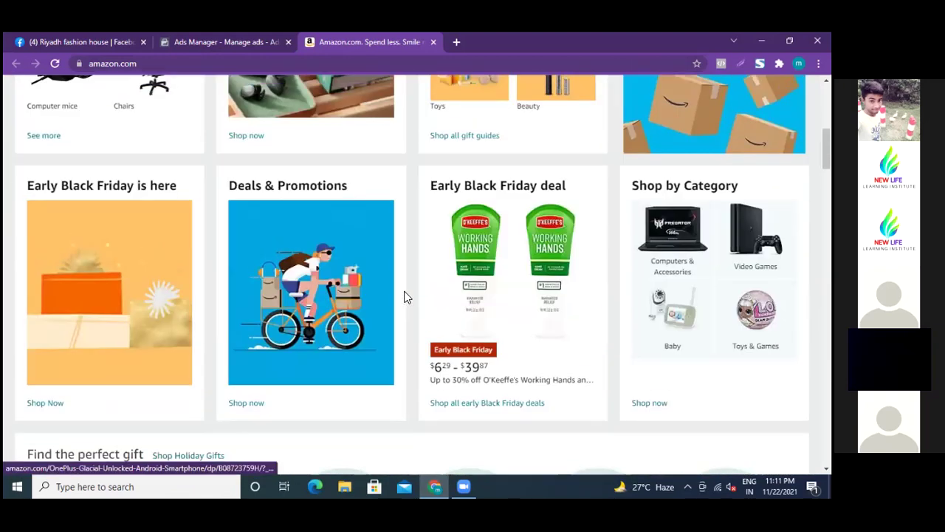
scroll(404, 297, "down", 1)
scroll(404, 295, "up", 1)
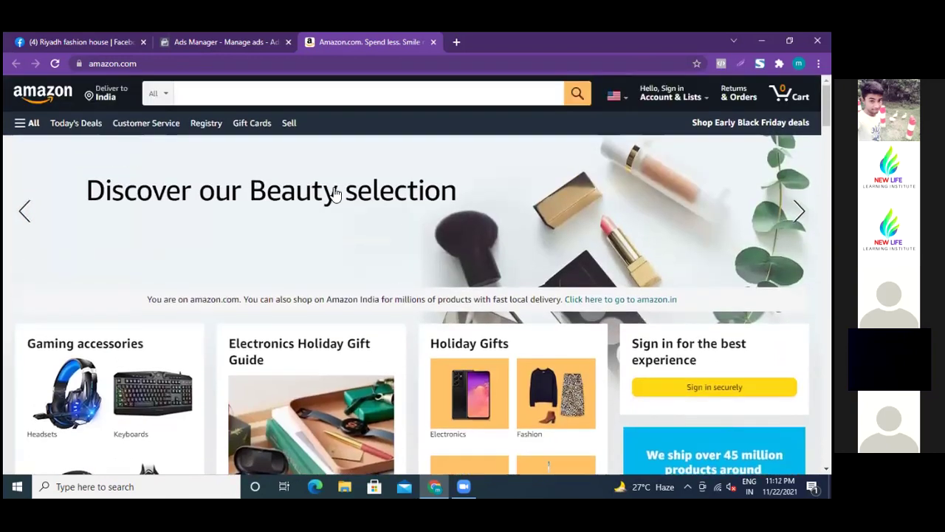
Search Amazon for "women jacket"
left_click(247, 91)
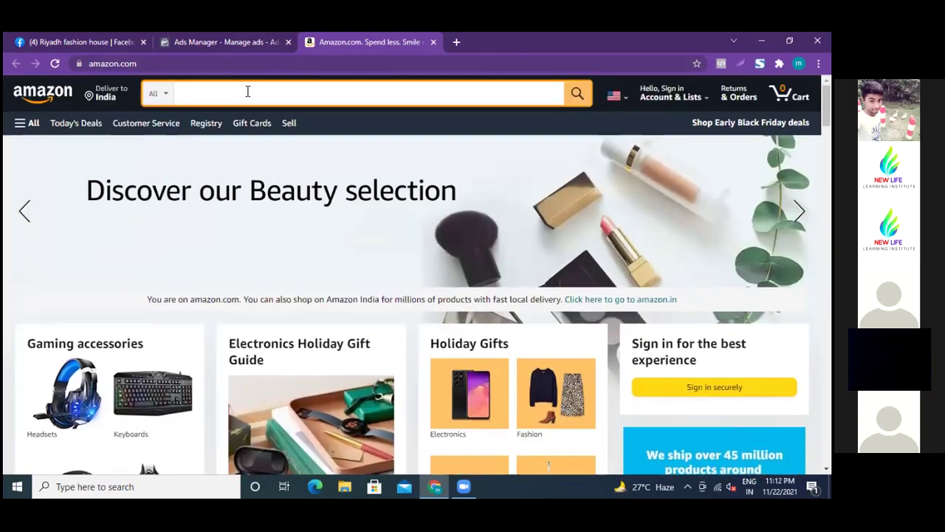
type("wome")
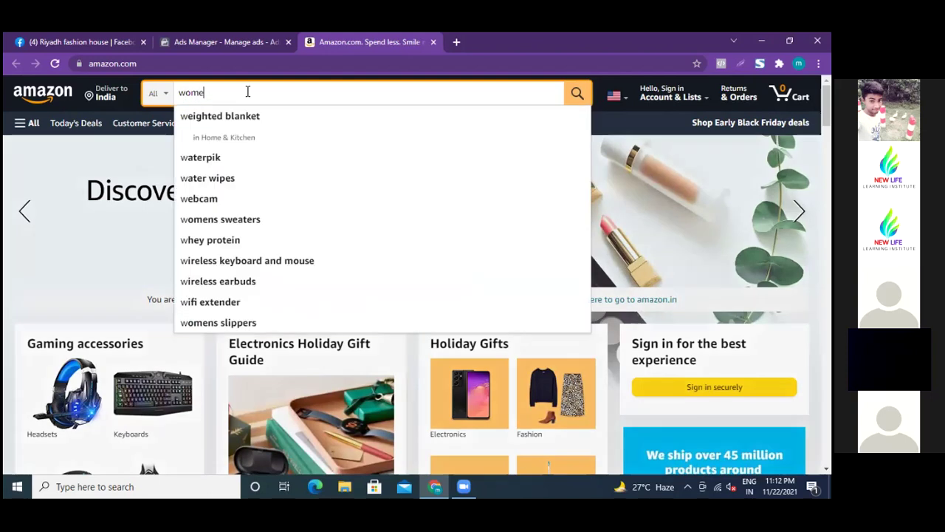
type("n jacket")
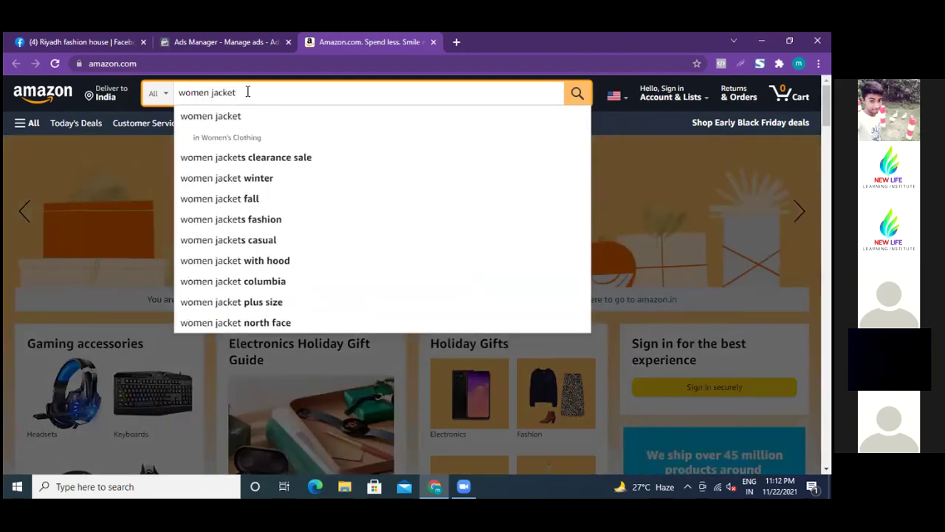
left_click(211, 118)
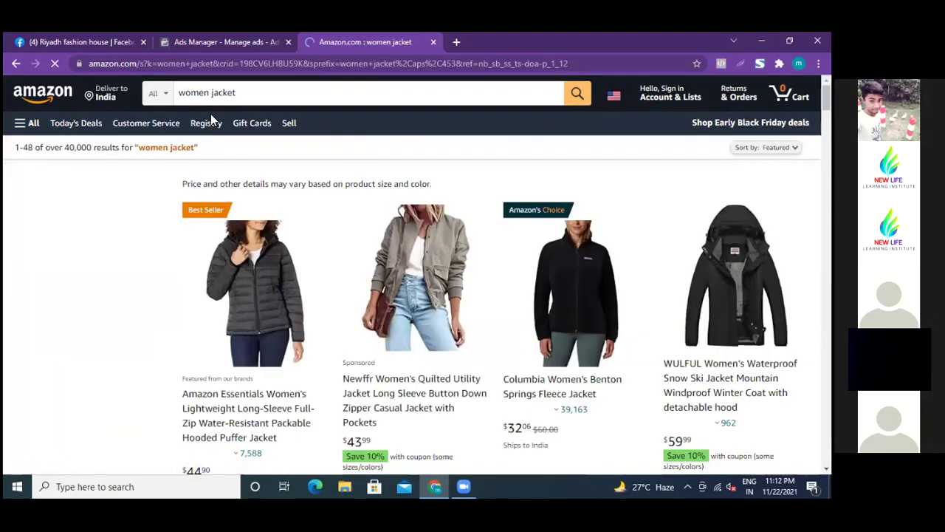
Open the Amazon Essentials women's packable hooded puffer jacket listing and copy its web address up to "Water-Resistant-Packable"
left_click(260, 294)
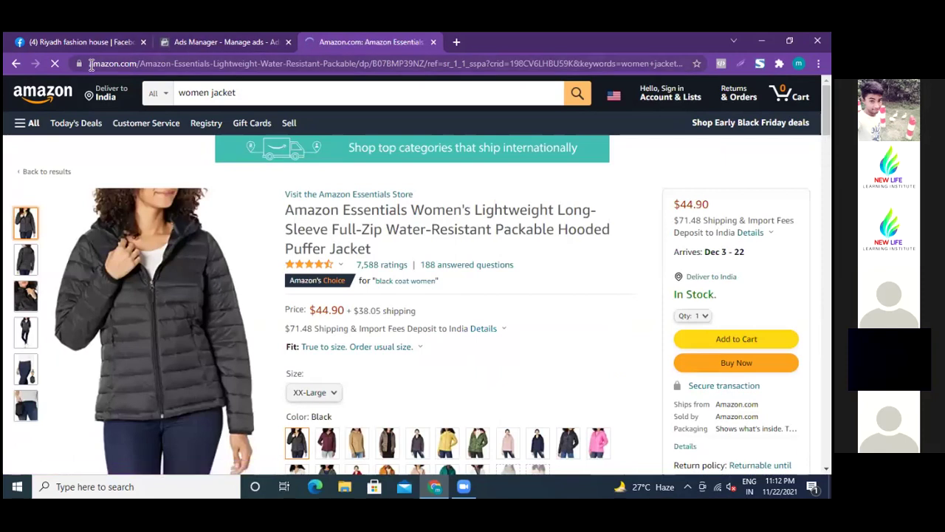
double_click(96, 63)
left_click_drag(155, 64, 362, 66)
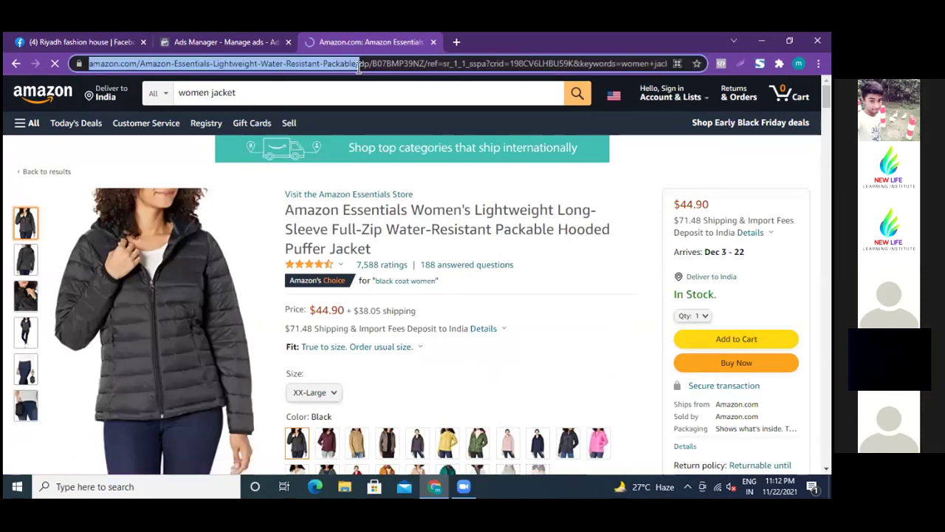
left_click_drag(359, 65, 334, 77)
key("ctrl+c")
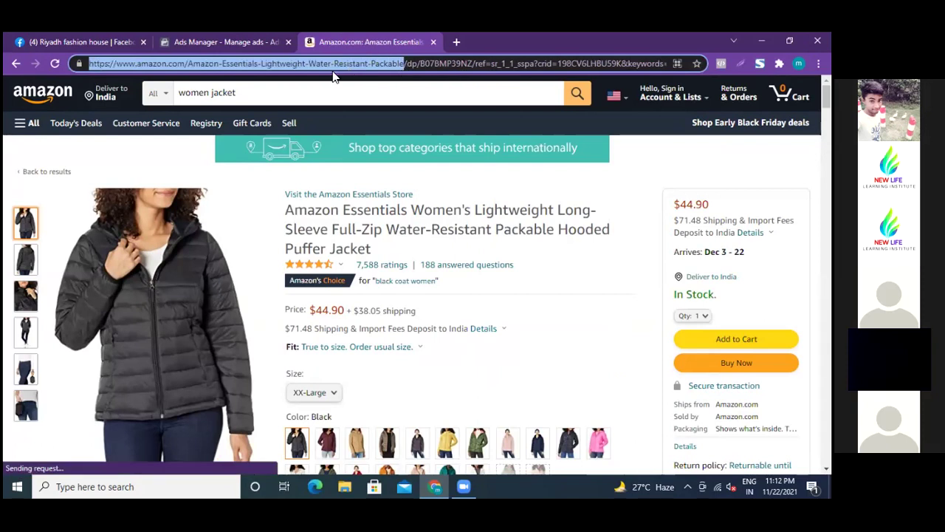
right_click(304, 65)
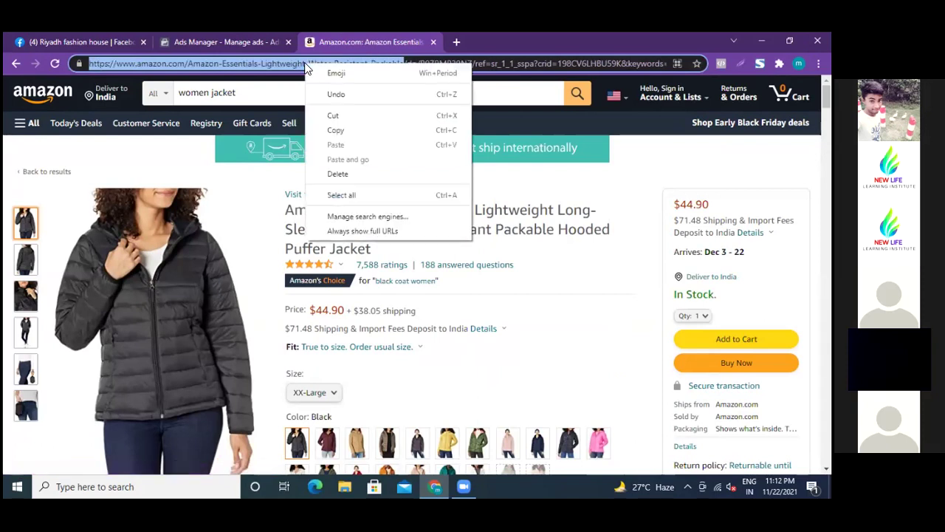
left_click(337, 131)
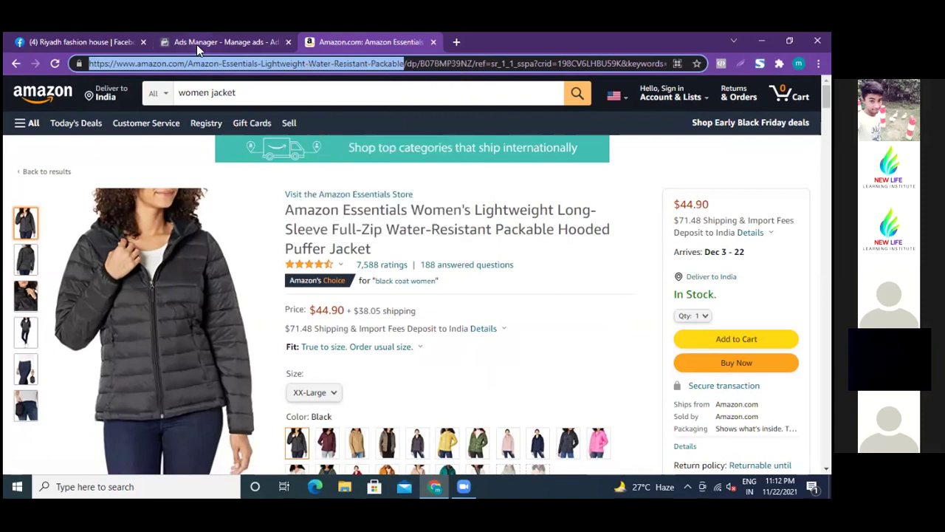
Return to Ads Manager, paste the copied Amazon address as the Shop now website URL, and update the post
left_click(199, 43)
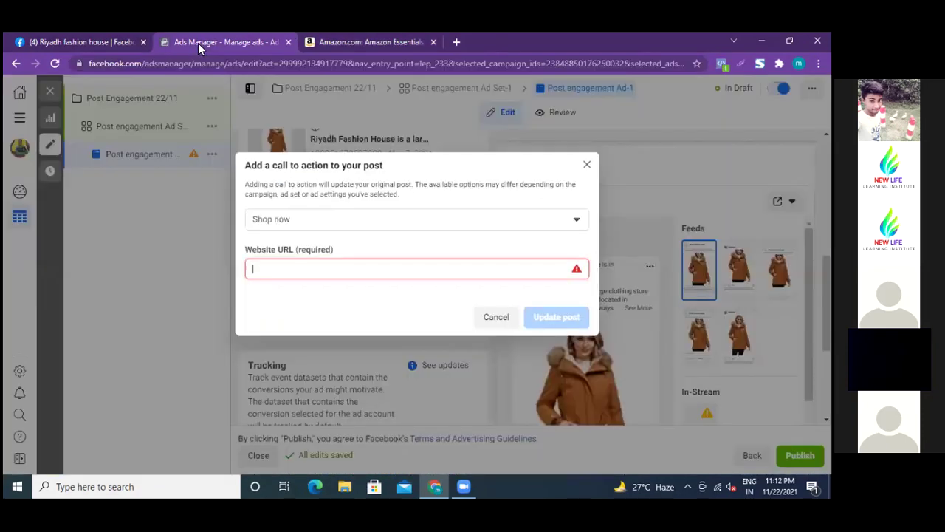
right_click(301, 270)
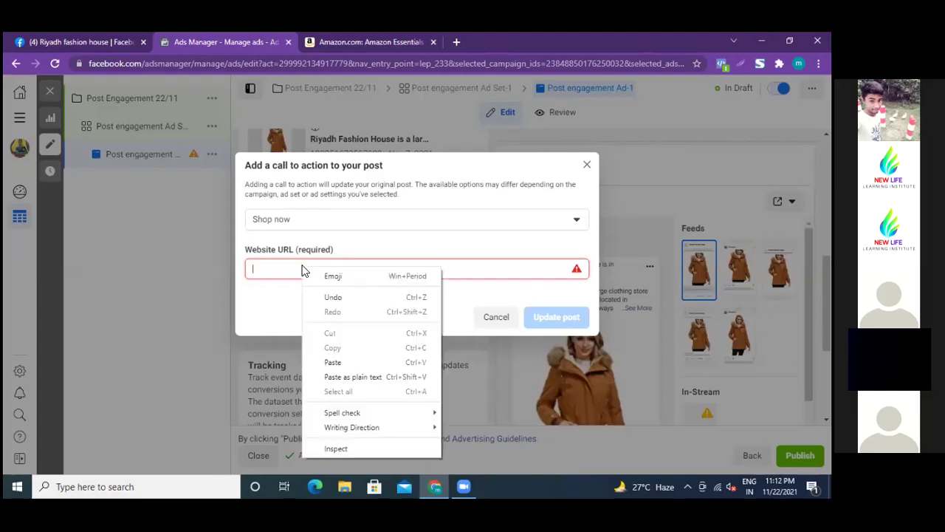
left_click(332, 361)
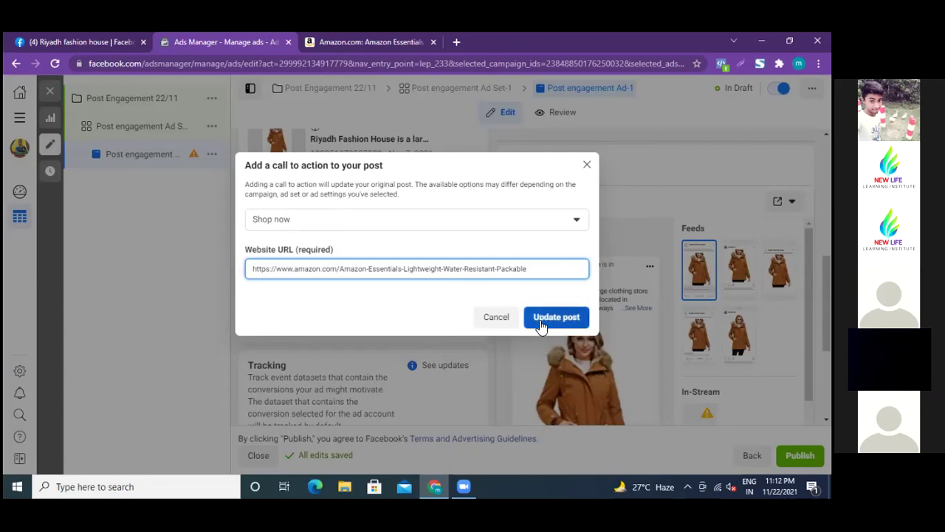
left_click(538, 323)
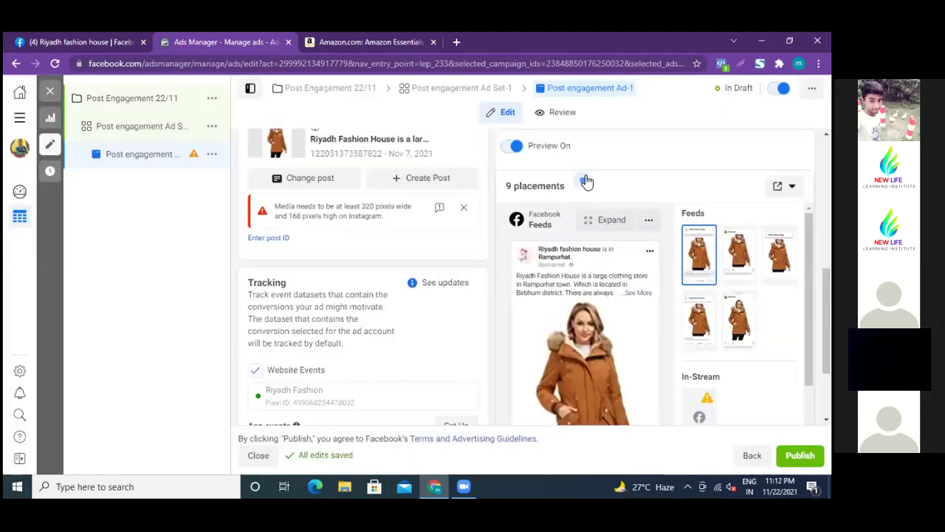
Check the ad's call to action and tracking settings, and compare the ad with the original jacket post on the Facebook page
scroll(501, 259, "down", 2)
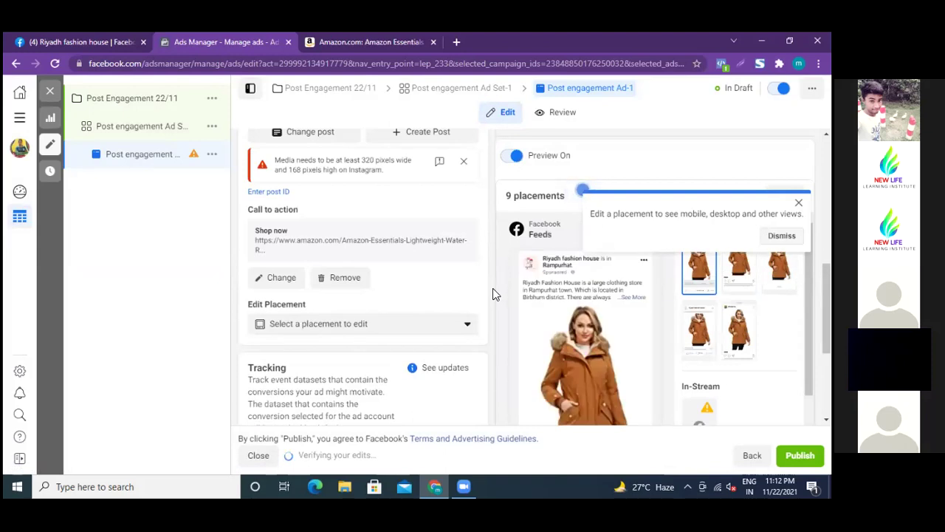
scroll(493, 288, "down", 2)
scroll(458, 306, "down", 1)
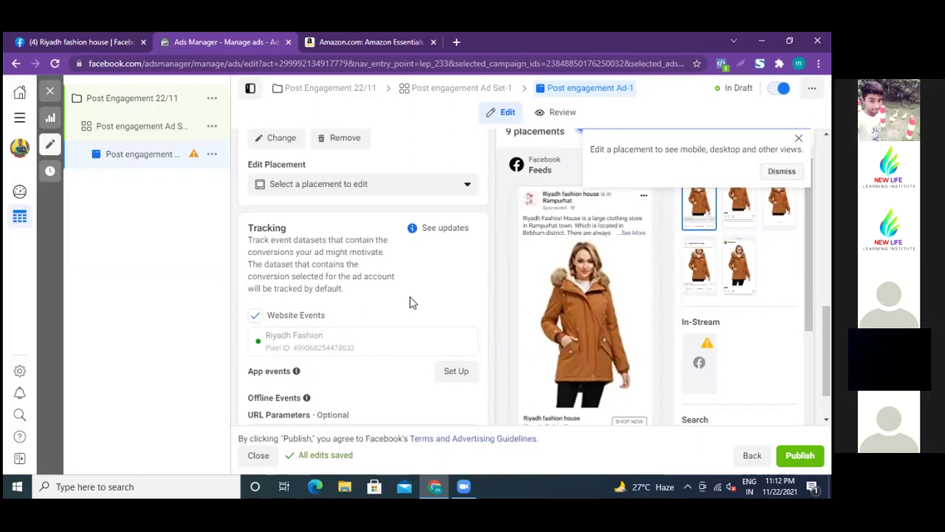
scroll(506, 320, "up", 3)
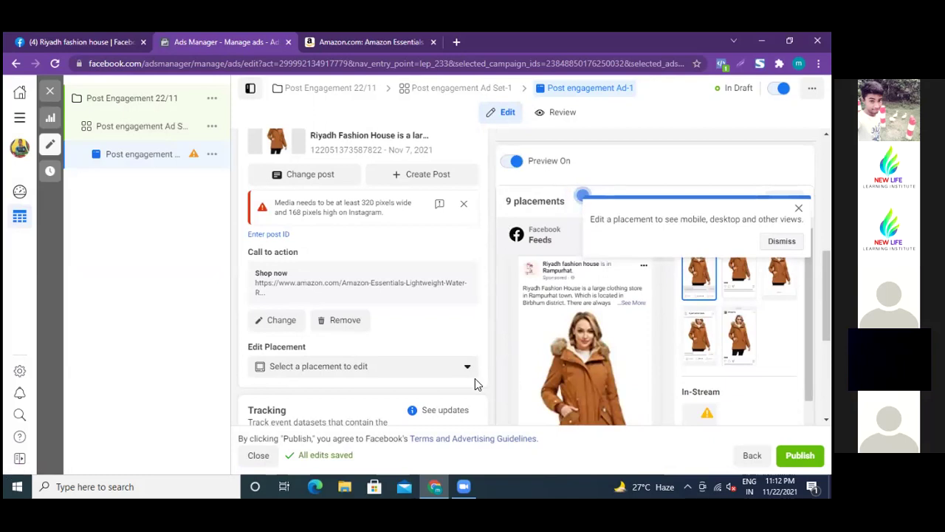
left_click(75, 43)
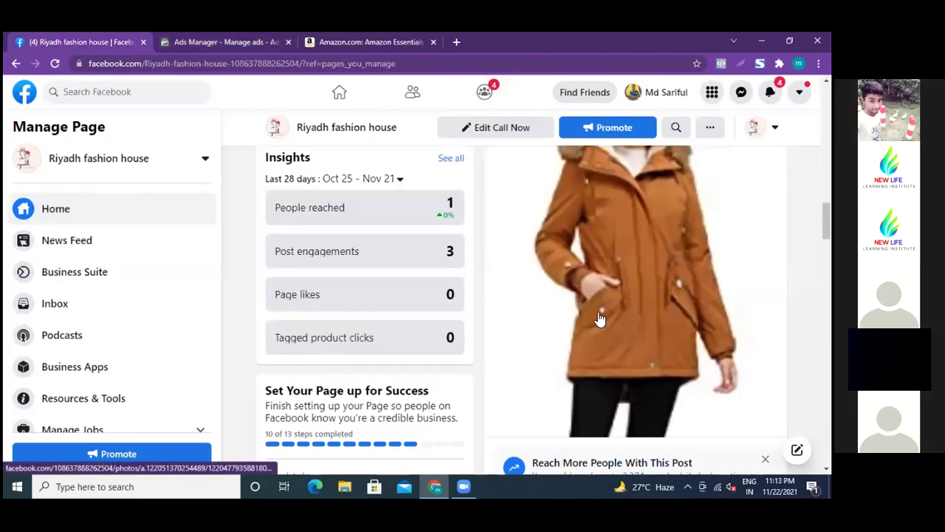
scroll(602, 319, "up", 1)
scroll(602, 319, "up", 3)
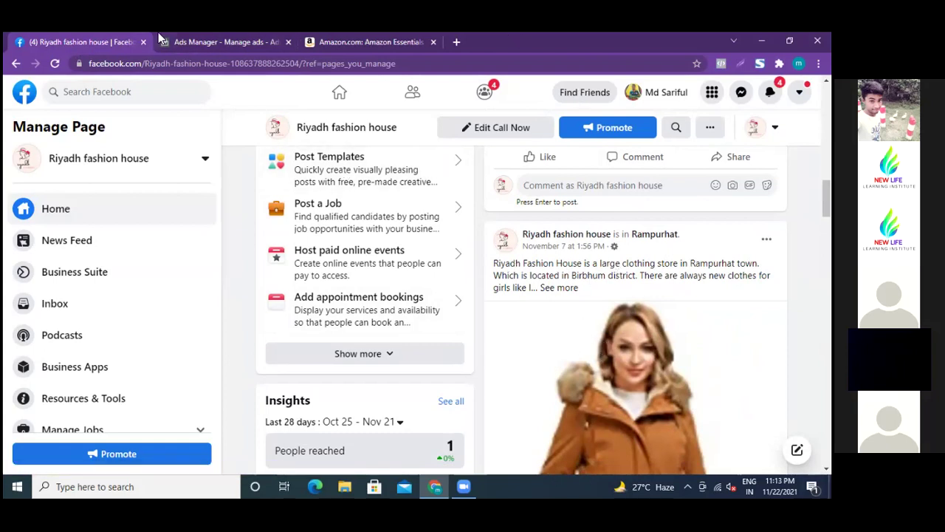
left_click(216, 43)
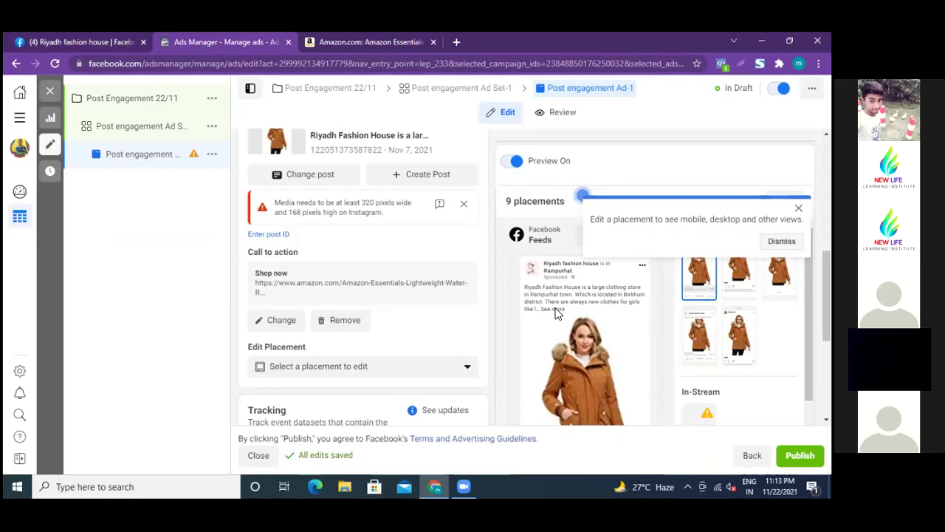
Review the ad's summary and preview, including its post text and Shop now button, and go back to the Post engagement Ad Set-1 settings
left_click(561, 116)
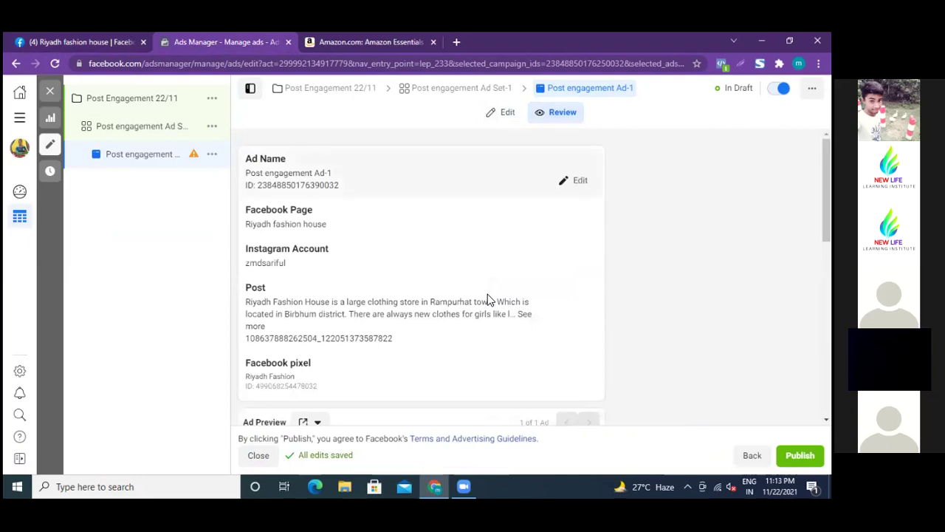
scroll(451, 288, "down", 7)
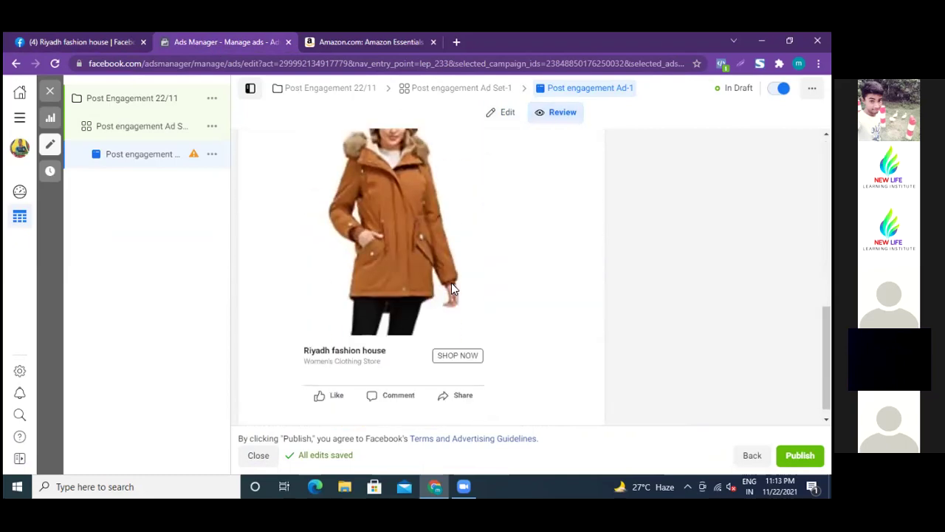
scroll(451, 283, "up", 2)
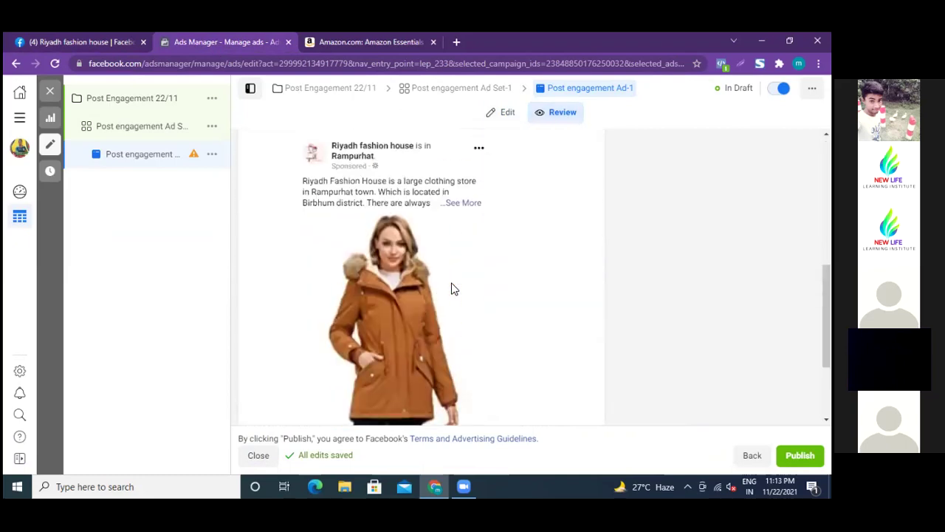
left_click(464, 204)
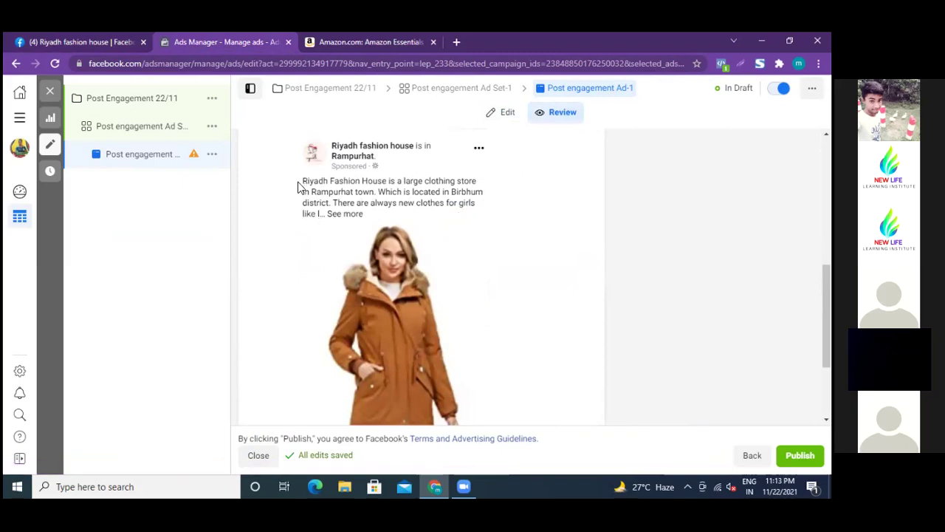
scroll(538, 249, "down", 2)
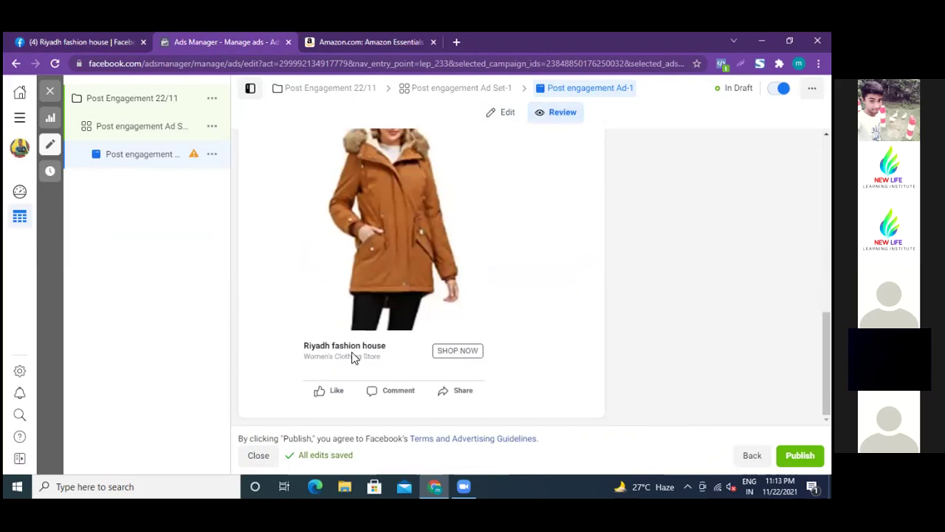
left_click(16, 65)
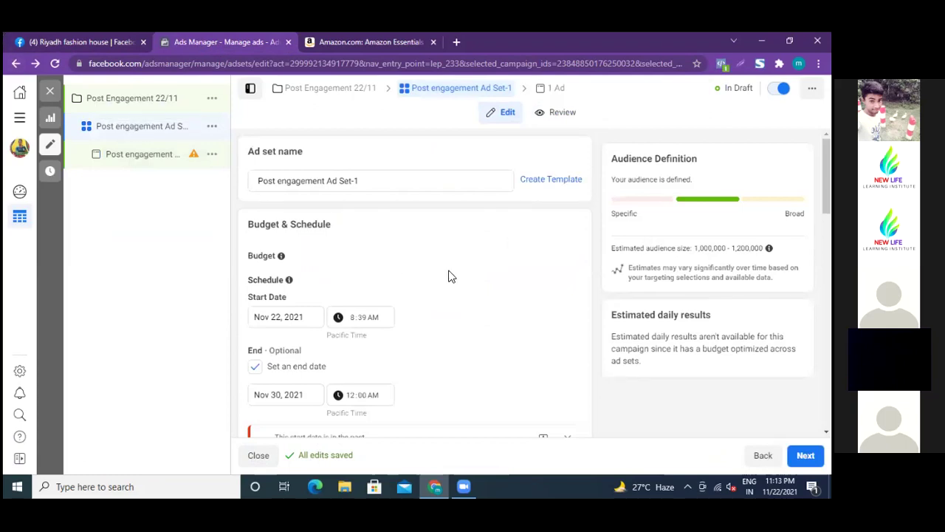
Examine the post engagement ad set's targeting and the ad's creative, call to action and tracking settings
scroll(450, 275, "down", 3)
scroll(450, 275, "down", 4)
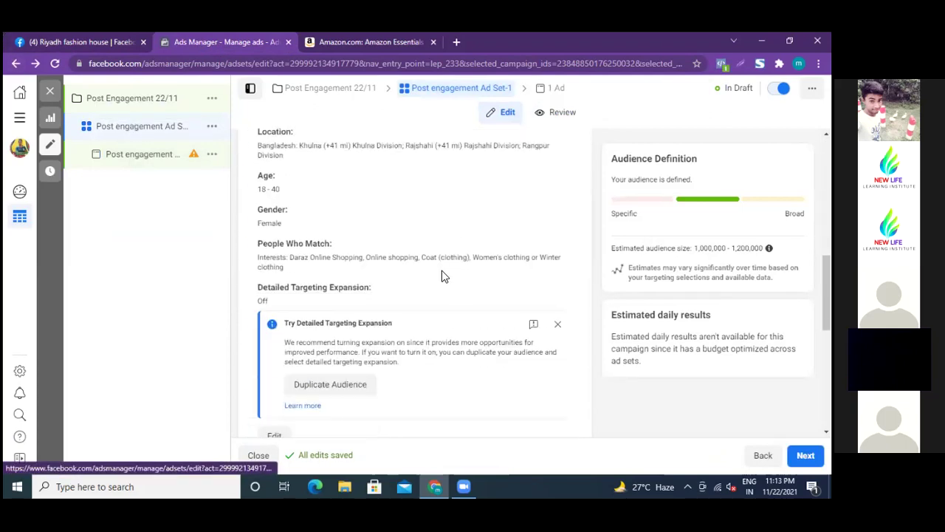
left_click(14, 65)
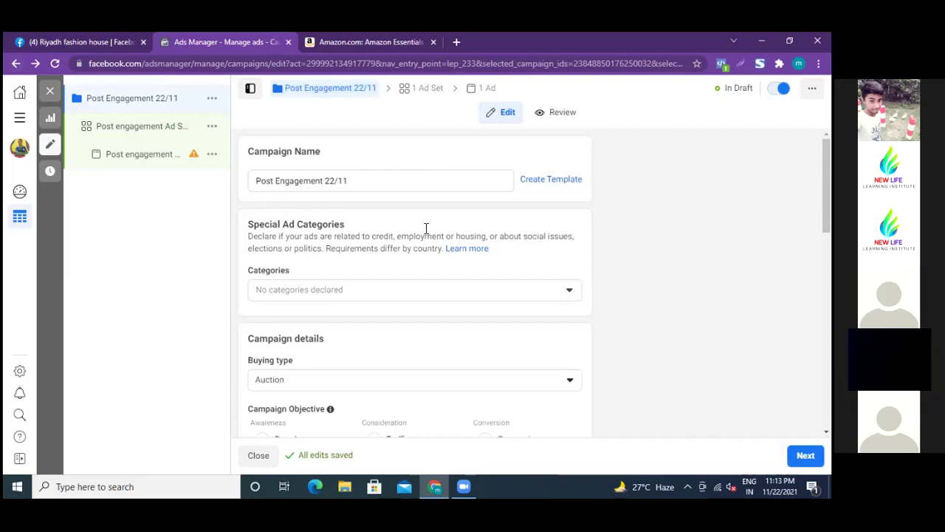
left_click(118, 159)
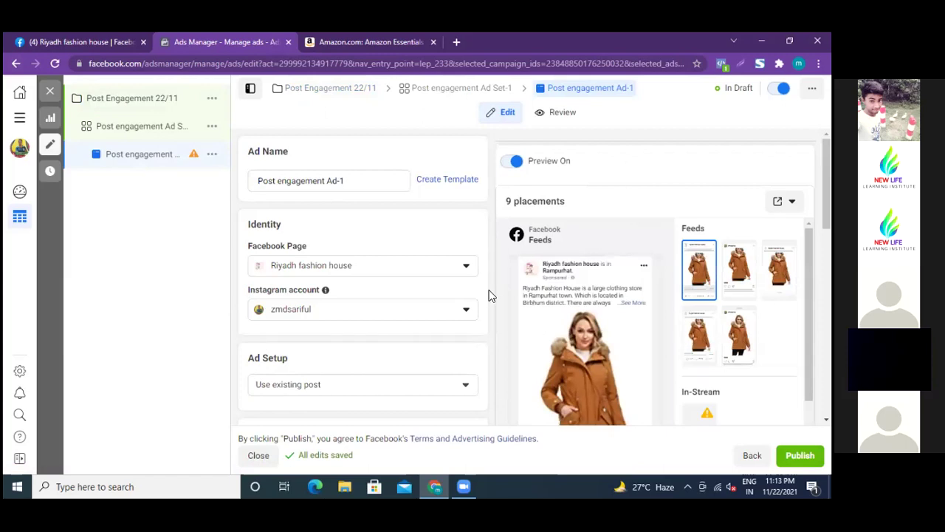
scroll(488, 318, "down", 2)
scroll(487, 318, "down", 2)
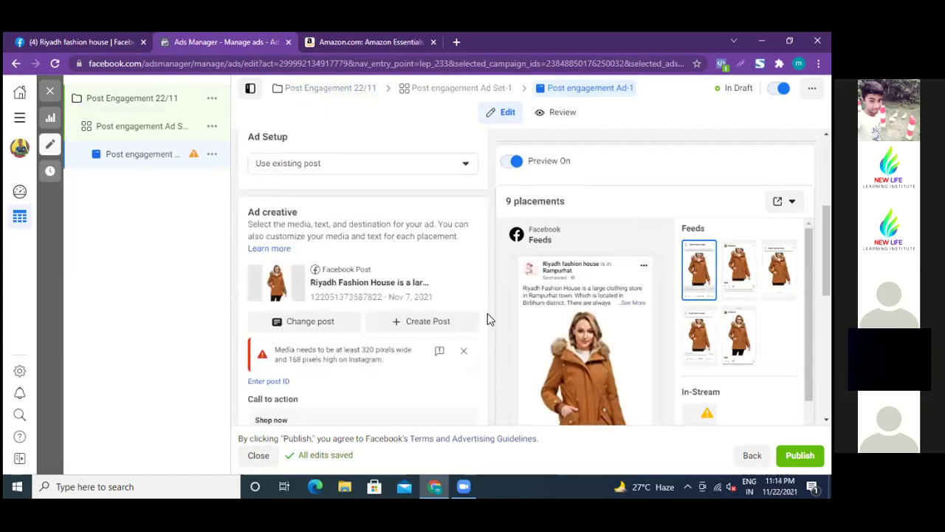
scroll(488, 319, "up", 2)
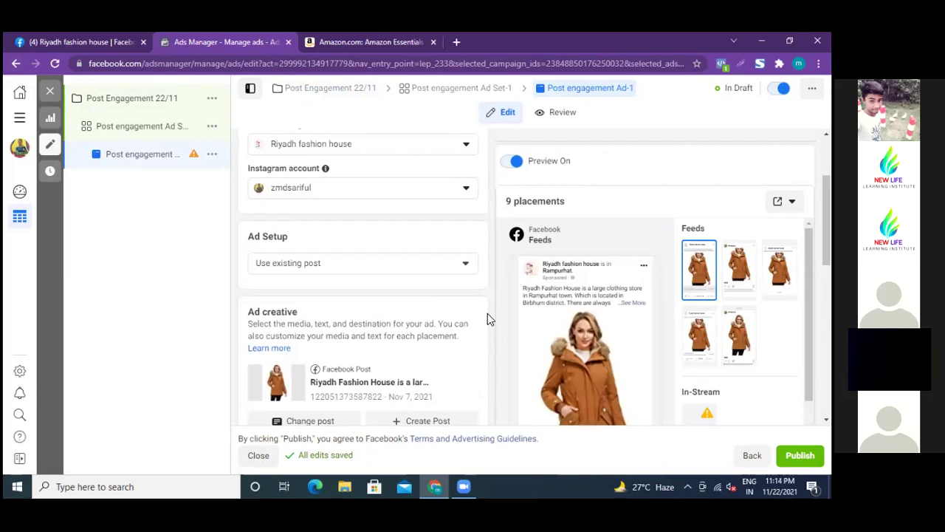
scroll(487, 318, "down", 5)
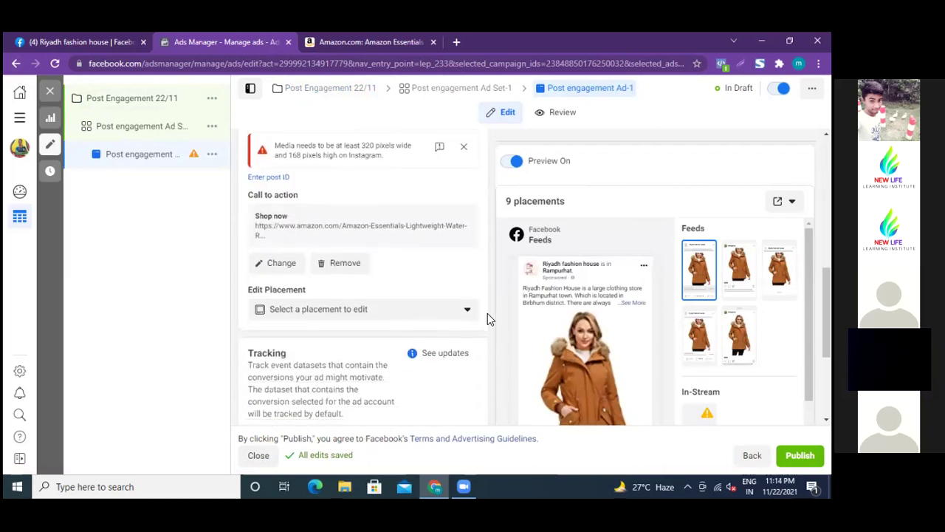
scroll(487, 318, "down", 2)
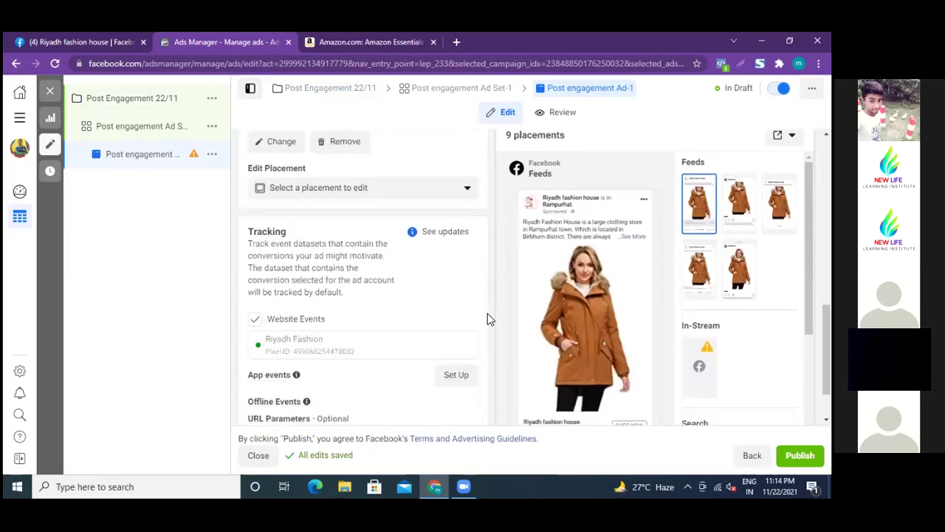
mouse_move(558, 225)
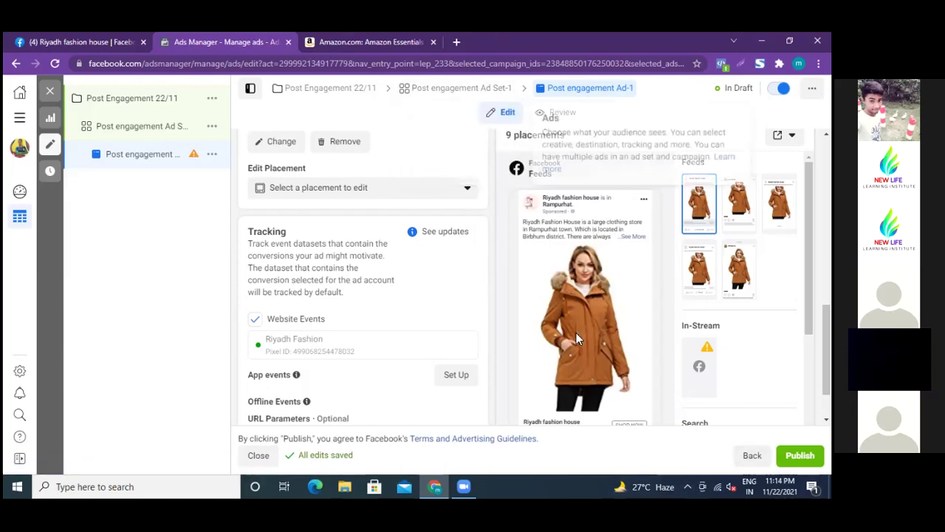
Leave the campaign editor and return to the list of all campaigns, accepting to leave the page
left_click(15, 65)
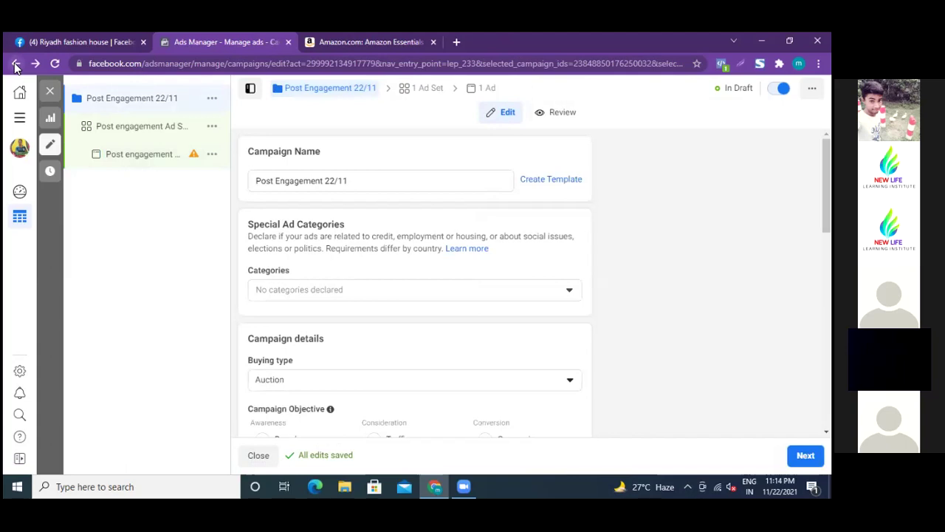
left_click(15, 65)
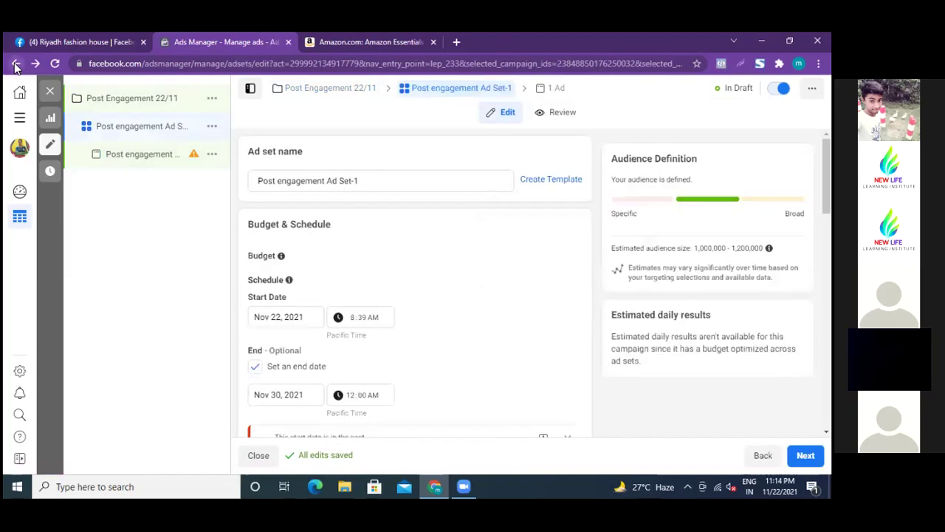
left_click(14, 65)
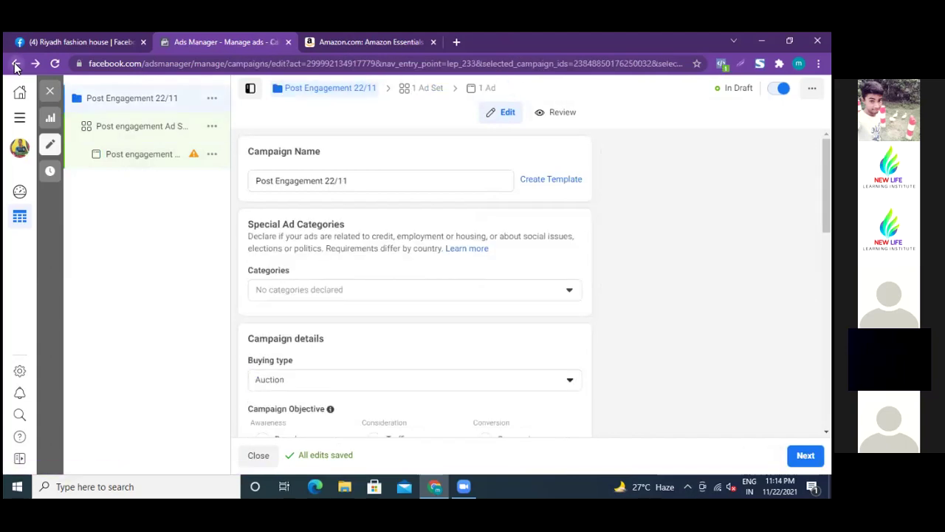
left_click(15, 65)
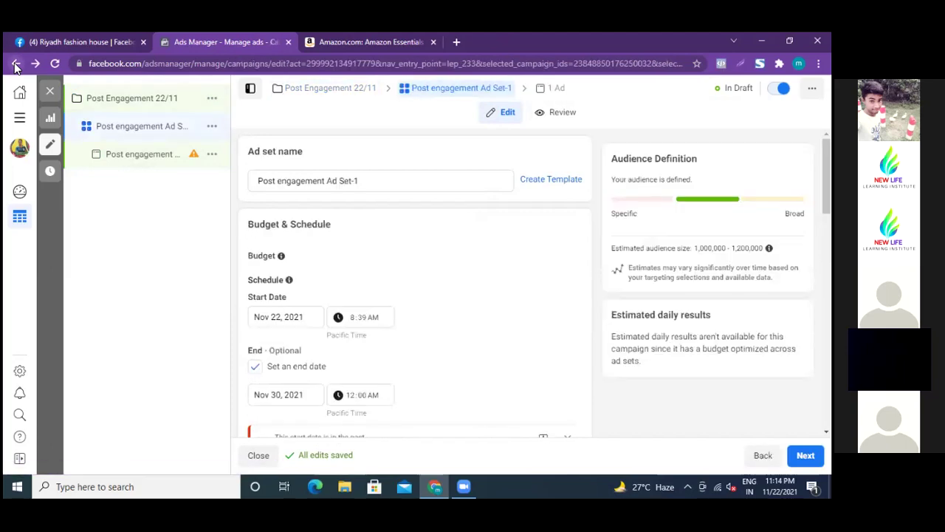
left_click(15, 65)
left_click(14, 65)
left_click(15, 65)
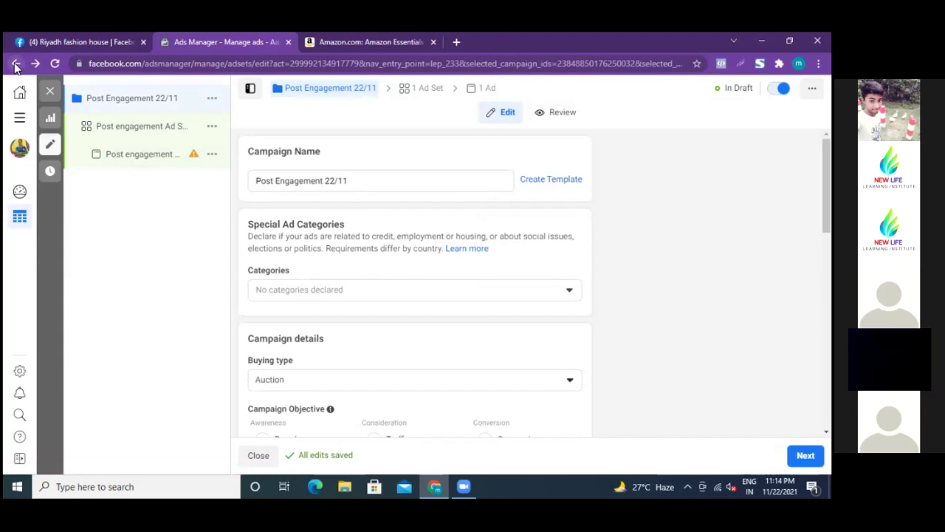
left_click(14, 65)
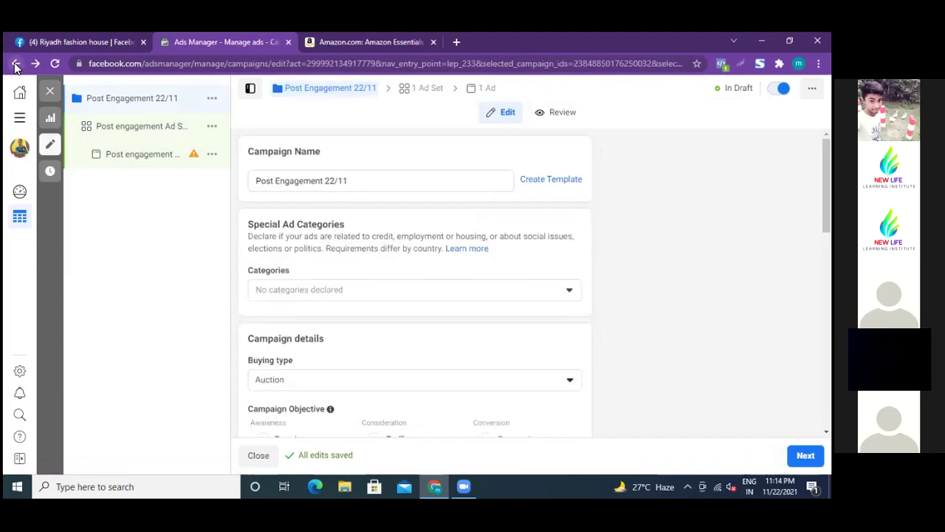
left_click(14, 65)
left_click(15, 65)
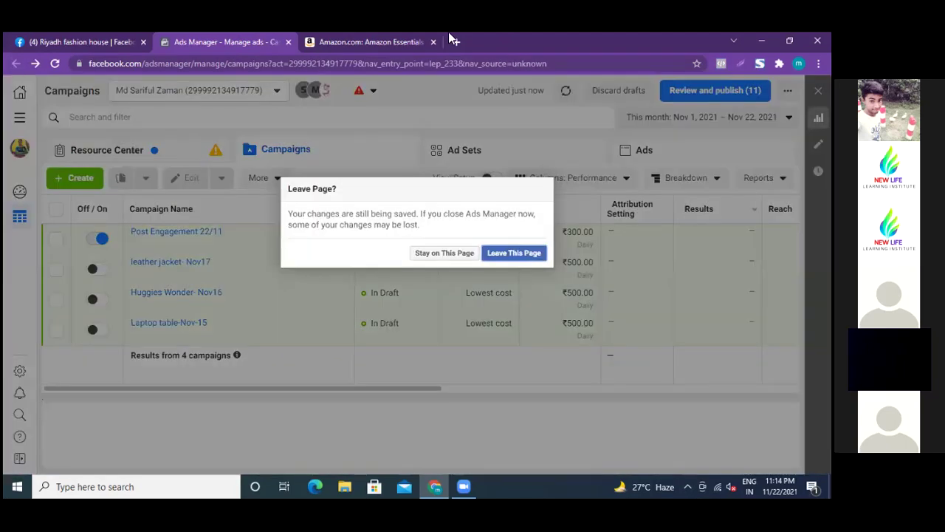
left_click(502, 256)
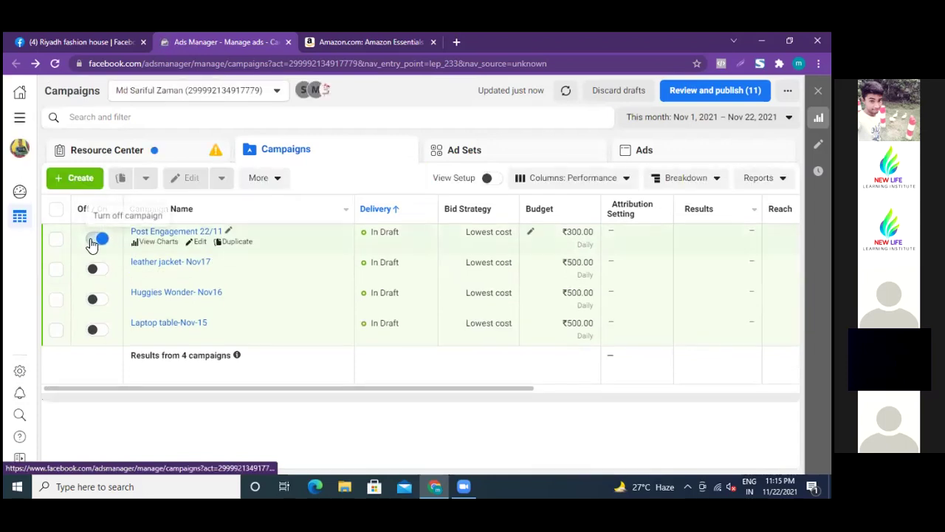
Turn off the Post Engagement 22/11 campaign and clear its selection
left_click(92, 240)
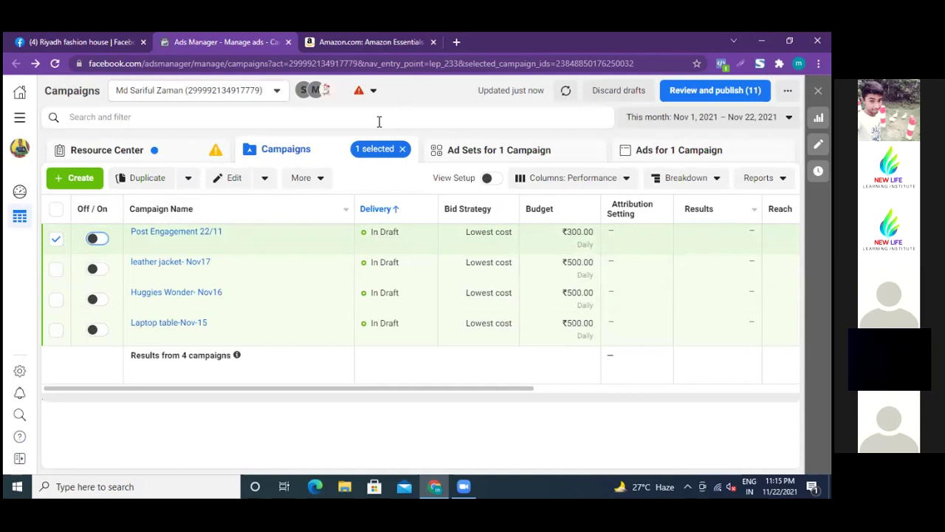
left_click(57, 240)
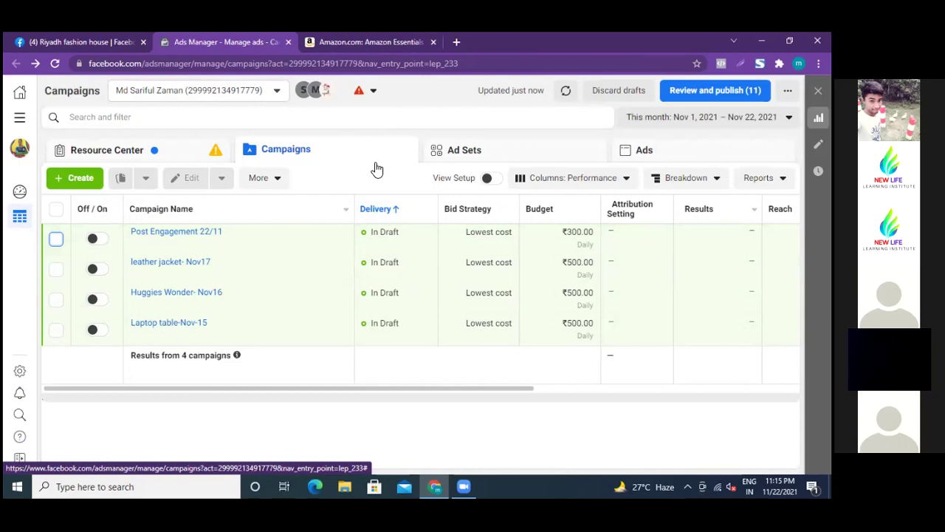
left_click(86, 184)
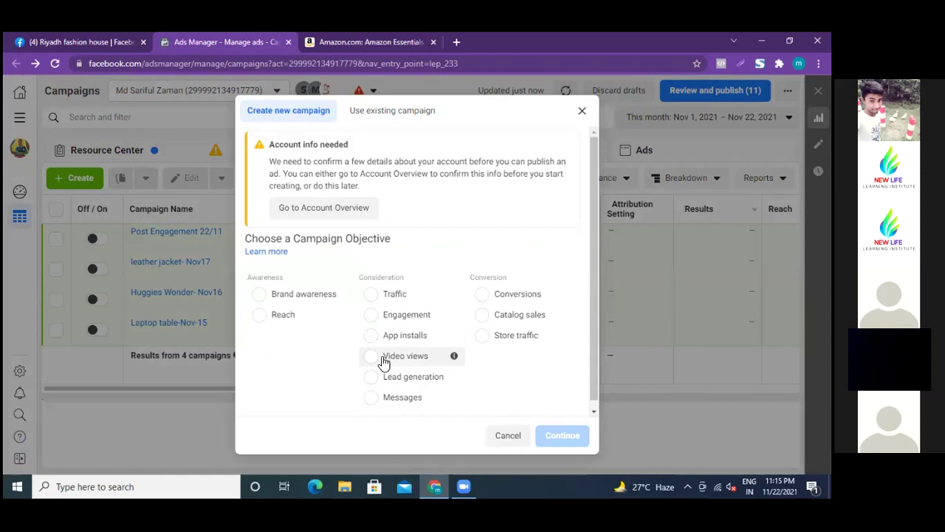
left_click(371, 356)
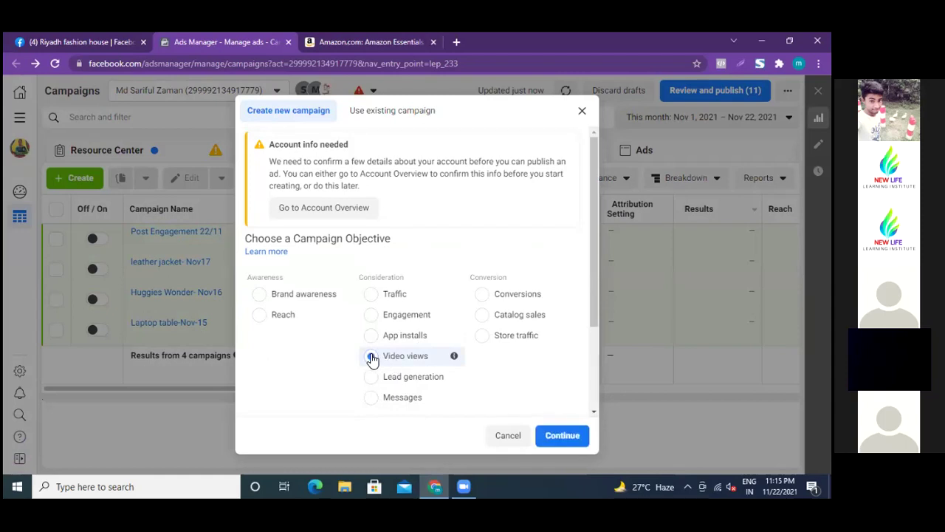
left_click(582, 111)
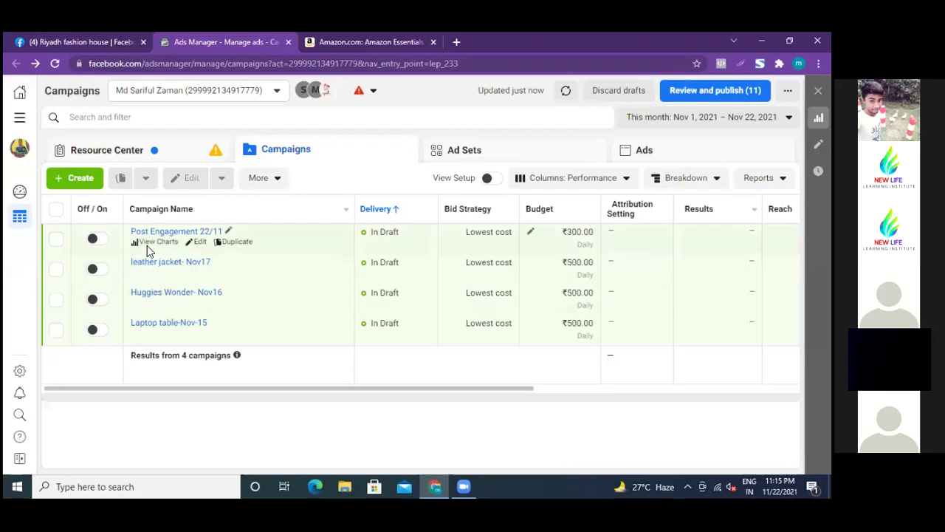
Select the Post Engagement 22/11 campaign and view the ad sets and ads that belong to it
left_click(56, 240)
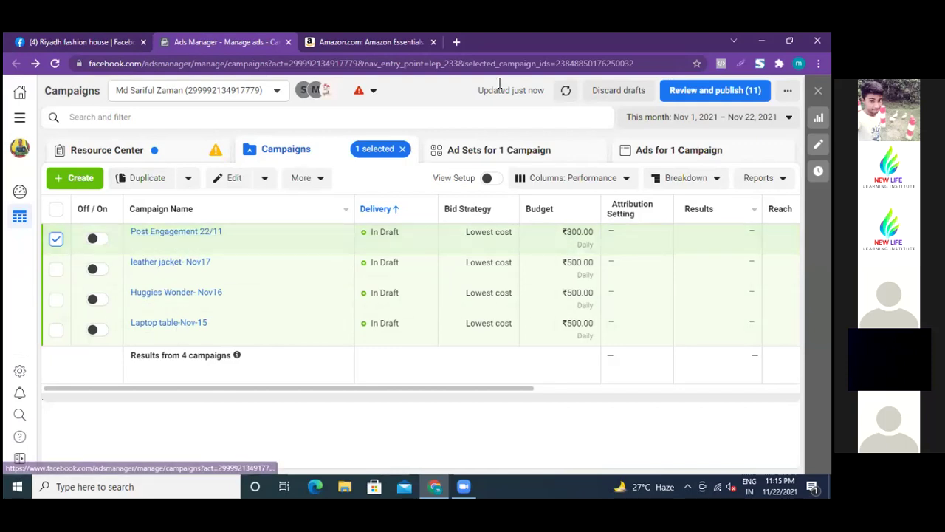
left_click(475, 158)
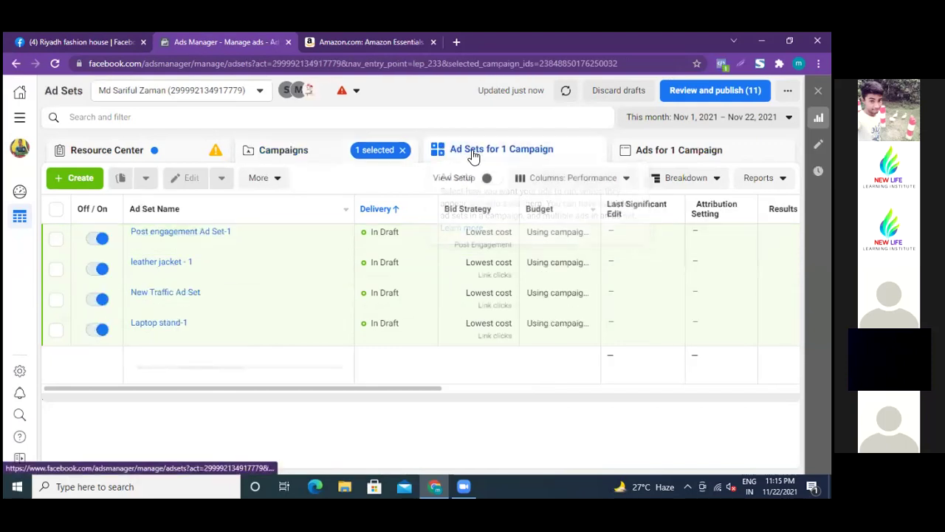
left_click(281, 152)
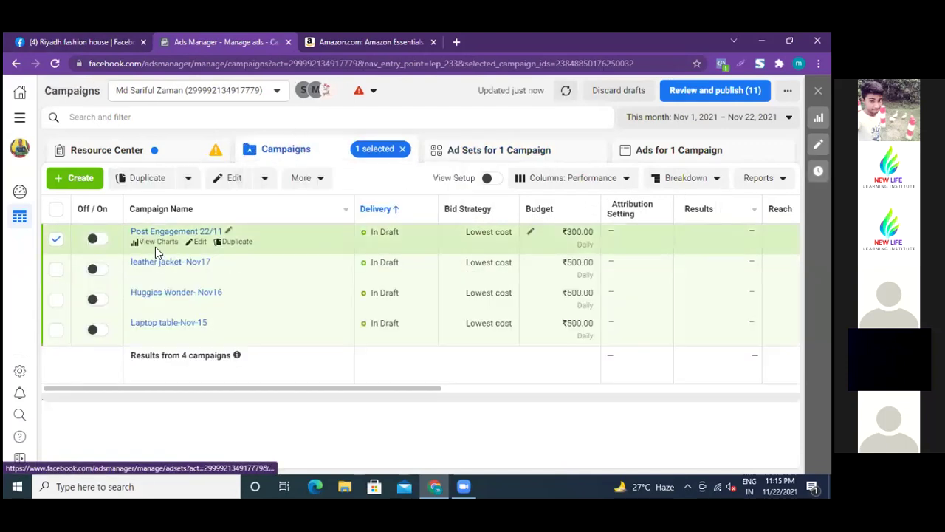
left_click(471, 156)
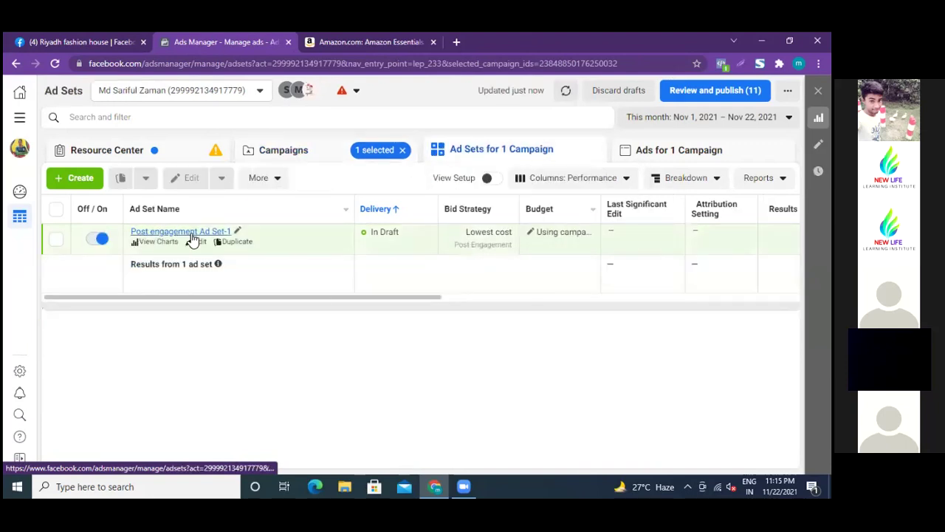
left_click(697, 157)
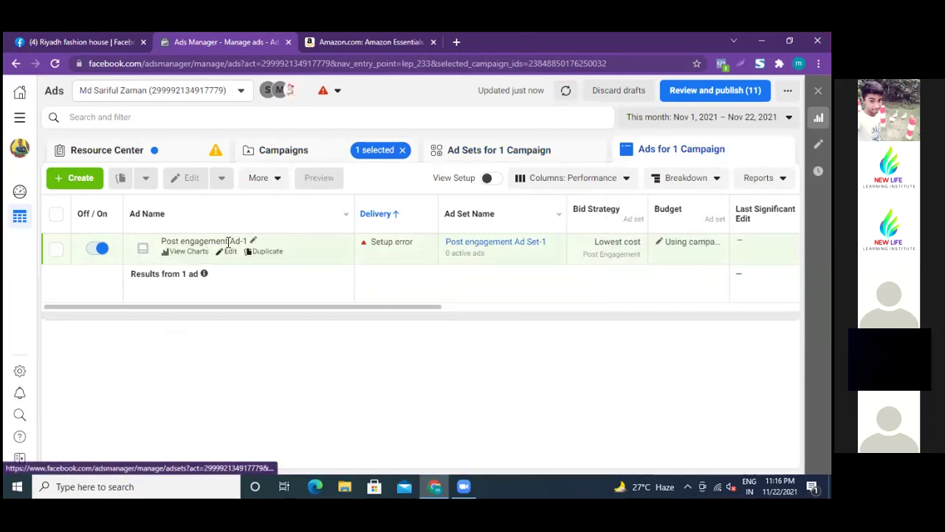
mouse_move(391, 249)
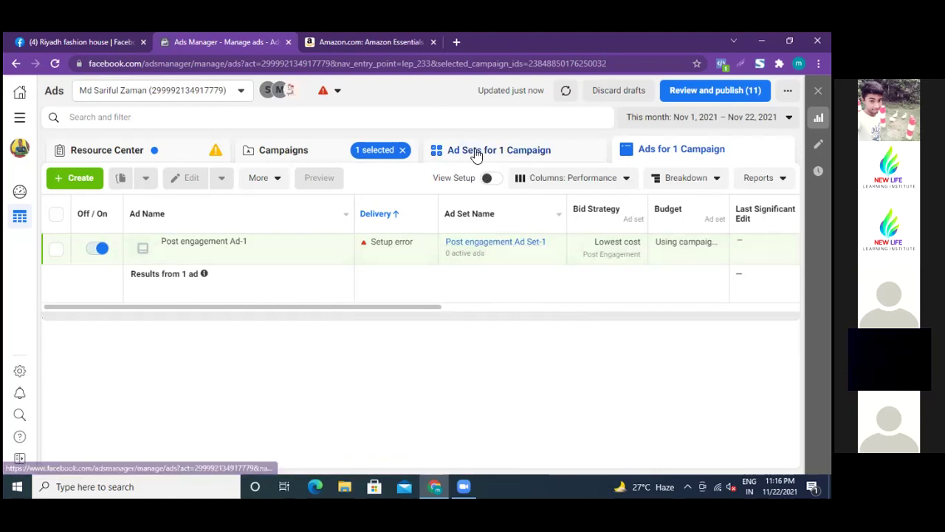
Duplicate Post engagement Ad Set-1 once within its original campaign
left_click(453, 153)
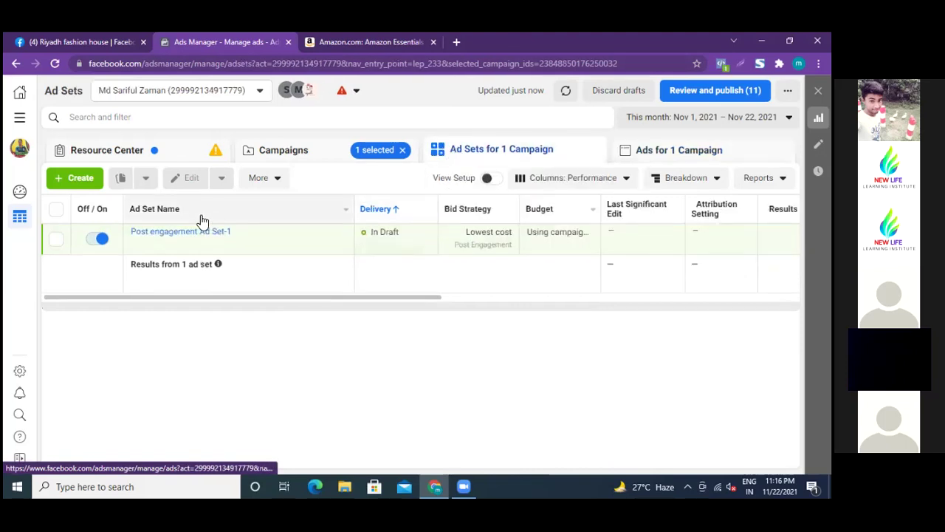
mouse_move(133, 239)
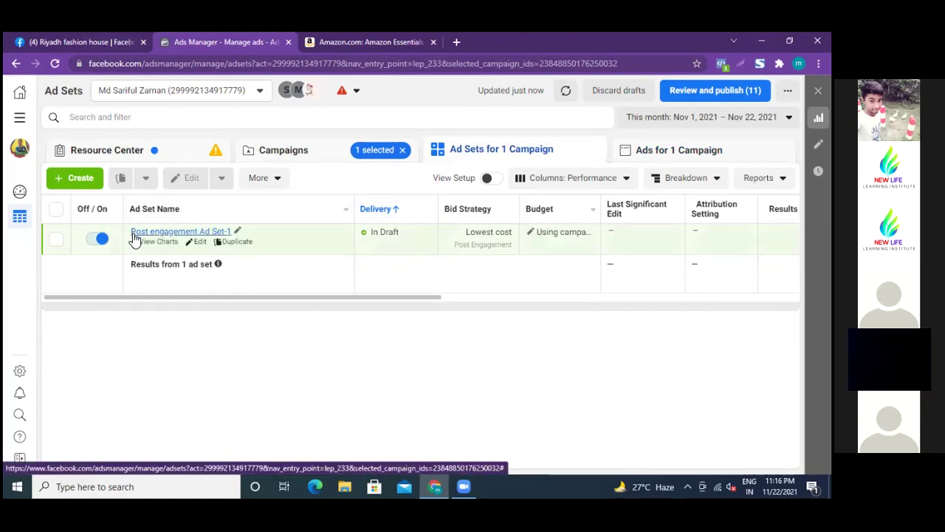
left_click(56, 239)
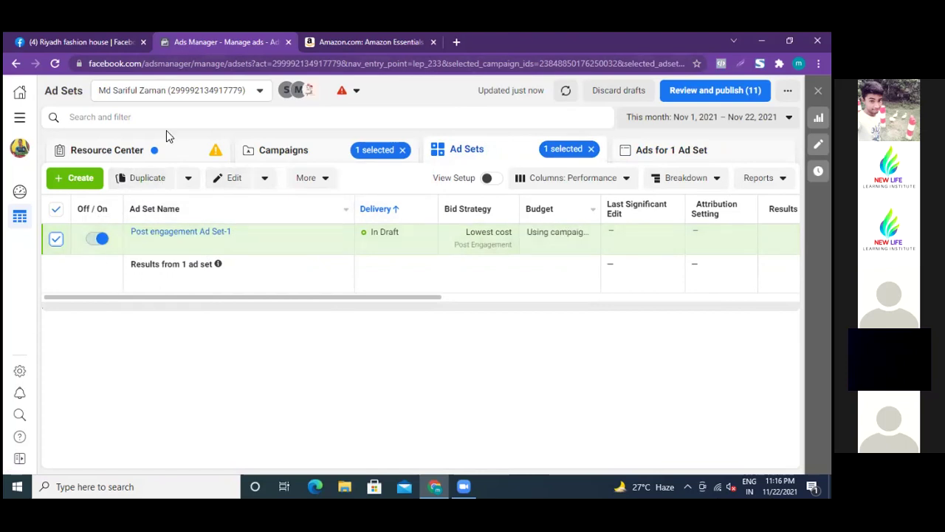
left_click(157, 178)
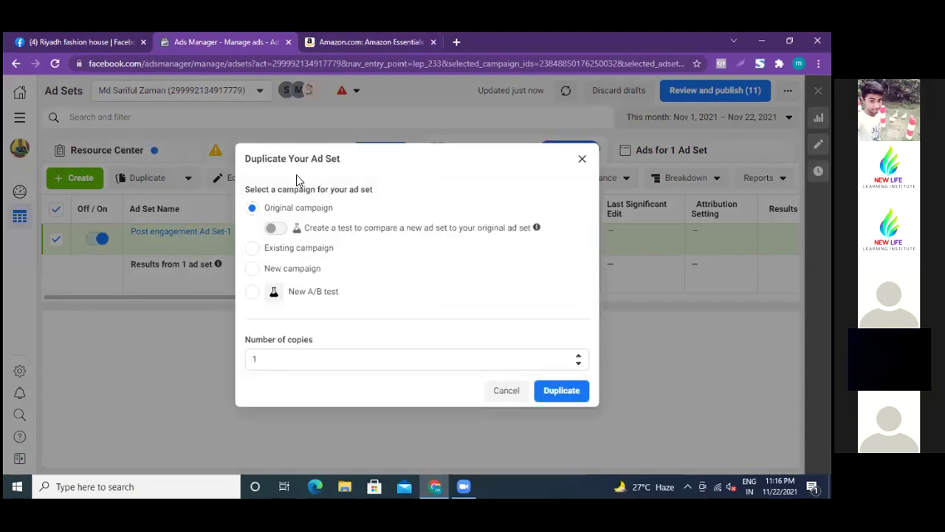
left_click(558, 392)
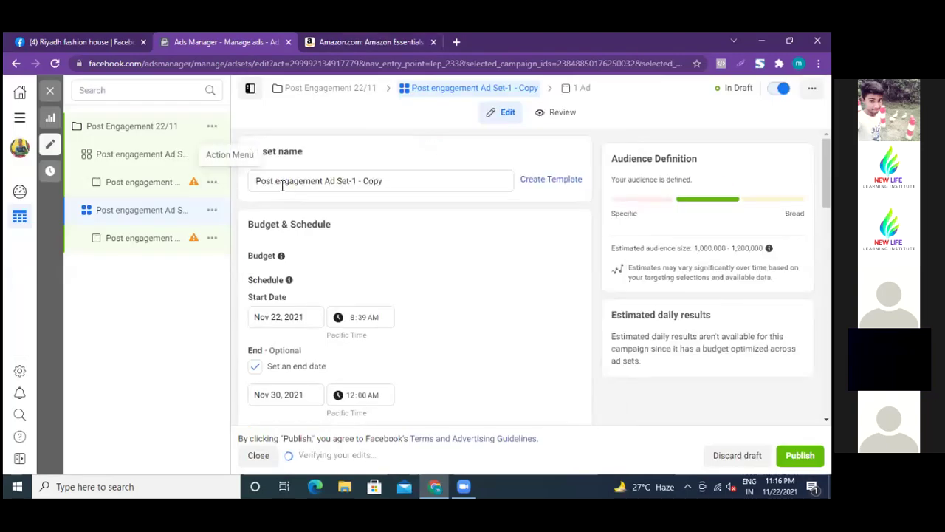
Rename the duplicated ad set to "Post engagement Ad Set-2 - Copy"
left_click(382, 181)
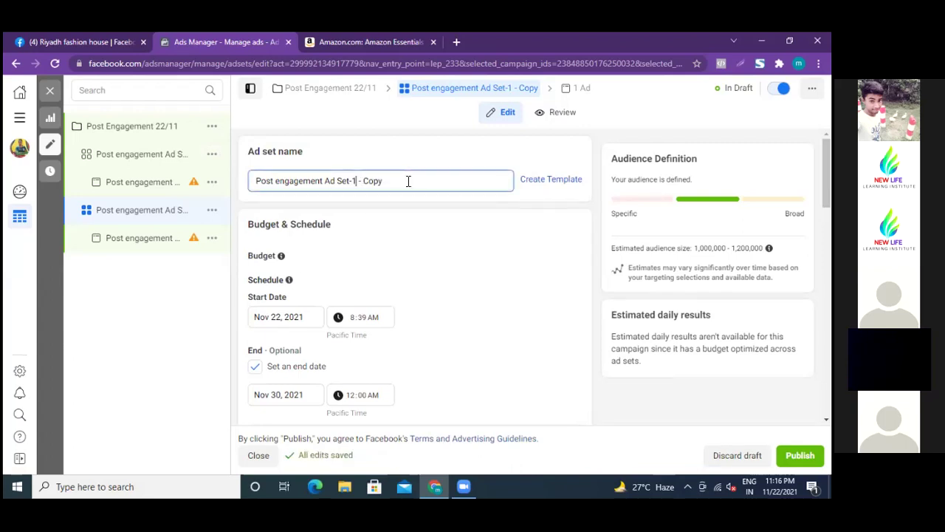
key("BackSpace")
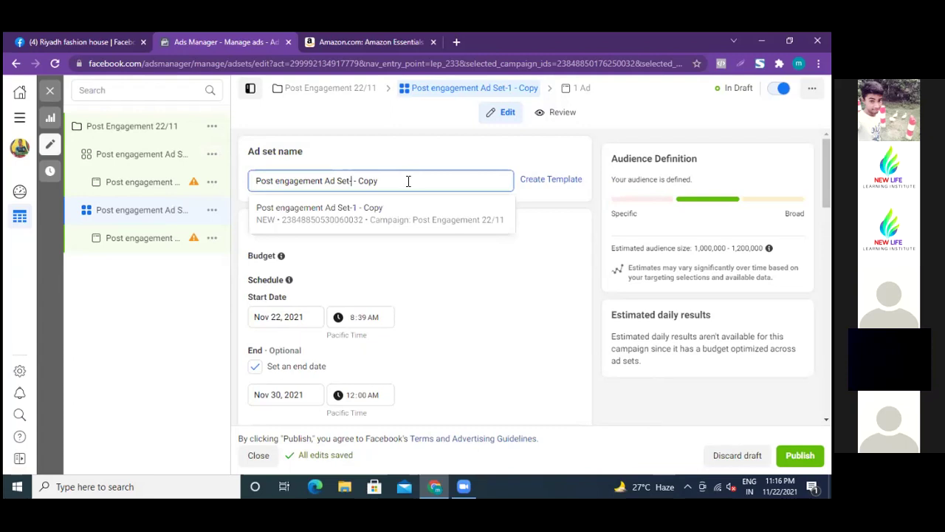
type("2 -")
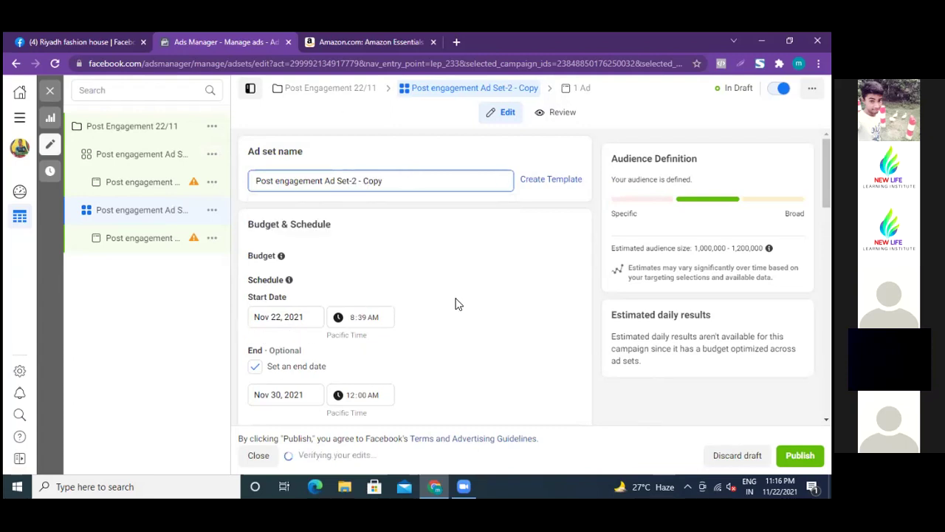
Switch the duplicated ad set's audience from the saved audience to creating a new audience
scroll(455, 303, "down", 3)
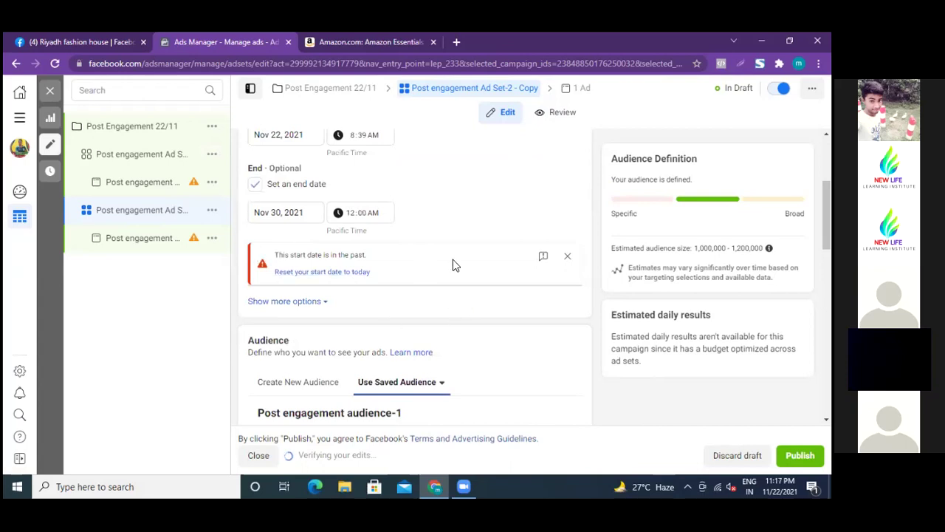
scroll(454, 262, "down", 2)
scroll(342, 329, "down", 1)
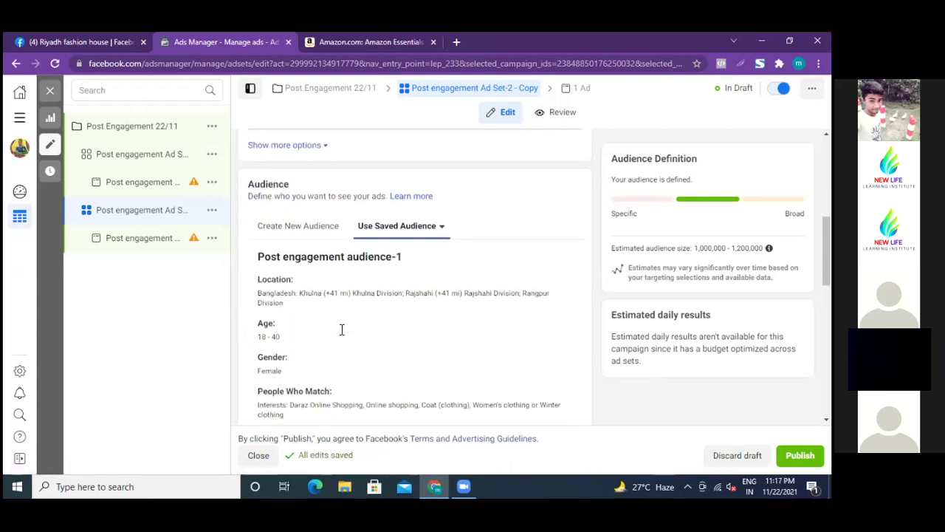
scroll(342, 329, "down", 1)
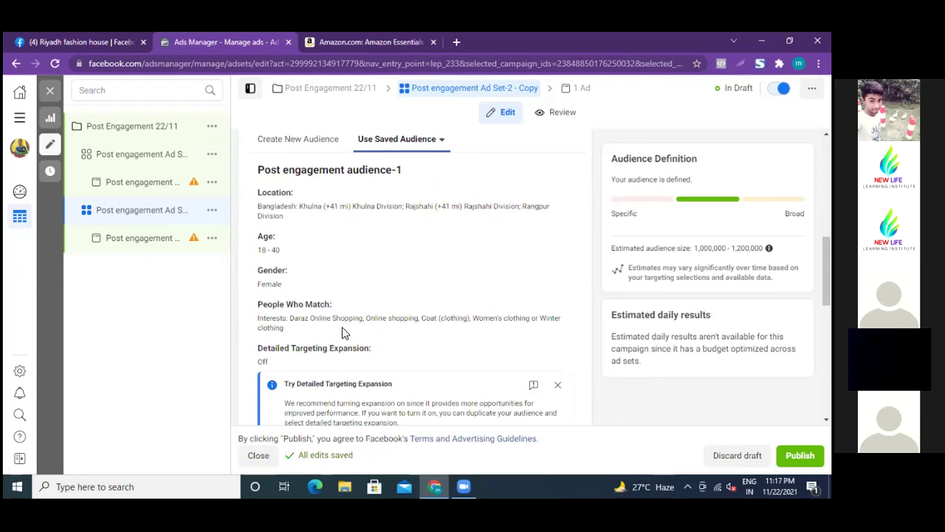
scroll(348, 298, "up", 2)
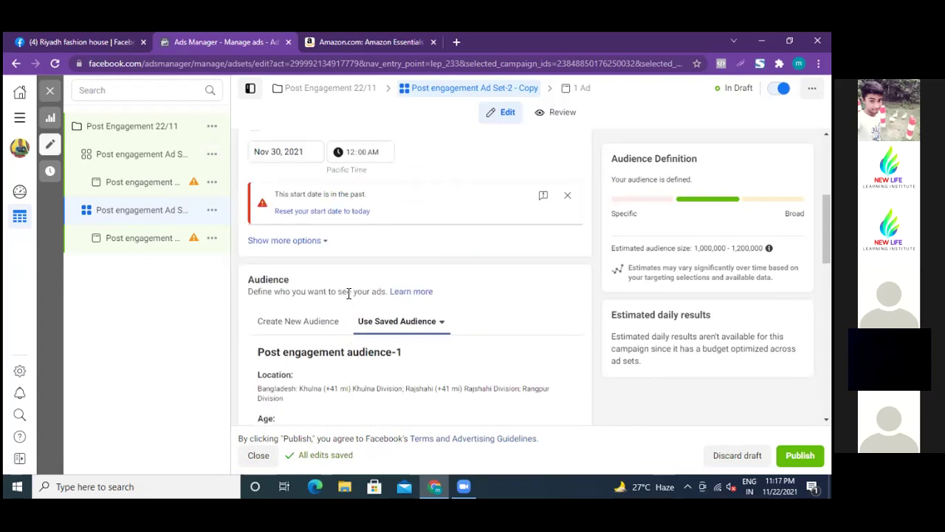
left_click(318, 327)
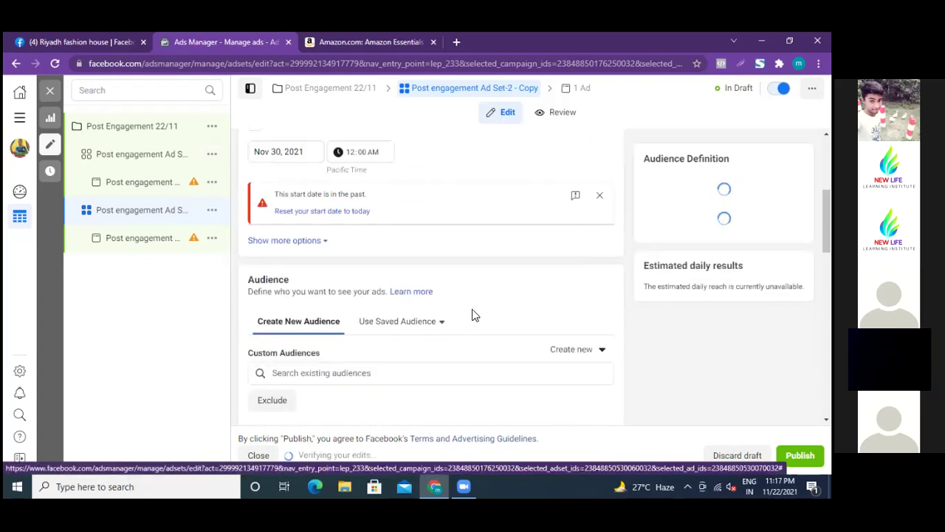
Examine the new audience's location, age, gender, detailed targeting and language settings
scroll(471, 309, "down", 2)
scroll(473, 315, "down", 4)
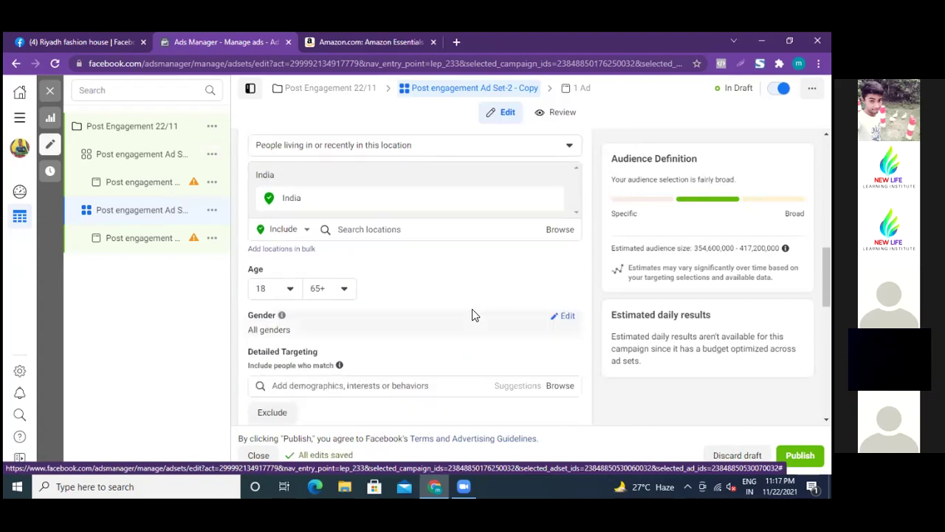
scroll(472, 309, "up", 3)
scroll(472, 308, "down", 2)
scroll(473, 312, "up", 2)
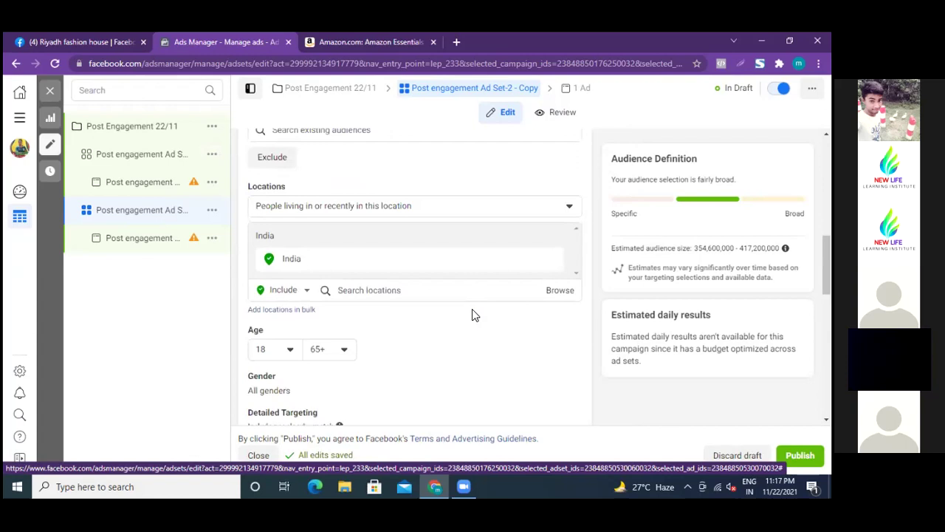
scroll(474, 325, "down", 2)
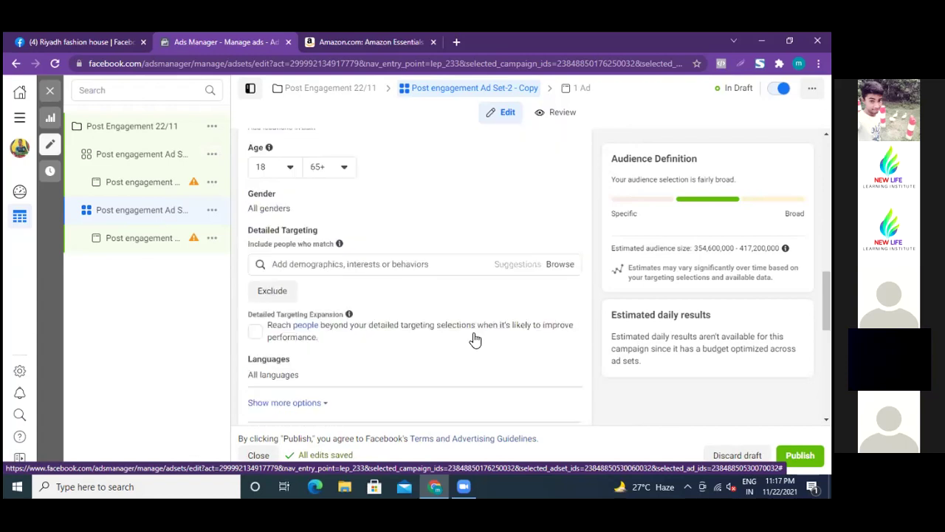
scroll(475, 339, "up", 3)
scroll(473, 338, "up", 2)
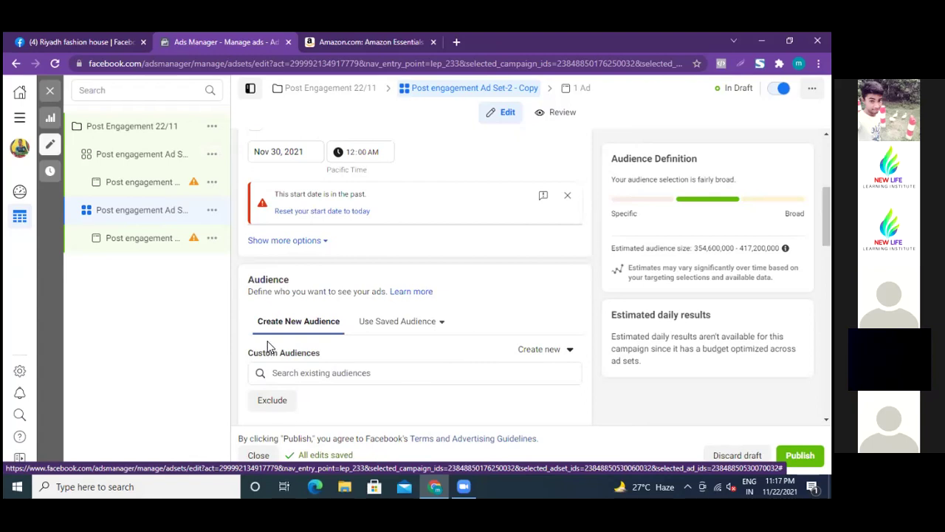
Apply the saved audience "Post engagement audience-1" to the ad set
left_click(392, 323)
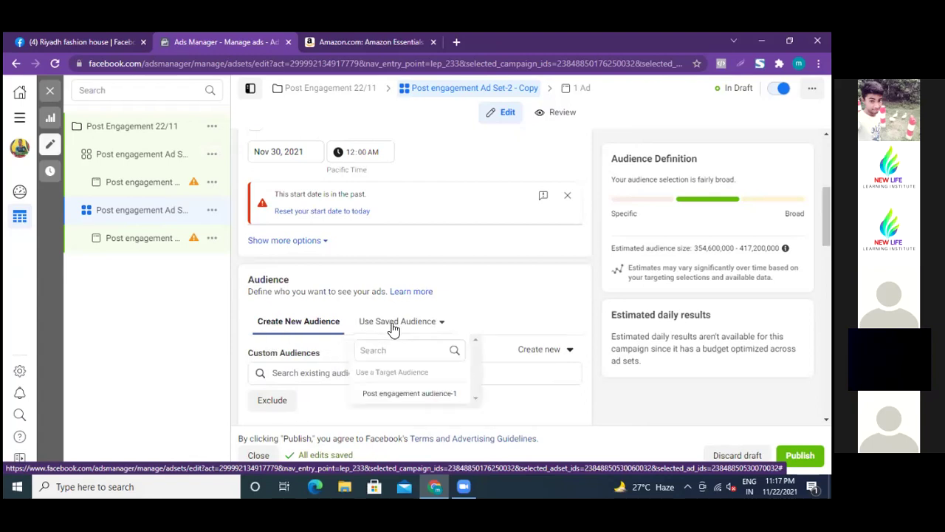
mouse_move(377, 397)
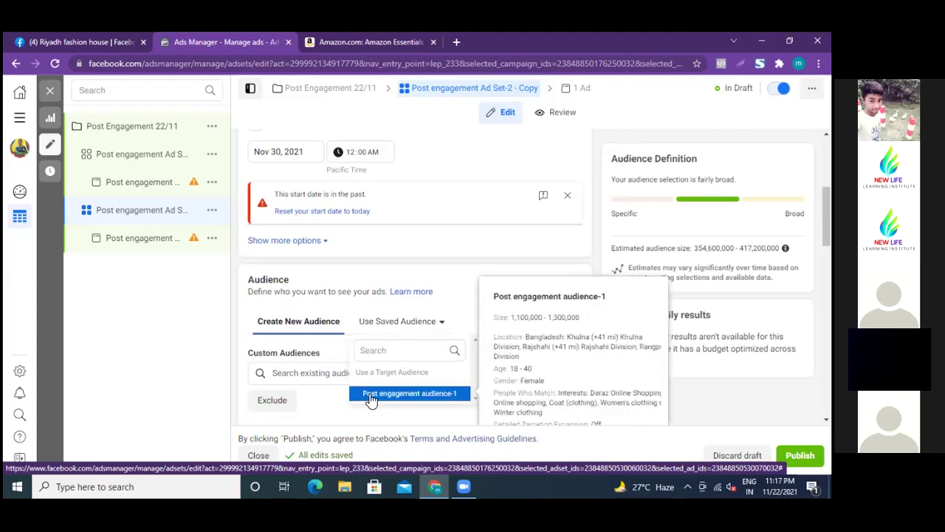
left_click(427, 395)
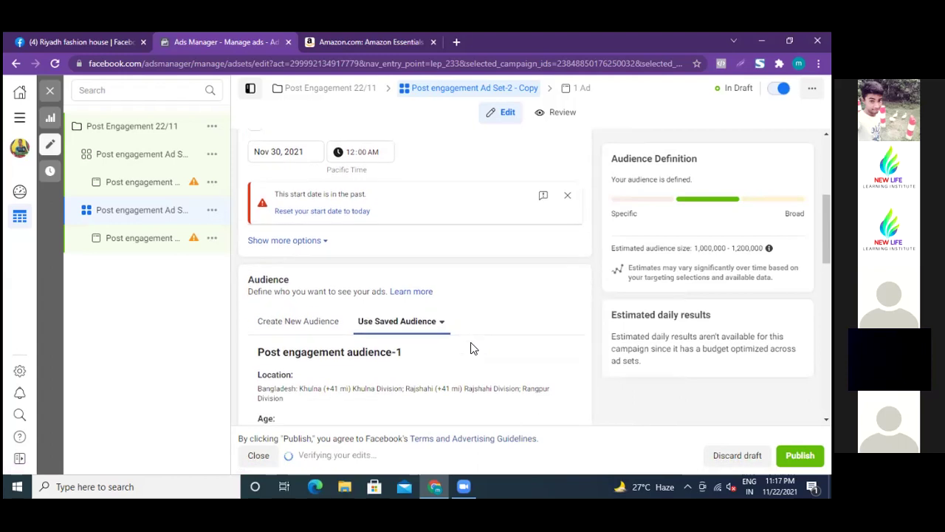
Review the saved audience's targeting details and dismiss the Detailed Targeting Expansion suggestion
scroll(473, 348, "down", 2)
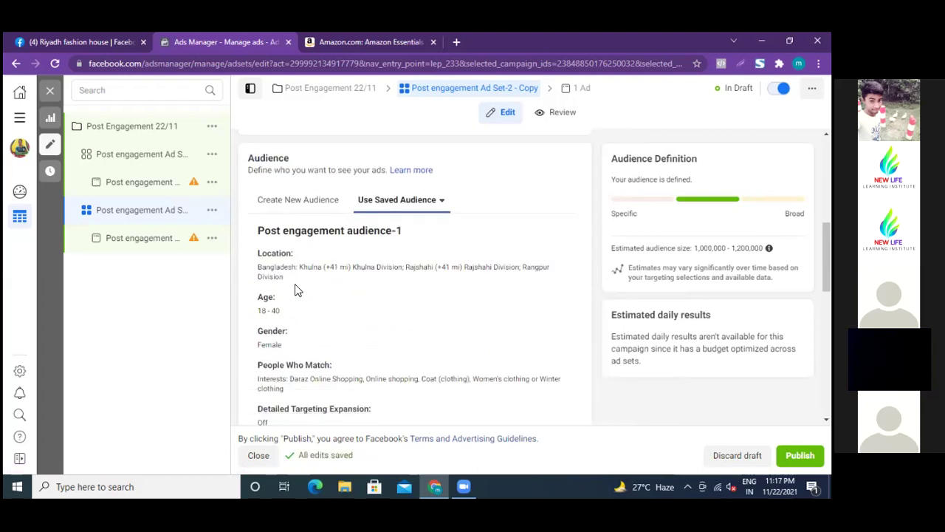
scroll(327, 343, "down", 2)
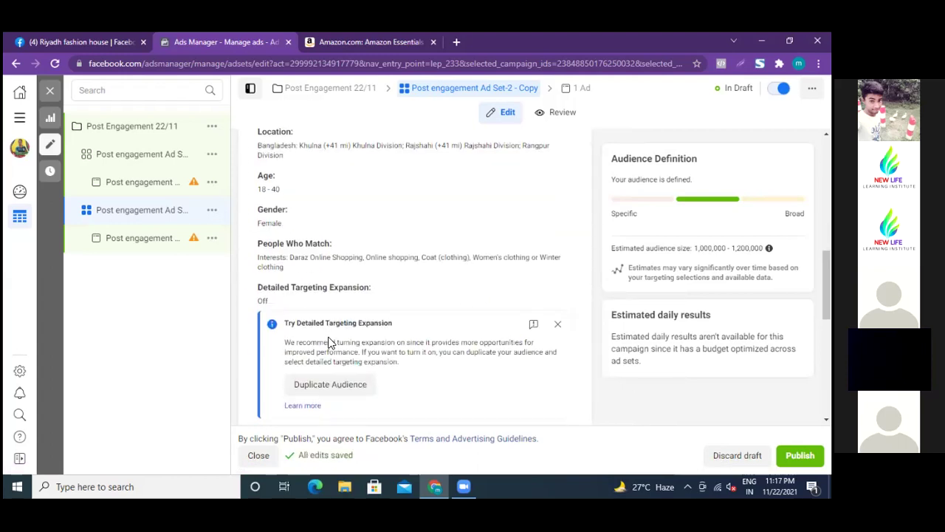
left_click(558, 325)
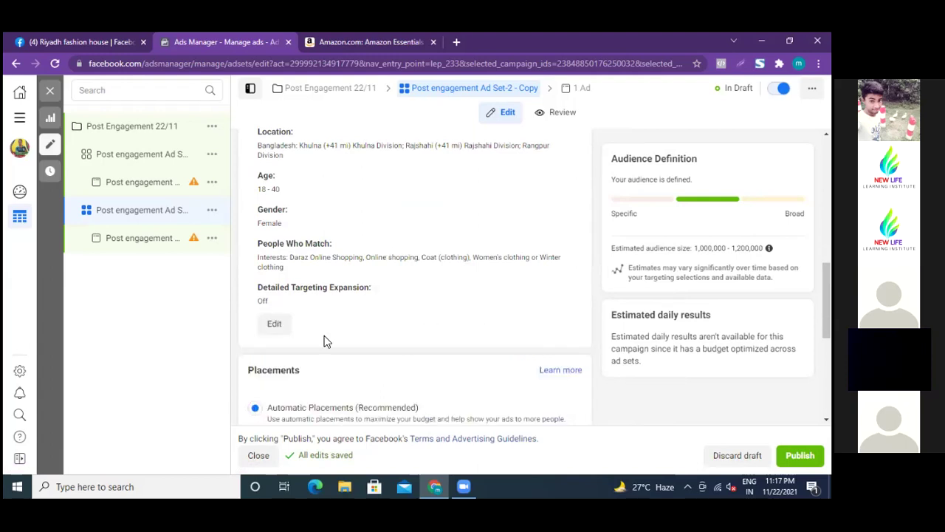
scroll(327, 342, "up", 2)
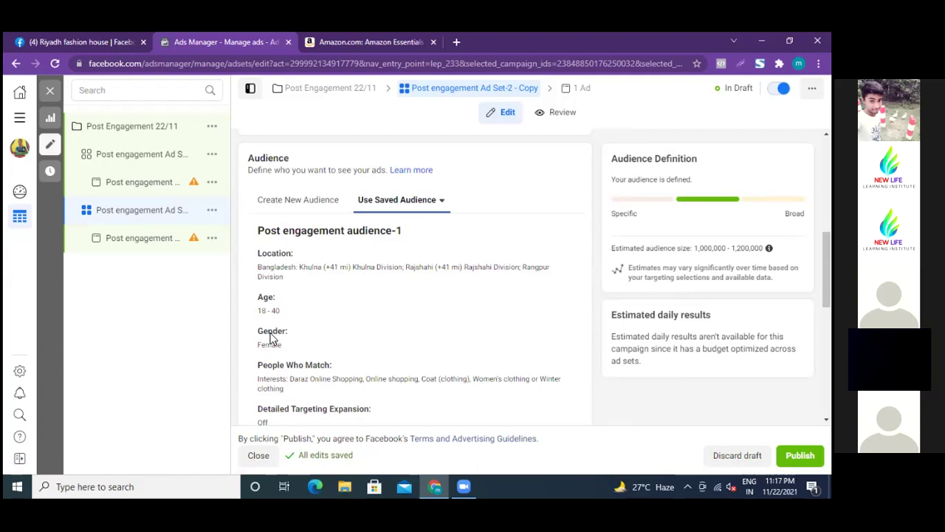
scroll(335, 318, "up", 2)
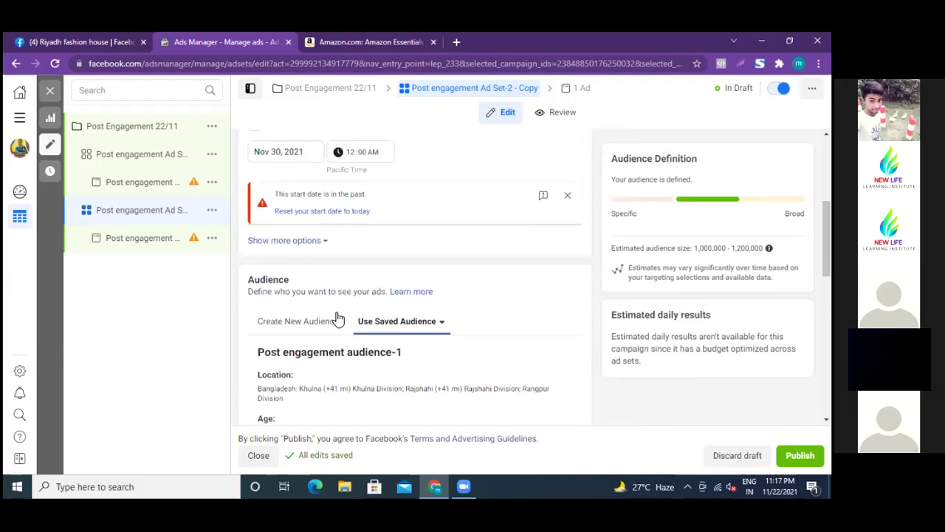
Replace the saved audience with a new audience and bring up its age, gender and detailed targeting fields
left_click(284, 328)
scroll(401, 300, "down", 4)
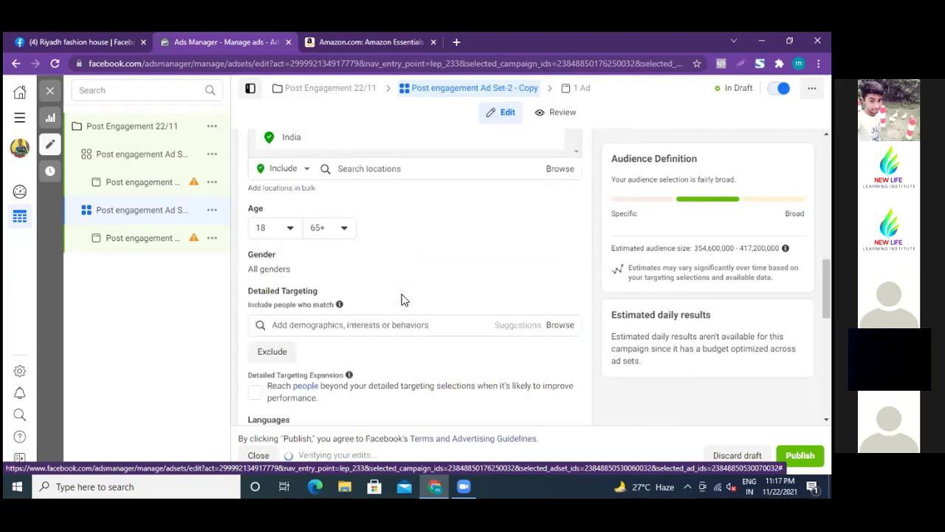
scroll(413, 321, "down", 1)
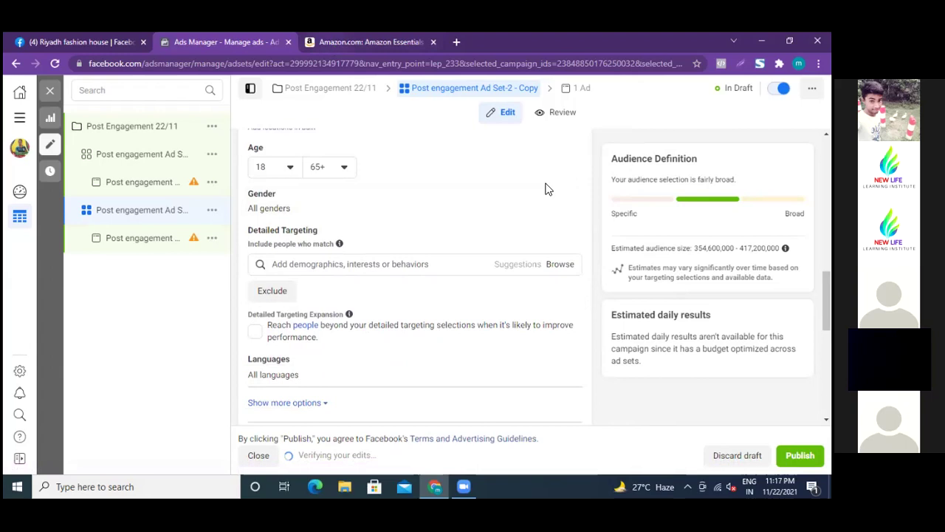
Open a blank browser tab and close the Amazon page
left_click(334, 43)
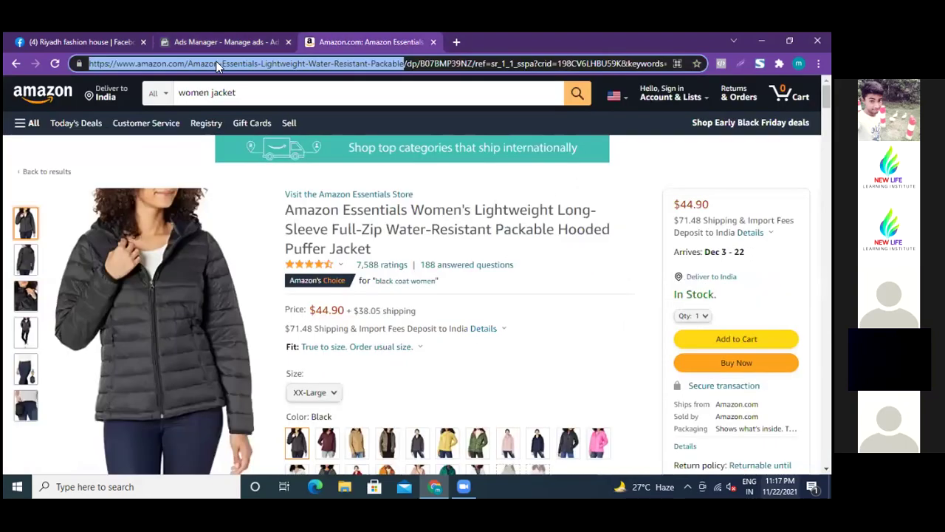
left_click(16, 64)
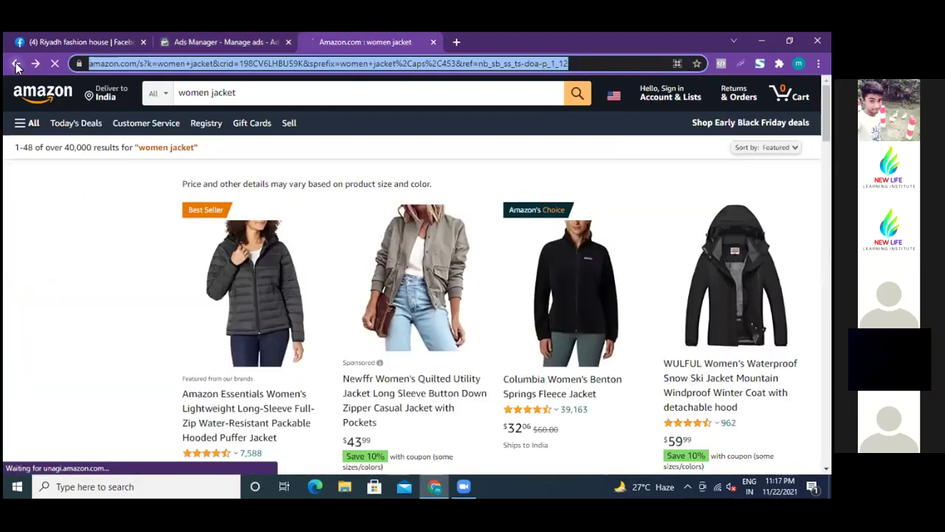
left_click(17, 65)
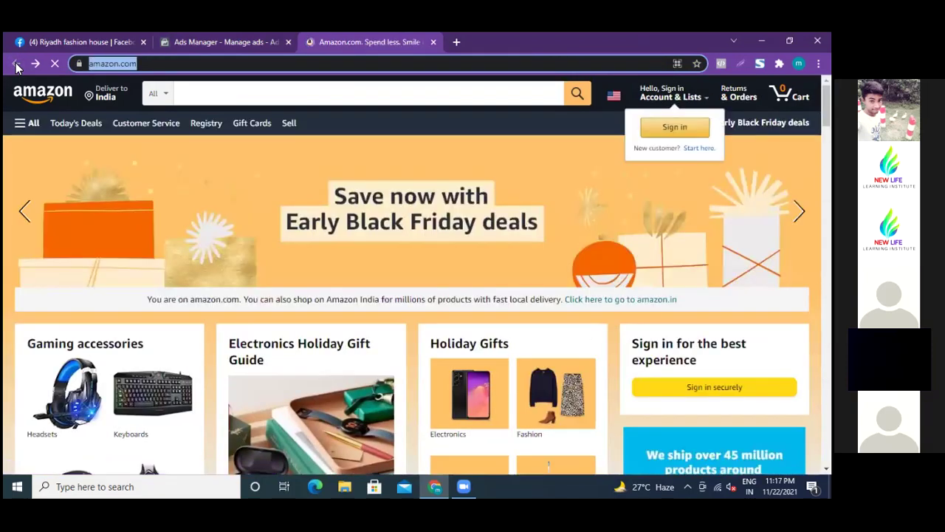
left_click(456, 41)
left_click(433, 42)
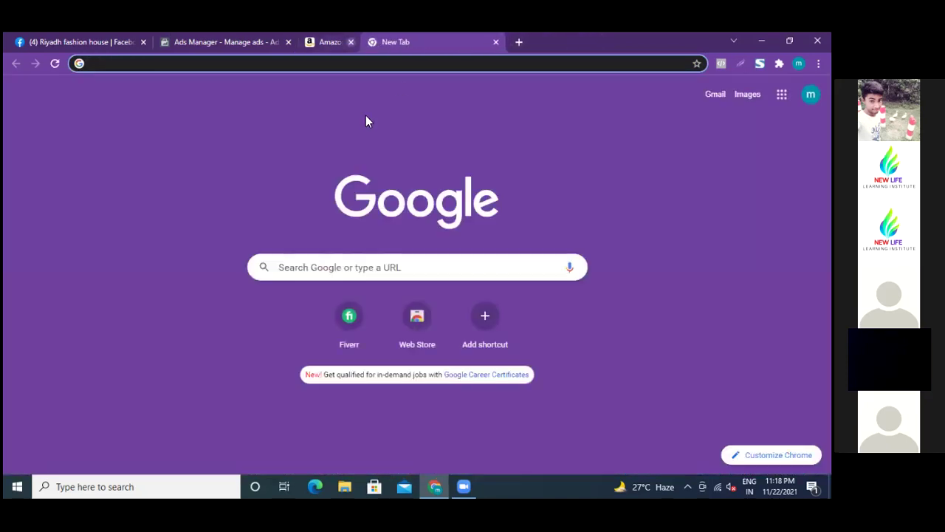
Search Google for "bangladesh all city name" and open Wikipedia's "List of cities and towns in Bangladesh"
left_click(348, 267)
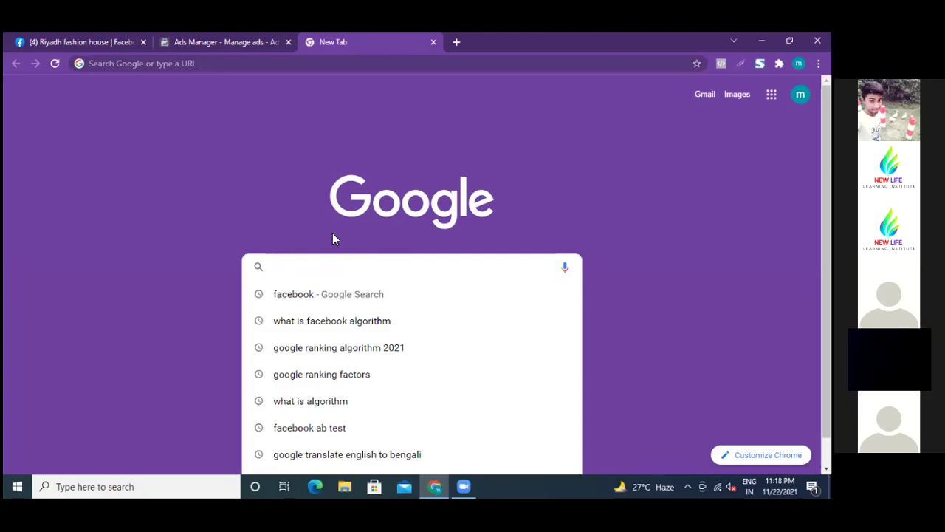
type("bangla")
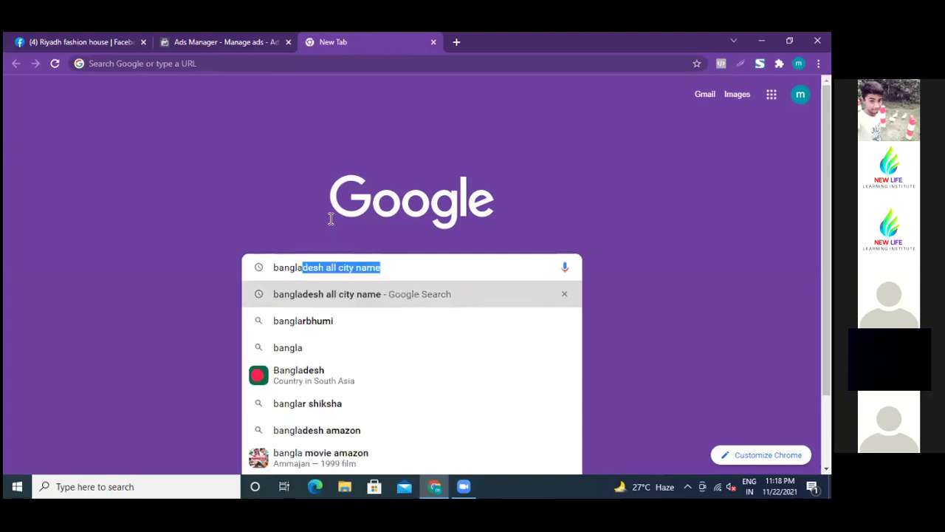
key("Return")
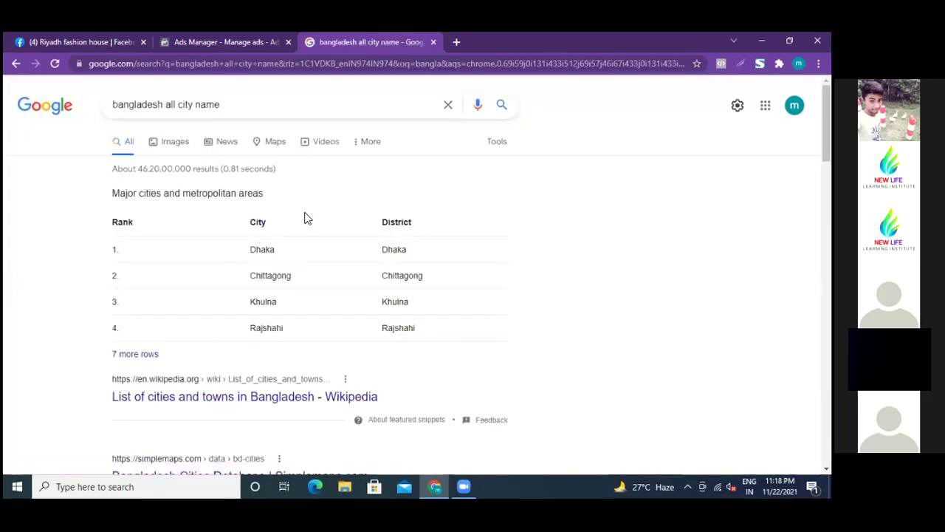
left_click(260, 402)
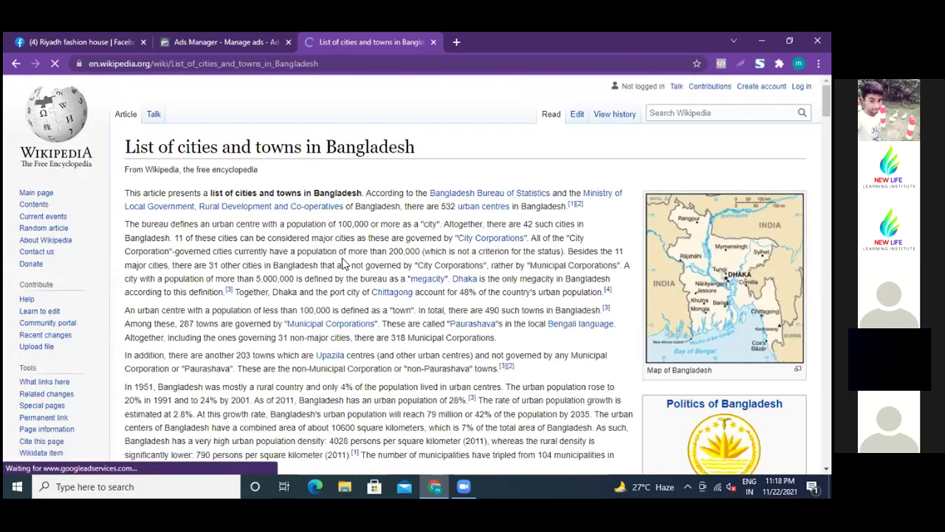
Look through the list of major Bangladeshi cities on the Wikipedia page and copy the city name Narayanganj
scroll(354, 334, "down", 2)
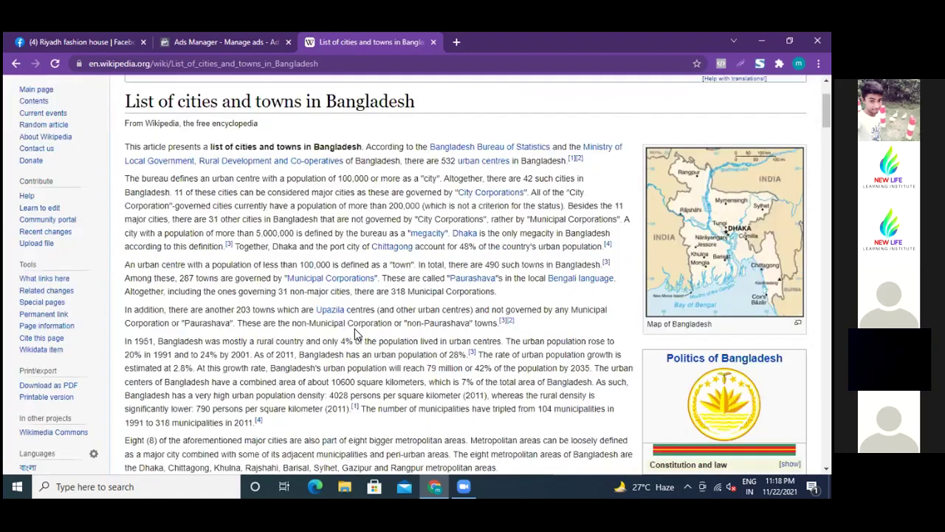
scroll(354, 333, "down", 10)
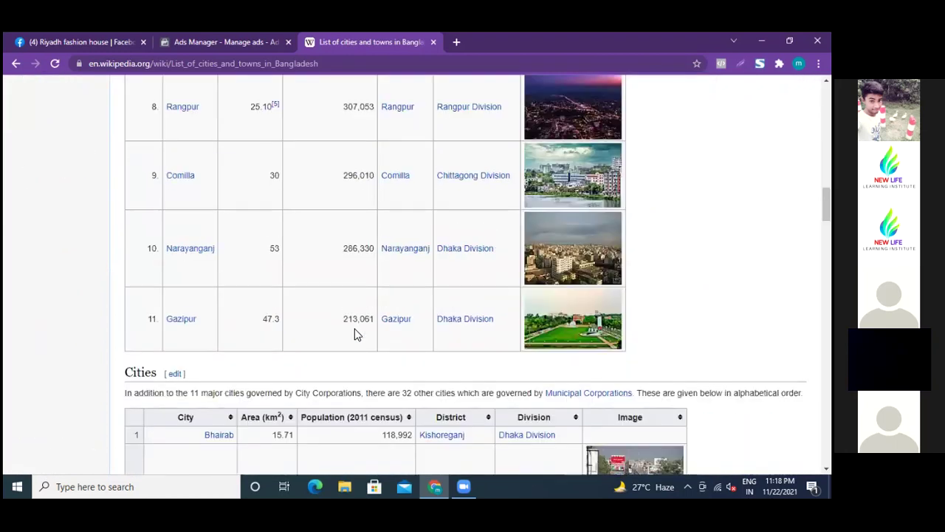
scroll(355, 334, "up", 2)
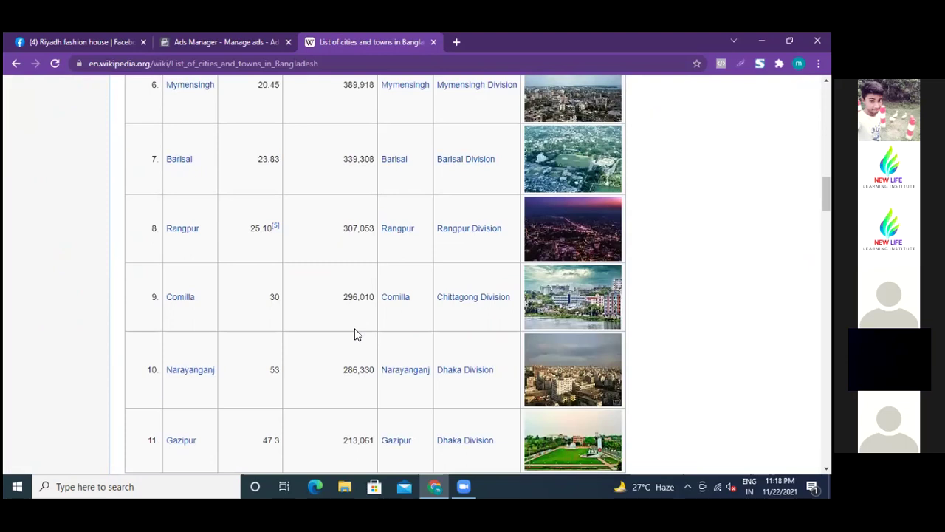
scroll(354, 333, "up", 1)
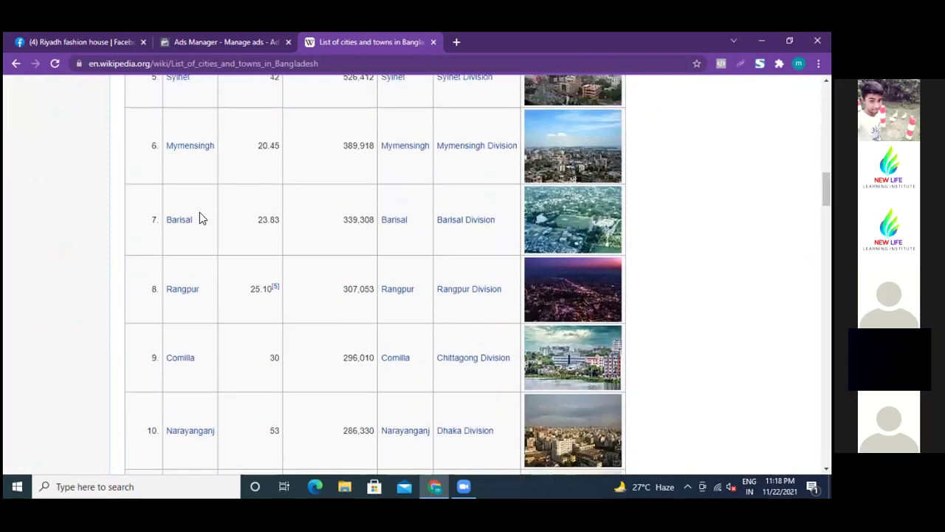
scroll(189, 308, "down", 1)
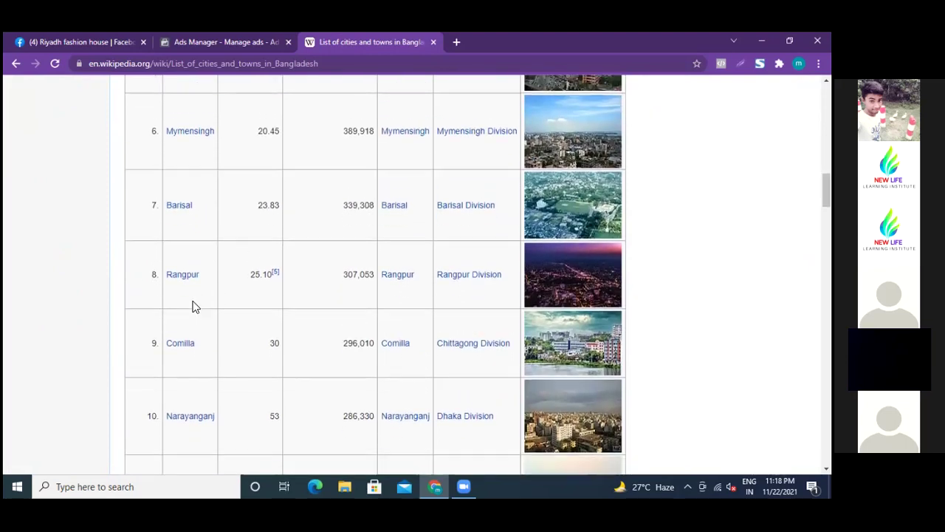
mouse_move(194, 307)
scroll(194, 307, "down", 1)
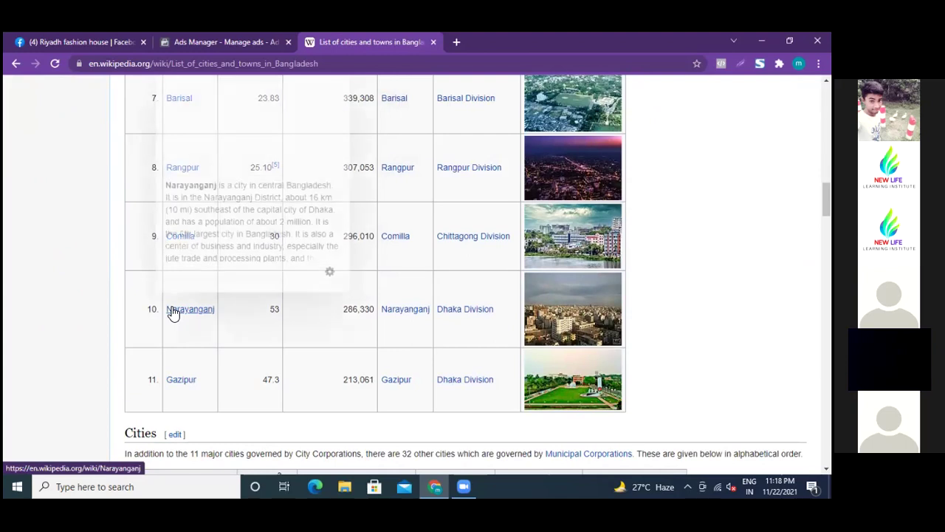
left_click_drag(165, 309, 217, 310)
key("ctrl+c")
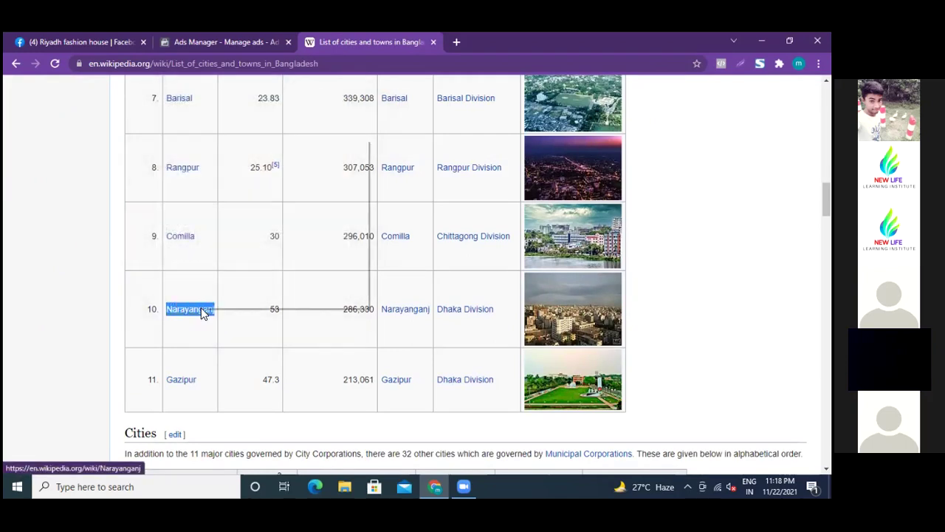
right_click(201, 313)
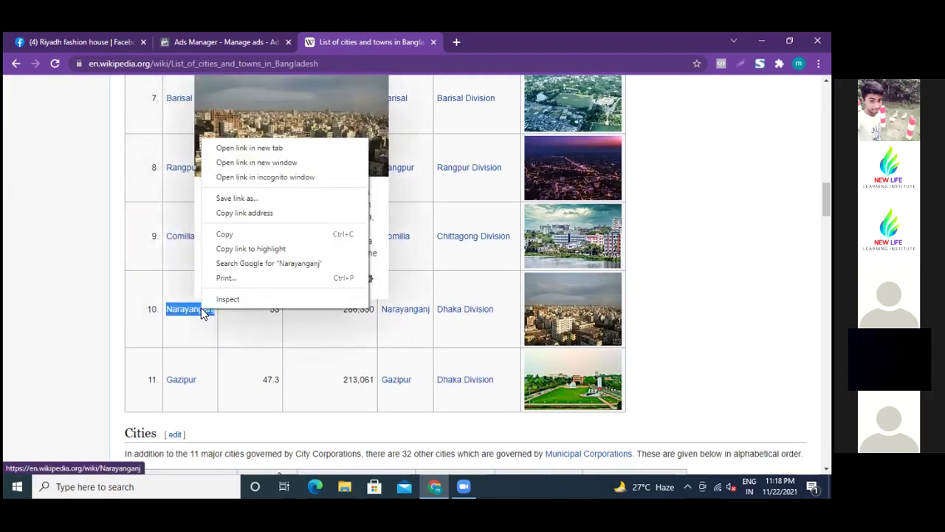
left_click(243, 233)
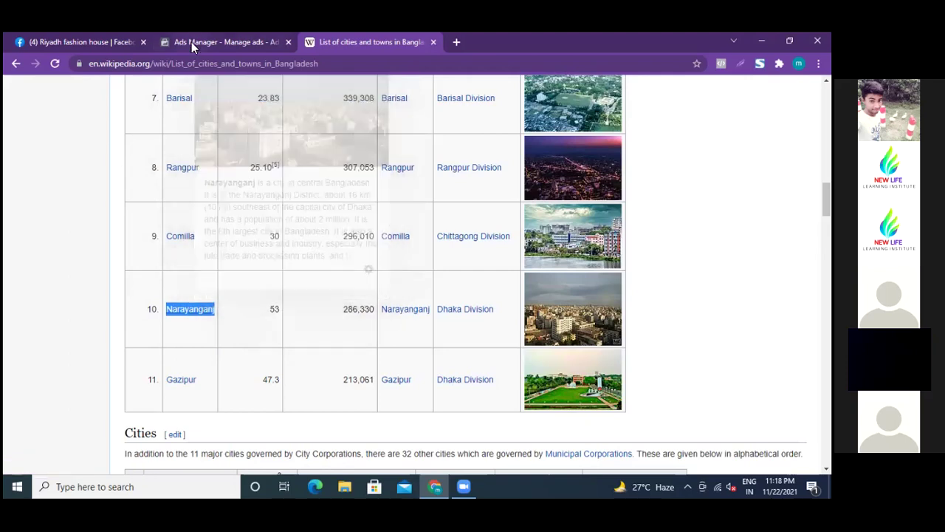
In Ads Manager, replace the India location of the duplicated ad set with Narayanganj, Dhaka Division, Bangladesh
left_click(191, 41)
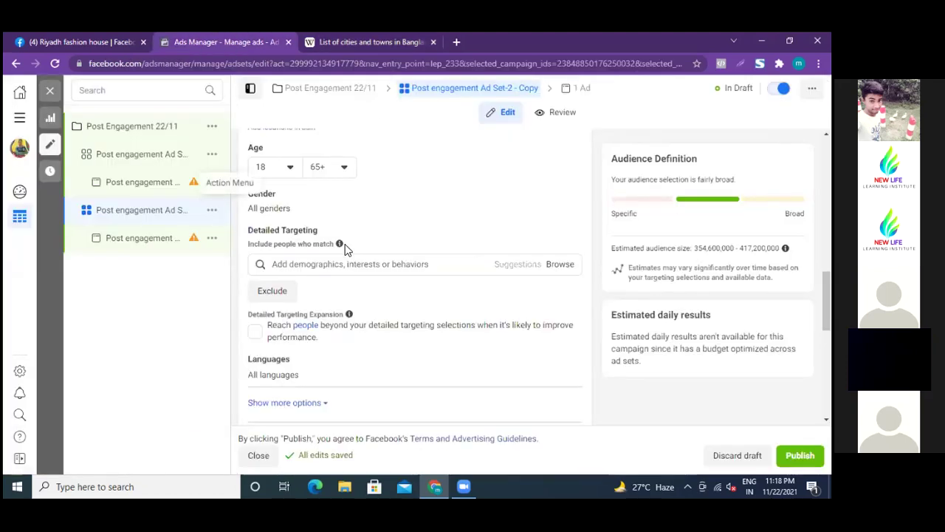
scroll(365, 213, "up", 3)
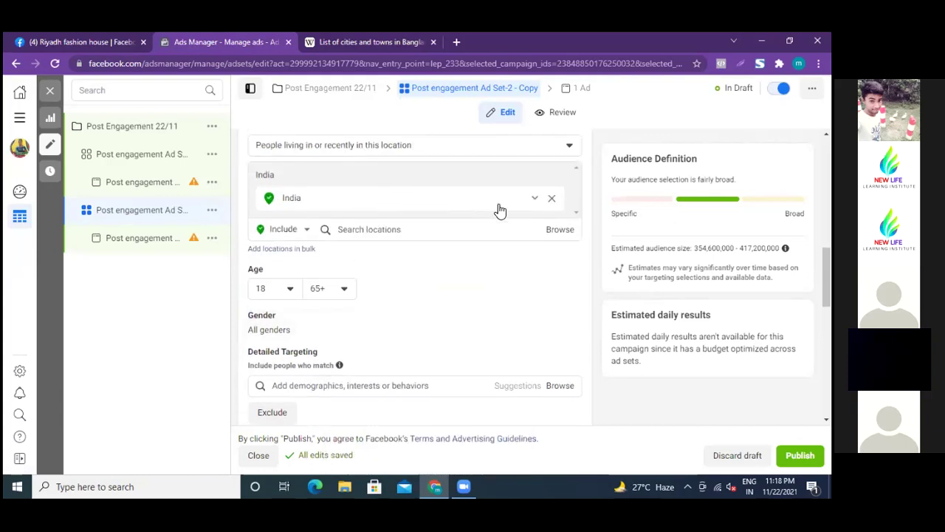
left_click(551, 201)
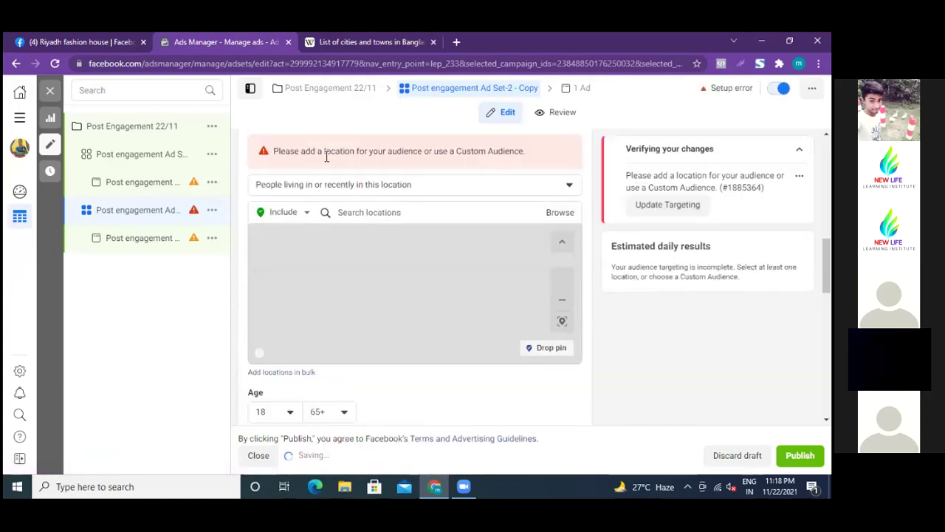
right_click(352, 212)
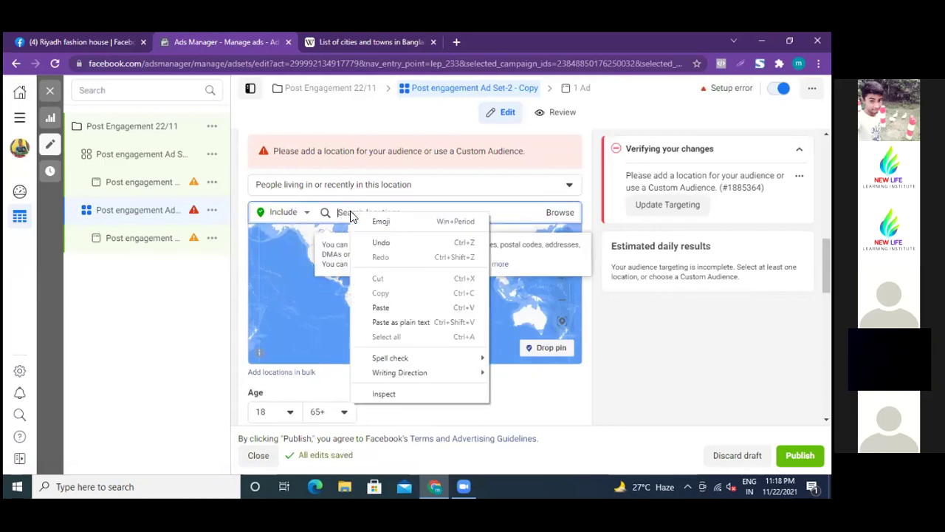
left_click(381, 307)
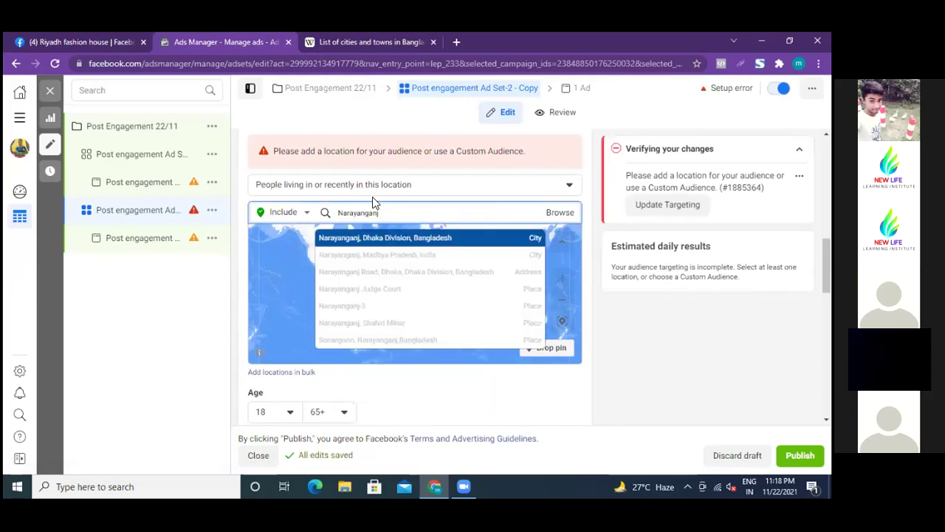
left_click(417, 237)
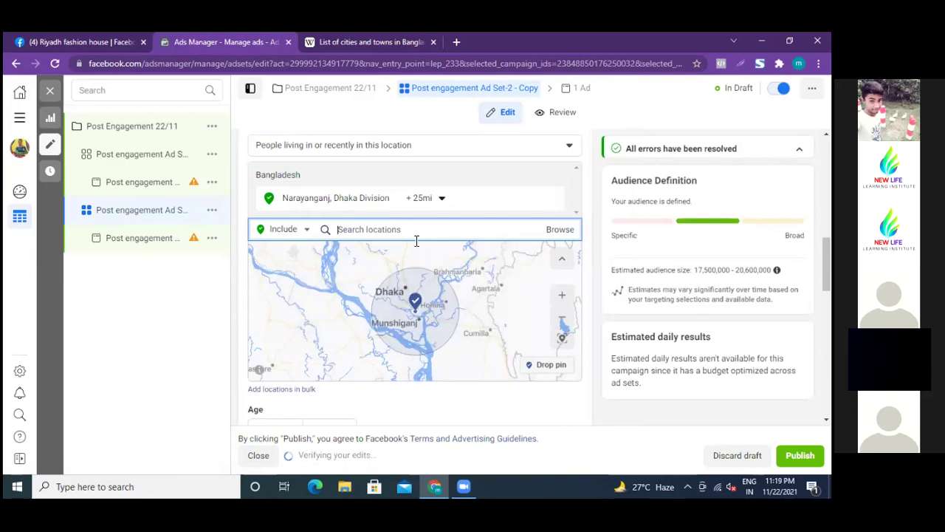
Return to the Wikipedia city list and copy the city name Gazipur
left_click(362, 38)
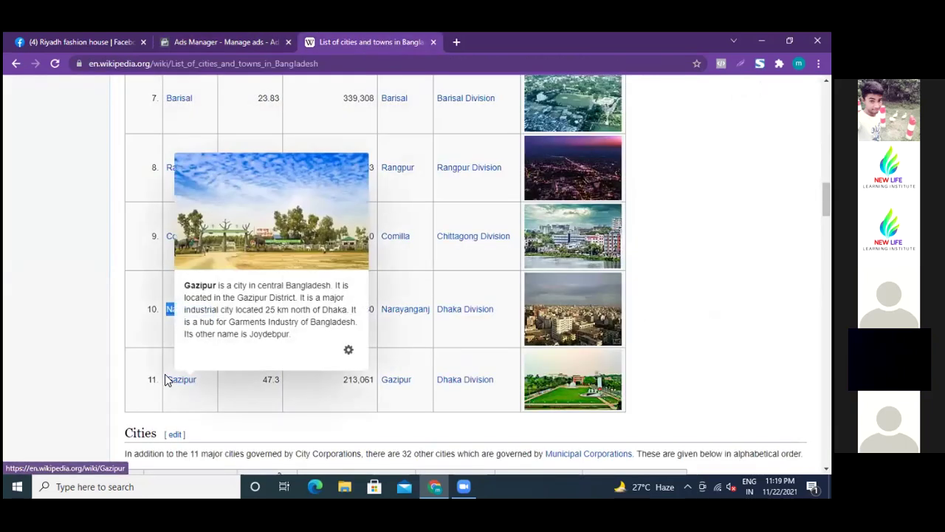
left_click_drag(166, 378, 196, 381)
key("ctrl+c")
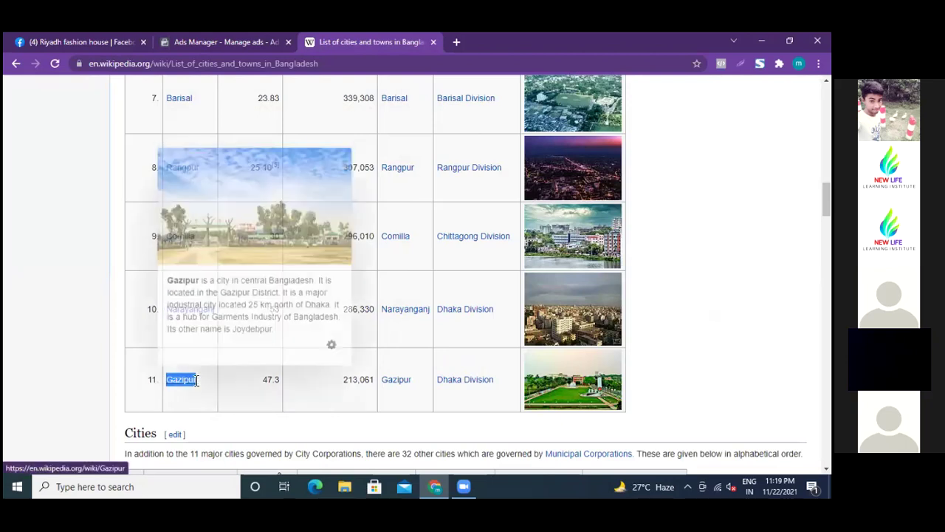
right_click(183, 384)
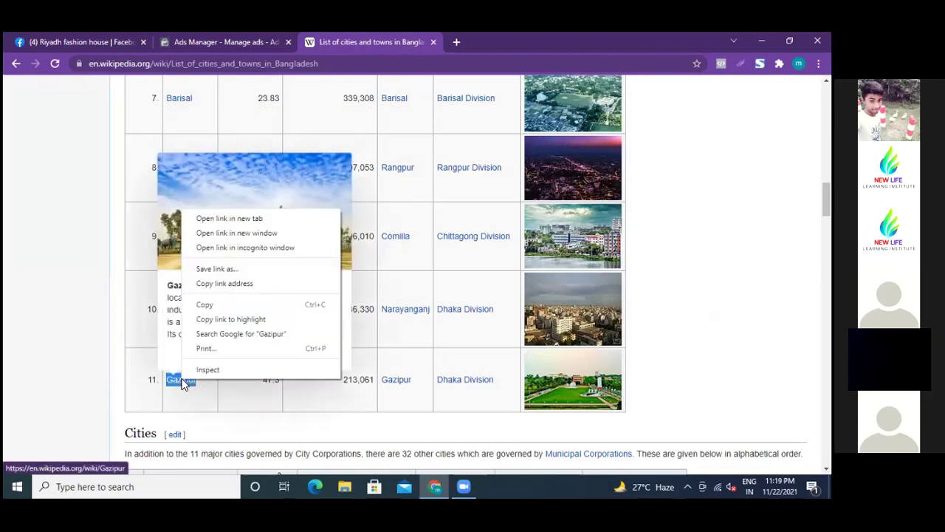
left_click(224, 304)
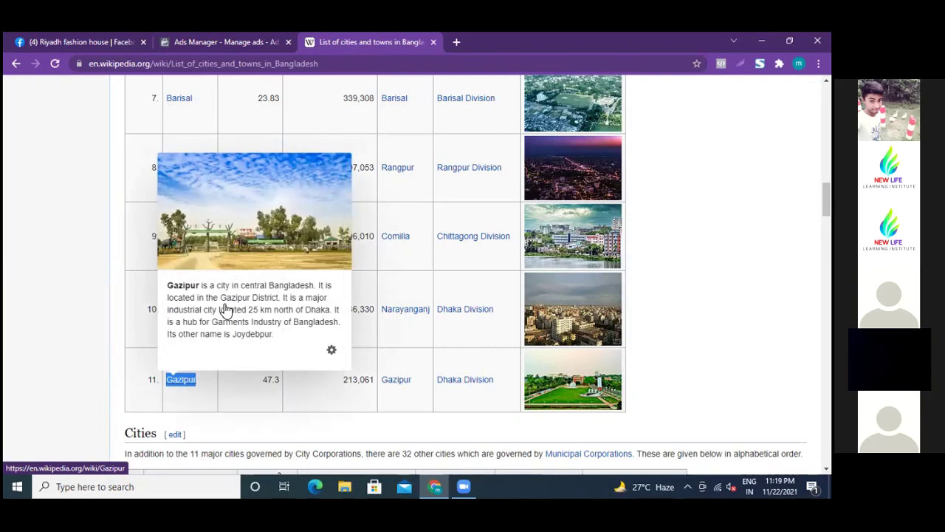
Back in Ads Manager, add the pasted Gazipur, Barisal Division, Bangladesh to the ad set's included locations
left_click(208, 41)
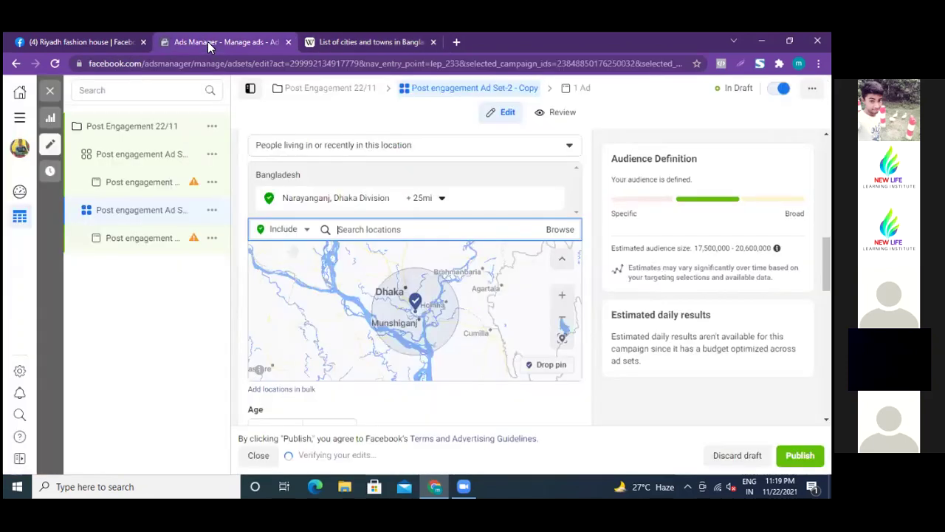
right_click(350, 230)
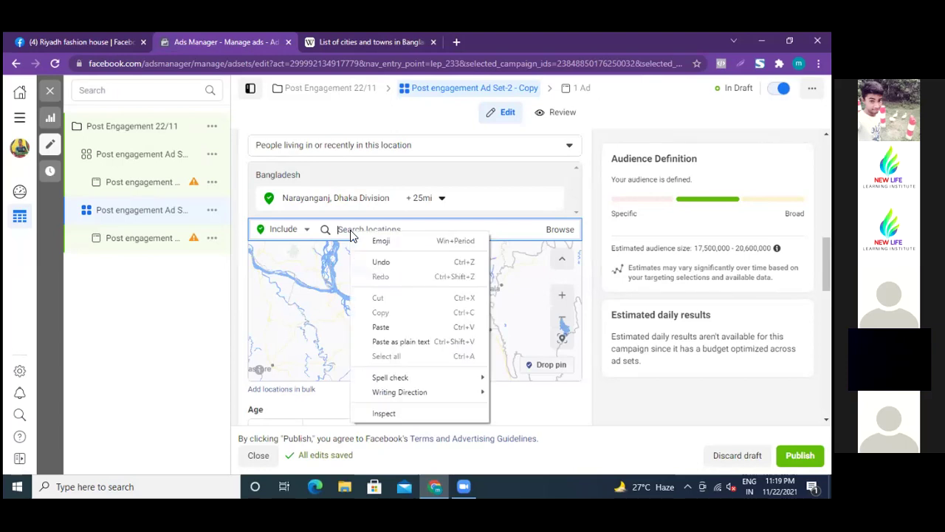
left_click(380, 327)
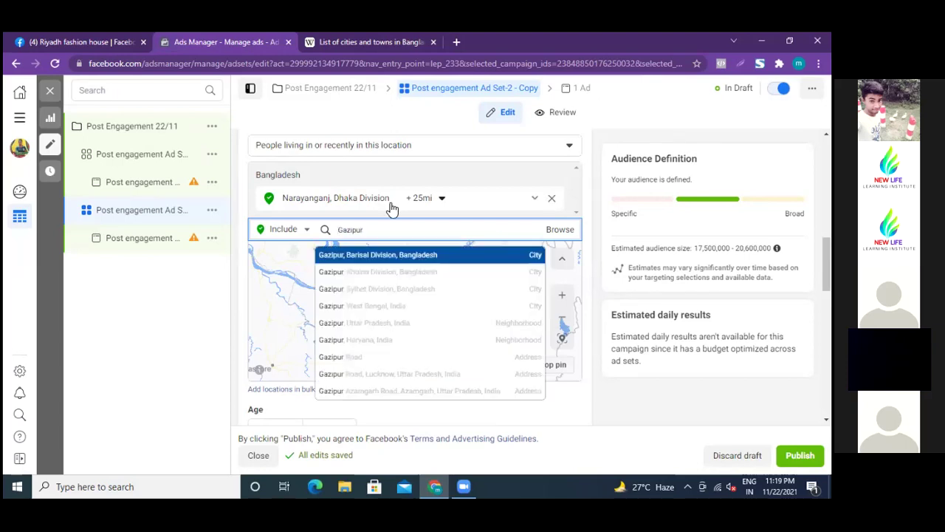
left_click(353, 258)
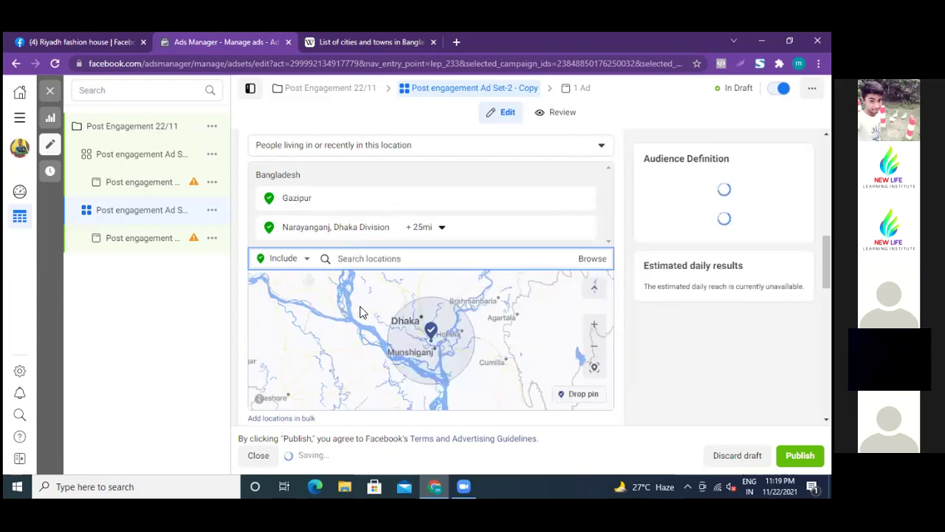
Go back to Wikipedia and copy the city name Dinajpur from the table of other cities
left_click(403, 41)
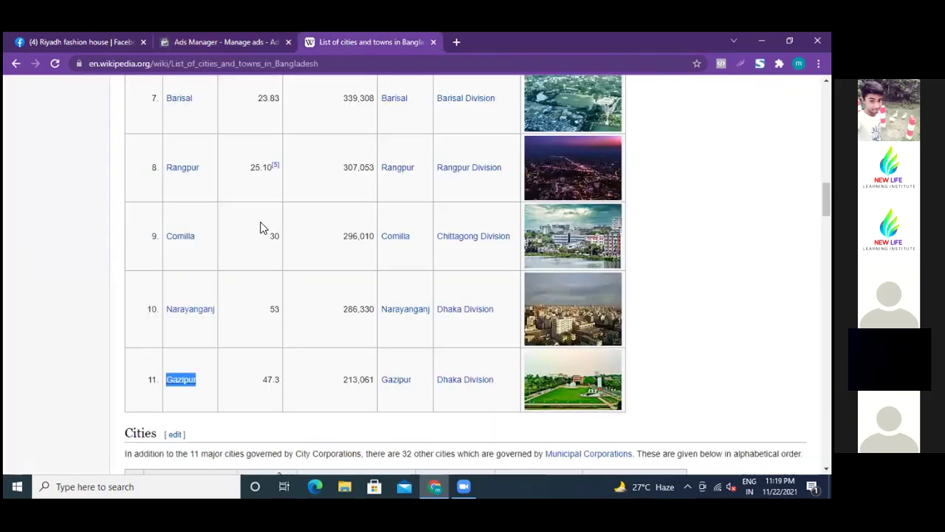
scroll(231, 318, "down", 2)
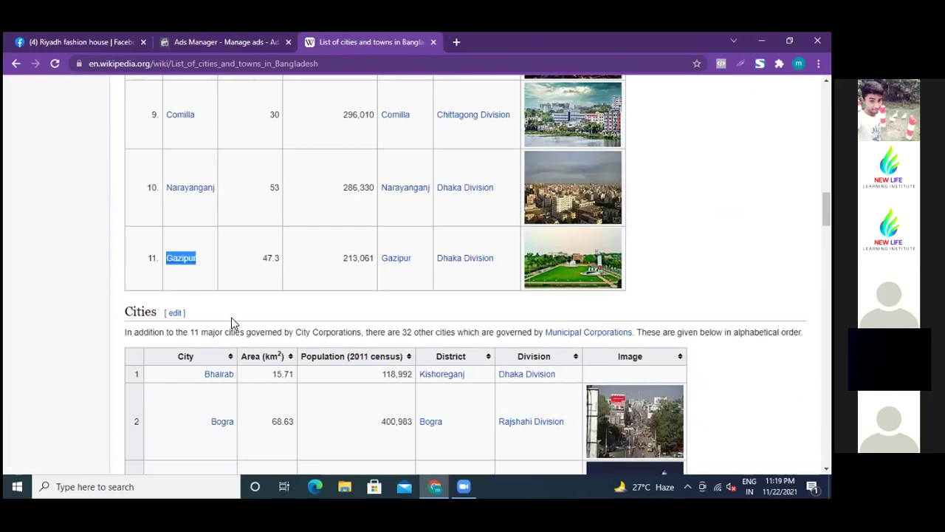
scroll(231, 322, "down", 1)
scroll(231, 323, "down", 2)
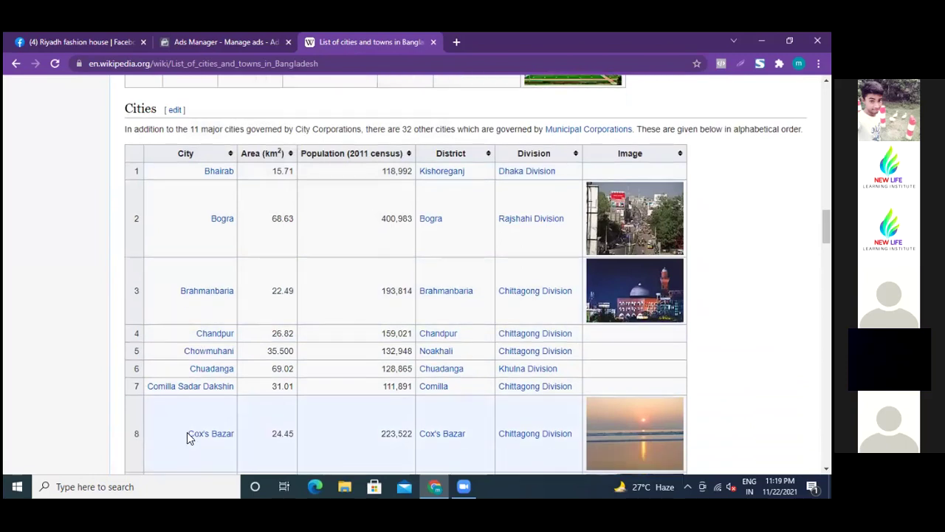
scroll(187, 432, "down", 3)
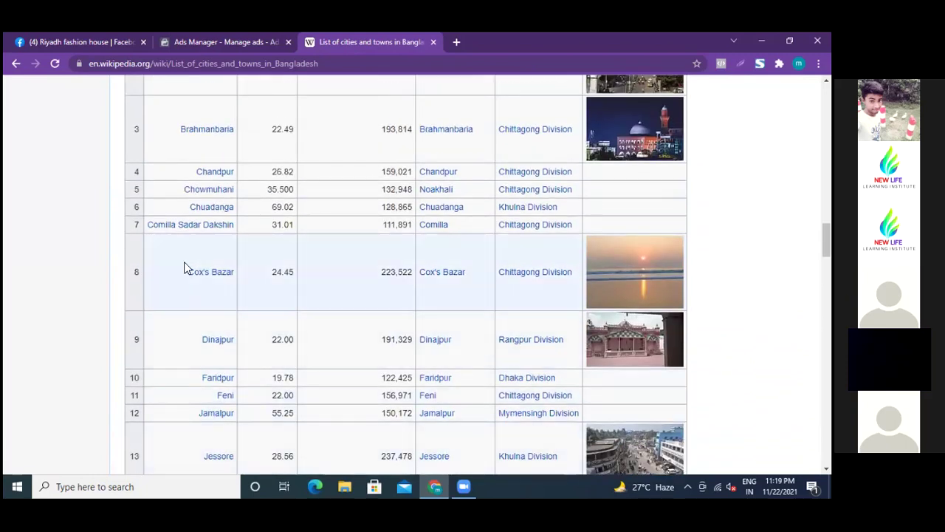
left_click_drag(197, 341, 235, 339)
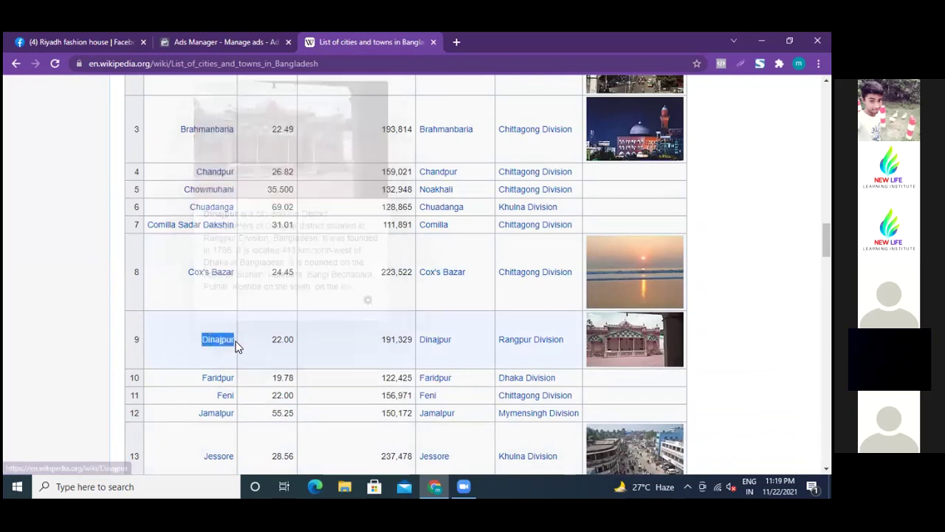
right_click(220, 343)
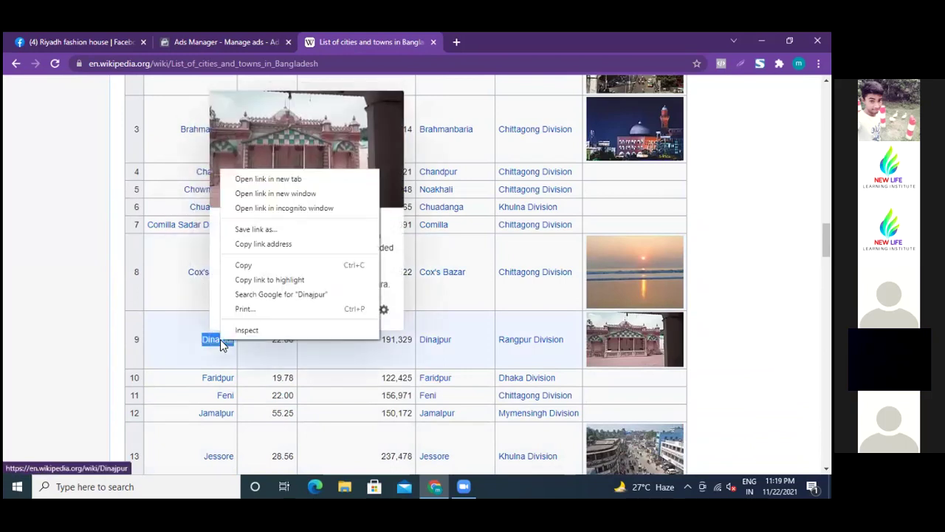
left_click(244, 267)
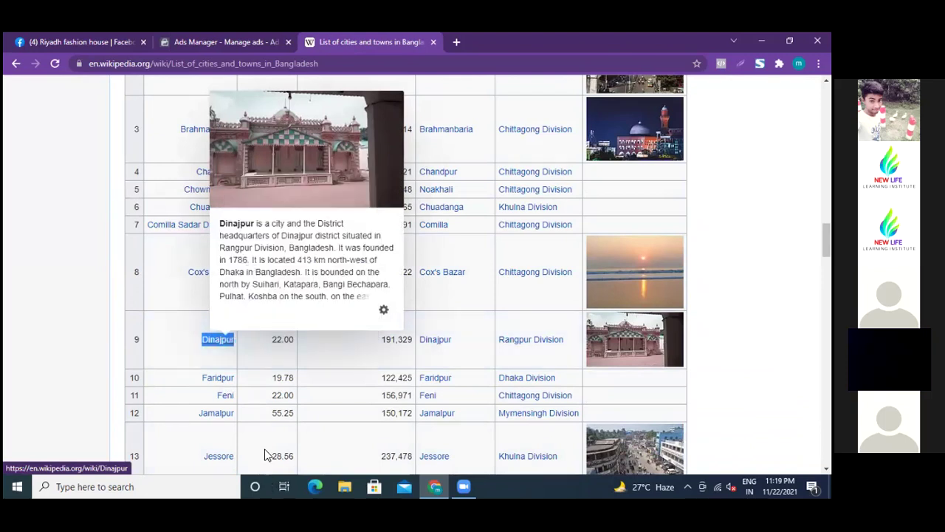
In Ads Manager, add Dinajpur, Rangpur Division, Bangladesh to the ad set's included locations using the copied name
left_click(218, 41)
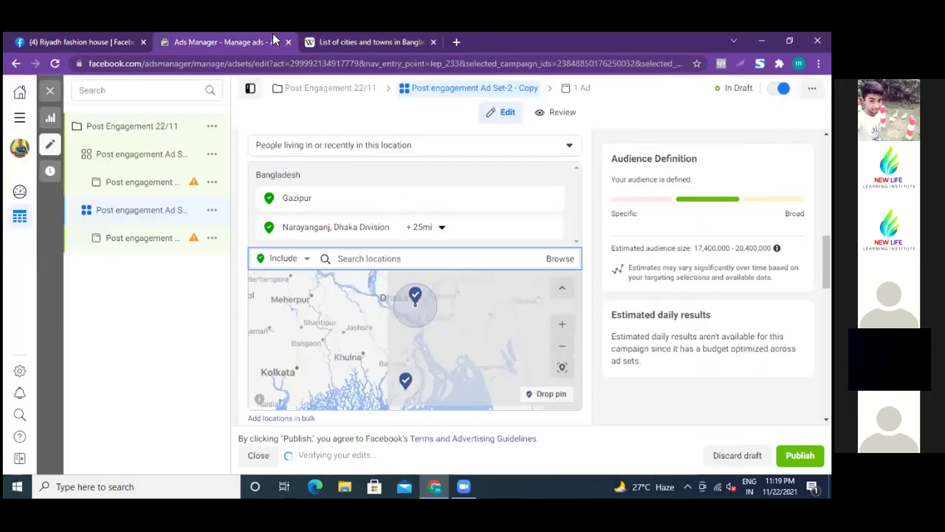
right_click(350, 258)
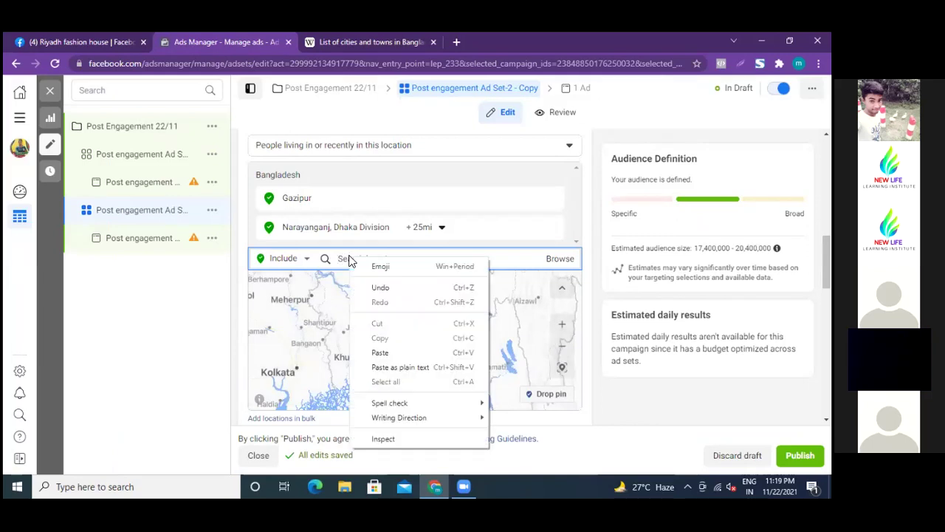
left_click(380, 353)
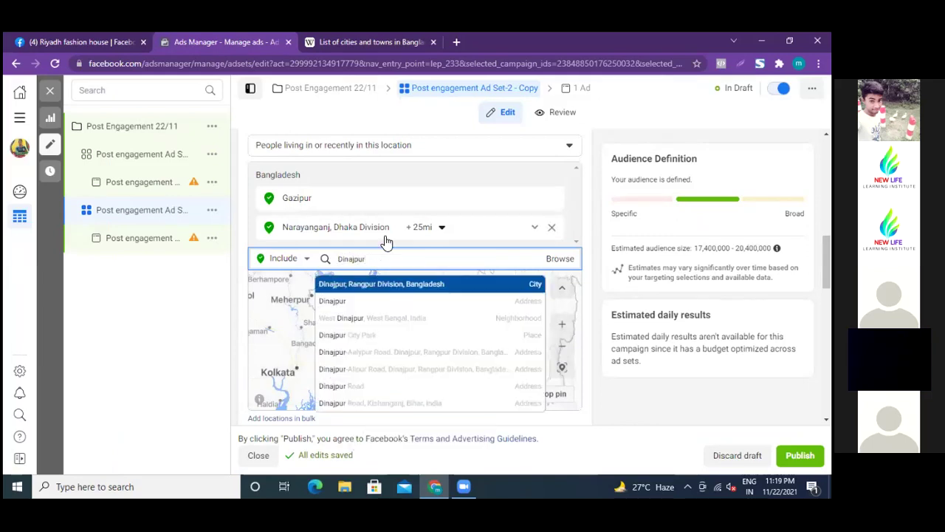
left_click(363, 287)
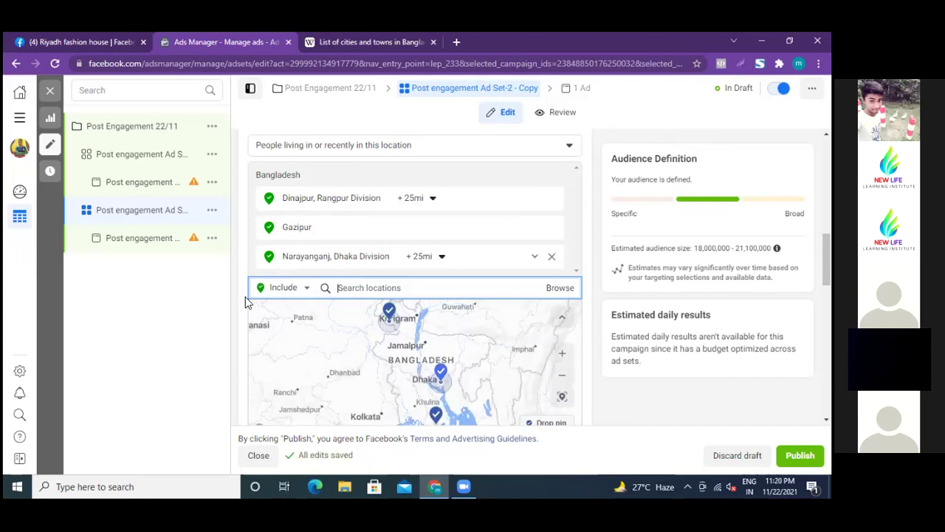
scroll(239, 318, "down", 3)
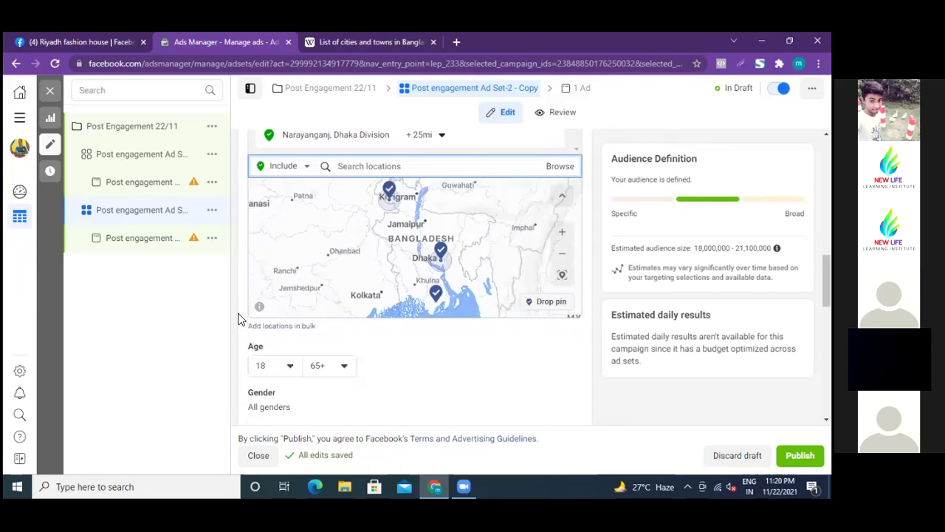
Set the maximum audience age of the copied ad set to 30
scroll(239, 318, "down", 3)
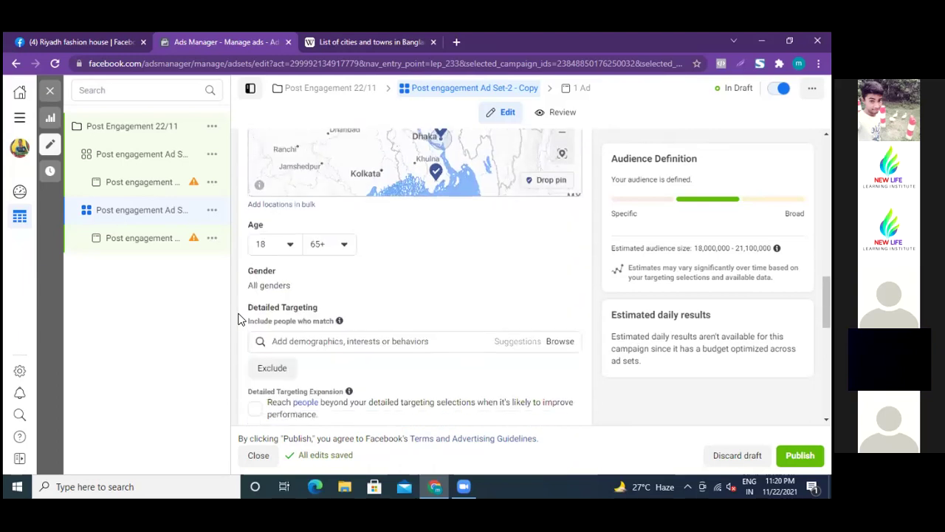
left_click(344, 247)
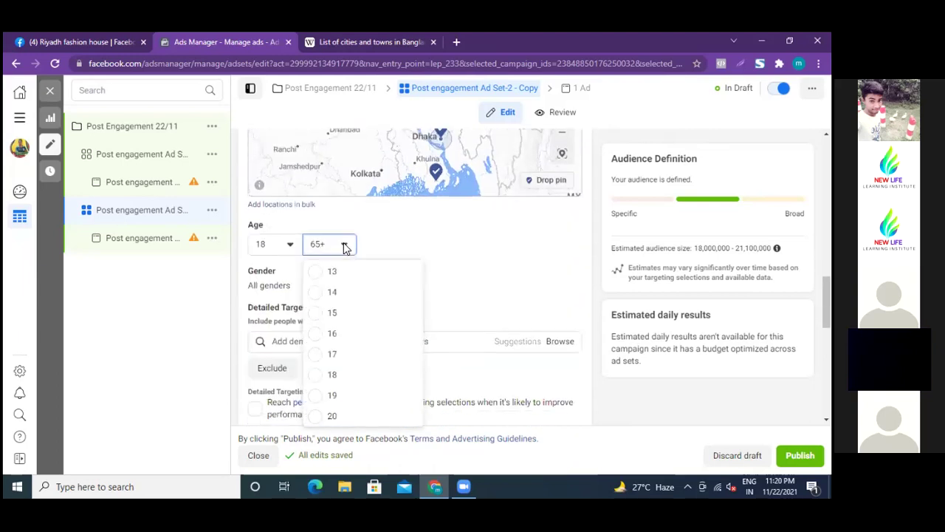
scroll(353, 326, "up", 2)
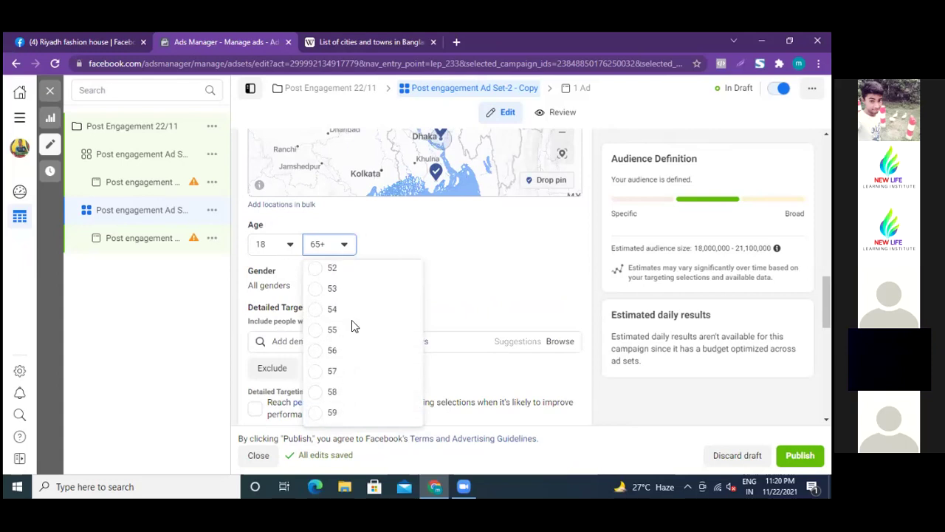
scroll(352, 326, "up", 2)
scroll(354, 327, "up", 2)
scroll(353, 327, "up", 1)
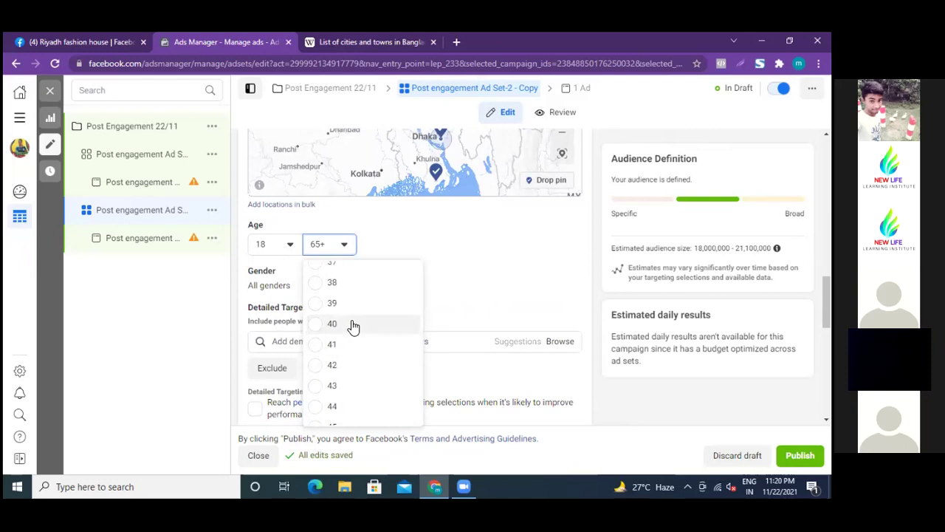
scroll(353, 326, "up", 3)
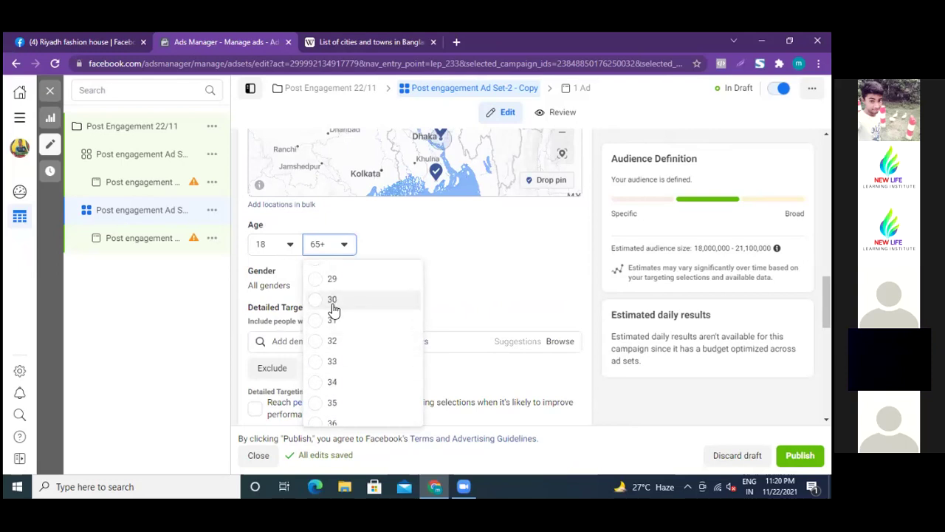
left_click(351, 296)
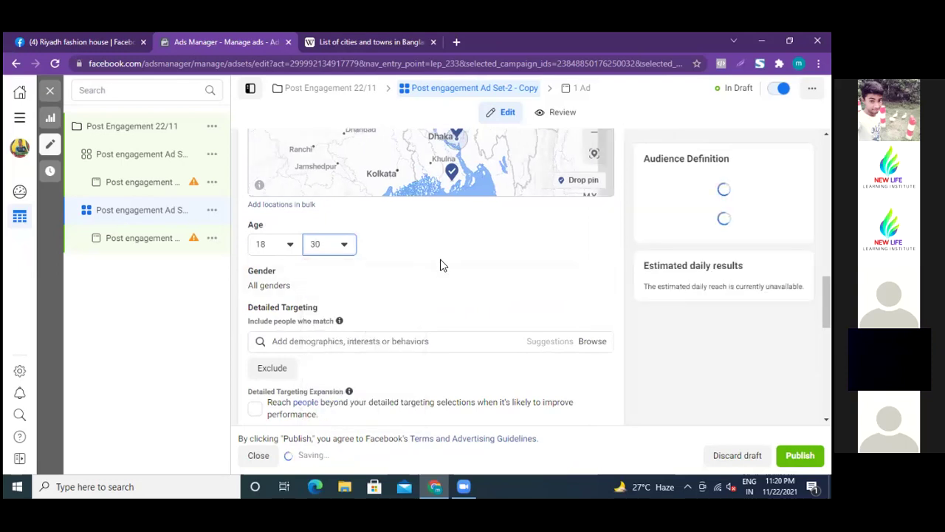
Switch the ad set's audience to the saved audience Post engagement audience-1
scroll(338, 342, "down", 2)
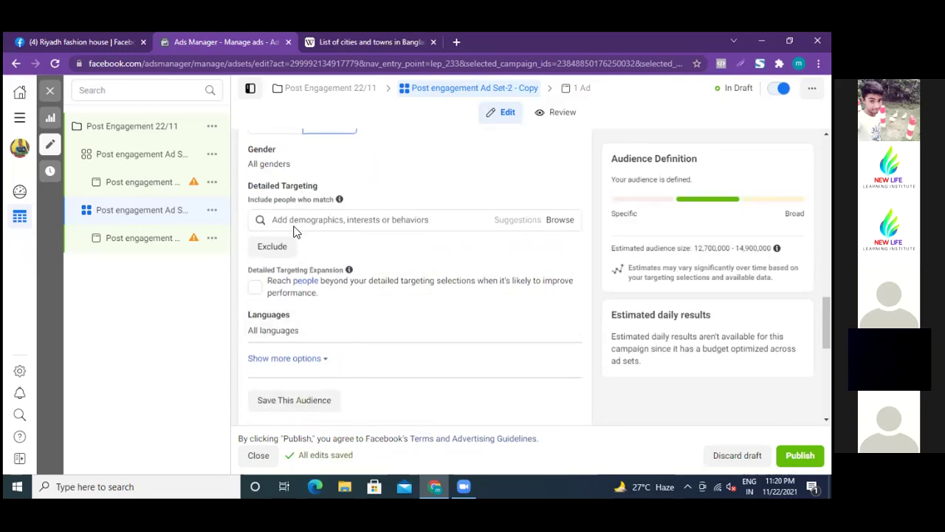
scroll(322, 288, "up", 5)
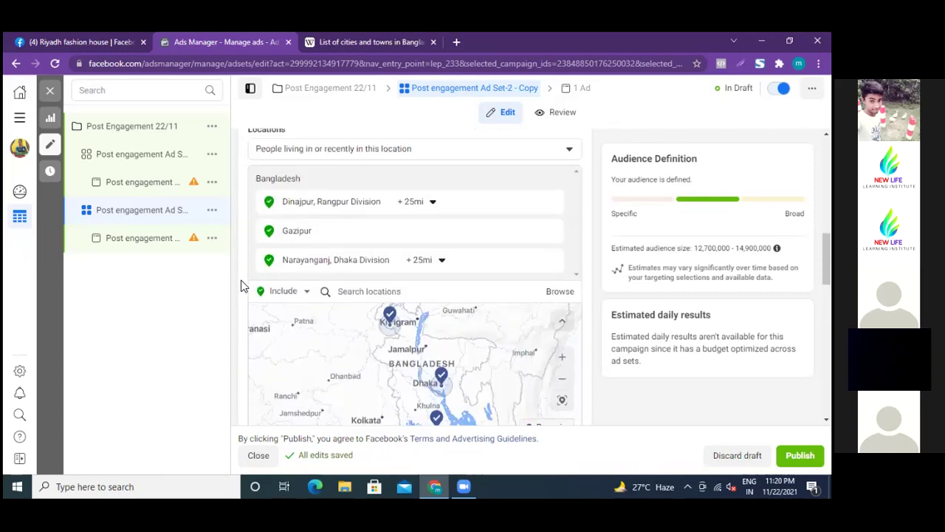
scroll(244, 286, "up", 2)
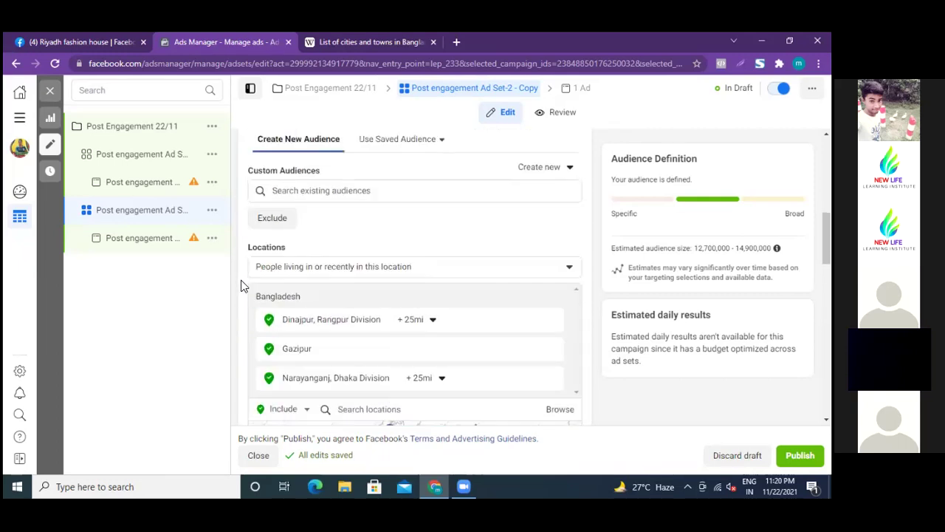
left_click(399, 146)
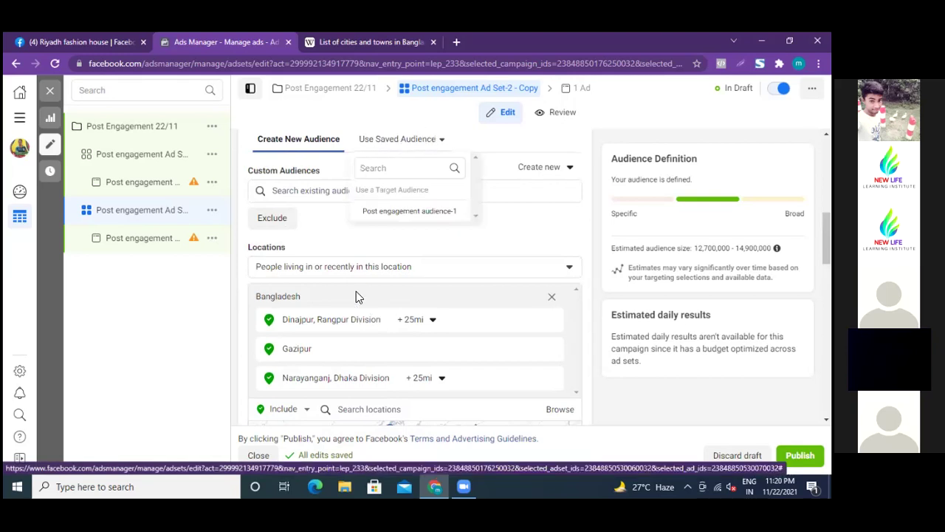
left_click(384, 212)
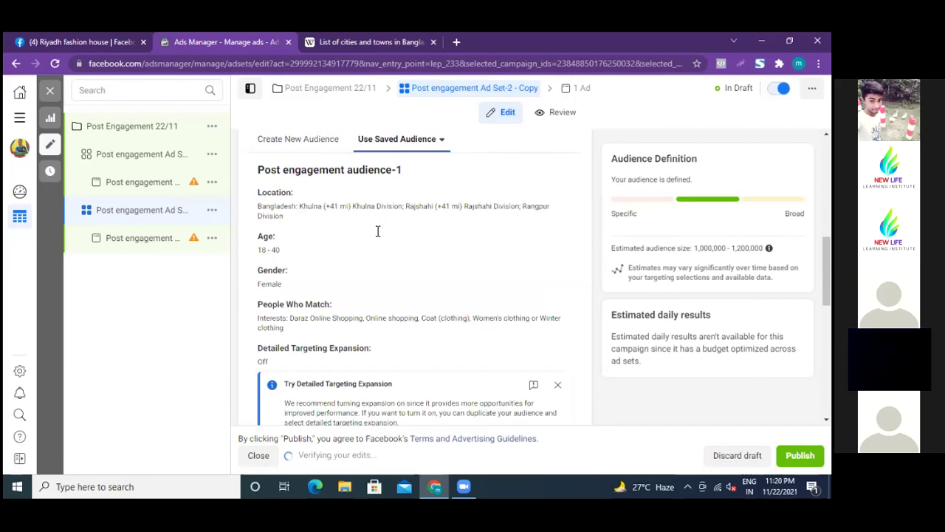
Copy the saved audience's interests list, from Daraz Online Shopping through Winter clothing
scroll(373, 293, "down", 1)
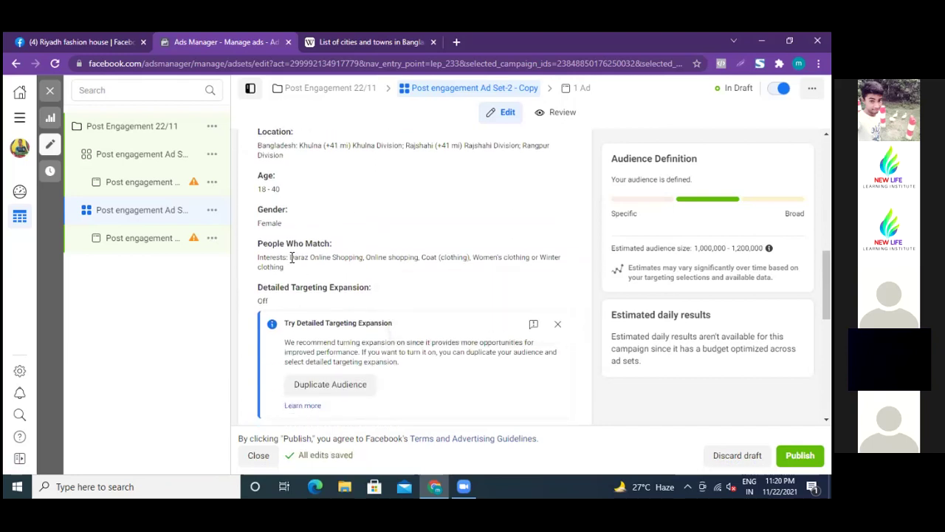
left_click_drag(292, 257, 436, 289)
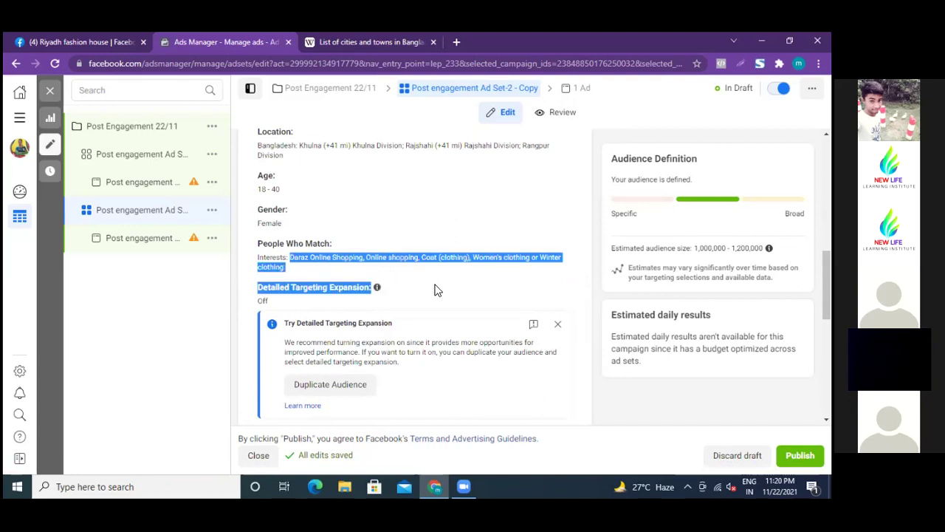
left_click(434, 286)
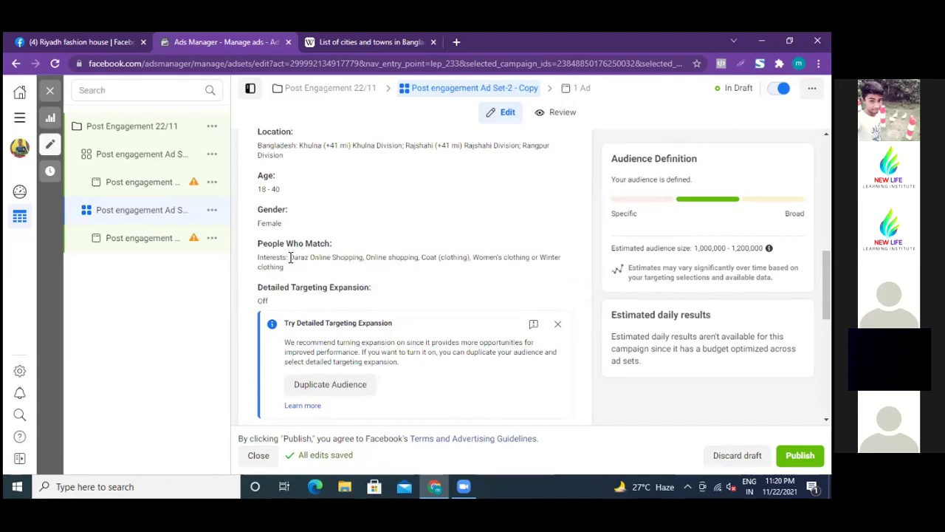
left_click_drag(291, 257, 303, 271)
key("ctrl+c")
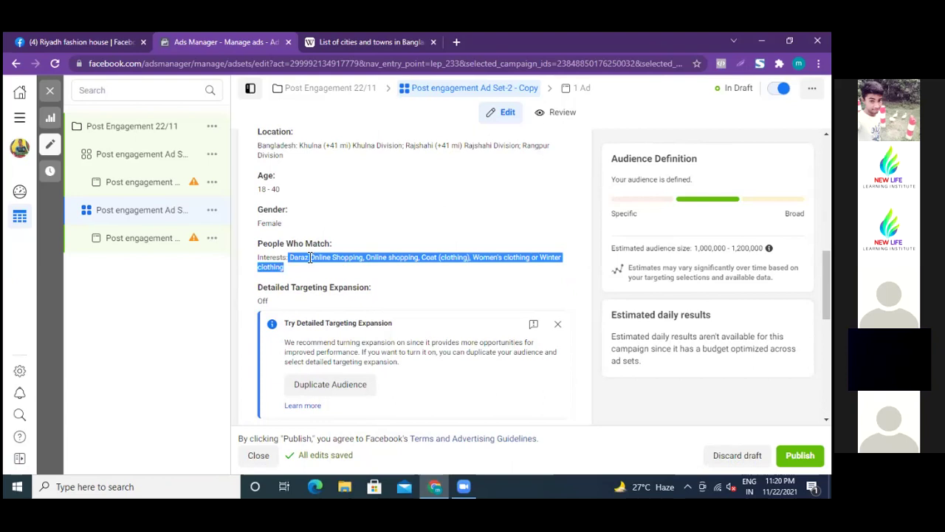
right_click(310, 258)
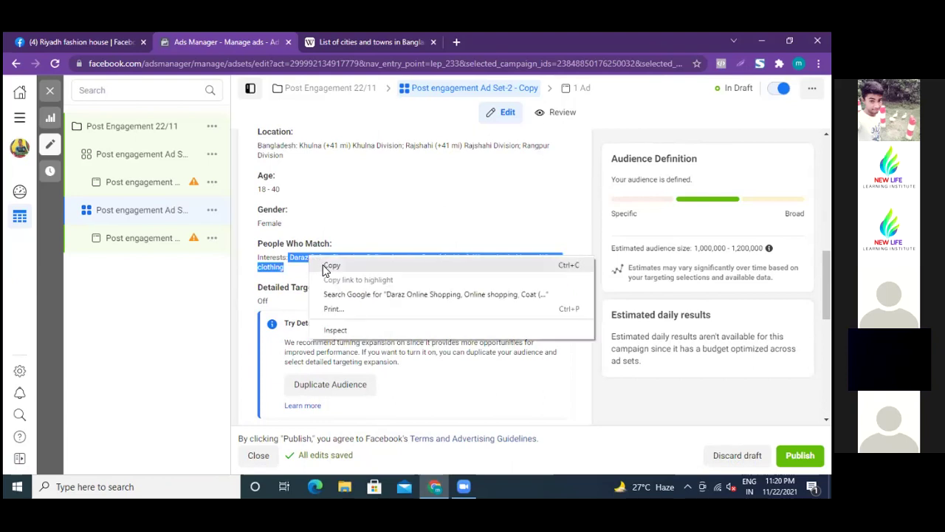
left_click(323, 264)
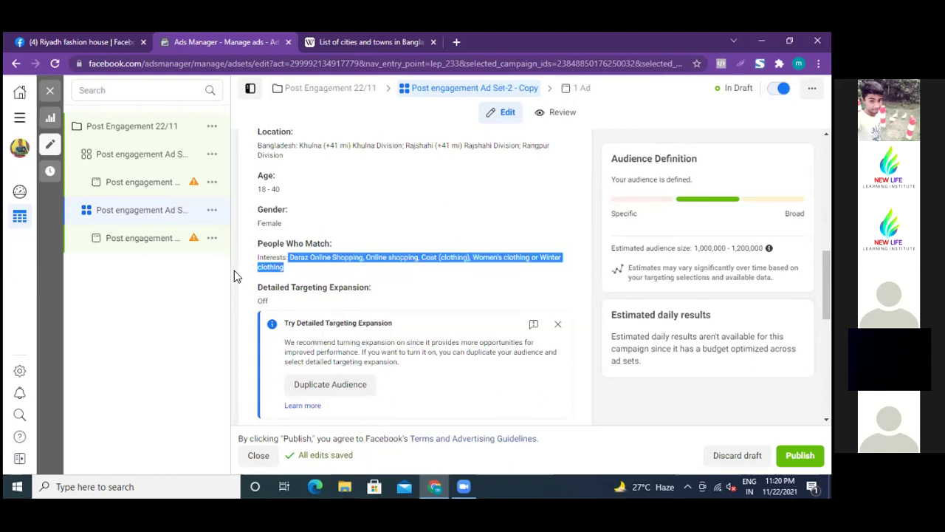
Switch the ad set back to creating a new audience and remove India from its included locations
scroll(234, 276, "up", 3)
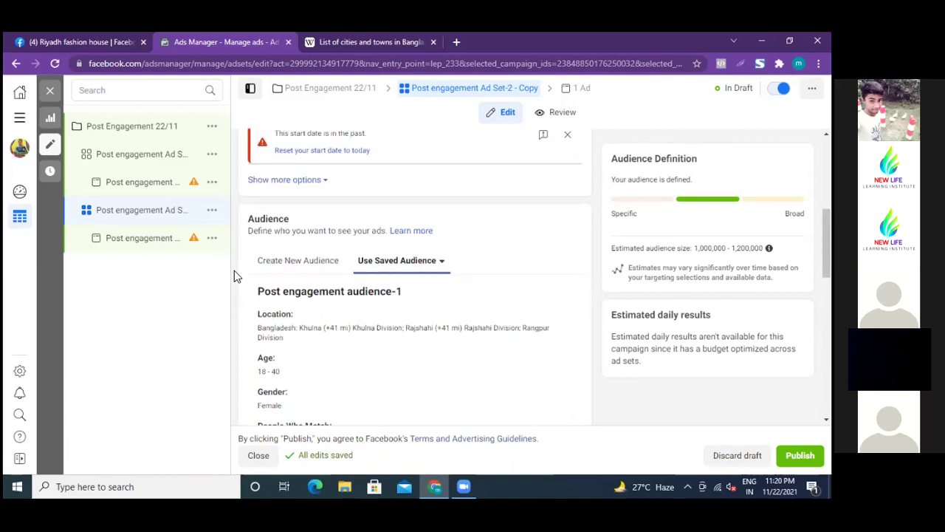
left_click(272, 266)
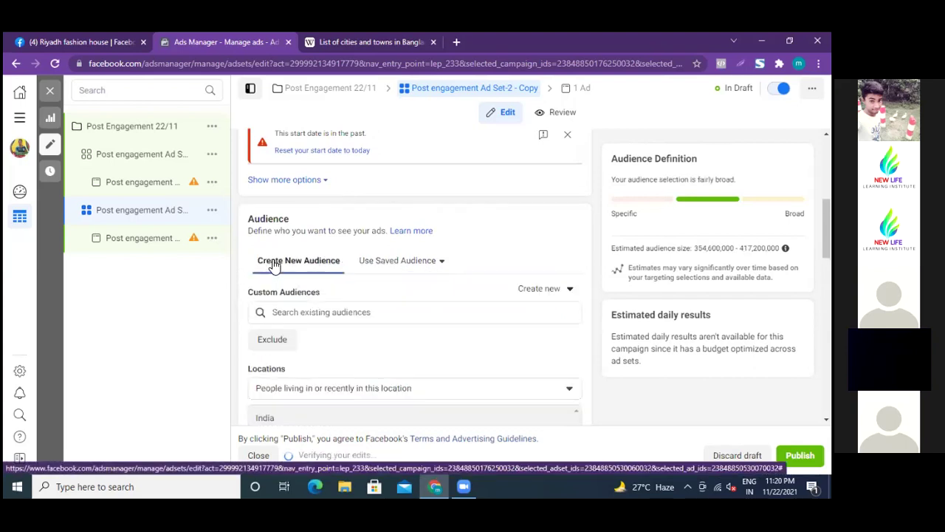
scroll(235, 329, "down", 3)
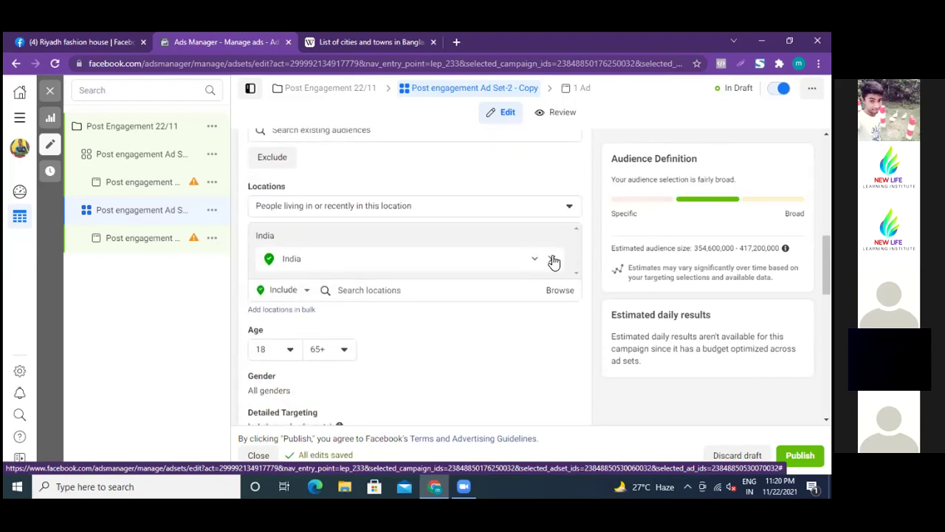
left_click(554, 262)
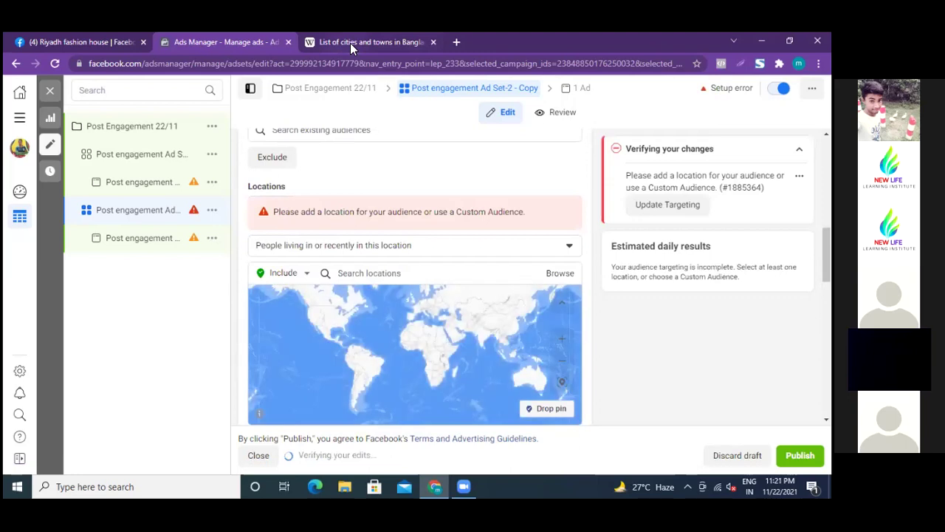
left_click(456, 43)
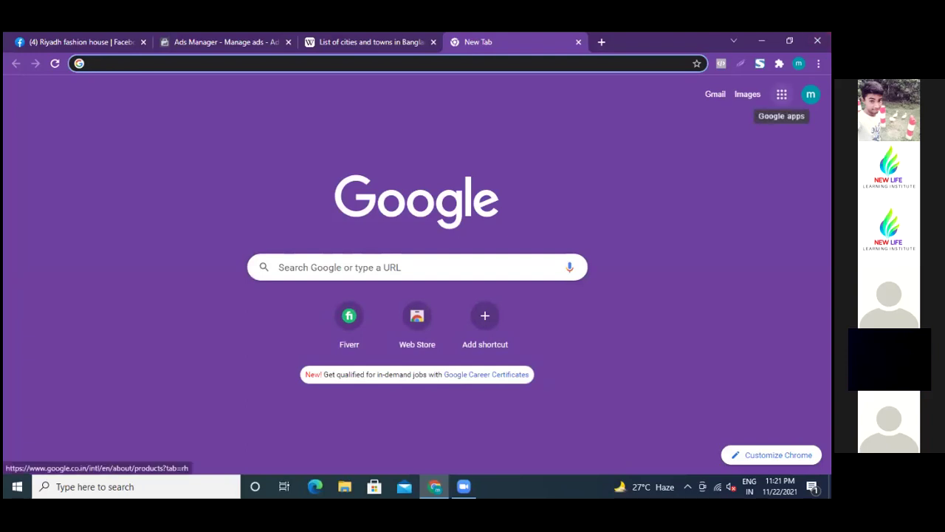
left_click(781, 94)
left_click(596, 156)
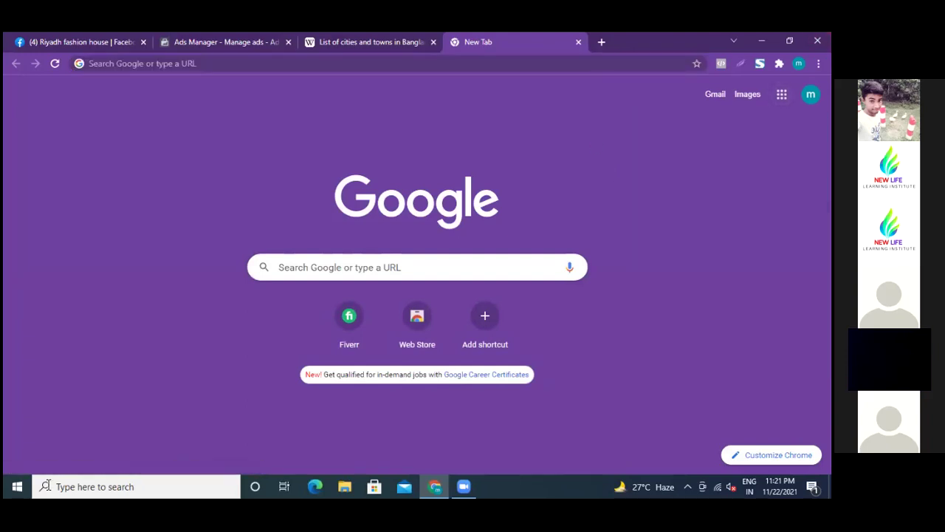
Paste the copied interests into a new Notepad document, minimize it, and return to Ads Manager with the empty browser tab closed
left_click(95, 486)
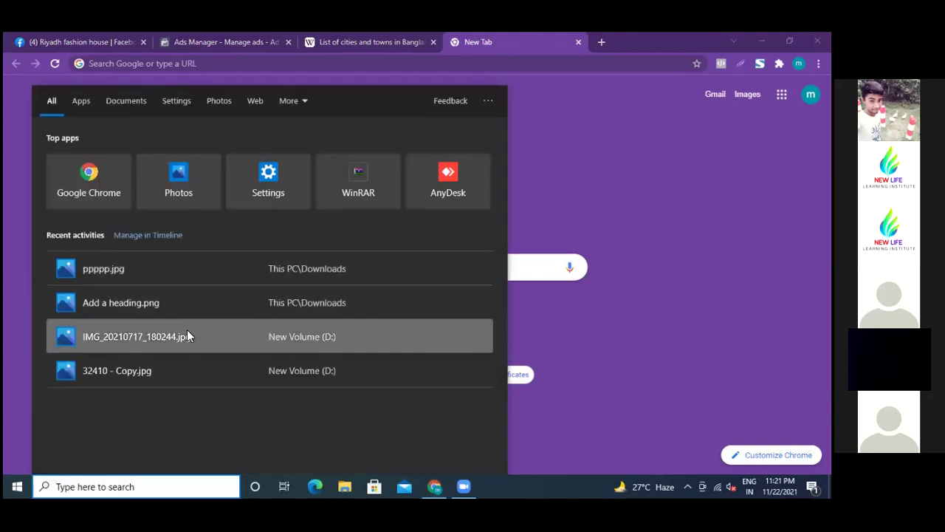
type("n")
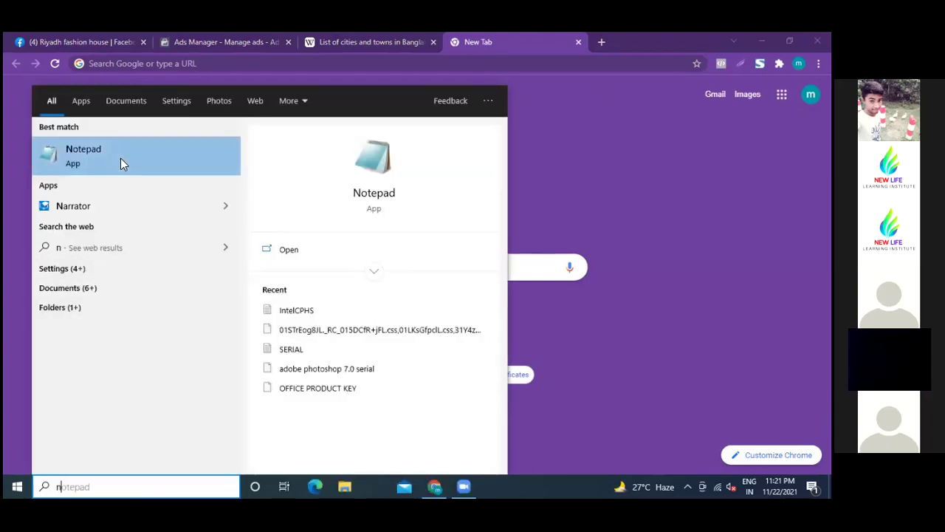
left_click(108, 151)
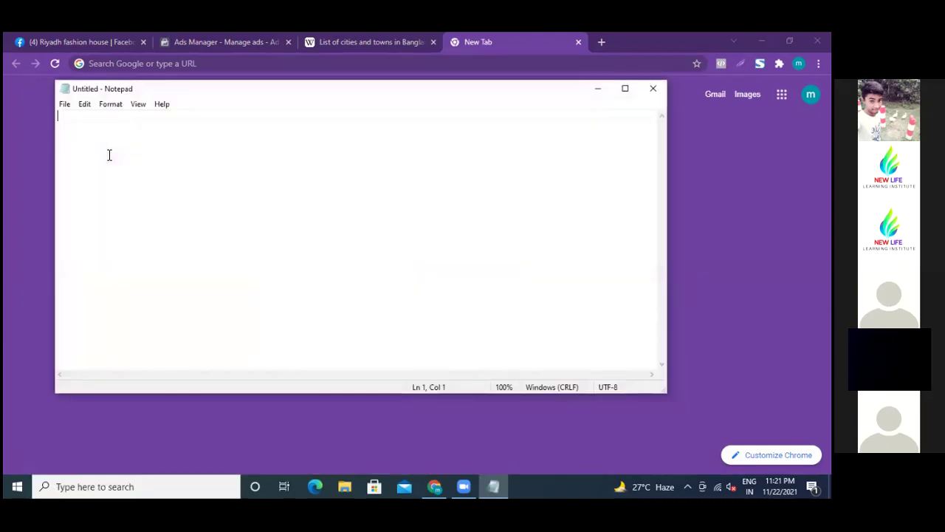
right_click(97, 126)
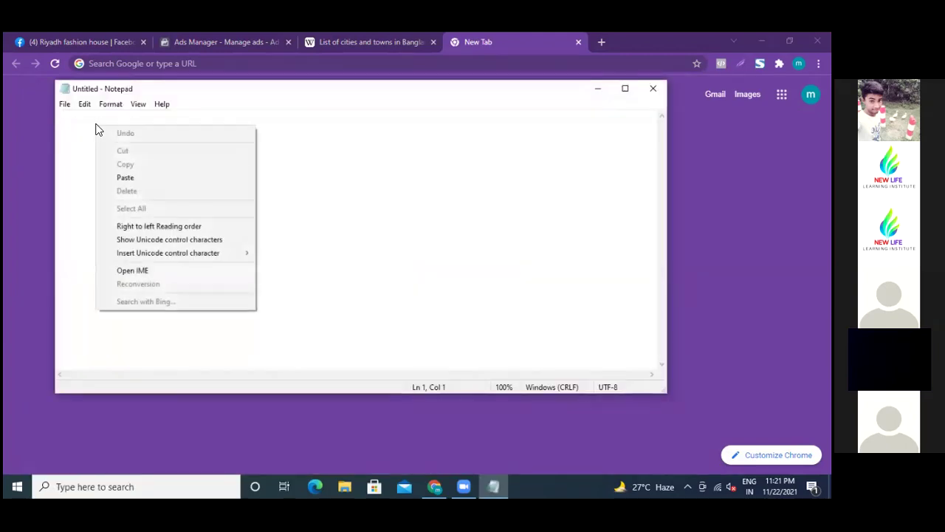
left_click(126, 177)
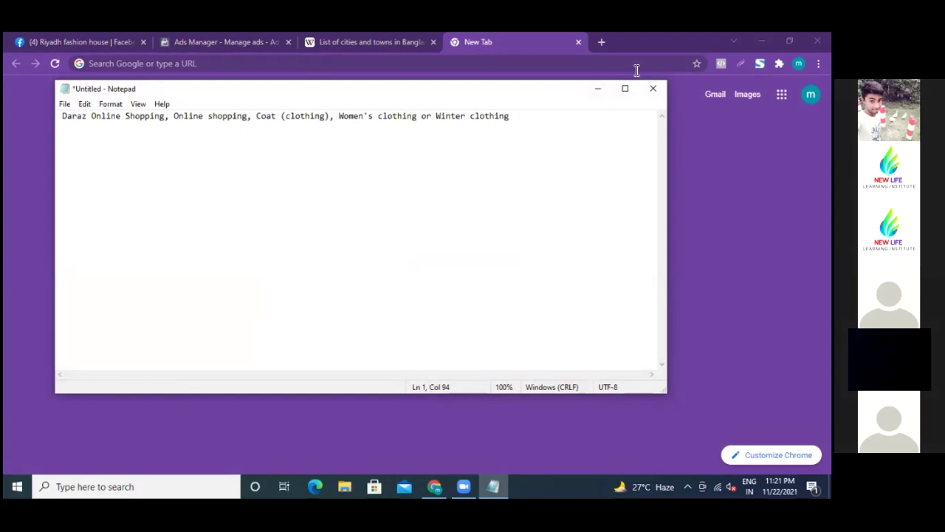
left_click(598, 94)
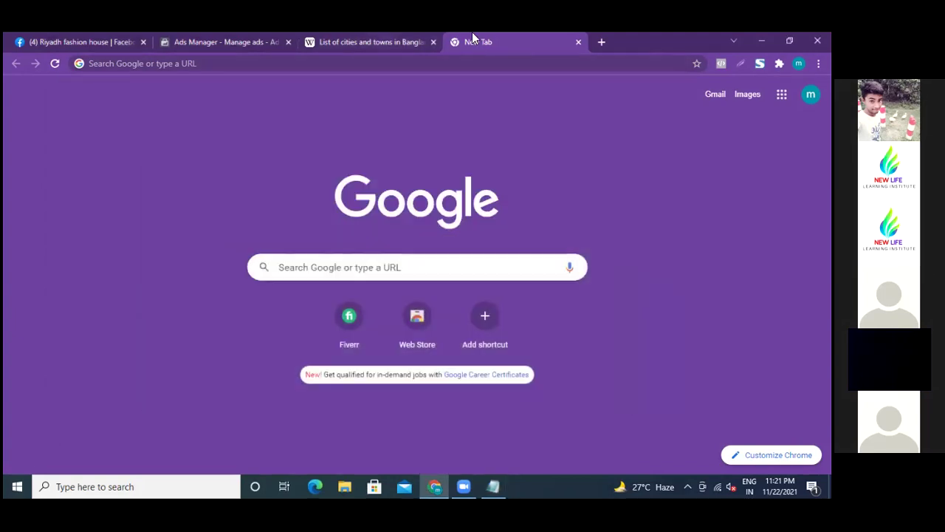
left_click(578, 42)
left_click(244, 42)
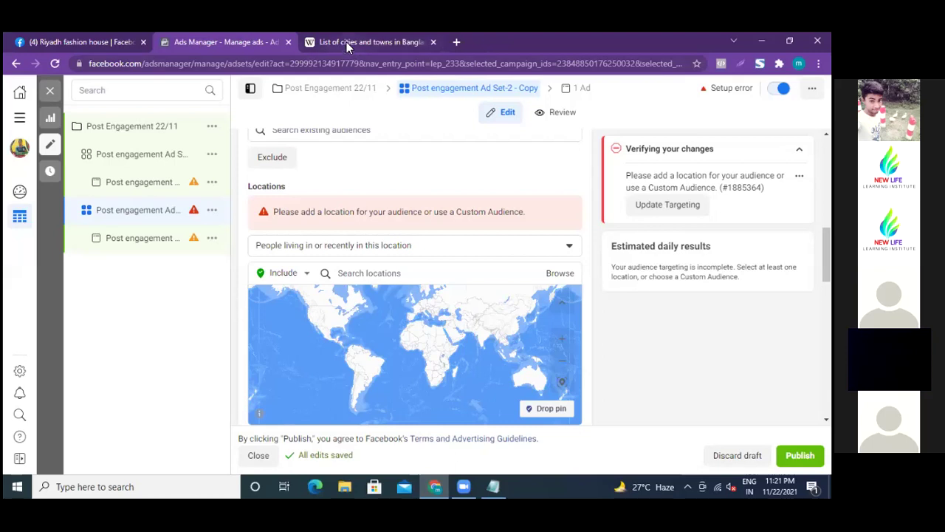
Go to the Wikipedia city list and copy the city name Dinajpur again
left_click(346, 42)
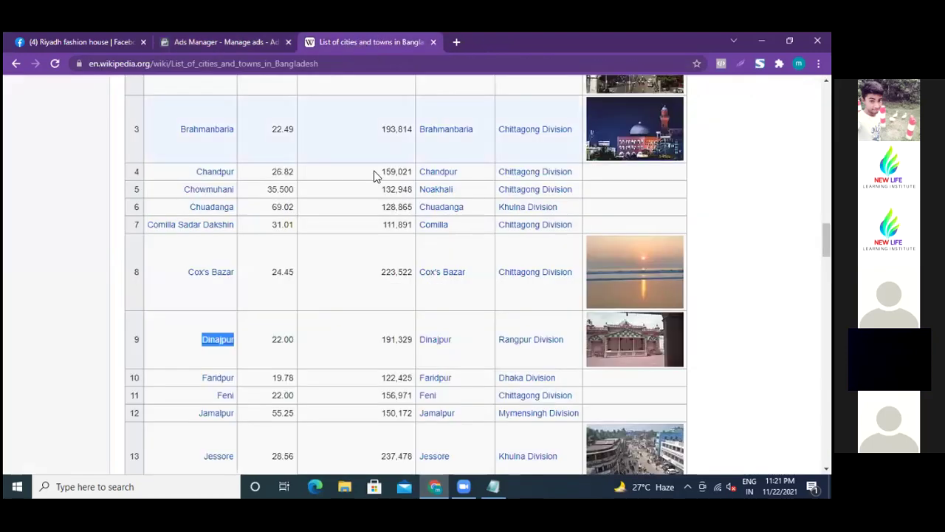
right_click(216, 341)
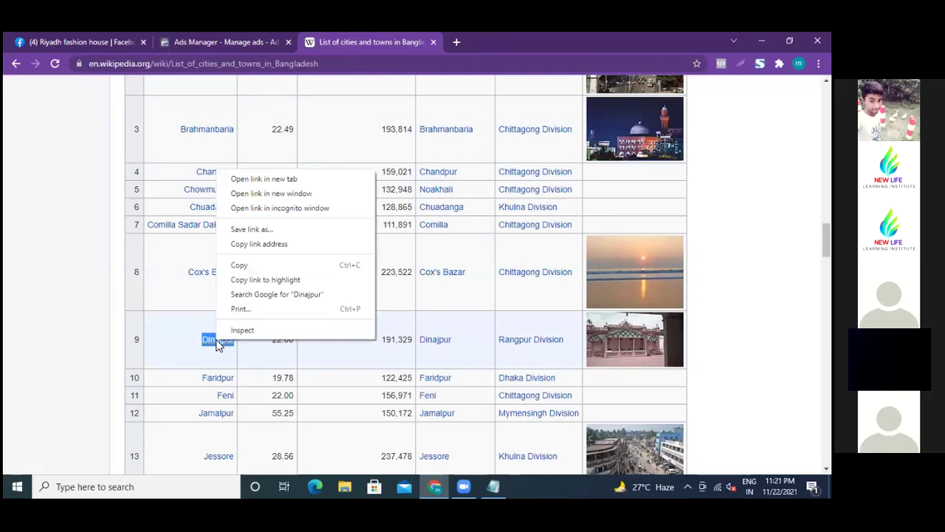
left_click(240, 265)
Return to Ads Manager and add the copied city Dinajpur, Rangpur Division, Bangladesh to the ad set's included locations
left_click(220, 40)
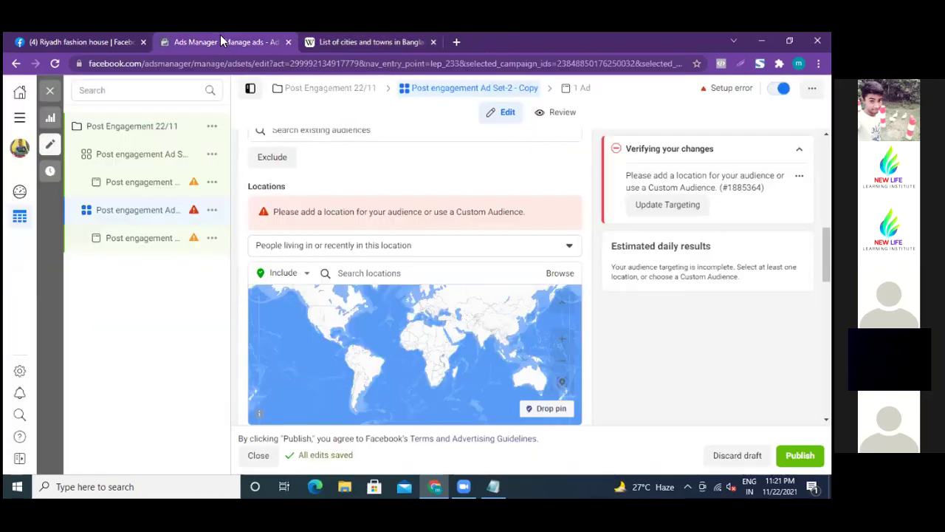
left_click(355, 274)
right_click(355, 275)
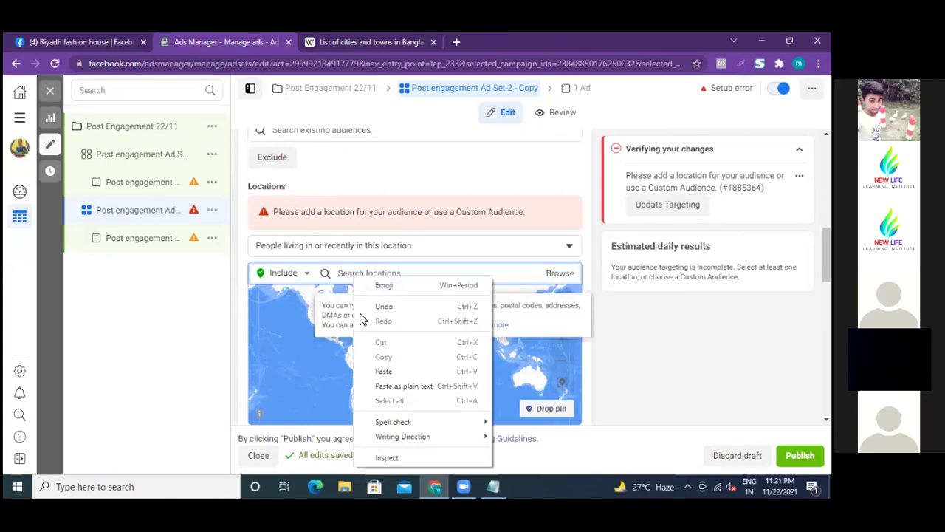
left_click(381, 371)
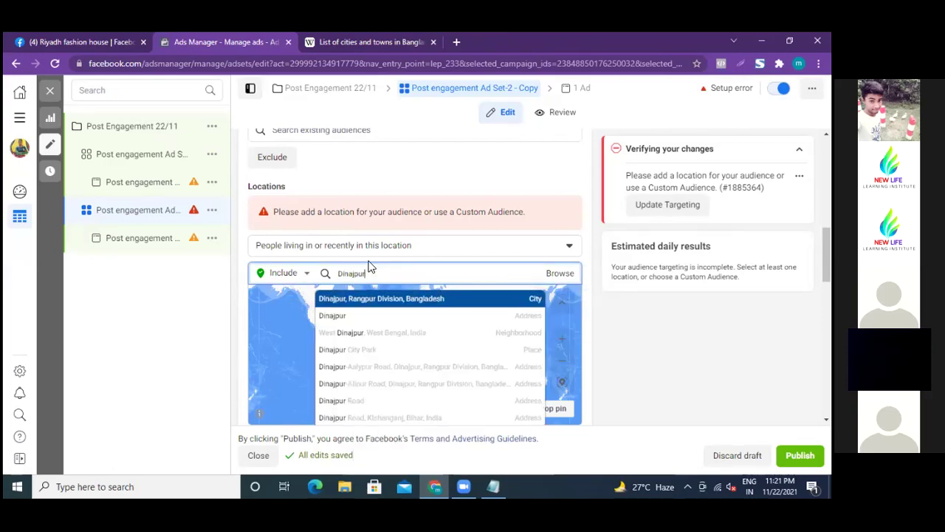
left_click(354, 300)
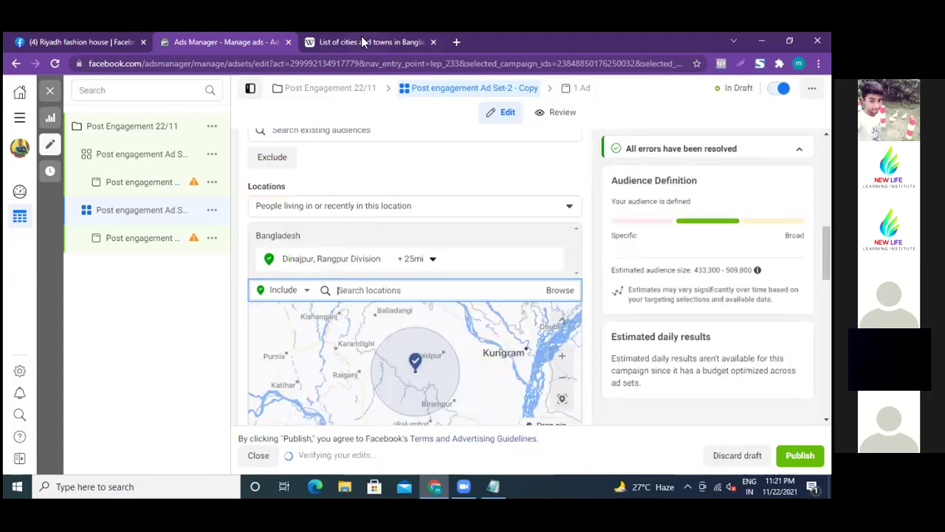
Copy the city name Cox's Bazar from the Wikipedia list of cities and towns in Bangladesh
left_click(359, 41)
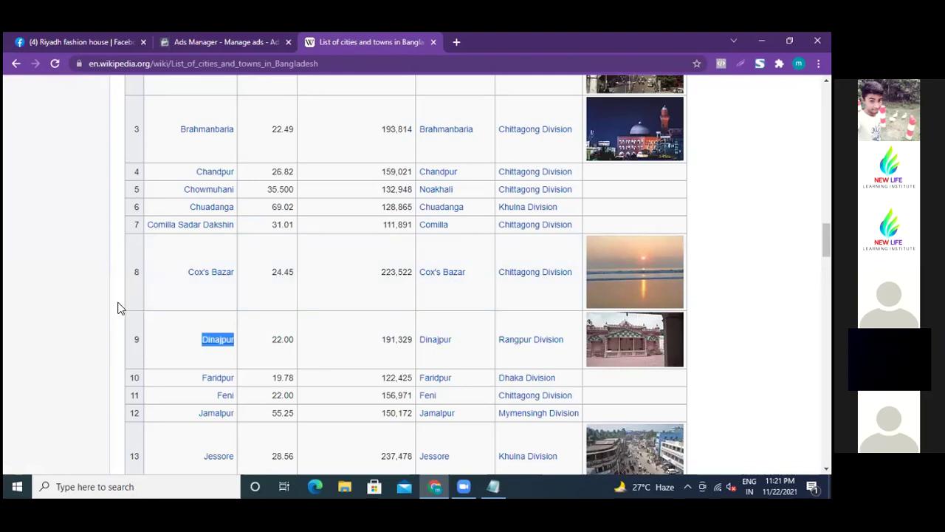
left_click_drag(187, 273, 229, 272)
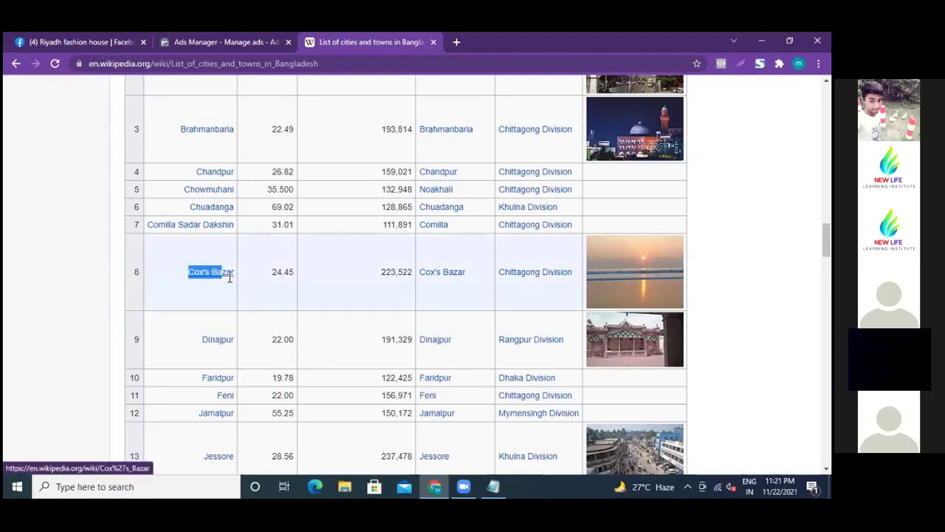
mouse_move(223, 271)
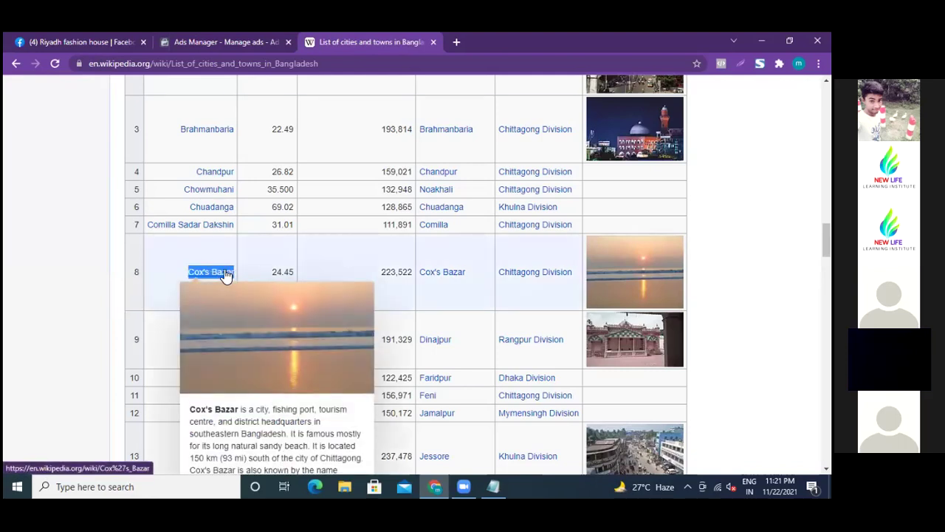
right_click(225, 271)
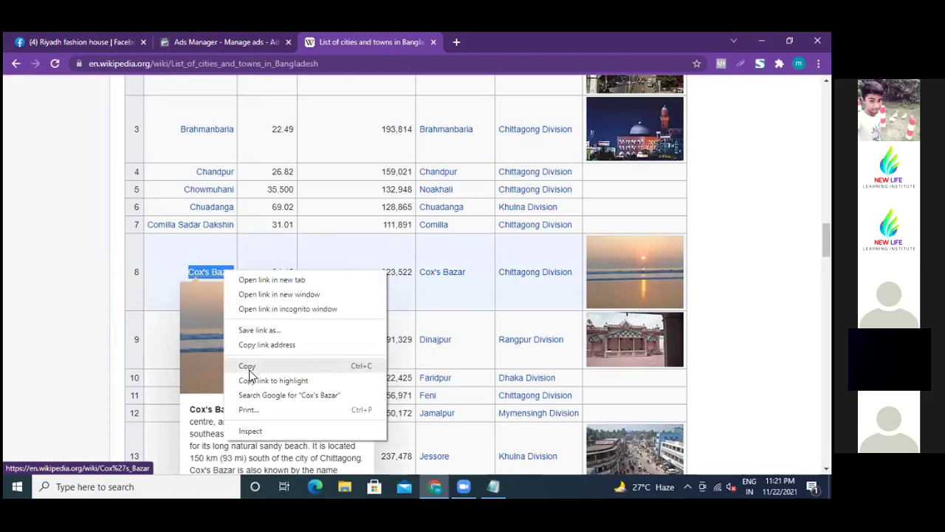
left_click(247, 443)
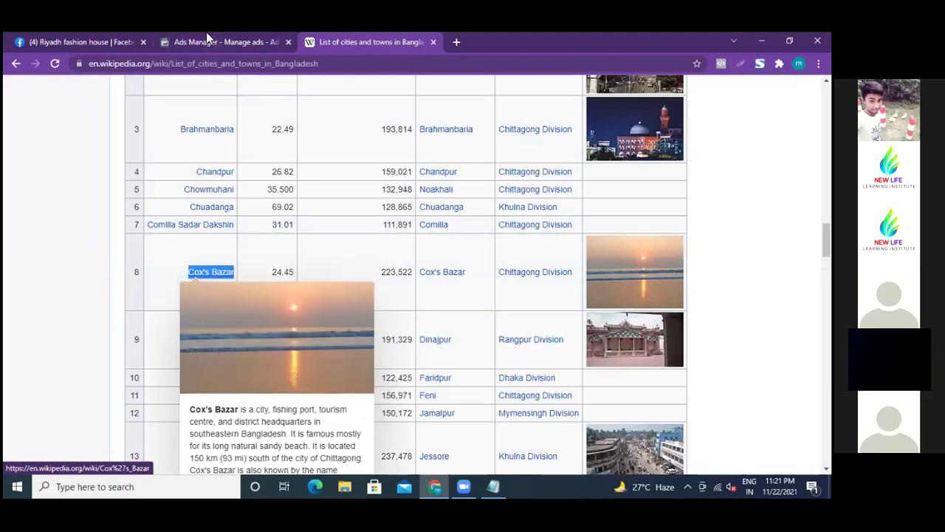
Include the city Cox's Bazar, Chittagong Division, Bangladesh in the ad set's locations in Ads Manager
left_click(204, 45)
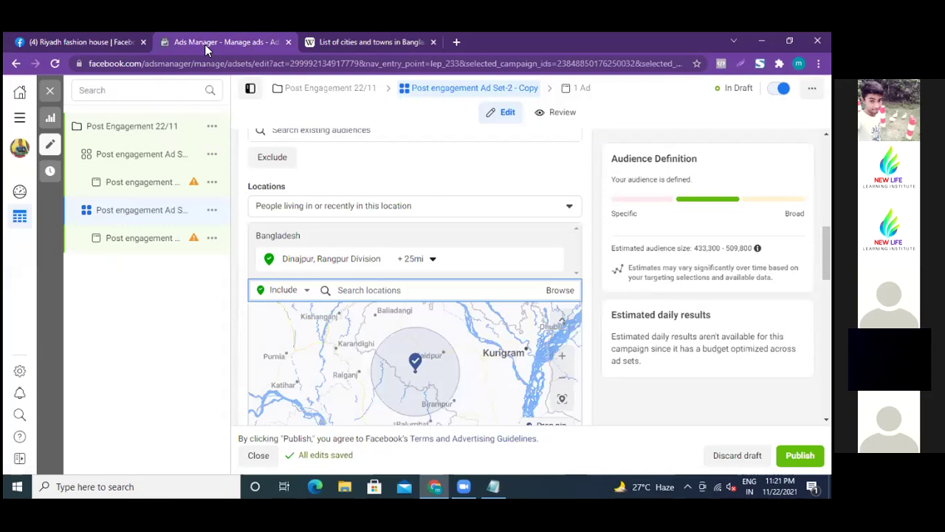
right_click(342, 291)
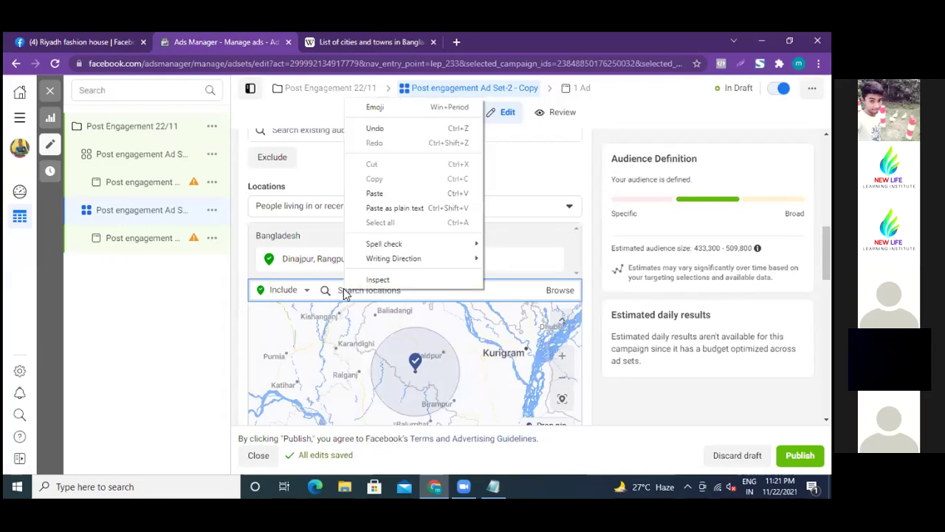
left_click(373, 195)
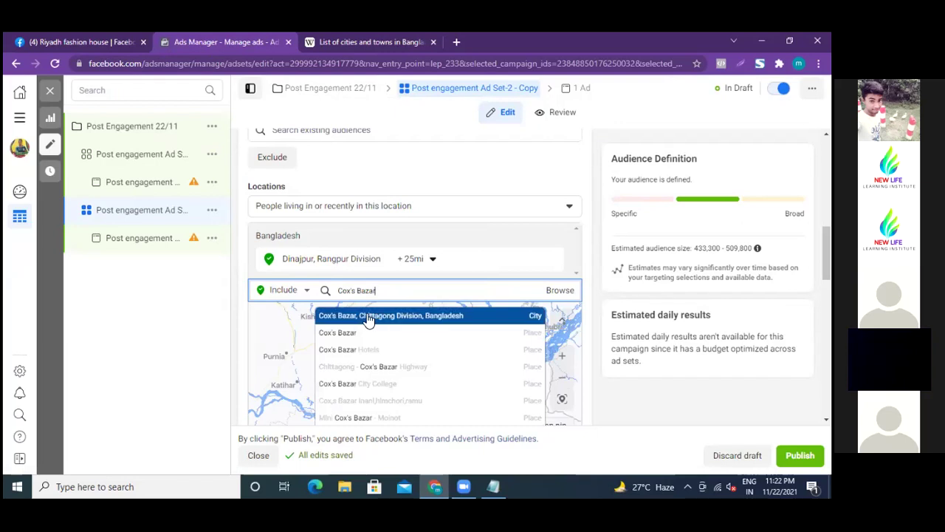
left_click(367, 319)
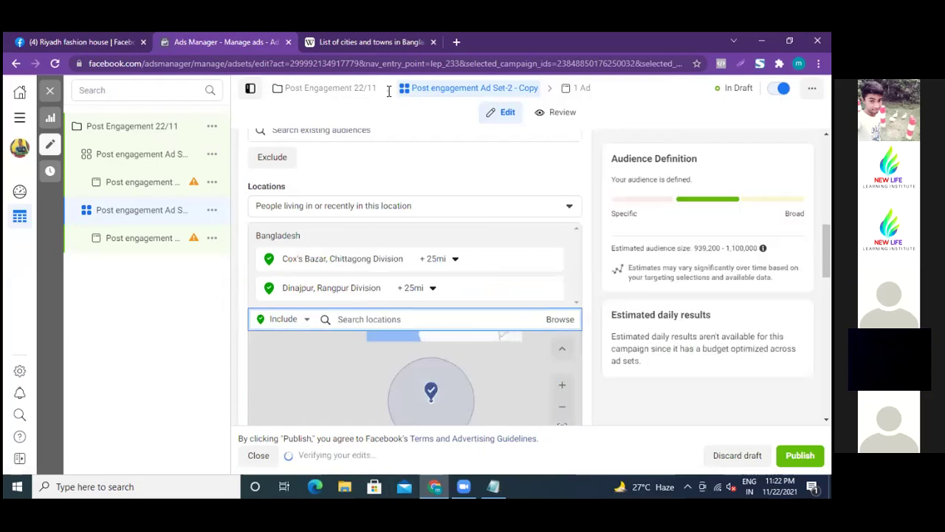
Go back to the Wikipedia city list and copy the city name Bogra
left_click(361, 44)
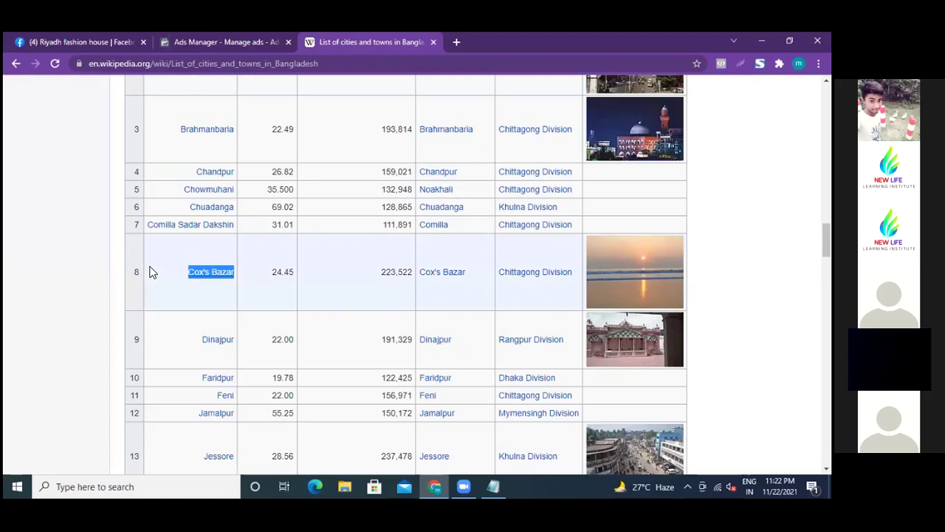
scroll(111, 281, "up", 3)
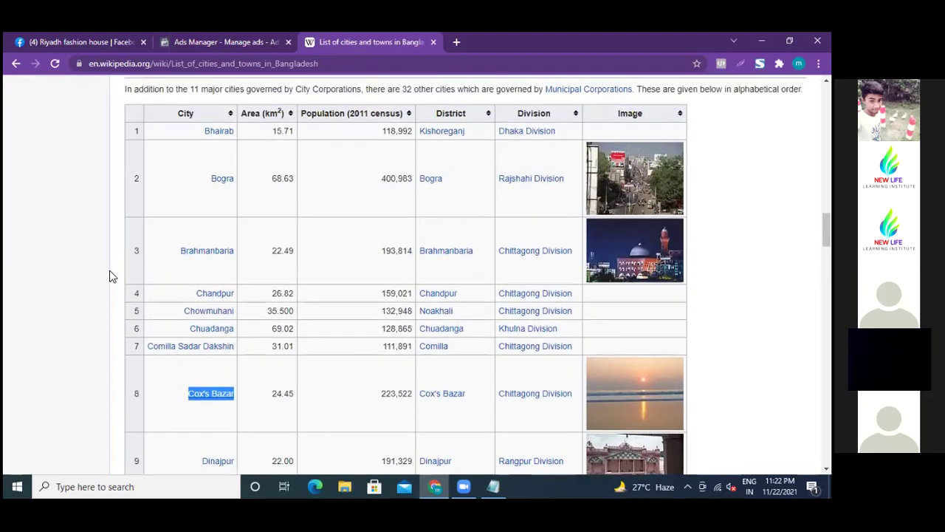
double_click(220, 178)
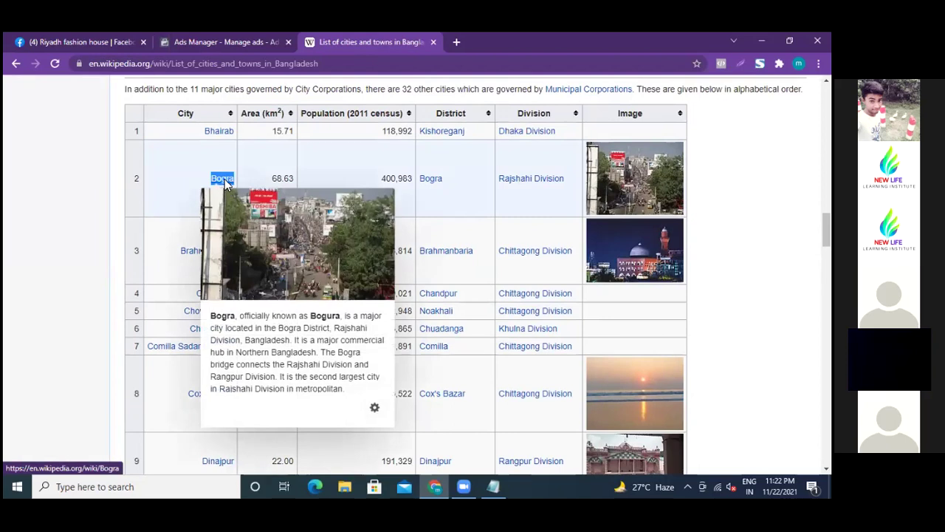
right_click(224, 182)
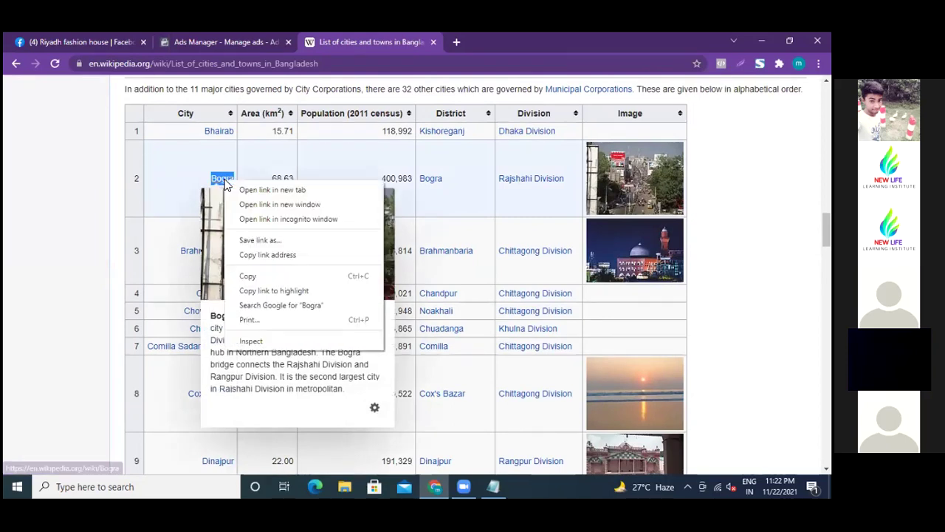
left_click(255, 277)
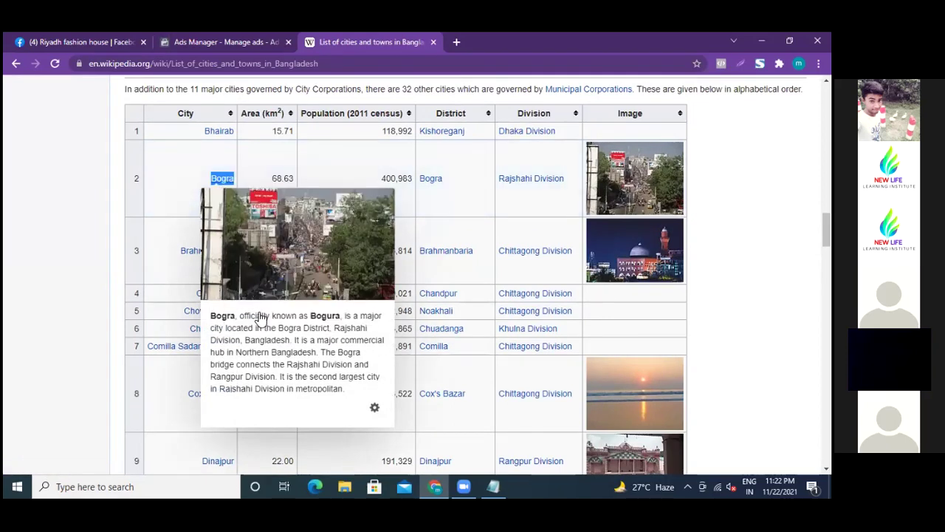
Add the city Bogra, Rajshahi Division, Bangladesh to the included locations in Ads Manager
left_click(226, 42)
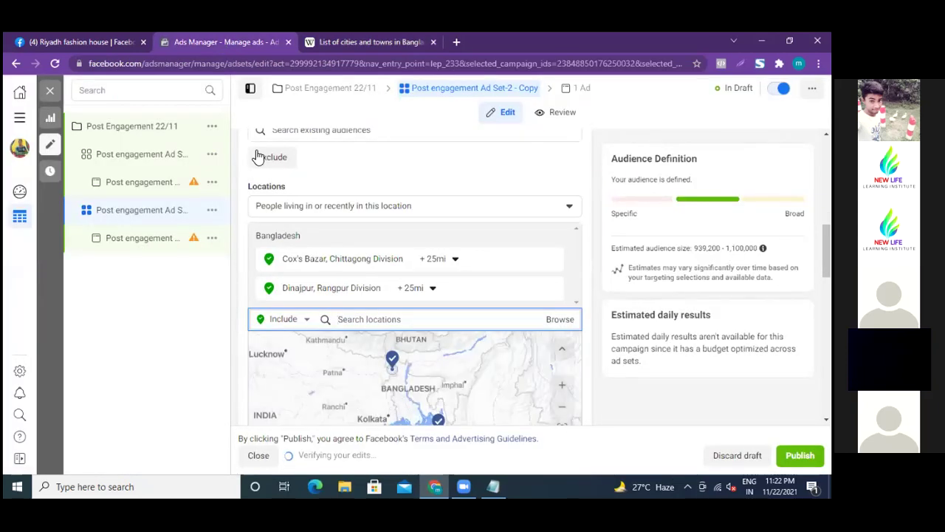
right_click(348, 318)
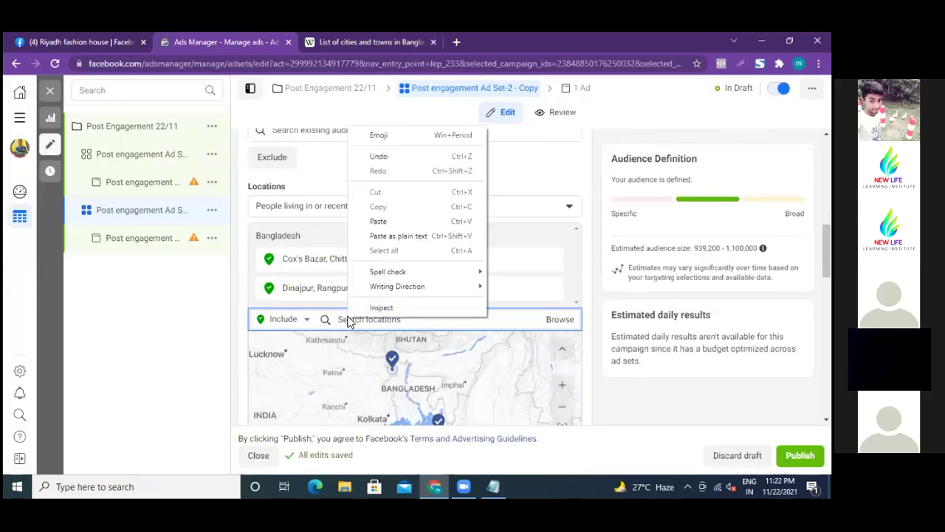
left_click(376, 222)
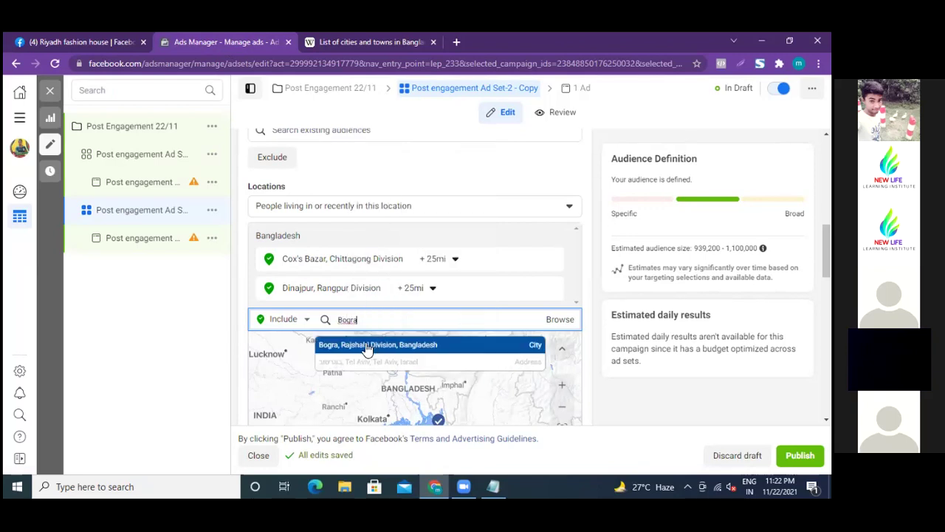
left_click(367, 346)
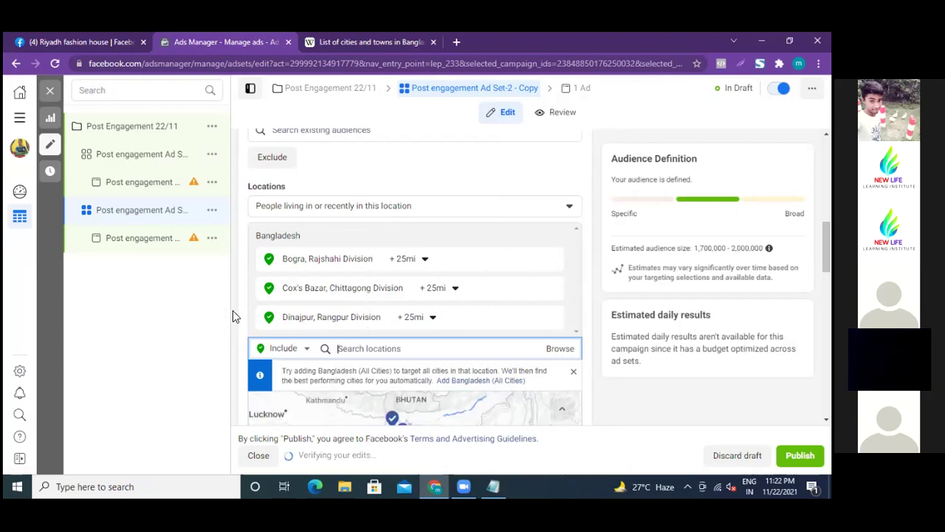
Set the audience's maximum age to 30
scroll(232, 316, "down", 3)
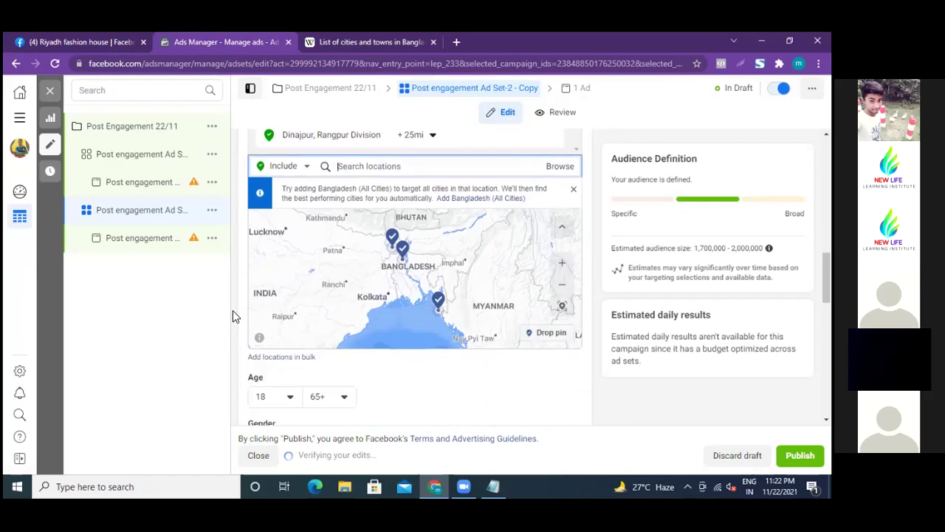
scroll(233, 314, "down", 2)
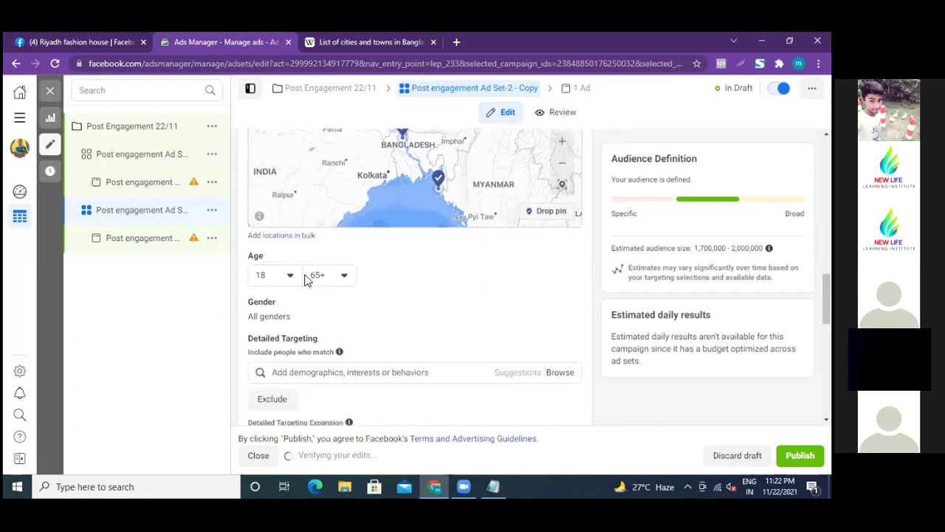
left_click(344, 278)
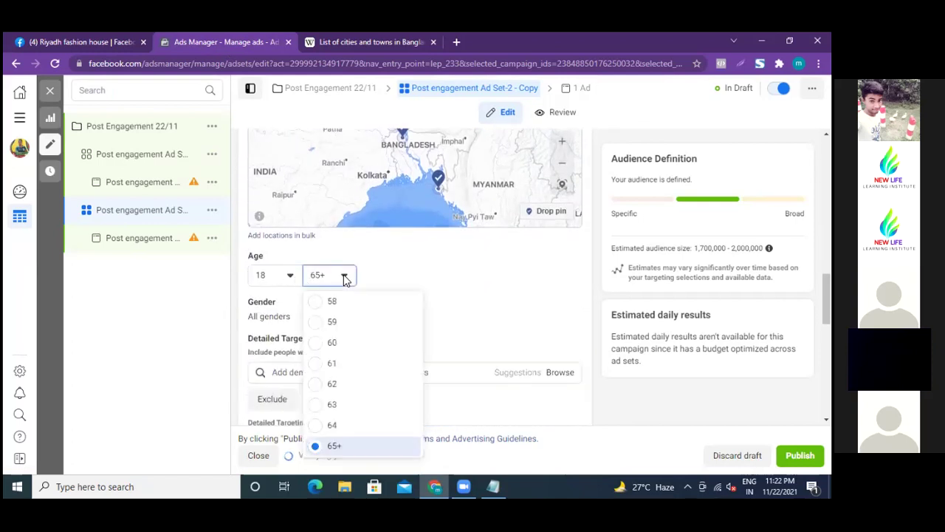
scroll(350, 383, "up", 6)
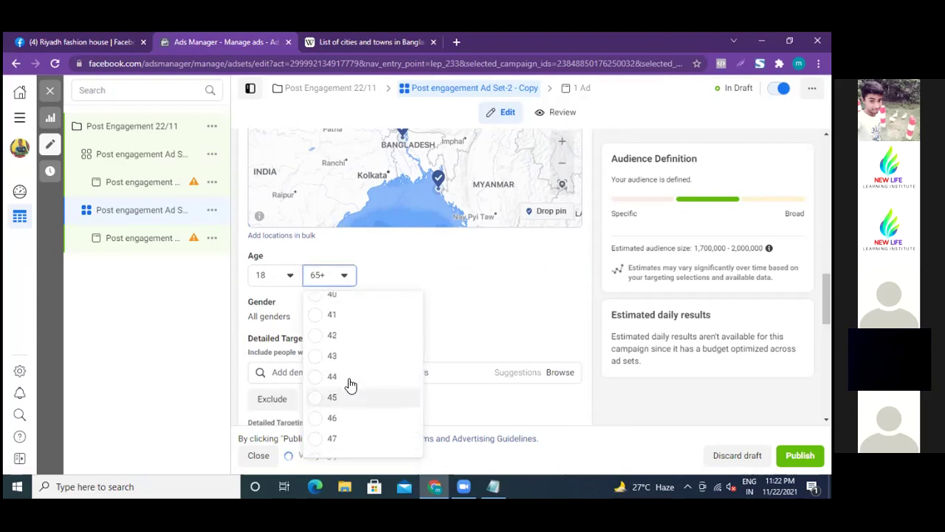
scroll(350, 384, "up", 3)
scroll(350, 384, "up", 2)
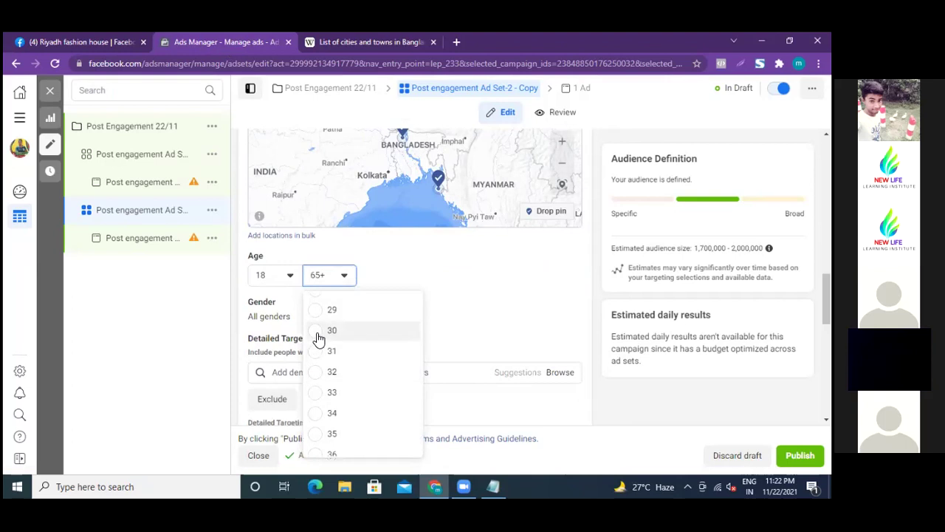
left_click(319, 332)
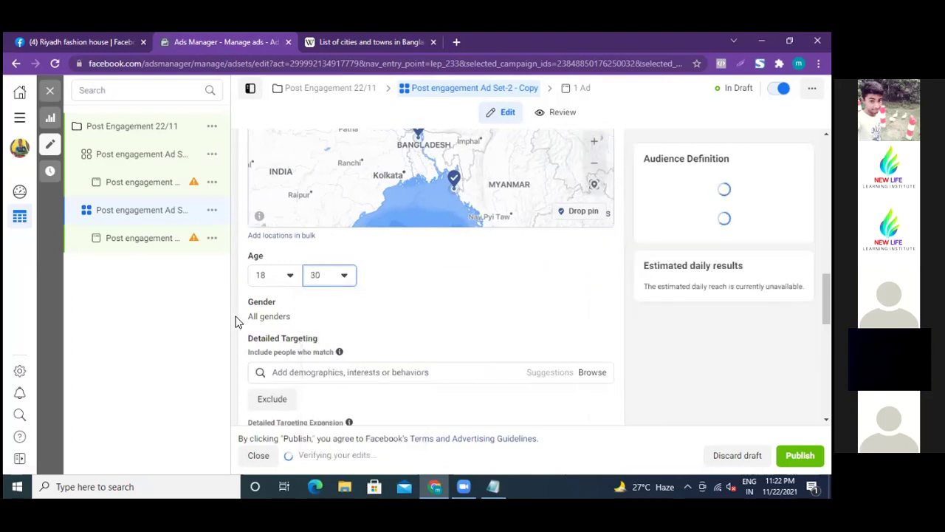
Switch to the Notepad document and copy the interest name Daraz Online Shopping from the saved list
scroll(239, 325, "down", 2)
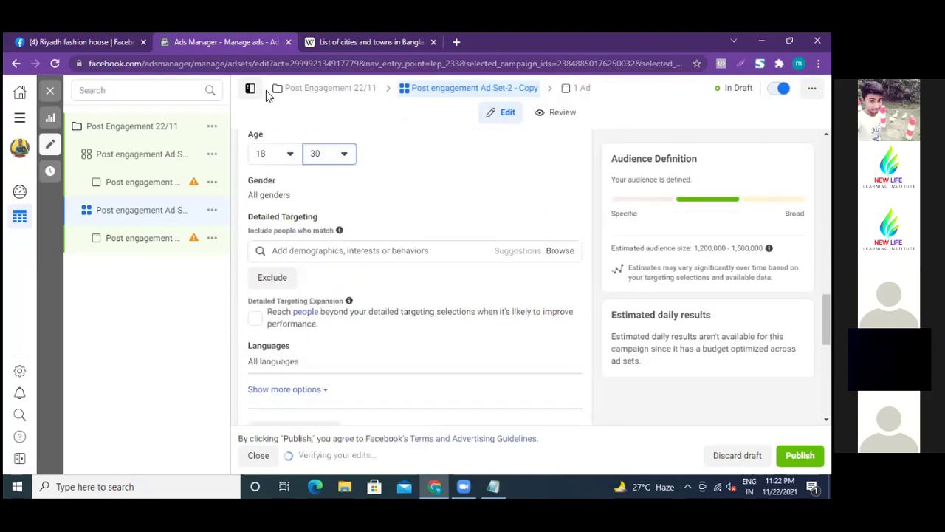
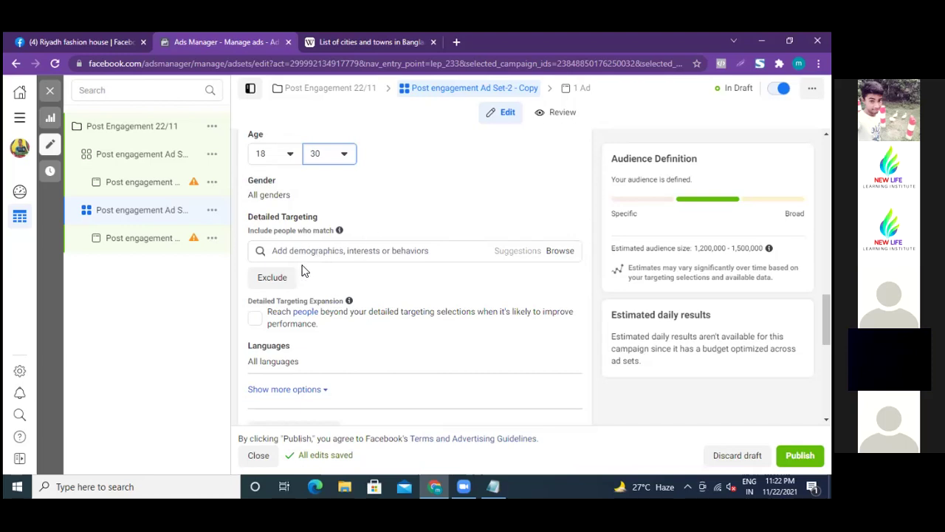
left_click(491, 485)
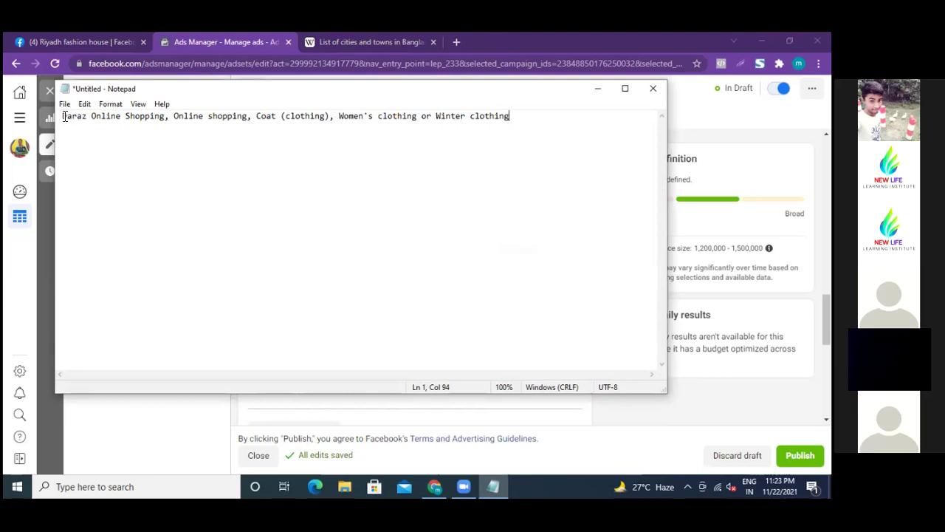
left_click_drag(64, 117, 165, 120)
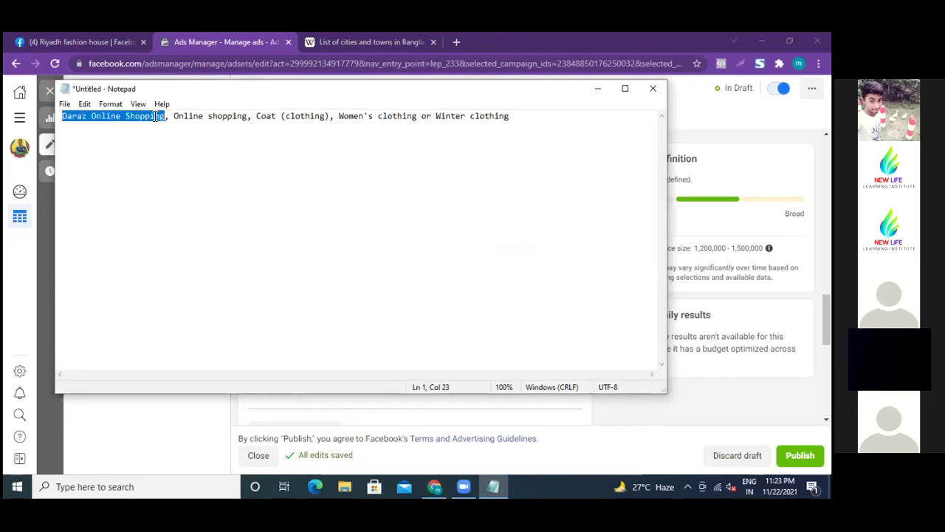
right_click(156, 116)
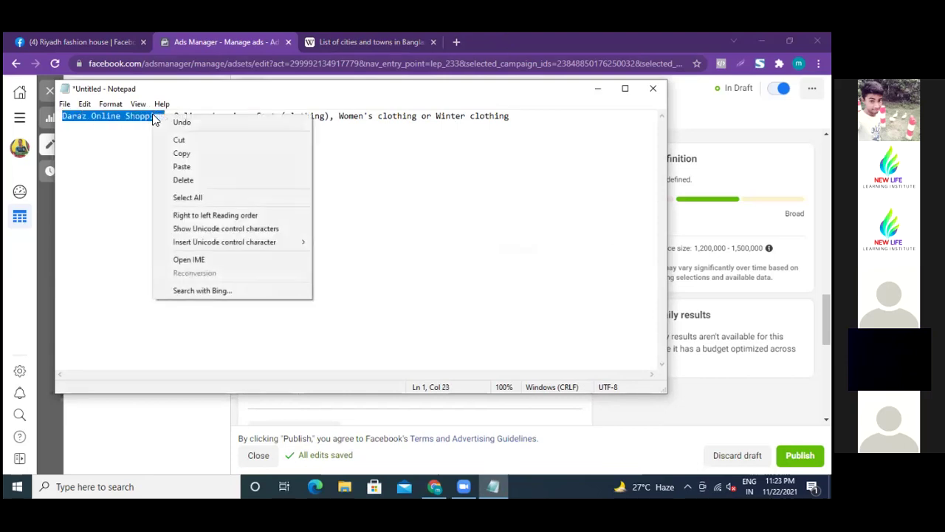
left_click(181, 154)
Return to Ads Manager and add the copied interest Daraz Online Shopping to the ad set's detailed targeting
left_click(598, 93)
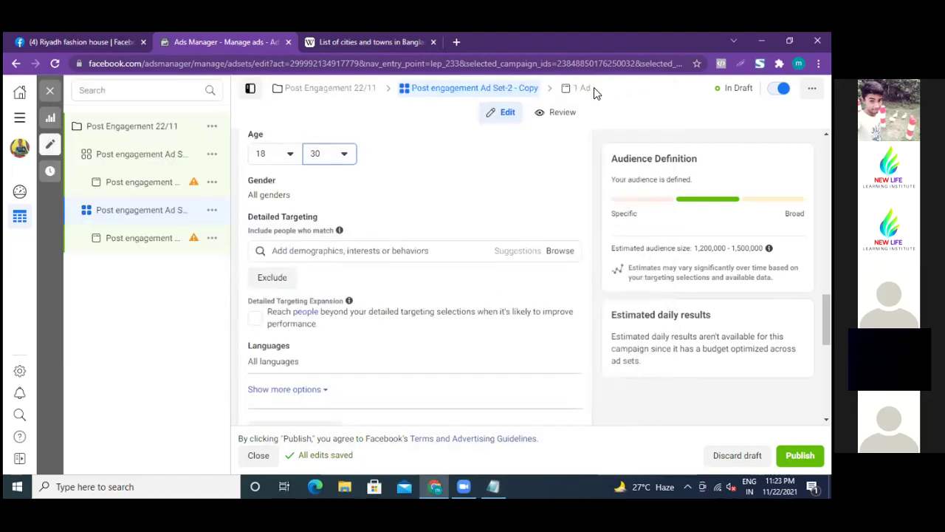
left_click(307, 251)
right_click(306, 250)
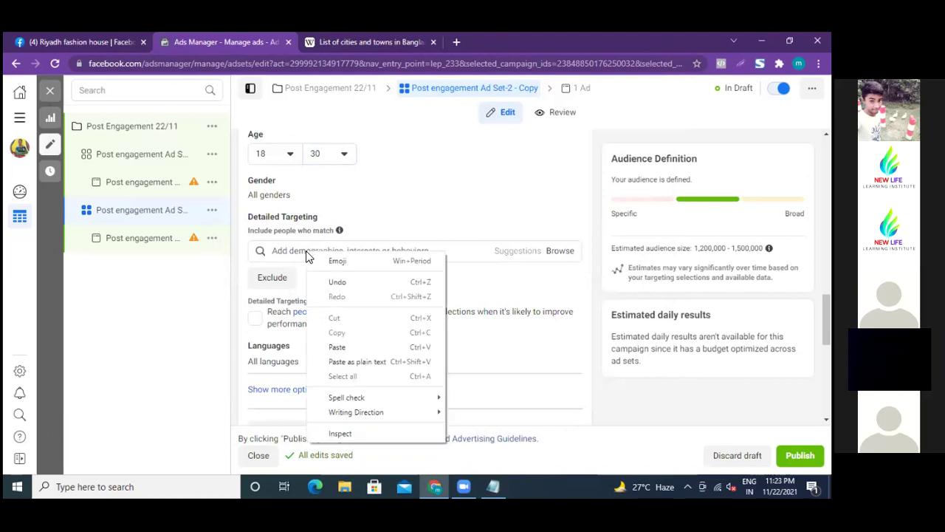
left_click(338, 347)
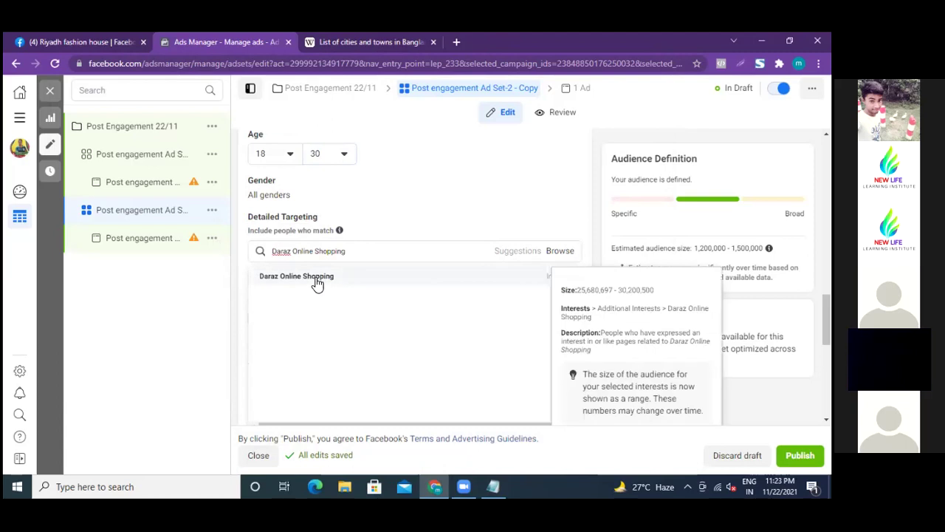
left_click(317, 279)
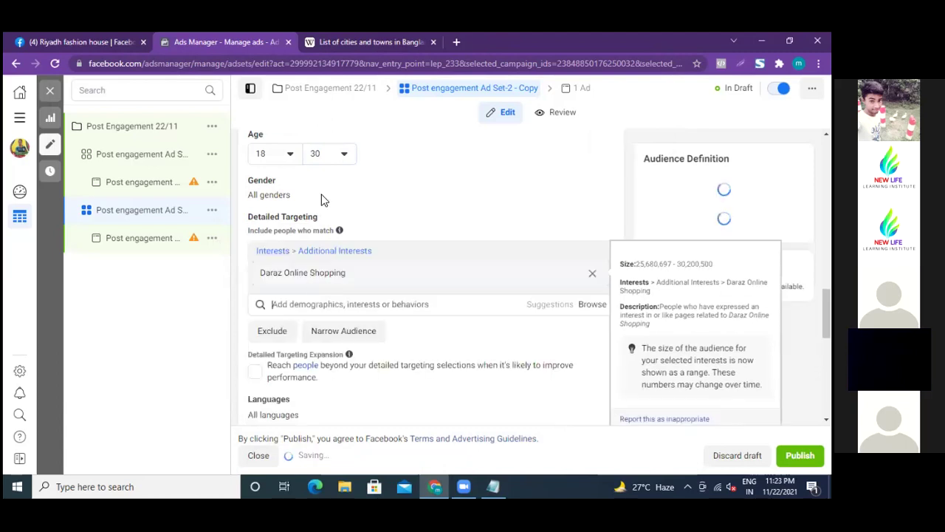
Switch to the Notepad document and copy the interest name Online shopping from the saved list
left_click(372, 42)
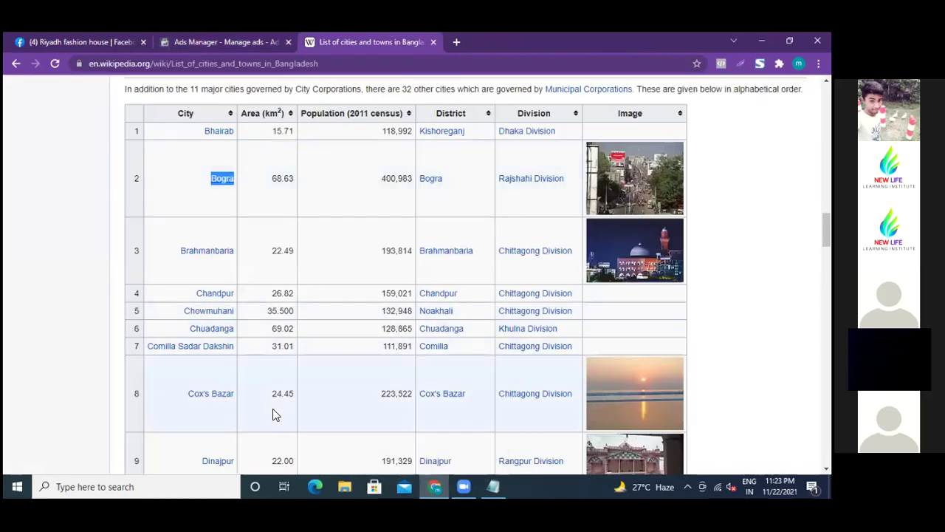
left_click(494, 486)
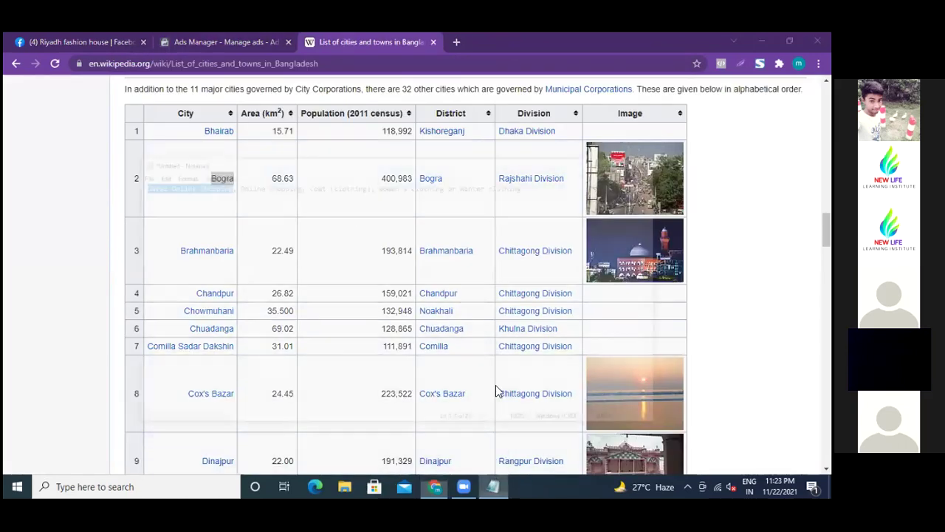
left_click_drag(174, 118, 248, 119)
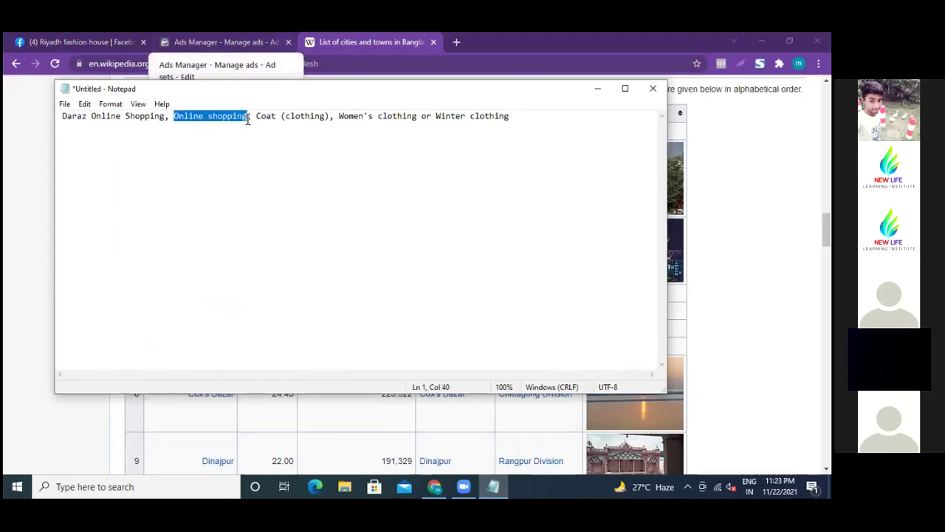
right_click(236, 117)
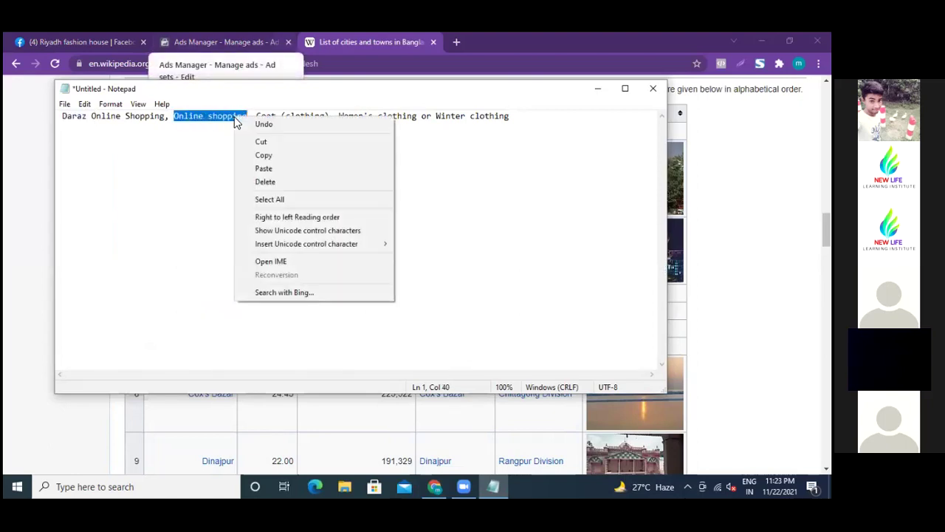
left_click(272, 155)
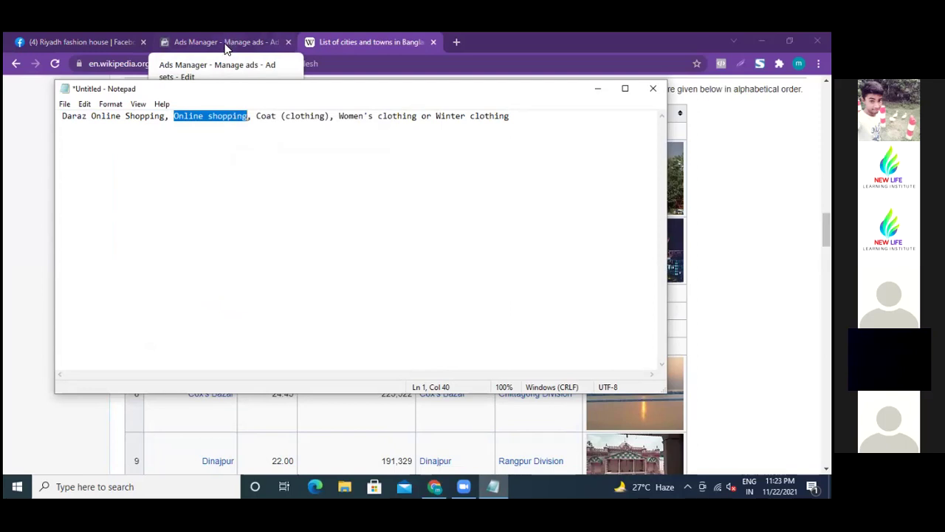
Go back to Ads Manager and add the interest Online shopping to the detailed targeting
left_click(225, 44)
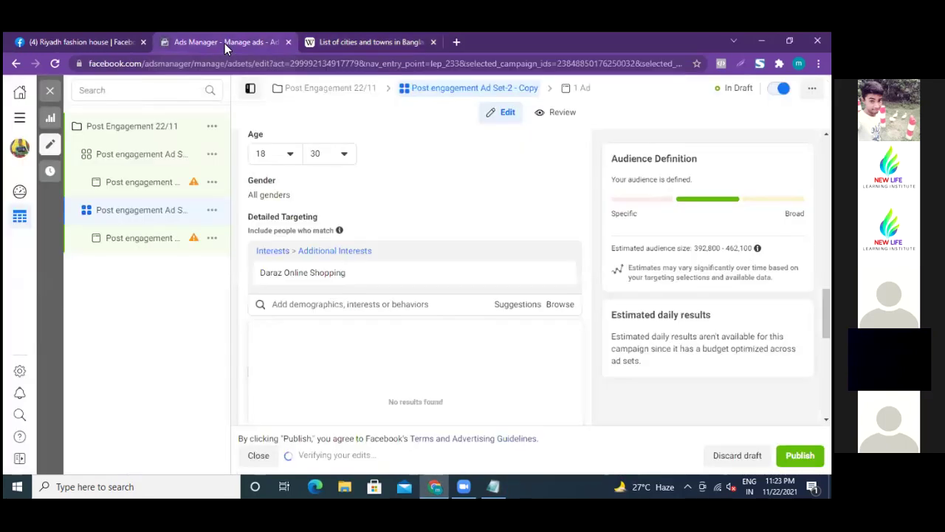
right_click(310, 304)
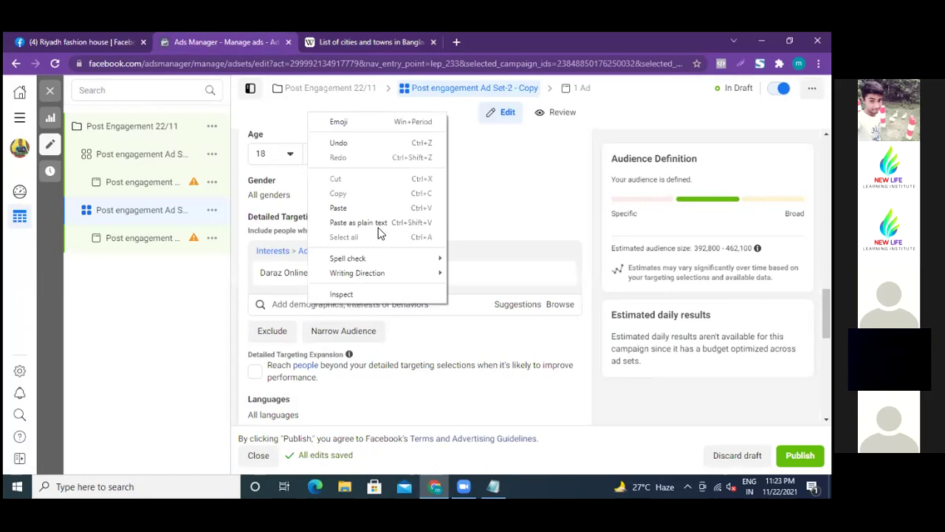
left_click(353, 208)
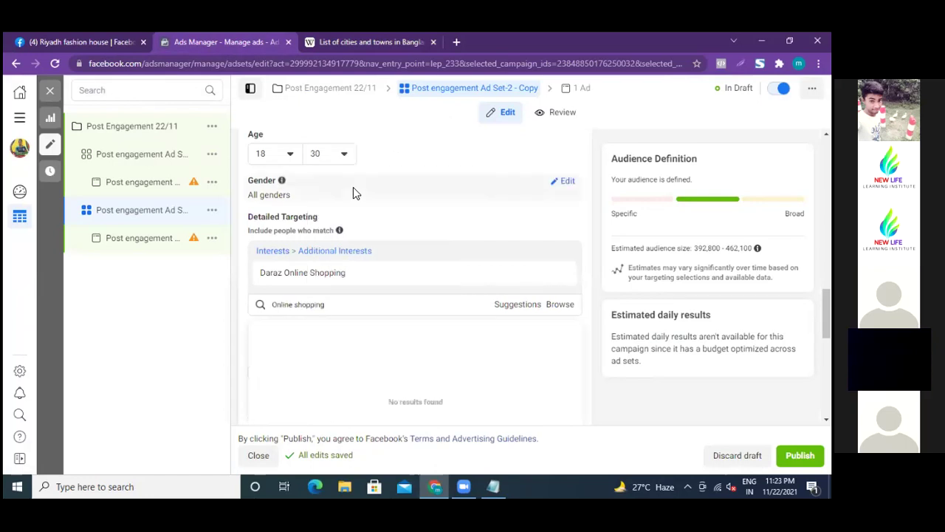
left_click(319, 331)
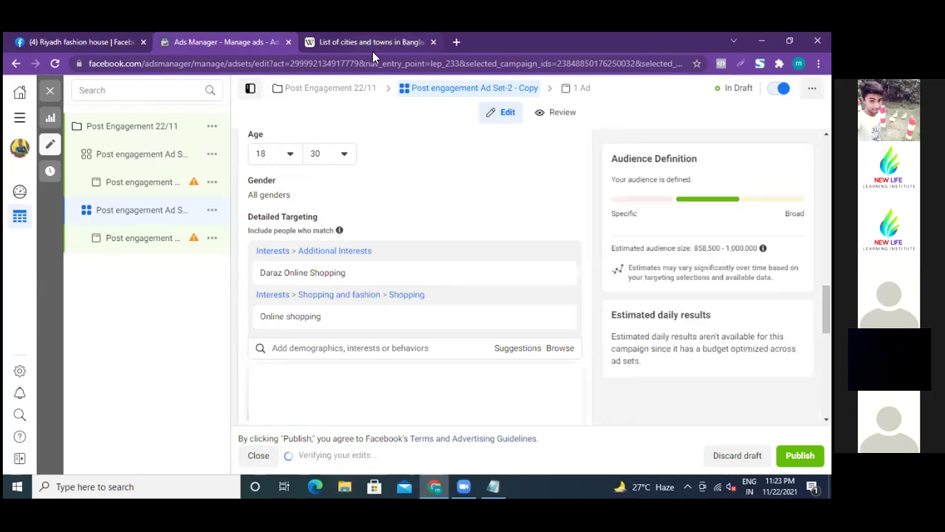
Switch to the Notepad document and copy the interest name Coat (clothing) from the saved list
left_click(367, 43)
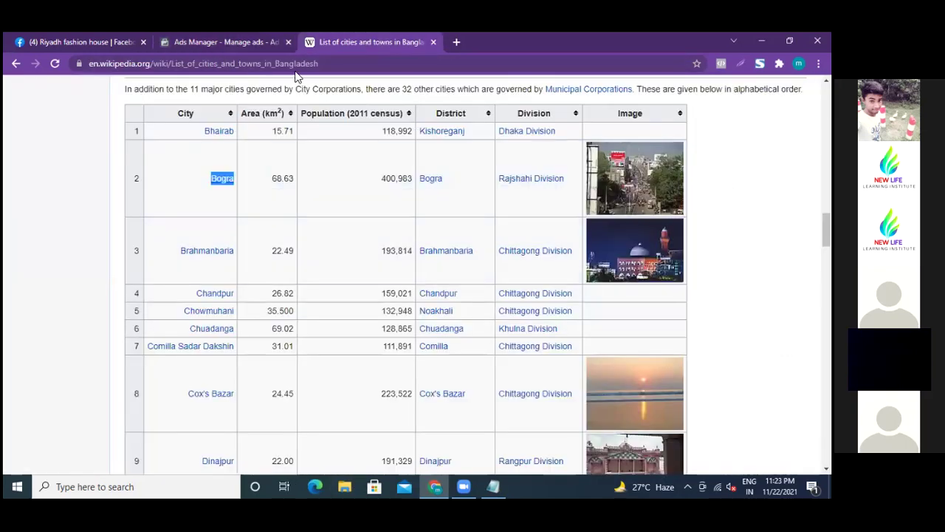
left_click(493, 486)
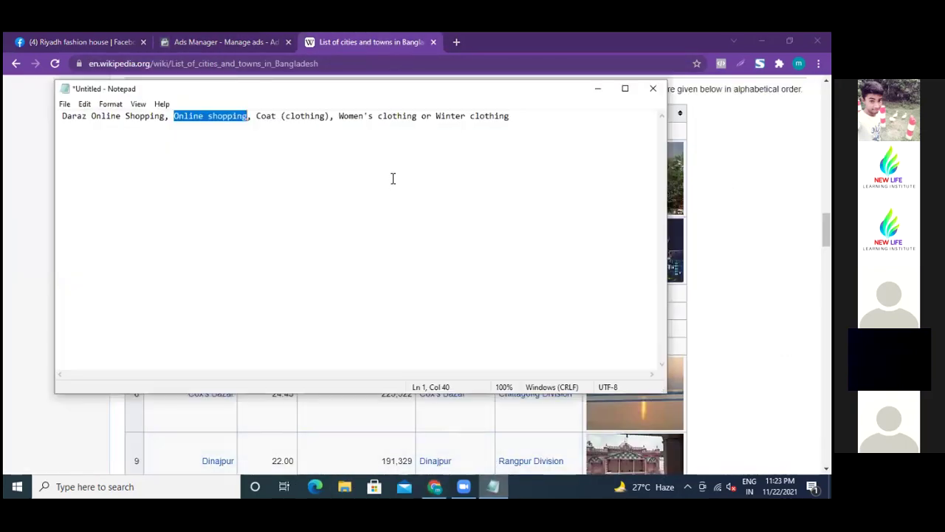
left_click_drag(257, 116, 331, 121)
right_click(323, 116)
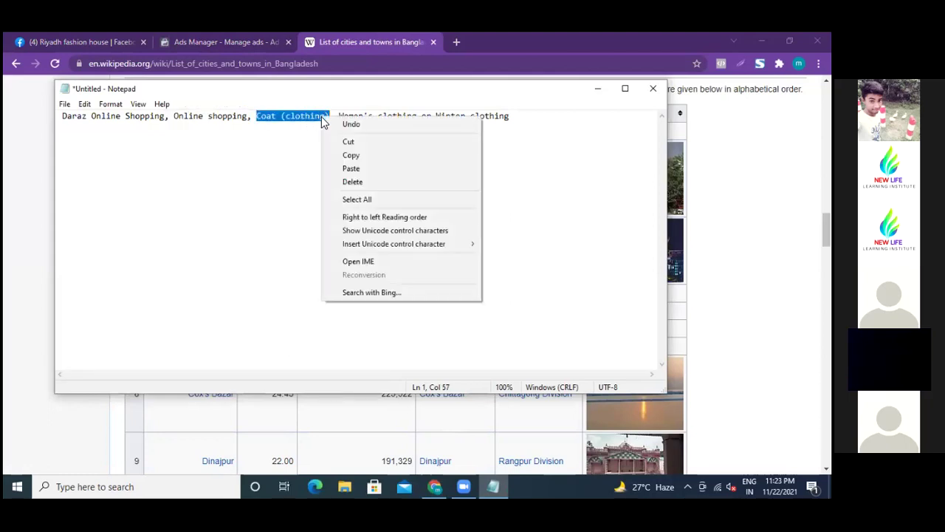
left_click(351, 157)
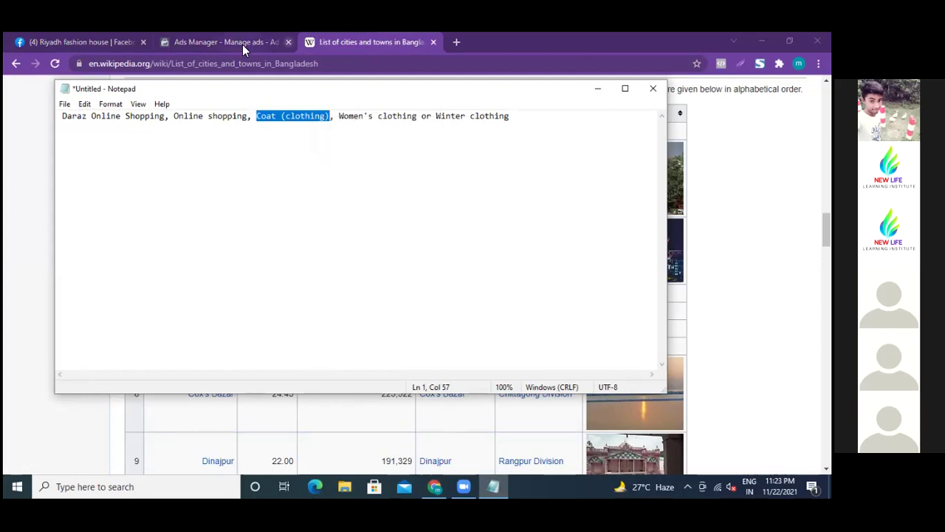
Go back to Ads Manager and add the interest Coat (clothing) to the detailed targeting
left_click(197, 42)
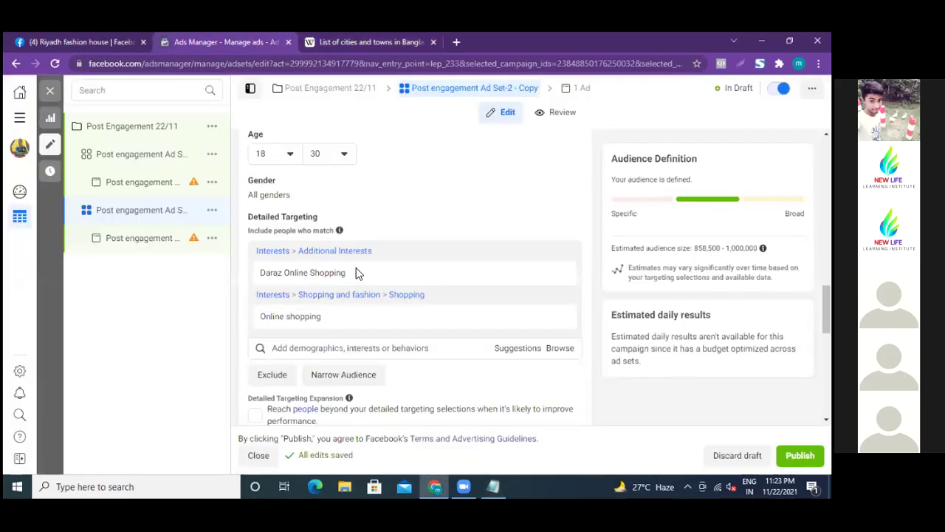
right_click(343, 348)
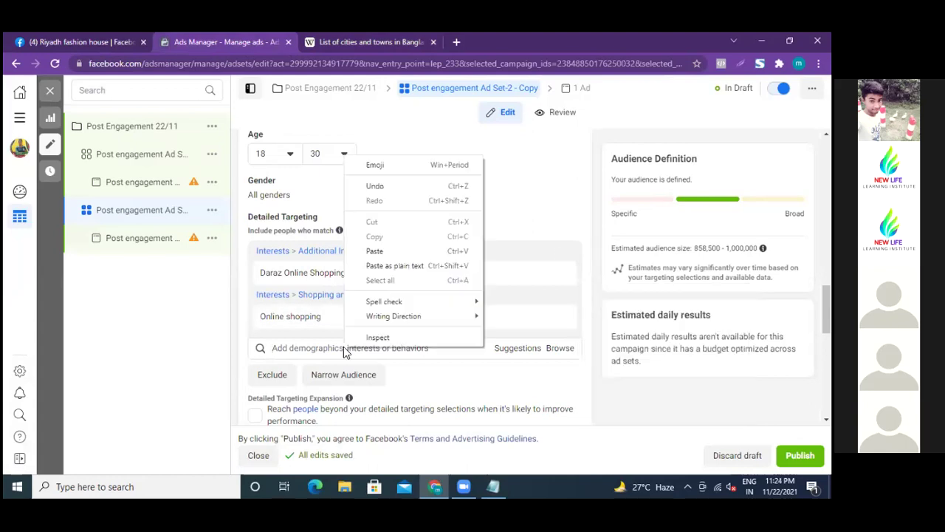
left_click(373, 251)
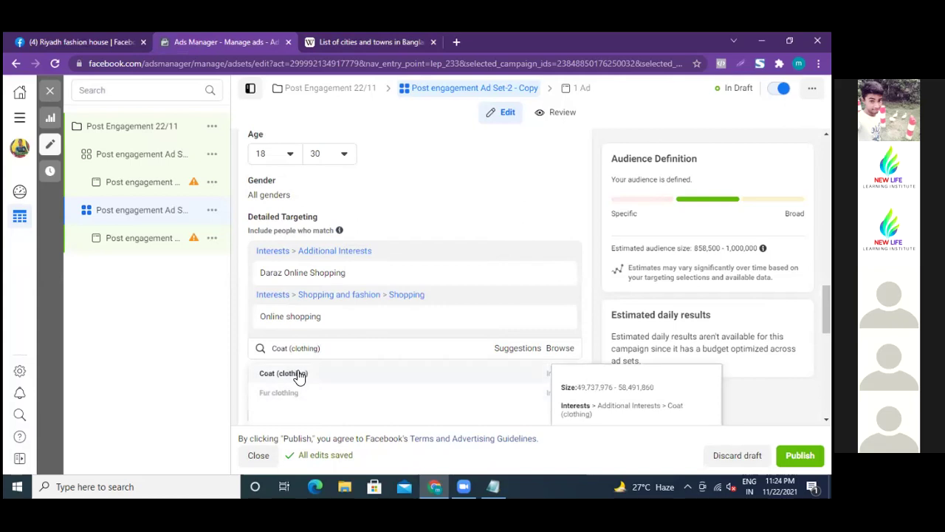
left_click(297, 374)
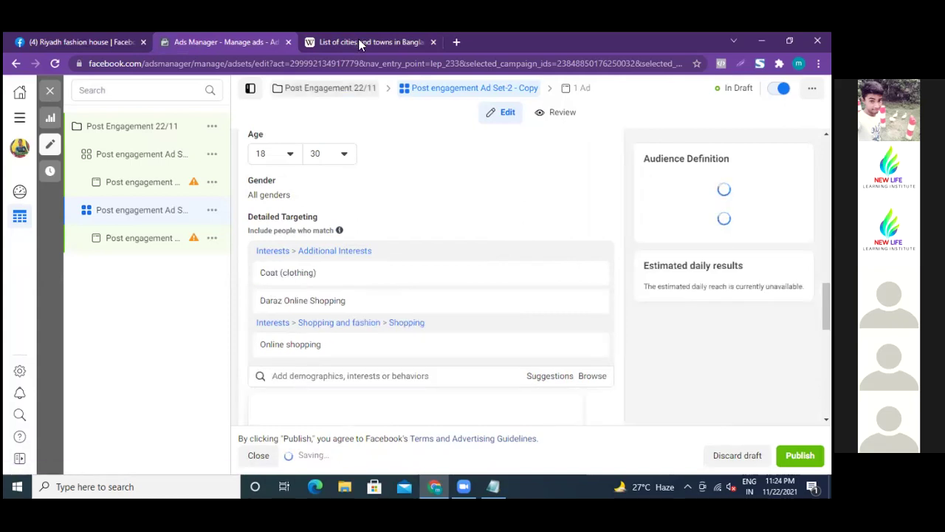
Close the Wikipedia city list and copy "Women's clothing or Winter clothing" from the Notepad document
left_click(433, 42)
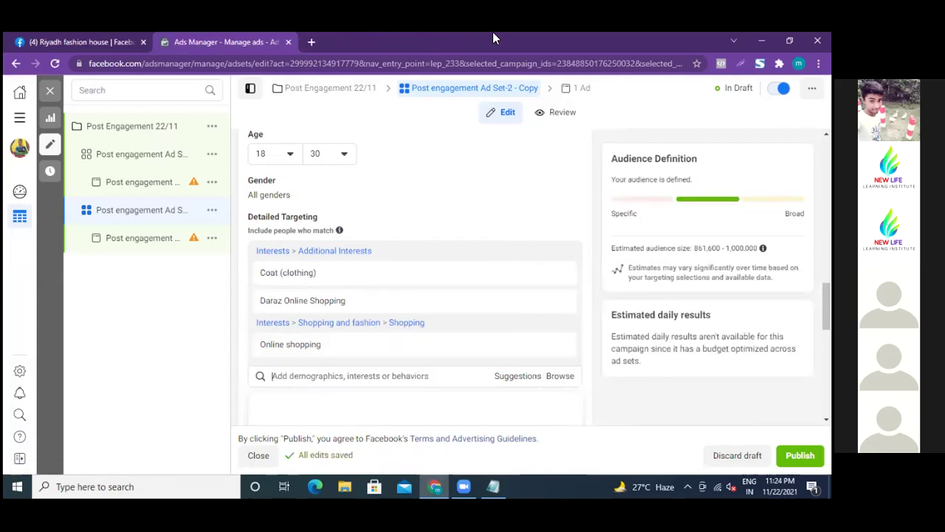
left_click(494, 486)
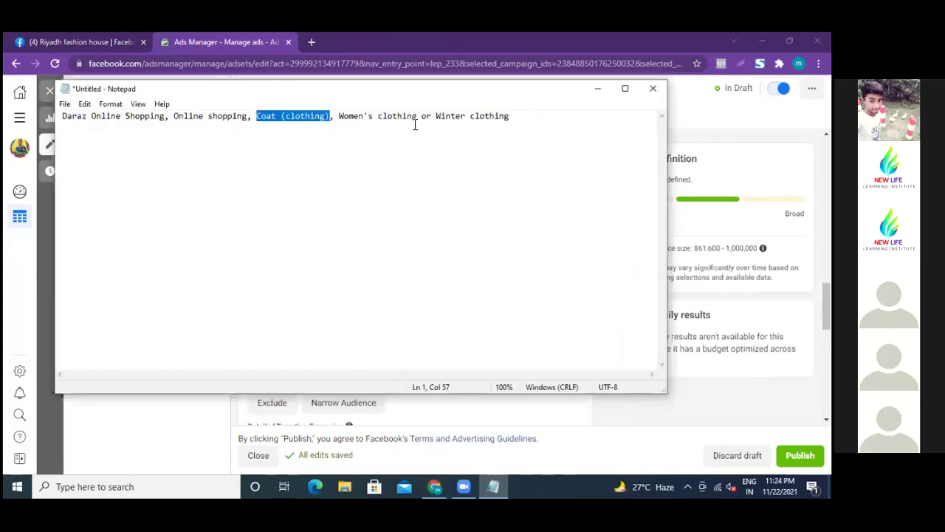
left_click_drag(339, 116, 511, 116)
right_click(474, 118)
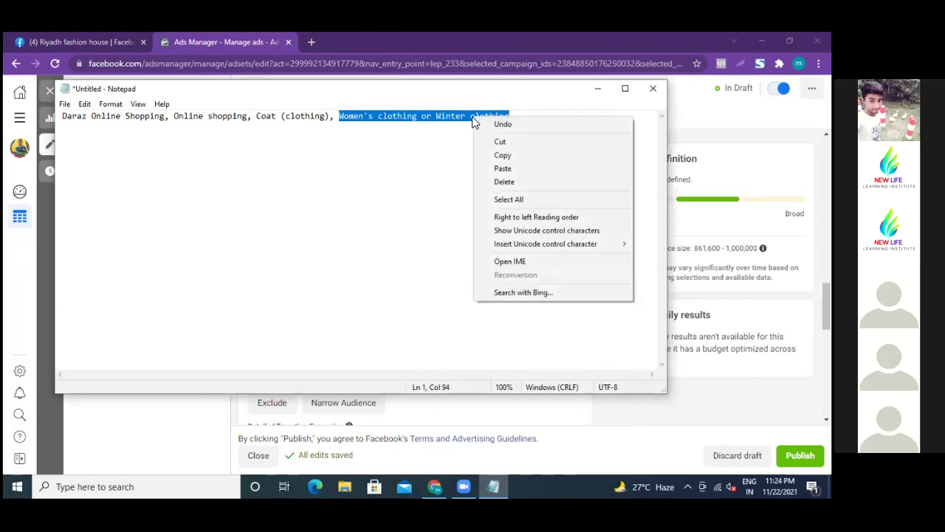
left_click(503, 155)
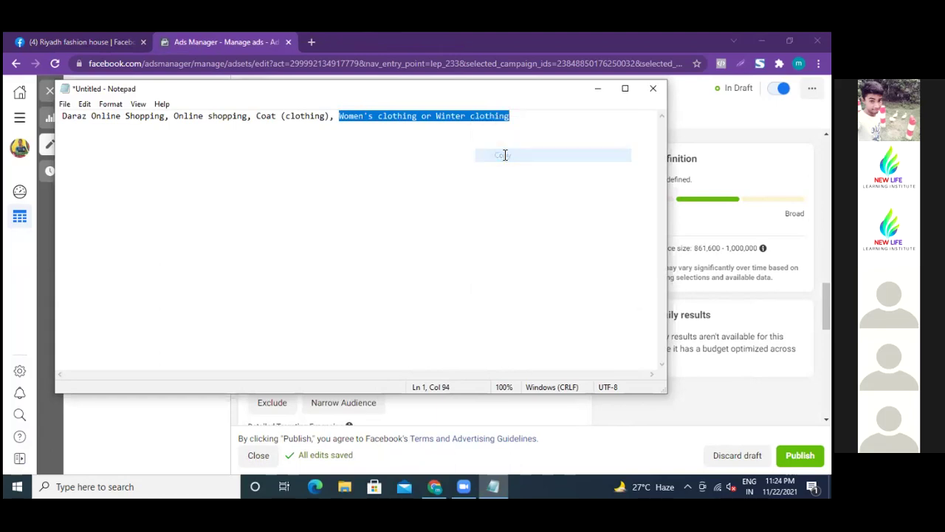
Return to Ads Manager, shorten the pasted search text to "Women's clothin" and add the interest Women's clothing to the detailed targeting
left_click(96, 40)
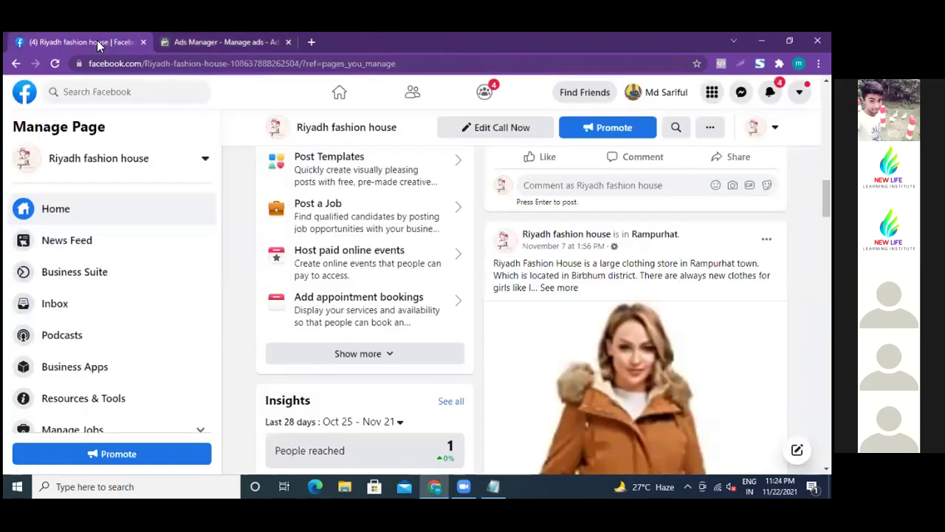
left_click(209, 41)
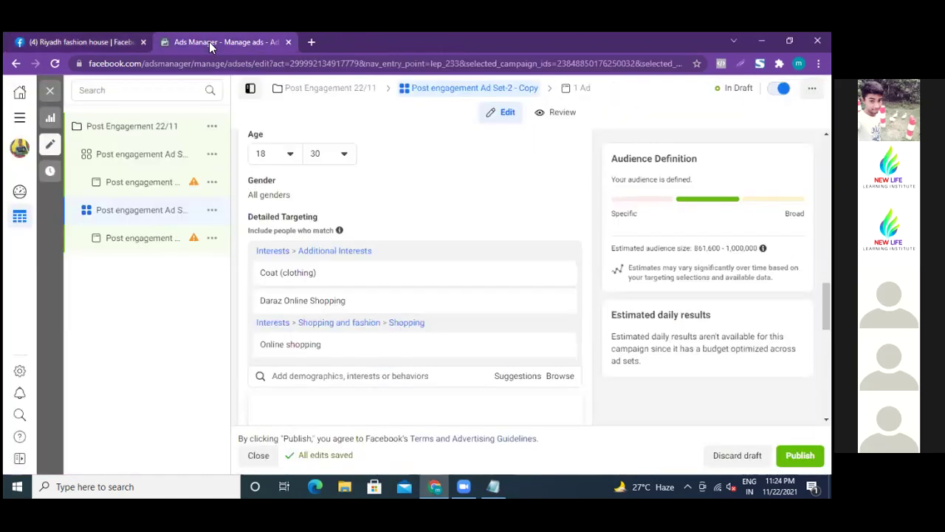
right_click(322, 377)
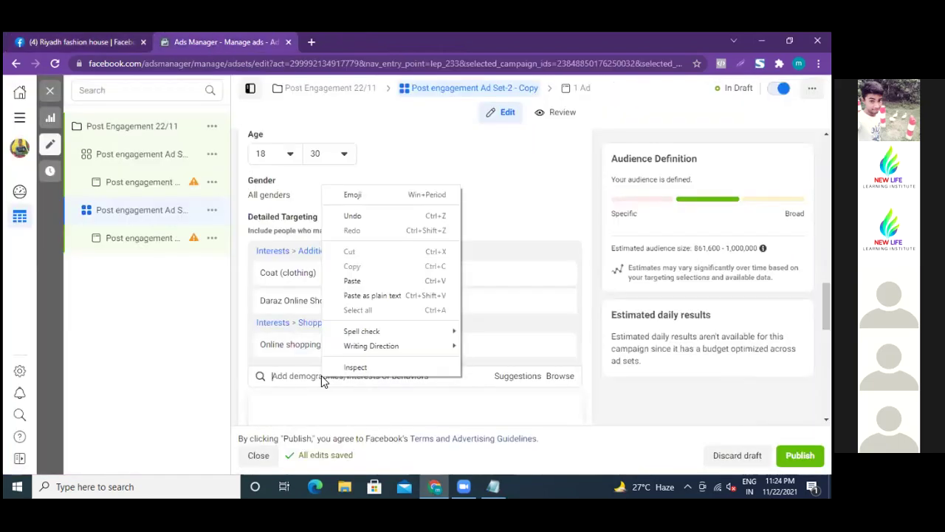
left_click(353, 281)
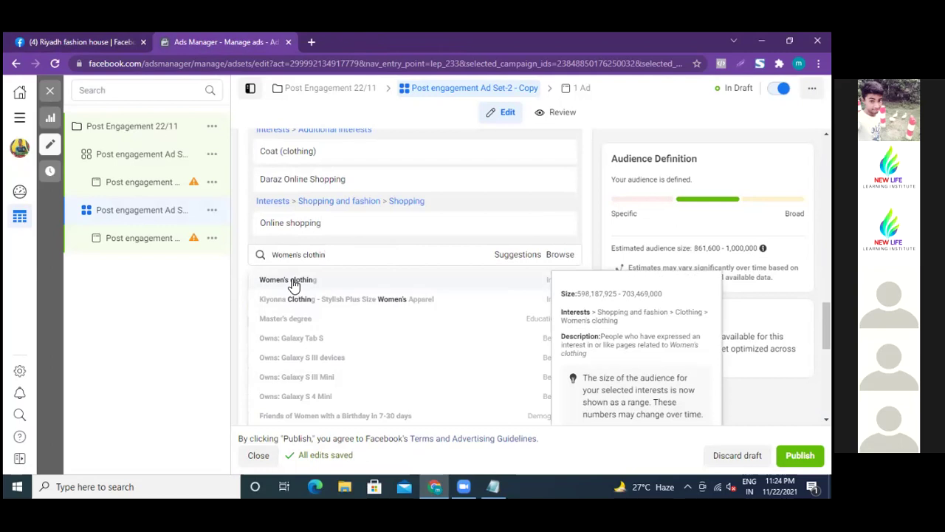
left_click(288, 280)
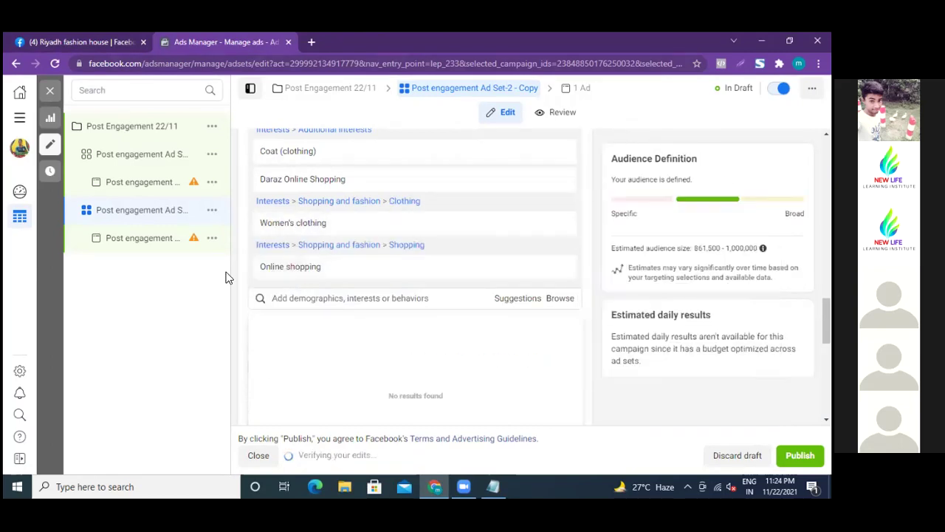
Open the ad inside the copied ad set and rename it as Post engagement Ad-2
scroll(241, 318, "down", 3)
scroll(240, 318, "down", 2)
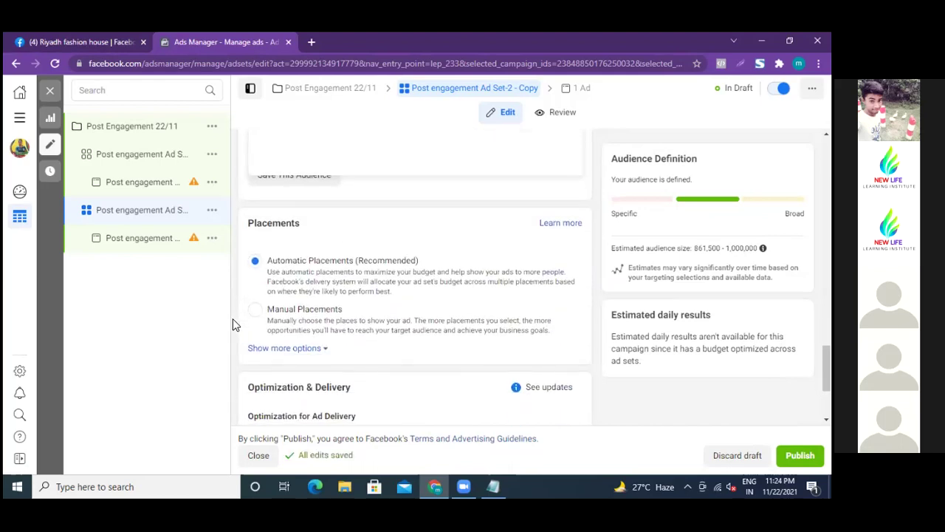
scroll(232, 323, "down", 2)
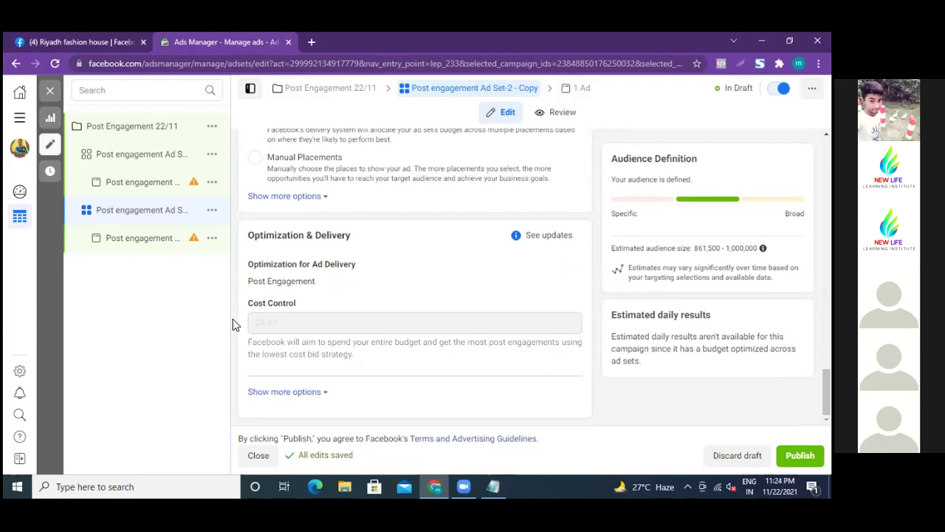
left_click(152, 245)
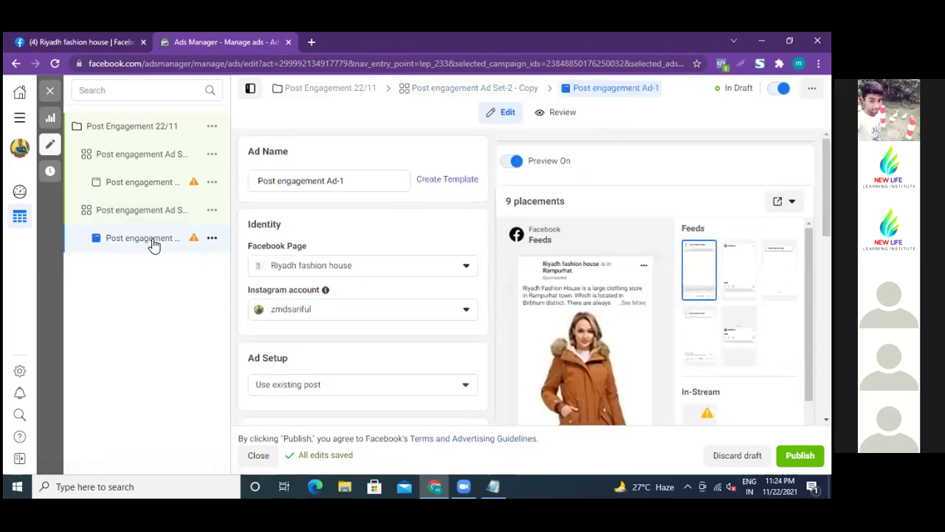
mouse_move(620, 359)
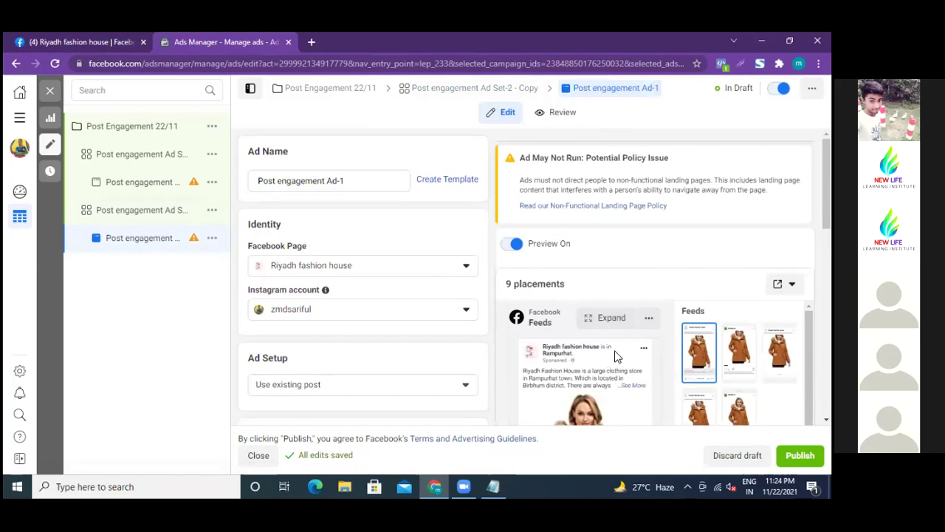
left_click(346, 180)
type("2")
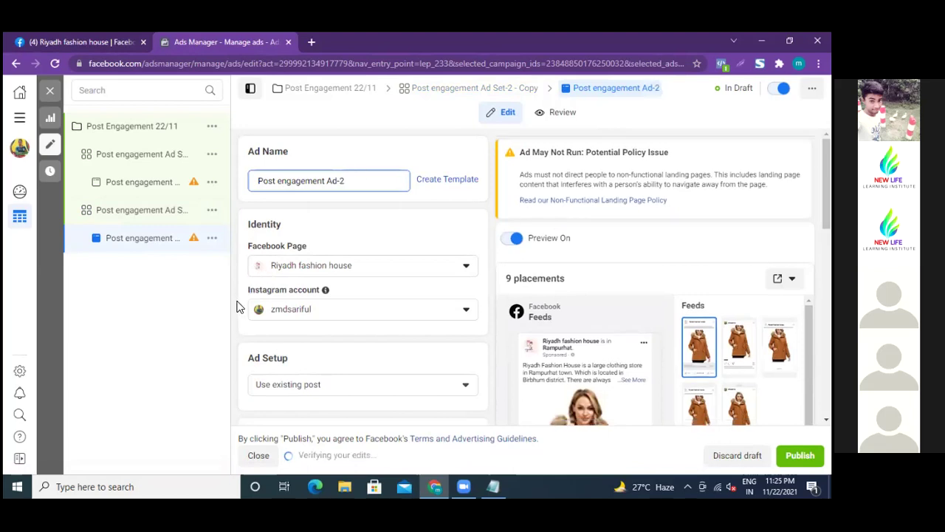
Change the Facebook post used by Post engagement Ad-2 to the photo post created on Nov 8, 2021
scroll(237, 306, "down", 2)
scroll(237, 306, "down", 1)
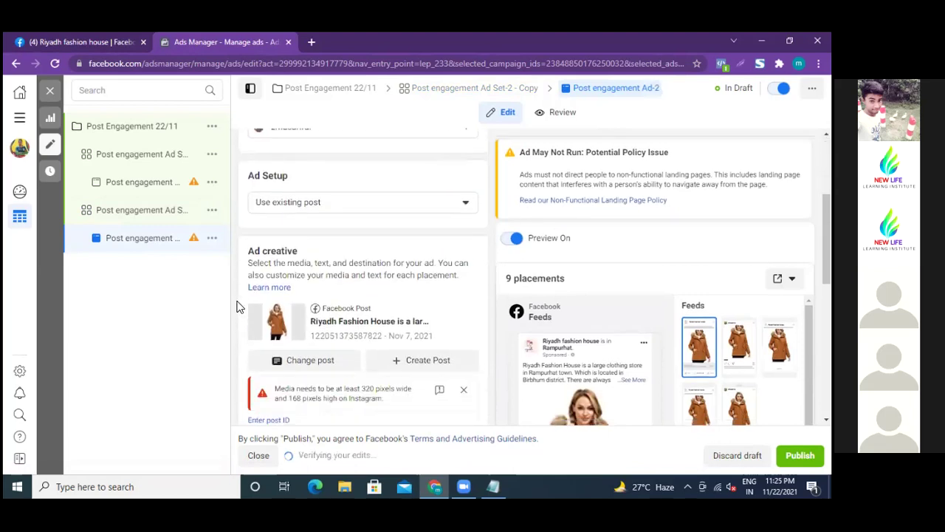
left_click(302, 362)
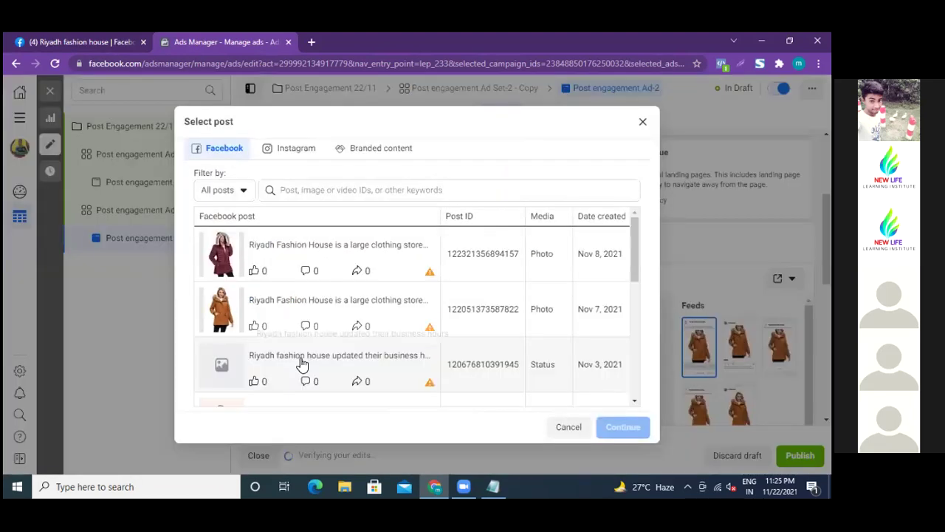
left_click(307, 244)
left_click(631, 428)
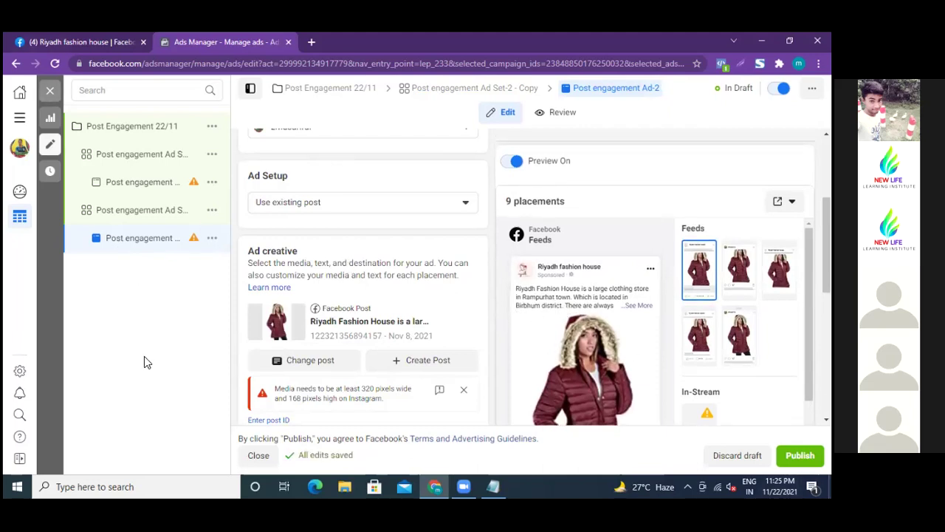
Leave the ad editor and review the campaign list, then the ad sets and ads under Post Engagement 22/11
left_click(15, 67)
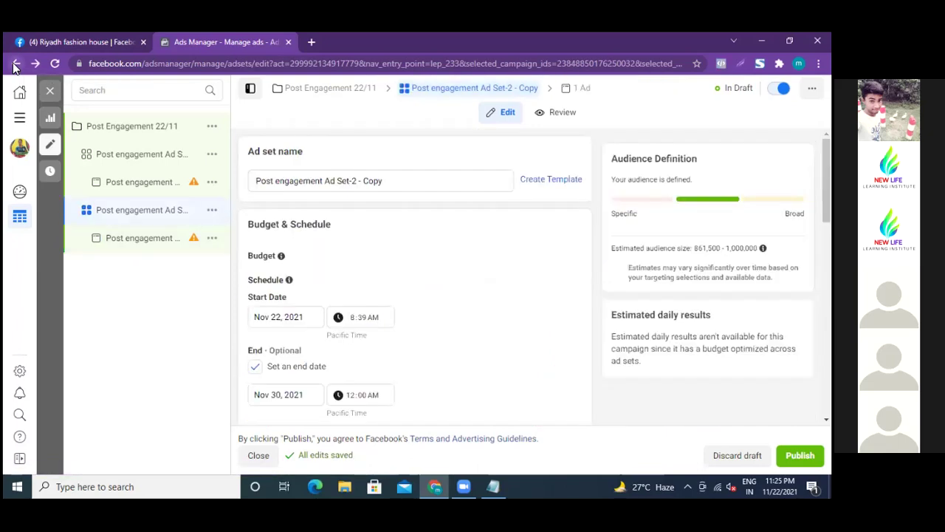
left_click(15, 66)
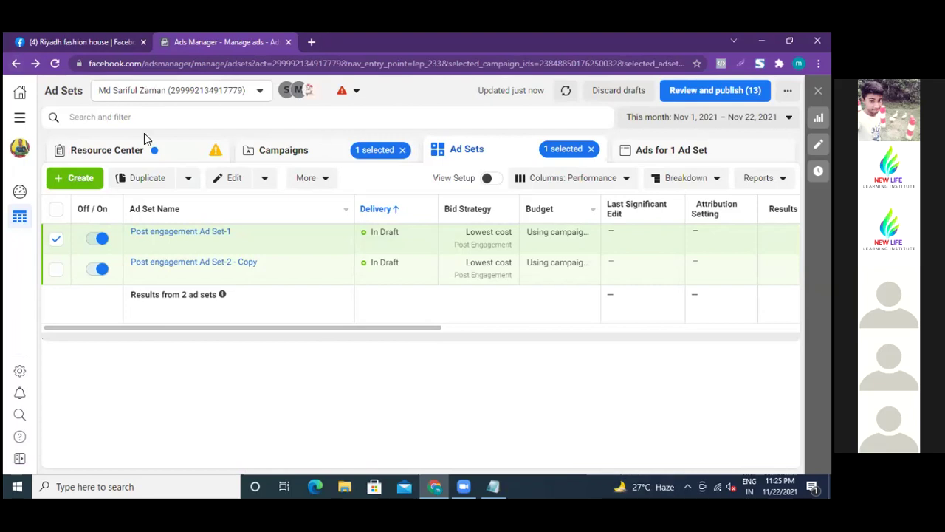
left_click(109, 151)
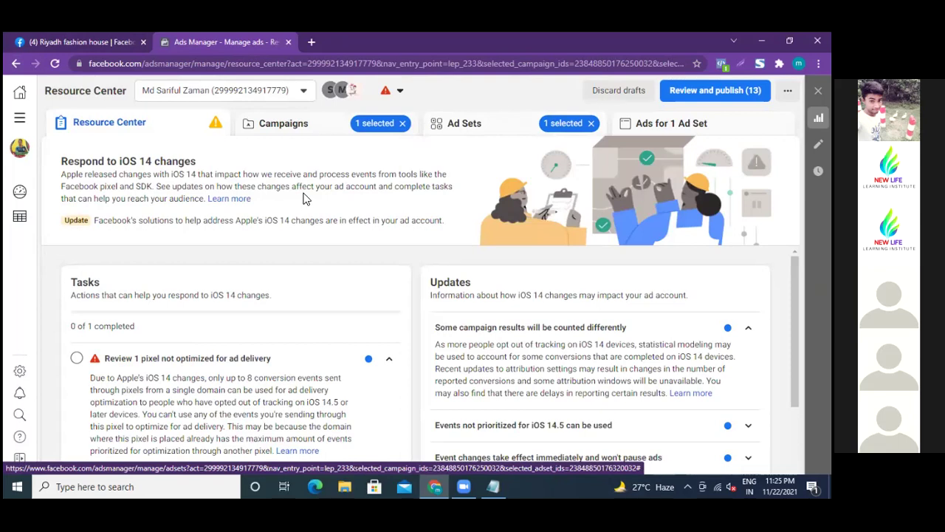
left_click(295, 127)
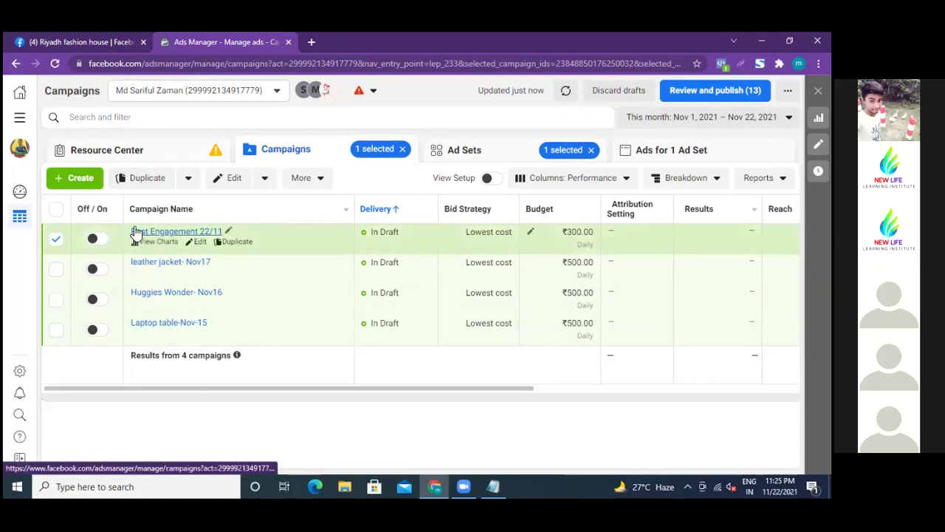
left_click(480, 153)
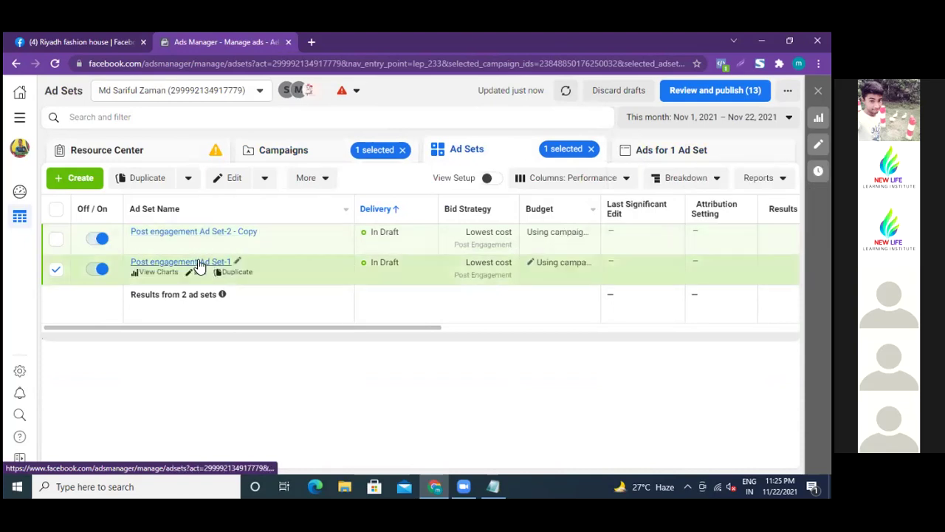
left_click(649, 153)
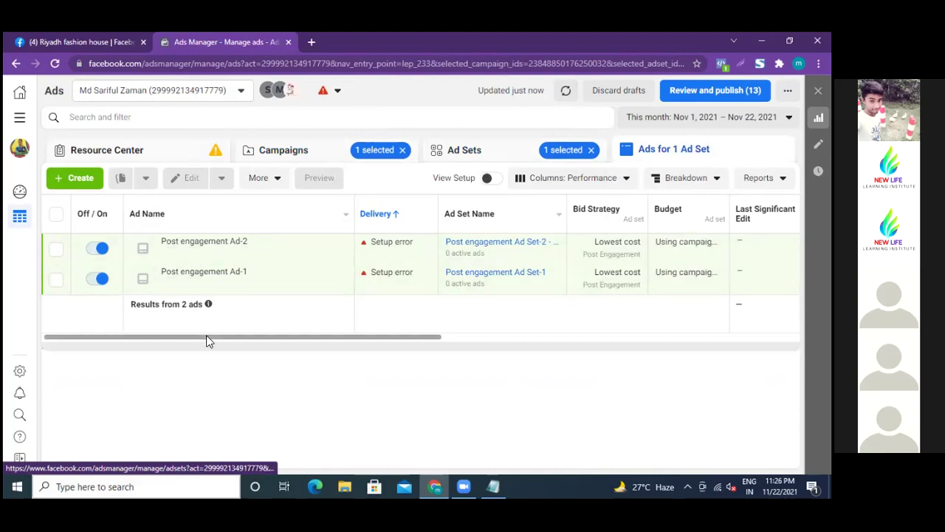
left_click(473, 155)
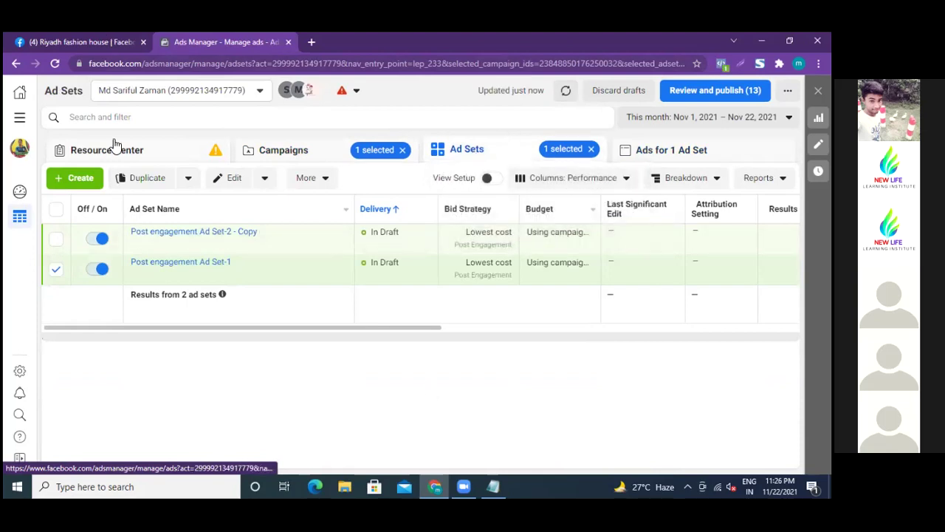
left_click(188, 263)
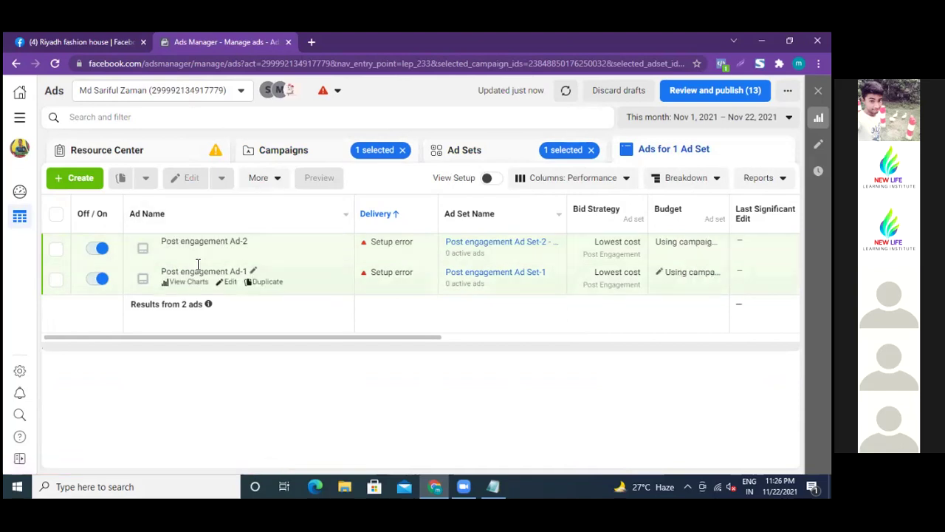
left_click(15, 67)
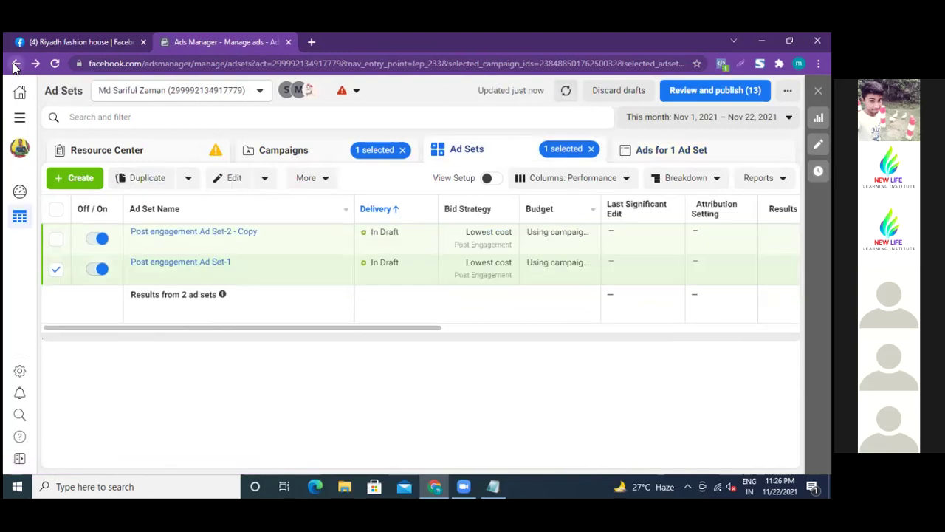
Open Post engagement Ad Set-1 for editing and examine its saved audience's location, age, gender, interests and targeting expansion
left_click(199, 273)
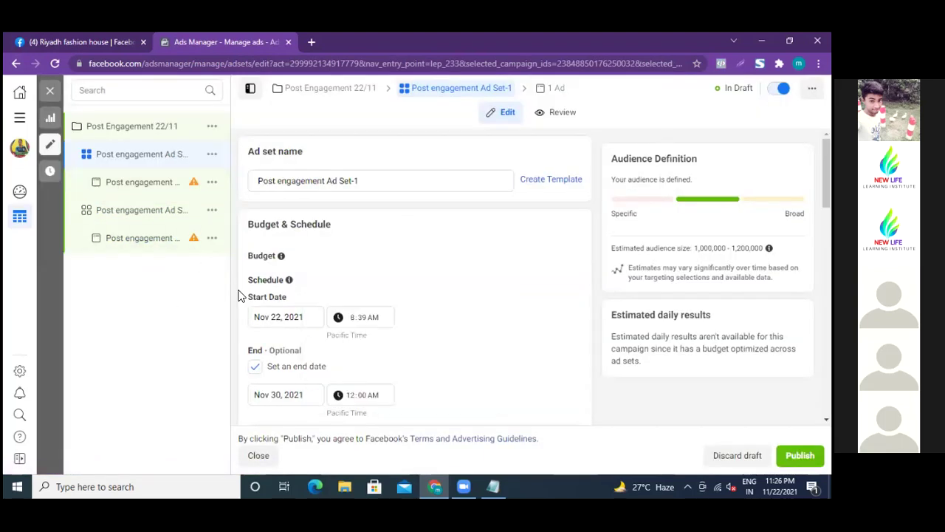
scroll(238, 296, "down", 2)
scroll(239, 295, "down", 3)
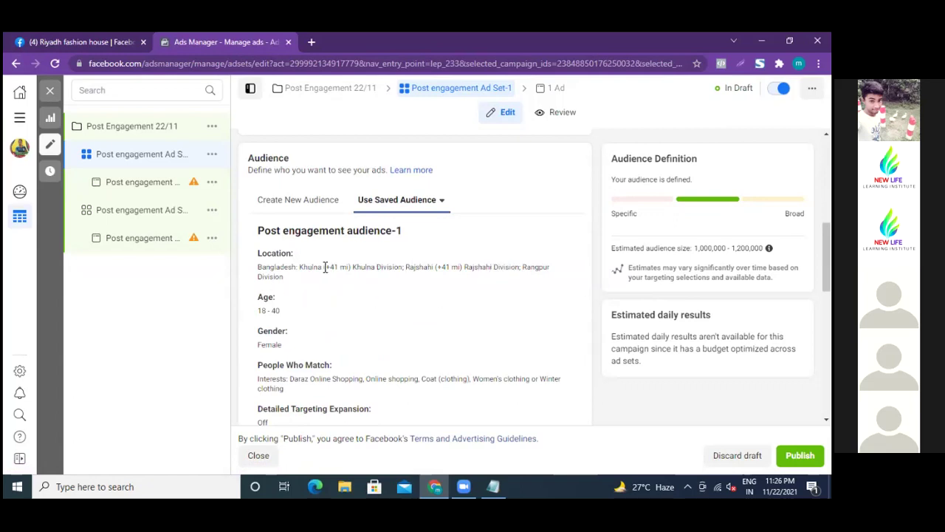
scroll(431, 267, "down", 1)
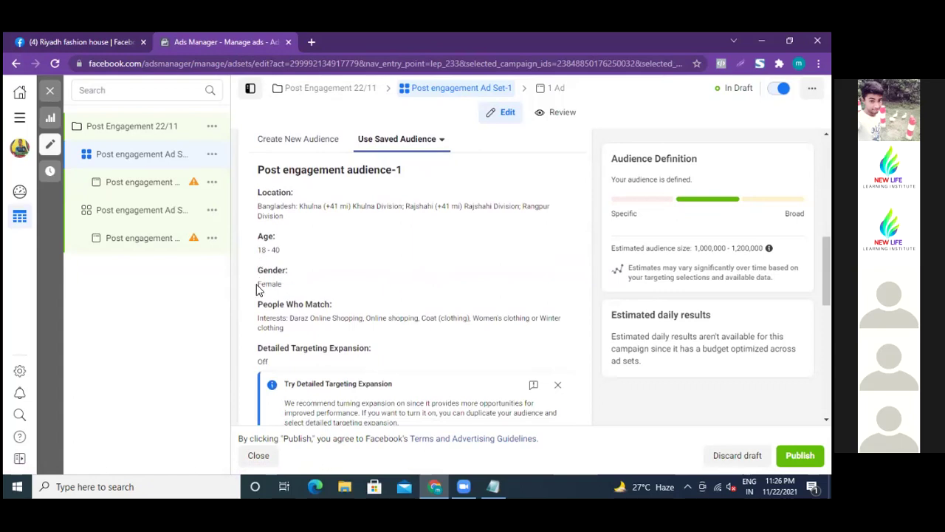
left_click(307, 288, "shift")
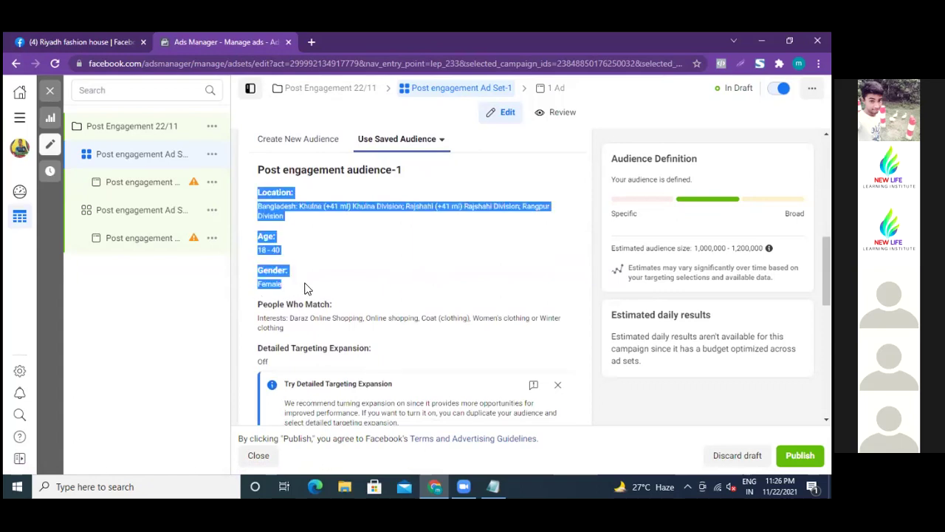
left_click(362, 276)
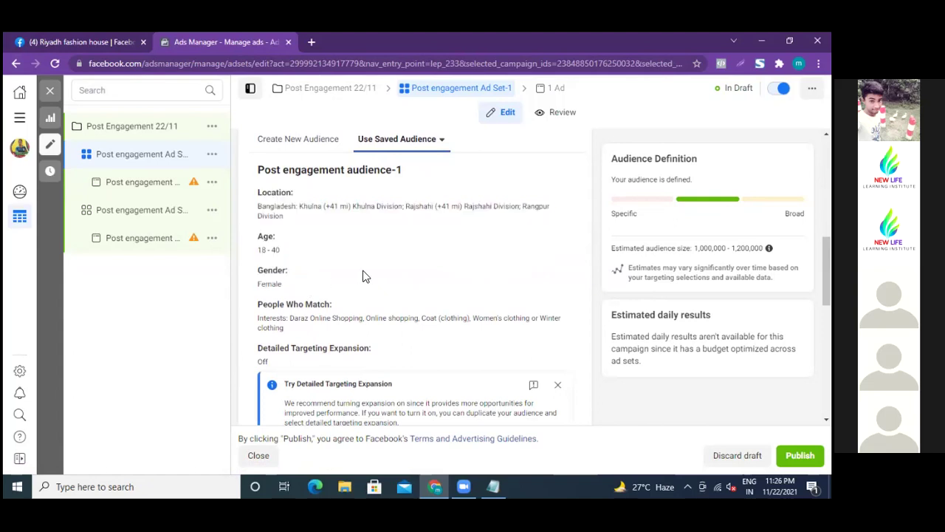
scroll(363, 276, "down", 3)
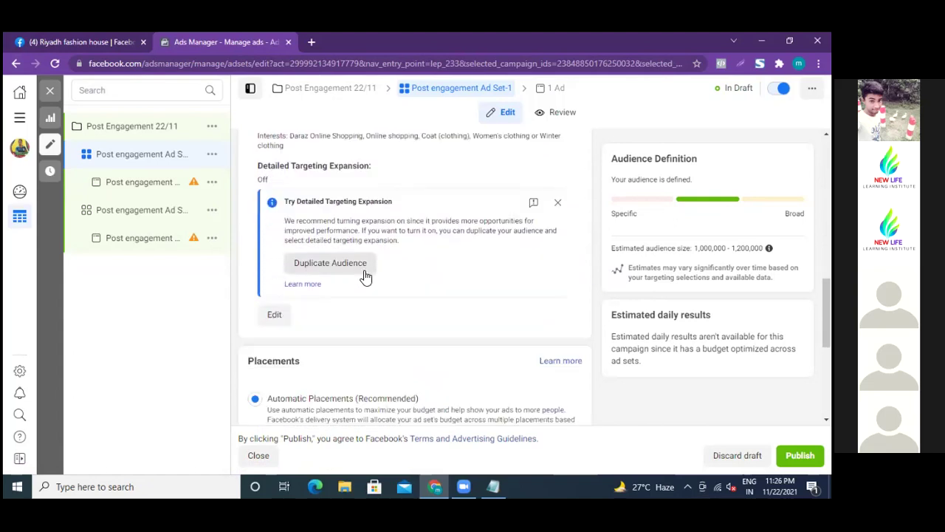
scroll(351, 288, "up", 3)
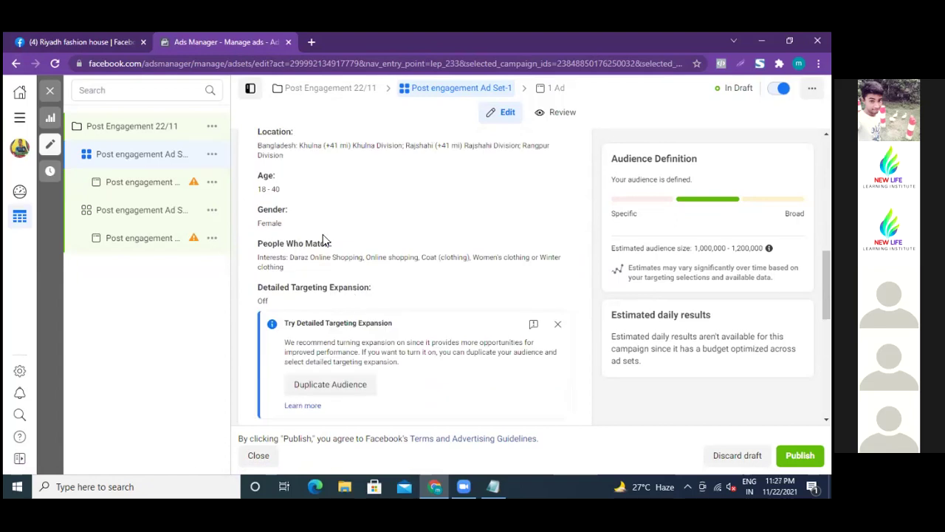
scroll(322, 242, "up", 2)
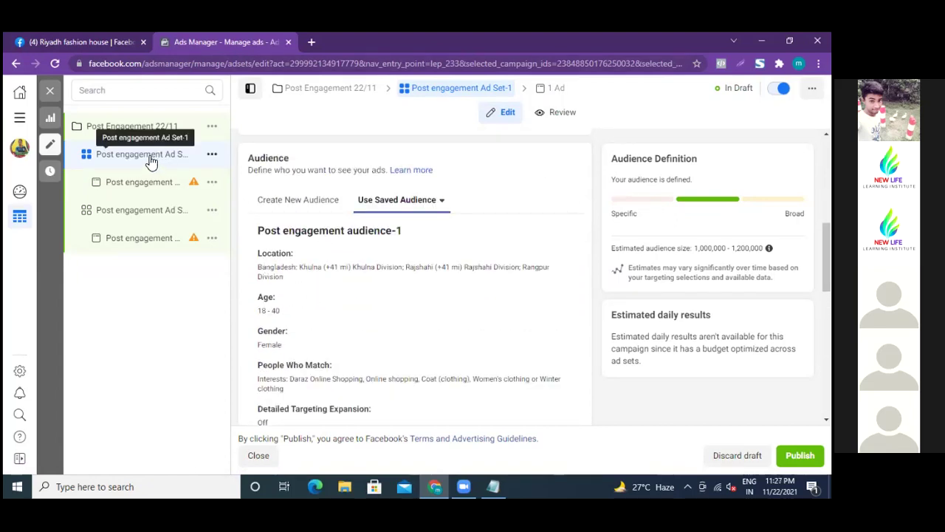
Compare the locations, age, gender and interests of Post engagement Ad Set-2 - Copy with those of Post engagement Ad Set-1
left_click(153, 214)
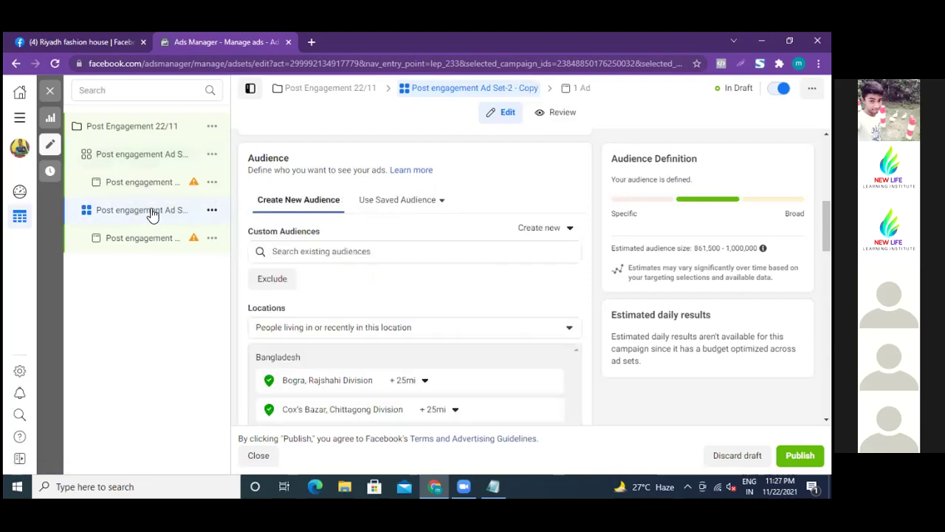
scroll(236, 292, "down", 1)
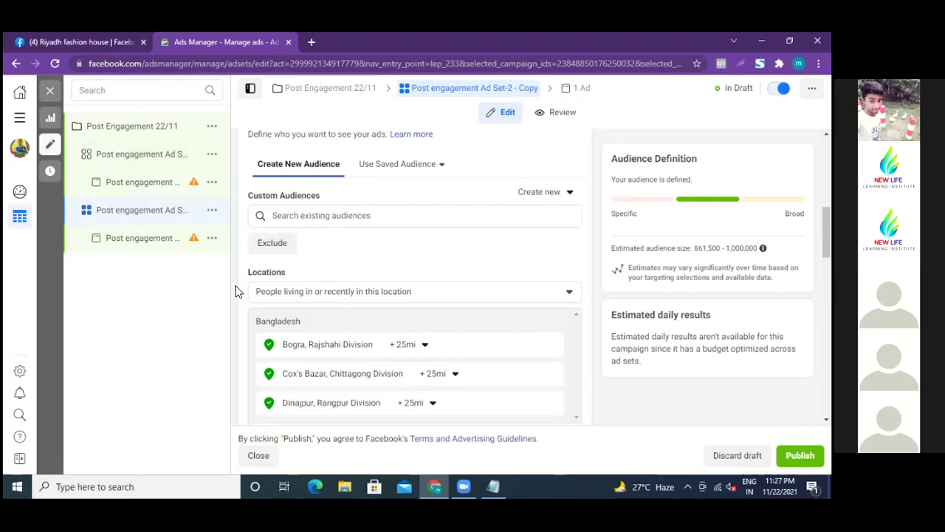
scroll(237, 292, "down", 2)
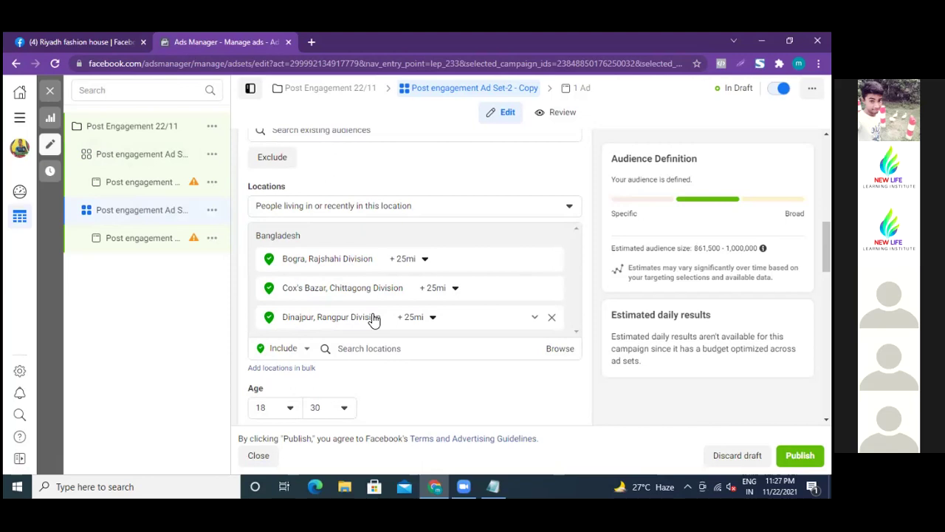
scroll(240, 316, "down", 3)
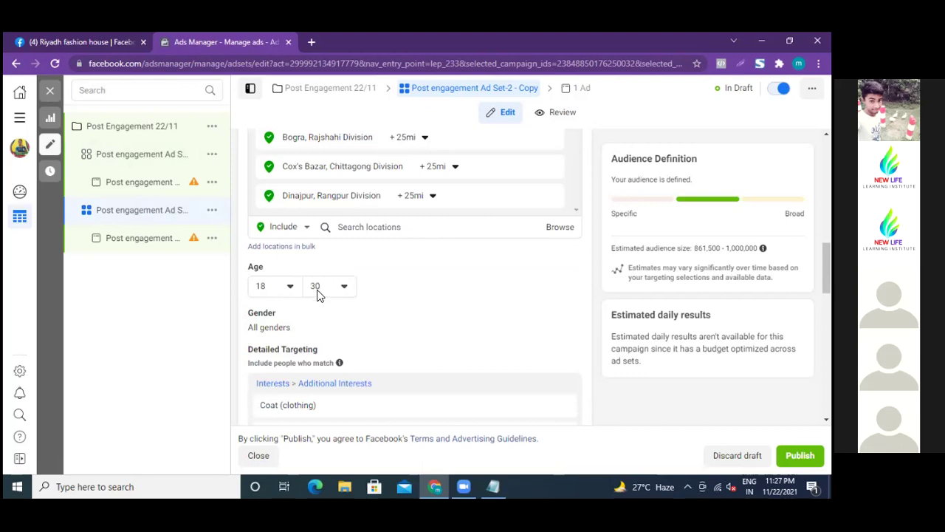
scroll(232, 291, "down", 2)
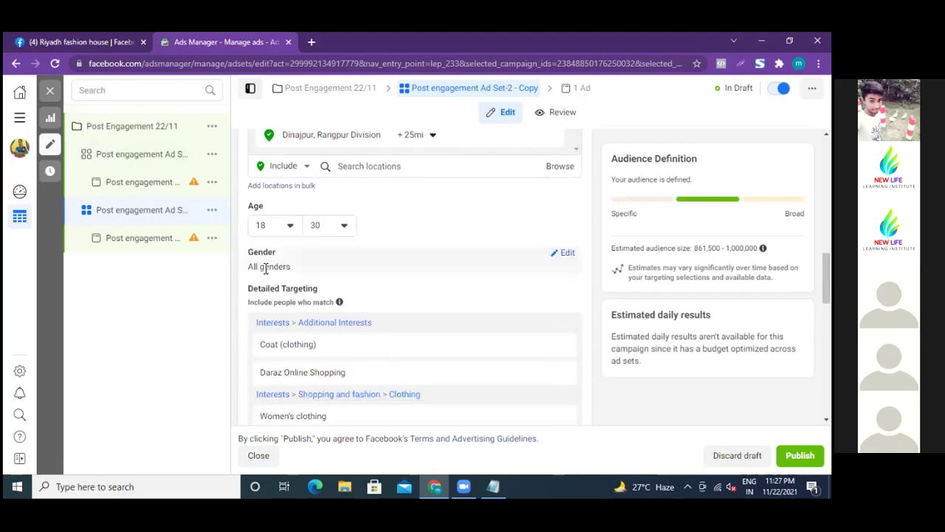
left_click(130, 159)
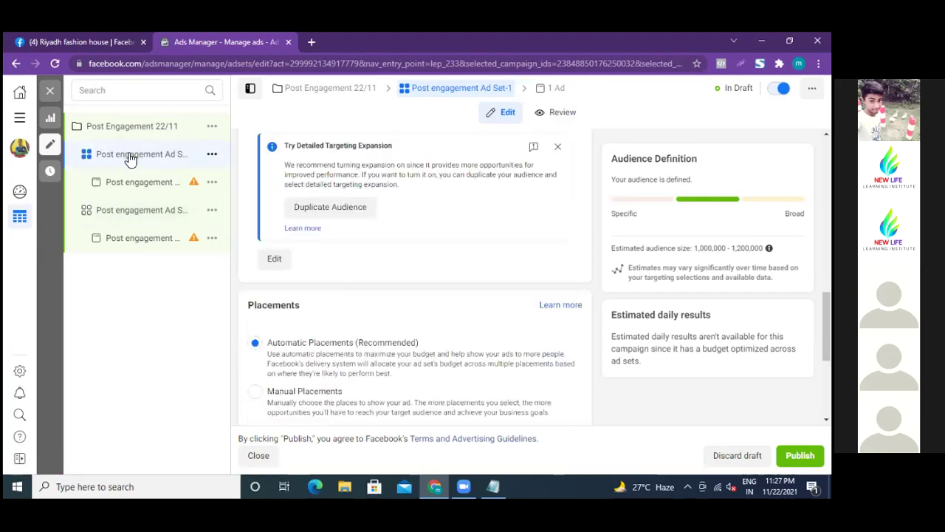
scroll(246, 310, "up", 3)
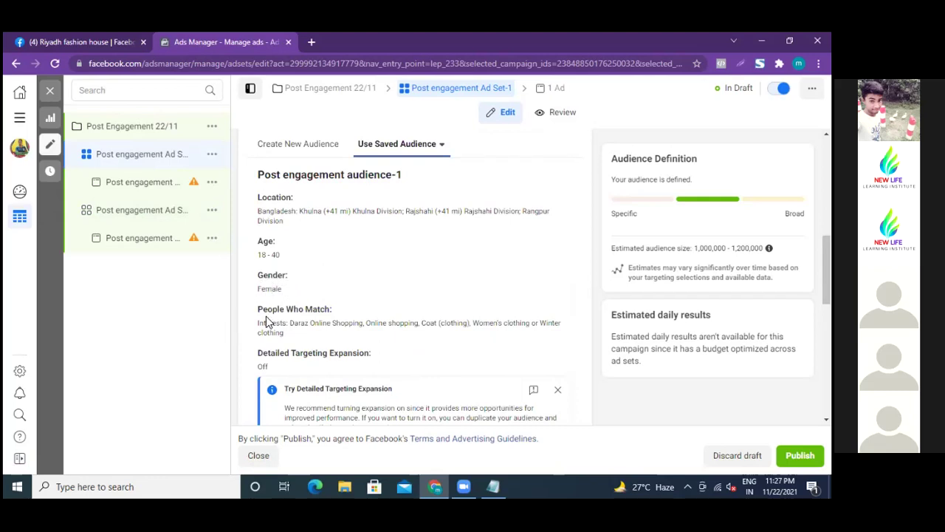
left_click(144, 213)
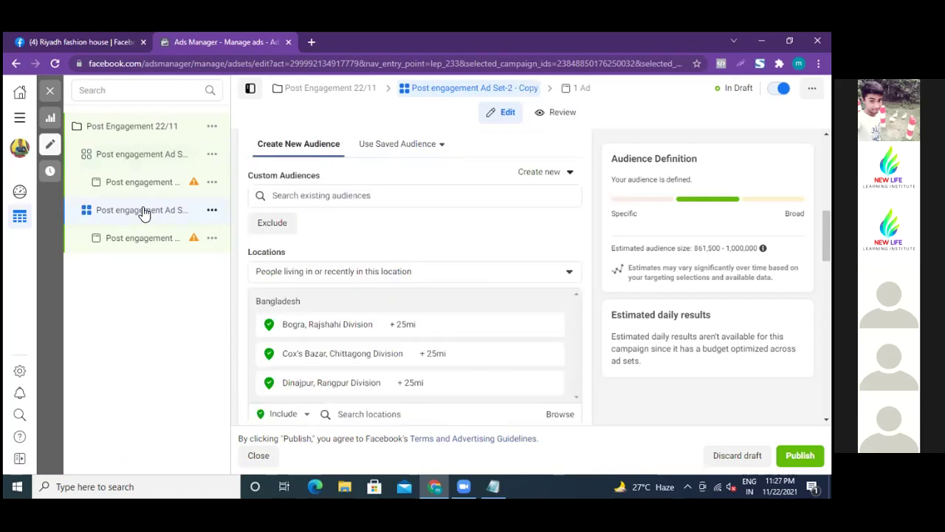
scroll(237, 327, "down", 3)
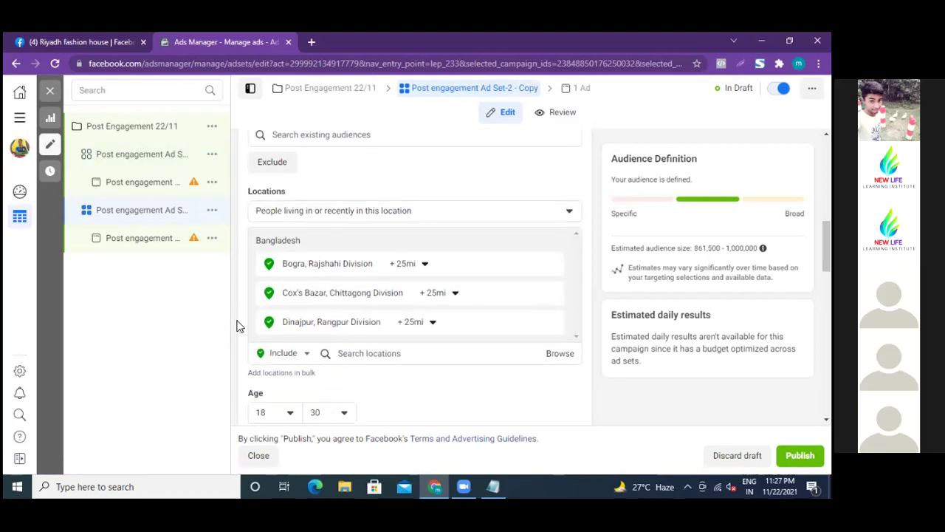
scroll(238, 326, "down", 3)
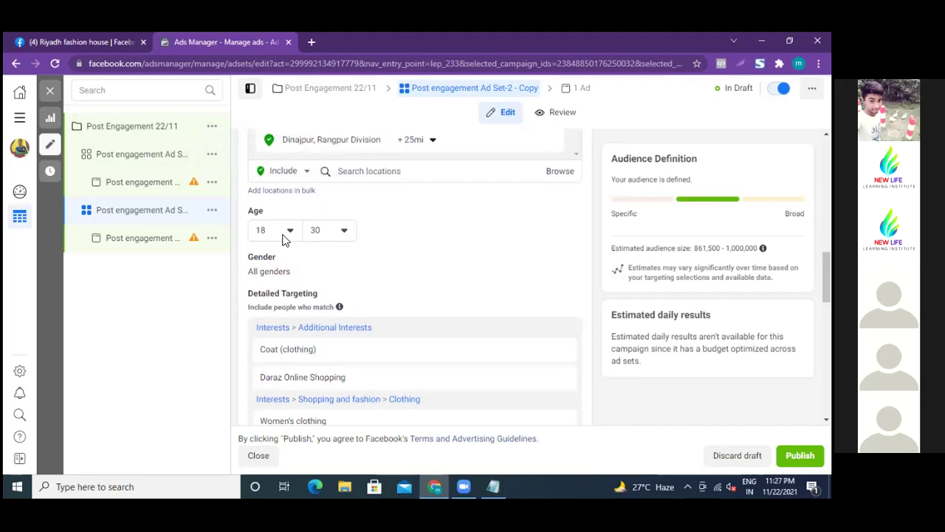
left_click(140, 158)
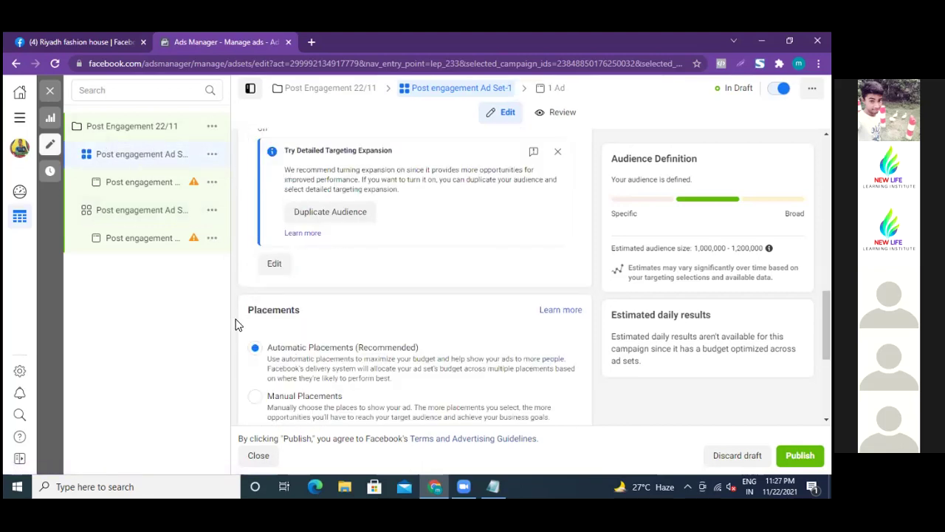
scroll(238, 325, "up", 1)
scroll(238, 325, "up", 3)
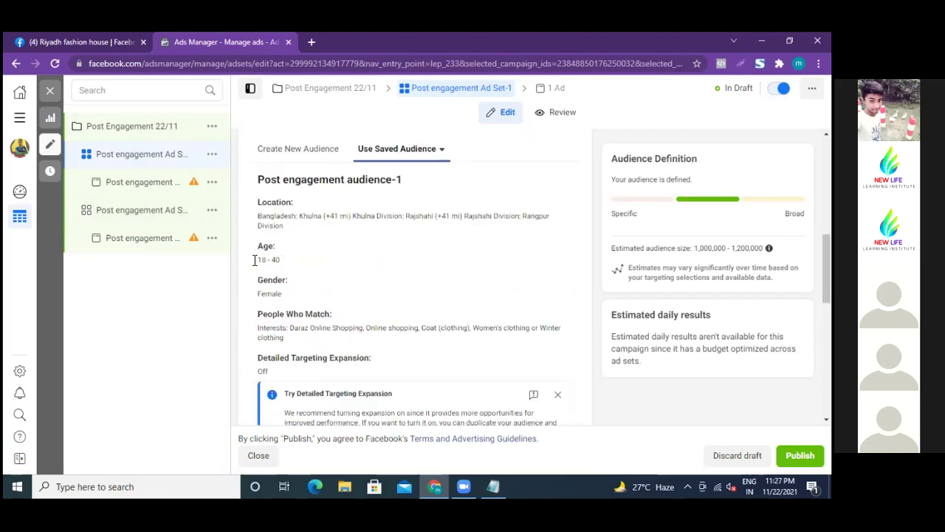
left_click(134, 215)
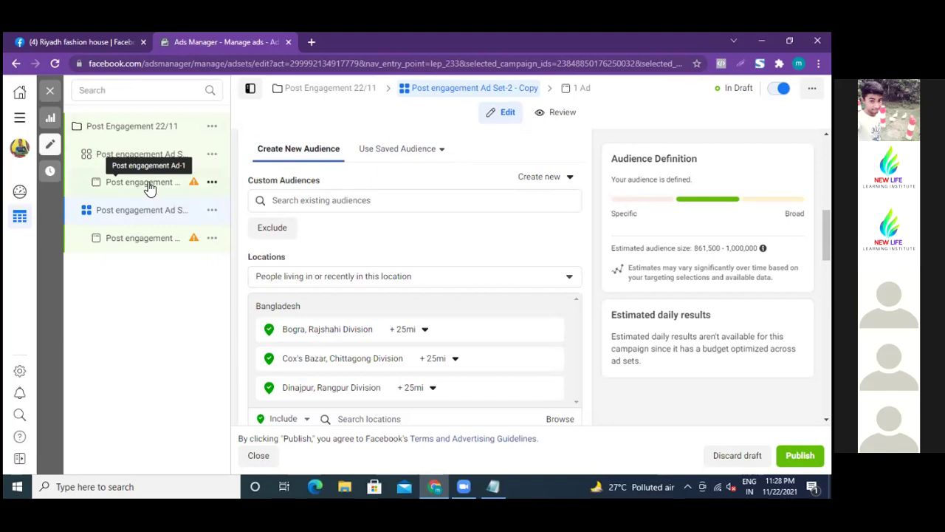
Open Post engagement Ad-1 under the first ad set and examine its ad setup and creative
left_click(149, 187)
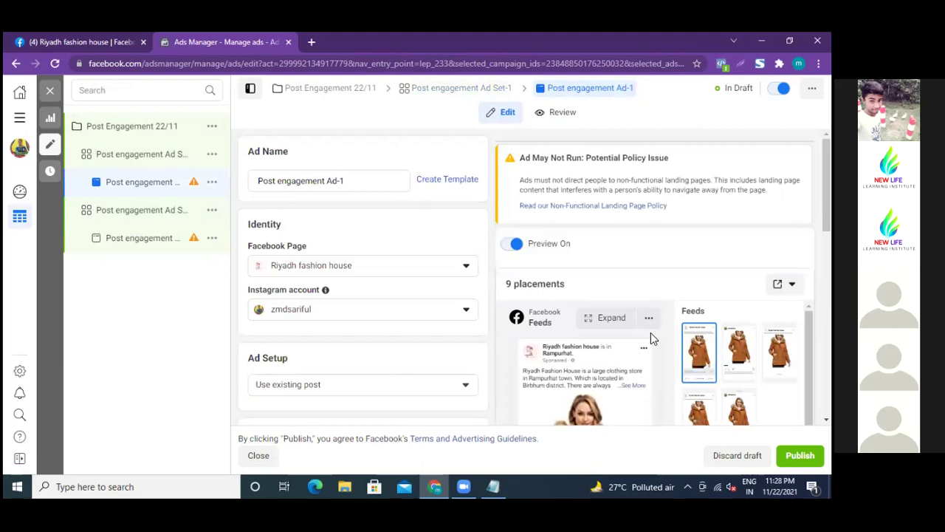
scroll(658, 350, "down", 1)
scroll(658, 350, "down", 2)
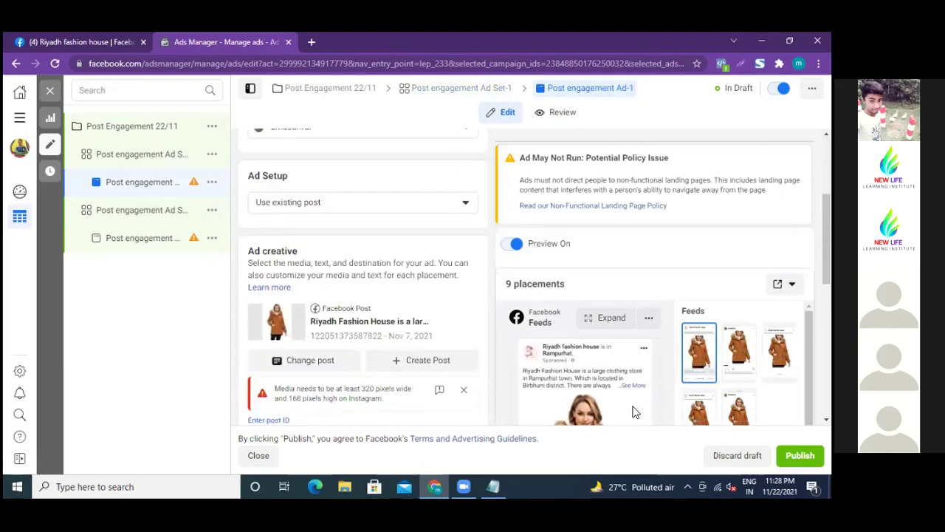
Compare the post creative of Post engagement Ad-2 with that of Post engagement Ad-1
left_click(135, 244)
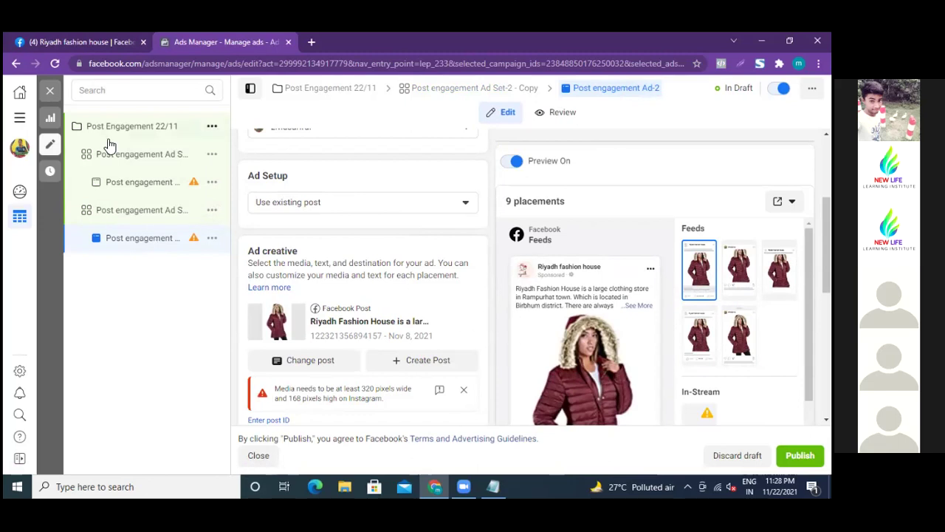
left_click(138, 189)
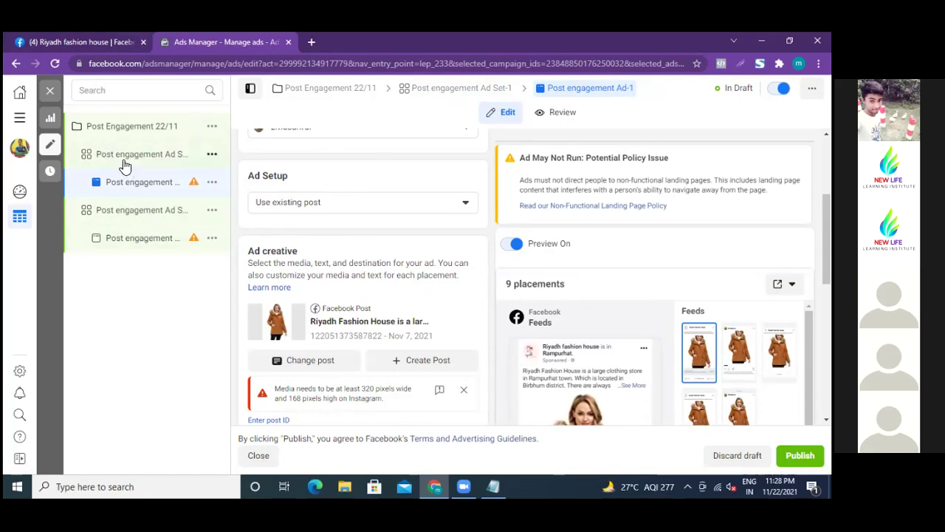
Compare the schedule, locations and age range of Post engagement Ad Set-2 - Copy with the saved audience of Post engagement Ad Set-1
left_click(129, 215)
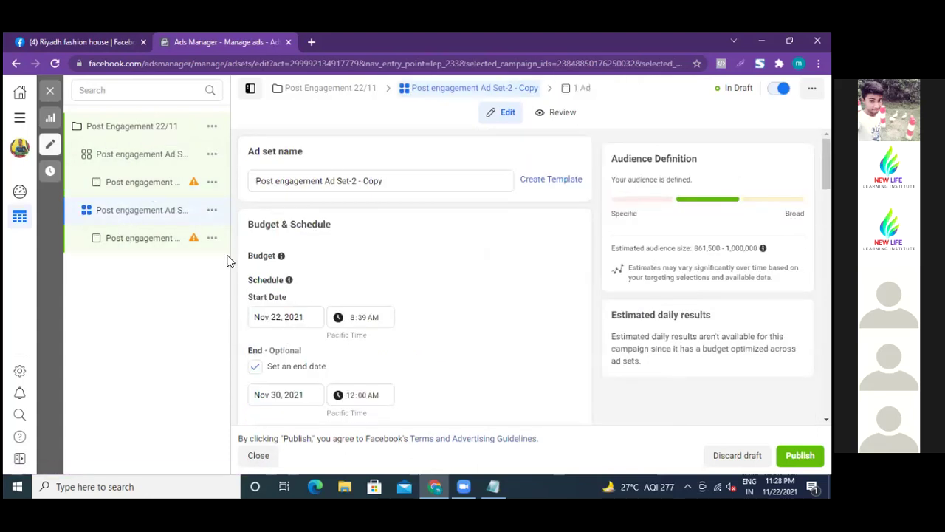
scroll(231, 288, "down", 2)
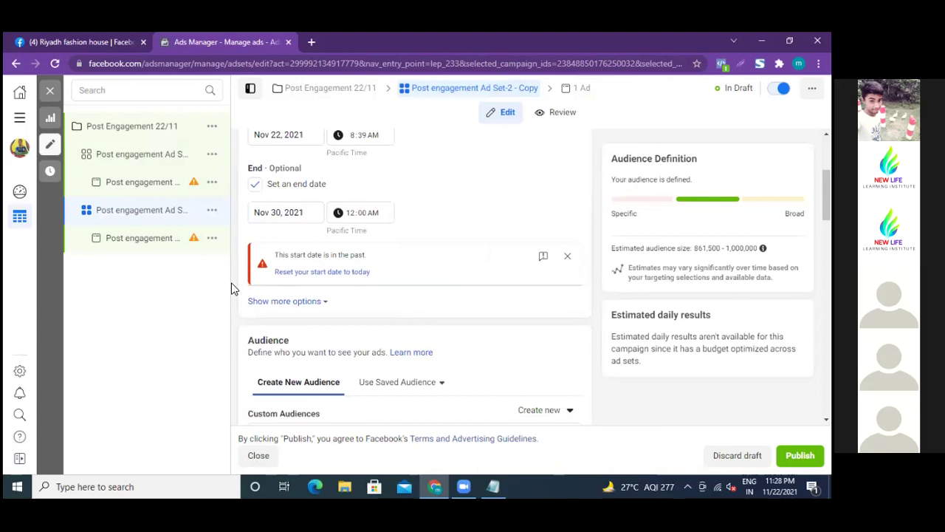
scroll(231, 288, "up", 2)
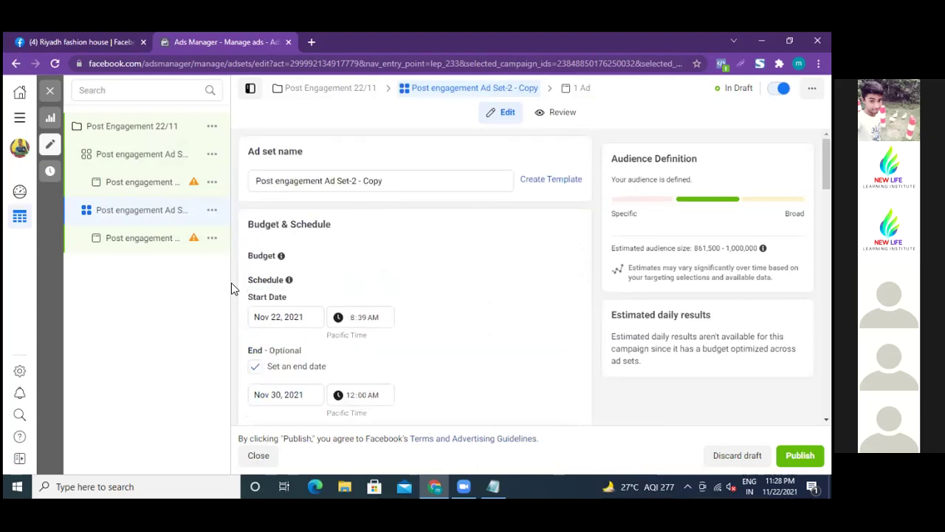
scroll(231, 288, "down", 5)
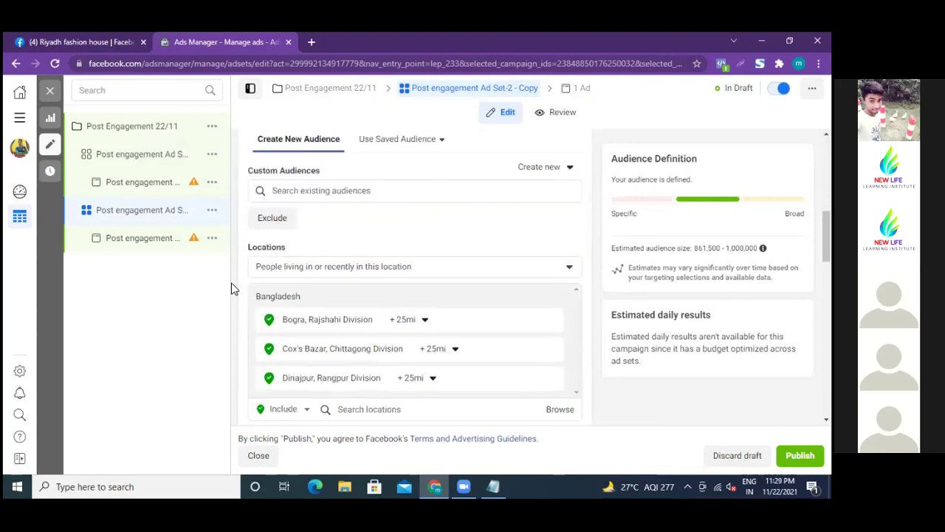
scroll(231, 288, "down", 2)
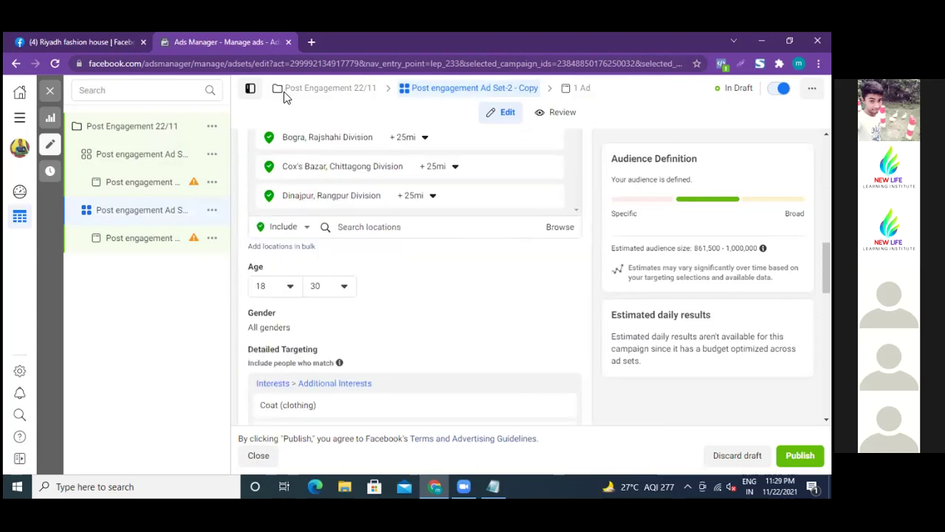
scroll(236, 274, "up", 2)
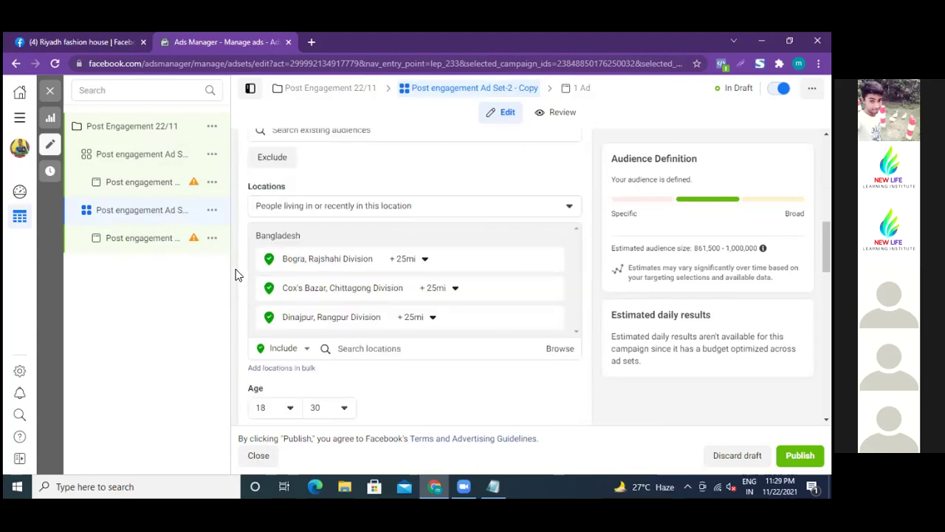
left_click(132, 156)
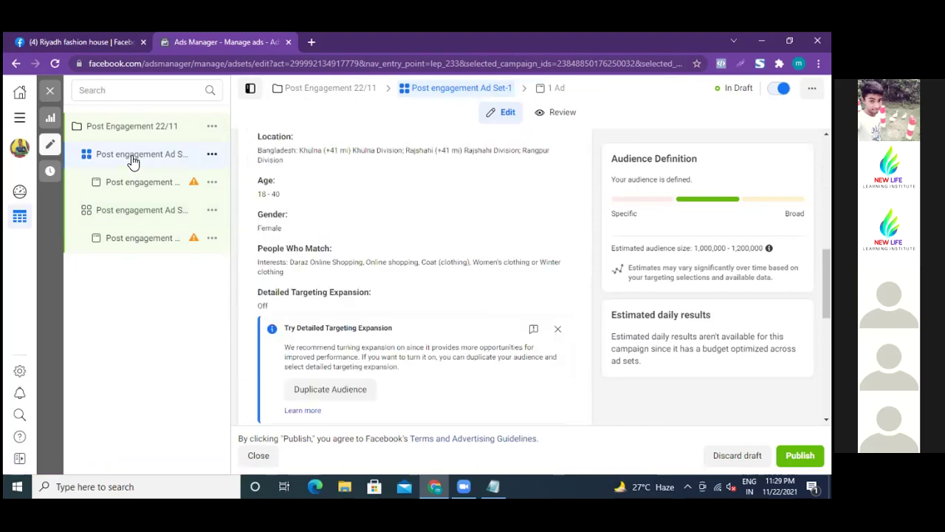
scroll(404, 211, "up", 2)
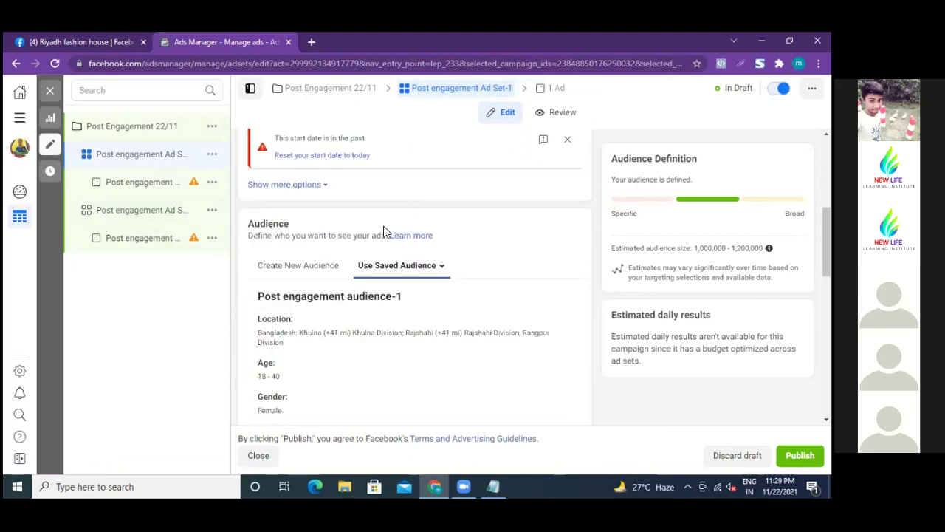
scroll(353, 246, "down", 1)
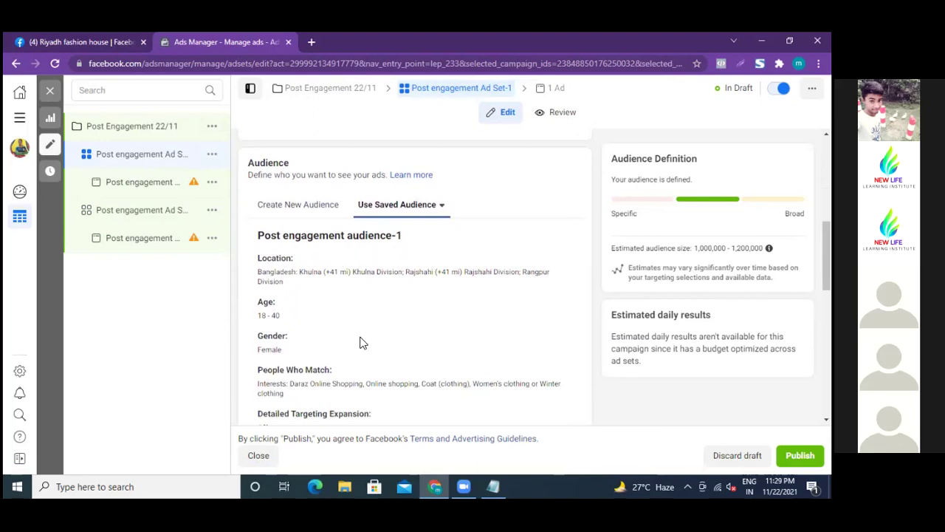
Go back through the previously viewed editor pages to the Ad Sets list of the selected campaign
left_click(15, 65)
left_click(14, 65)
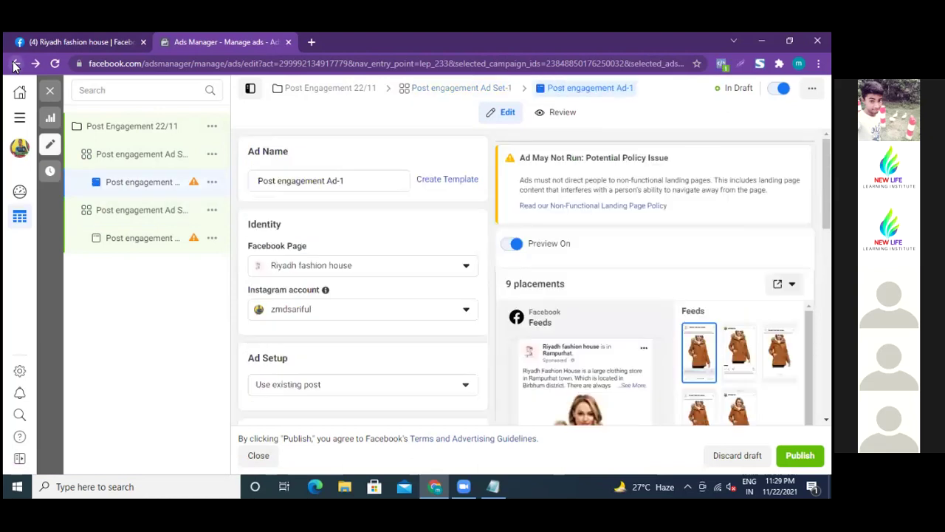
left_click(15, 65)
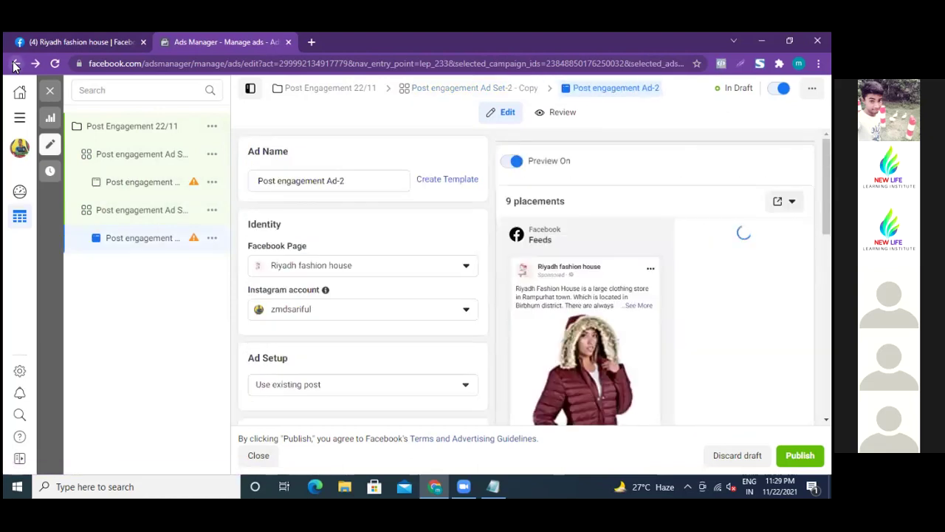
left_click(15, 65)
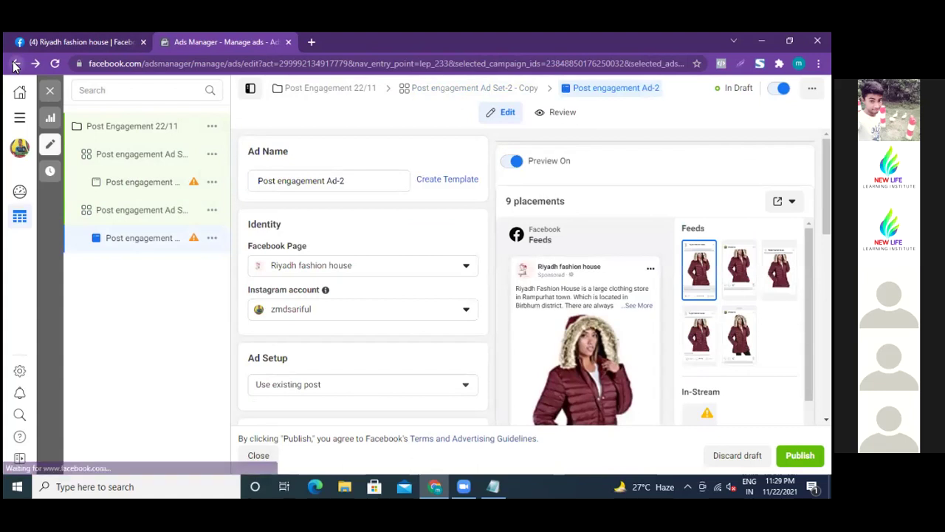
left_click(14, 65)
left_click(15, 65)
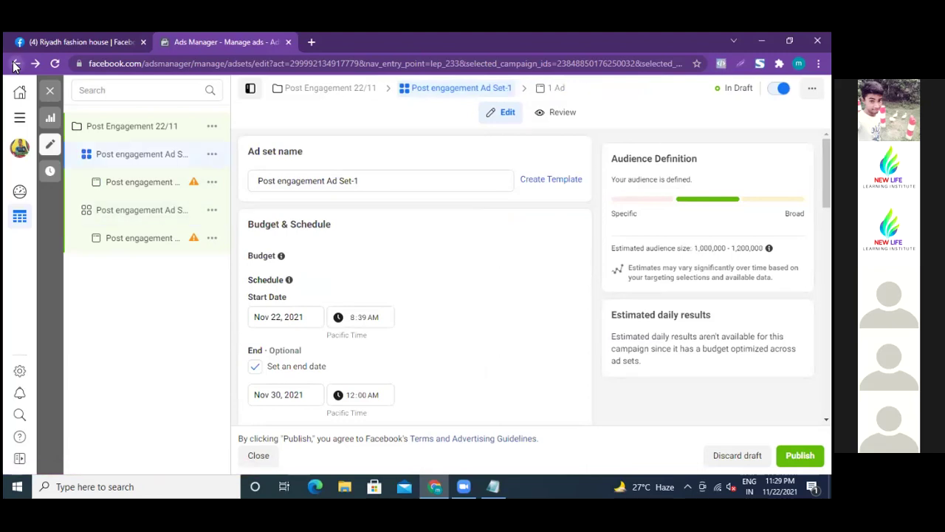
left_click(15, 65)
left_click(15, 65)
left_click(15, 65)
left_click(15, 65)
left_click(14, 65)
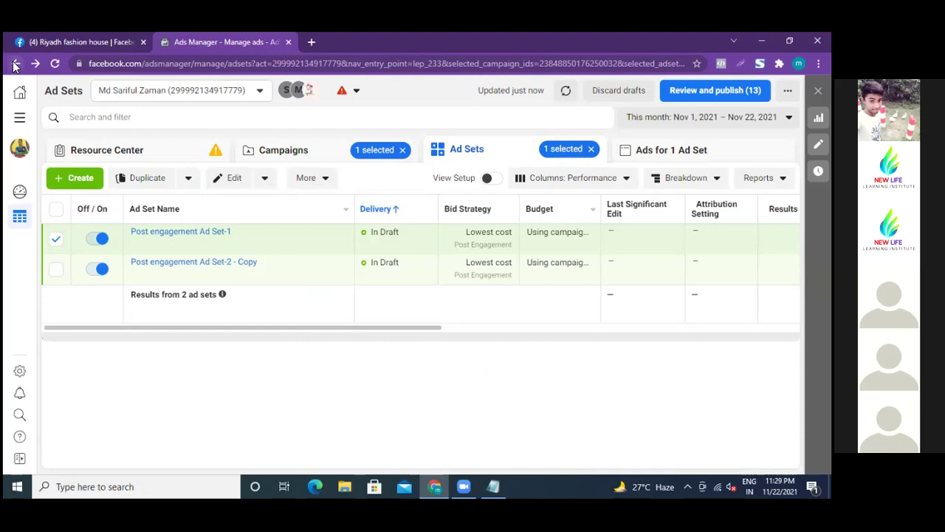
Open Post engagement Ad Set-2 - Copy for editing and list the saved audiences available for it
left_click(199, 272)
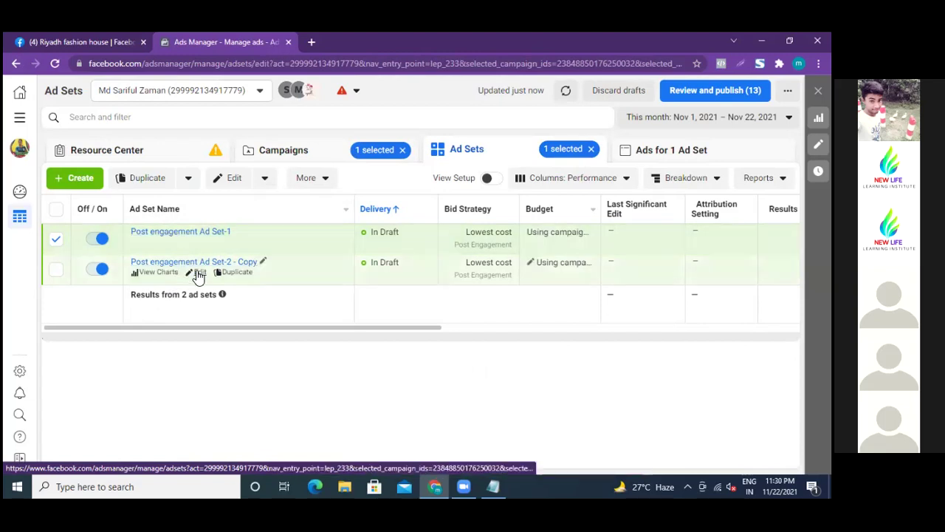
scroll(238, 295, "down", 1)
scroll(239, 299, "down", 1)
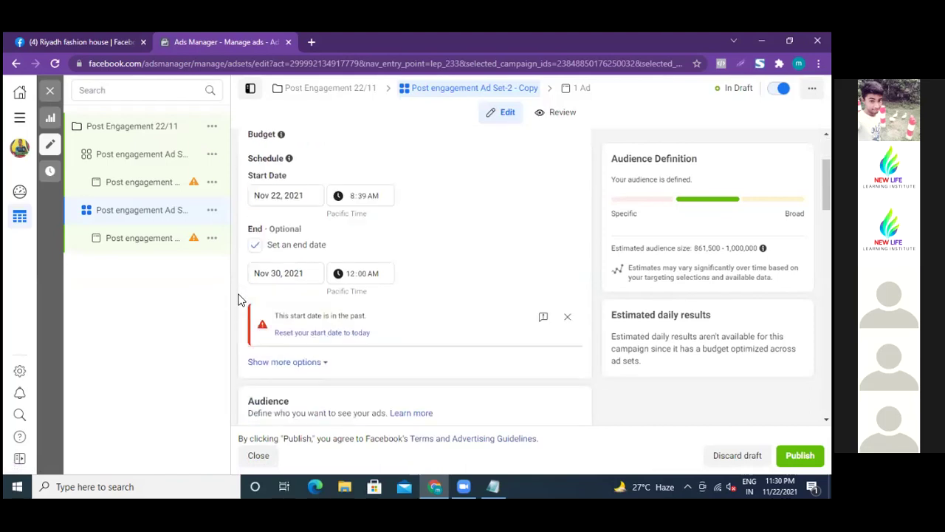
scroll(238, 299, "down", 6)
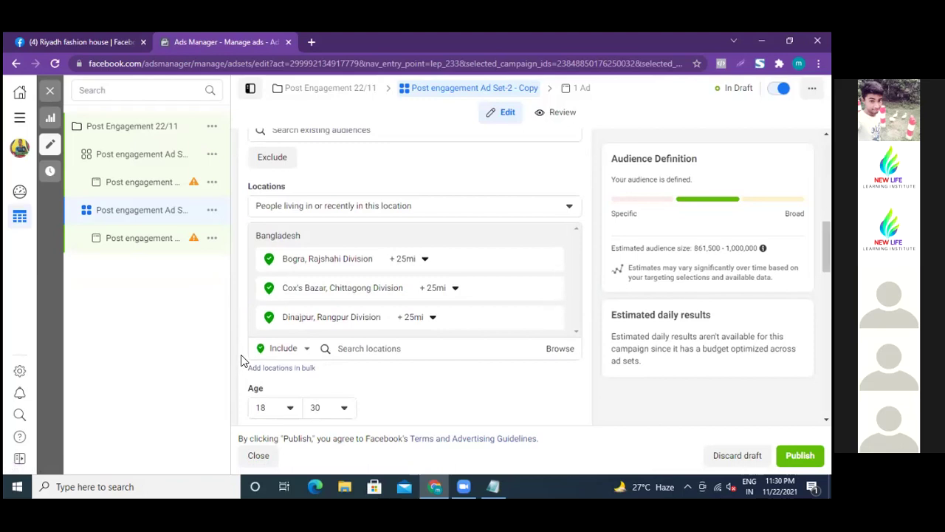
scroll(240, 357, "up", 2)
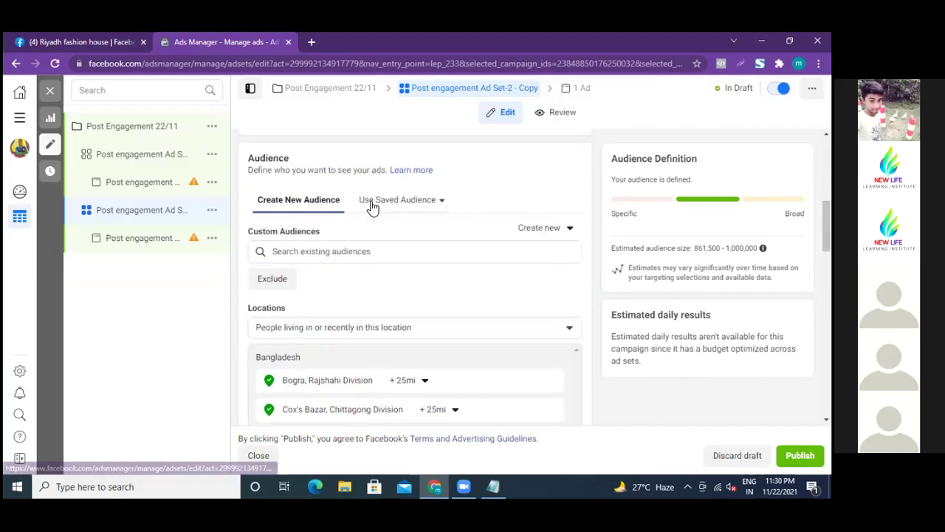
left_click(403, 202)
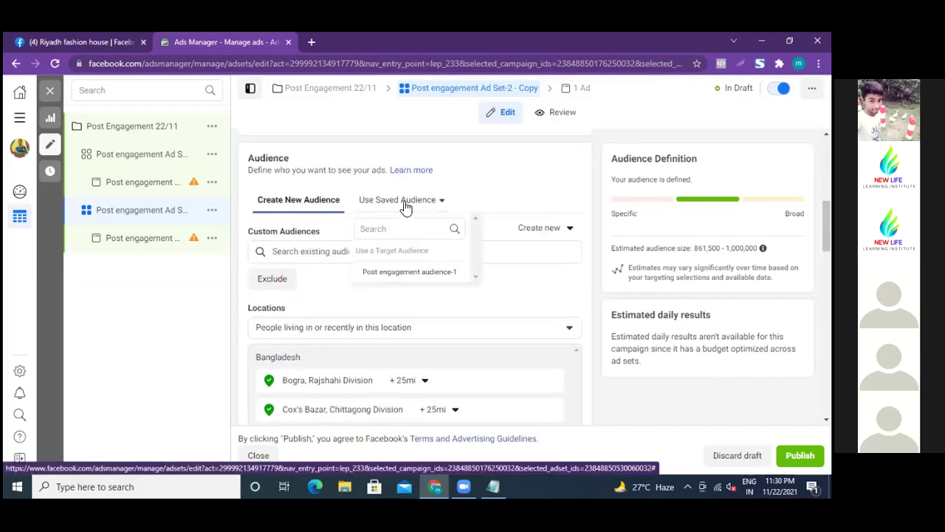
mouse_move(375, 274)
Examine the newly created audience of Post engagement Ad Set-2 - Copy, covering its locations, age, gender and detailed targeting interests
scroll(240, 354, "down", 2)
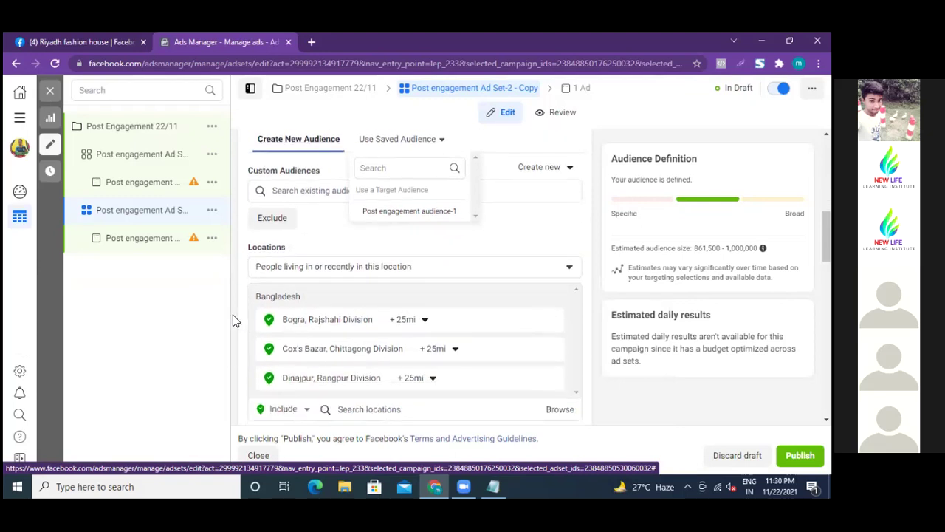
scroll(233, 315, "up", 2)
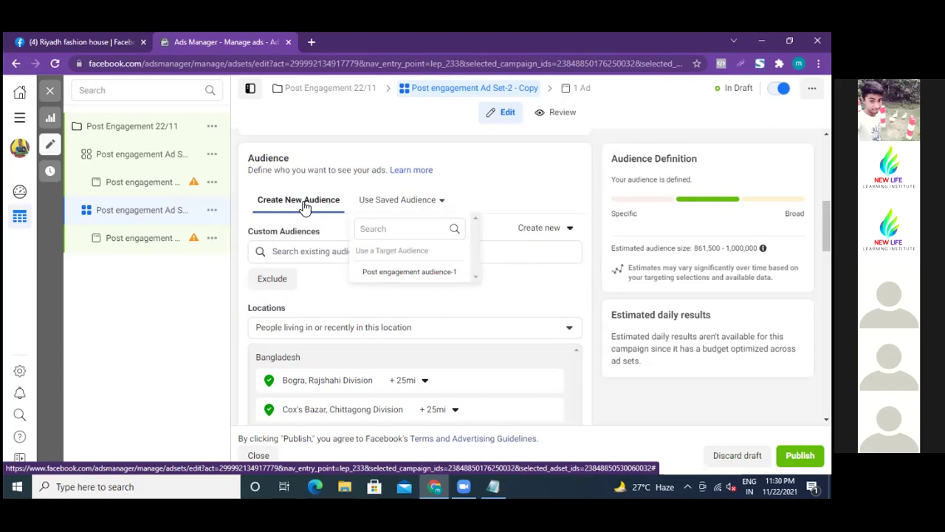
scroll(234, 328, "down", 1)
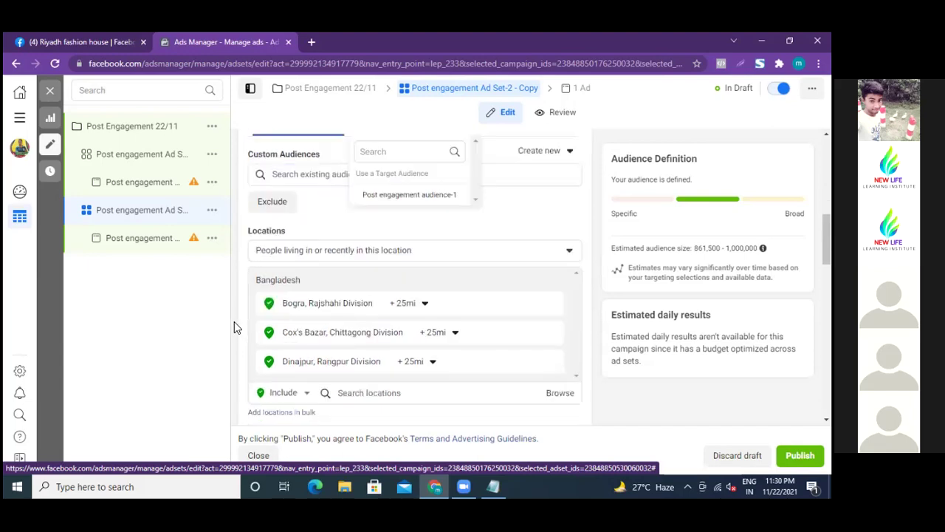
scroll(234, 327, "down", 1)
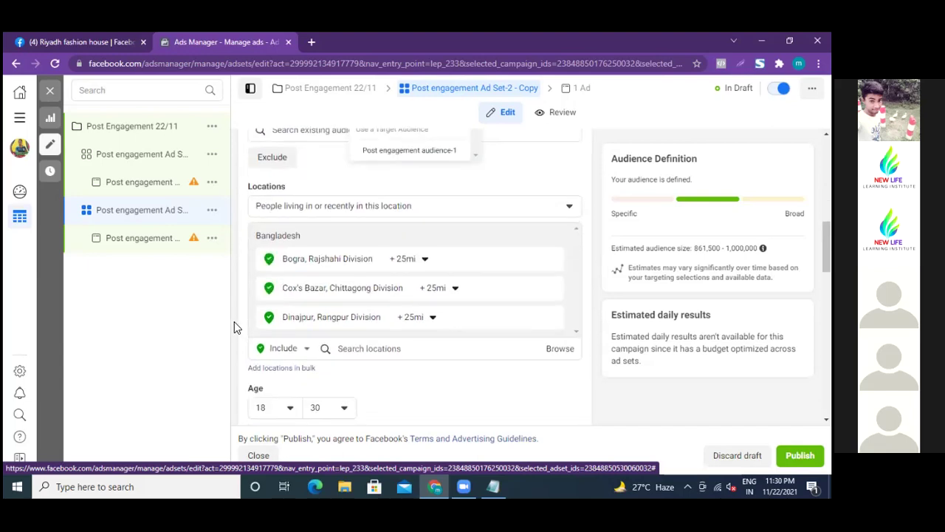
scroll(234, 325, "down", 3)
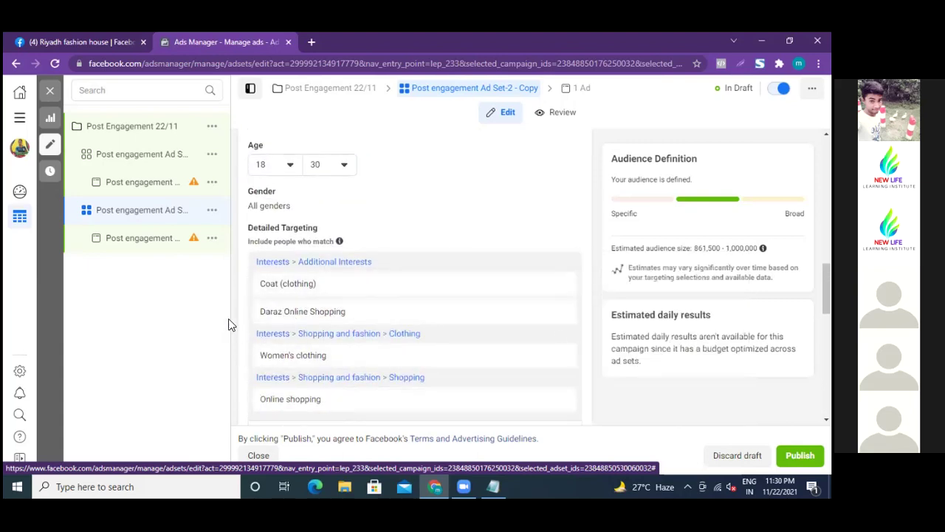
scroll(238, 332, "up", 4)
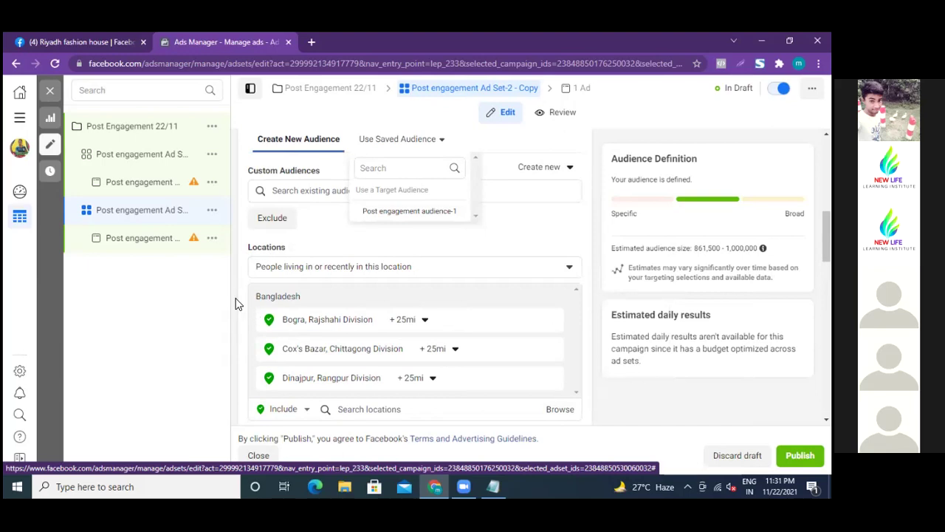
scroll(237, 303, "down", 3)
scroll(236, 302, "up", 1)
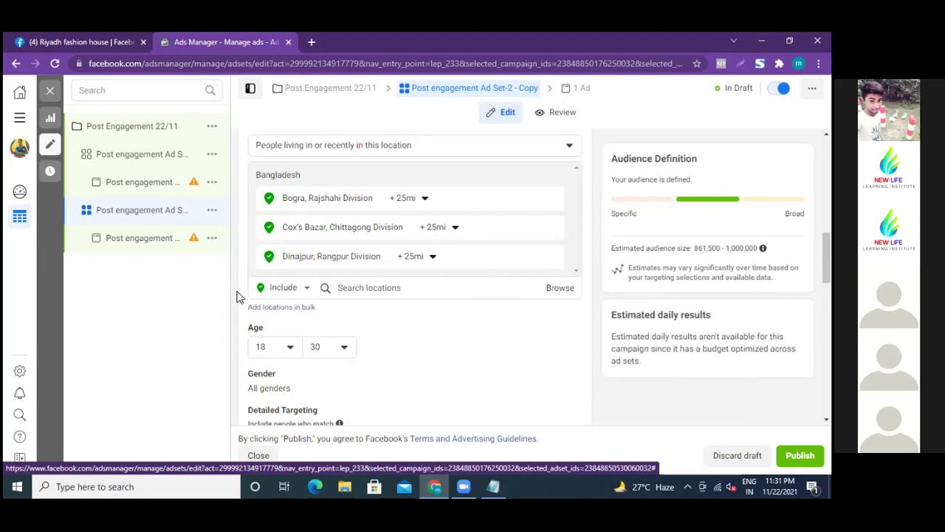
scroll(238, 297, "down", 1)
scroll(238, 297, "down", 1)
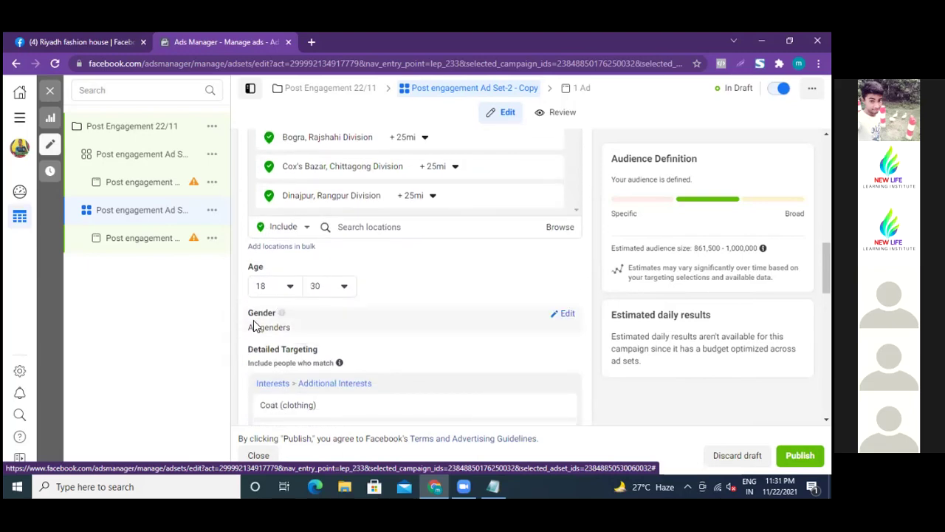
scroll(307, 329, "down", 2)
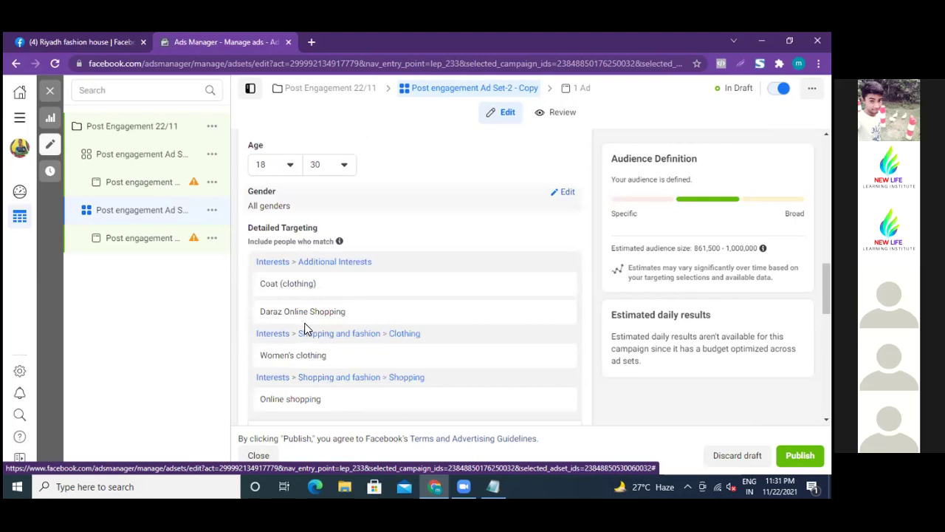
scroll(306, 328, "up", 3)
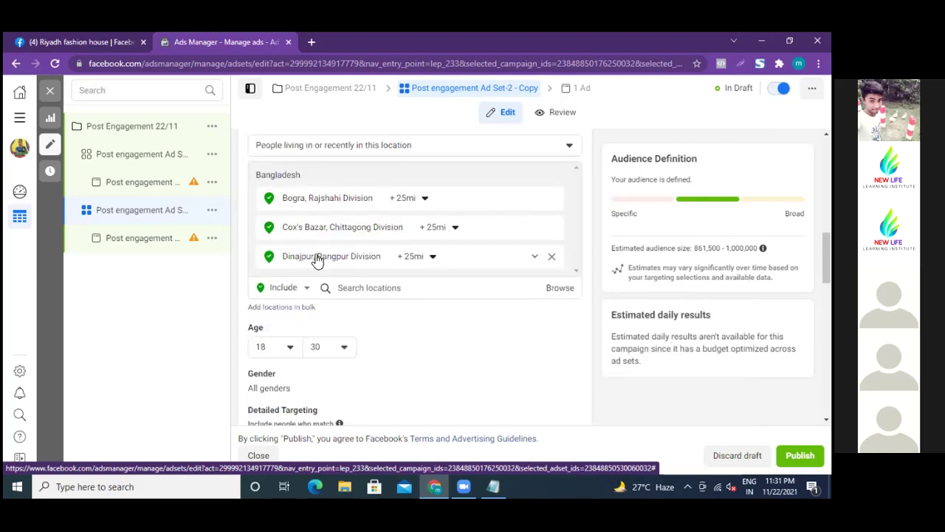
scroll(427, 353, "down", 2)
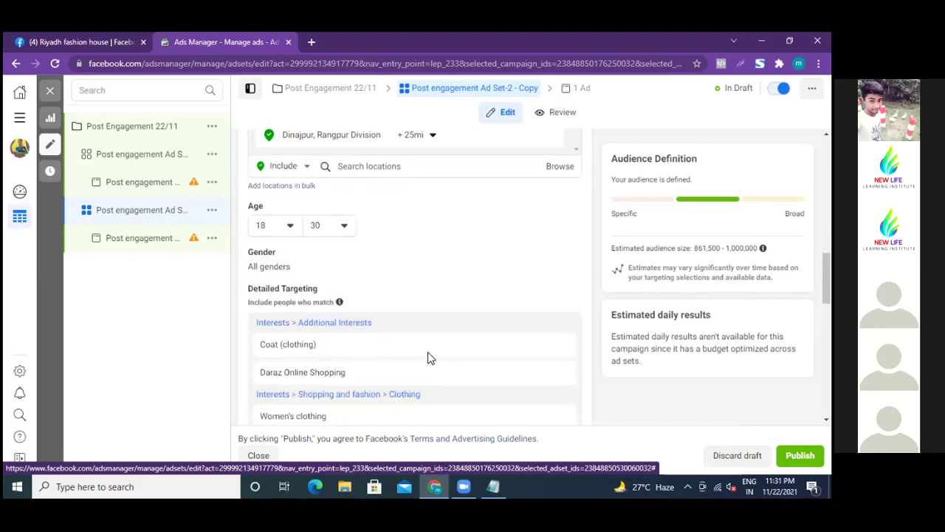
scroll(373, 353, "down", 1)
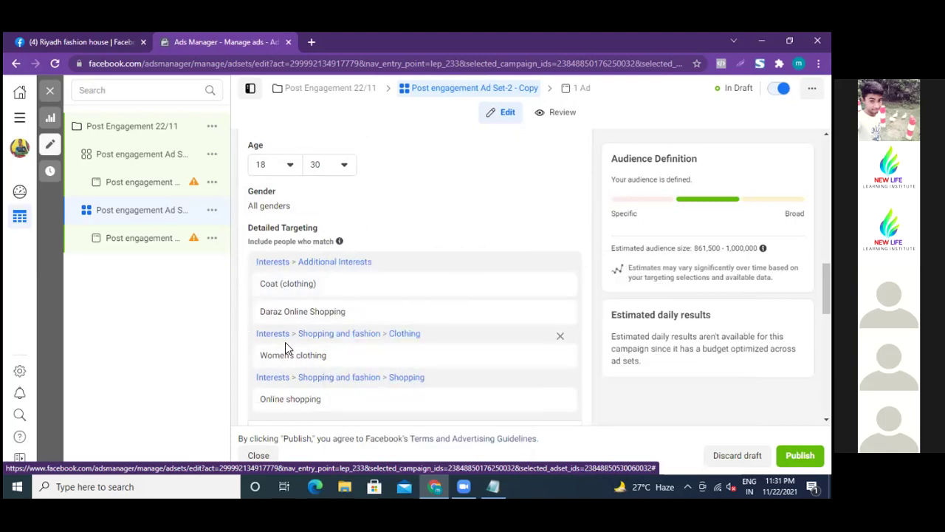
scroll(247, 356, "up", 5)
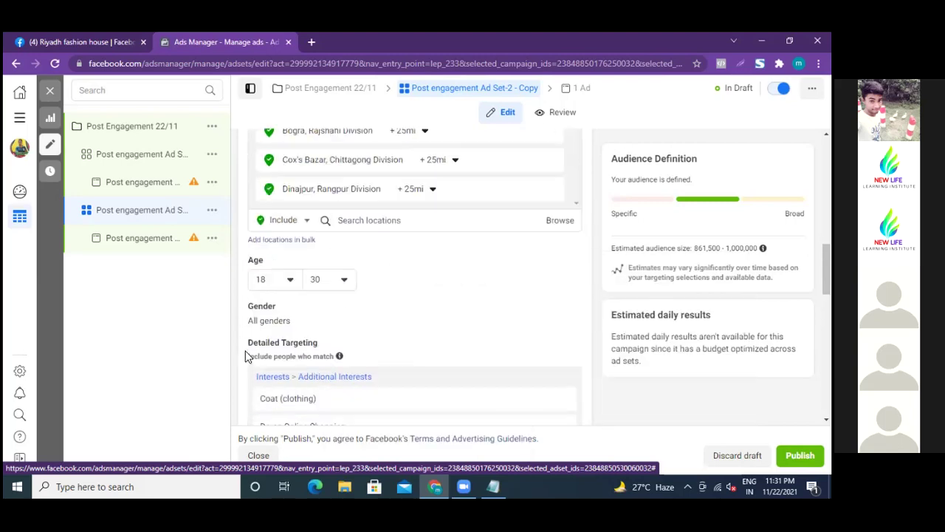
scroll(247, 357, "down", 1)
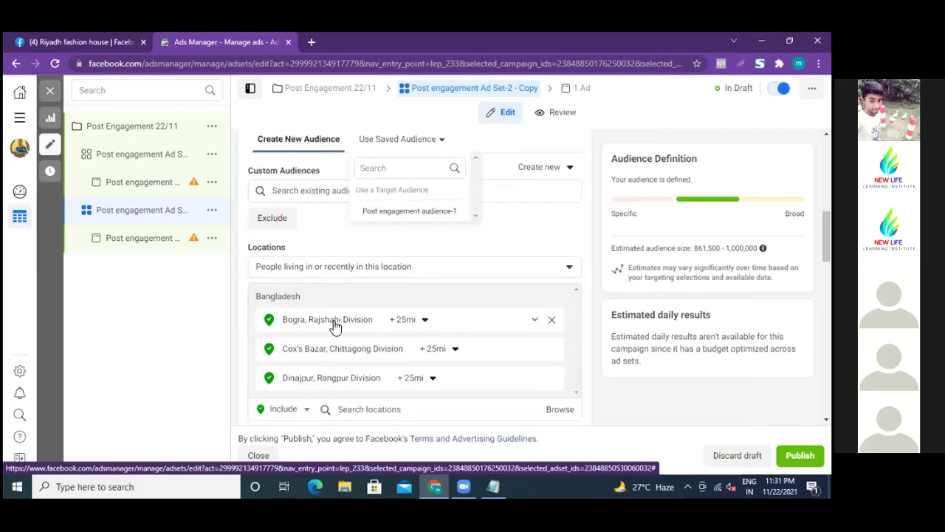
Review the locations, detailed targeting and placements set for Post engagement Ad Set-2 - Copy
scroll(347, 327, "down", 1)
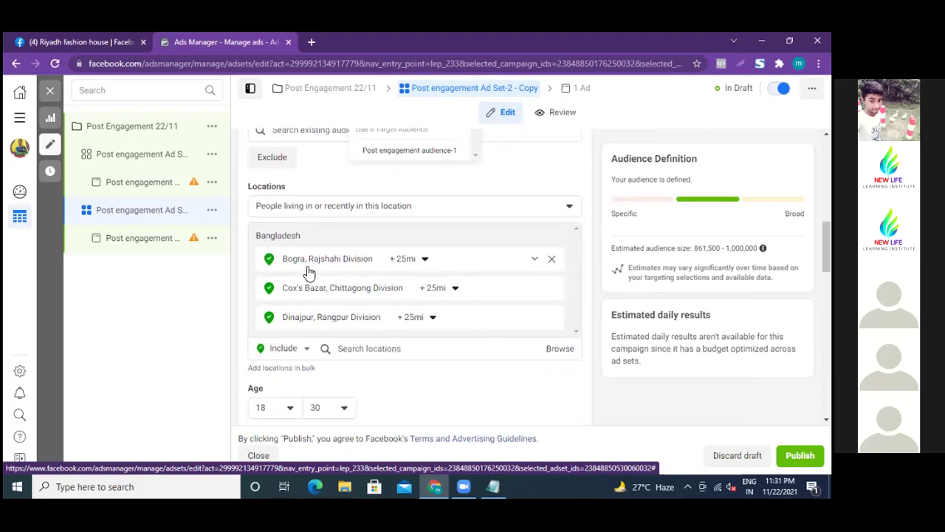
scroll(429, 412, "down", 6)
scroll(429, 408, "down", 4)
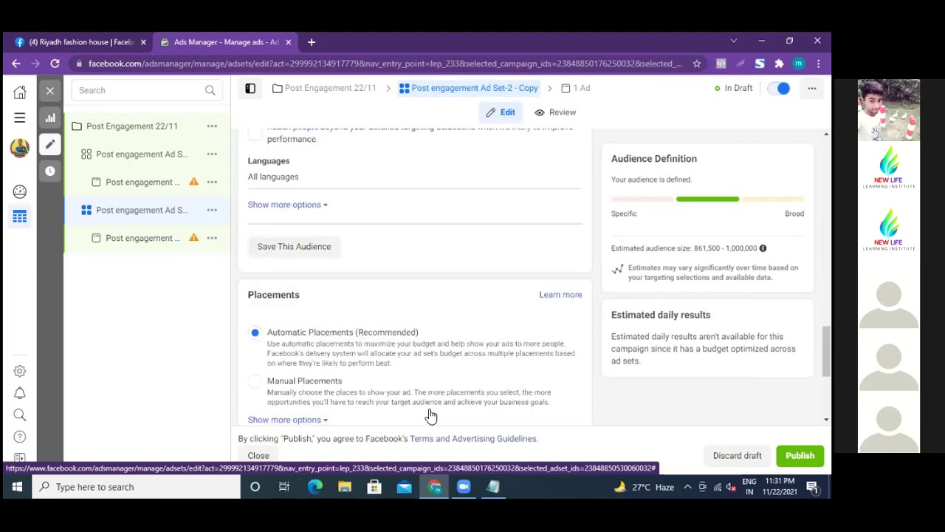
scroll(430, 414, "up", 3)
scroll(429, 408, "up", 2)
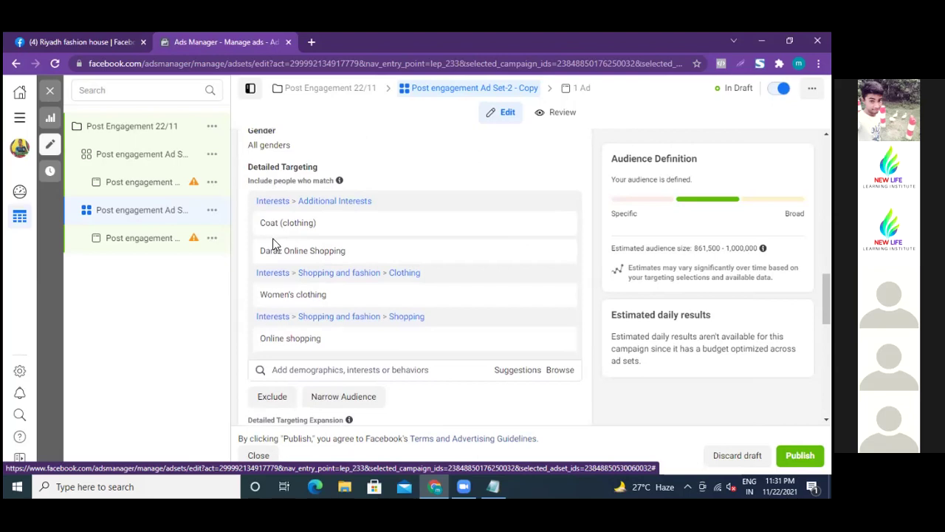
Open Post engagement Ad Set-1 and examine its saved audience, Post engagement audience-1, especially the targeted locations
left_click(126, 161)
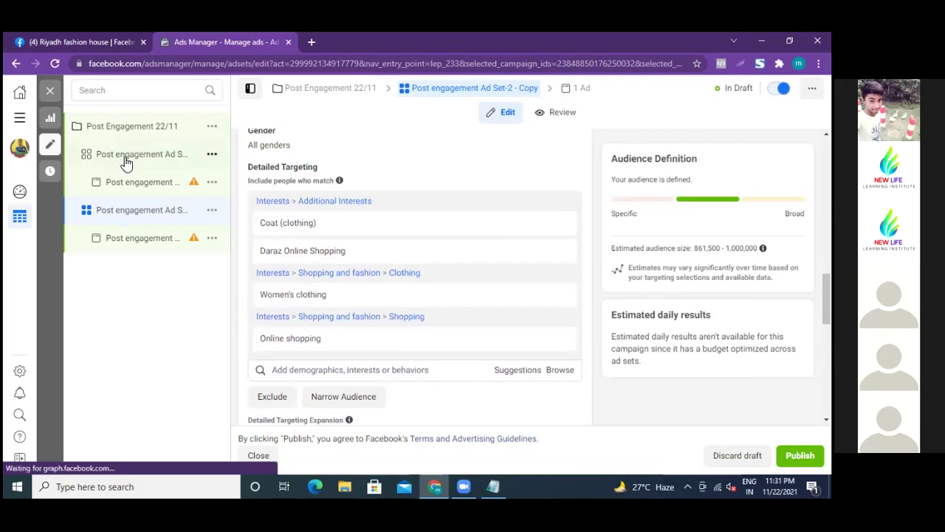
scroll(262, 303, "down", 2)
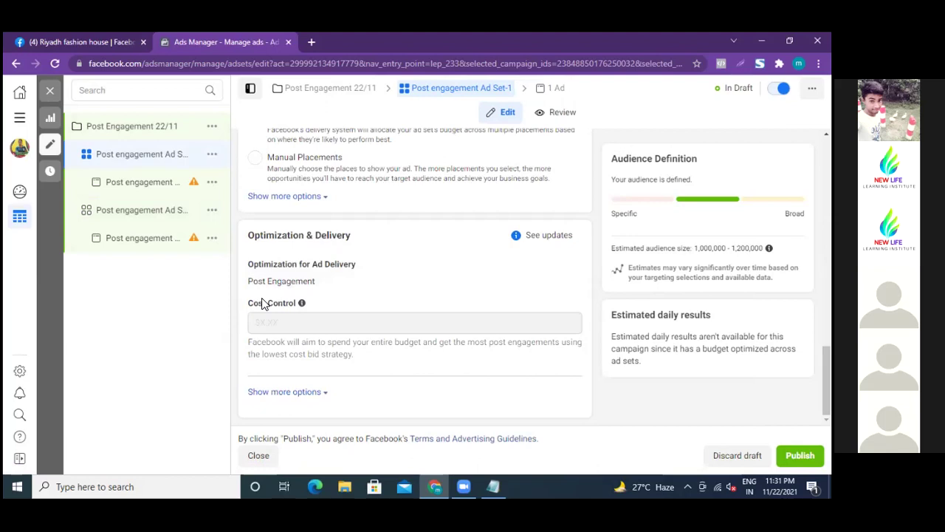
scroll(263, 303, "up", 10)
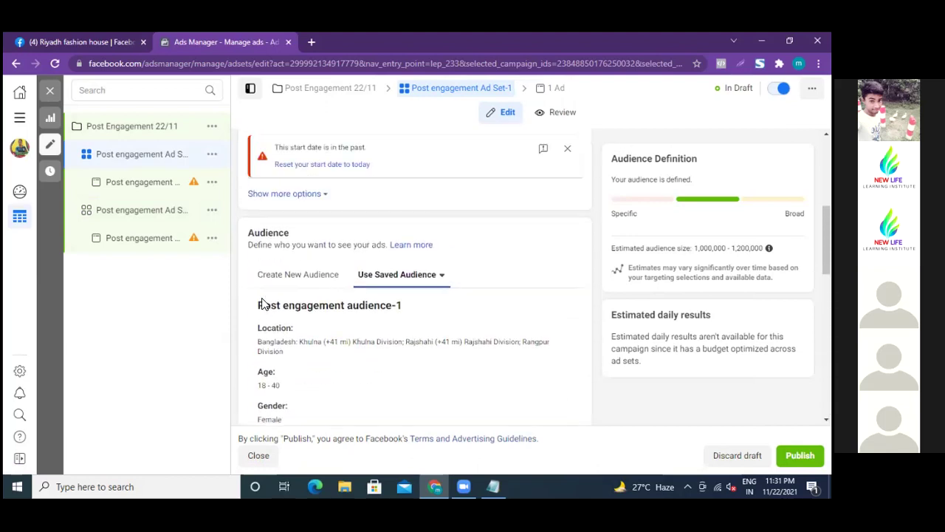
scroll(262, 301, "down", 1)
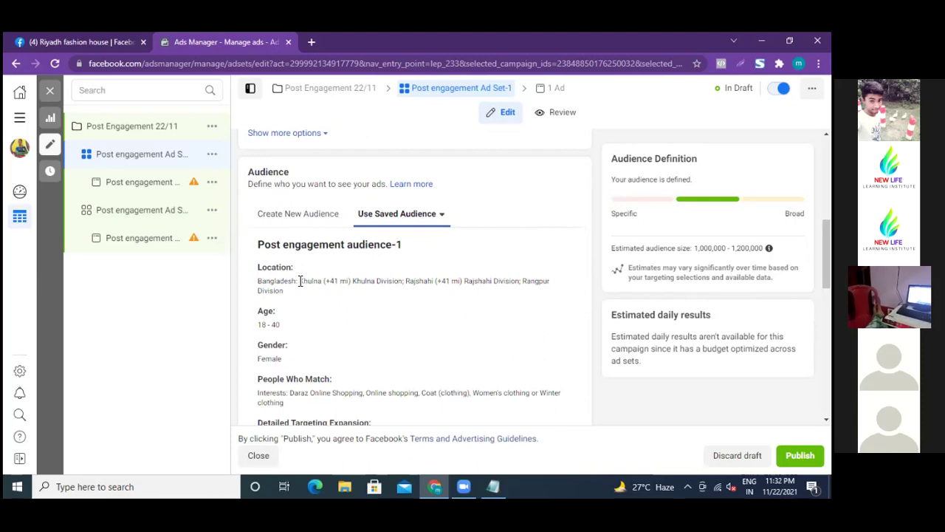
left_click_drag(300, 282, 359, 295)
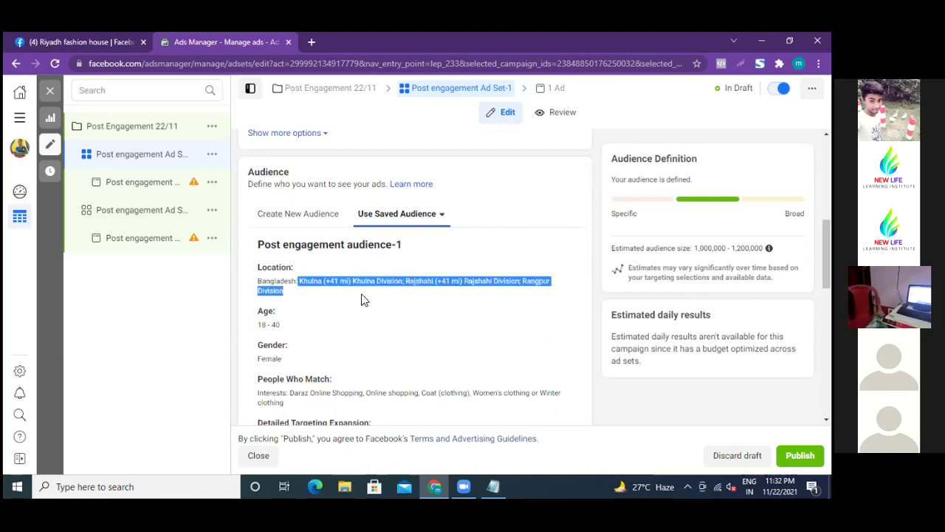
left_click(296, 301)
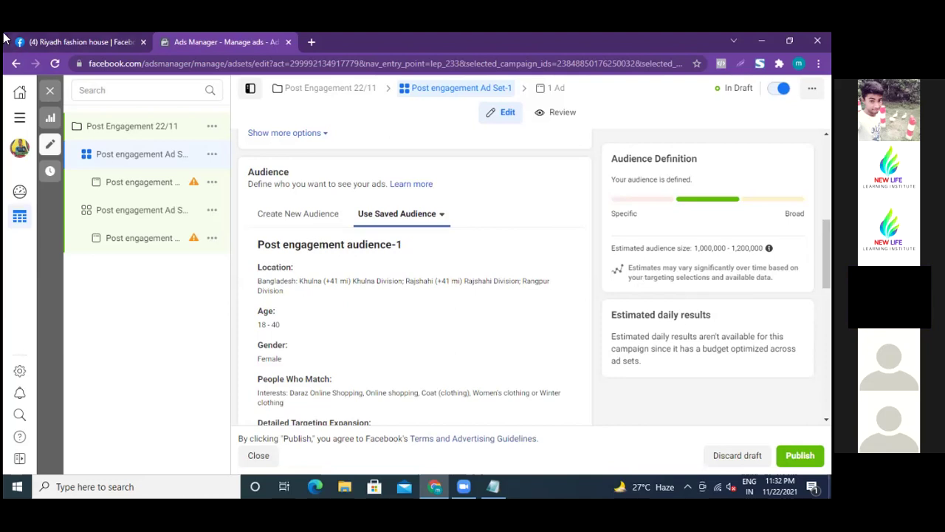
Return to the Ad Sets list, show the ads of Post engagement Ad Set-2 - Copy and select Post engagement Ad-2
left_click(16, 65)
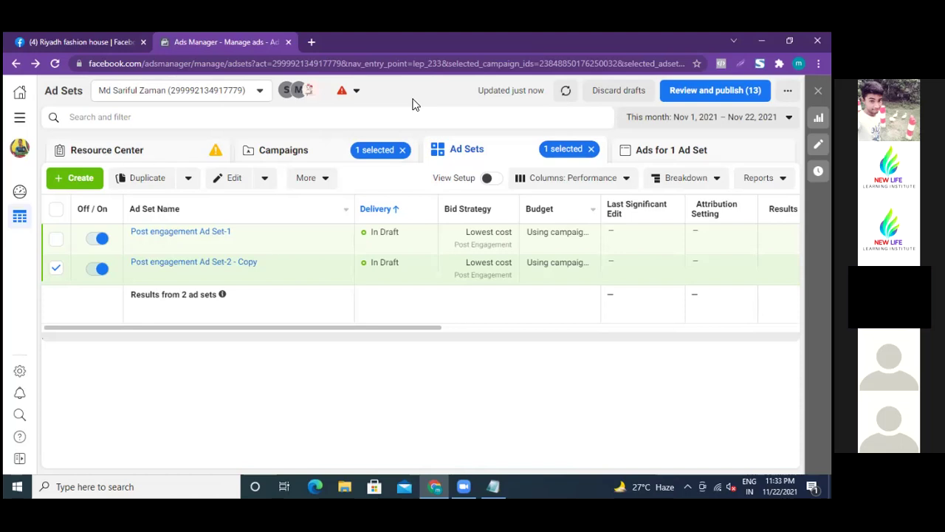
mouse_move(259, 249)
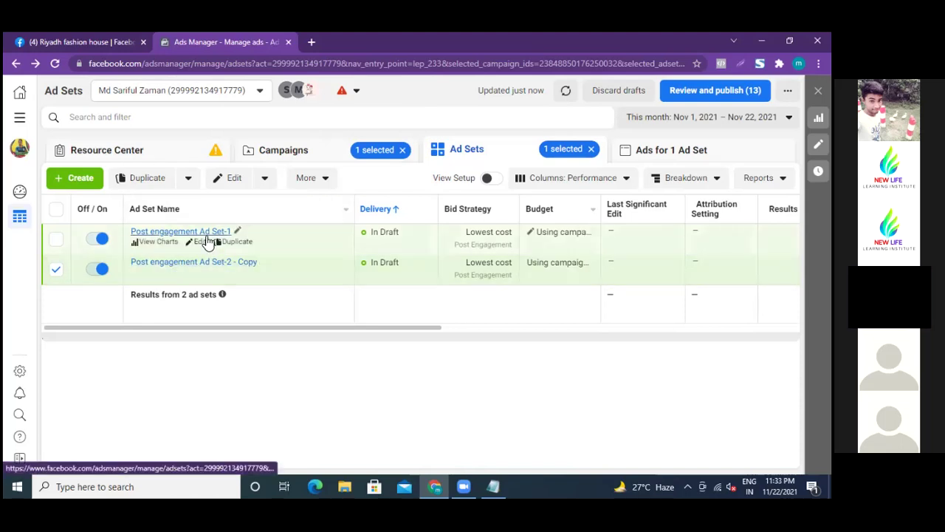
mouse_move(185, 270)
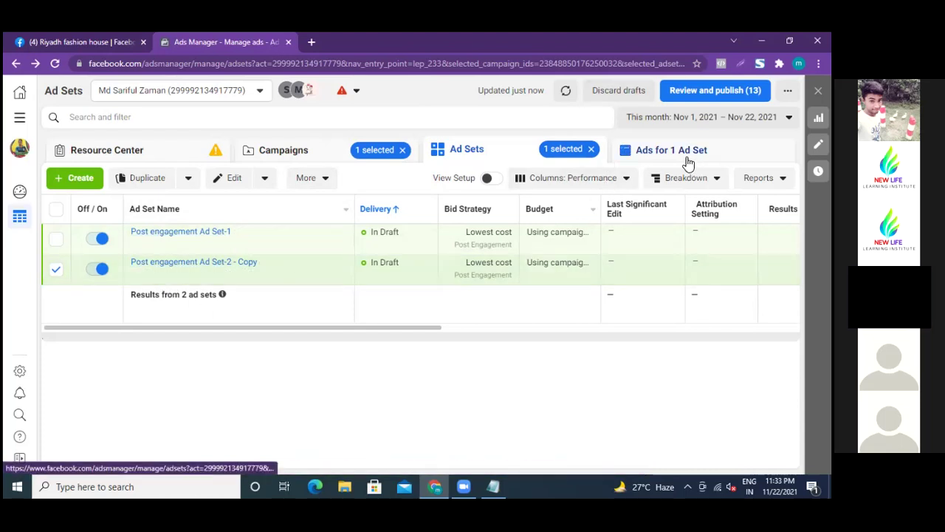
mouse_move(312, 273)
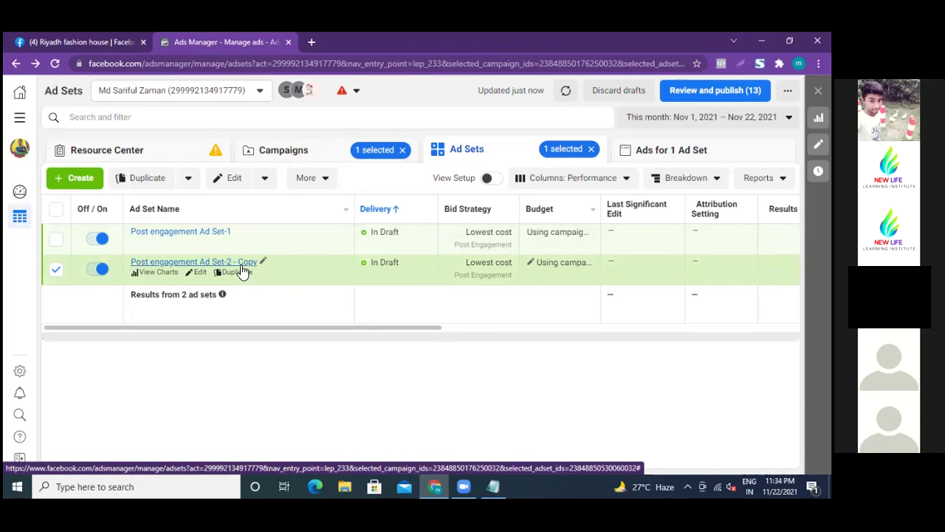
left_click(671, 152)
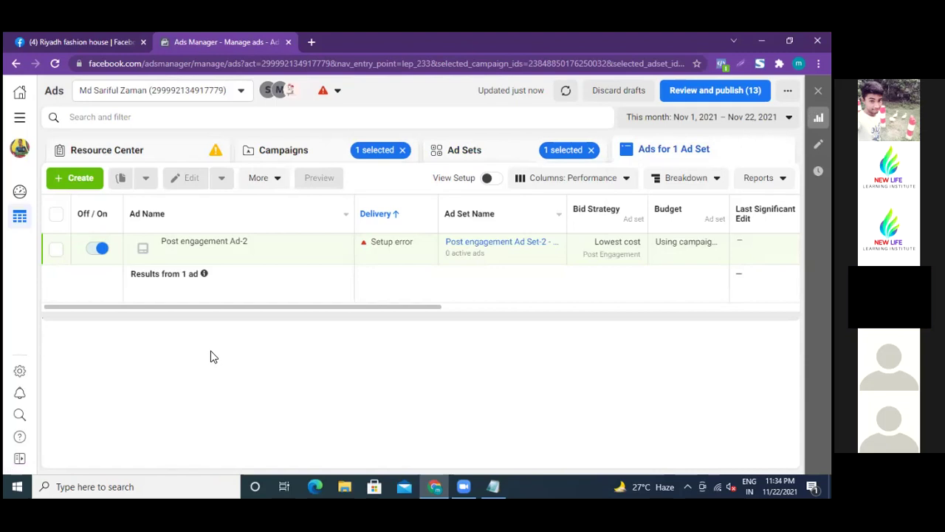
left_click(56, 250)
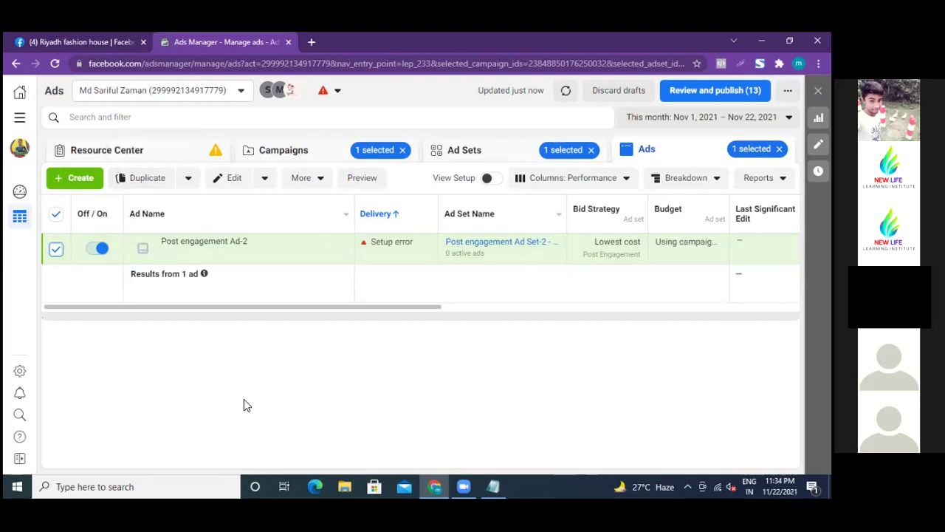
Go back to the Ad Sets list and show the ads belonging to Post engagement Ad Set-1
left_click(502, 155)
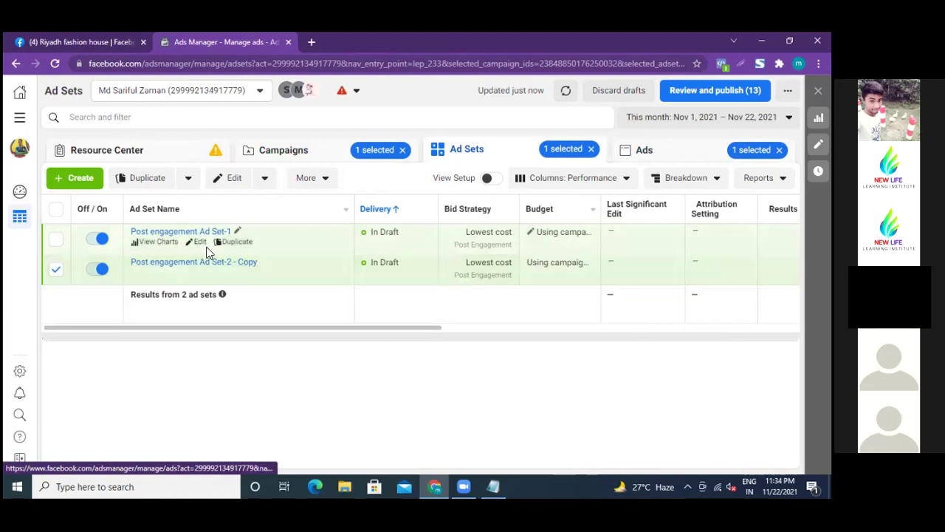
left_click(199, 233)
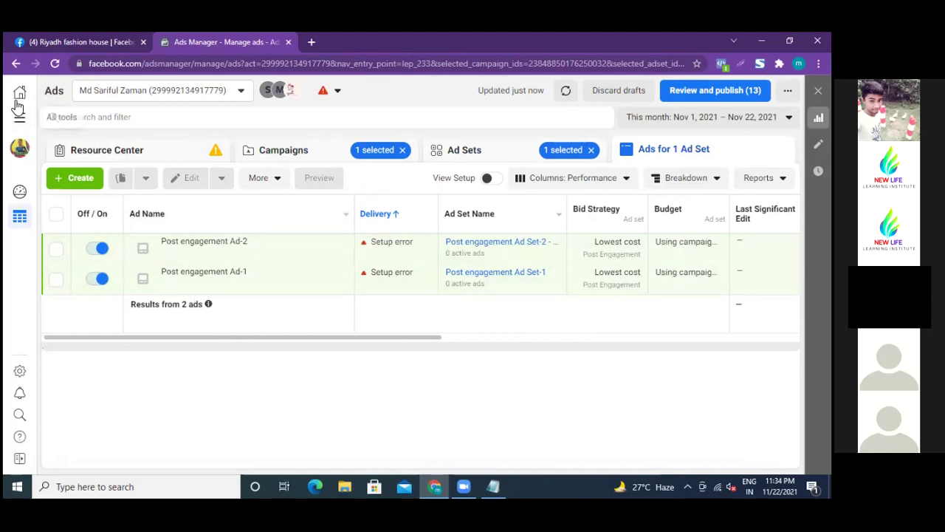
left_click(15, 63)
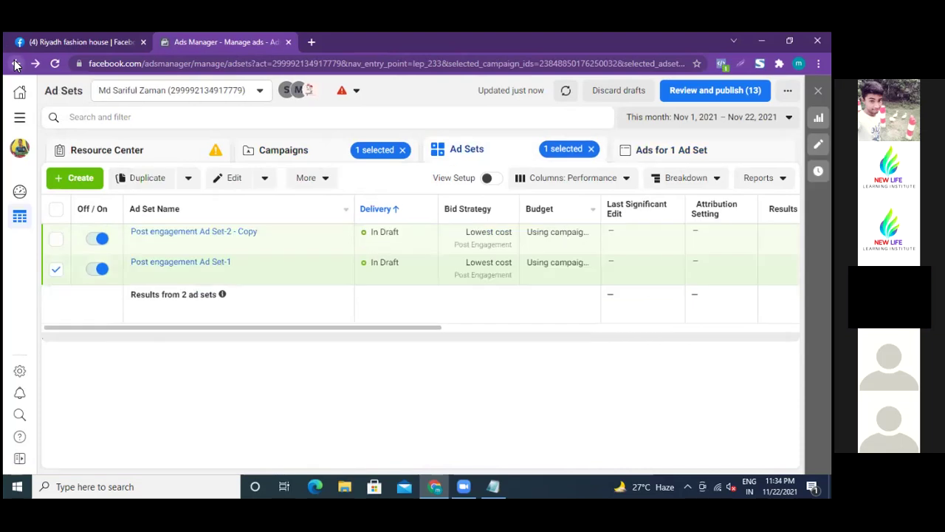
left_click(186, 264)
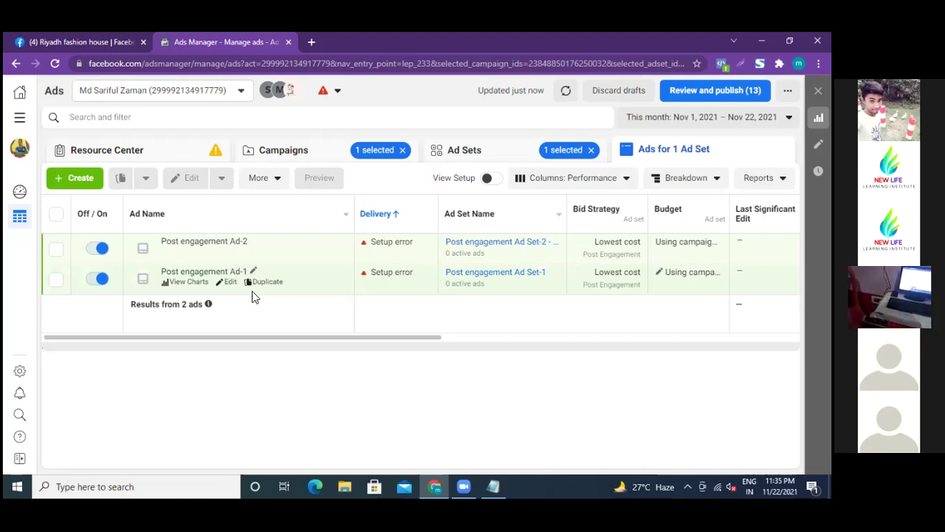
Switch to the Riyadh fashion house Facebook page and look through its brown coat and maroon jacket posts
left_click(91, 46)
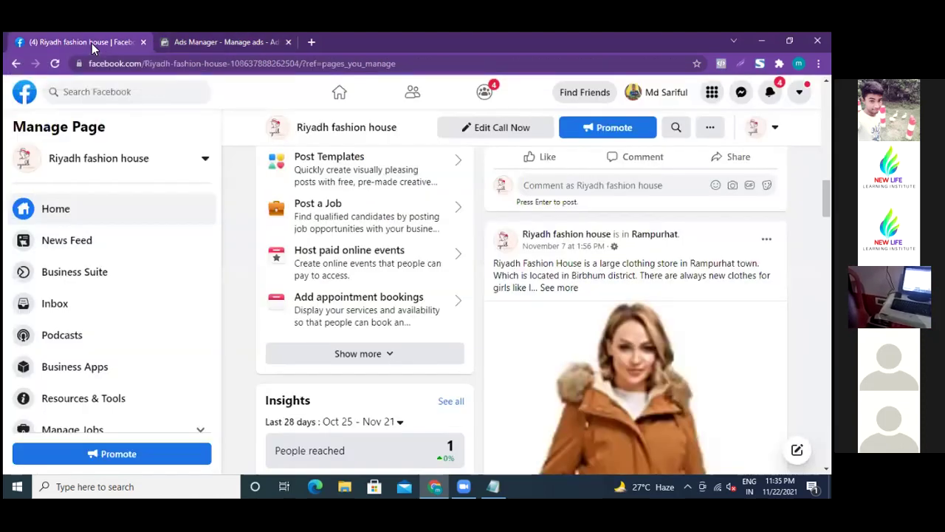
scroll(613, 343, "down", 1)
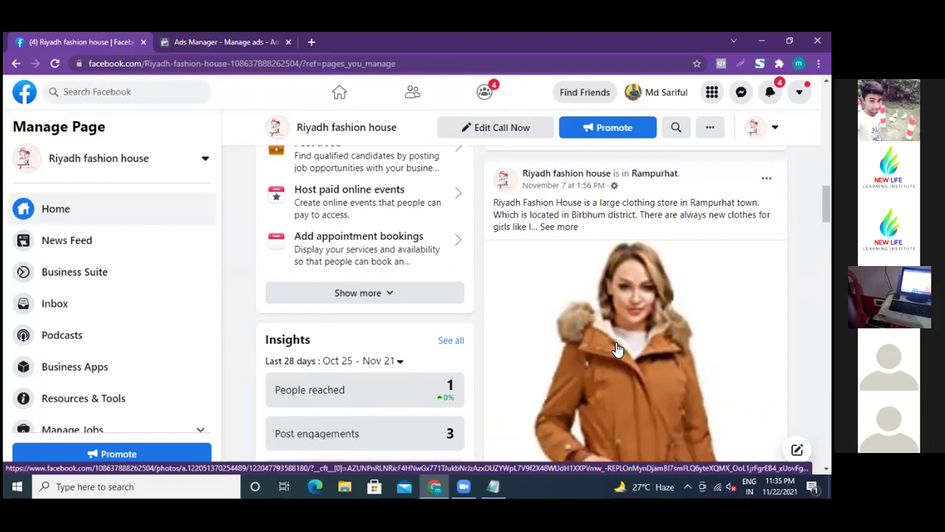
scroll(617, 349, "up", 3)
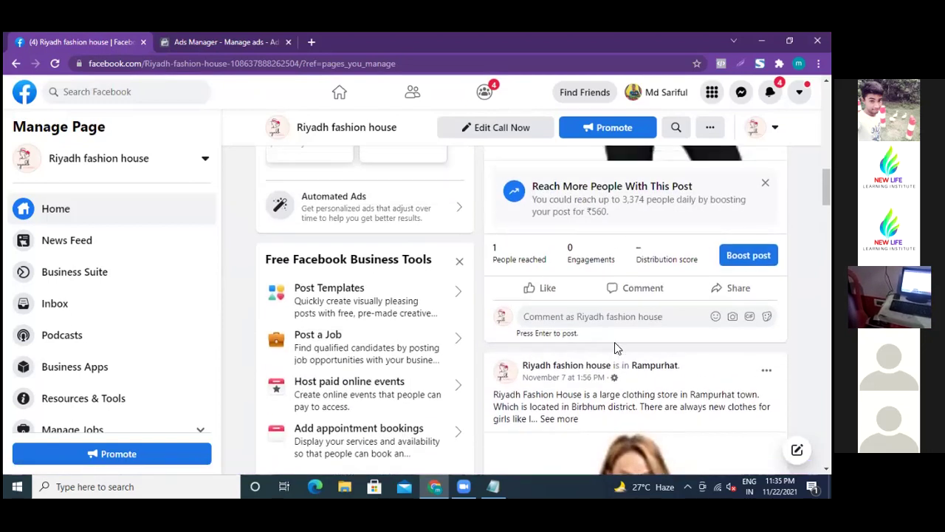
scroll(617, 348, "up", 3)
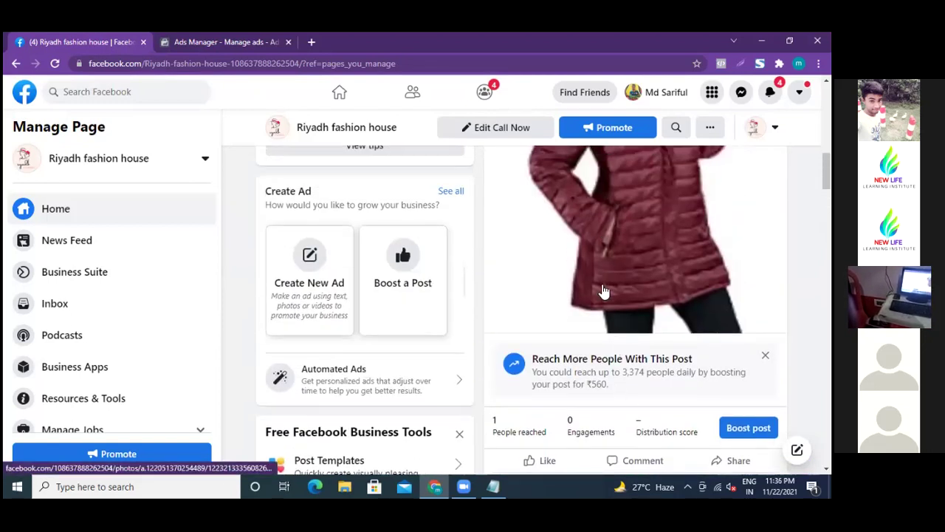
scroll(603, 292, "up", 3)
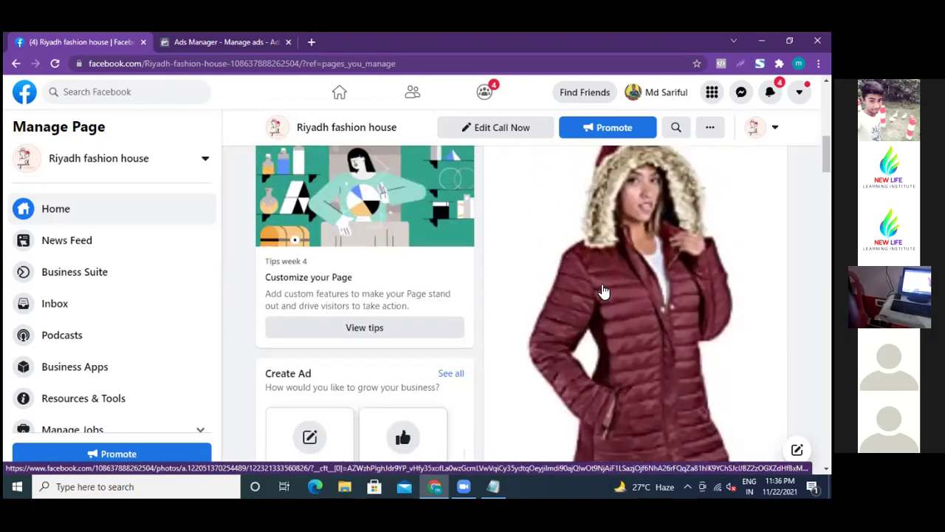